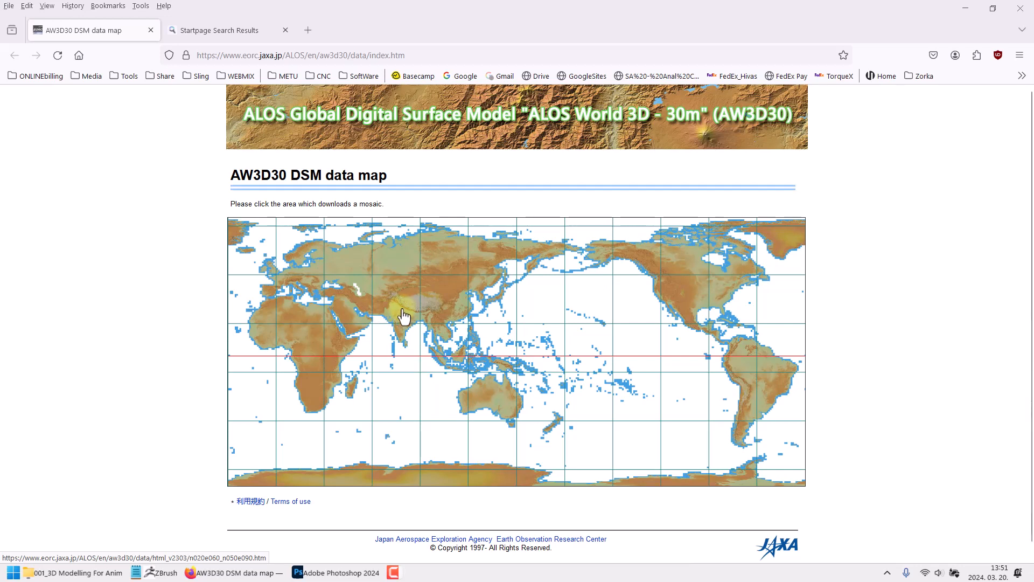
Step: Open the download page of the 1 by 1 degree tile N048E018, within the N045E015_N050E020 area of the AW3D30 map
scroll(404, 316, "down", 1)
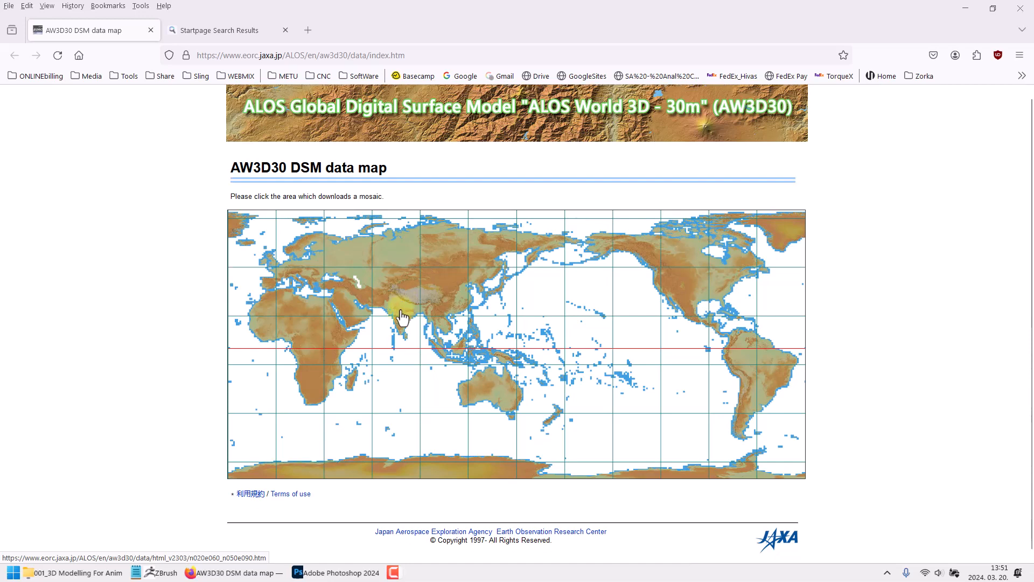
scroll(403, 317, "up", 1)
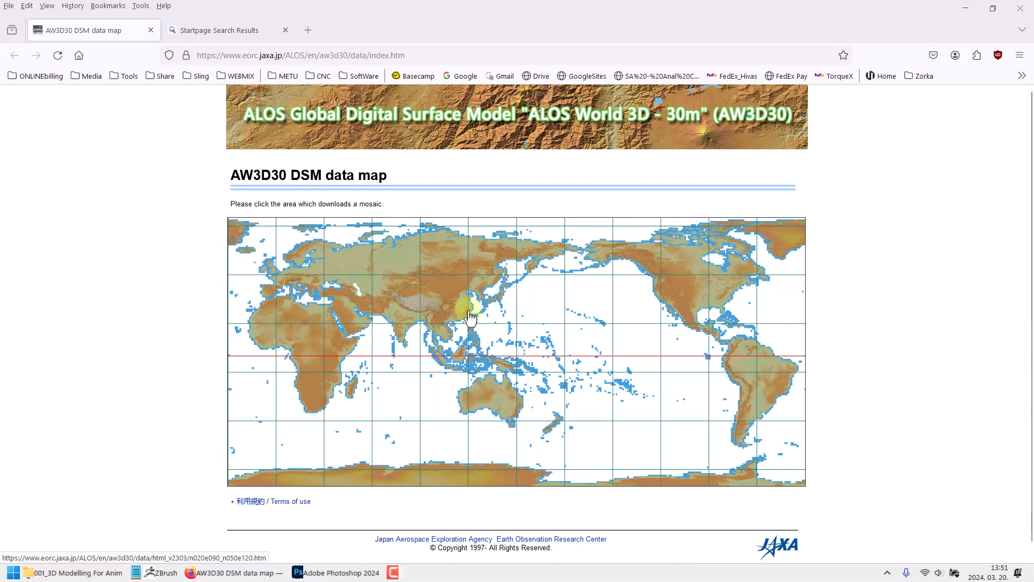
left_click(303, 296)
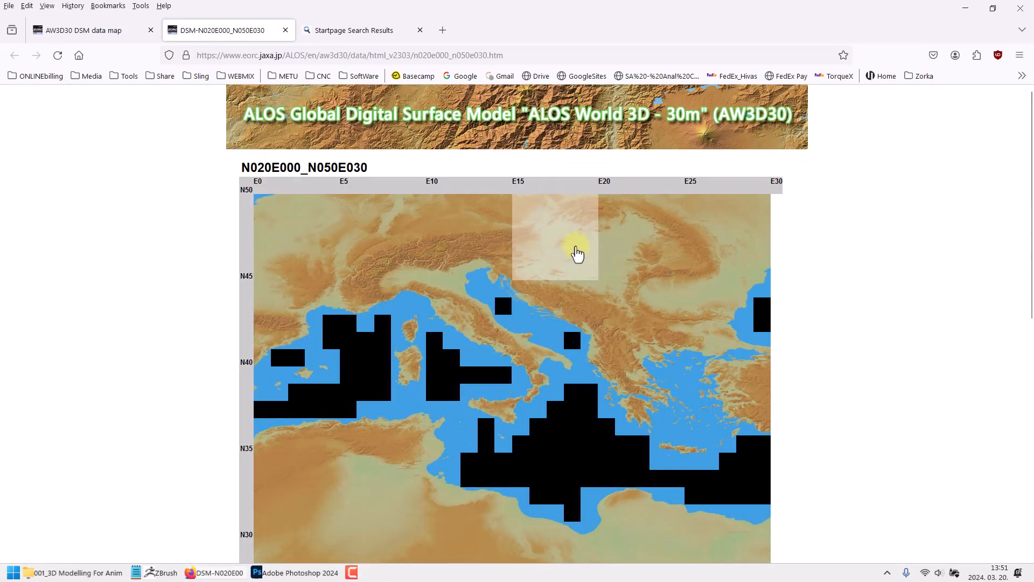
left_click(577, 250)
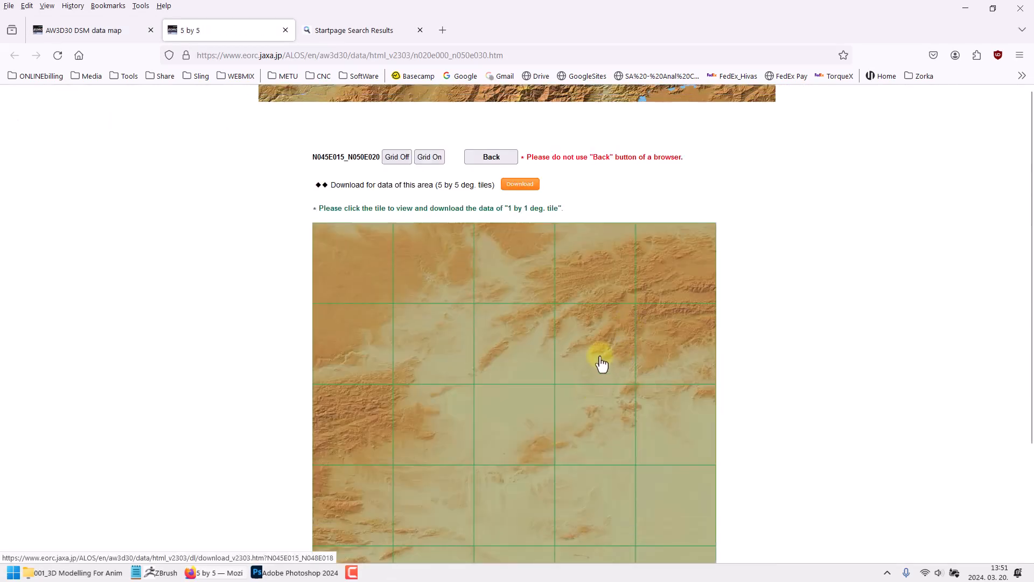
left_click(603, 364)
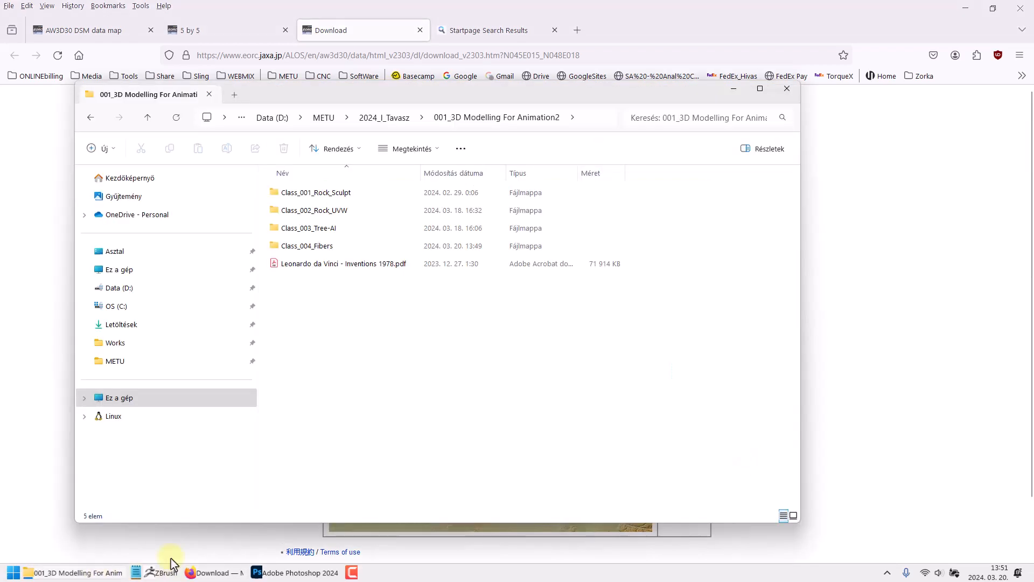
Step: Switch to File Explorer and look through the N048E018 files inside the Class_004_Fibers folder
left_click(81, 572)
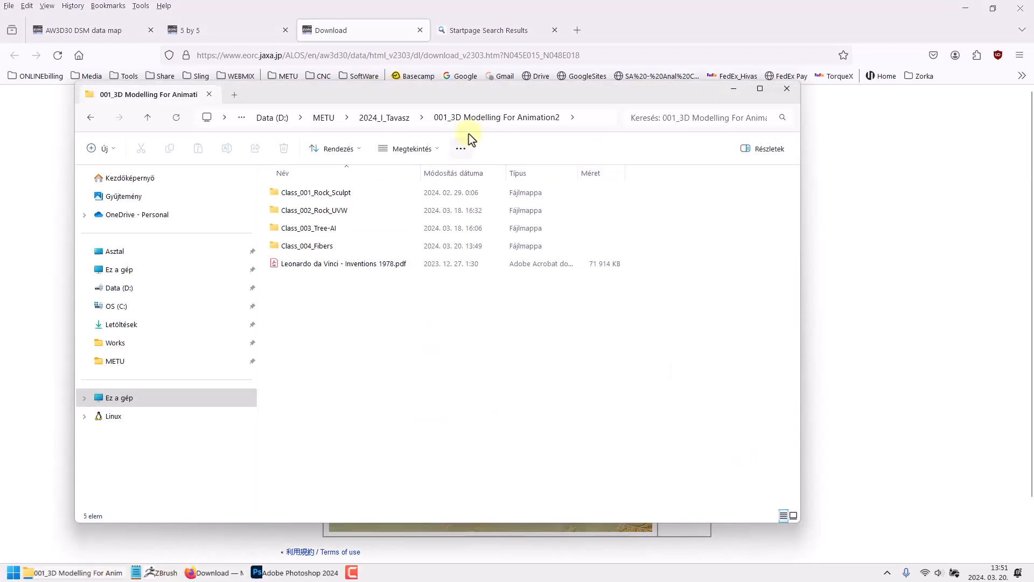
left_click_drag(489, 97, 608, 117)
double_click(430, 270)
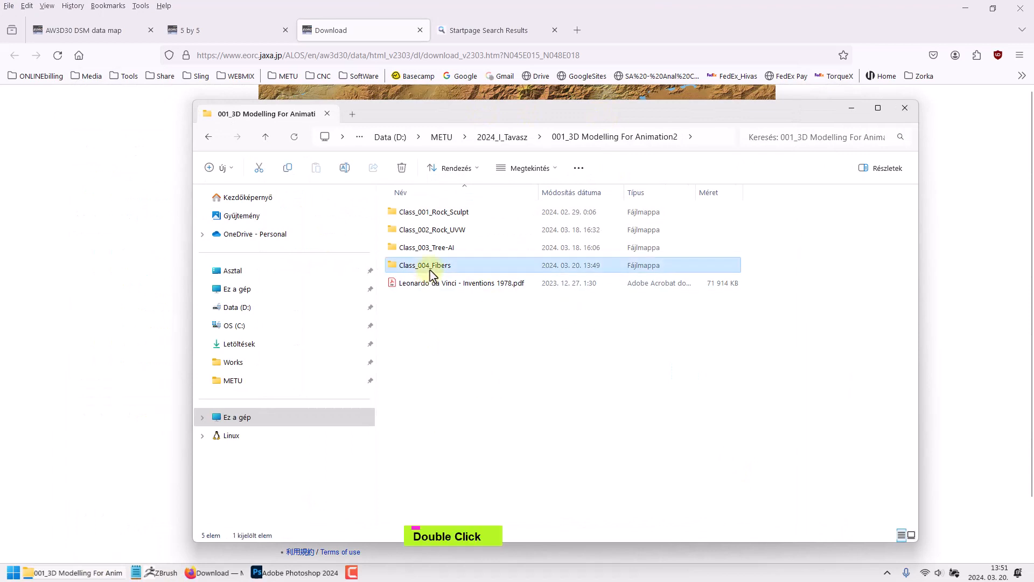
double_click(412, 232)
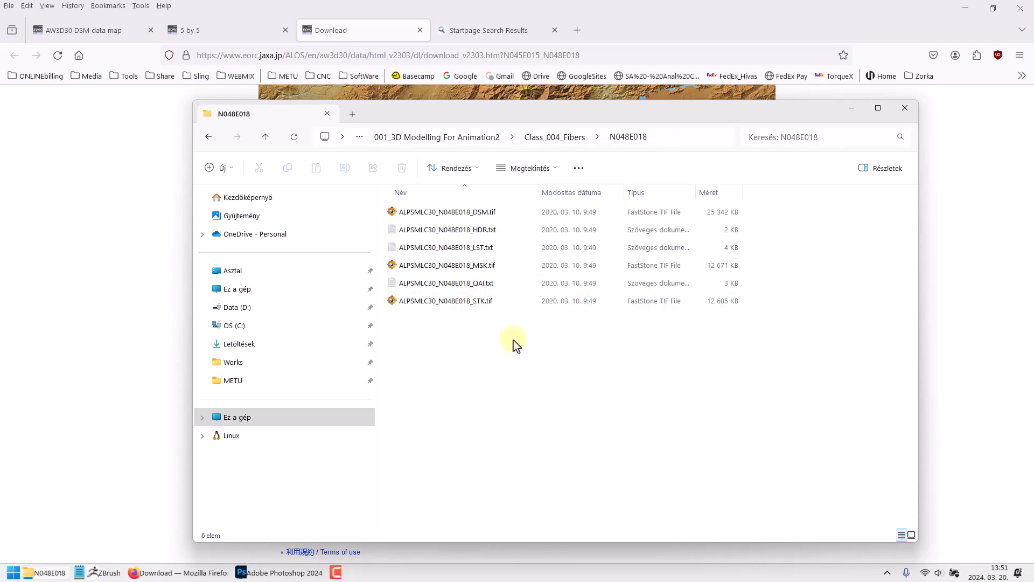
mouse_move(480, 216)
Step: Switch to Photoshop and start opening a file, browsing to METU > 2024_I_Tavasz > 001_3D Modelling For Animation2 > Class_004_Fibers on drive D
left_click(291, 572)
double_click(629, 392)
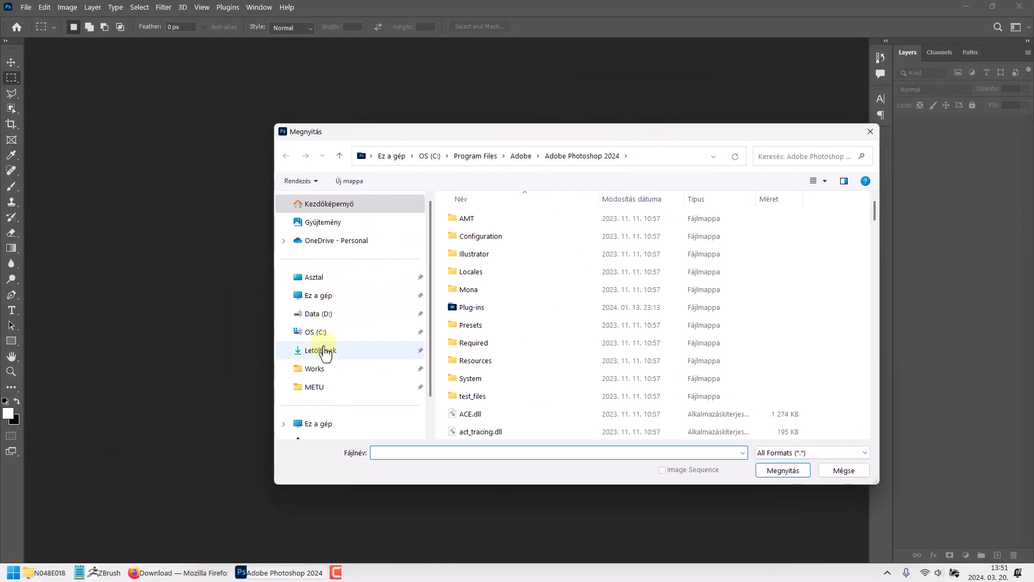
left_click(319, 313)
double_click(482, 254)
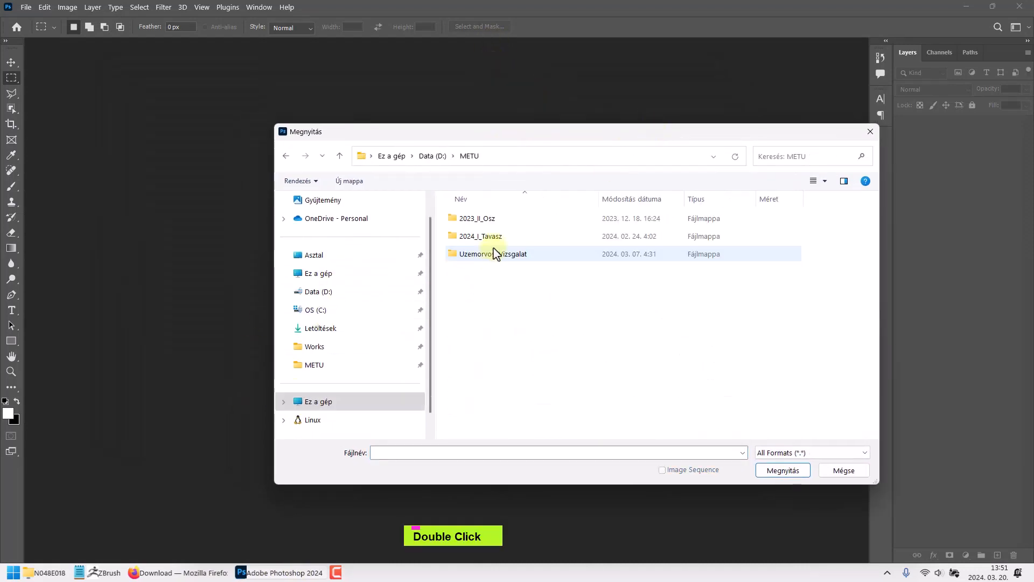
double_click(481, 237)
double_click(484, 218)
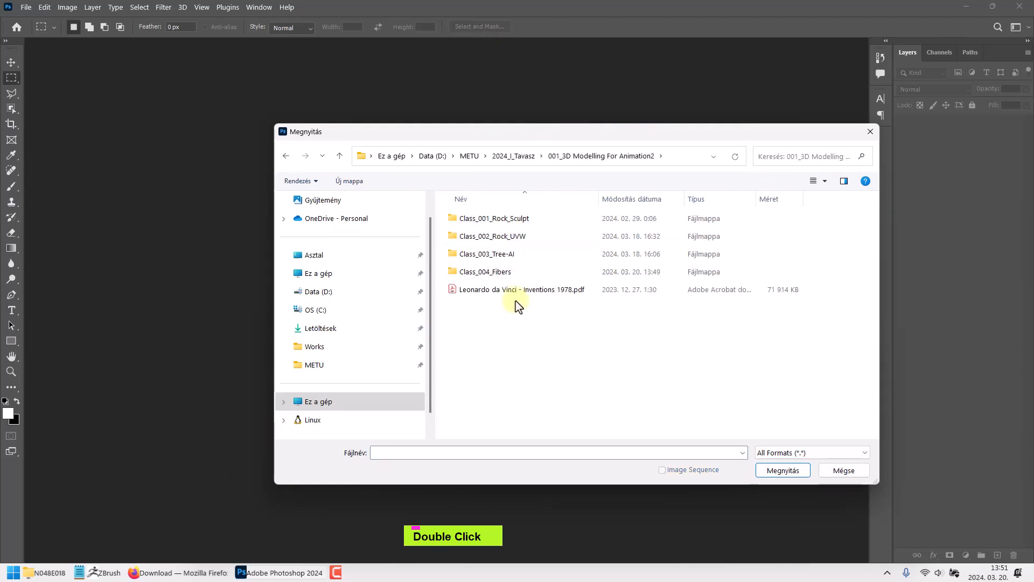
double_click(484, 272)
Step: Open ALPSMLC30_N048E018_DSM.tif from the N048E018 folder and centre its document window in the workspace
double_click(476, 219)
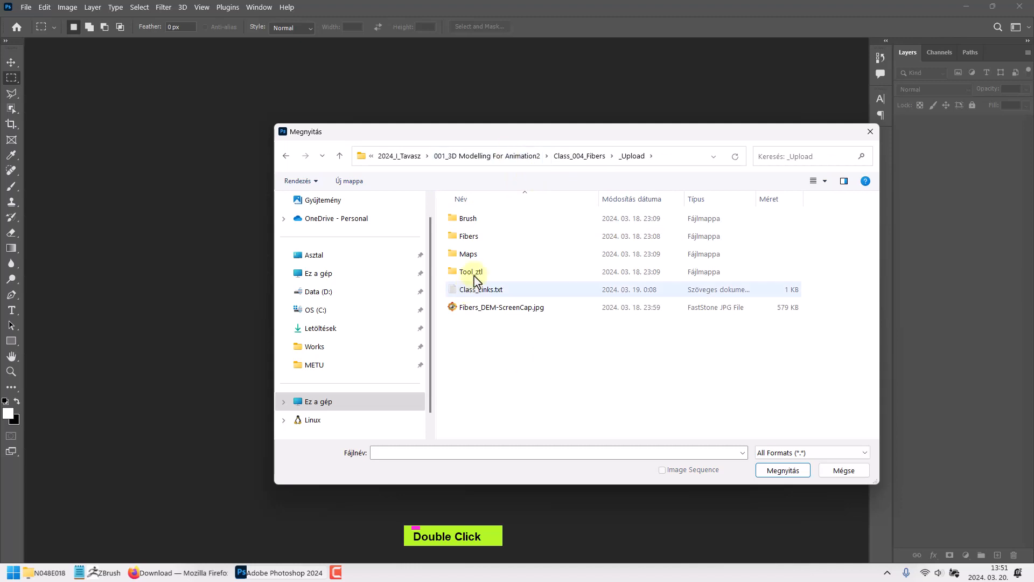
left_click(573, 157)
double_click(475, 237)
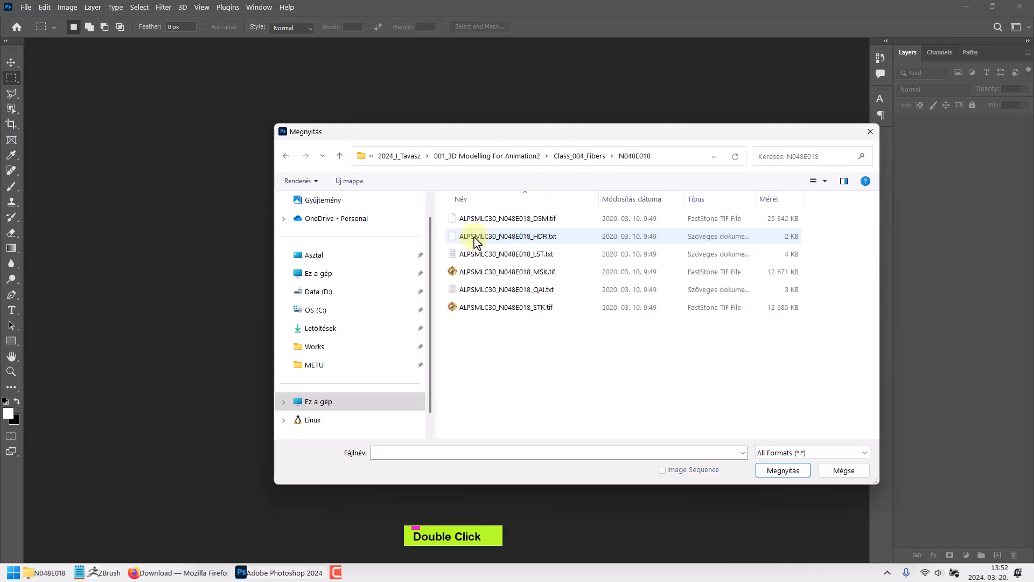
left_click(523, 220)
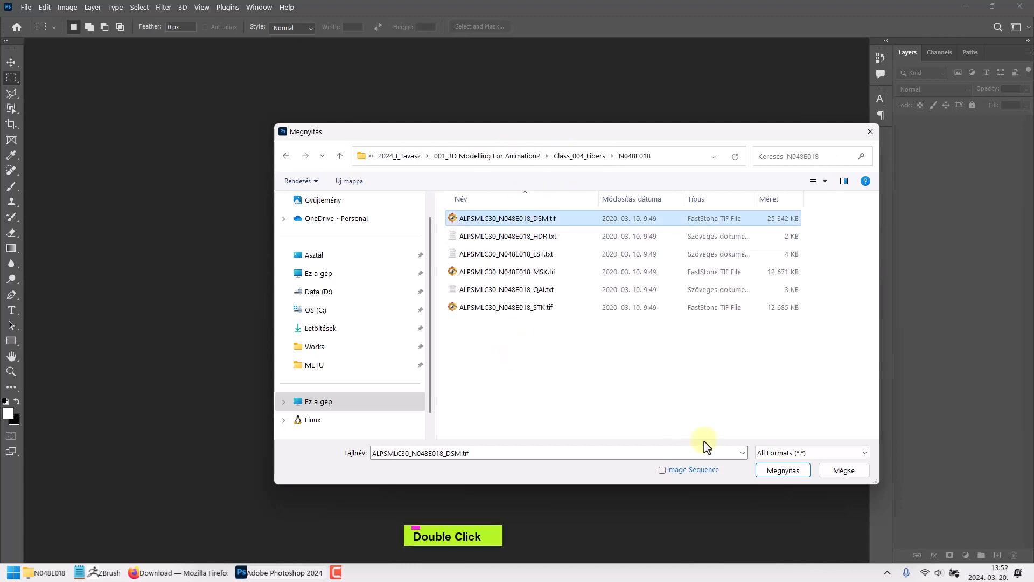
left_click(787, 470)
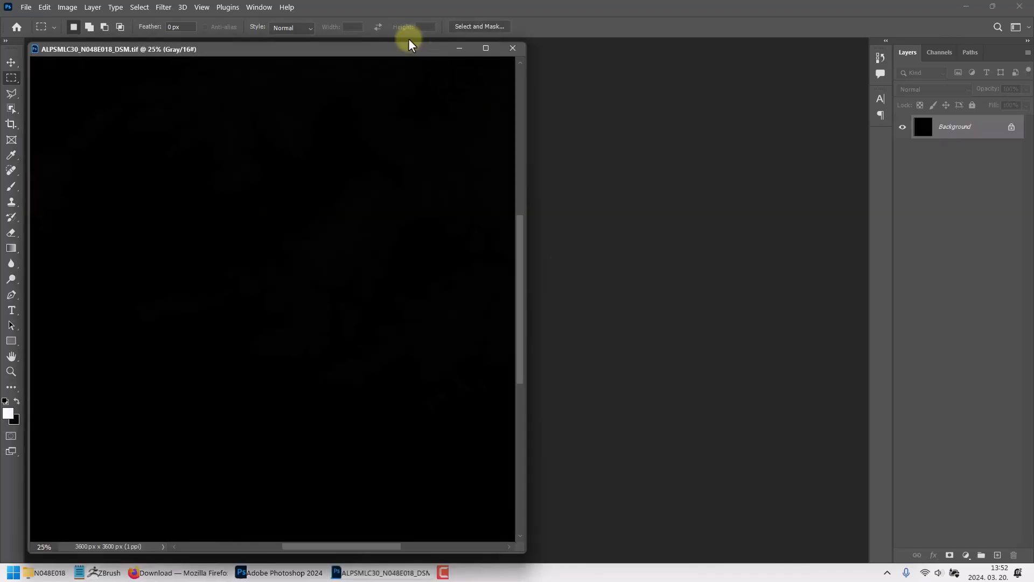
left_click_drag(407, 49, 578, 55)
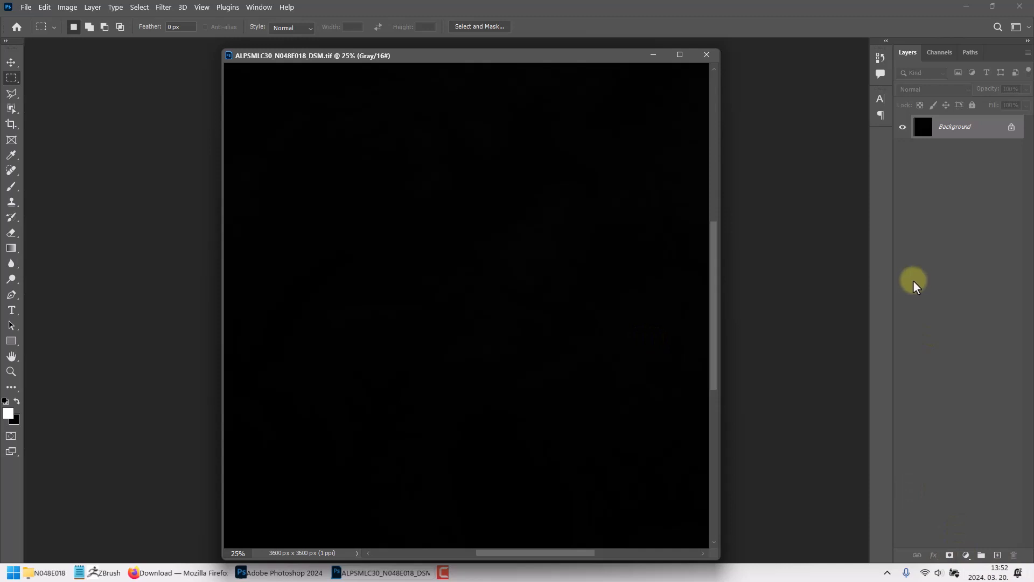
Step: Add an Exposure adjustment layer above the Background and set its exposure to 9,5
left_click(966, 555)
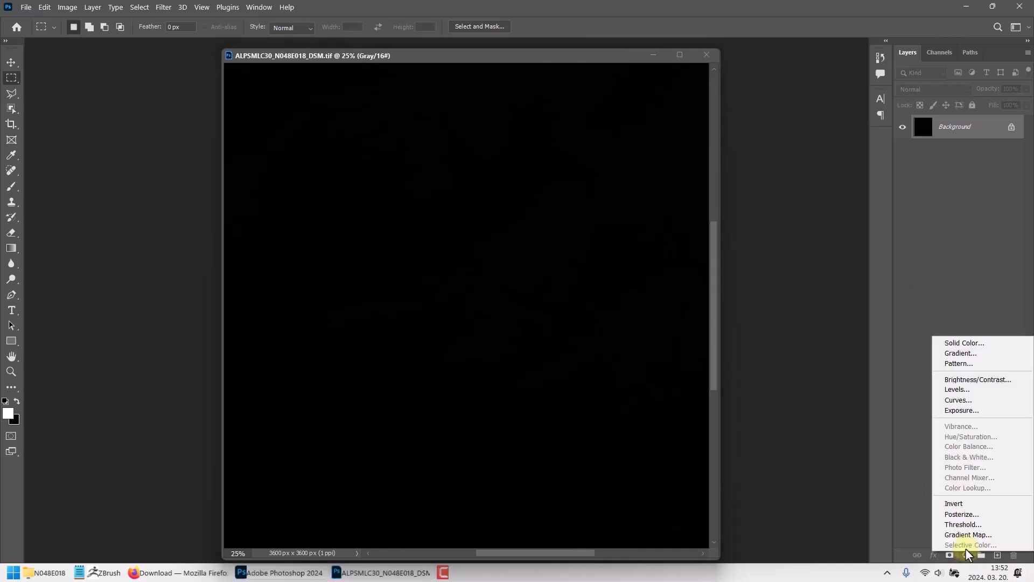
left_click(957, 409)
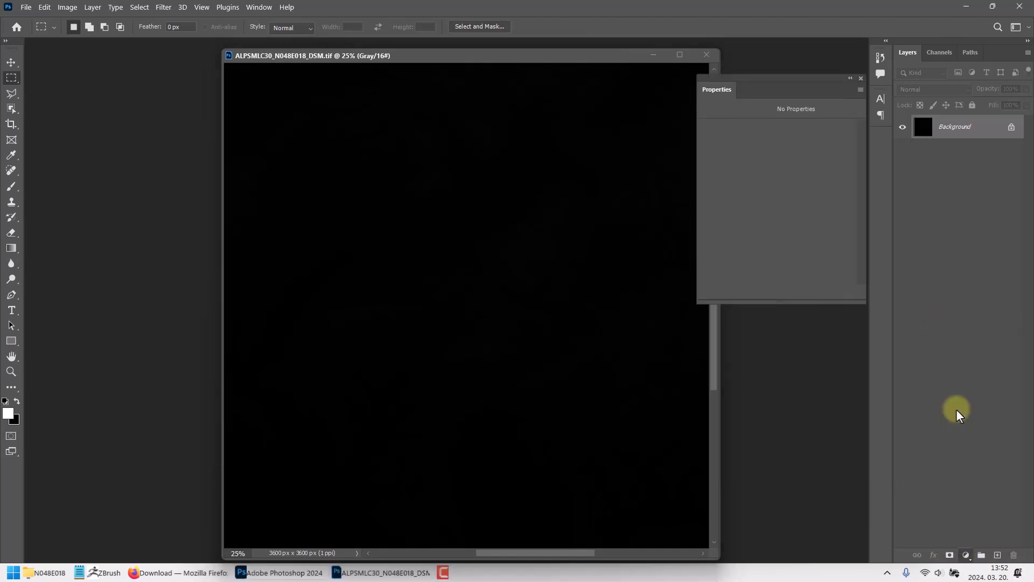
left_click(836, 145)
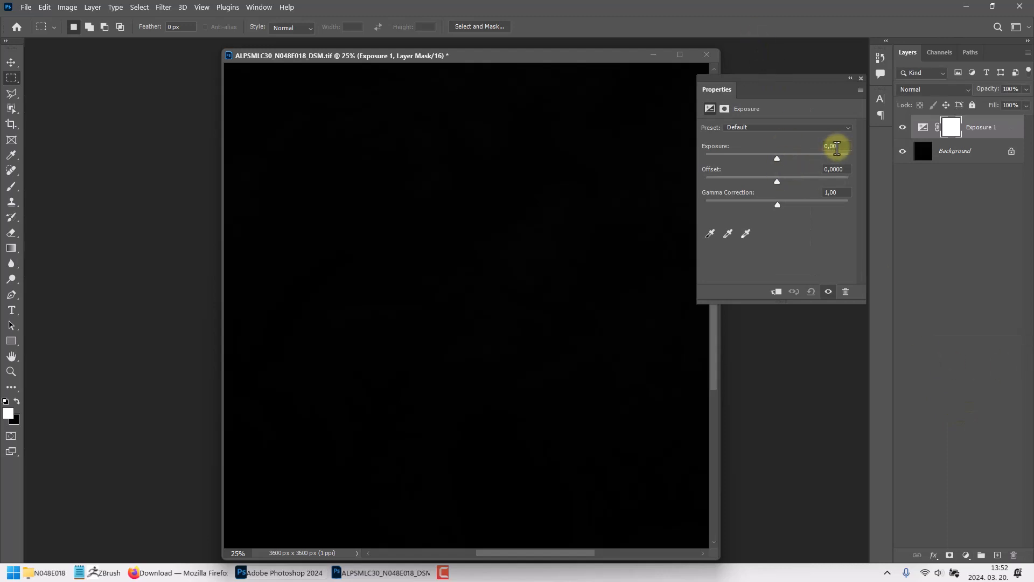
type("9,5")
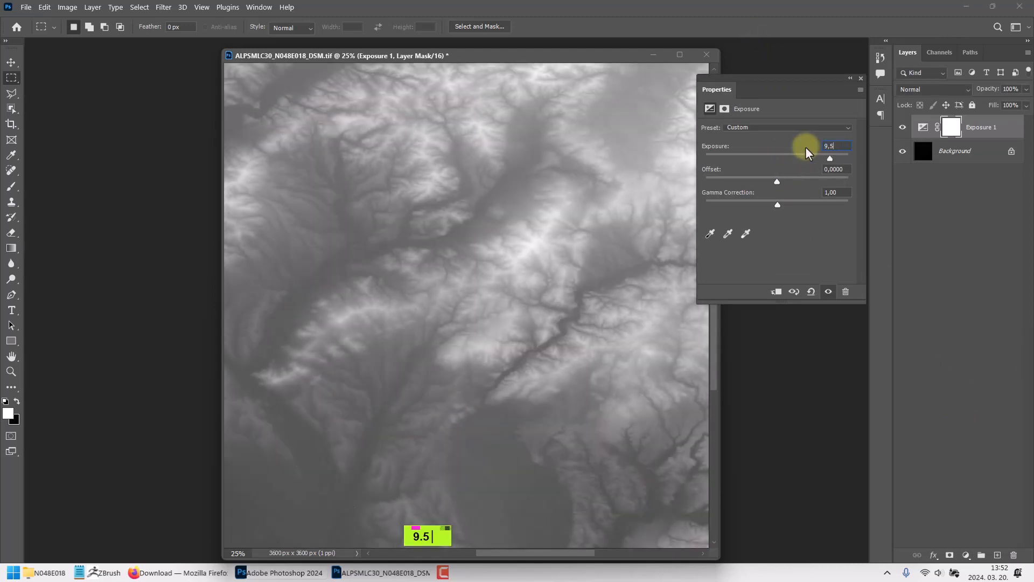
left_click(844, 149)
Step: Set the Exposure layer's gamma correction to 0,68 and merge the layer down into the Background
left_click(834, 194)
type("0,68")
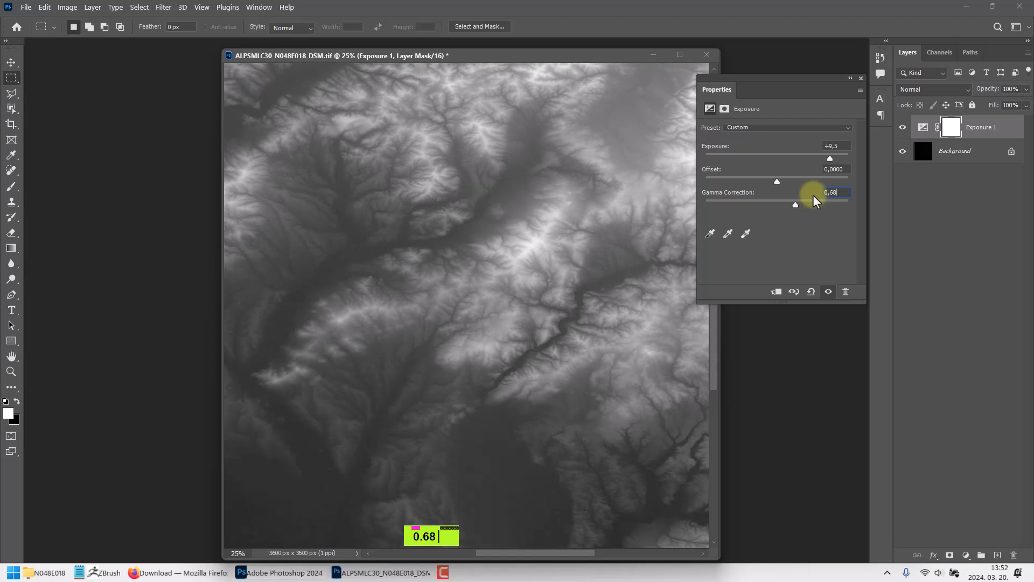
key("Return")
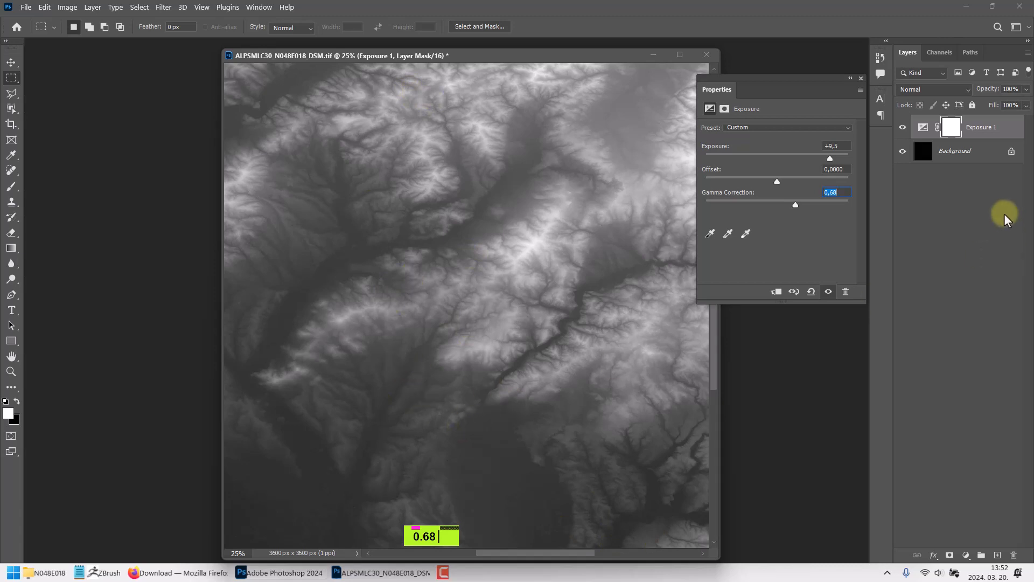
left_click(989, 132)
key("ctrl+e")
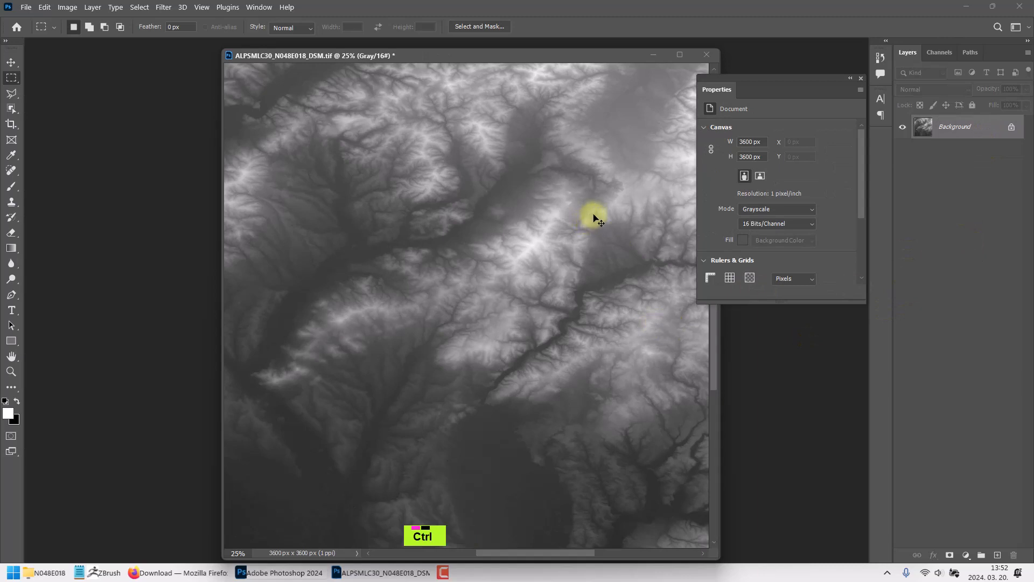
Step: Start saving the image as a new file in the Class_004_Fibers folder, with Photoshop (PSD) as the format
key("ctrl+shift+s")
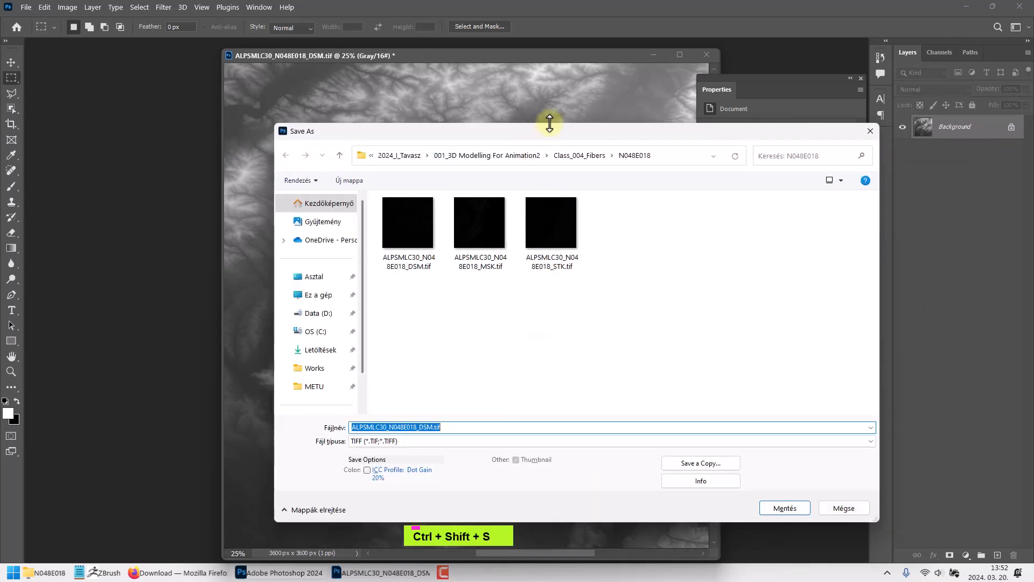
left_click_drag(547, 130, 589, 143)
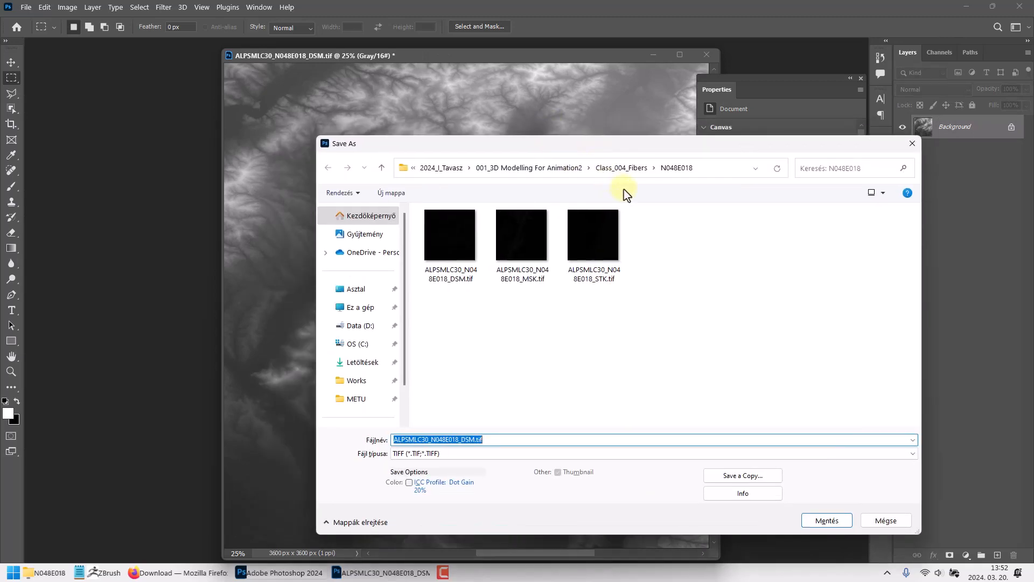
left_click(610, 171)
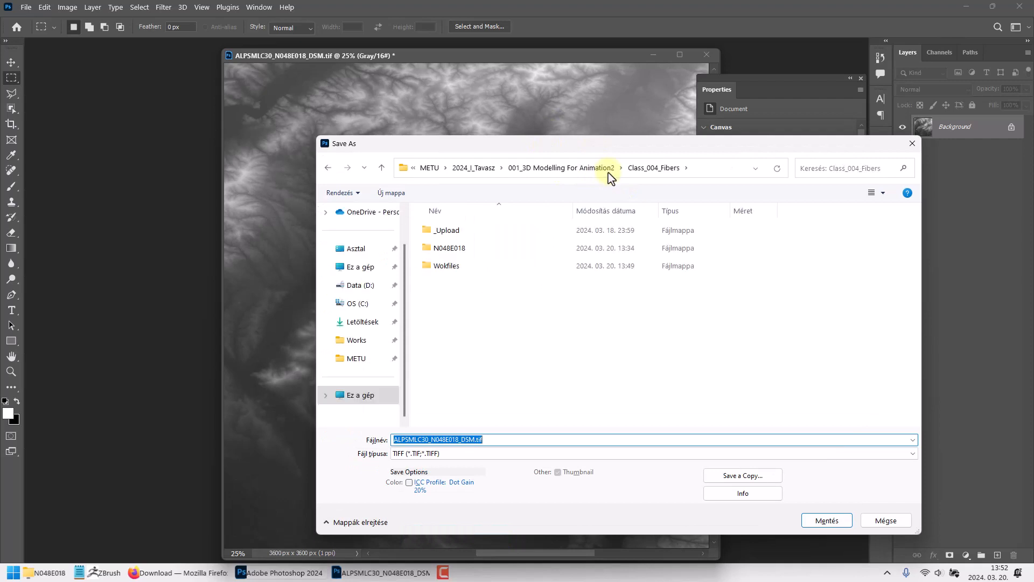
left_click(454, 452)
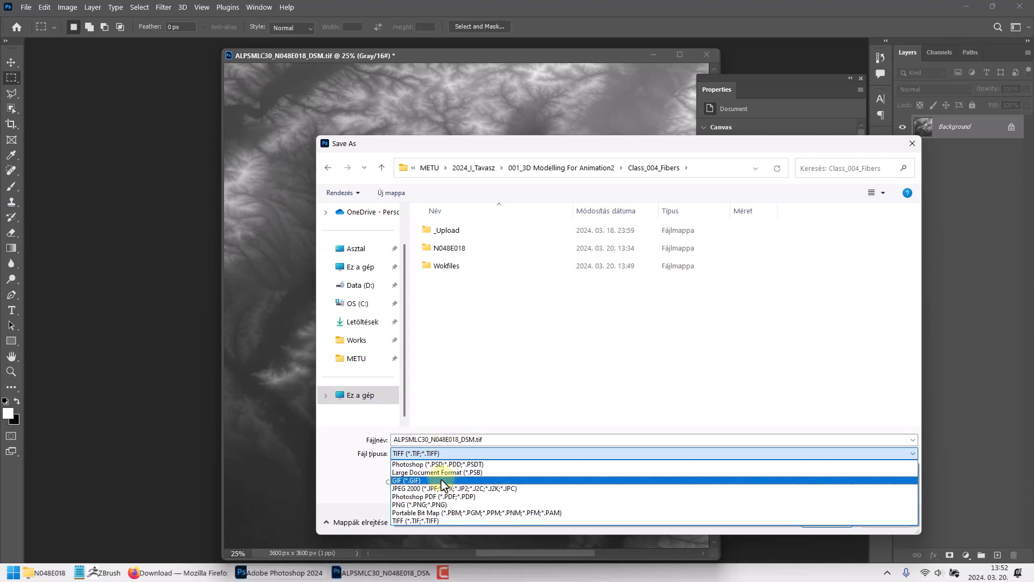
left_click(493, 465)
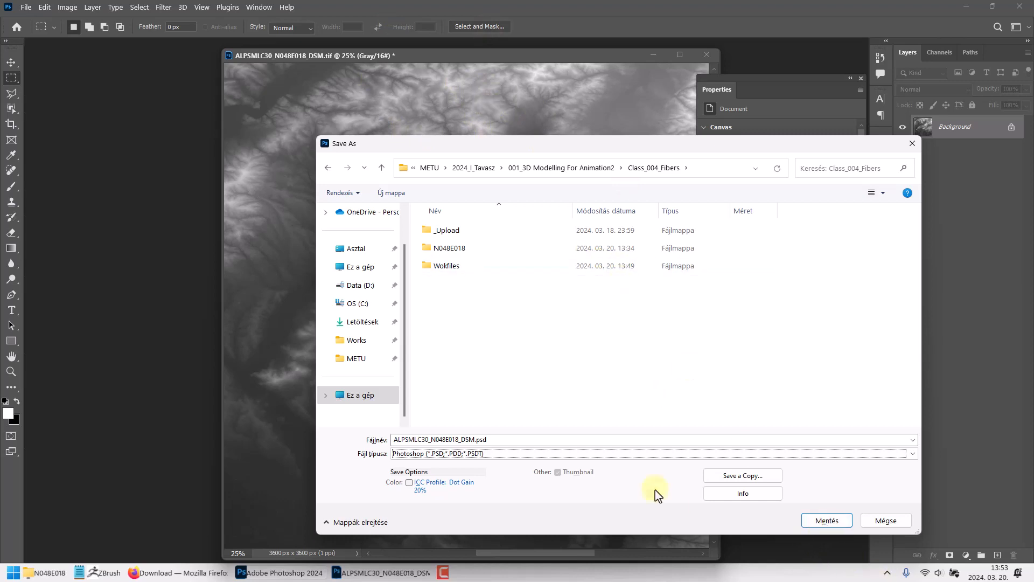
Step: Name the file Map_Elevation.psd and save it
double_click(469, 439)
left_click(473, 439)
double_click(473, 439)
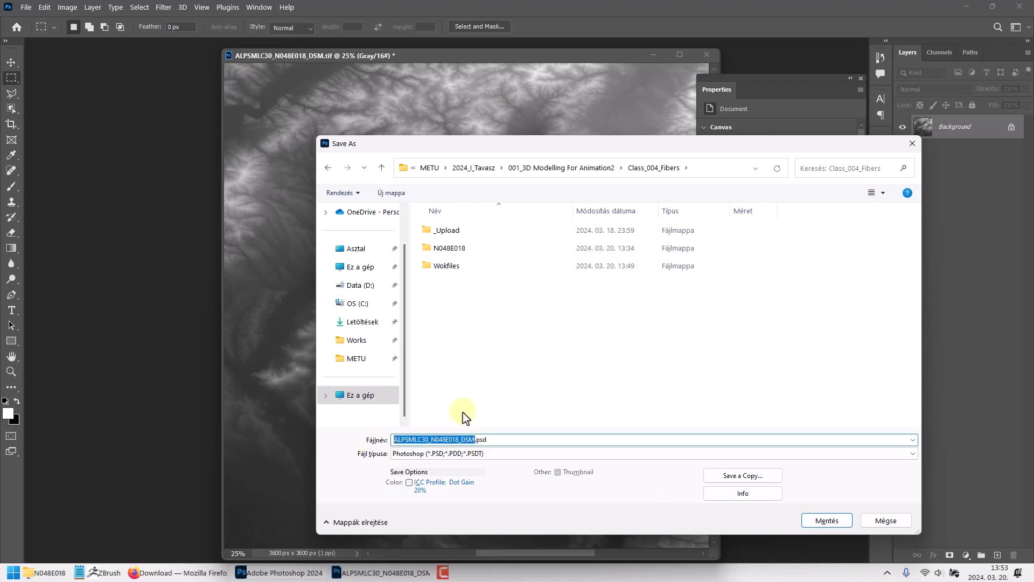
key("shift")
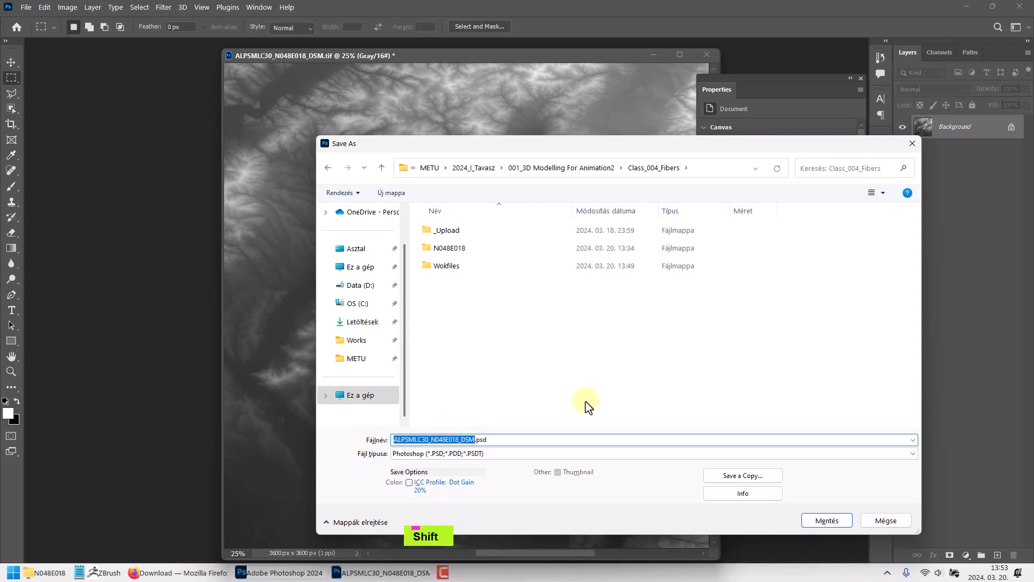
type("Map7Eleva")
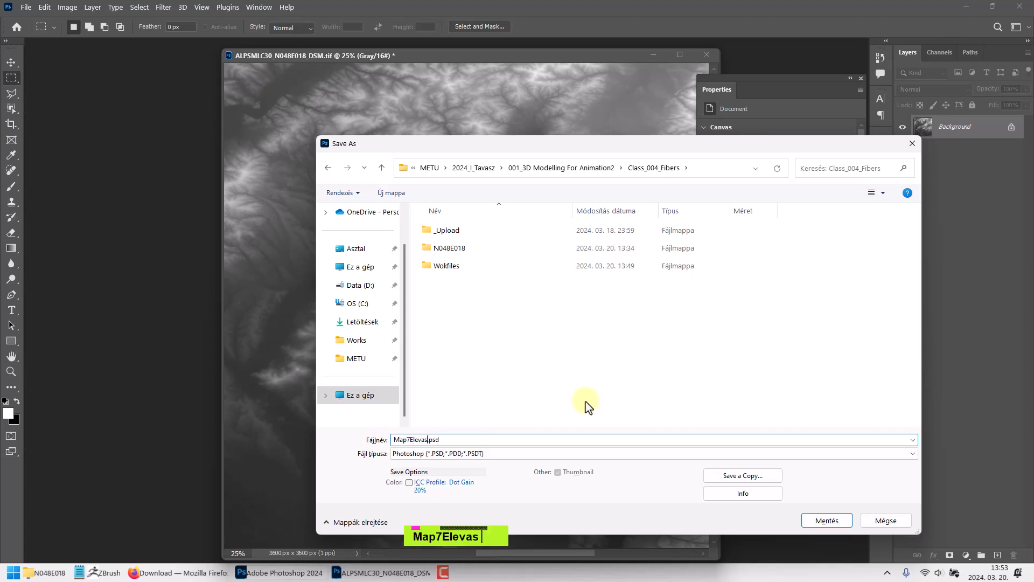
type("tion")
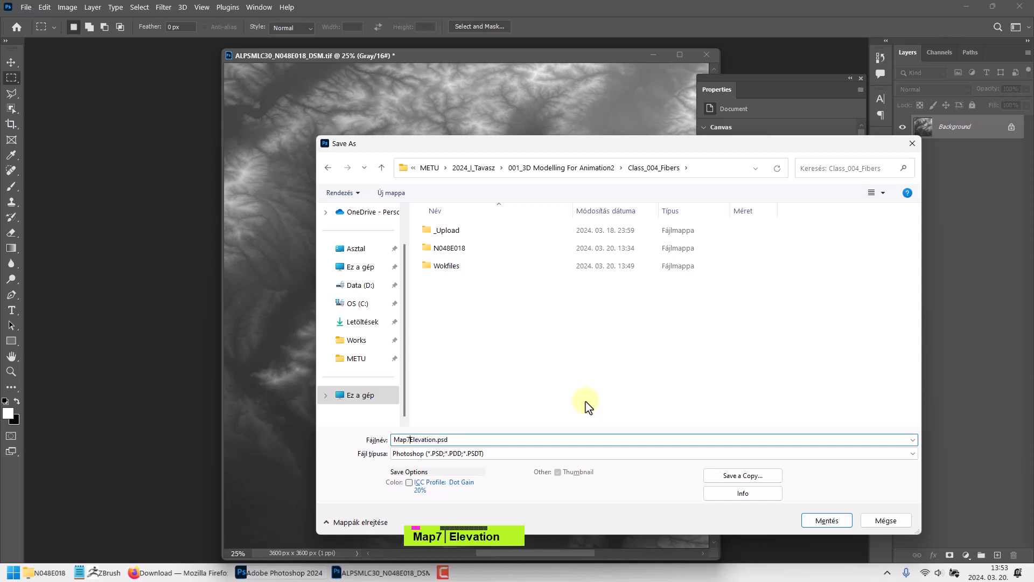
key("BackSpace")
type("_")
key("Return")
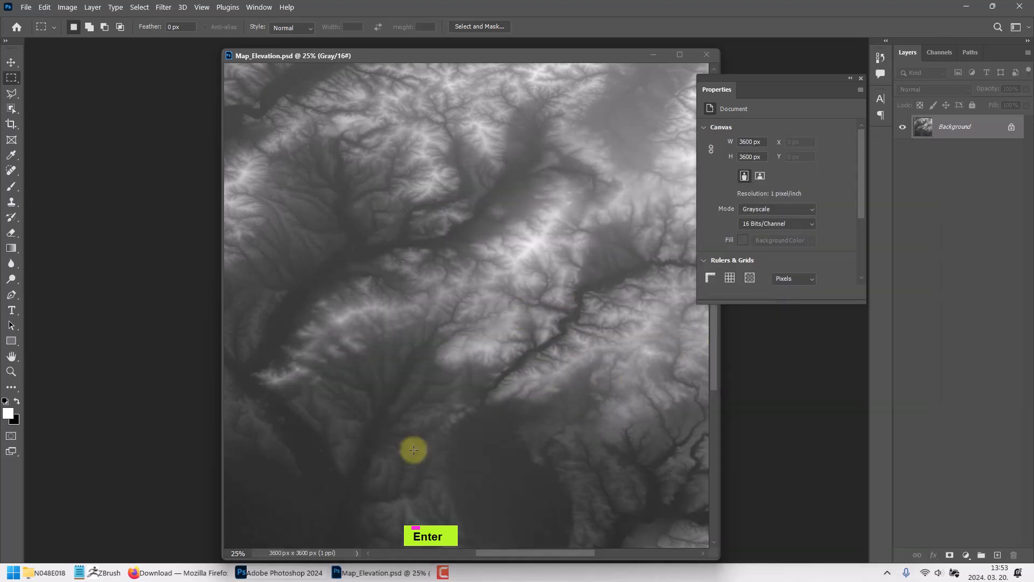
Step: Switch to ZBrush, draw a front-facing Plane3D on the canvas in Edit mode and convert it to a PolyMesh3D
left_click(105, 573)
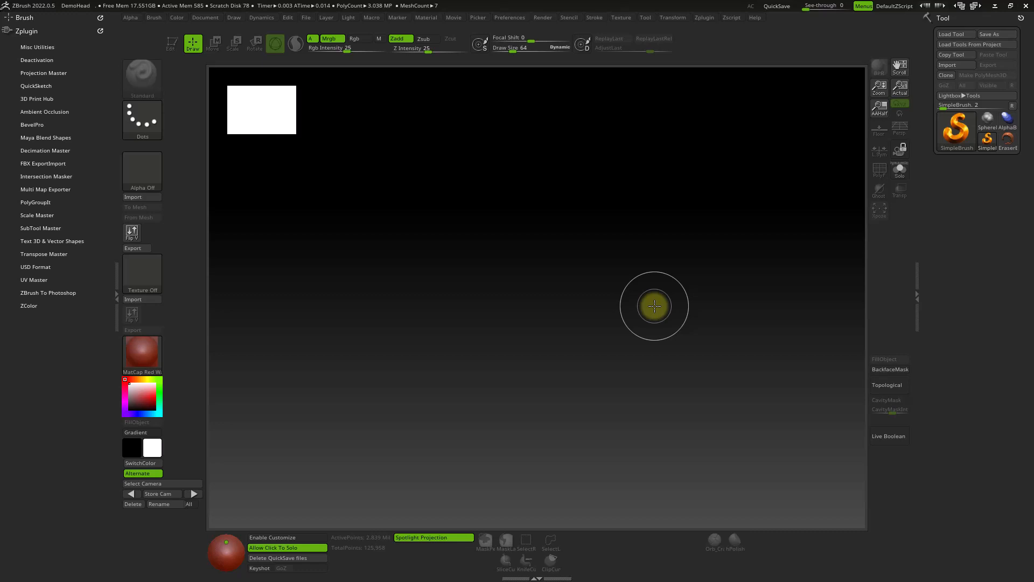
left_click(948, 137)
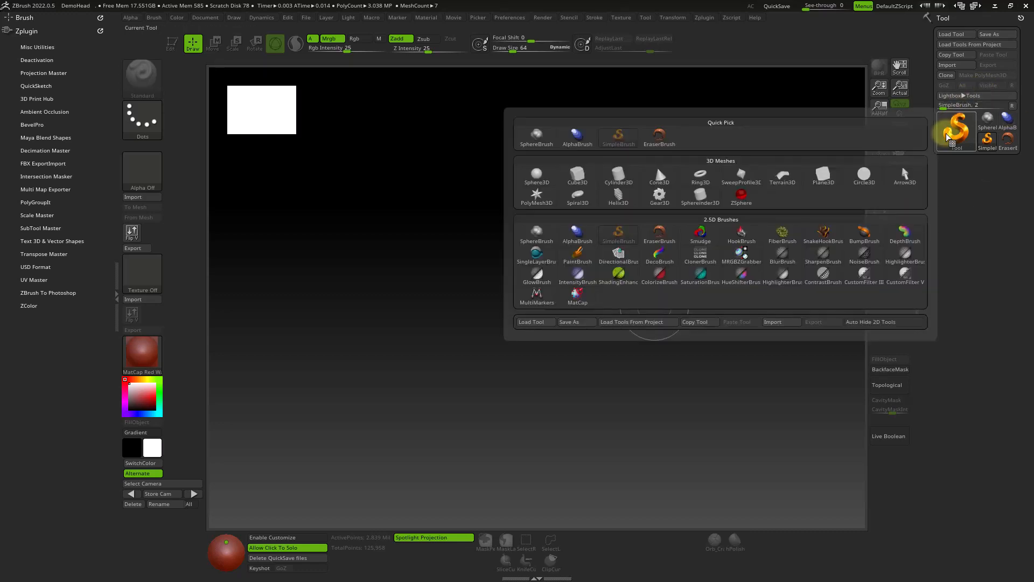
left_click(823, 174)
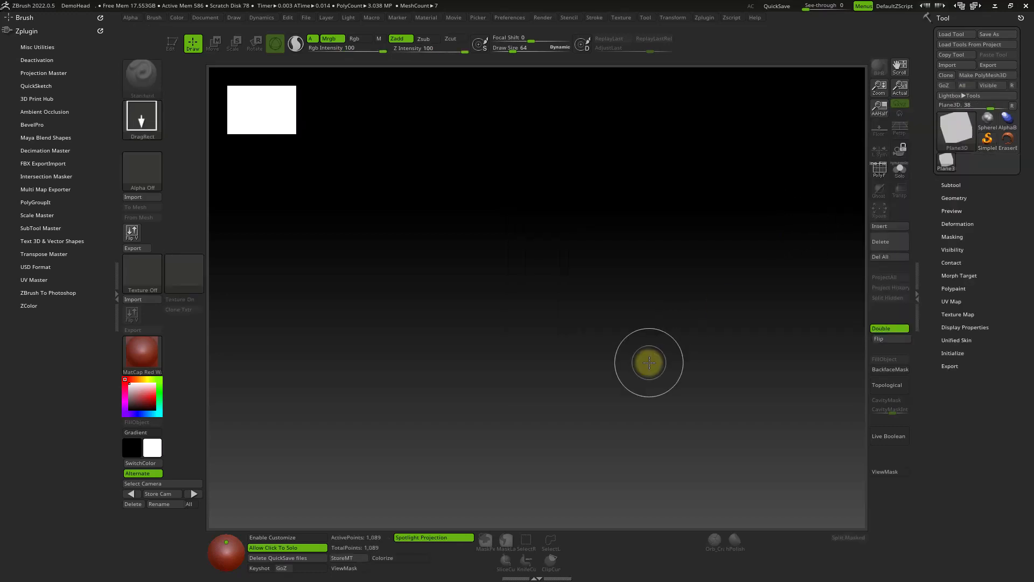
left_click_drag(537, 231, 541, 431)
key("t")
right_click_drag(748, 305, 747, 283)
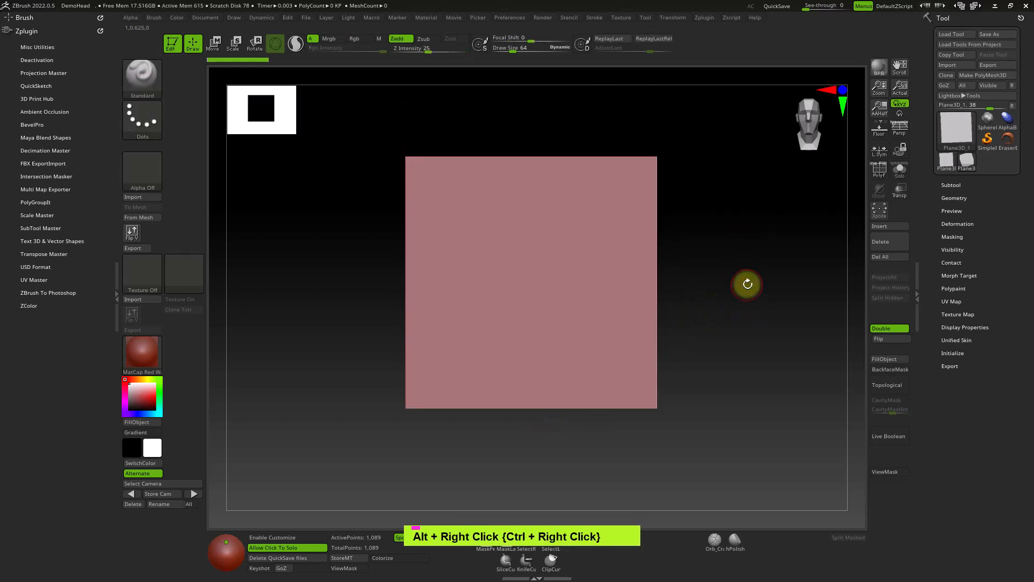
left_click(983, 75)
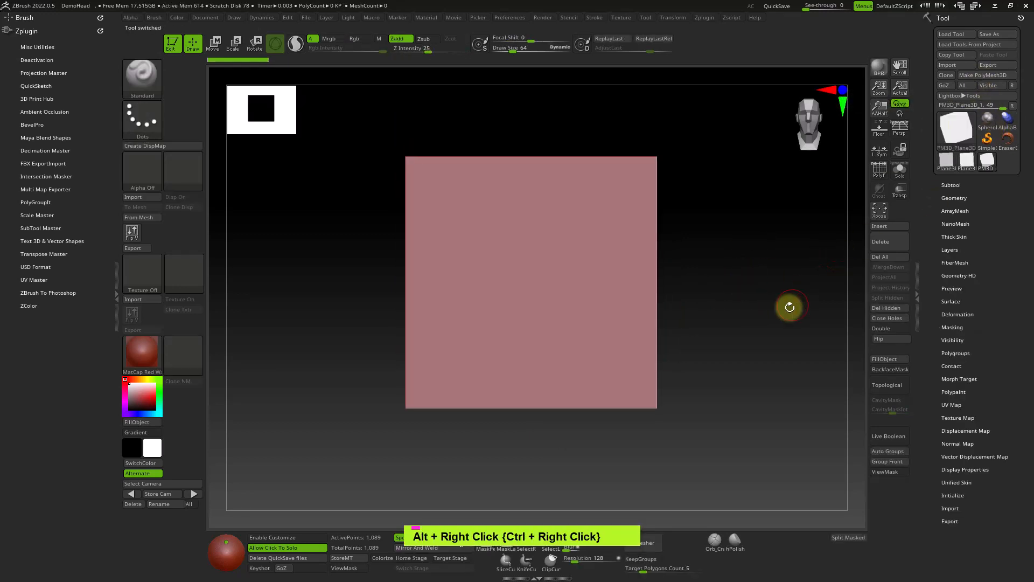
Step: Show the plane's polyframe and assign the MatCap Gray material
key("shift+f")
left_click(138, 350)
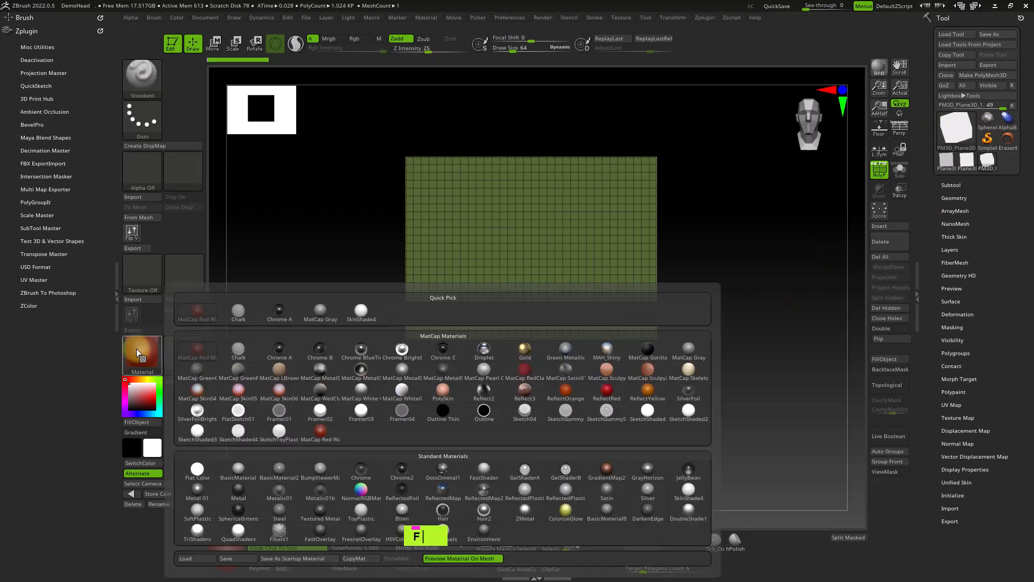
left_click(321, 309)
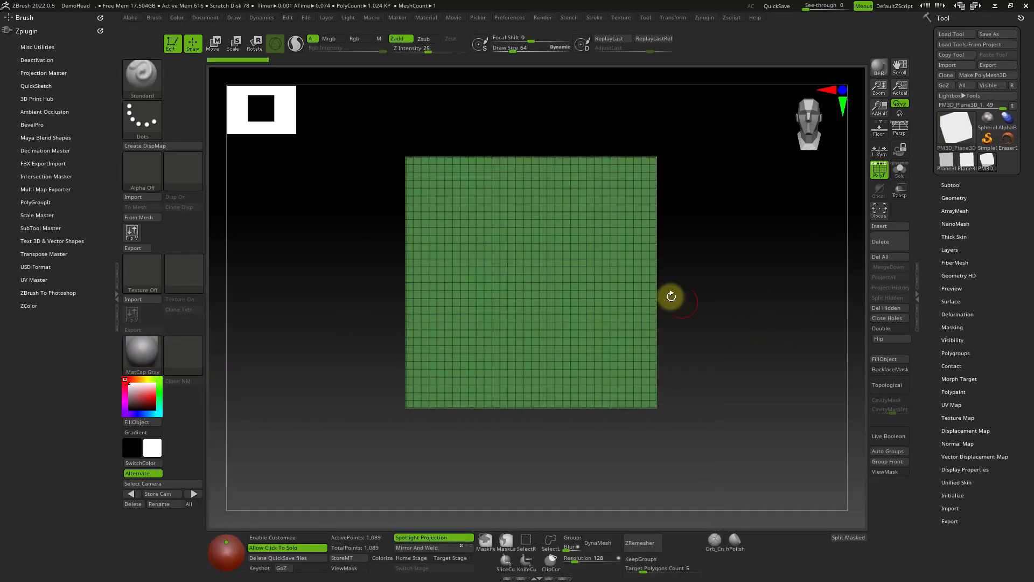
key("shift+f")
key("shift+f")
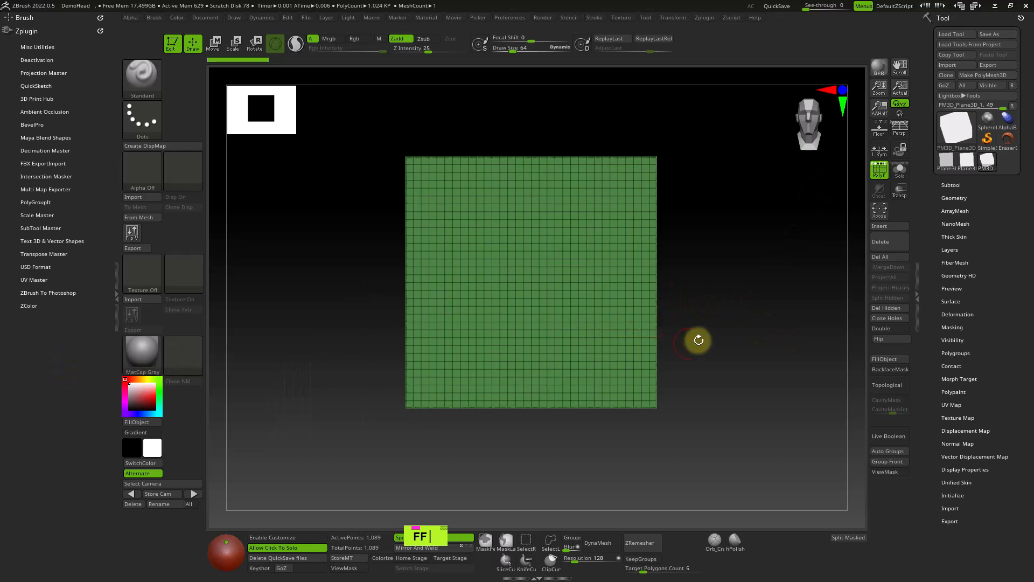
right_click_drag(697, 341, 722, 281)
right_click_drag(722, 281, 709, 341, "ctrl")
right_click_drag(743, 295, 736, 364, "alt")
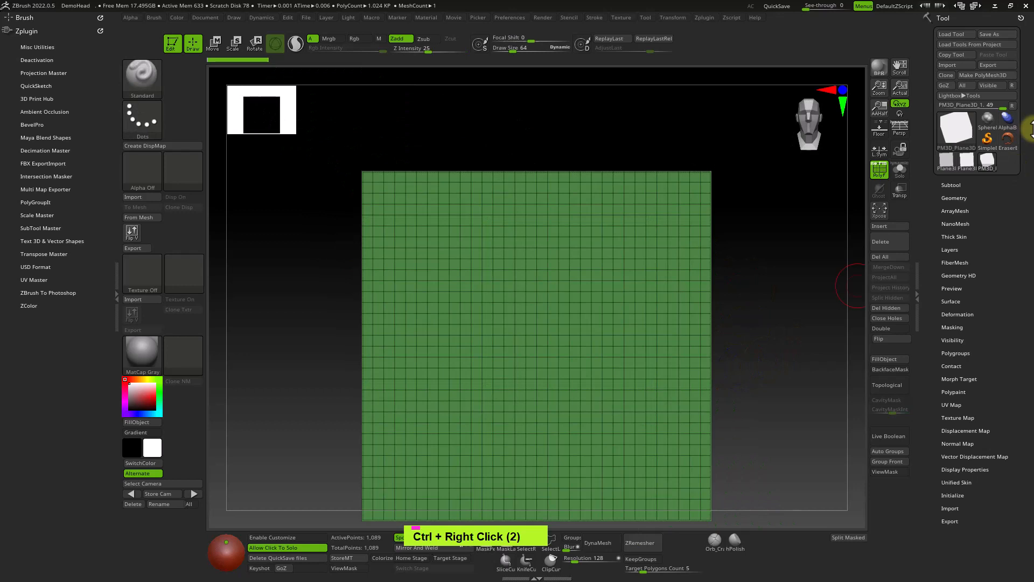
Step: Duplicate the plane subtool, move the copy slightly below the original and scale it up to about twice the size
left_click(951, 185)
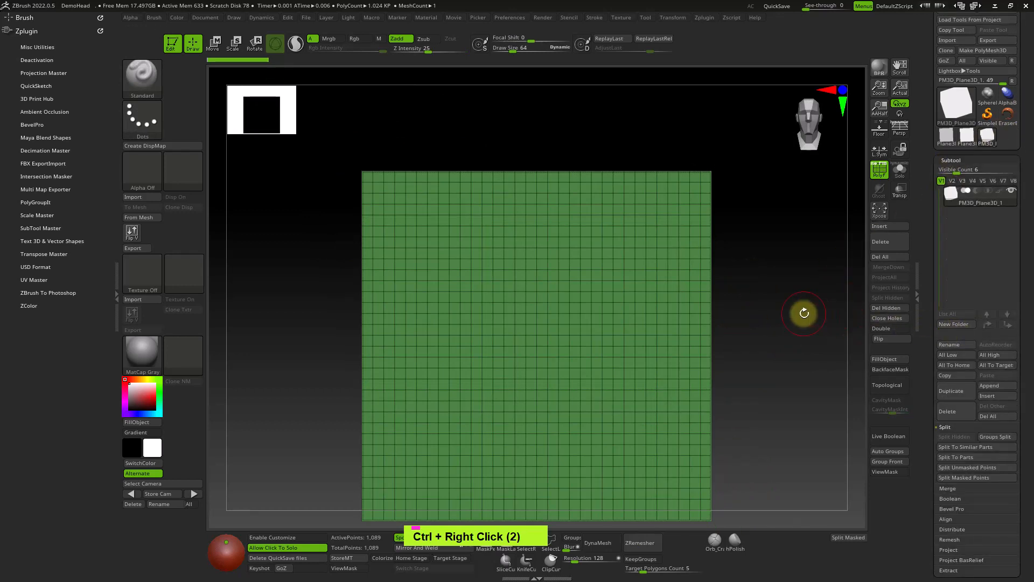
right_click_drag(803, 309, 799, 243)
key("ctrl+shift+d")
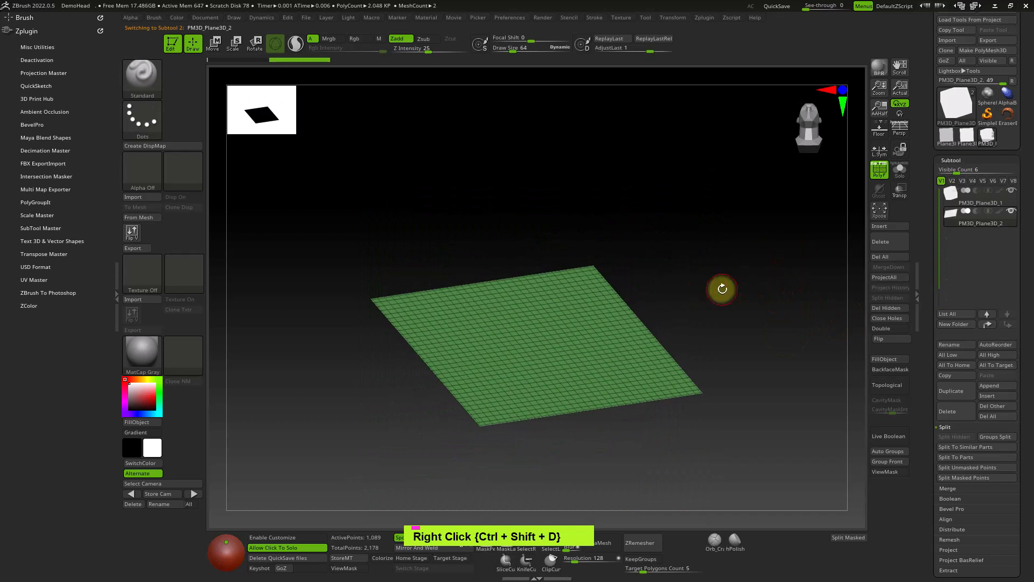
right_click_drag(726, 291, 722, 253, "alt")
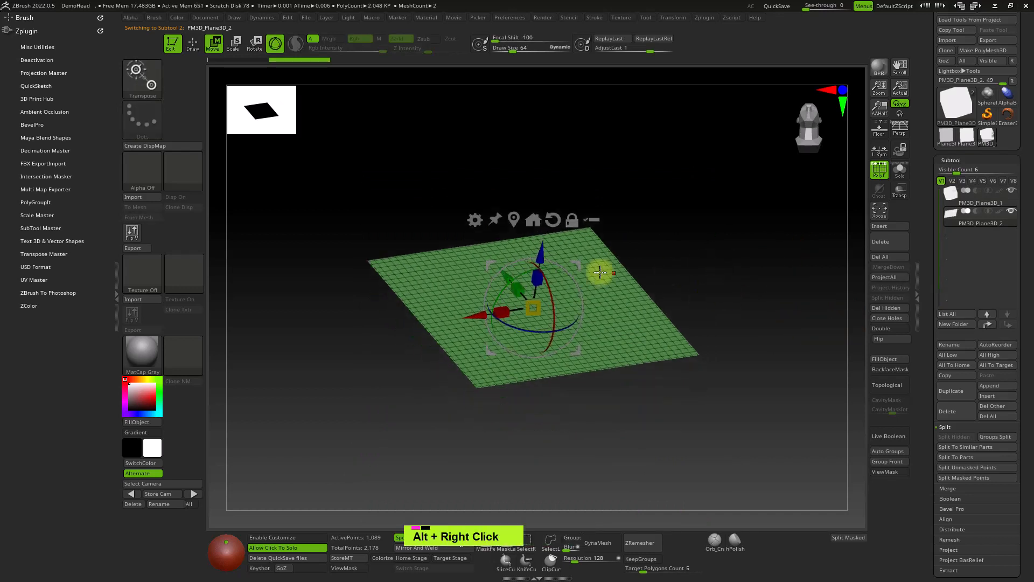
left_click_drag(542, 250, 547, 269)
left_click_drag(531, 324, 593, 213)
right_click_drag(672, 291, 677, 272, "ctrl")
right_click_drag(677, 273, 747, 262)
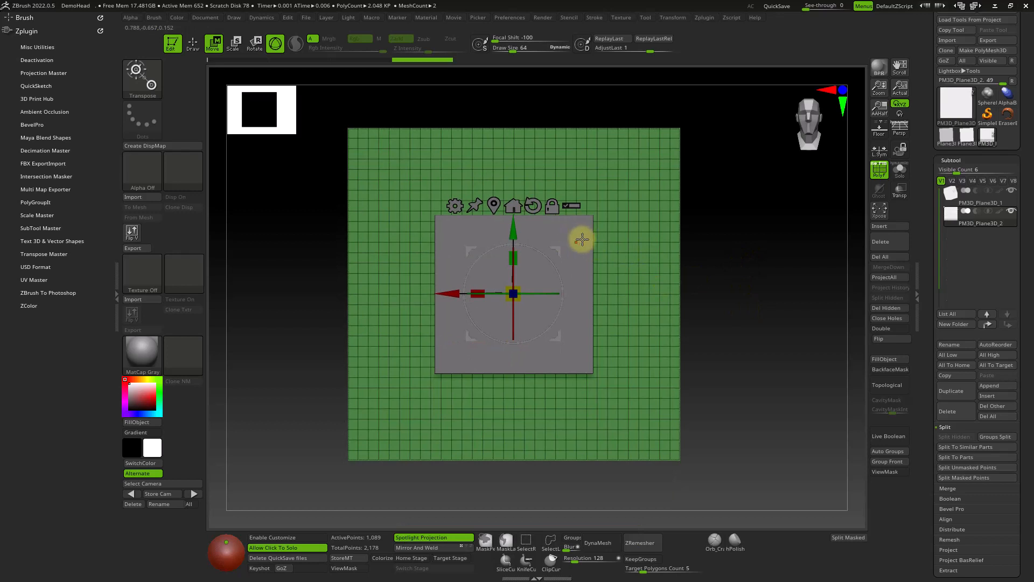
Step: Compare the two planes by hiding and showing the smaller one and switching between the two subtools
left_click(1011, 190)
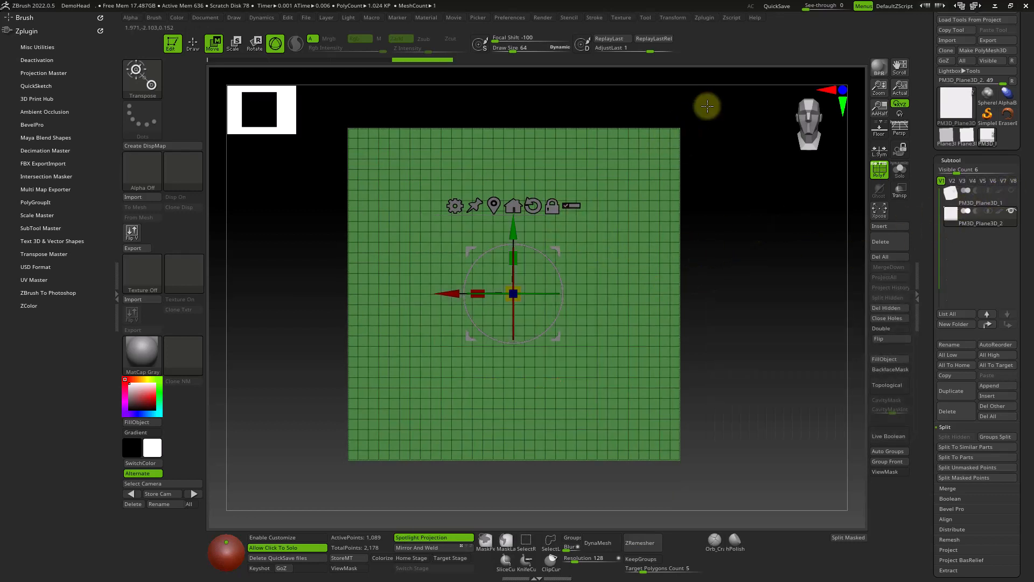
left_click(1011, 190)
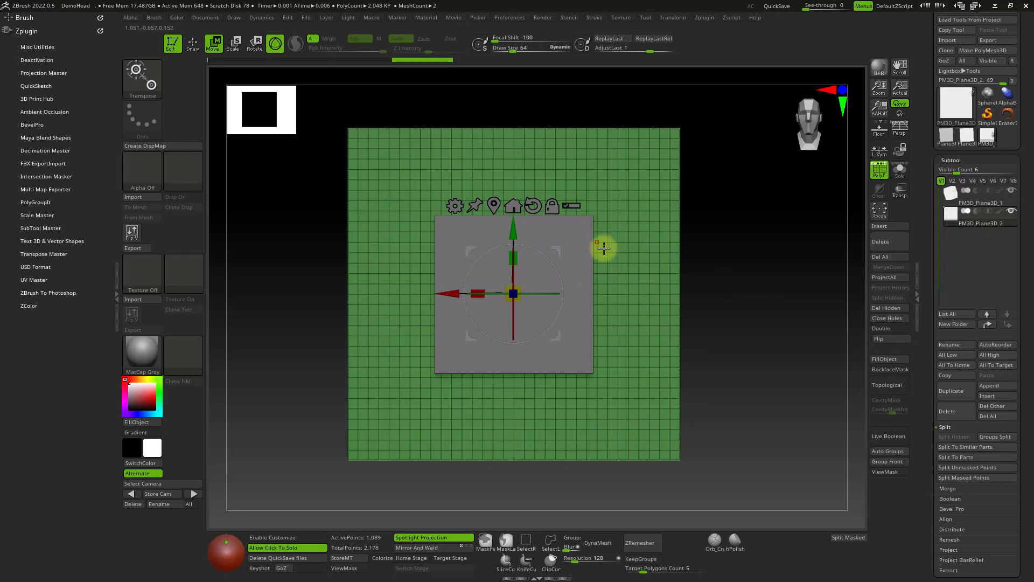
left_click(984, 201)
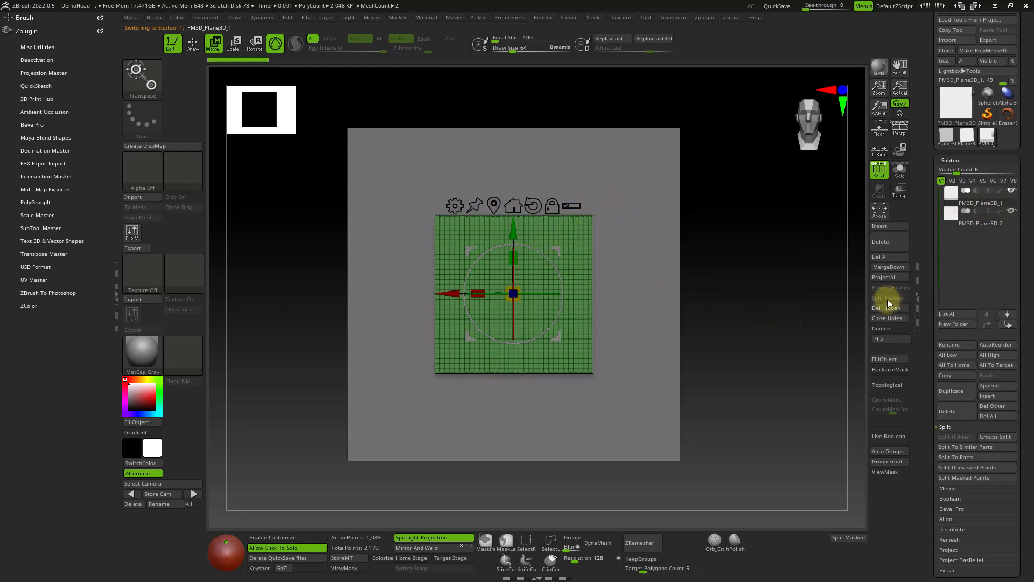
right_click(688, 235, "ctrl")
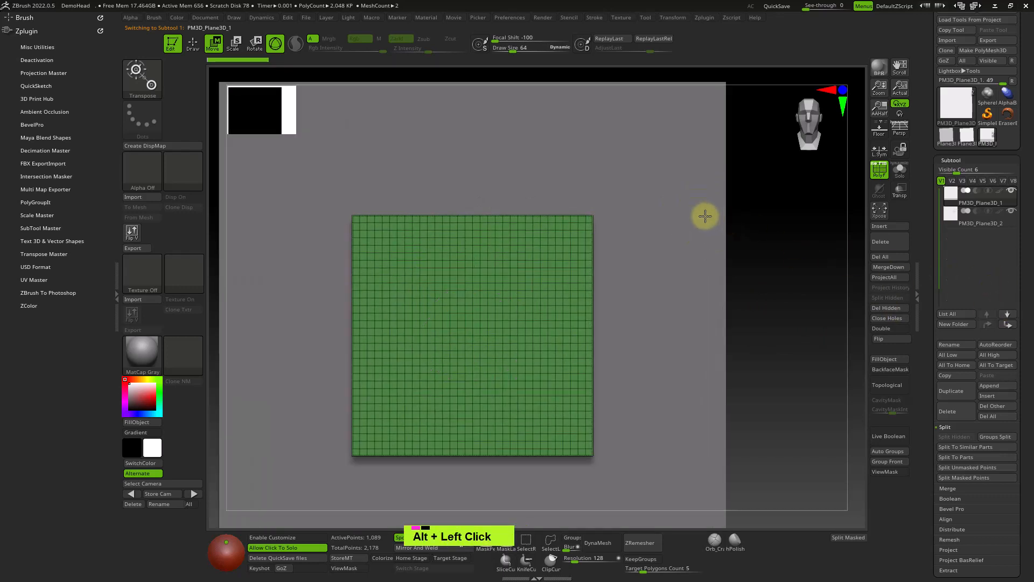
left_click(704, 214, "alt")
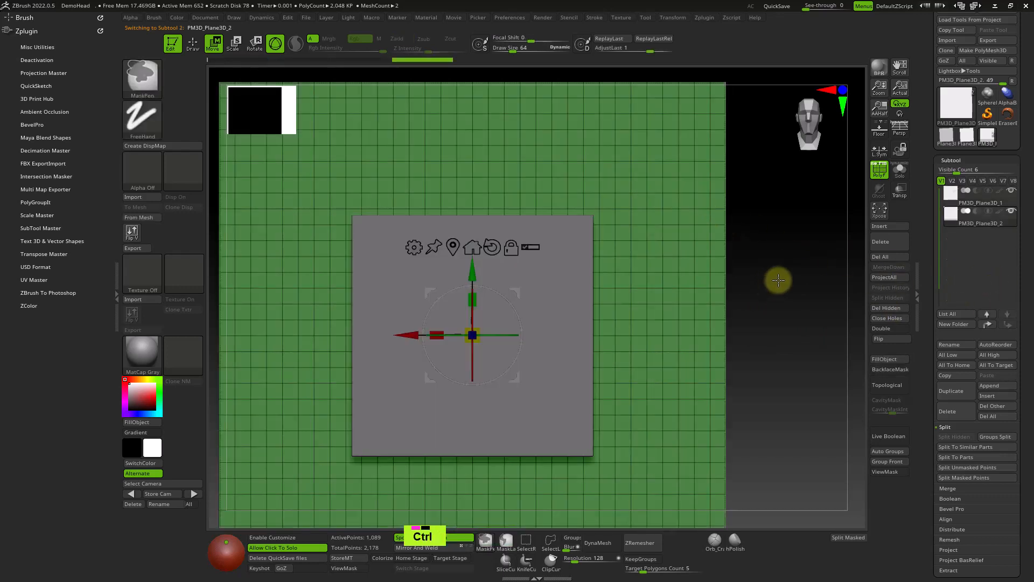
Step: Assign the whole larger plane to a new polygroup
key("ctrl+w")
right_click(782, 232, "ctrl")
right_click_drag(782, 231, 802, 318, "alt")
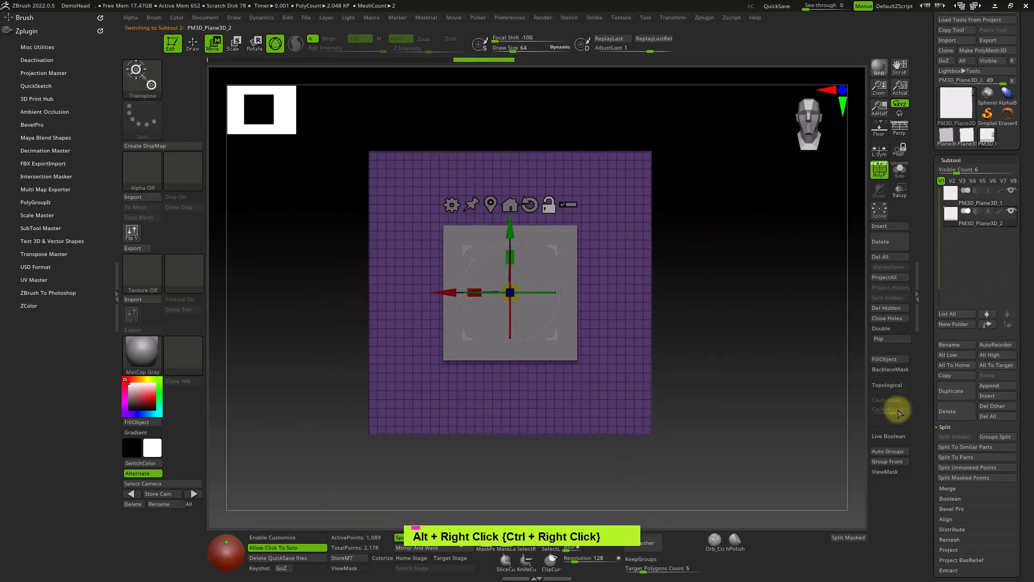
Step: Rename the larger plane's subtool to Helper_Plane and move it to the first place in the subtool list
left_click(949, 345)
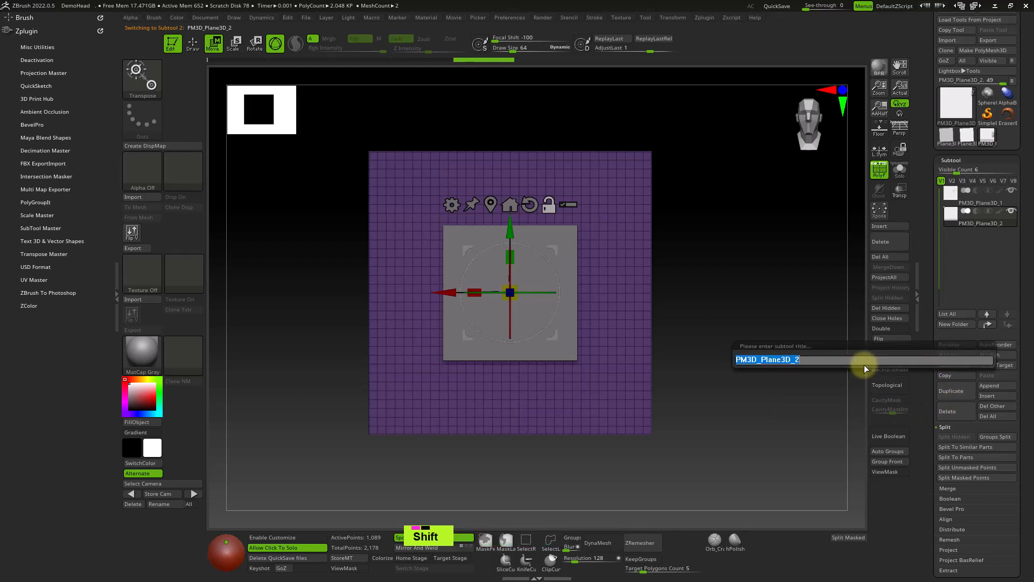
type("Helper")
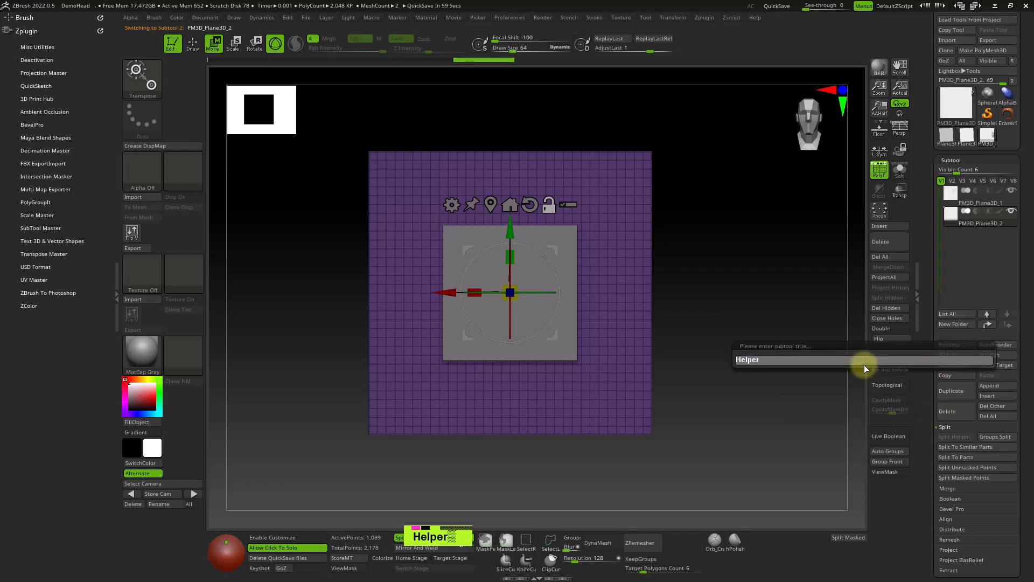
type("_Plane")
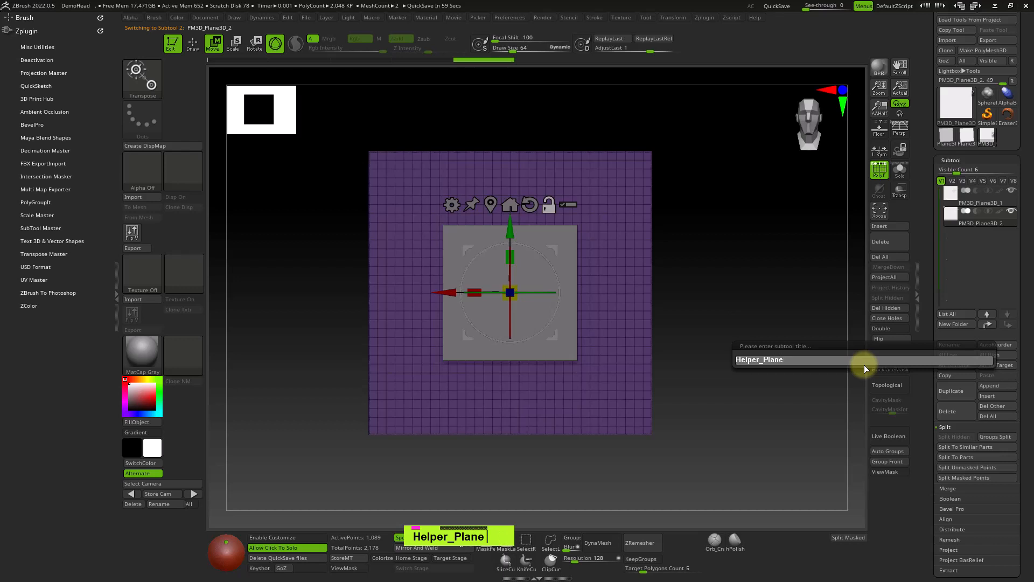
key("Return")
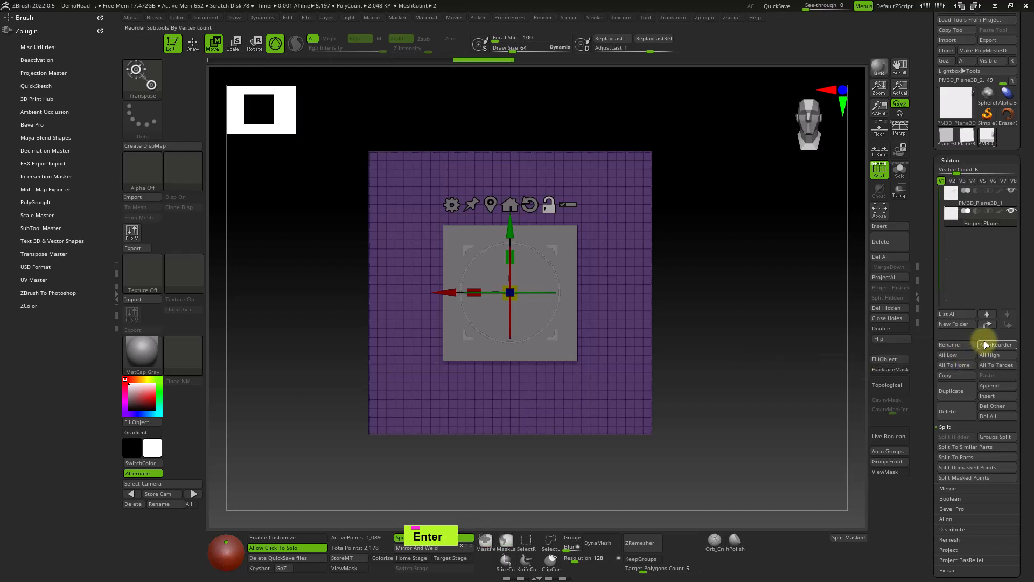
left_click(986, 325)
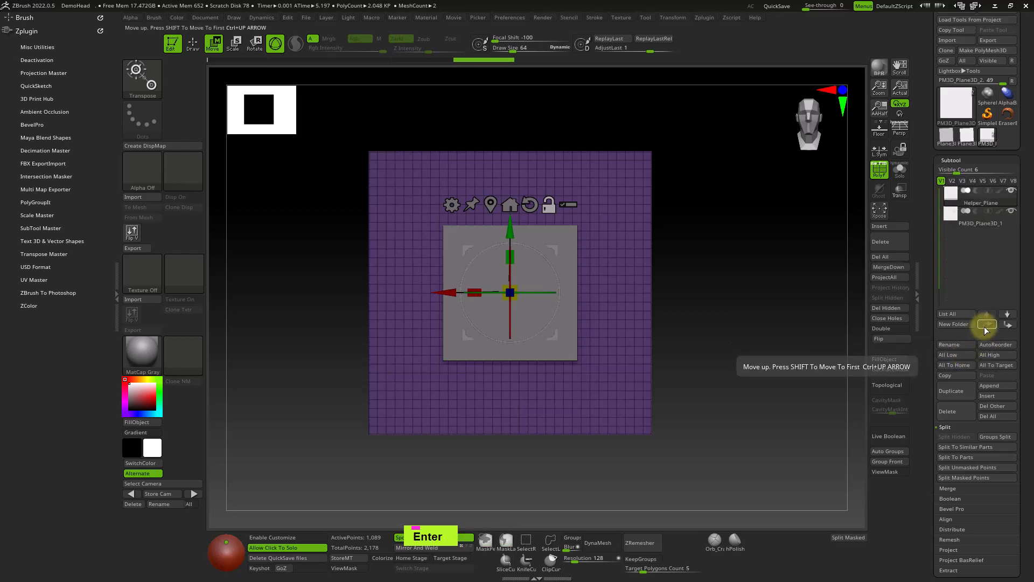
Step: Select the smaller plane's subtool and rename it to Sculpt
left_click(970, 222)
left_click(962, 344)
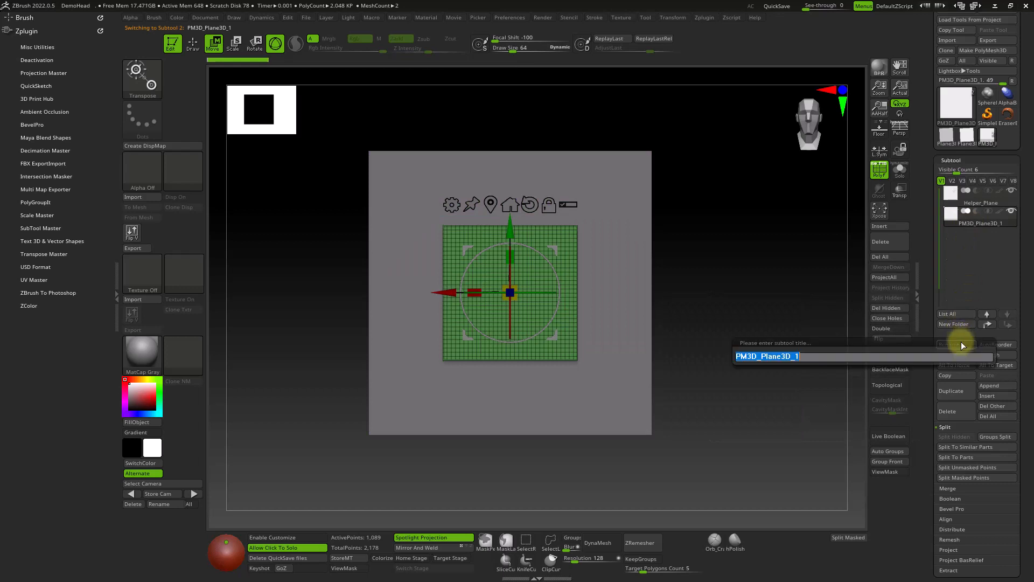
type("Scu")
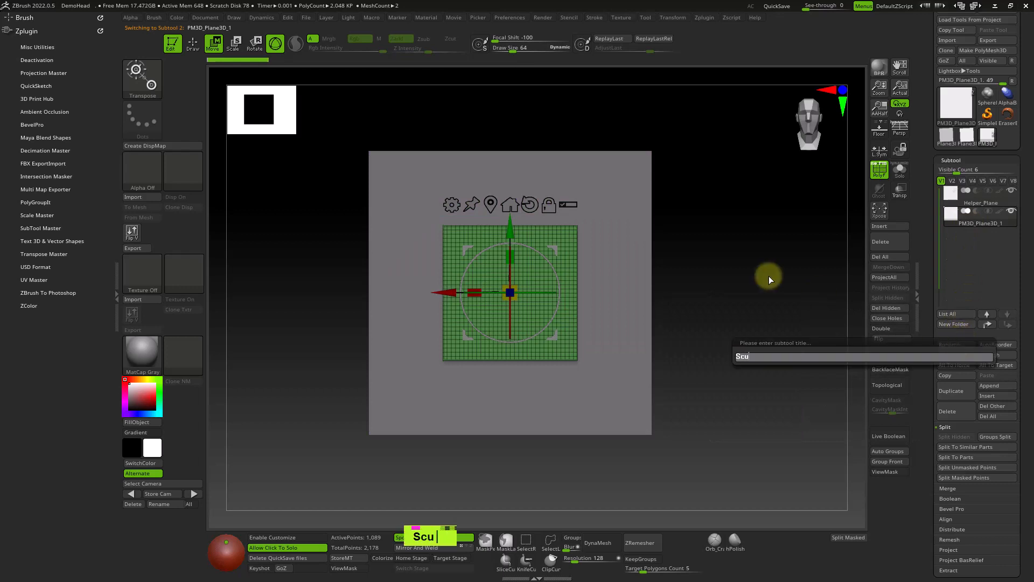
type("lpt")
key("Return")
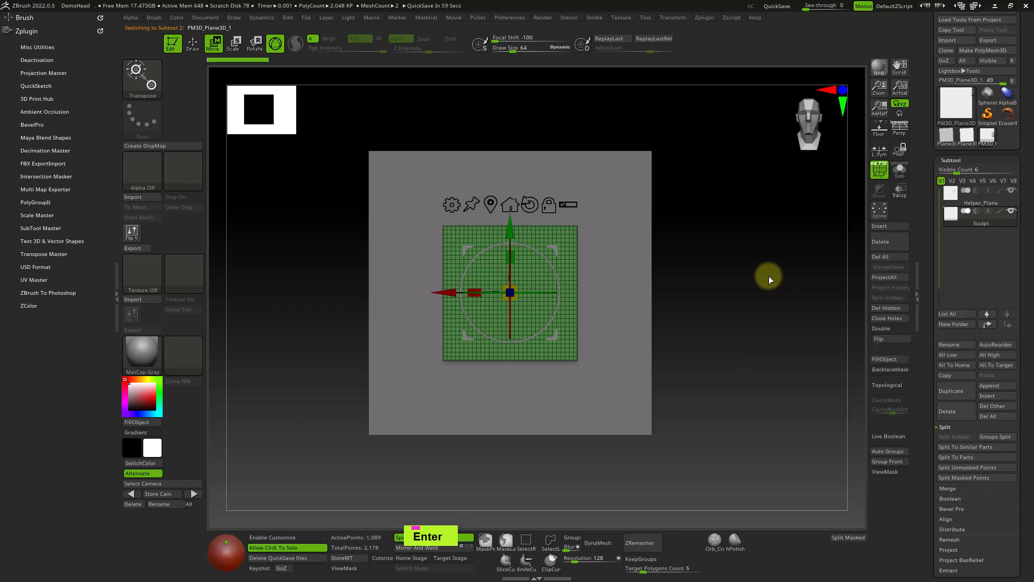
Step: Try subdividing the Sculpt plane once to inspect its corner, and undo the subdivision
right_click(558, 245, "ctrl")
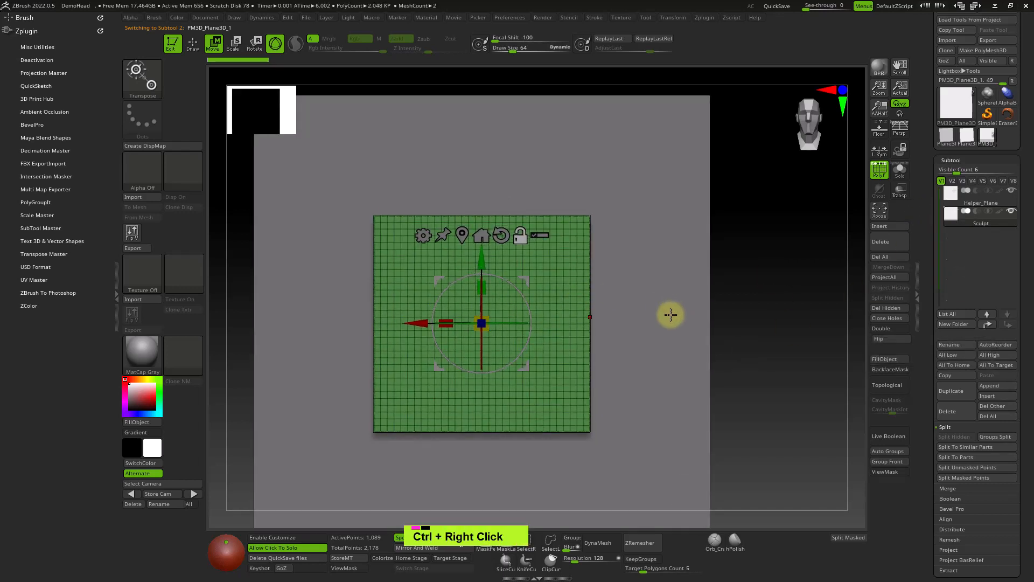
right_click(700, 291, "alt")
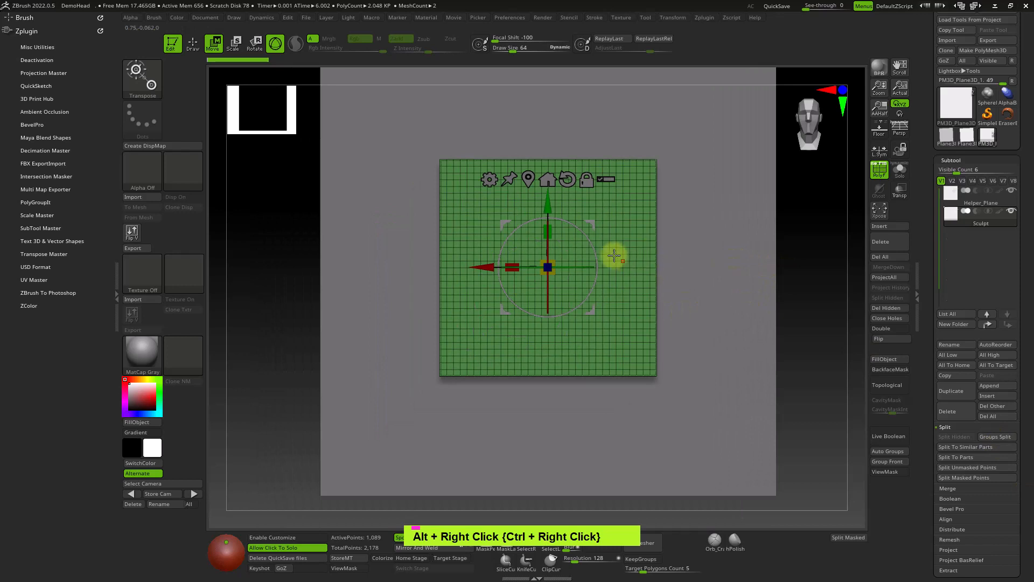
right_click_drag(749, 250, 763, 307, "ctrl")
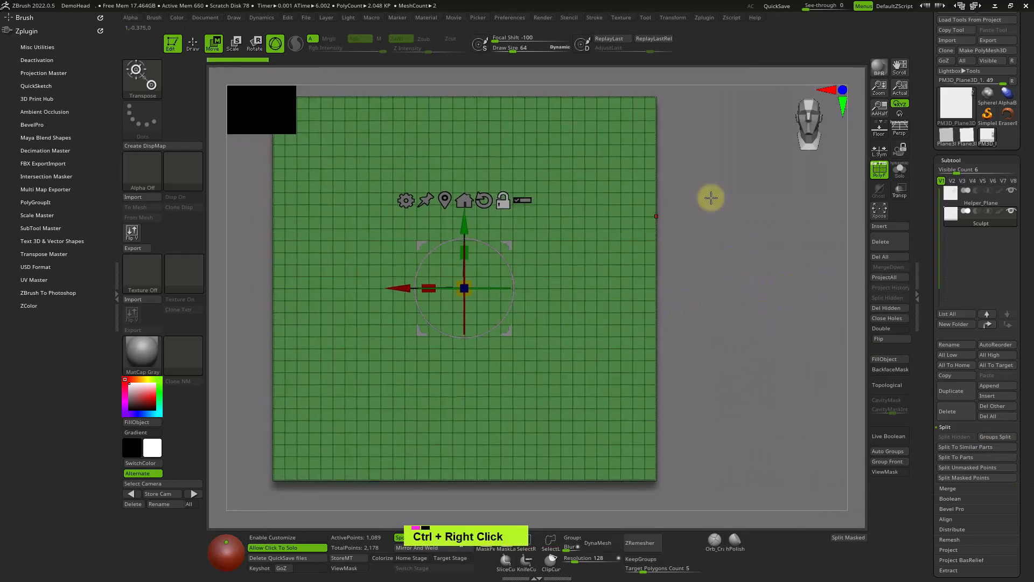
right_click_drag(711, 198, 738, 255, "alt")
left_click_drag(923, 393, 926, 331)
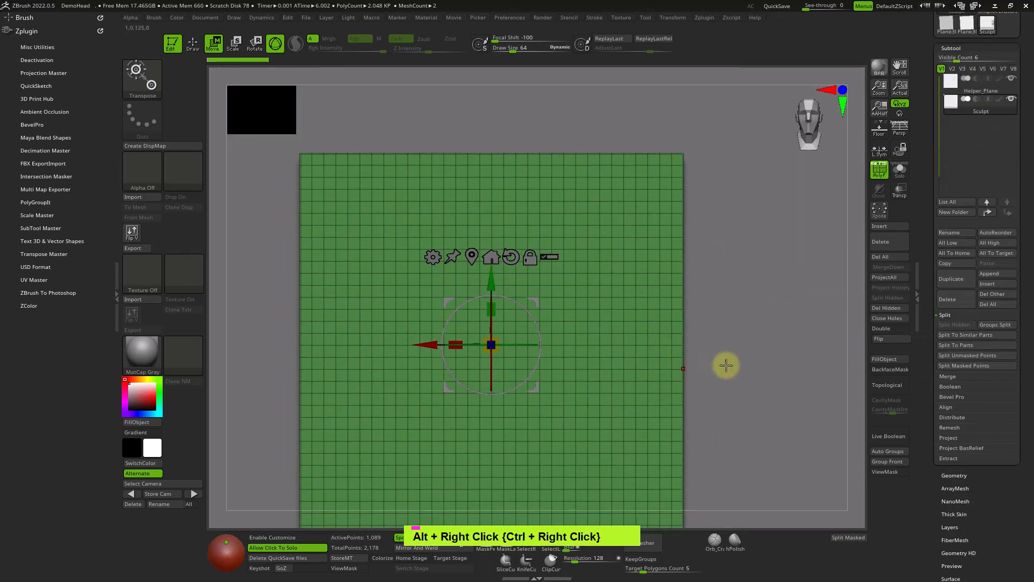
right_click_drag(725, 362, 765, 318, "alt")
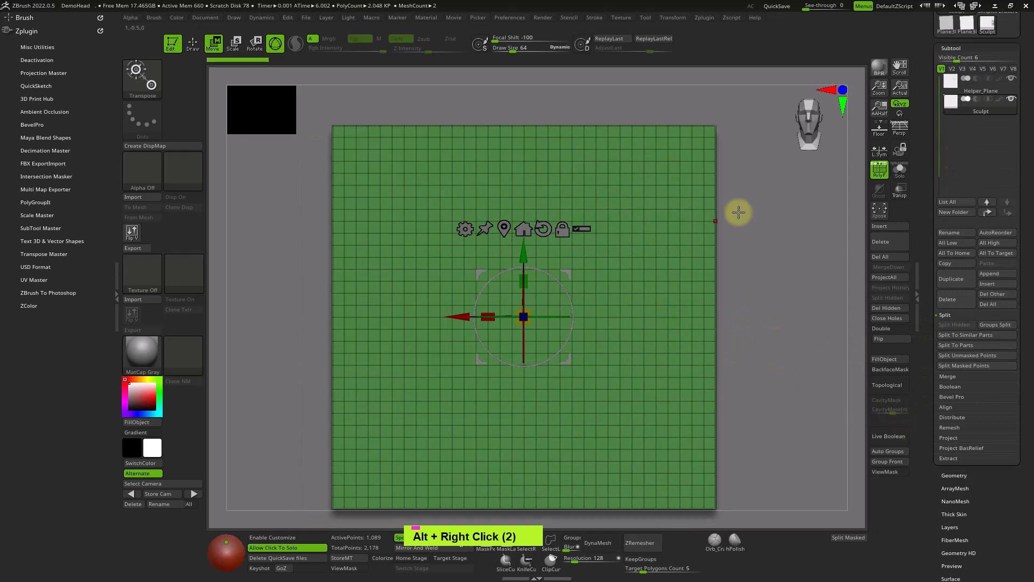
mouse_move(747, 144)
right_mouse_down("ctrl")
mouse_move(750, 178)
mouse_move(749, 156)
right_mouse_up("ctrl")
key("ctrl+d")
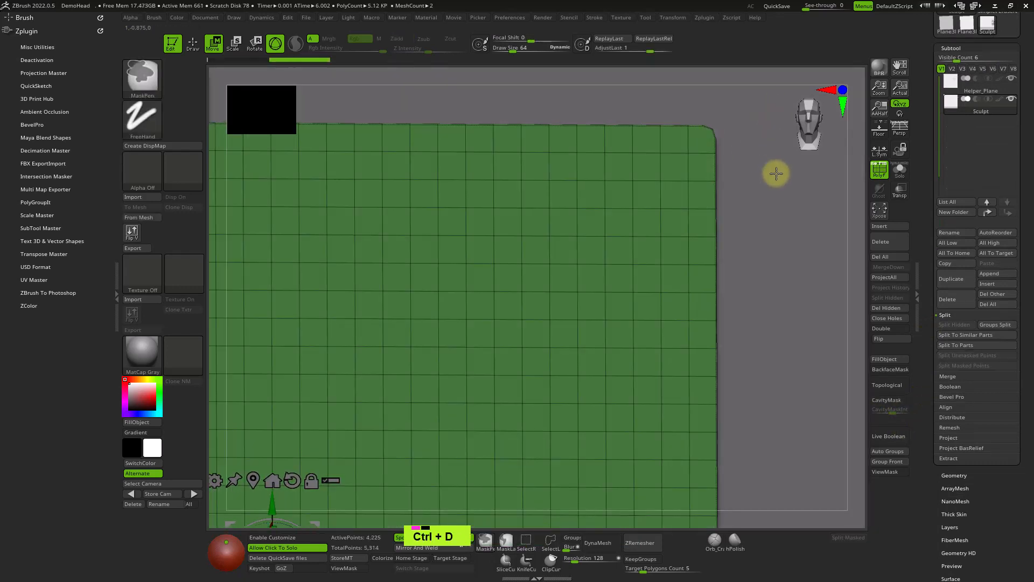
key("ctrl+z")
Step: Subdivide the Sculpt plane repeatedly without smoothing until it reaches subdivision level 6, keeping its corners square
right_click_drag(771, 240, 763, 170, "ctrl")
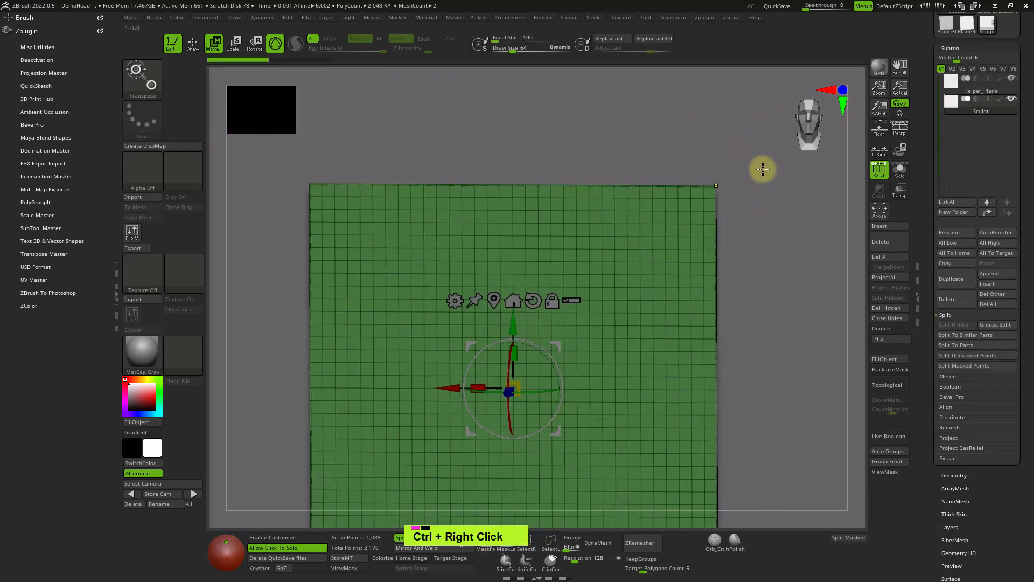
left_click(955, 475)
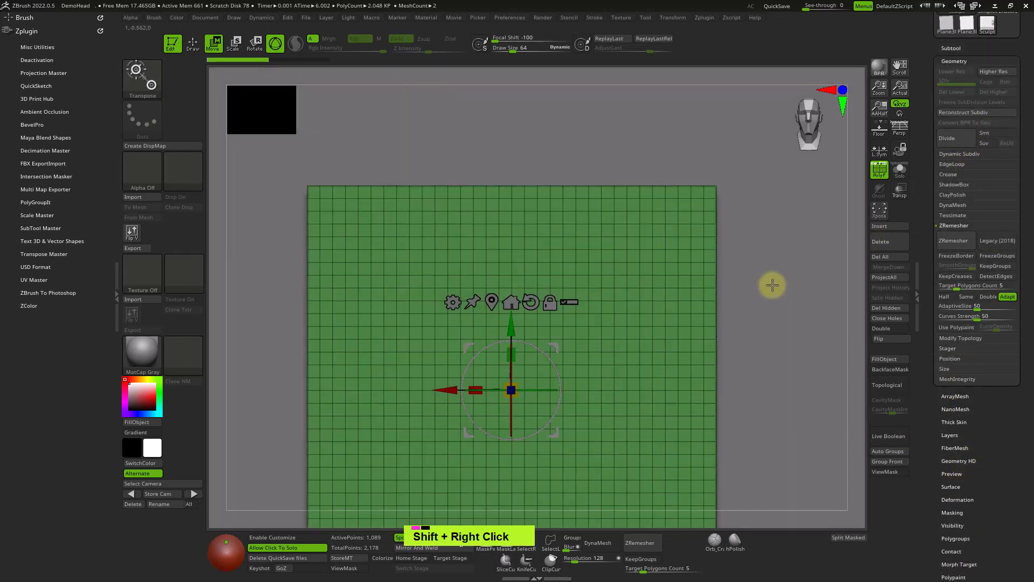
right_click_drag(771, 284, 782, 215, "alt")
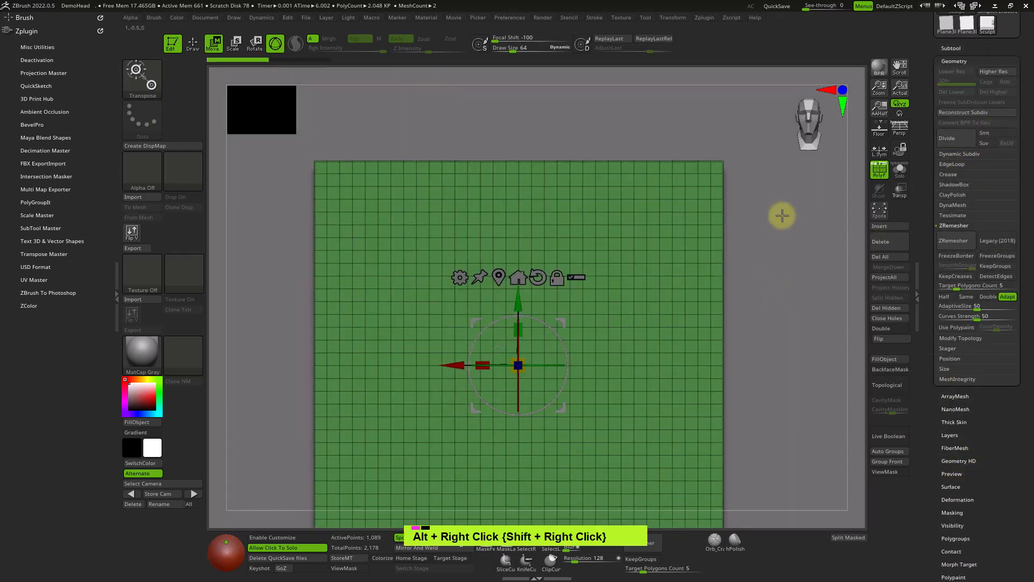
left_click(954, 139)
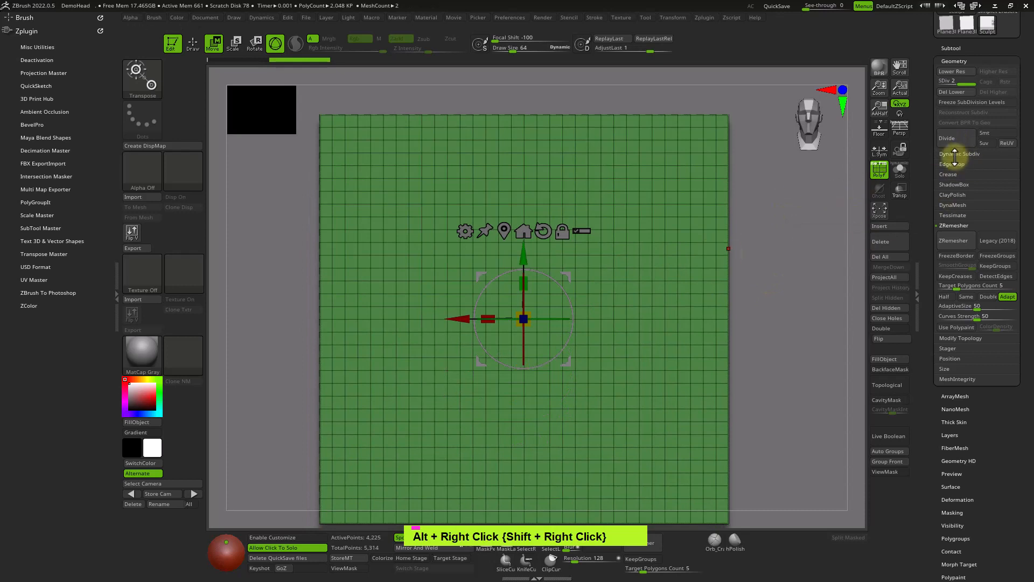
key("ctrl+d")
key("ctrl+d")
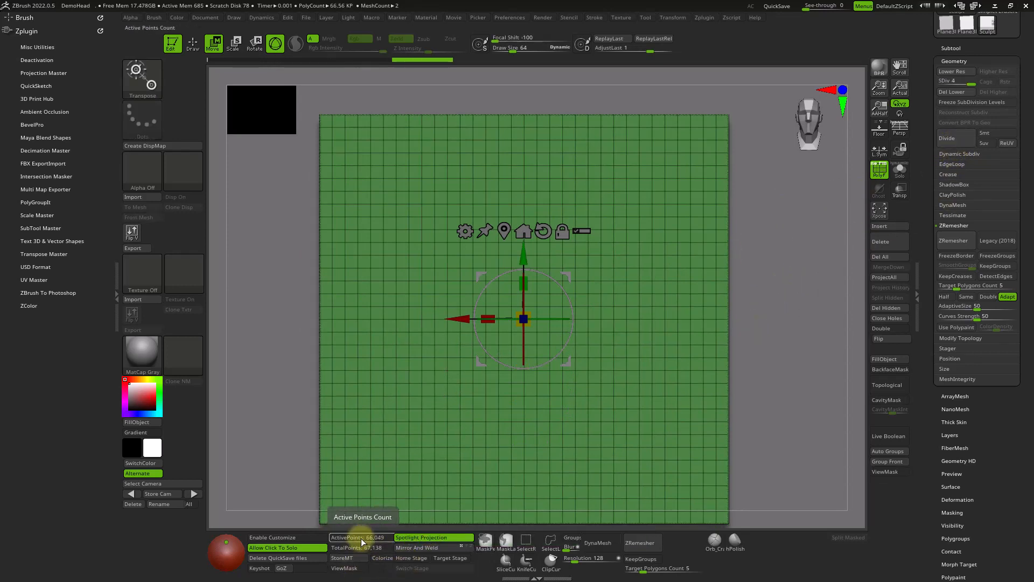
key("ctrl+d")
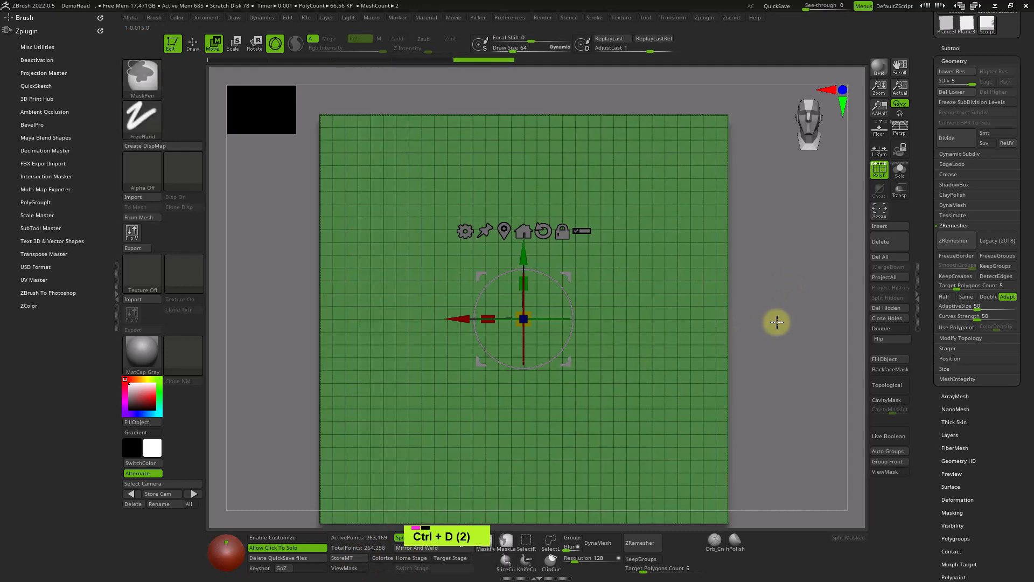
key("ctrl+d")
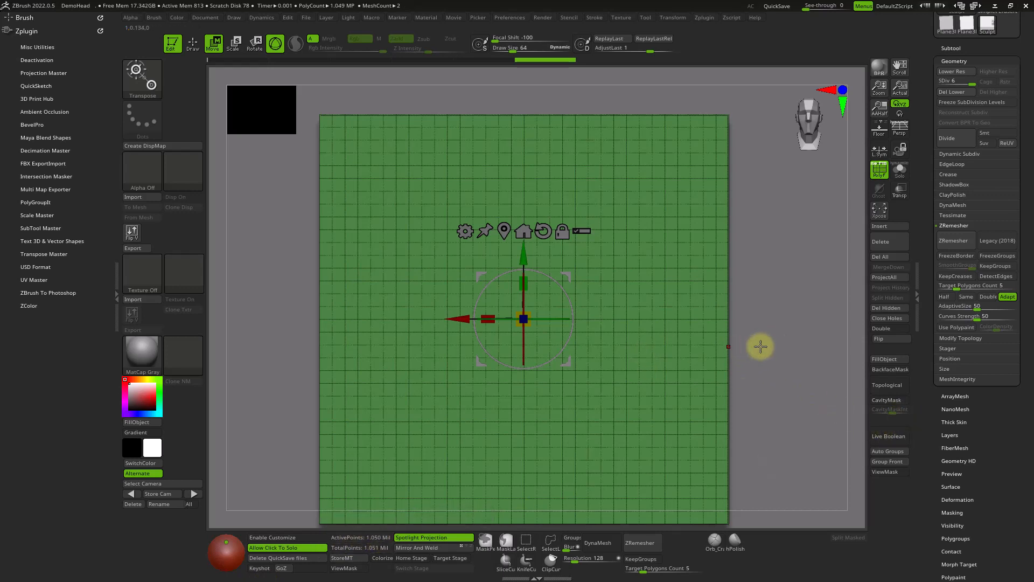
Step: Duplicate the Sculpt subtool and rename the copy to Sculpt_Orignal
right_click_drag(781, 350, 792, 309, "ctrl")
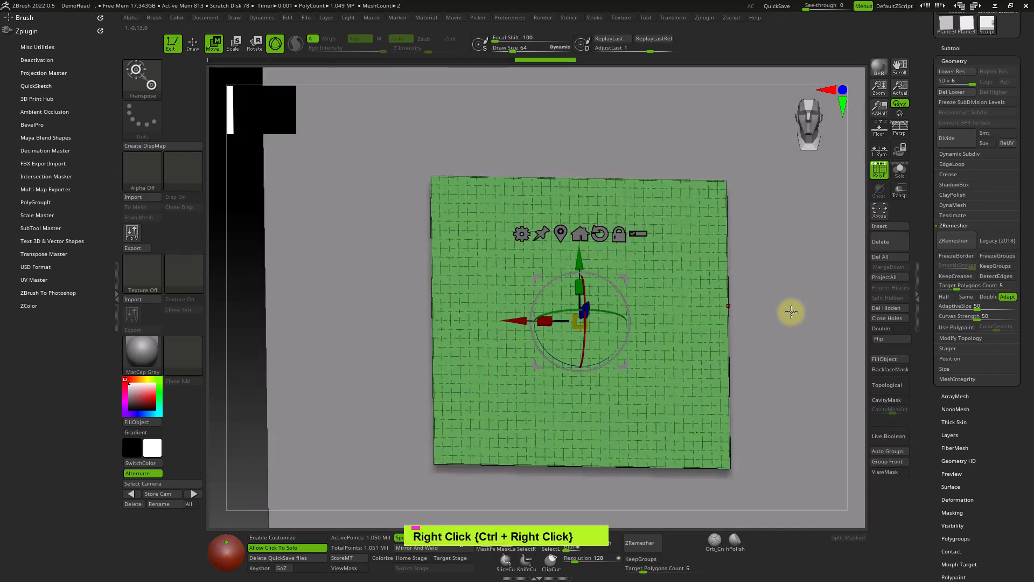
left_click(950, 48)
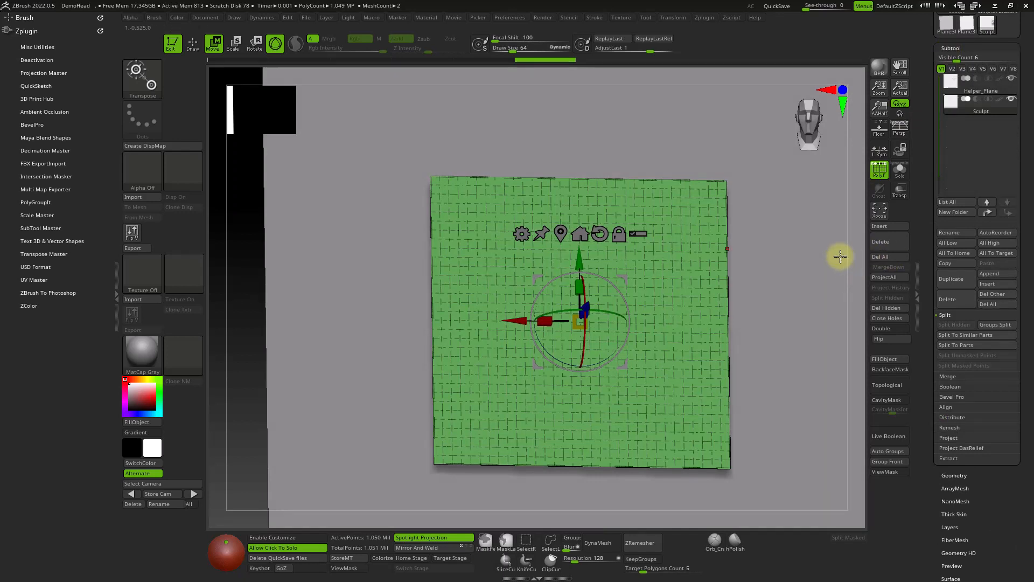
key("ctrl+shift+d")
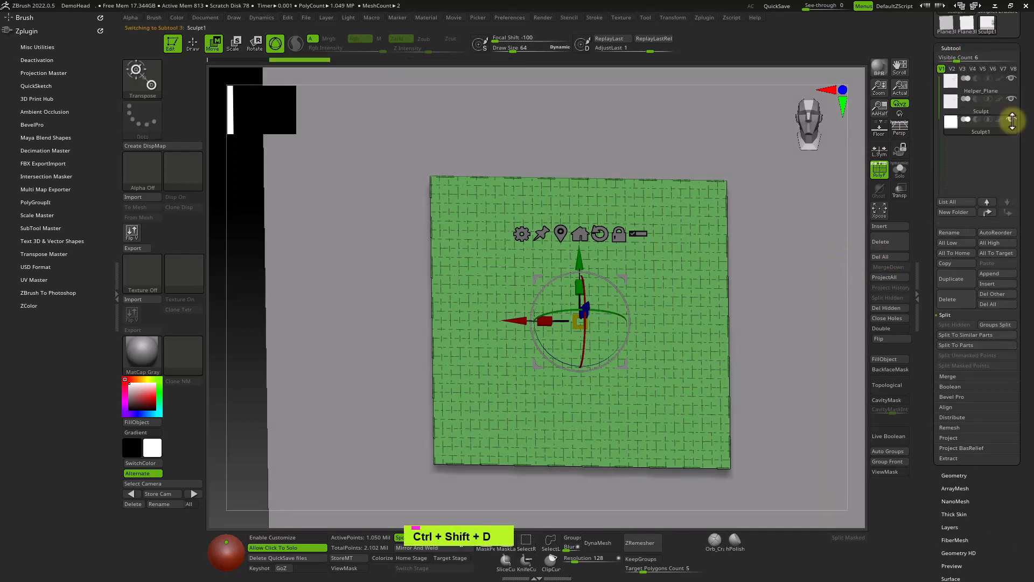
left_click(961, 233)
left_click(833, 246)
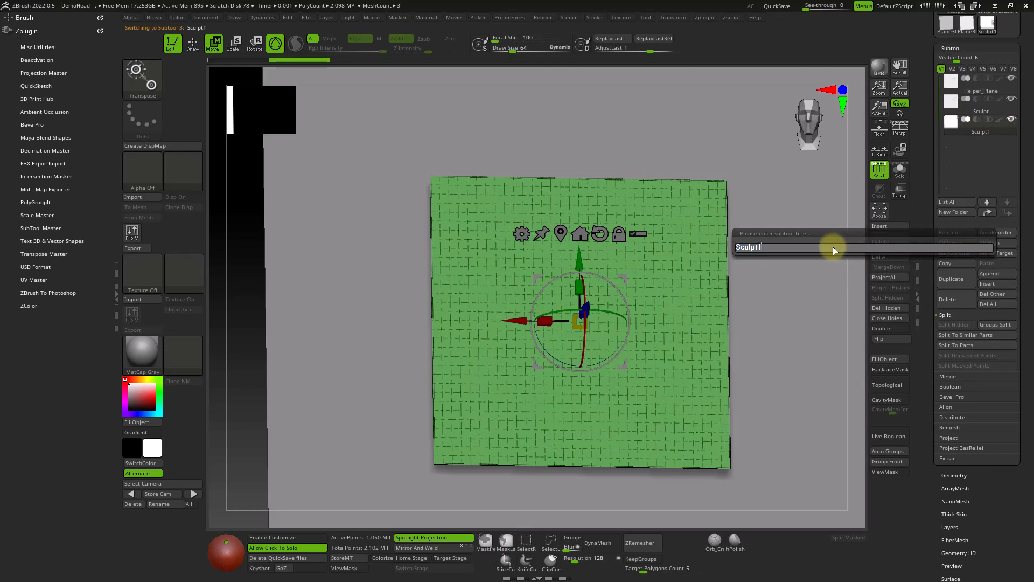
key("BackSpace")
type("_Orig")
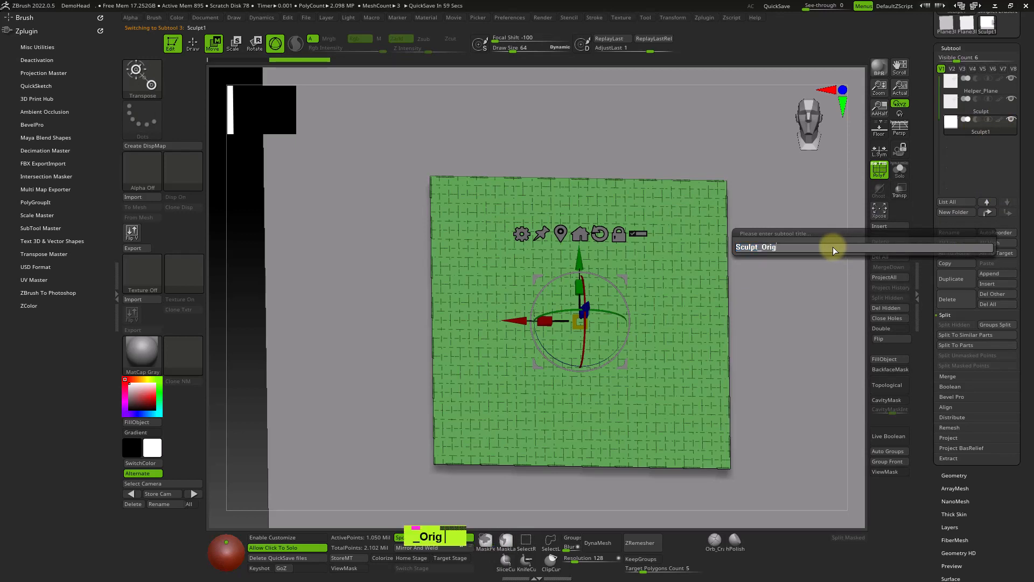
type("nal")
key("Return")
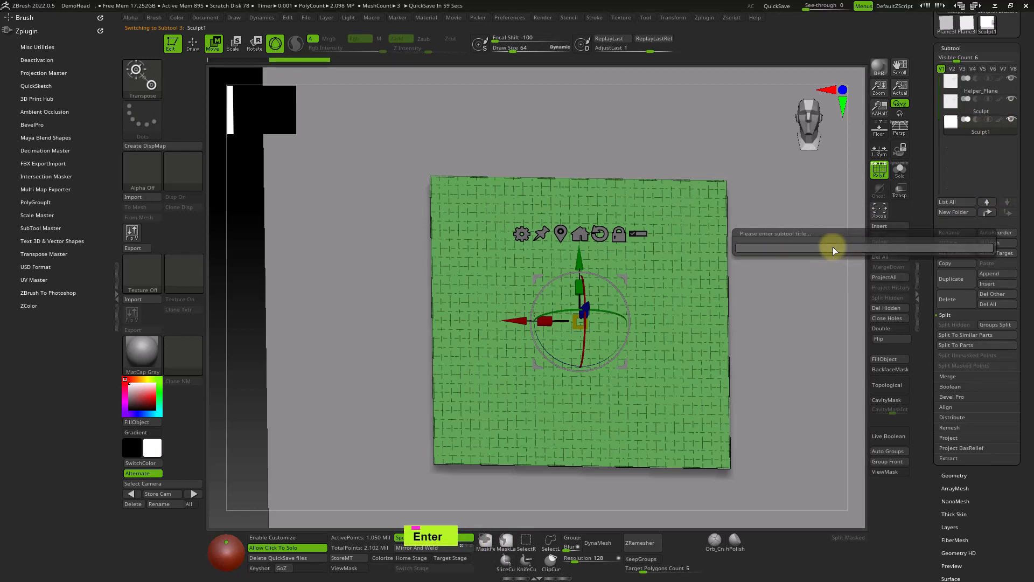
Step: Move the Sculpt_Orignal subtool above Sculpt and hide it, leaving Sculpt as the selected subtool
left_click(992, 213)
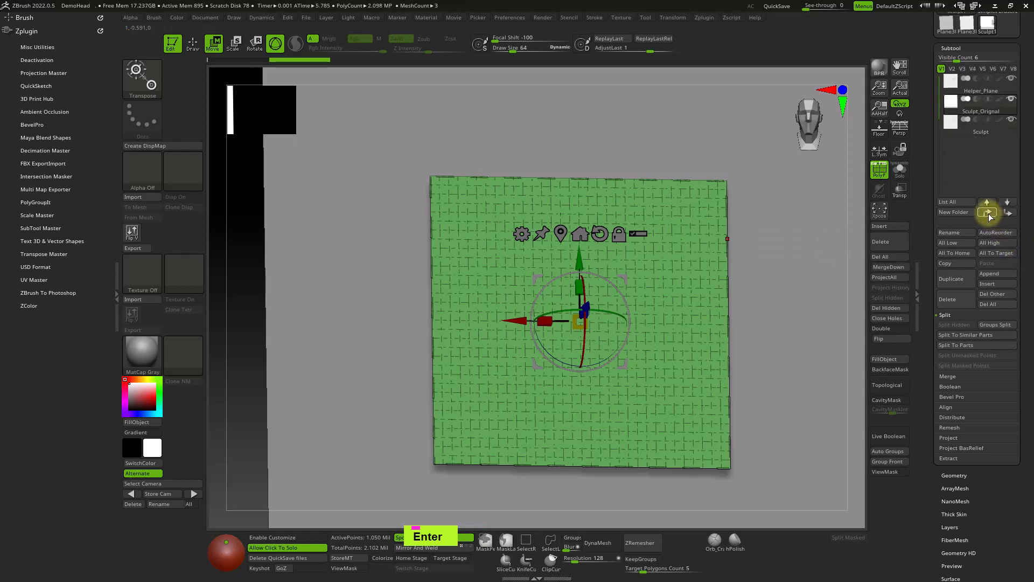
mouse_move(994, 110)
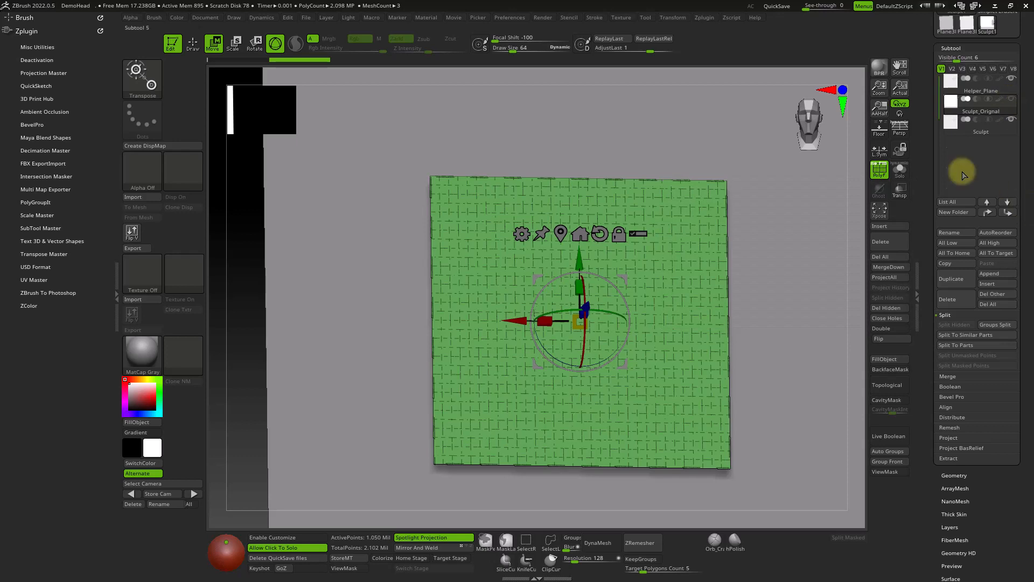
left_click(981, 135)
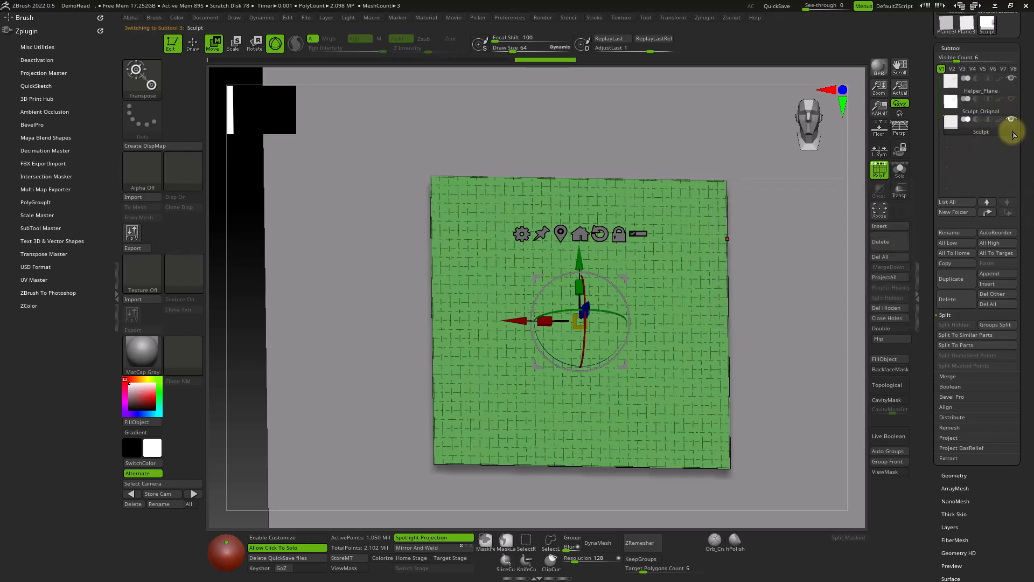
mouse_move(995, 87)
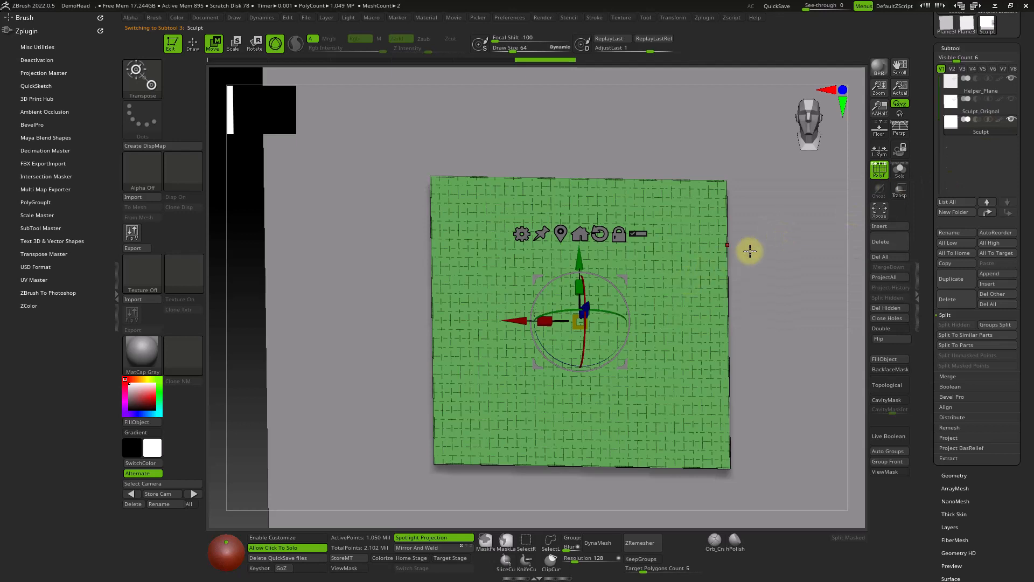
Step: Switch the Sculpt plane to Draw mode, leave solo display, and disable Allow Click To Solo
right_click_drag(751, 250, 730, 237)
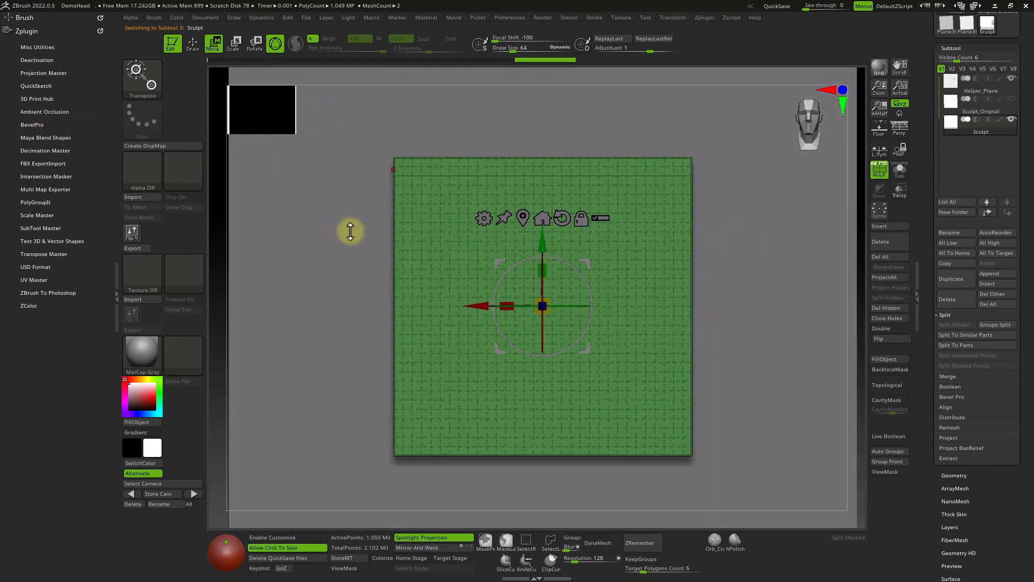
left_click(328, 212)
key("q")
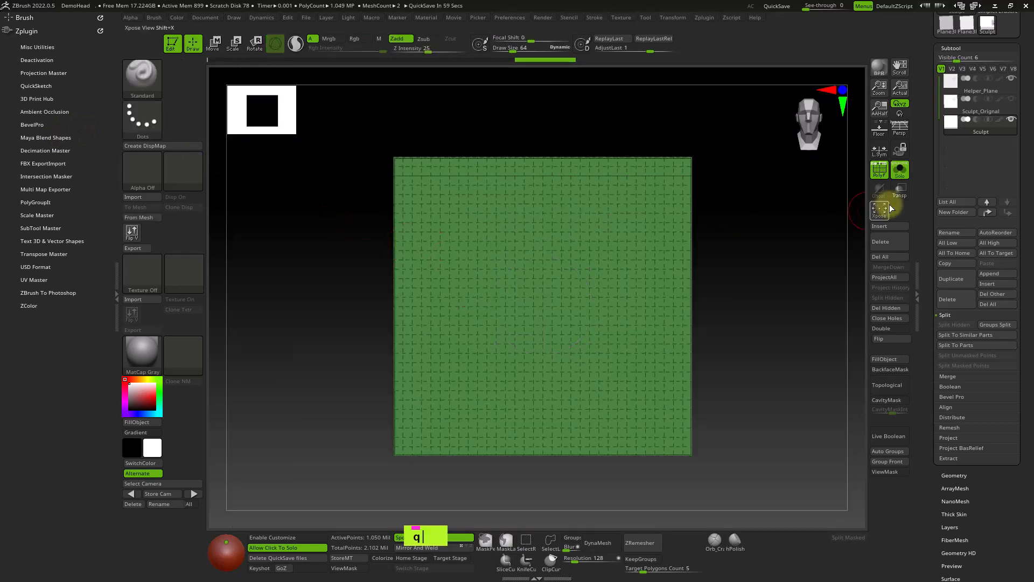
left_click(774, 240)
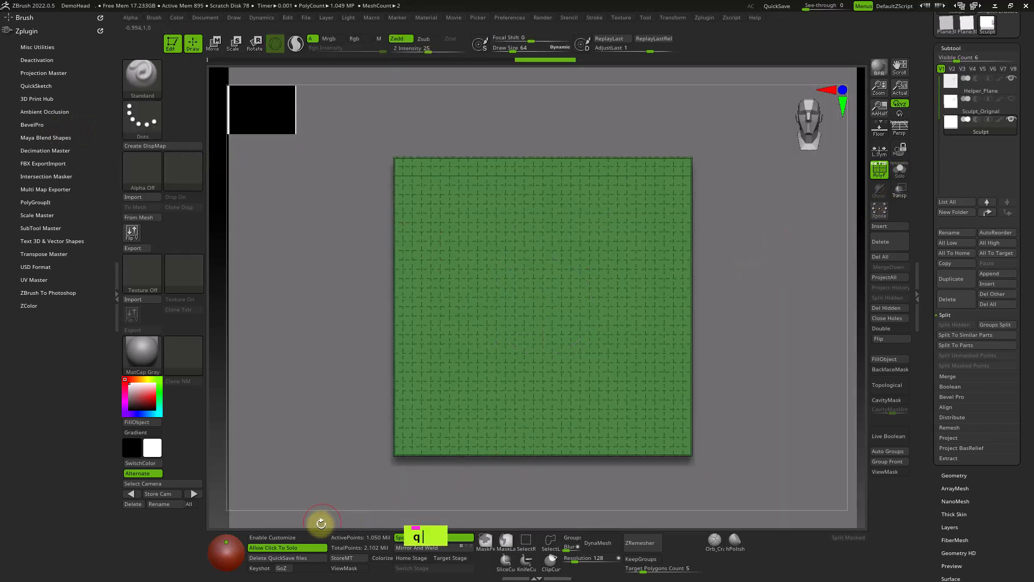
left_click(268, 547)
Step: Set the Standard brush's stroke type to DragRect
mouse_move(778, 273)
right_mouse_down("ctrl")
mouse_move(753, 216)
mouse_move(769, 222)
mouse_move(686, 249)
right_mouse_up("ctrl")
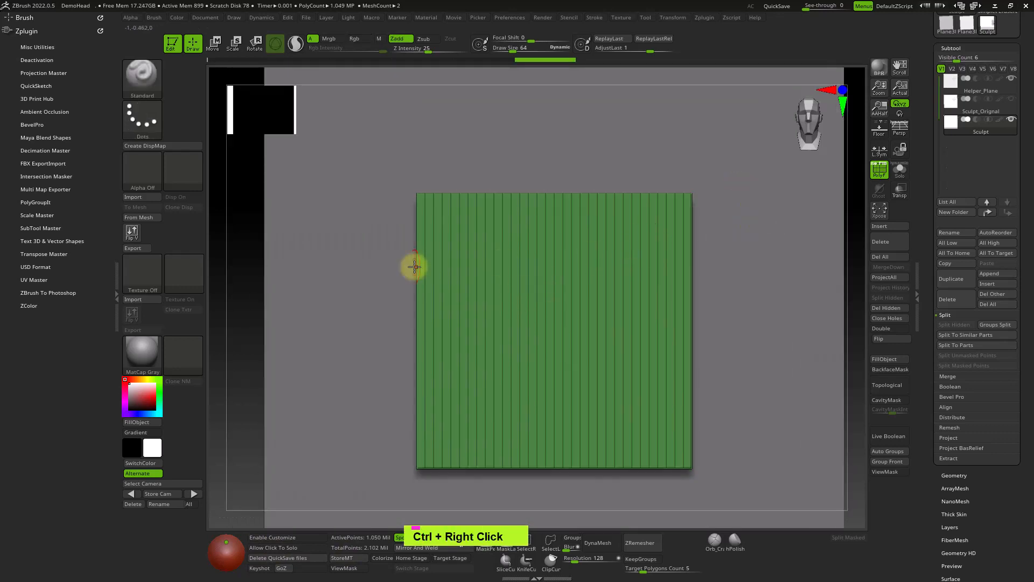
left_click(139, 112)
left_click(237, 130)
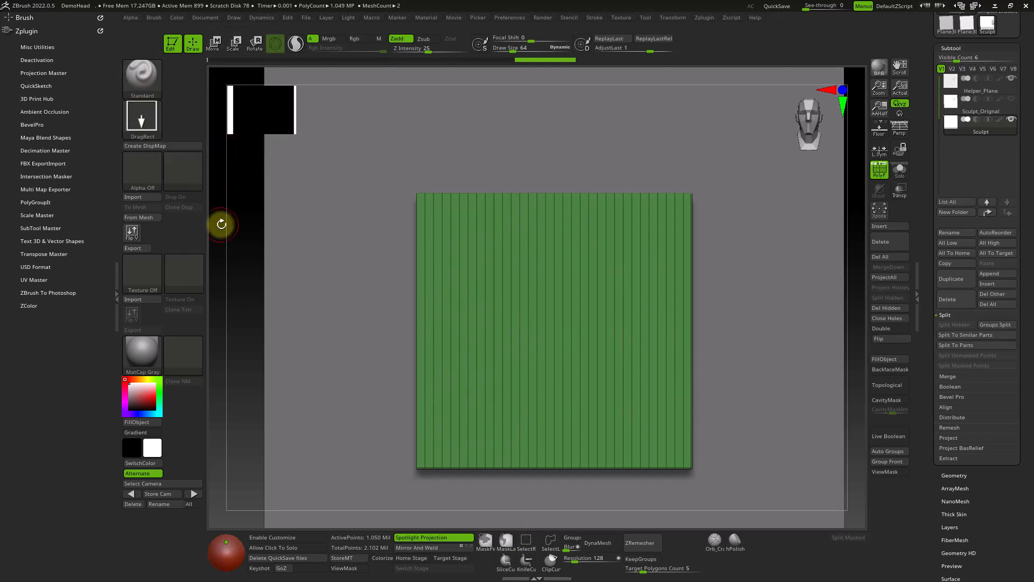
Step: Import Map_Elevation.psd from the Class_004_Fibers folder as the brush alpha and check its size and bit depth
left_click(136, 176)
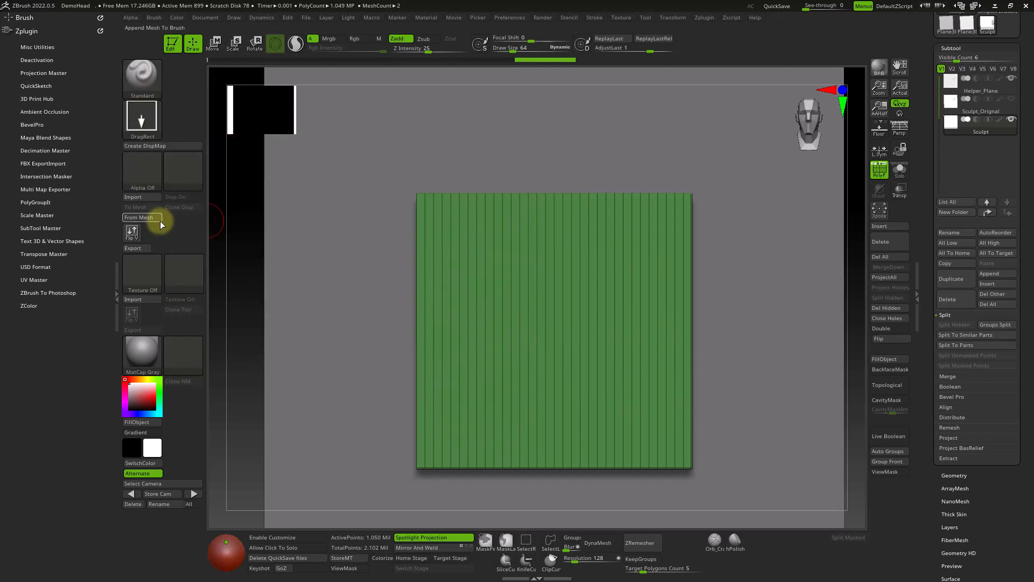
left_click(135, 197)
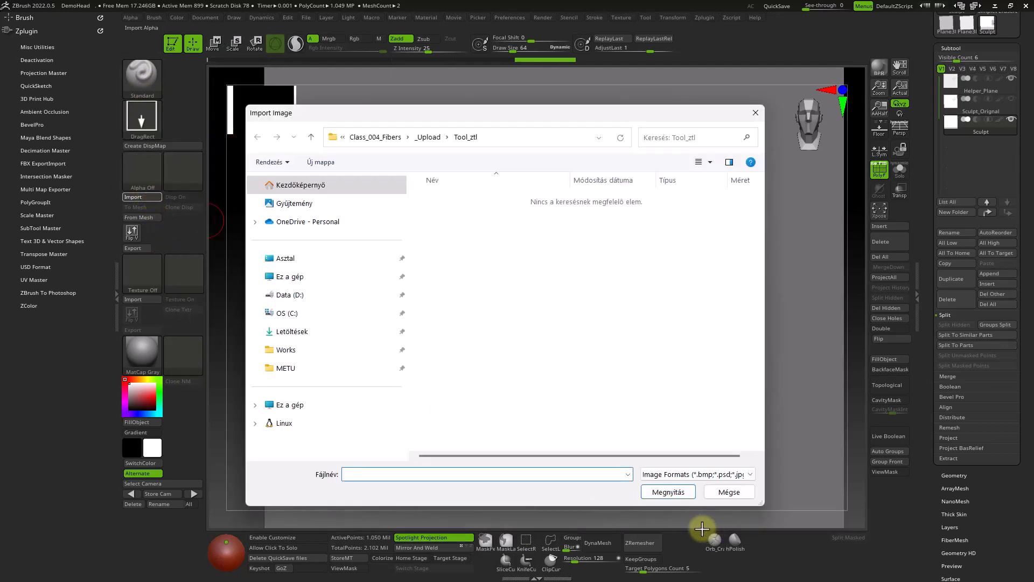
left_click_drag(685, 120, 761, 195)
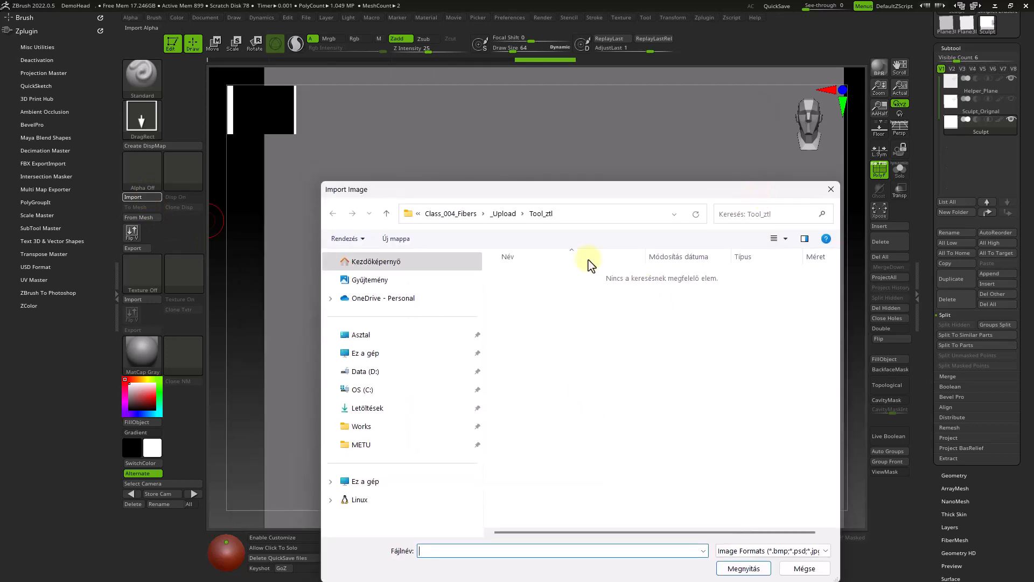
left_click(503, 188)
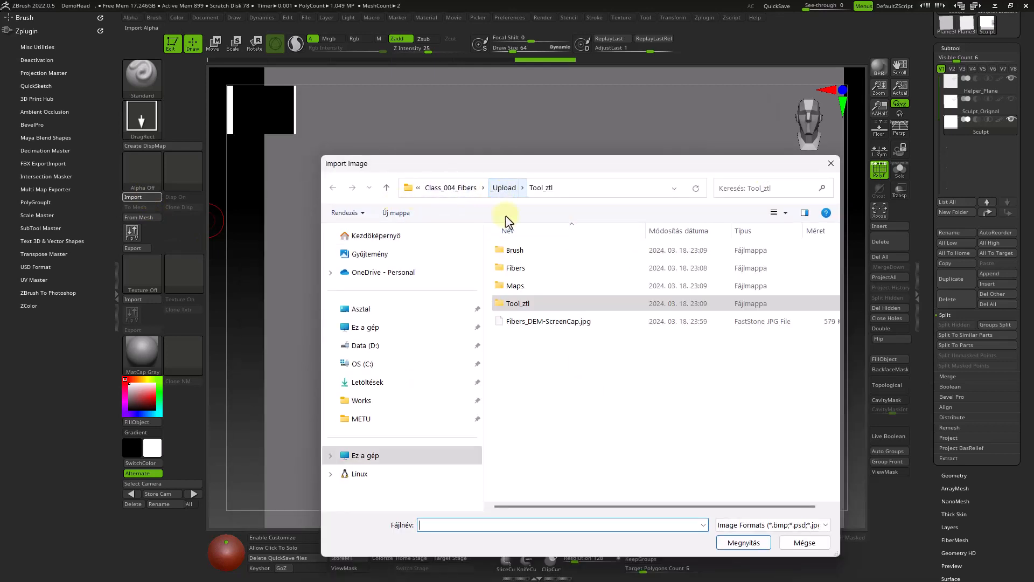
left_click(459, 188)
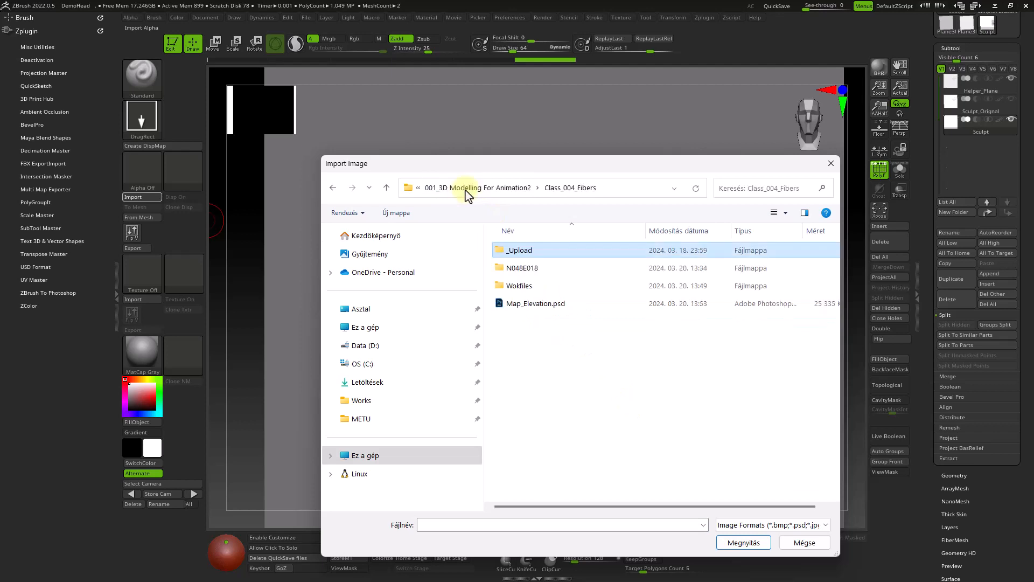
left_click(546, 308)
left_click(747, 545)
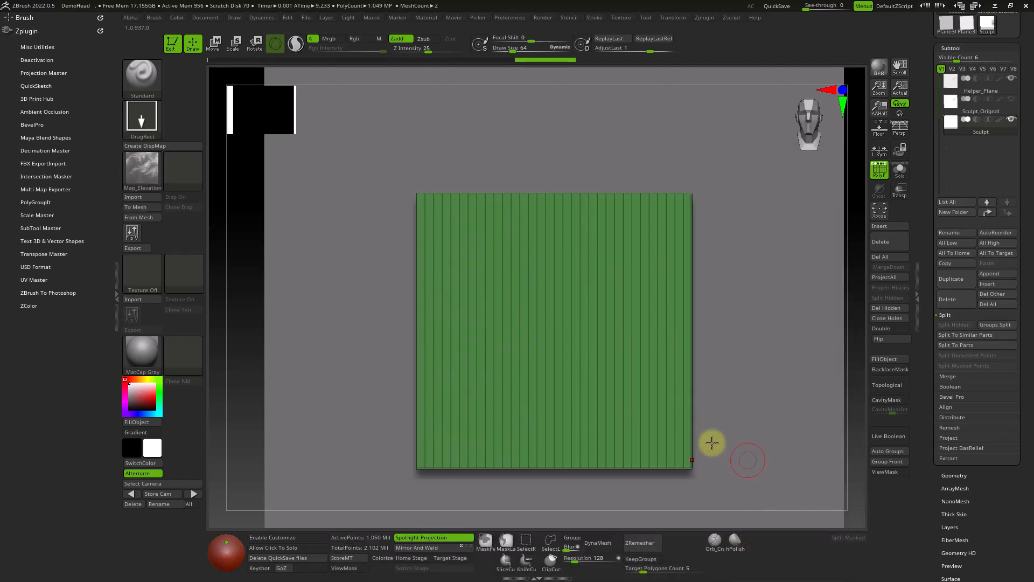
mouse_move(143, 170)
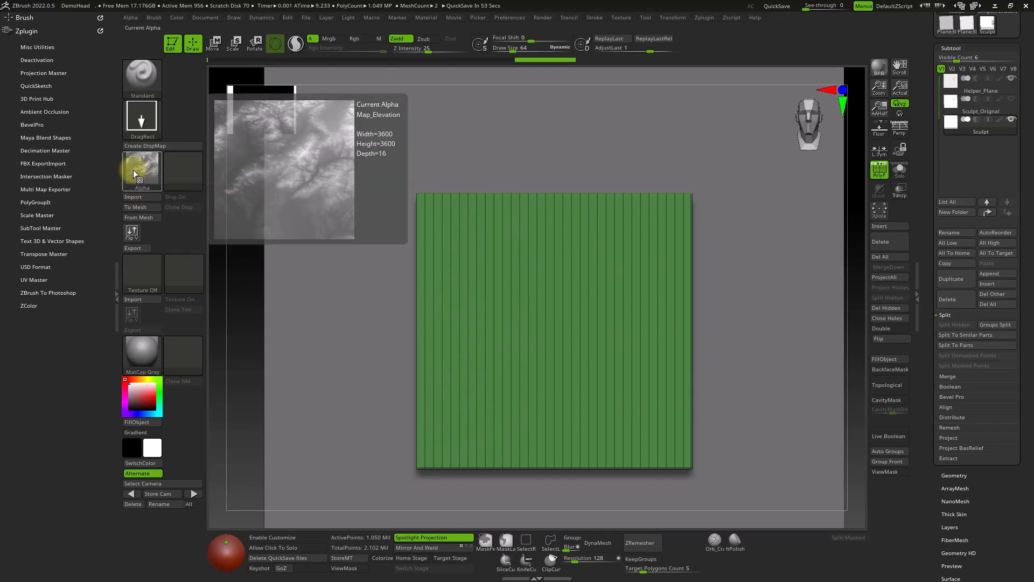
left_click(134, 170)
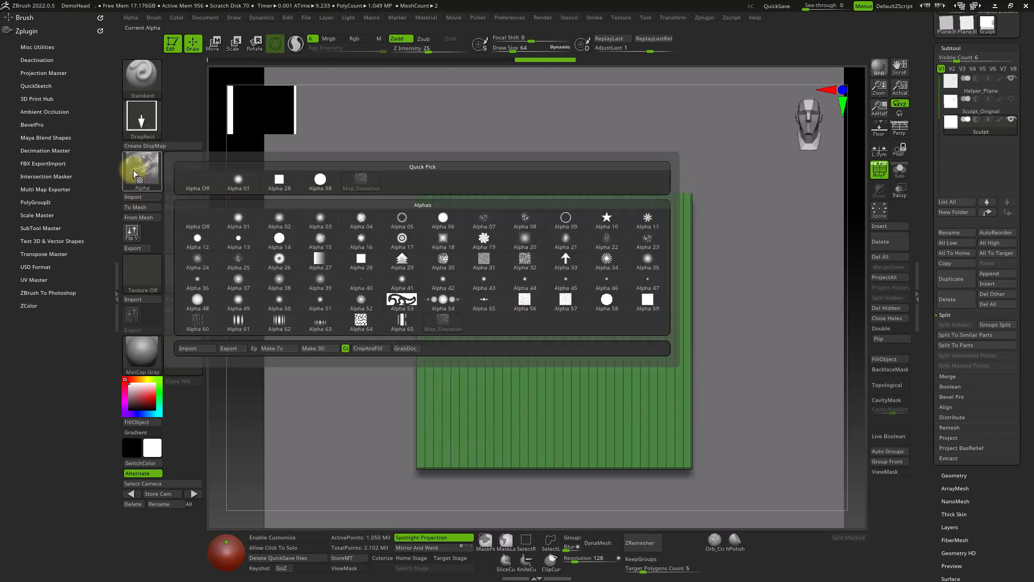
left_click(196, 349)
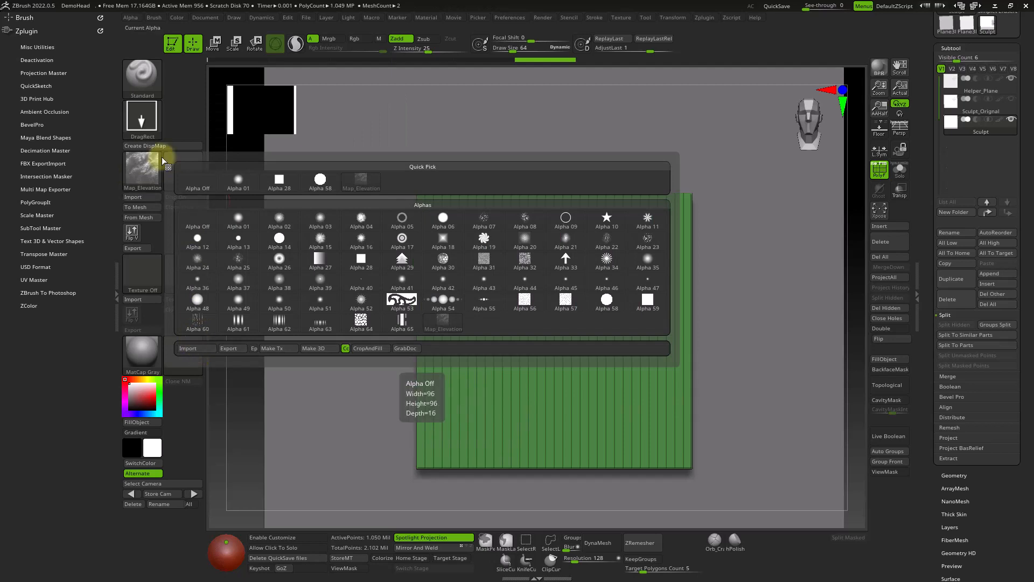
Step: Turn off the polyframe display, try dragging the elevation alpha over the Sculpt plane, and undo the attempts
mouse_move(596, 353)
right_mouse_down("ctrl")
mouse_move(596, 209)
mouse_move(545, 244)
mouse_move(564, 233)
mouse_move(587, 285)
right_mouse_up("ctrl")
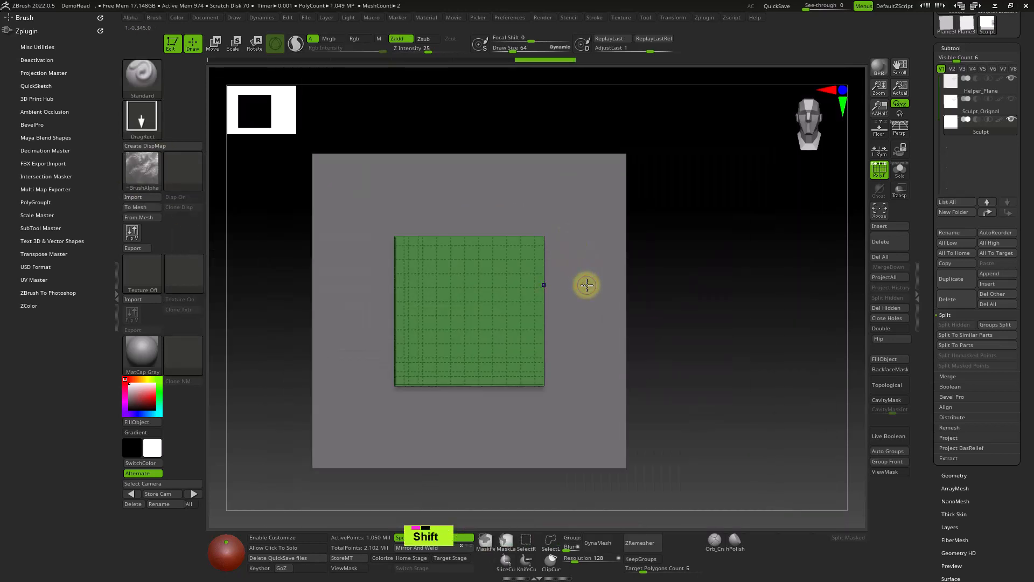
key("shift+f")
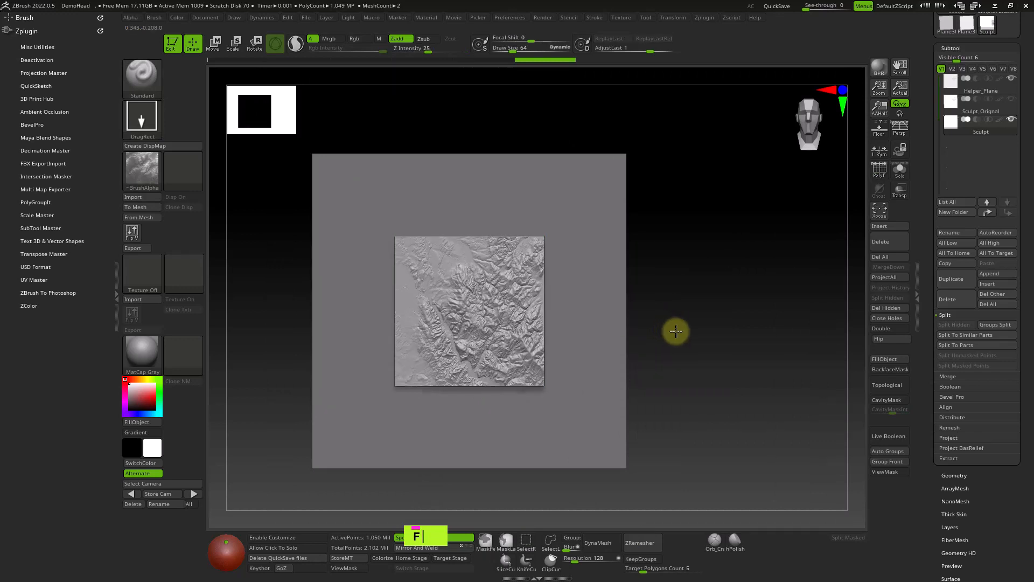
key("ctrl+z")
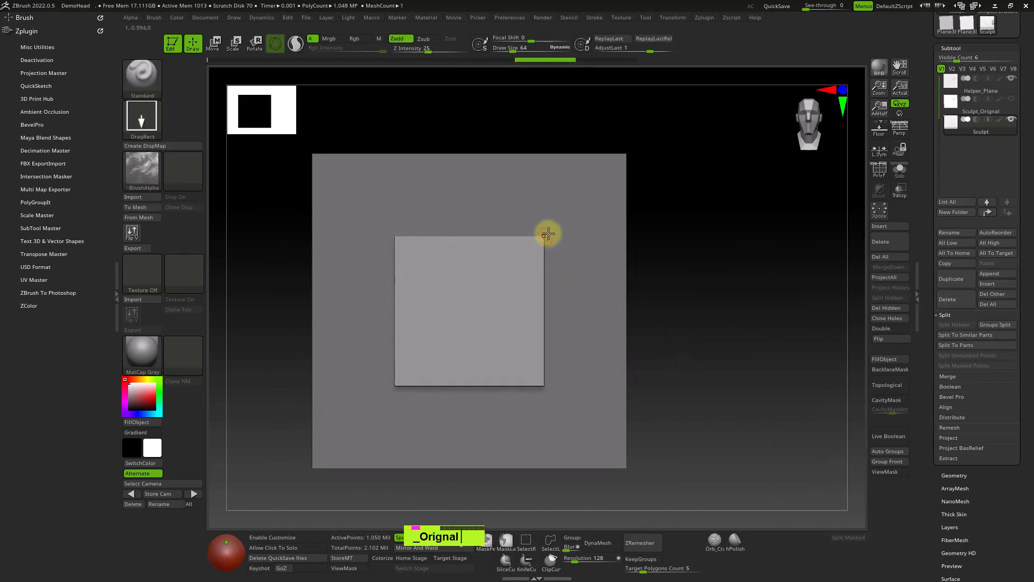
mouse_move(547, 234)
left_mouse_down()
mouse_move(720, 212)
mouse_move(833, 230)
left_mouse_up()
key("ctrl+z")
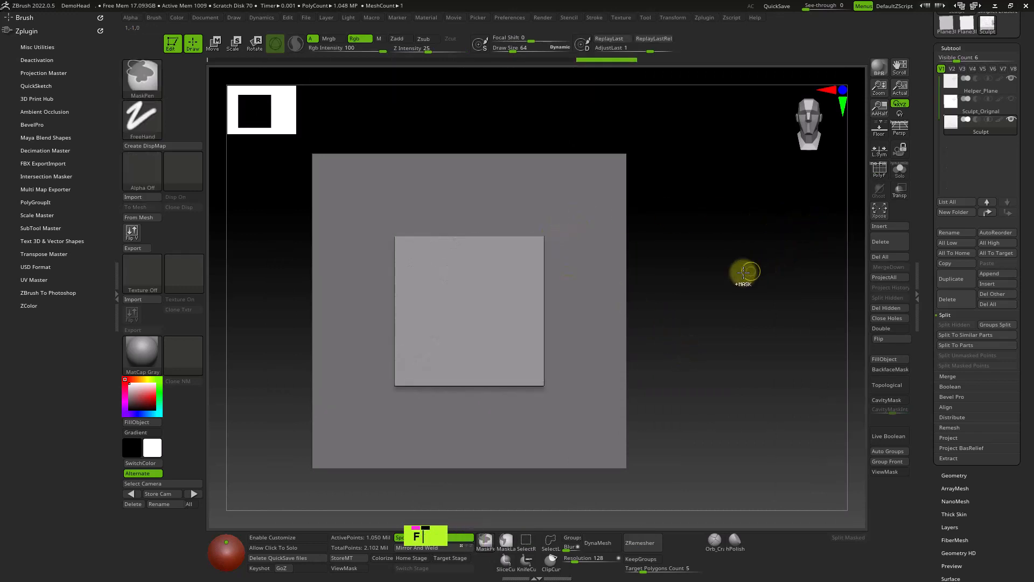
Step: Try applying the elevation alpha from near the upper corner of the Sculpt plane, inspect the relief, and undo the stroke
right_click_drag(743, 273, 672, 194, "ctrl")
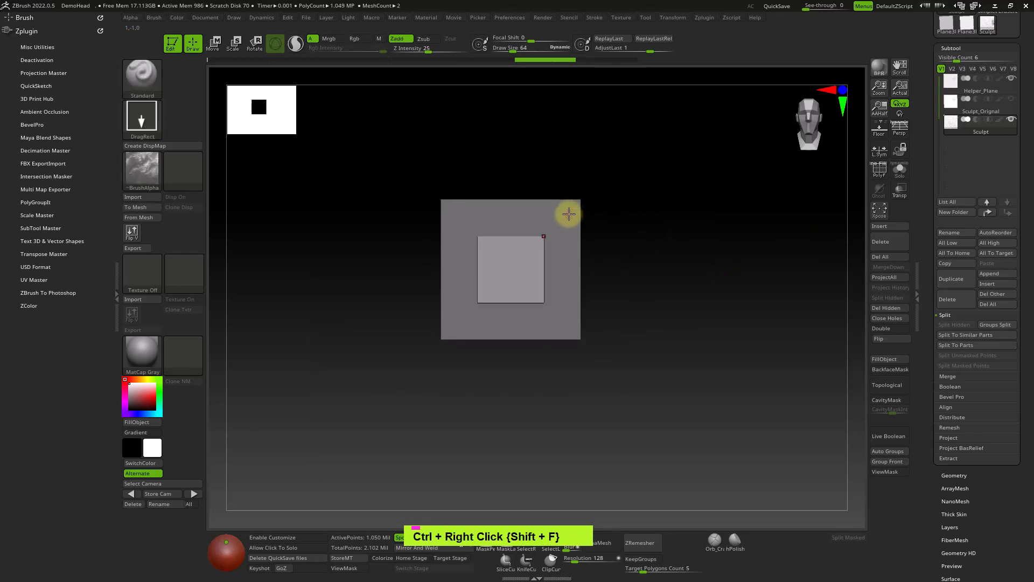
mouse_move(568, 213)
left_mouse_down()
mouse_move(659, 172)
mouse_move(795, 135)
mouse_move(842, 273)
mouse_move(765, 445)
mouse_move(441, 480)
mouse_move(357, 364)
mouse_move(458, 294)
mouse_move(470, 480)
mouse_move(817, 476)
mouse_move(610, 439)
mouse_move(326, 259)
mouse_move(248, 346)
mouse_move(284, 378)
mouse_move(269, 406)
mouse_move(484, 419)
mouse_move(890, 548)
mouse_move(918, 547)
left_mouse_up()
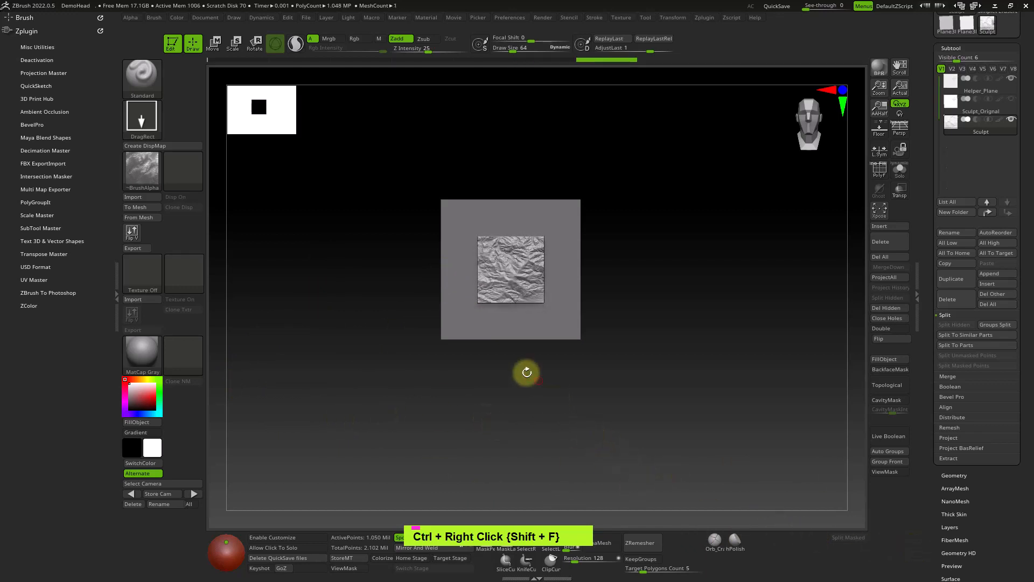
mouse_move(527, 372)
right_mouse_down("ctrl")
mouse_move(553, 427)
mouse_move(557, 300)
right_mouse_up("ctrl")
mouse_move(642, 245)
right_mouse_down("ctrl")
mouse_move(686, 341)
mouse_move(686, 379)
right_mouse_up("ctrl")
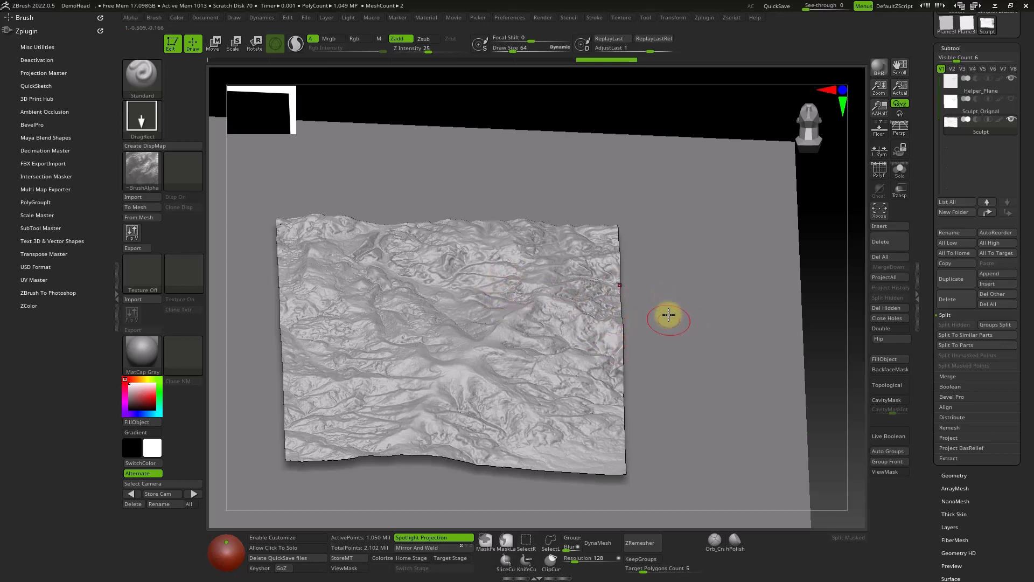
mouse_move(702, 343)
right_mouse_down("ctrl")
mouse_move(679, 279)
mouse_move(746, 341)
right_mouse_up("ctrl")
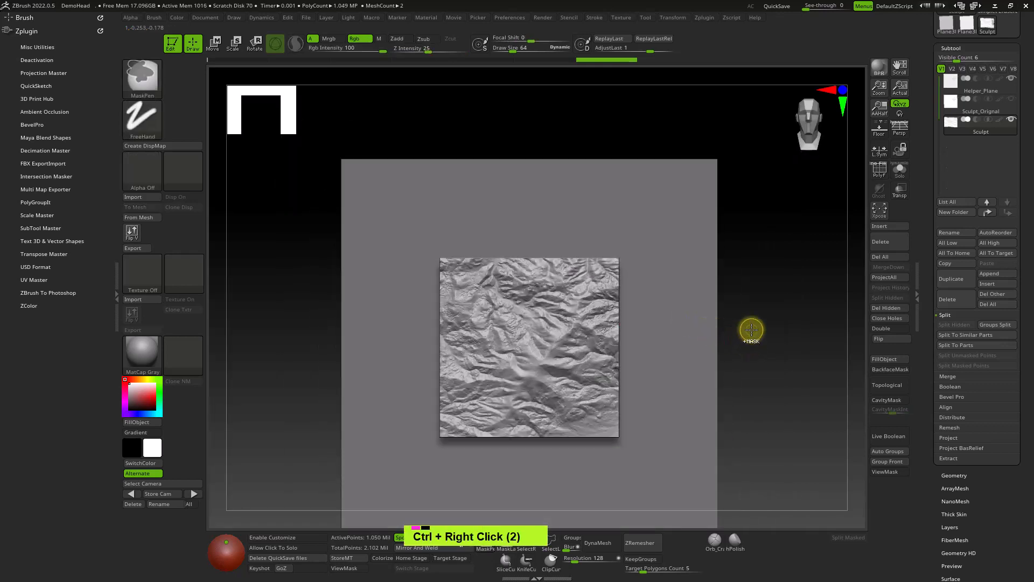
key("ctrl+z")
Step: Add a new sculpting layer to the Sculpt subtool
left_click_drag(934, 482, 929, 410)
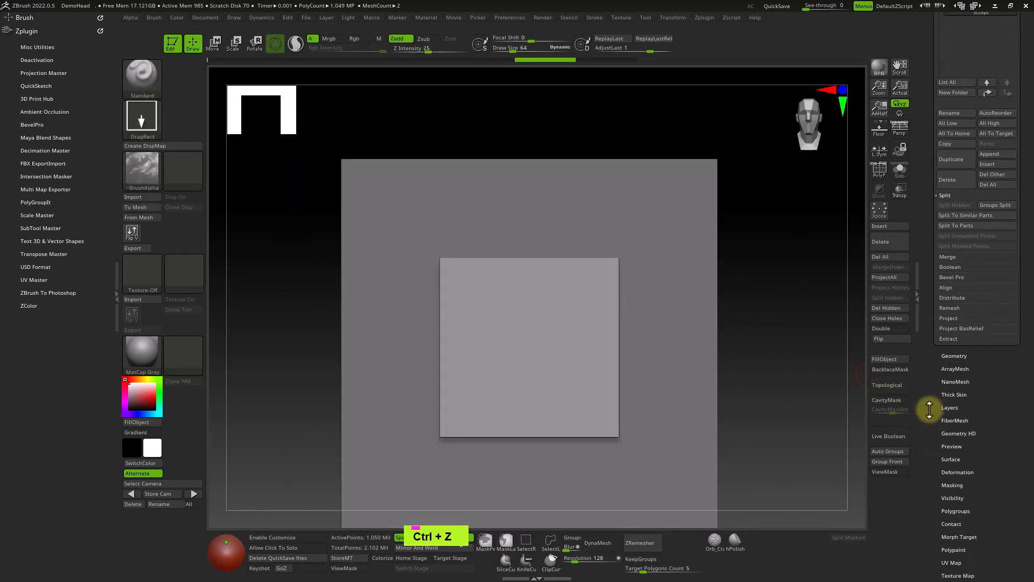
left_click(937, 408)
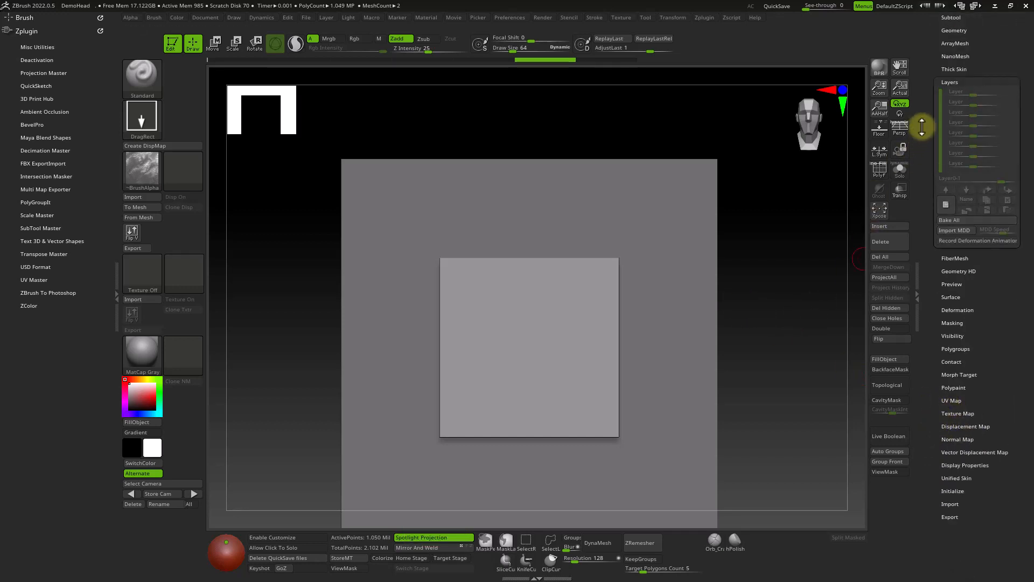
left_click_drag(921, 125, 927, 173)
left_click(952, 82)
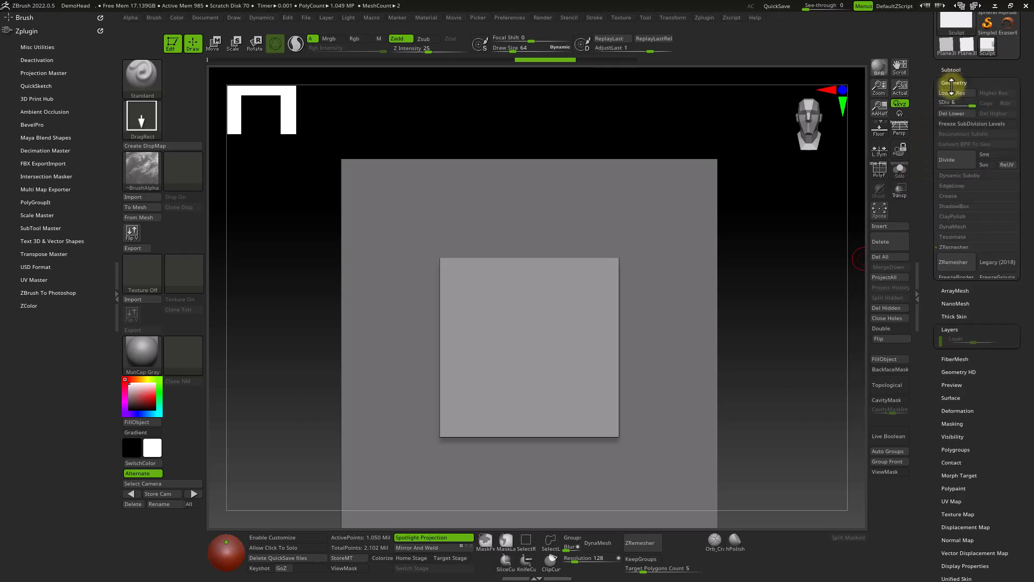
left_click(954, 82)
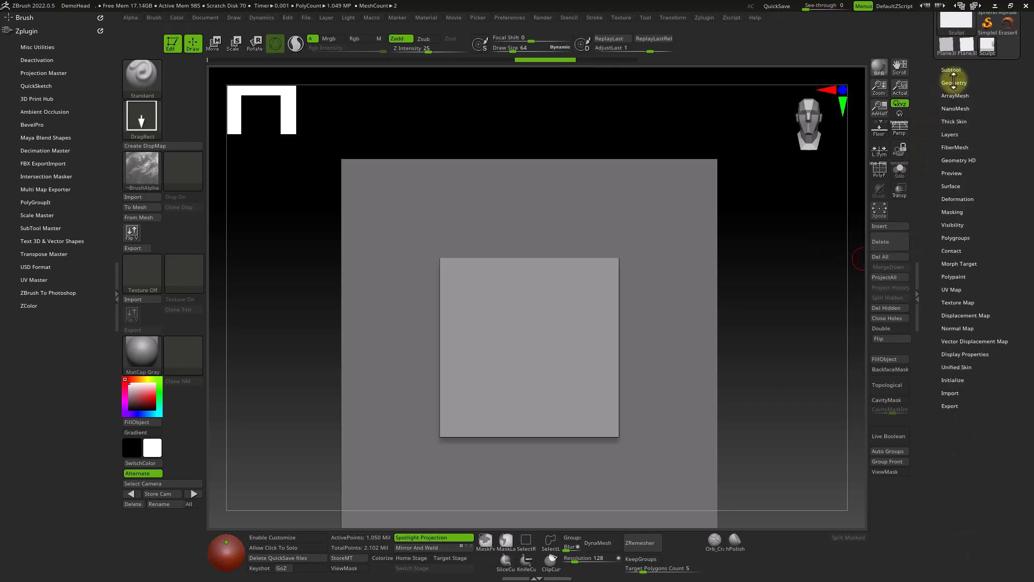
left_click(954, 135)
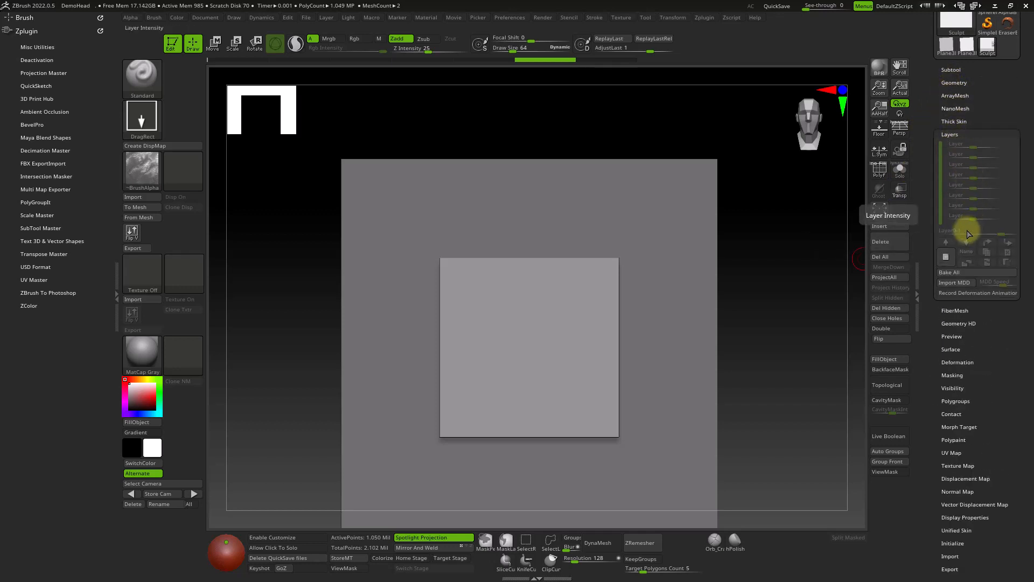
left_click(947, 259)
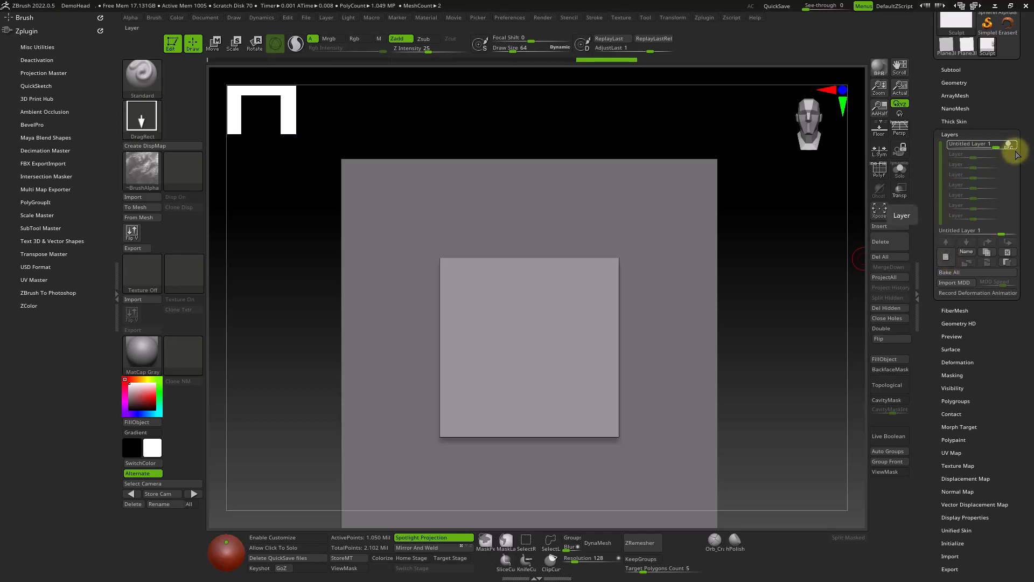
Step: Apply the elevation alpha over the Sculpt plane on the new layer, check the relief from the side, and stop the layer's recording
right_click_drag(666, 264, 654, 237, "ctrl")
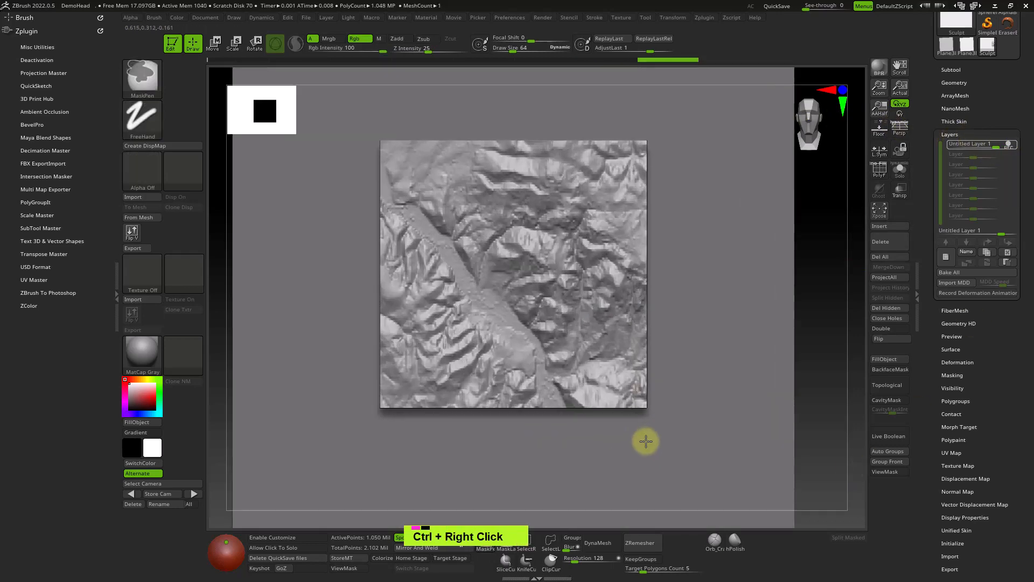
right_click_drag(646, 441, 658, 340)
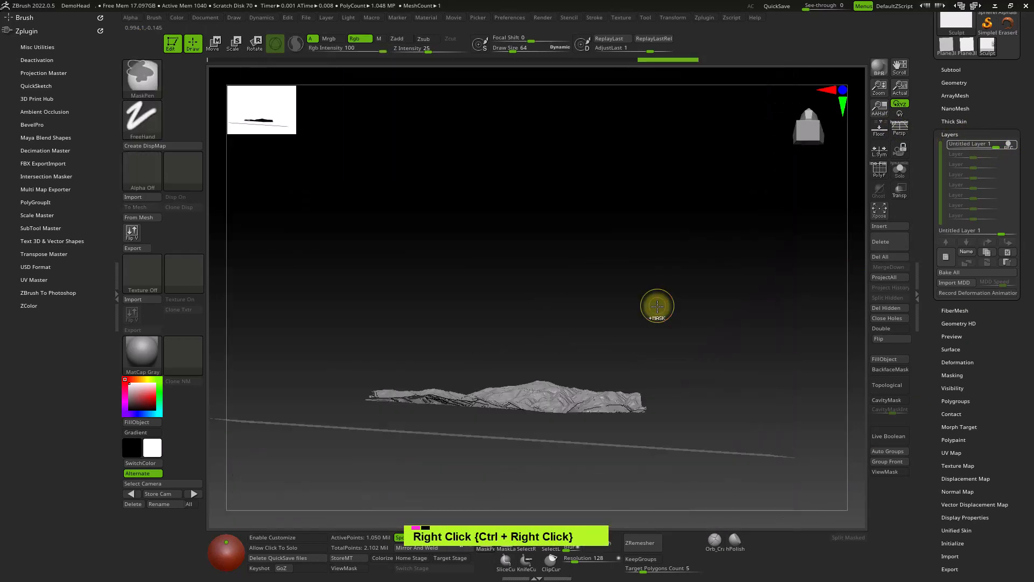
mouse_move(656, 302)
right_mouse_down("ctrl")
mouse_move(677, 409)
mouse_move(708, 402)
mouse_move(794, 425)
mouse_move(805, 359)
mouse_move(775, 341)
right_mouse_up("ctrl")
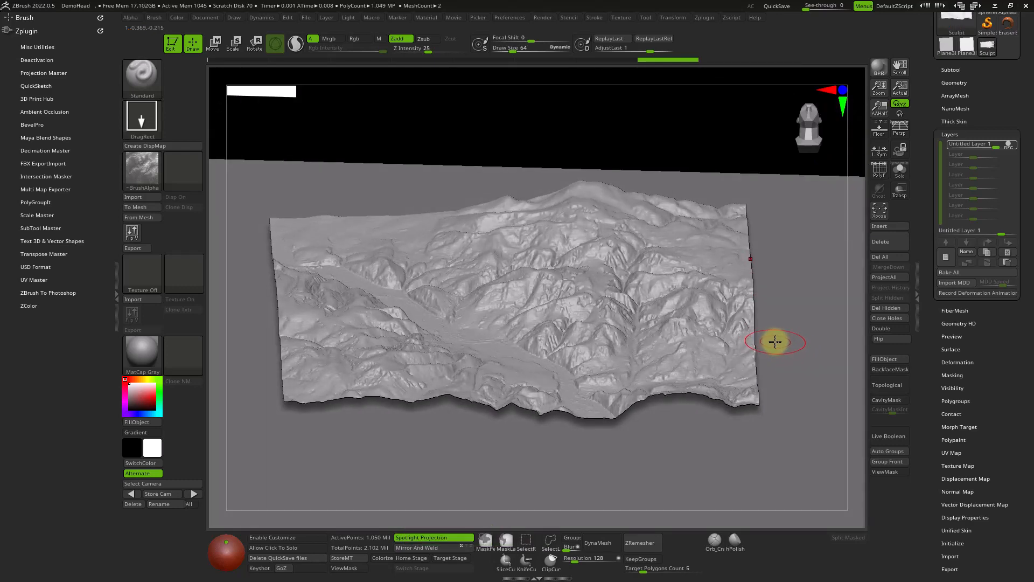
left_click(1010, 145)
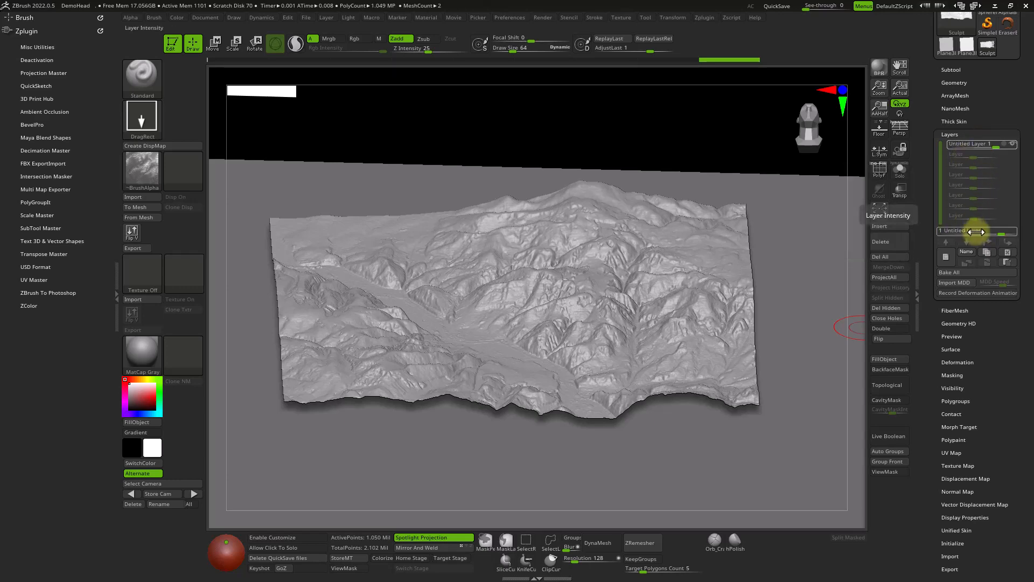
Step: Set the layer's intensity to 1.3 and bake it into the Sculpt mesh
left_click_drag(1003, 233, 1005, 232)
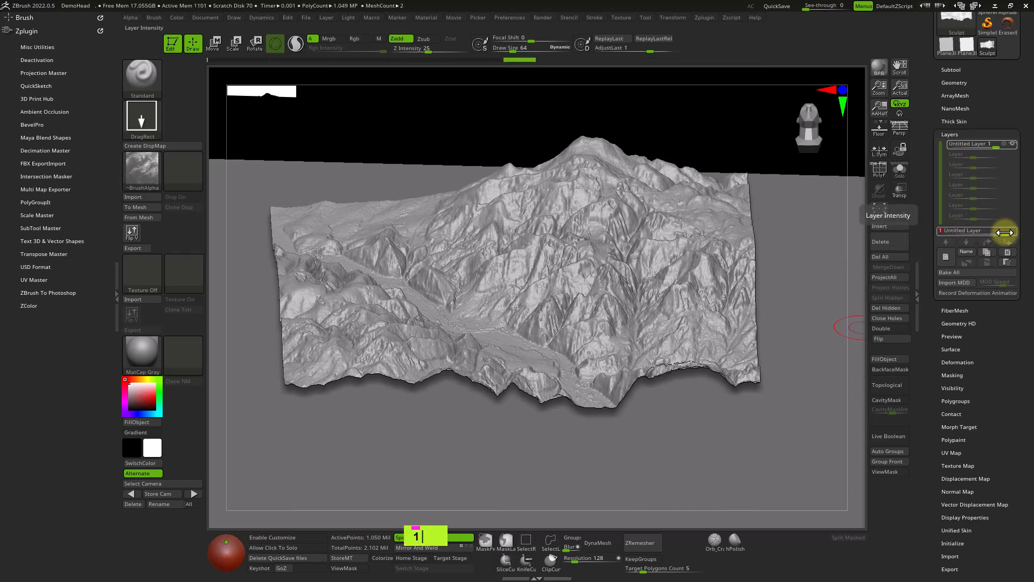
type("1.2")
key("Return")
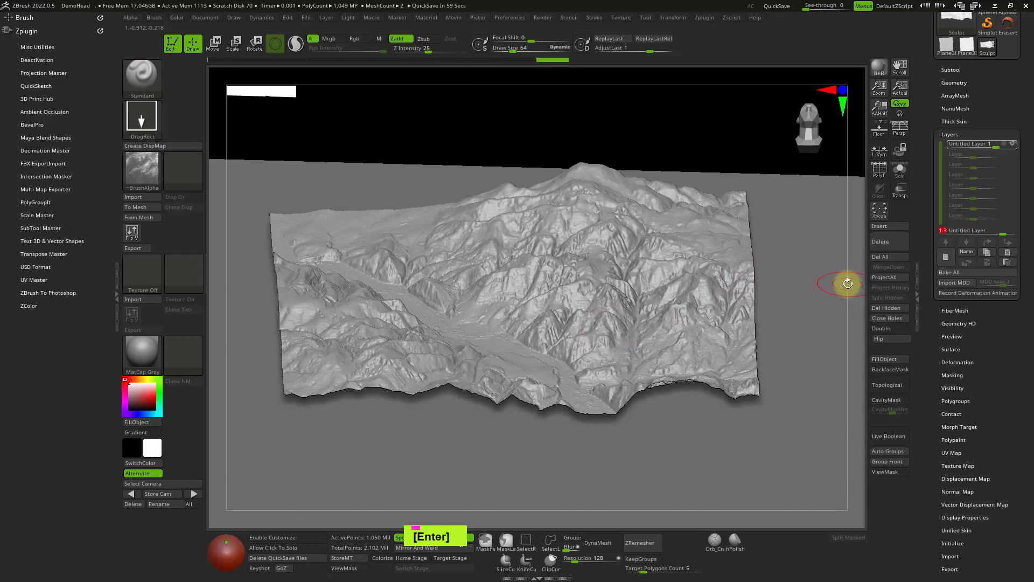
mouse_move(651, 344)
right_mouse_down("ctrl")
mouse_move(619, 267)
mouse_move(633, 354)
mouse_move(714, 347)
mouse_move(665, 331)
right_mouse_up("ctrl")
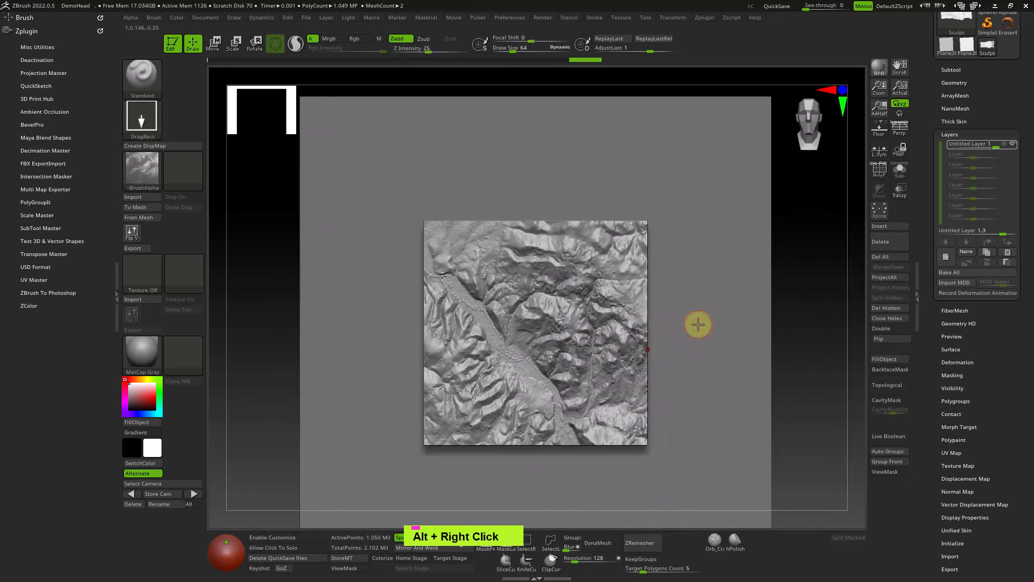
left_click(964, 274)
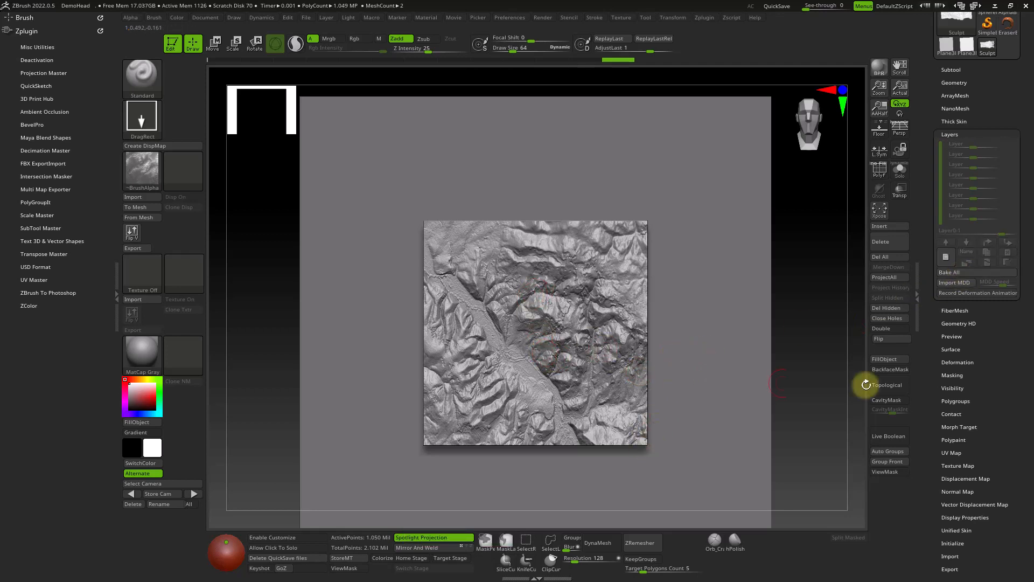
Step: Hide the Sculpt subtool, duplicate Sculpt_Orignal, and move the copy below Sculpt in the subtool order
left_click(951, 70)
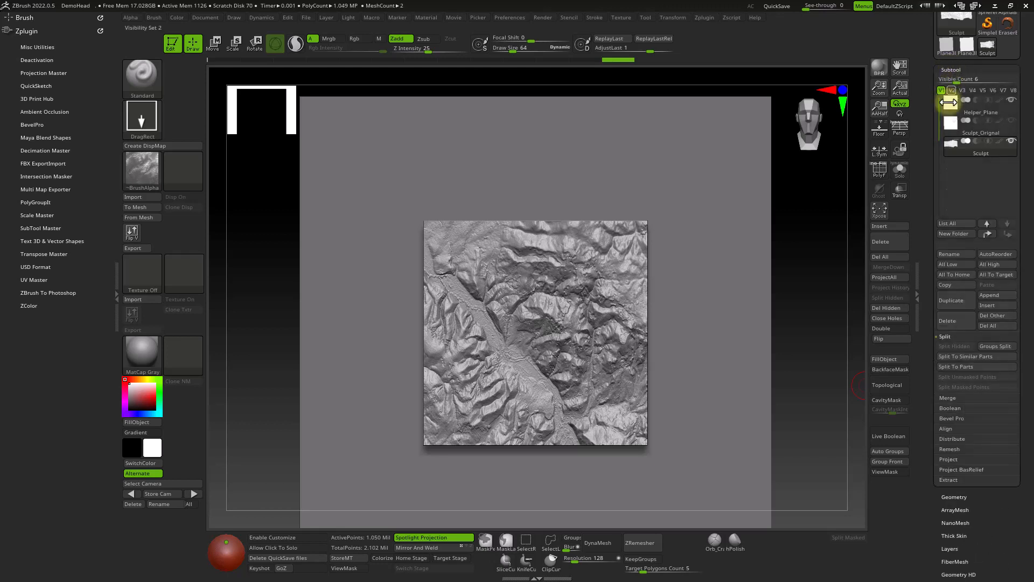
left_click(956, 131)
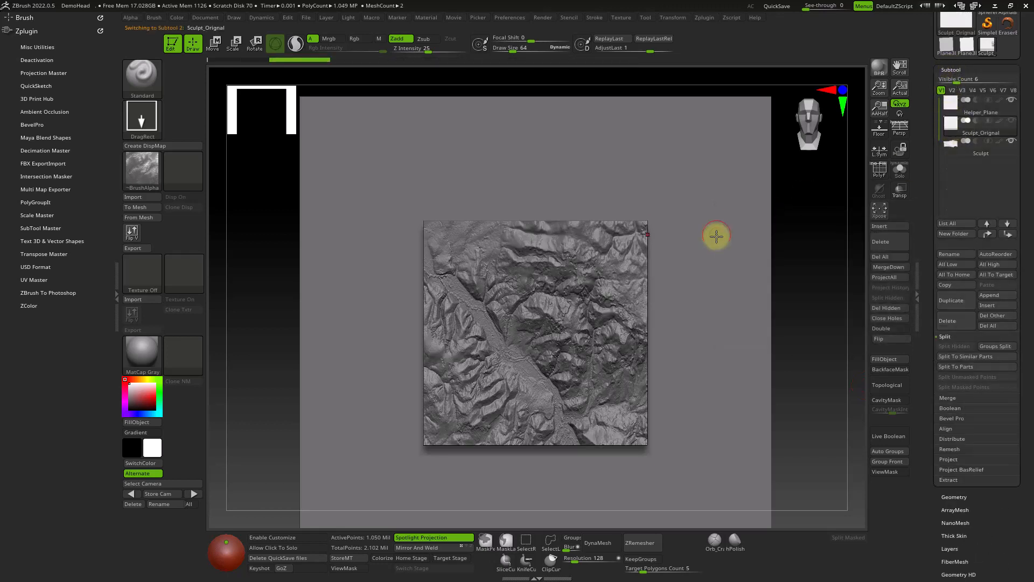
left_click(1011, 141)
key("ctrl+shift+d")
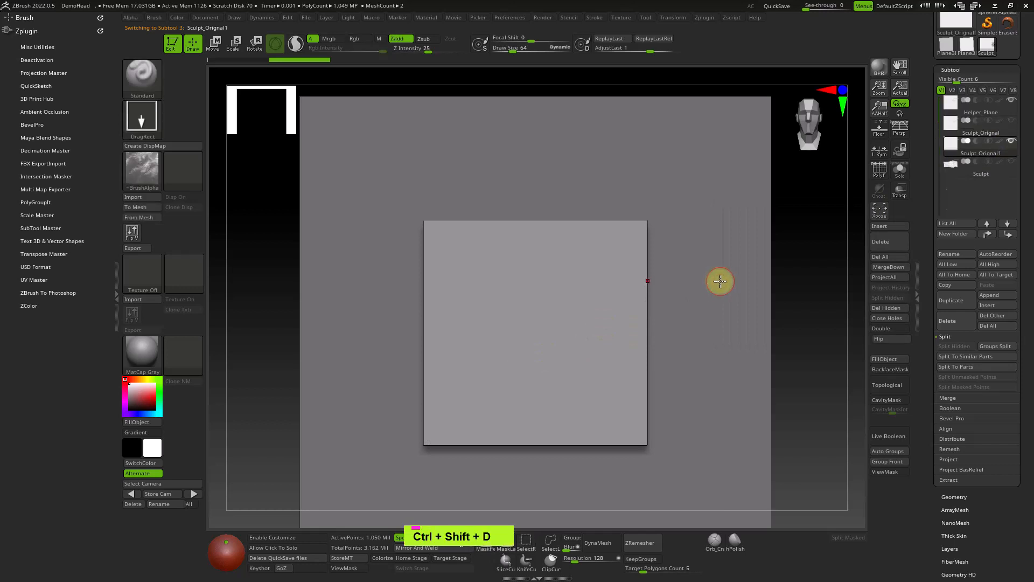
left_click(1007, 235)
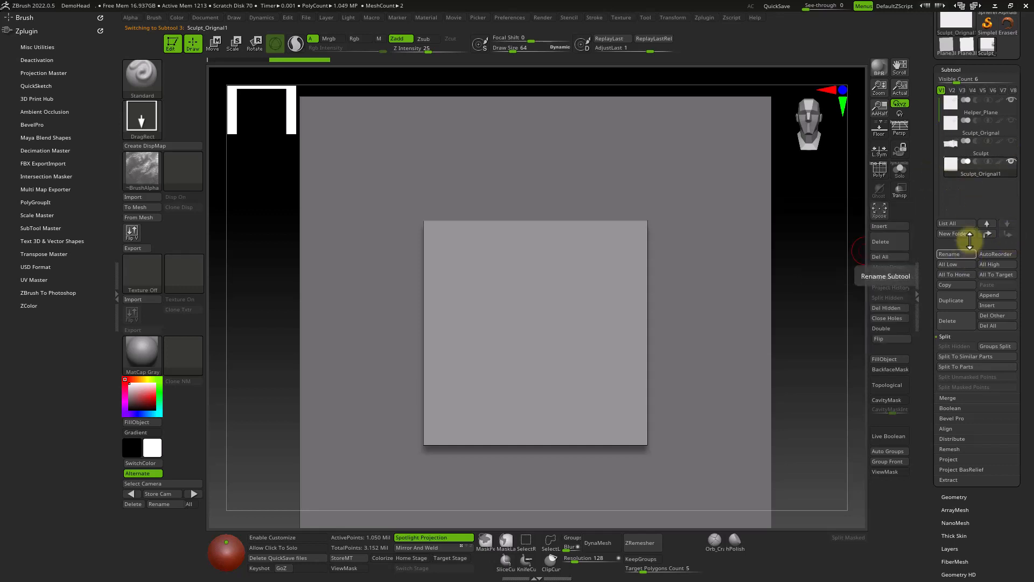
Step: Rename the Sculpt subtool to River and make Sculpt_Orignal1 the active subtool
left_click(980, 158)
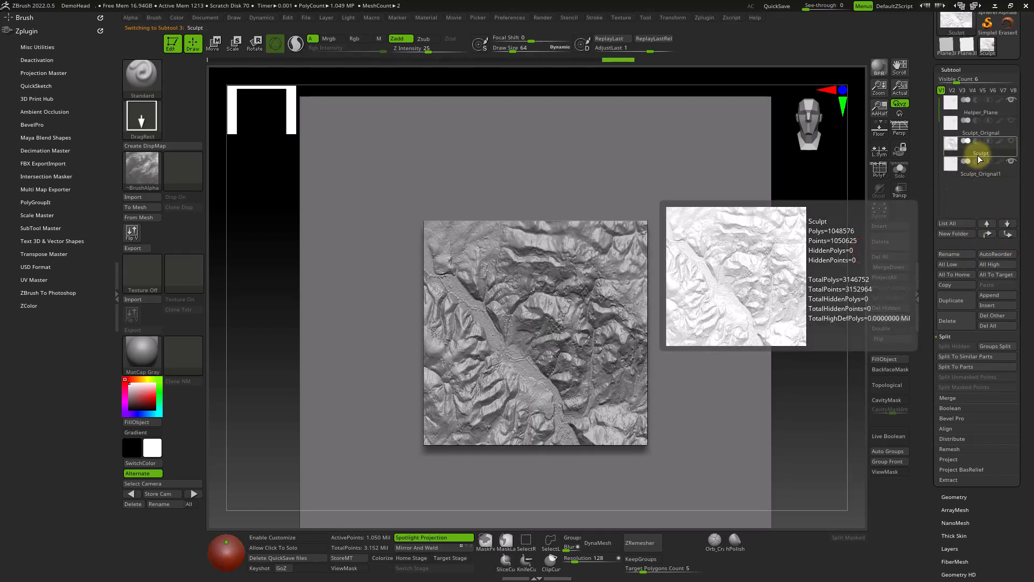
mouse_move(725, 363)
right_mouse_down()
mouse_move(711, 275)
mouse_move(734, 332)
right_mouse_up()
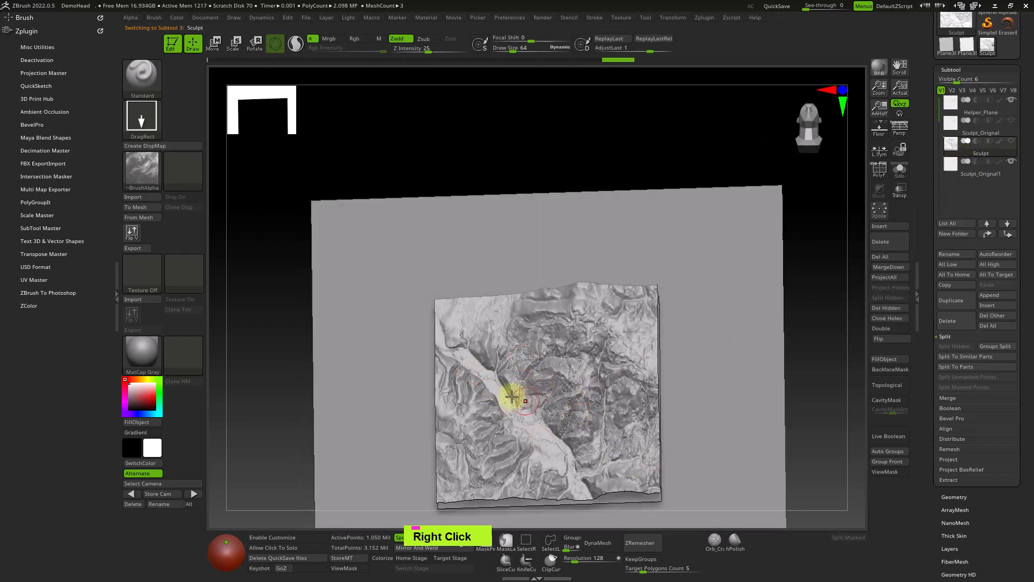
left_click(955, 253)
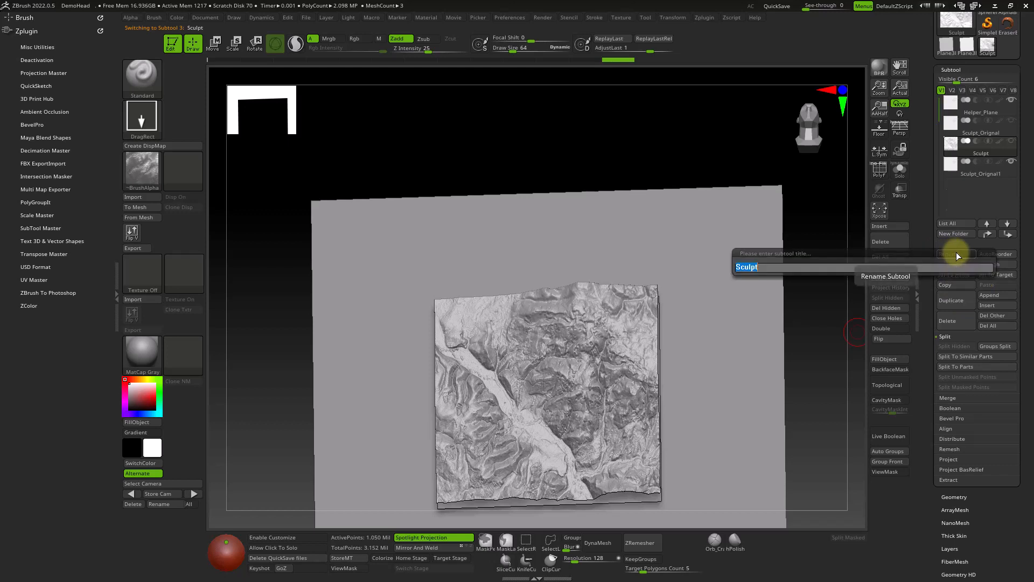
type("River")
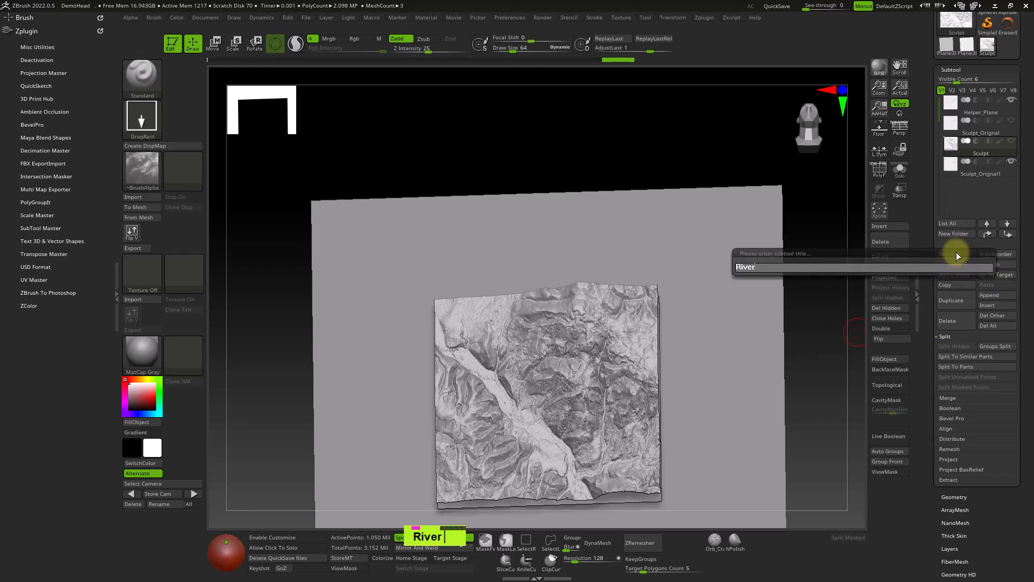
key("Return")
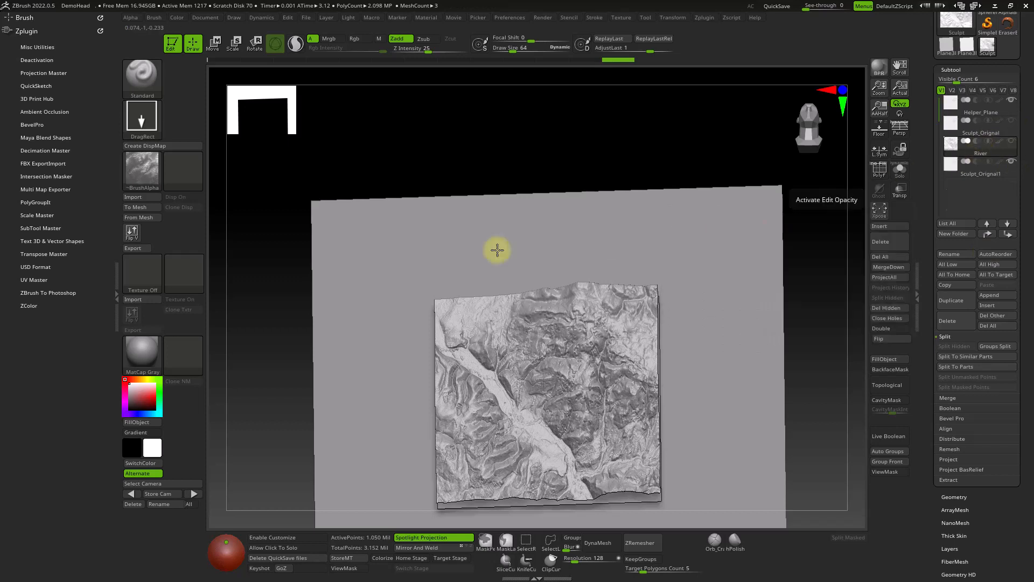
left_click(728, 240)
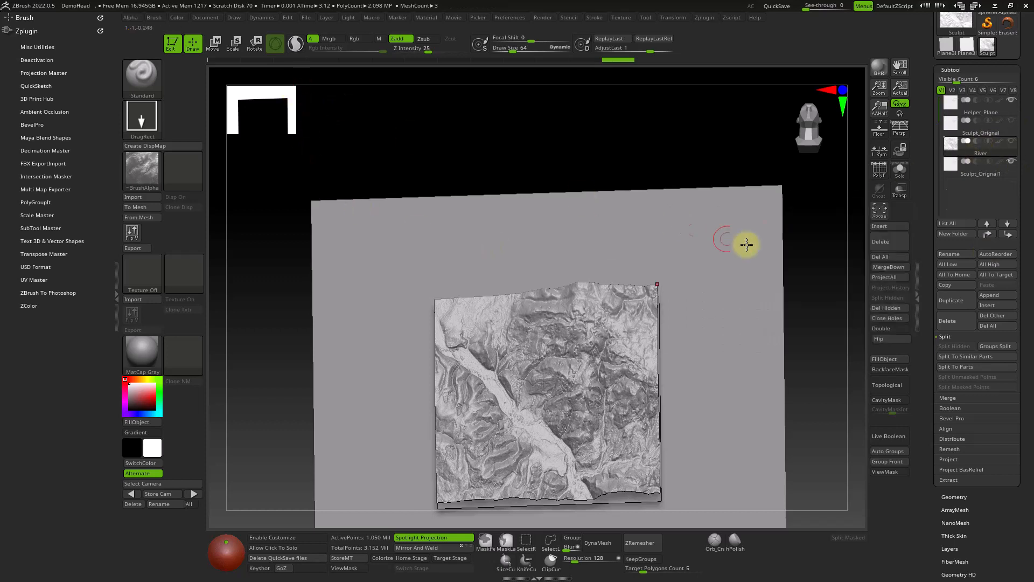
left_click(978, 164)
Step: Try applying the elevation alpha from outside the lower corner of the Sculpt_Orignal1 plane and undo the stroke
mouse_move(783, 274)
right_mouse_down()
mouse_move(727, 307)
mouse_move(689, 226)
mouse_move(669, 267)
right_mouse_up()
right_click_drag(669, 268, 633, 273, "alt")
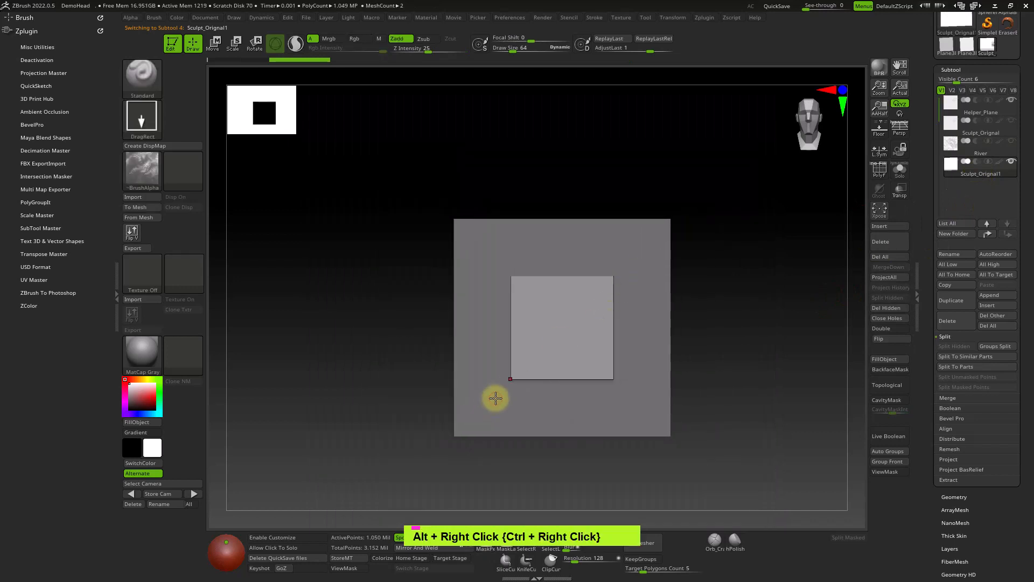
mouse_move(494, 398)
left_mouse_down()
mouse_move(257, 512)
mouse_move(421, 566)
mouse_move(543, 575)
mouse_move(470, 577)
left_mouse_up()
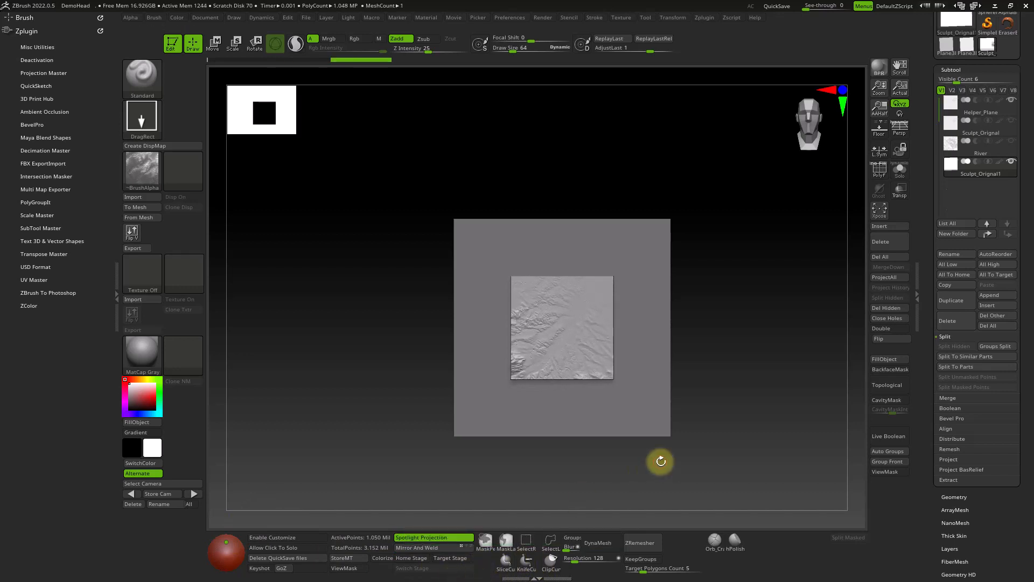
mouse_move(634, 326)
right_mouse_down()
mouse_move(625, 197)
mouse_move(644, 515)
mouse_move(700, 321)
mouse_move(680, 290)
mouse_move(683, 335)
mouse_move(672, 277)
right_mouse_up()
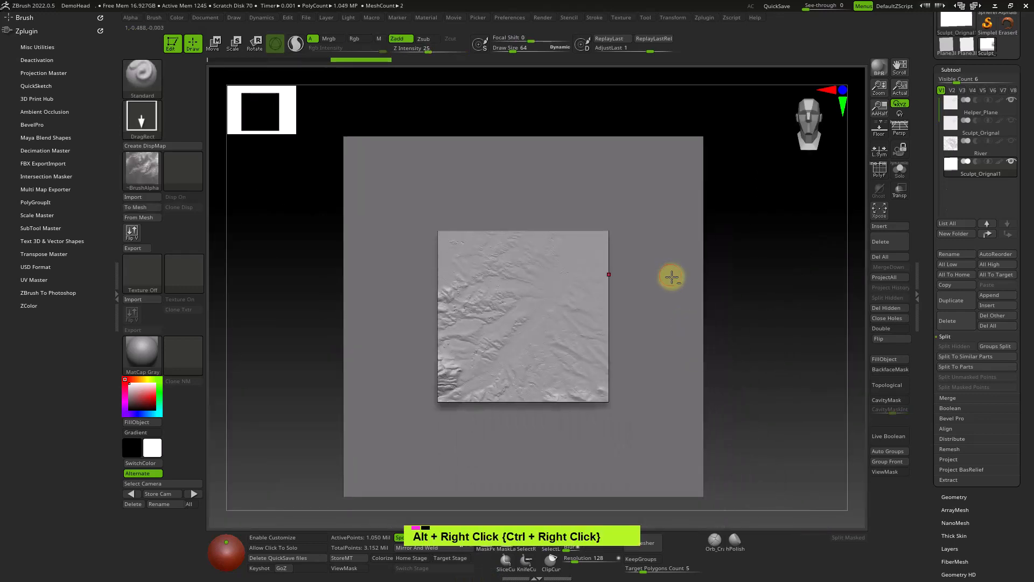
key("ctrl+z")
Step: Add a new sculpting layer to the Sculpt_Orignal1 subtool
left_click_drag(929, 514, 917, 440)
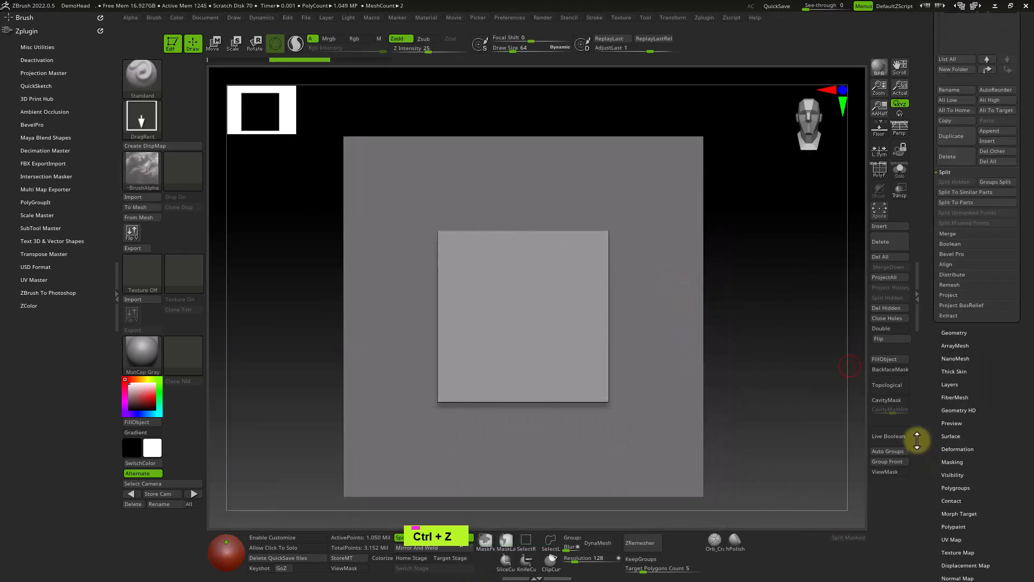
left_click(950, 386)
left_click(945, 205)
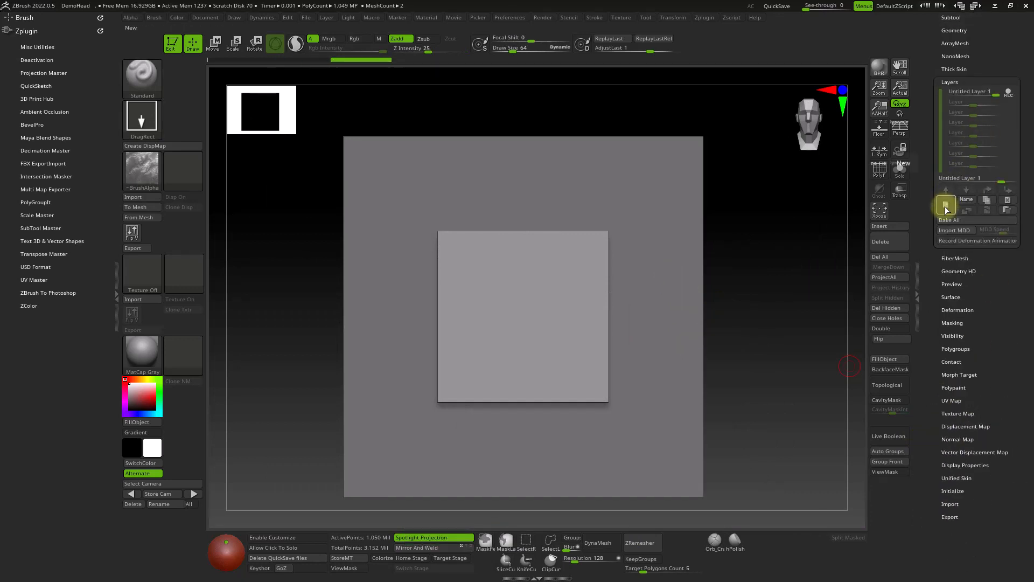
Step: Apply the elevation alpha at a large size across the Sculpt_Orignal1 plane and stop the layer's recording
right_click_drag(718, 364, 524, 377, "ctrl")
mouse_move(510, 390)
left_mouse_down()
mouse_move(425, 476)
mouse_move(451, 559)
mouse_move(535, 580)
mouse_move(520, 562)
mouse_move(469, 545)
mouse_move(495, 549)
left_mouse_up()
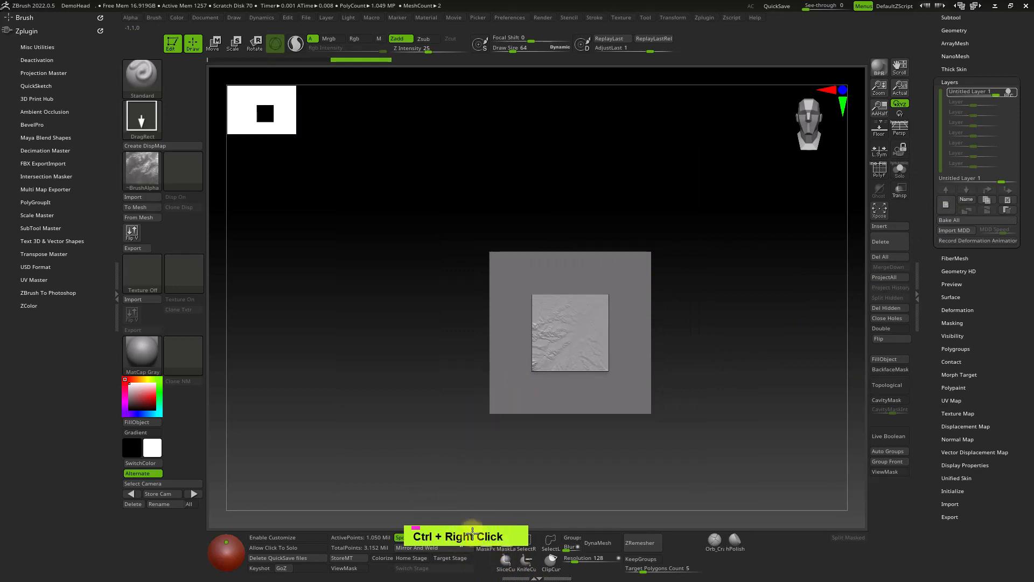
left_click_drag(472, 533, 474, 535)
left_click(1009, 93)
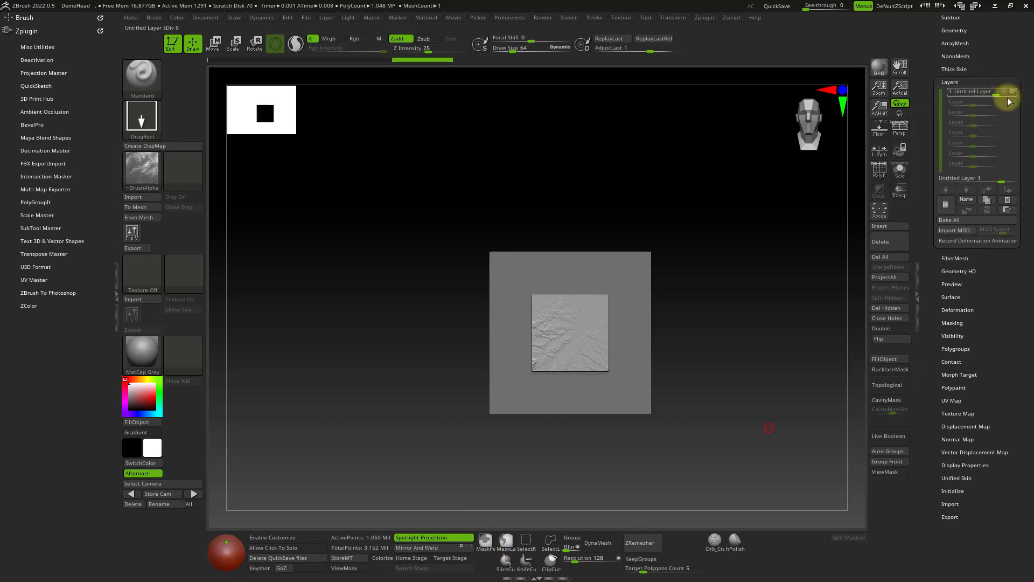
Step: Set the intensity of the elevation layer to 2 and reduce it to 1.5
mouse_move(698, 272)
right_mouse_down("ctrl")
mouse_move(663, 426)
mouse_move(611, 289)
mouse_move(580, 415)
mouse_move(619, 427)
mouse_move(609, 321)
right_mouse_up("ctrl")
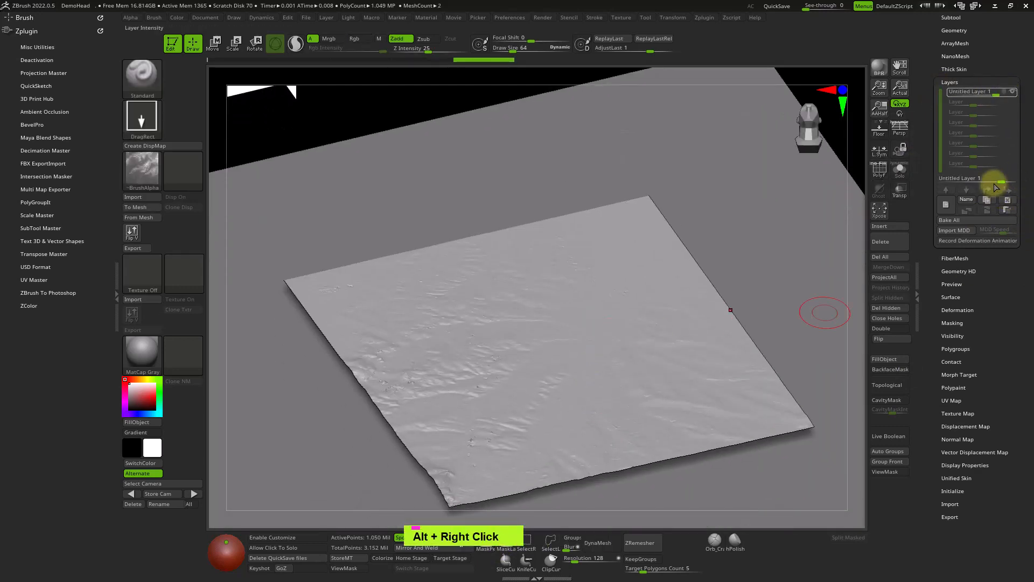
type("2")
key("Return")
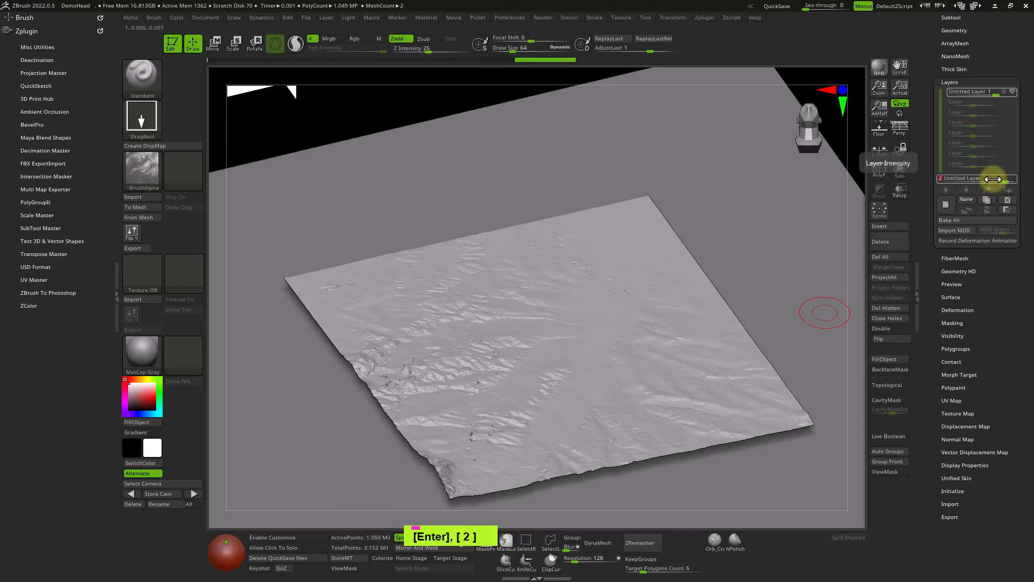
right_click_drag(609, 406, 571, 358, "alt")
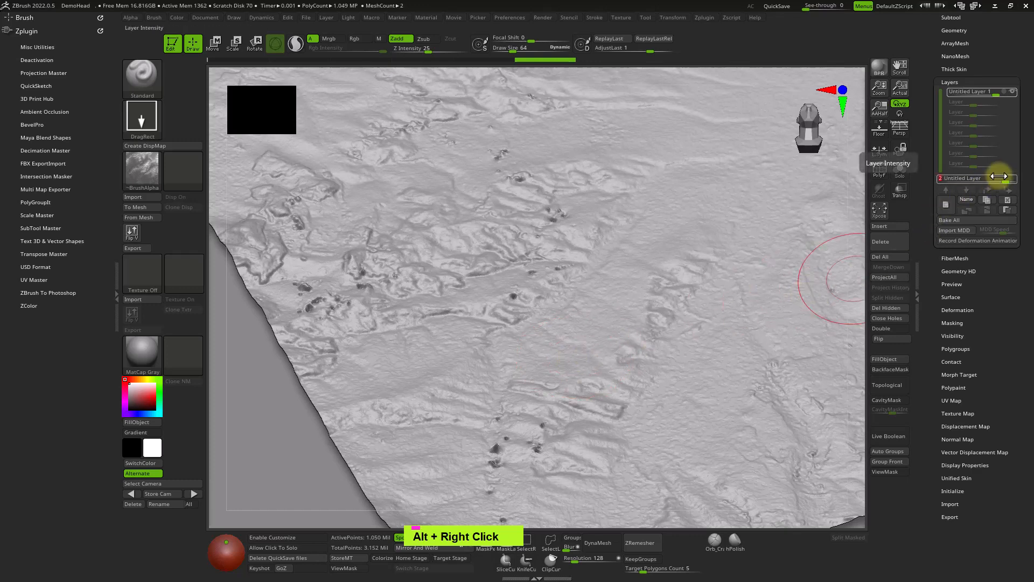
type("1.5")
key("Return")
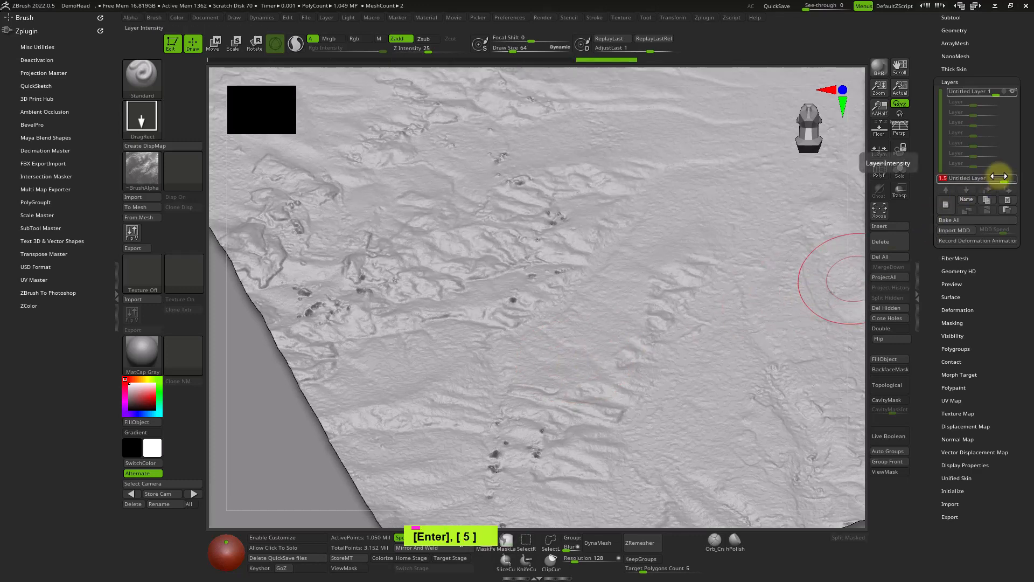
Step: Try to smooth the dark spikes near the terrain's lower edge while the layer is not recording
right_click_drag(684, 302, 541, 405, "ctrl")
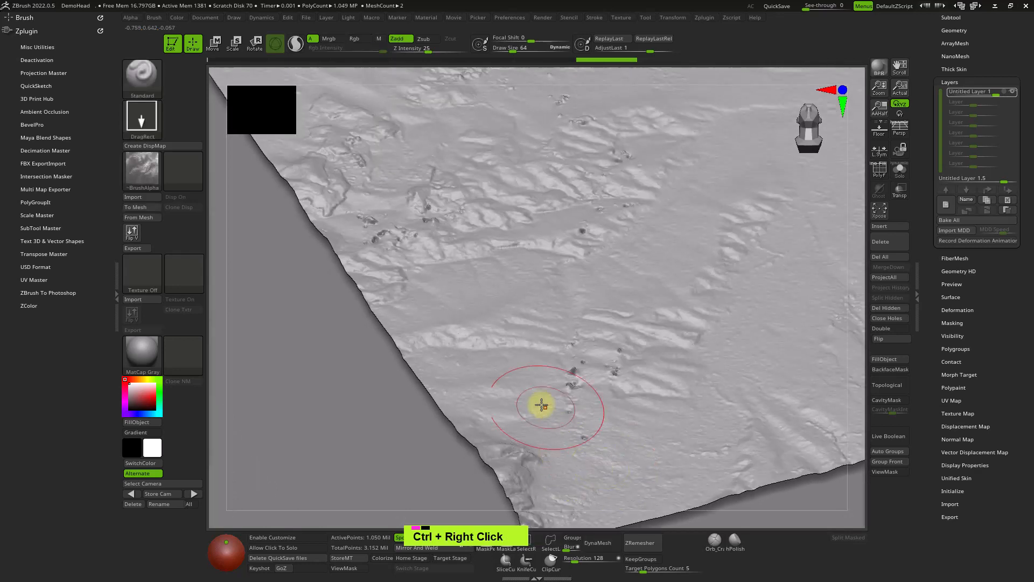
left_click(567, 370, "shift")
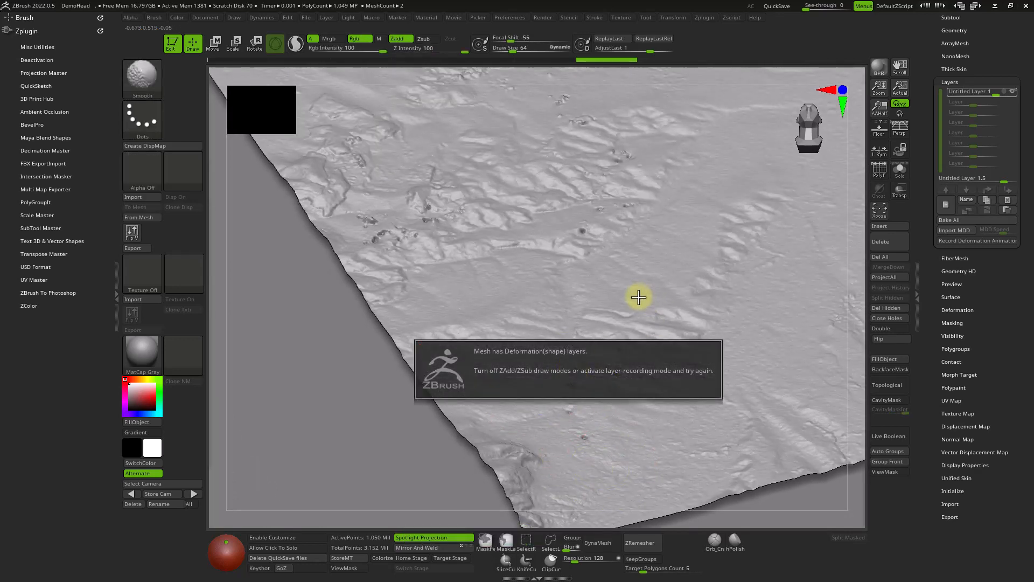
left_click(305, 341)
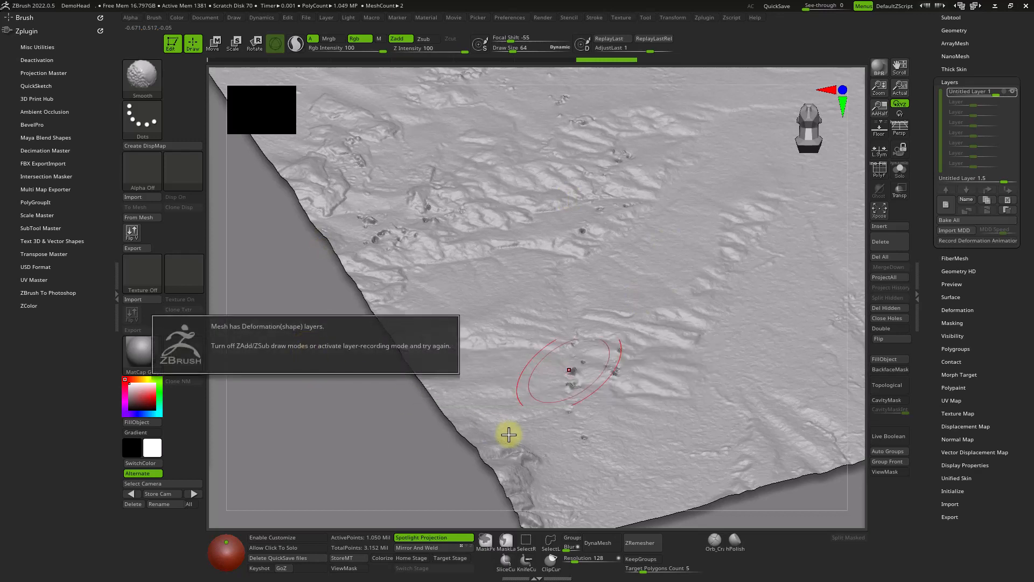
key("Escape")
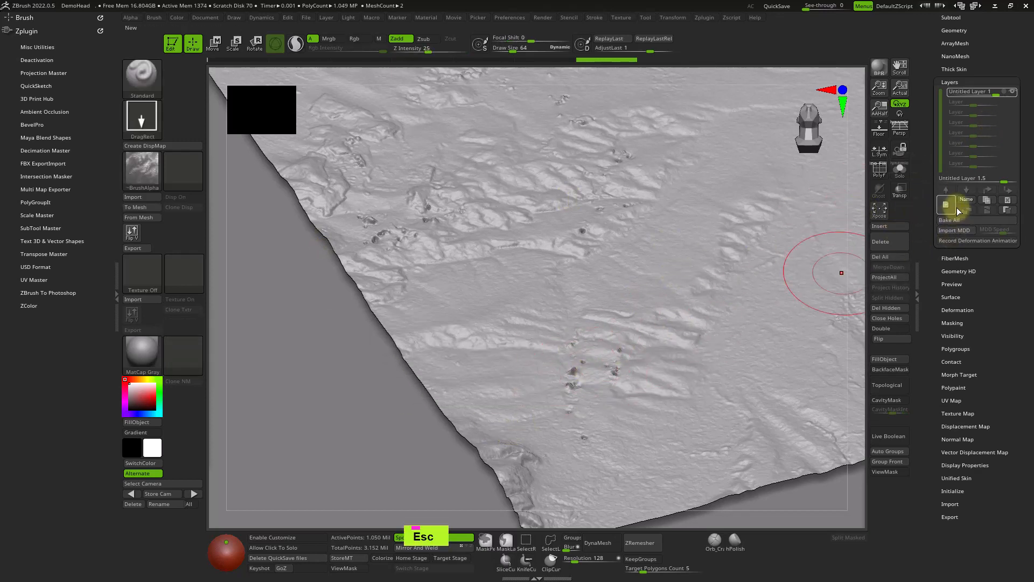
Step: Reduce the brush draw size to about 19 for working on the cluster of spikes
right_click_drag(539, 344, 561, 397, "ctrl")
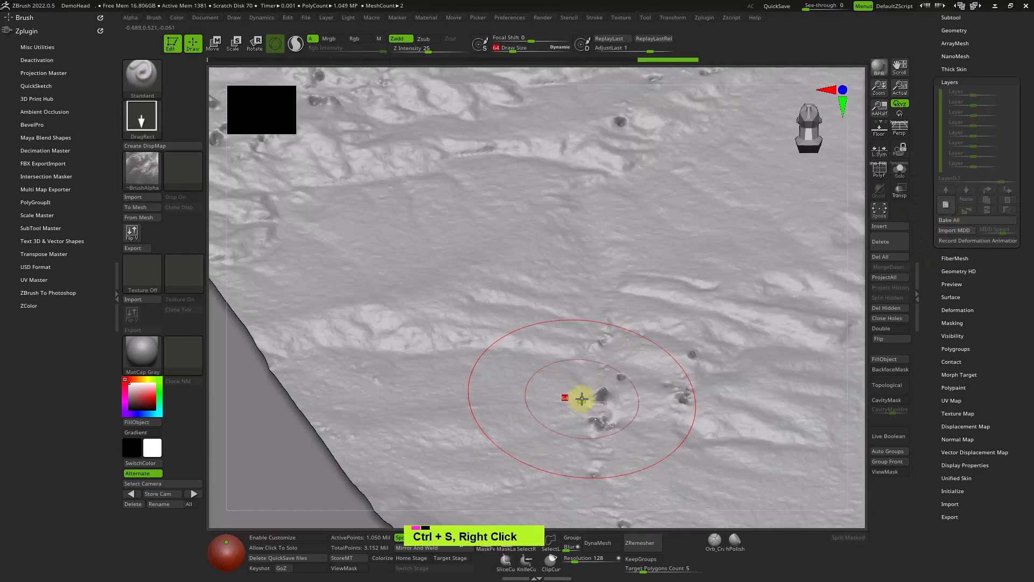
key("s")
left_click_drag(573, 401, 575, 401)
right_click_drag(625, 381, 628, 458, "ctrl")
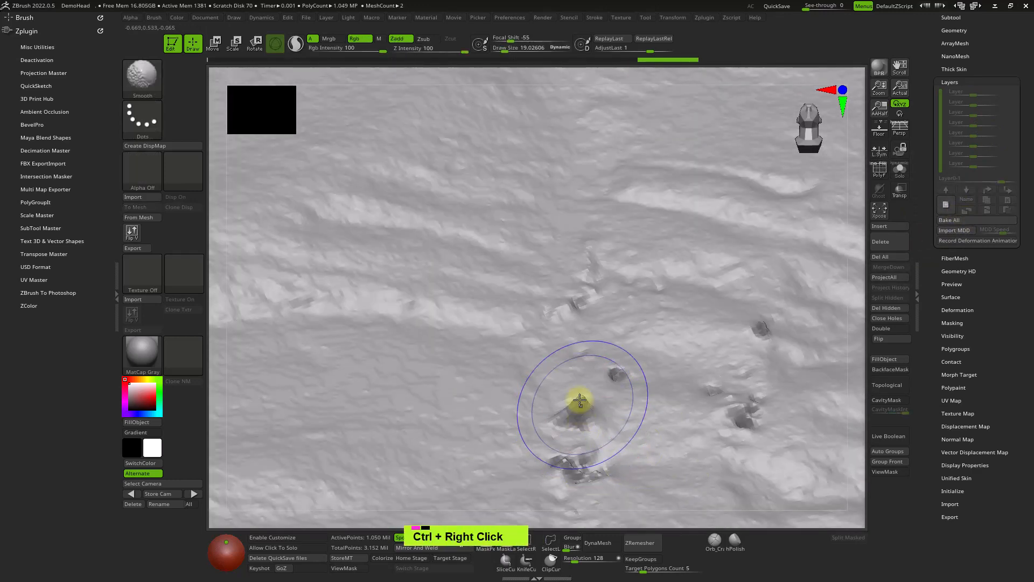
Step: Try smoothing the terrain spikes at the highest subdivision level and undo back to before the layer bake
mouse_move(580, 402)
left_mouse_down("shift")
mouse_move(582, 412)
mouse_move(617, 385)
mouse_move(556, 474)
mouse_move(564, 462)
left_mouse_up("shift")
key("ctrl+z")
left_click(580, 410, "shift")
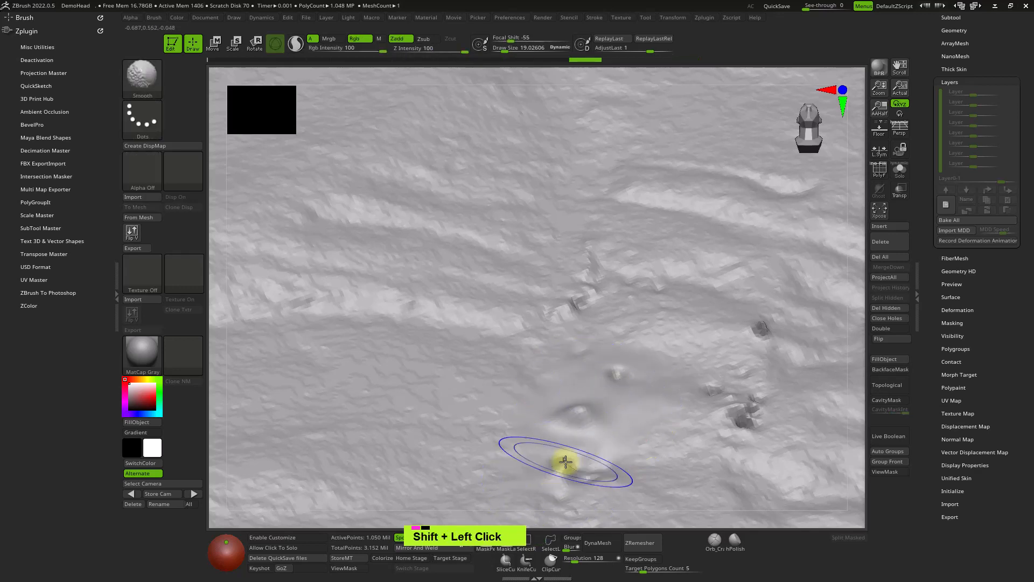
key("ctrl")
key("ctrl+z")
key("ctrl+z")
key("ctrl+z")
key("ctrl+z")
key("ctrl+z")
key("ctrl+z")
key("ctrl+z")
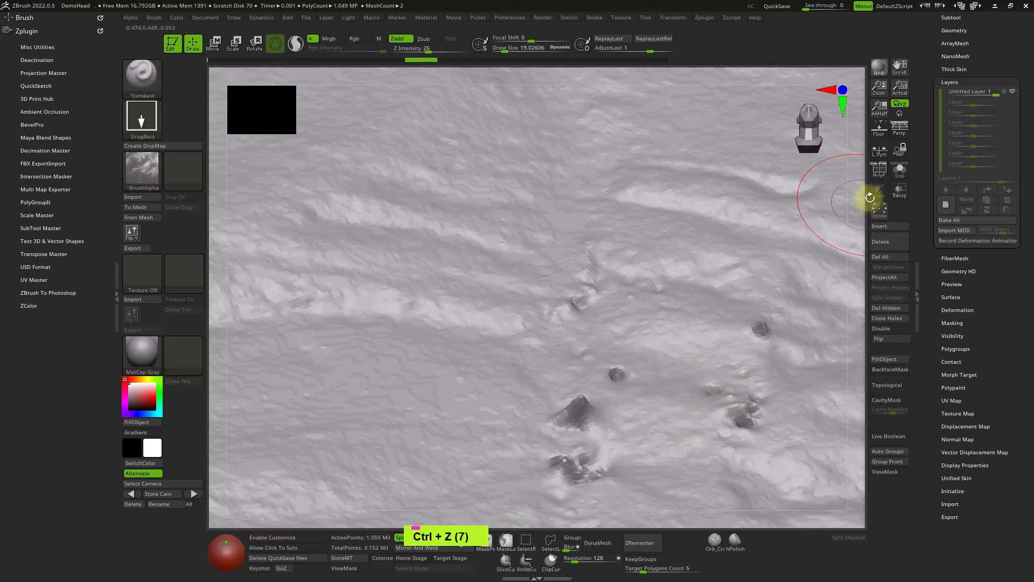
key("ctrl+z")
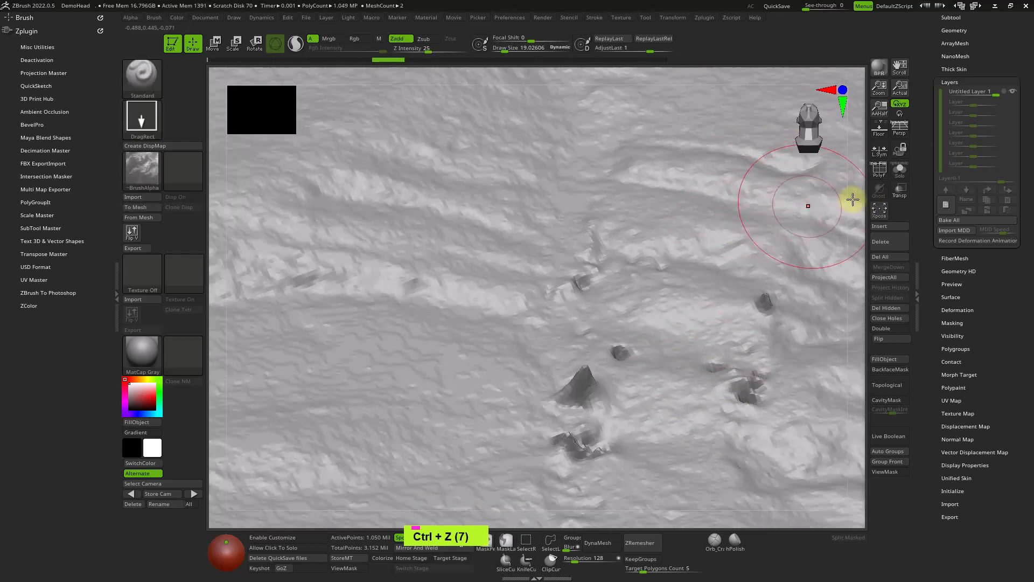
Step: Bake all layers into the mesh and drop it four subdivision levels
left_click(951, 220)
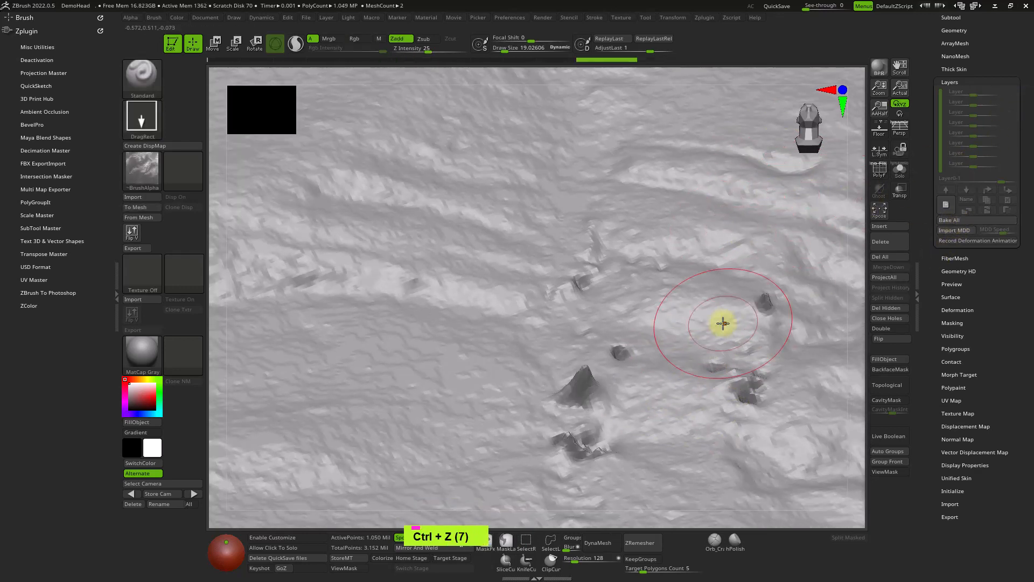
key("shift+d")
key("shift+d")
key("shift+d")
key("shift+d")
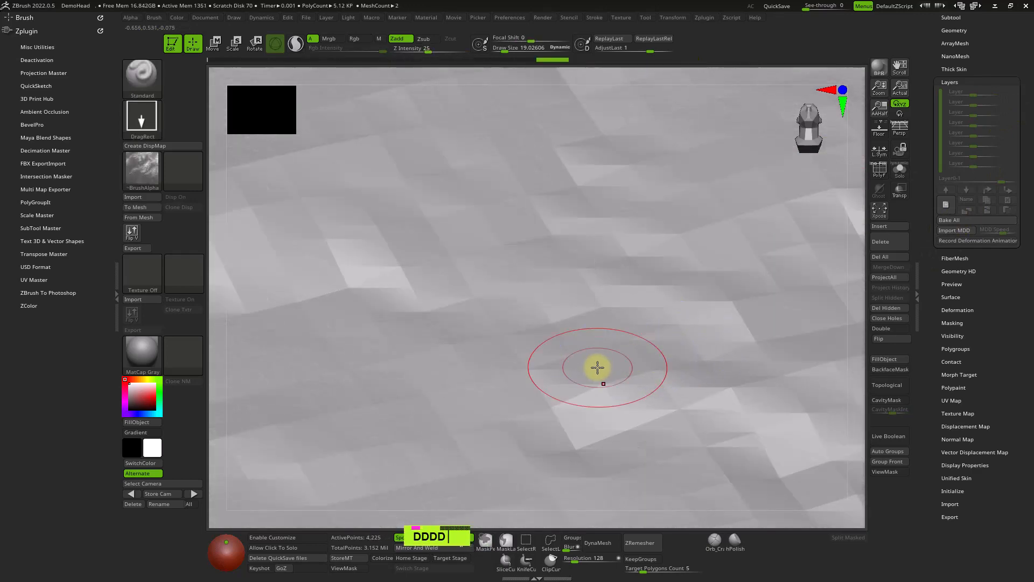
Step: Raise the mesh two subdivision levels one at a time, smoothing the cluster of spikes at each level
key("d")
left_click(587, 382, "shift")
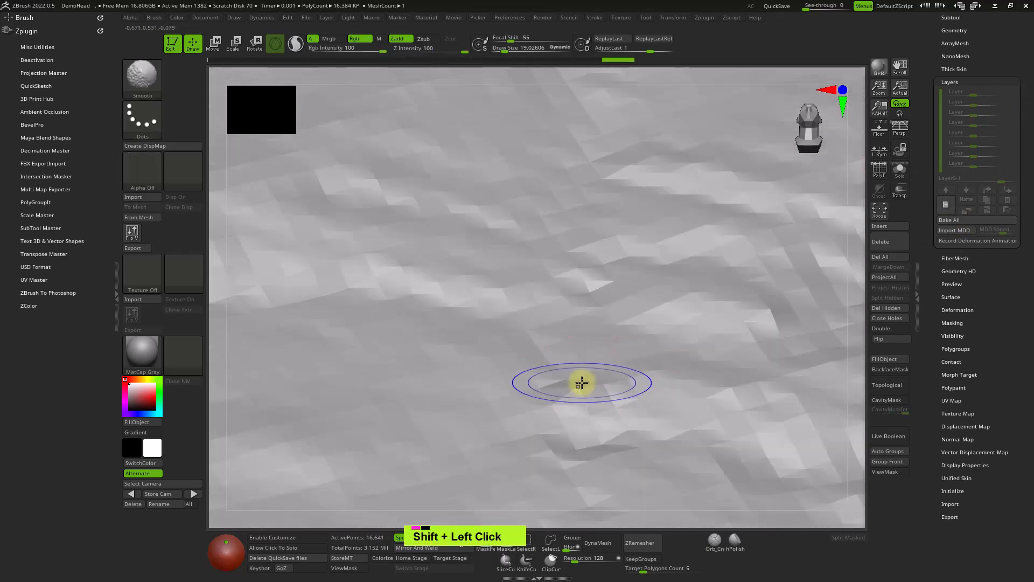
key("d")
left_click(570, 434, "shift")
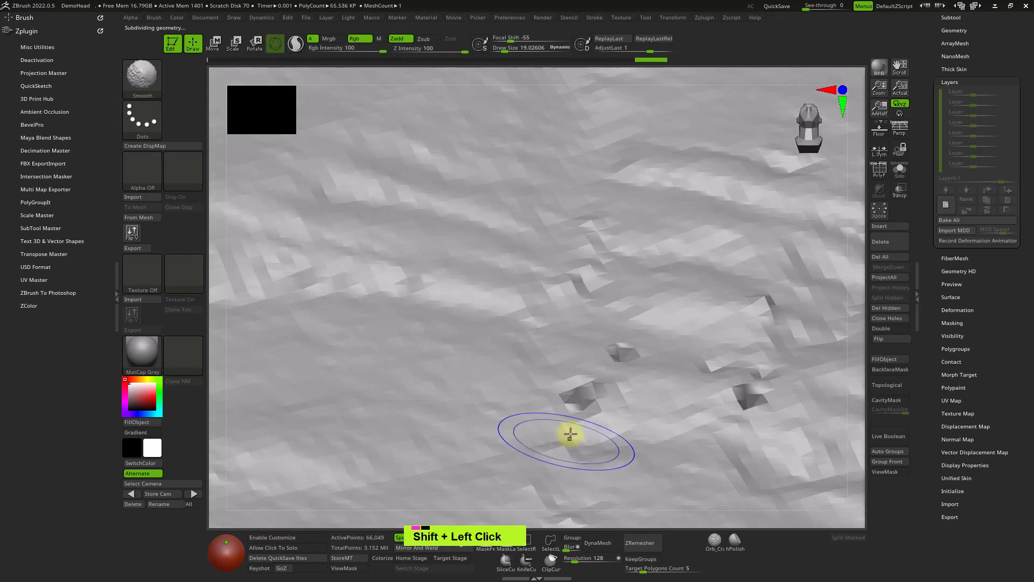
mouse_move(578, 392)
left_mouse_down("shift")
mouse_move(722, 427)
mouse_move(769, 300)
left_mouse_up("shift")
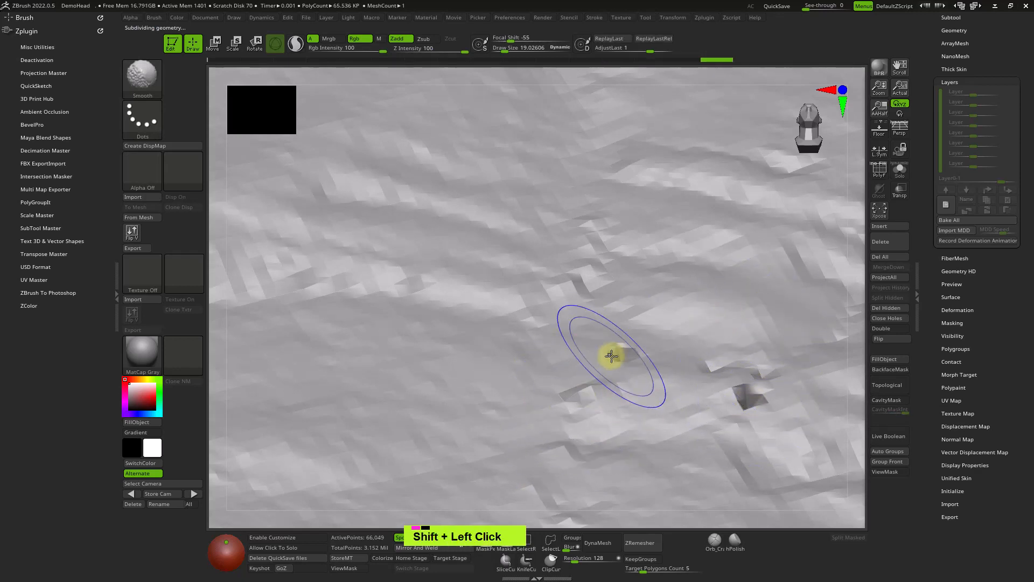
left_click_drag(612, 358, 628, 357, "shift")
Step: Smooth the rough spots on the ridges along the terrain's side edge
right_click_drag(628, 357, 556, 219, "ctrl")
right_click_drag(473, 221, 686, 377, "alt")
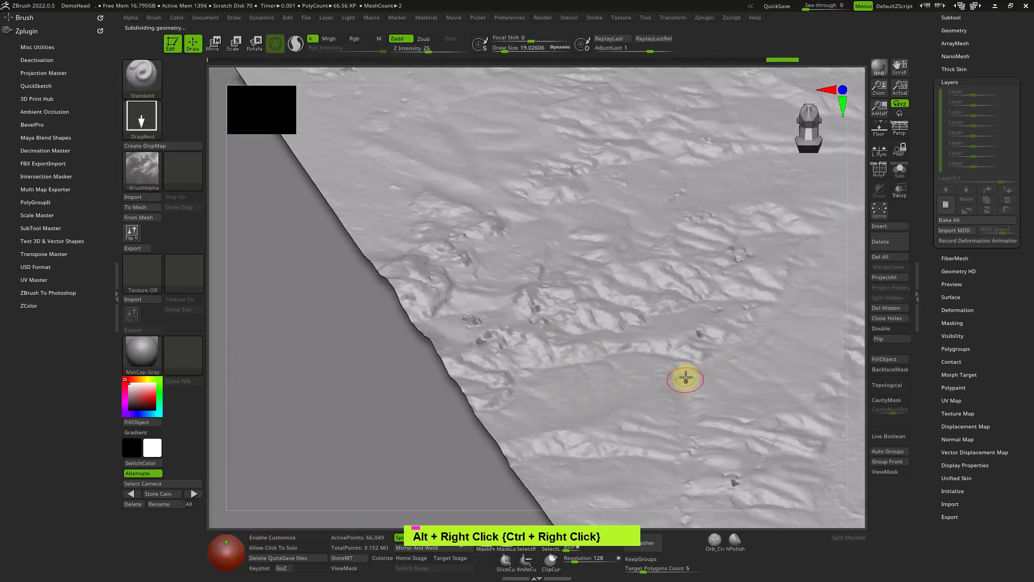
left_click(484, 308, "shift")
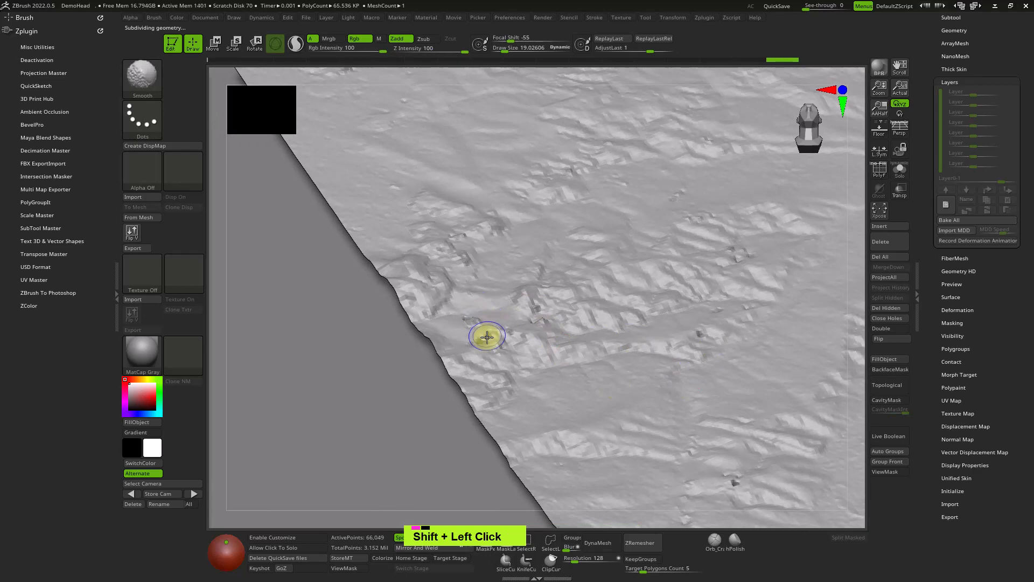
right_click_drag(480, 336, 559, 284, "alt")
right_click_drag(609, 338, 579, 240, "ctrl")
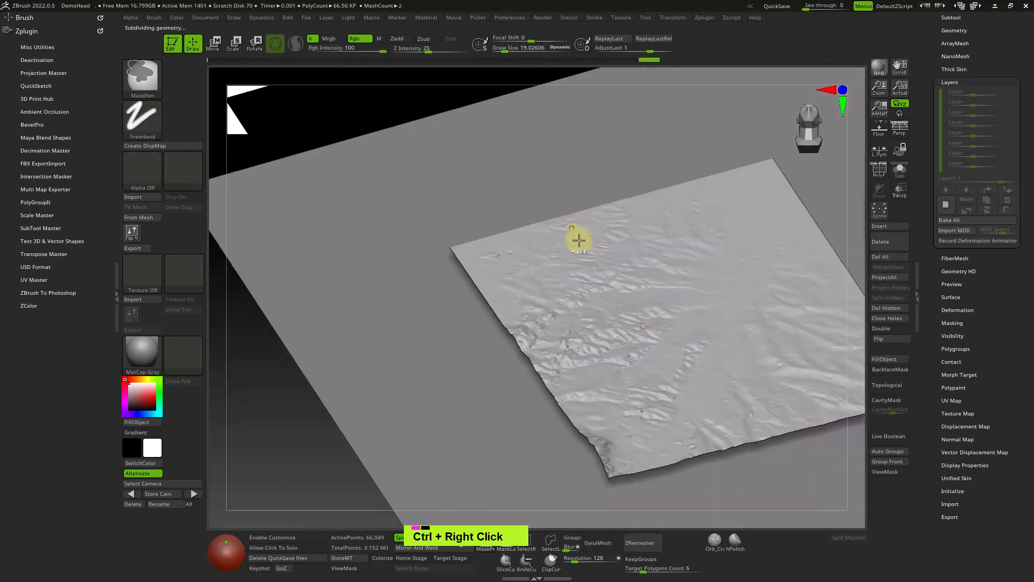
Step: Raise the mesh one more subdivision level and smooth the remaining spikes across the terrain
right_click_drag(698, 320, 619, 294, "alt")
mouse_move(698, 279)
right_mouse_down("ctrl")
mouse_move(689, 338)
mouse_move(593, 268)
mouse_move(561, 409)
mouse_move(575, 373)
right_mouse_up("ctrl")
key("ctrl+d")
mouse_move(576, 373)
left_mouse_down("shift")
mouse_move(558, 351)
mouse_move(554, 392)
left_mouse_up("shift")
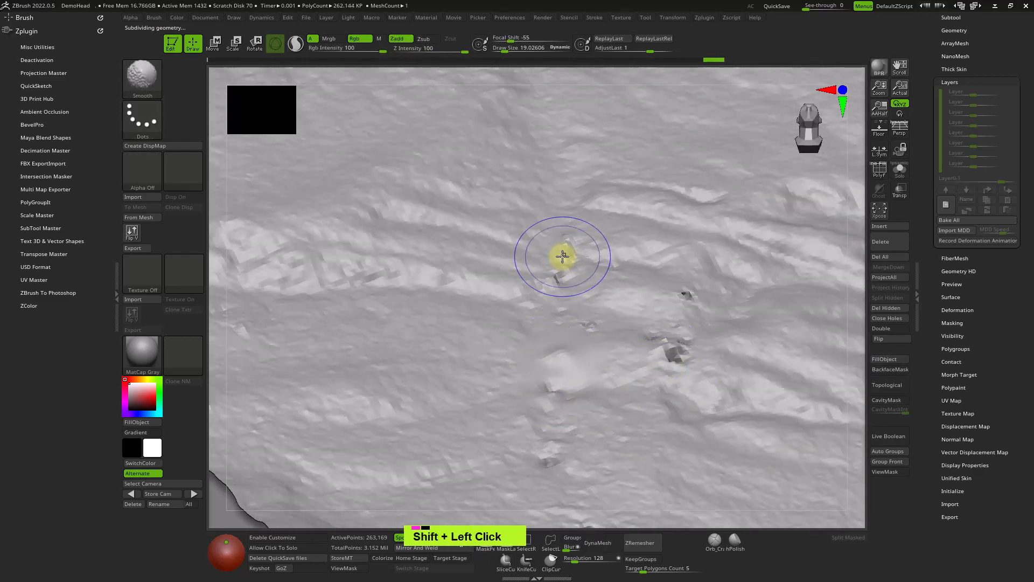
mouse_move(559, 253)
right_mouse_down("ctrl")
mouse_move(573, 252)
mouse_move(558, 302)
mouse_move(649, 351)
mouse_move(594, 338)
mouse_move(520, 345)
mouse_move(480, 329)
right_mouse_up("ctrl")
mouse_move(480, 330)
left_mouse_down("shift")
mouse_move(460, 308)
mouse_move(474, 328)
left_mouse_up("shift")
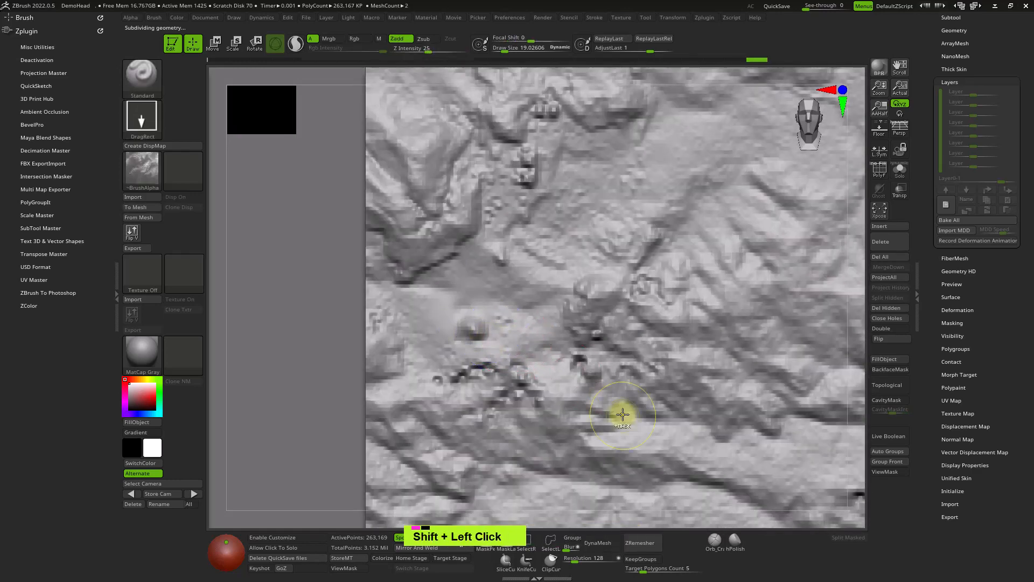
mouse_move(621, 416)
right_mouse_down("ctrl")
mouse_move(716, 356)
mouse_move(597, 367)
right_mouse_up("ctrl")
left_click_drag(630, 386, 640, 405, "shift")
right_click_drag(639, 405, 627, 340, "ctrl")
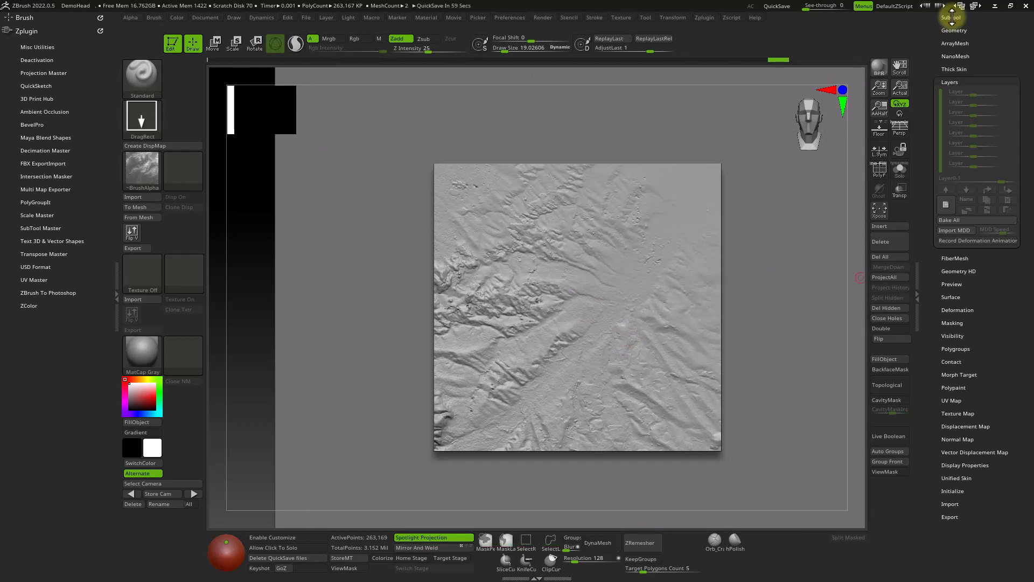
Step: Rename the Sculpt_Orignal1 subtool to Flat
left_click_drag(934, 47, 962, 232)
left_click(959, 186)
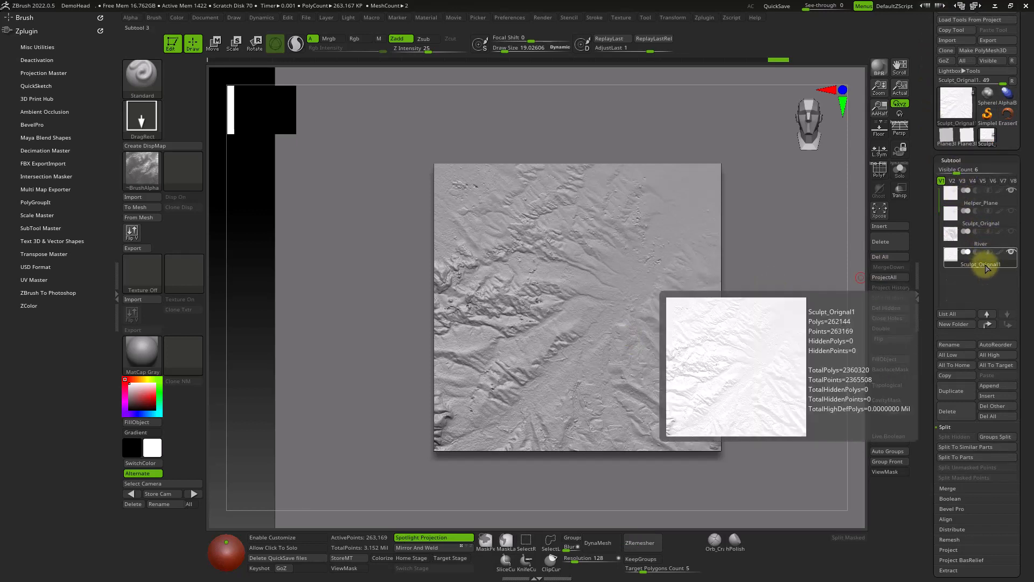
left_click(964, 346)
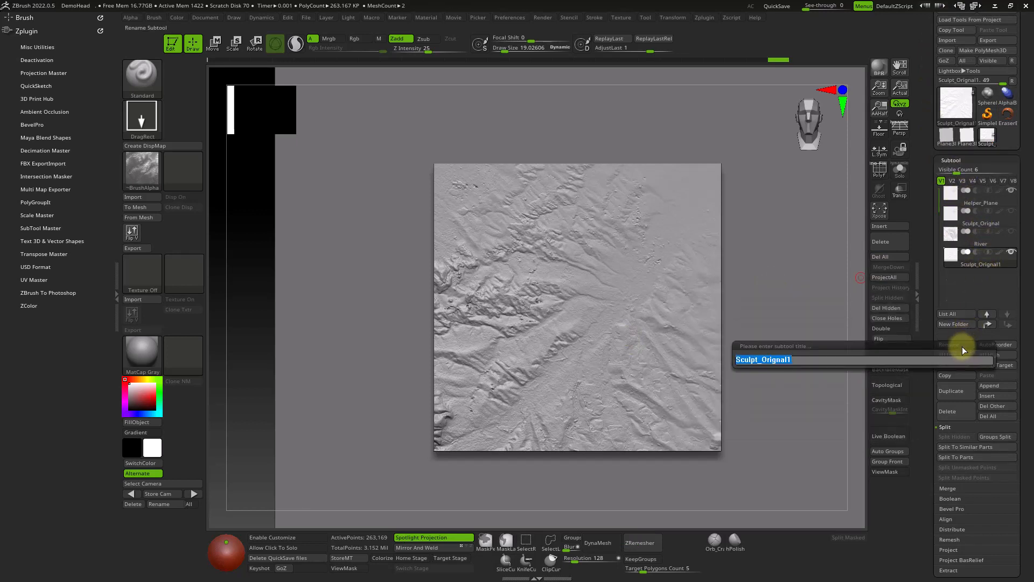
type("Flat")
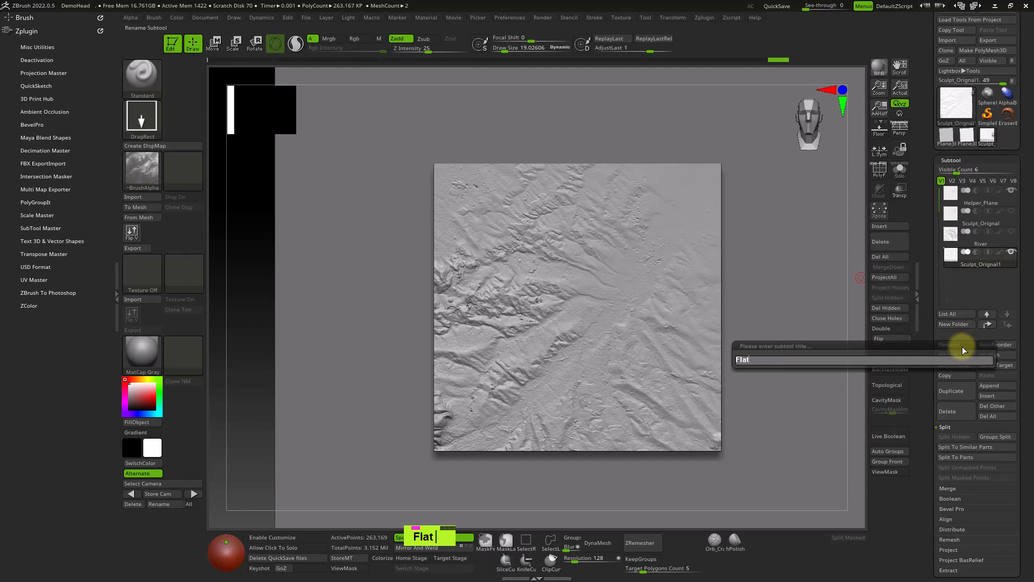
key("Return")
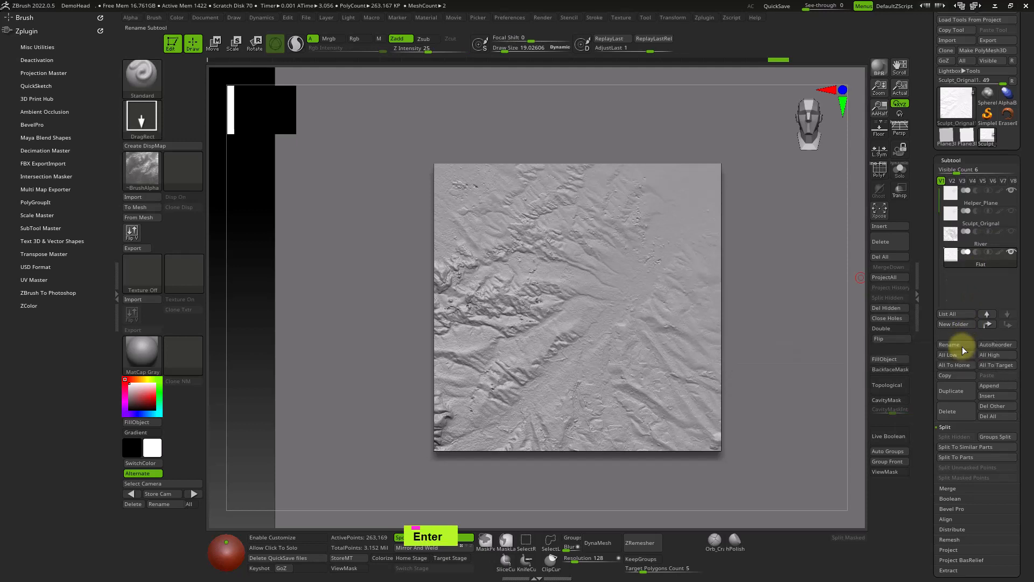
Step: Duplicate the Sculpt_Orignal subtool and rename the copy to Test
left_click(978, 225)
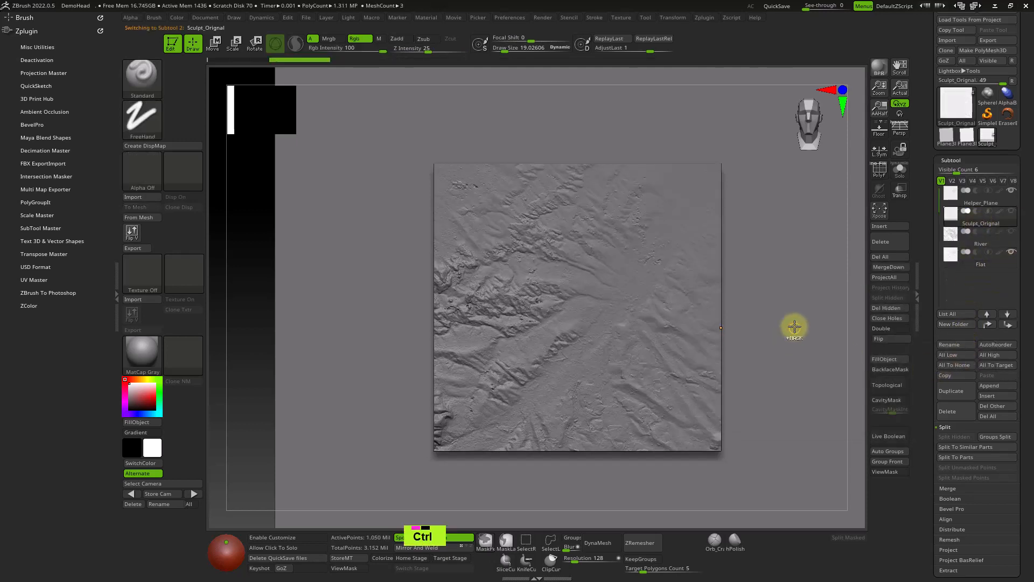
key("ctrl+shift+d")
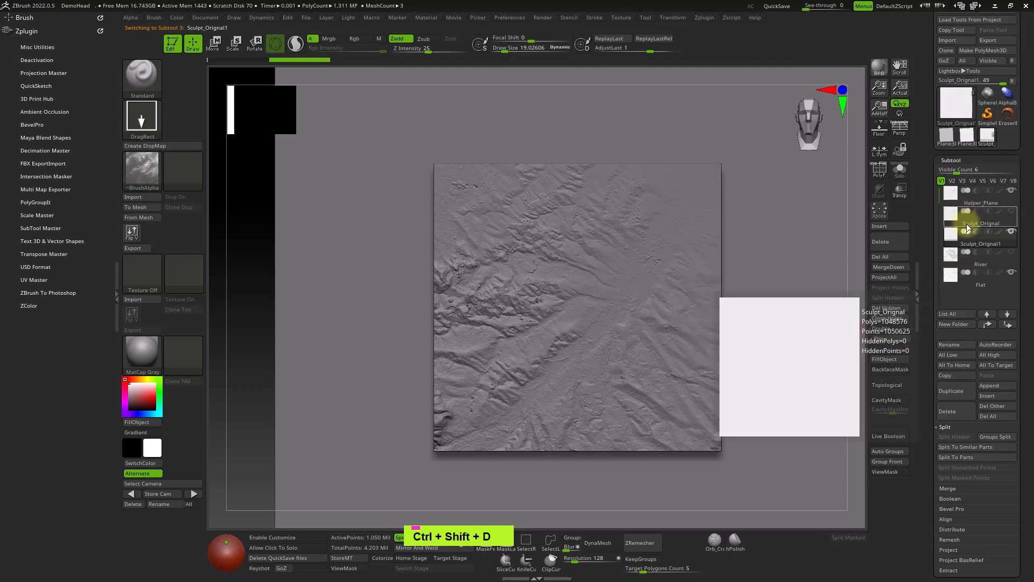
left_click(961, 347)
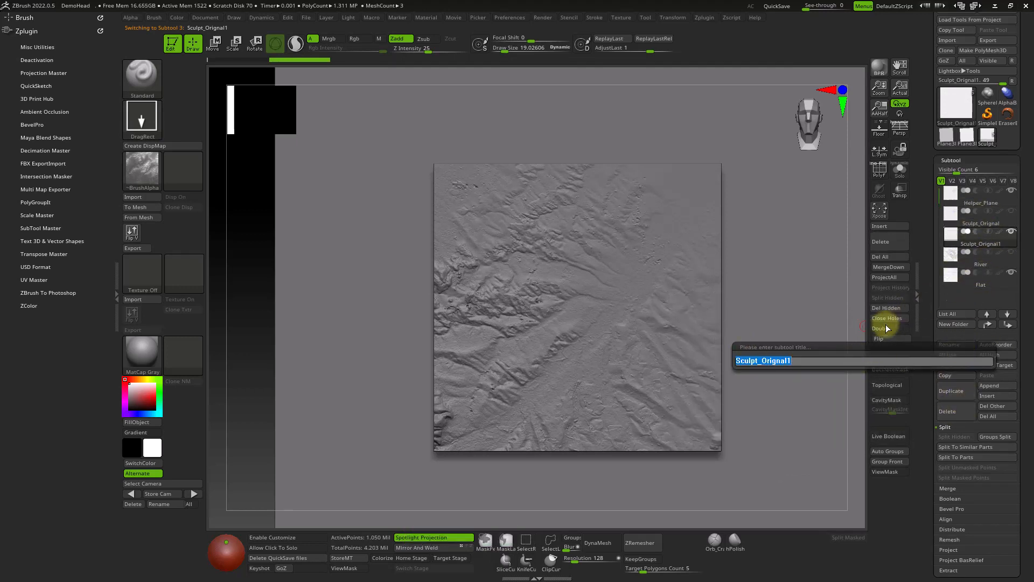
type("Test")
key("Return")
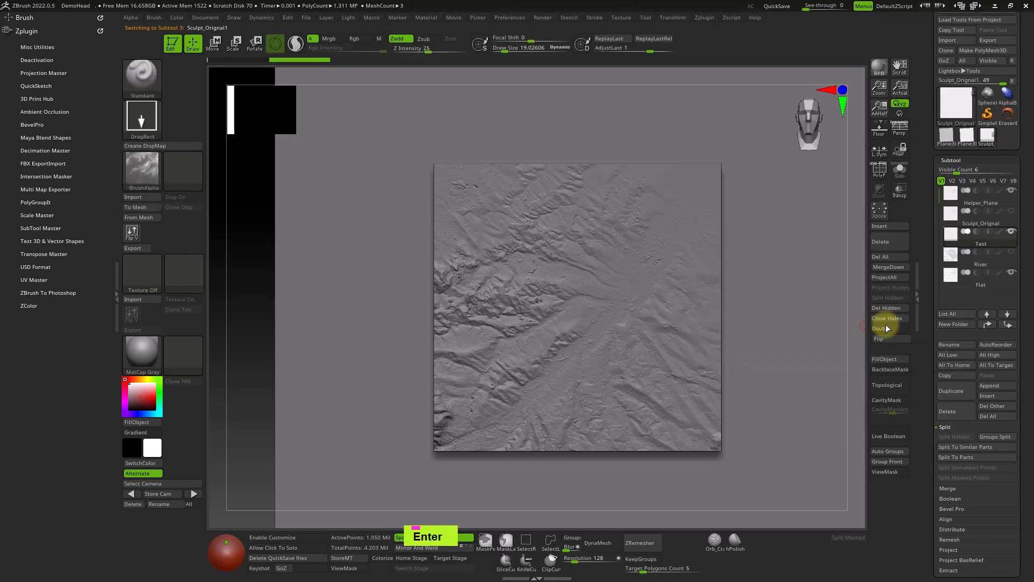
Step: Hide the Flat subtool and apply the elevation alpha across the Test plane
left_click(1011, 275)
right_click(590, 274, "ctrl")
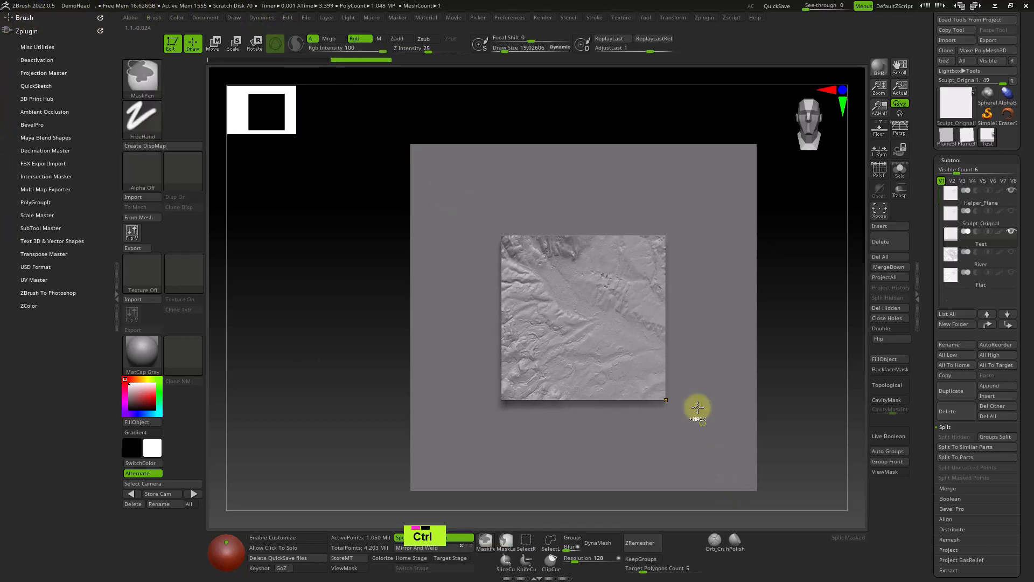
right_click_drag(695, 409, 519, 270, "ctrl")
right_click_drag(684, 314, 766, 343)
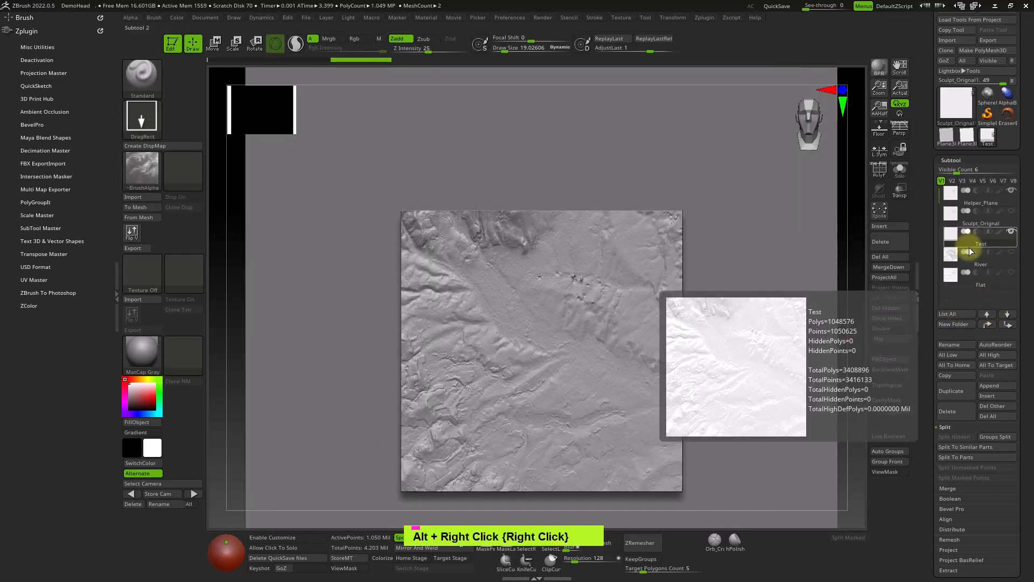
Step: Rename the Test subtool to Flat_Two
left_click(967, 345)
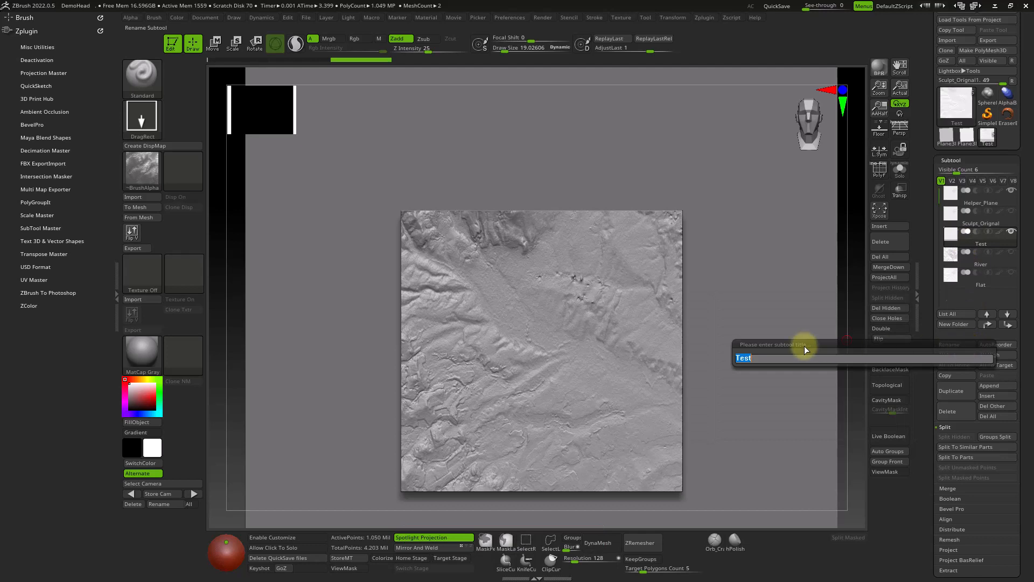
type("F")
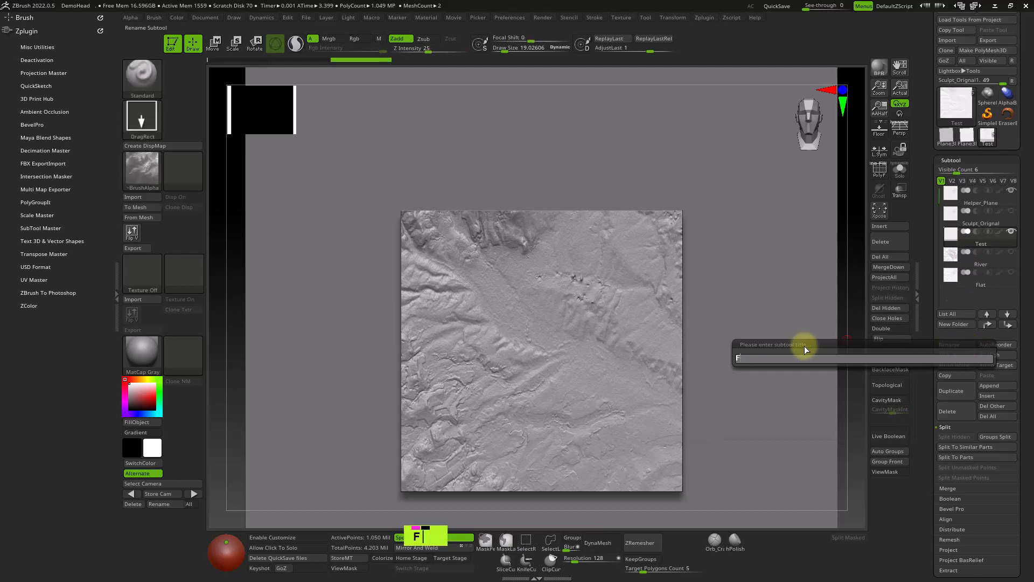
type("lat_Two")
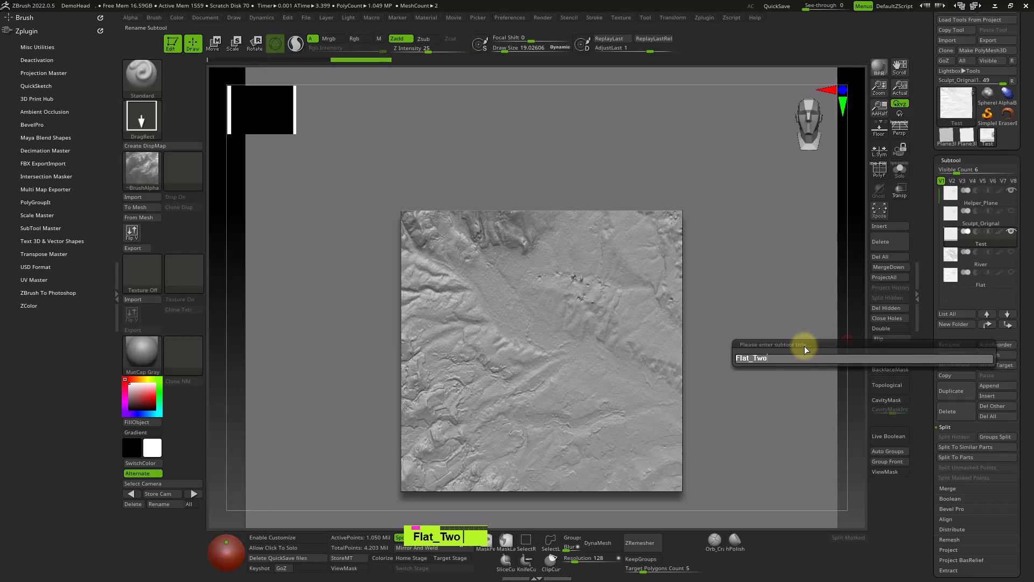
key("Return")
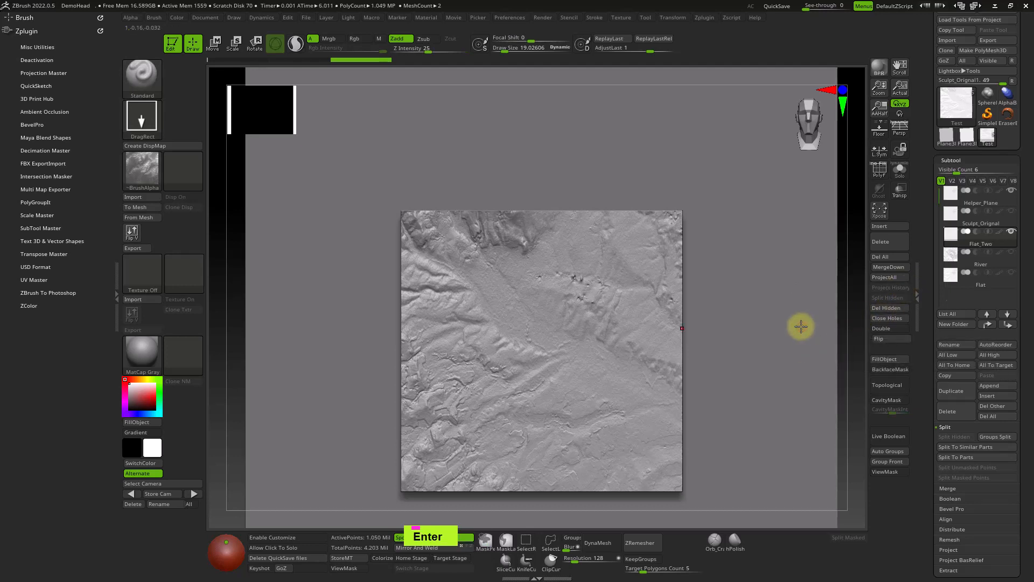
Step: Bring up the brush settings and hide the Helper_Plane subtool, leaving only the Flat_Two terrain in view
mouse_move(159, 179)
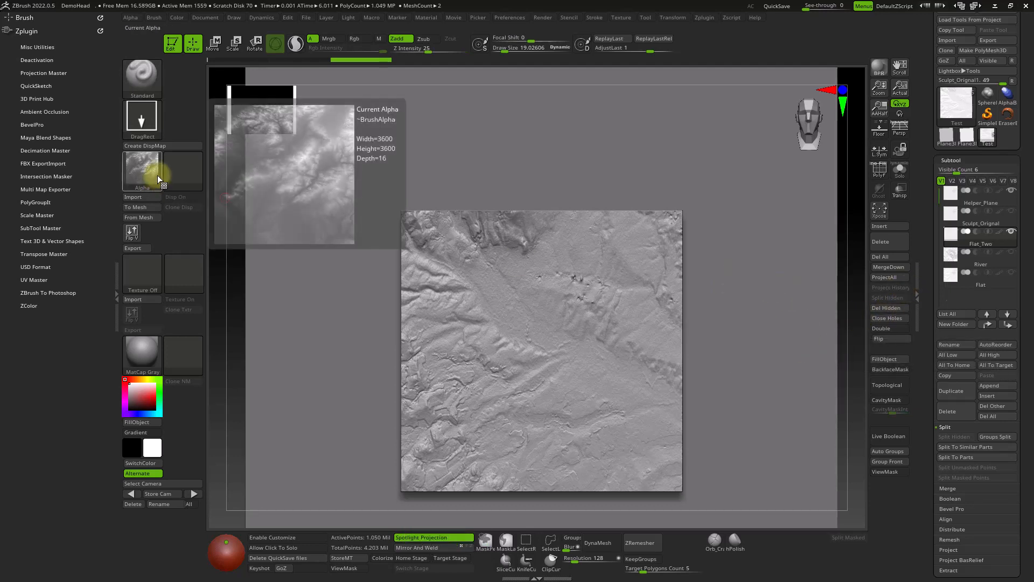
left_click(25, 18)
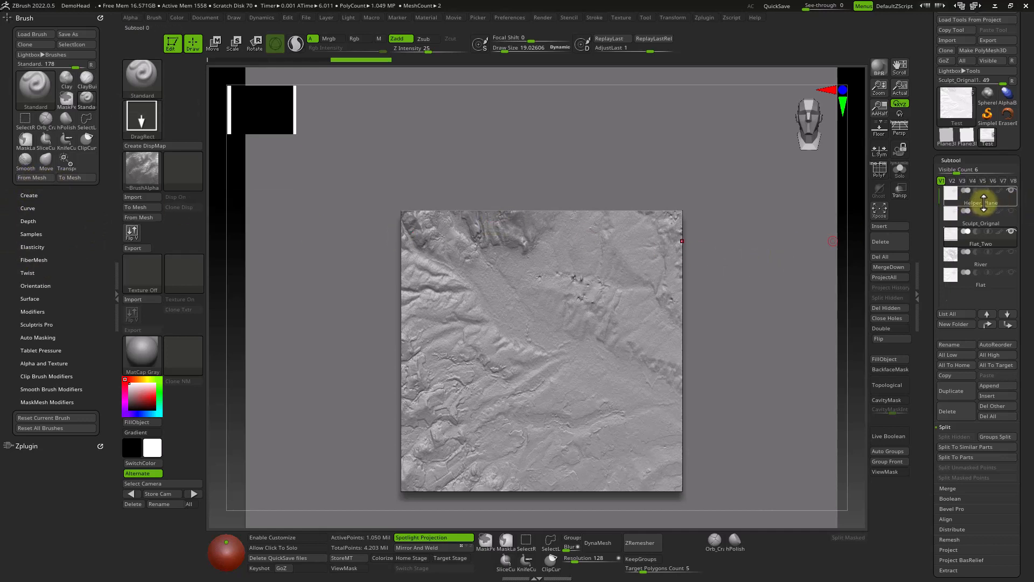
left_click(1011, 191)
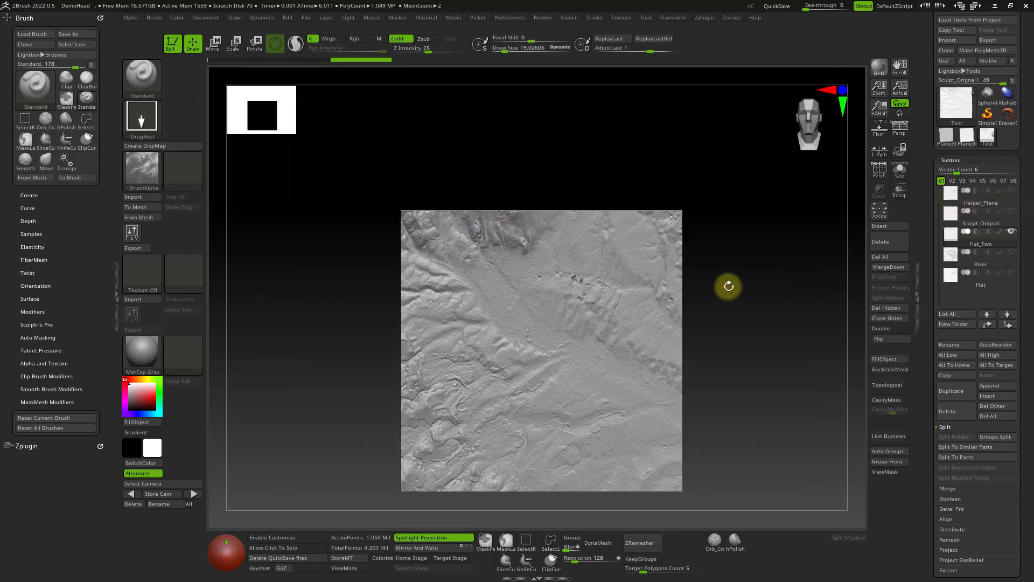
mouse_move(726, 216)
left_mouse_down()
mouse_move(778, 224)
mouse_move(716, 229)
left_mouse_up()
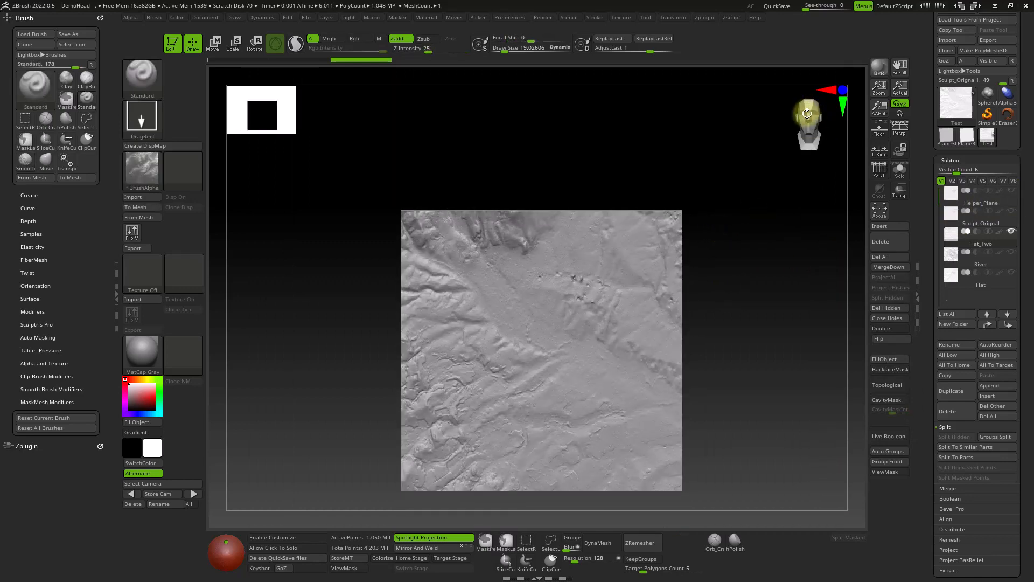
mouse_move(742, 279)
right_mouse_down("ctrl")
mouse_move(736, 289)
mouse_move(787, 258)
mouse_move(787, 282)
right_mouse_up("ctrl")
key("f")
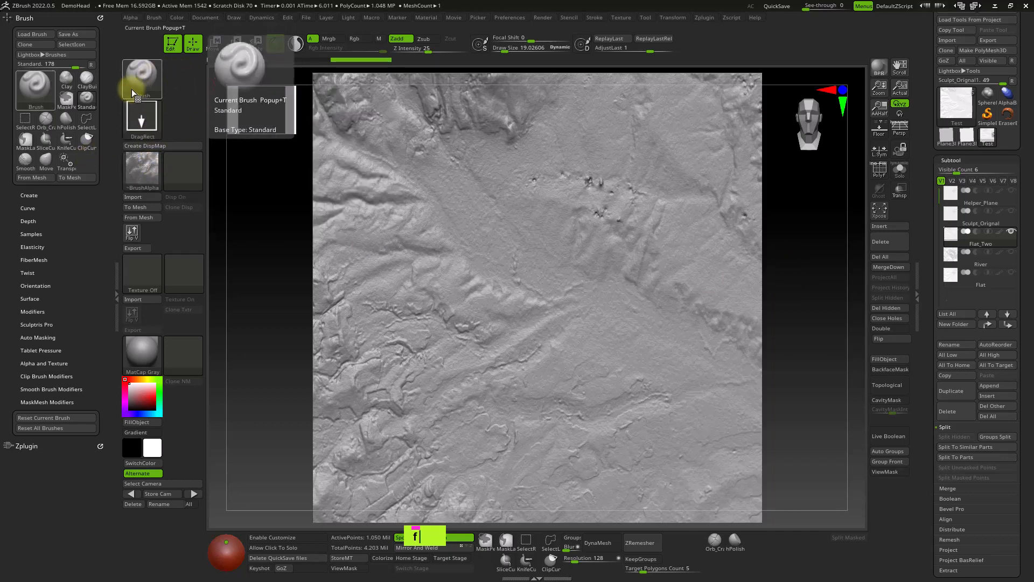
Step: Clone the Standard brush, remove the copy's alpha and set its Z Intensity to 50
mouse_move(155, 150)
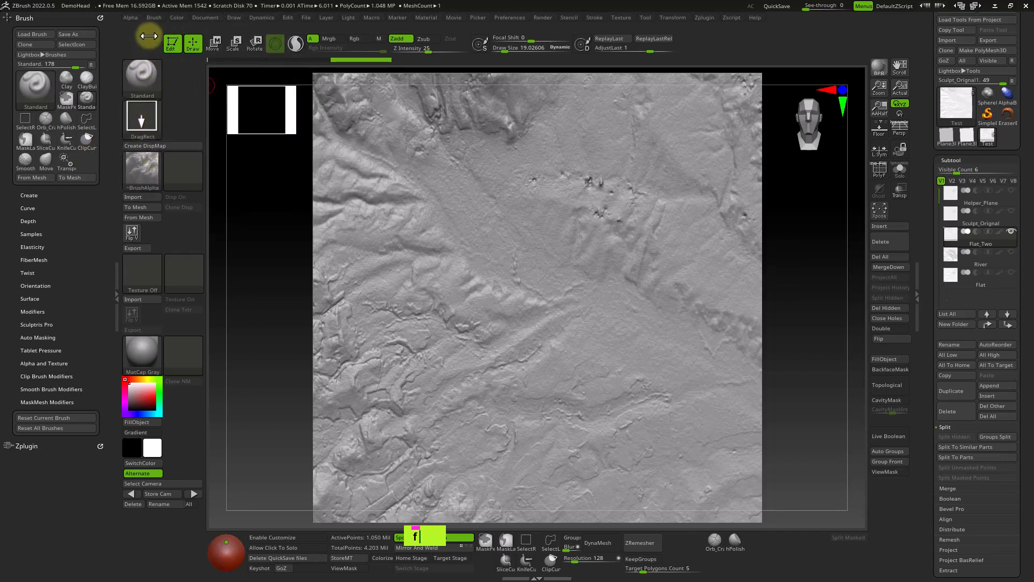
left_click(33, 47)
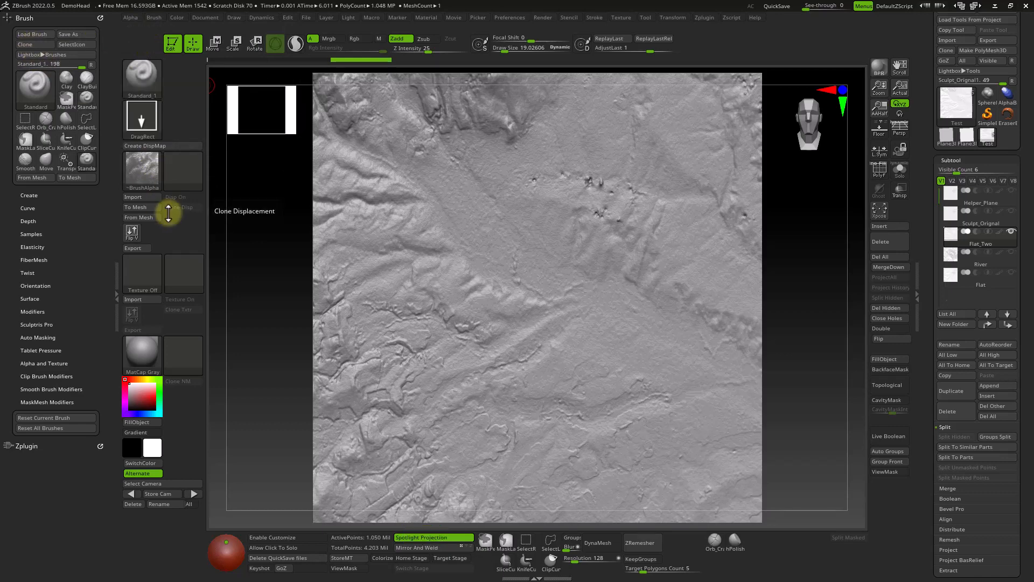
left_click(141, 173)
left_click(193, 219)
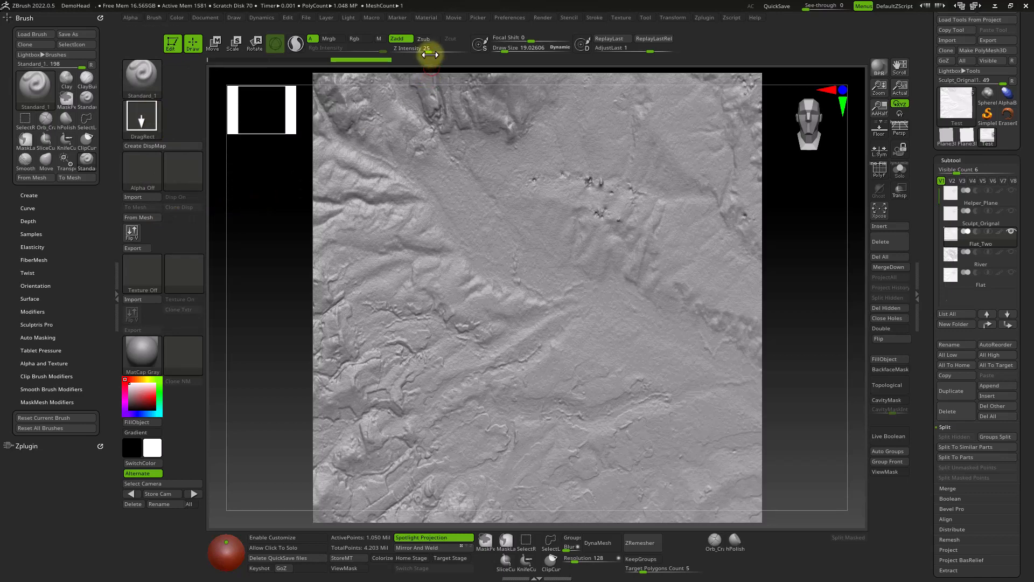
key("Return")
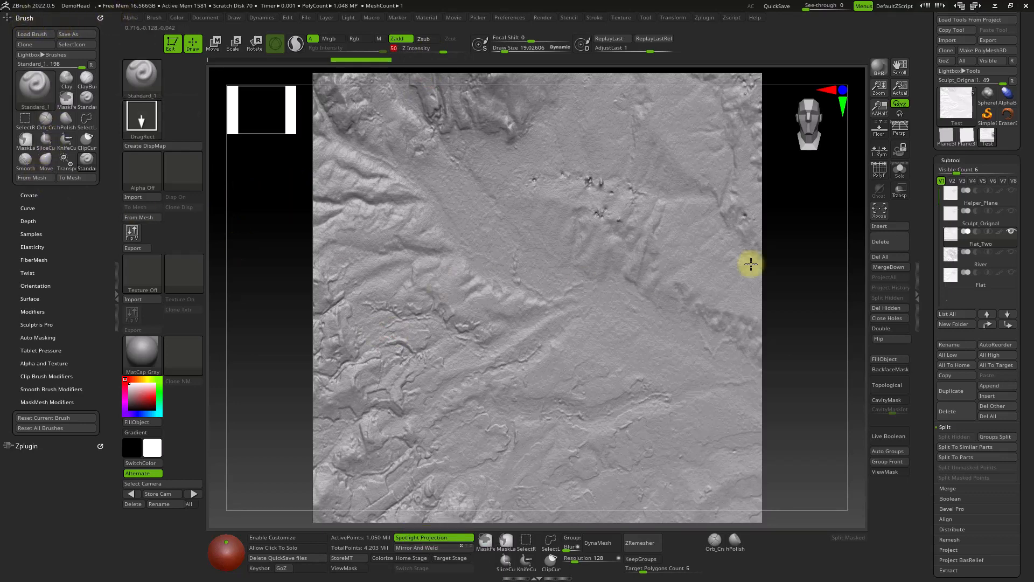
Step: Add the Flat_Two and River terrain meshes to the cloned brush as 3D alphas captured from the front view
mouse_move(998, 241)
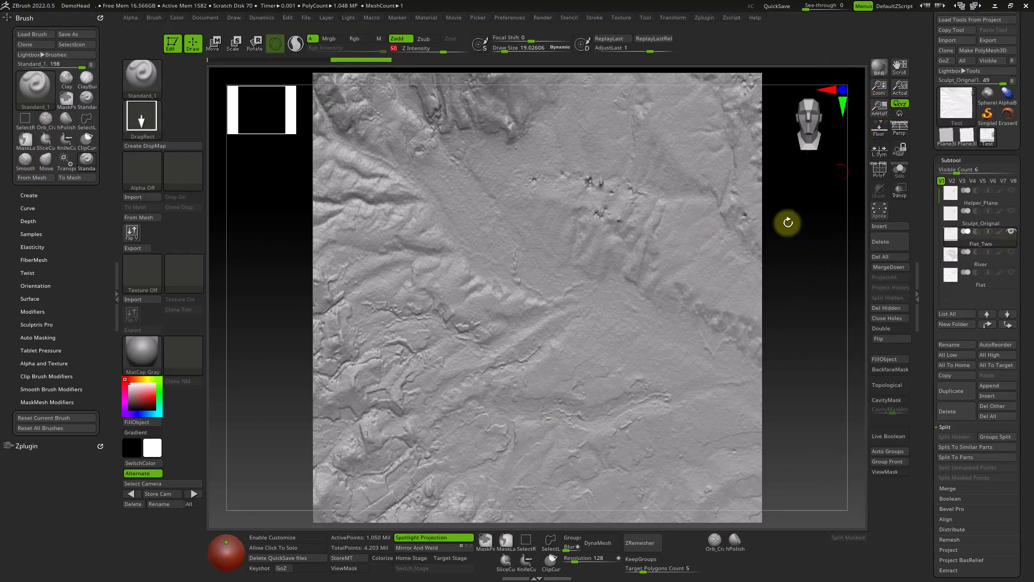
left_click(32, 177)
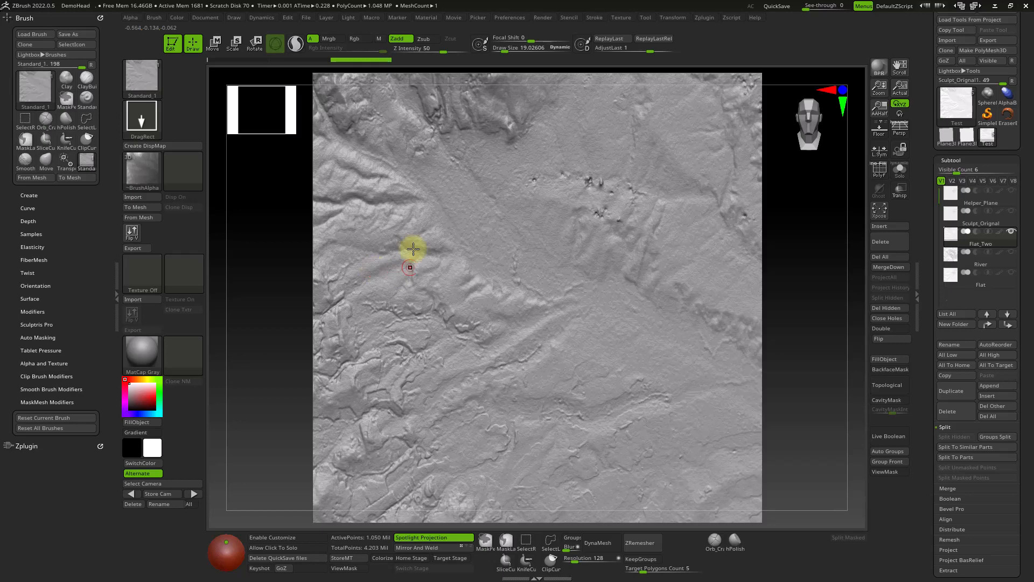
left_click(1003, 267)
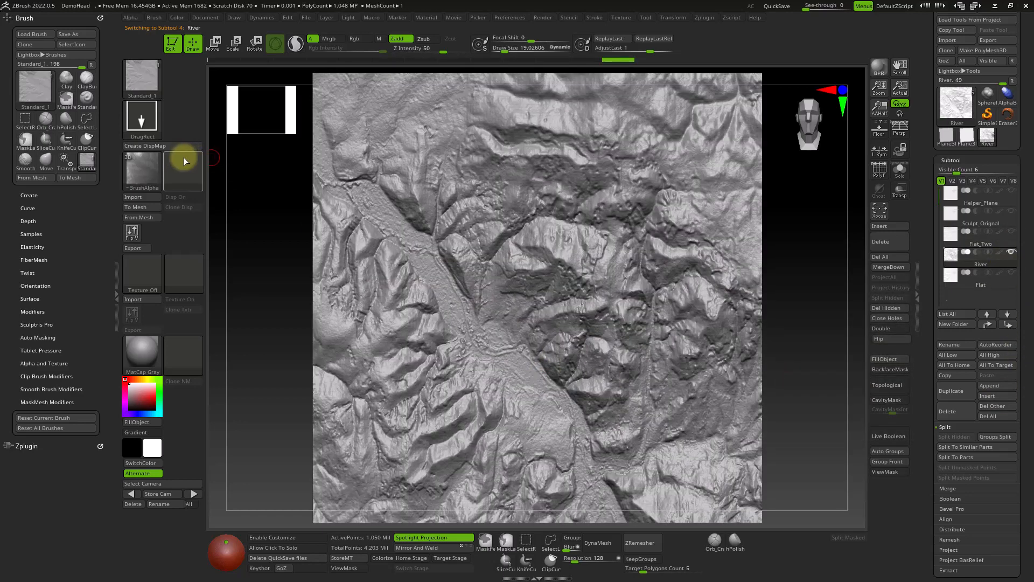
left_click(39, 178)
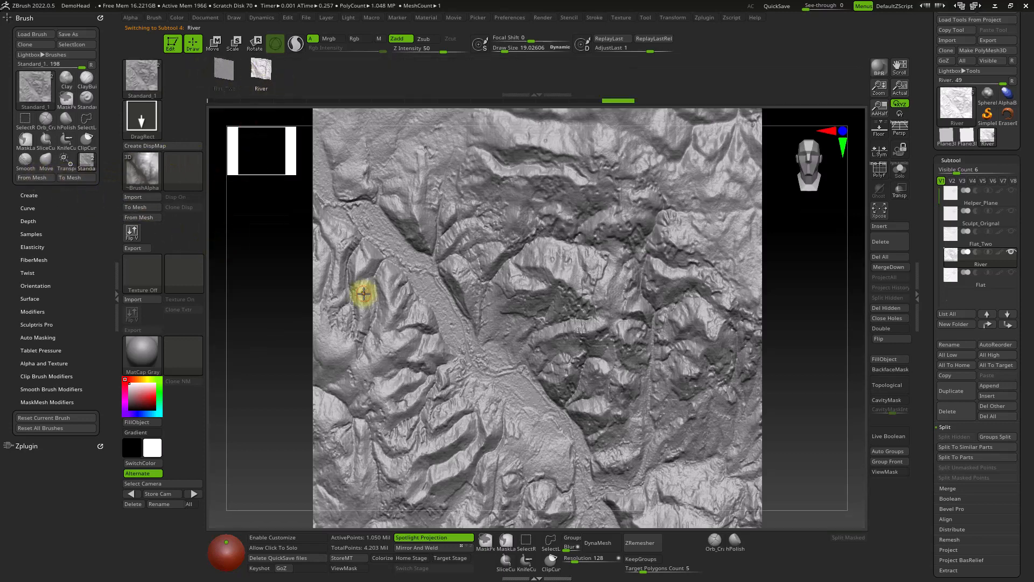
left_click(229, 86)
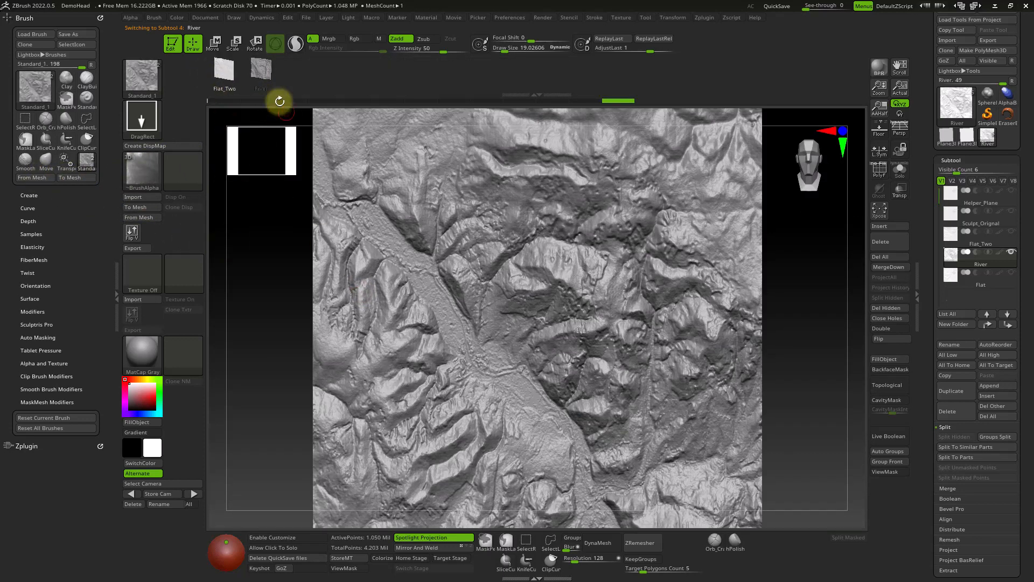
left_click(261, 70)
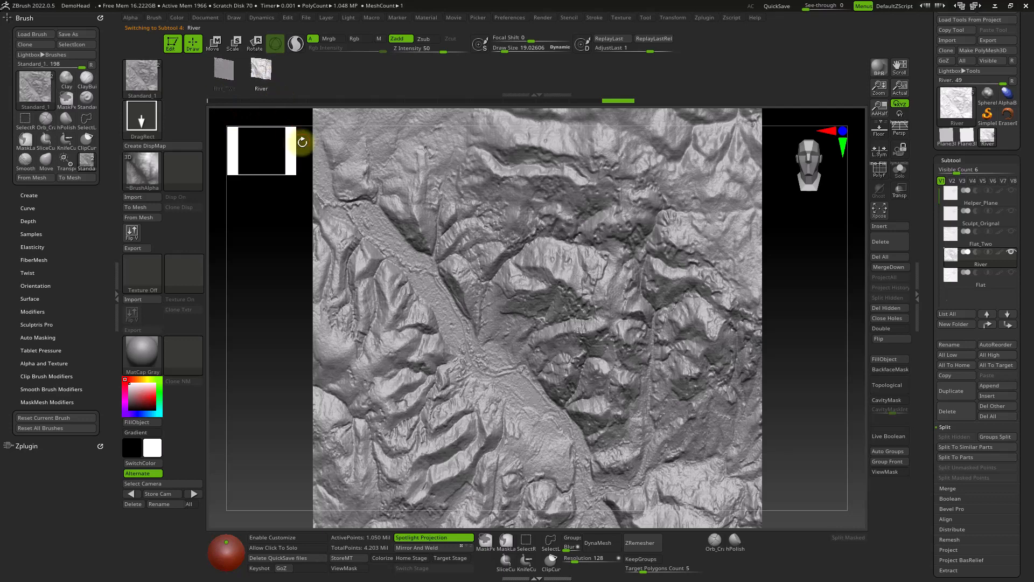
Step: Add the Flat terrain mesh to the cloned brush as its third 3D alpha
left_click(995, 280)
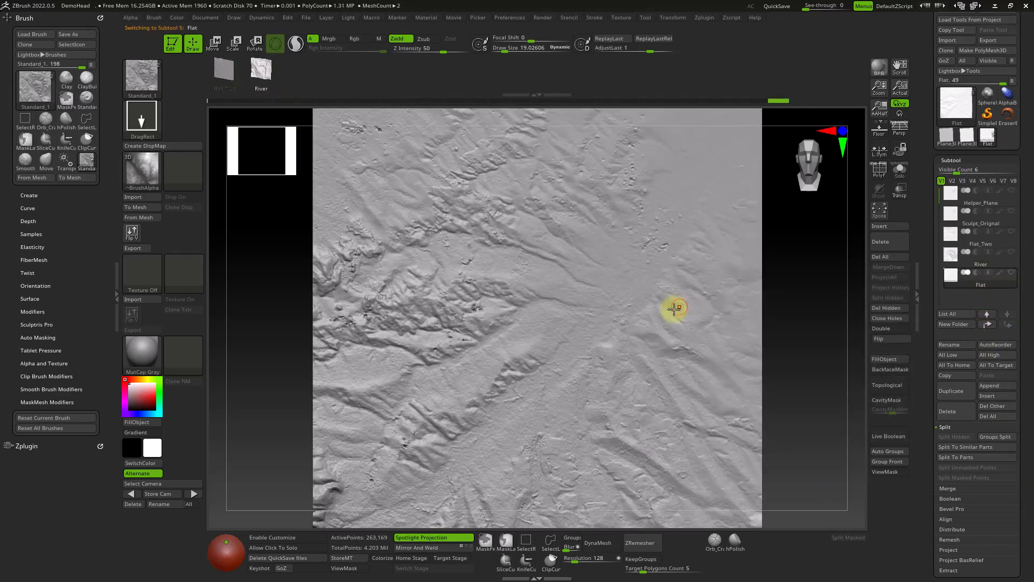
left_click(21, 178)
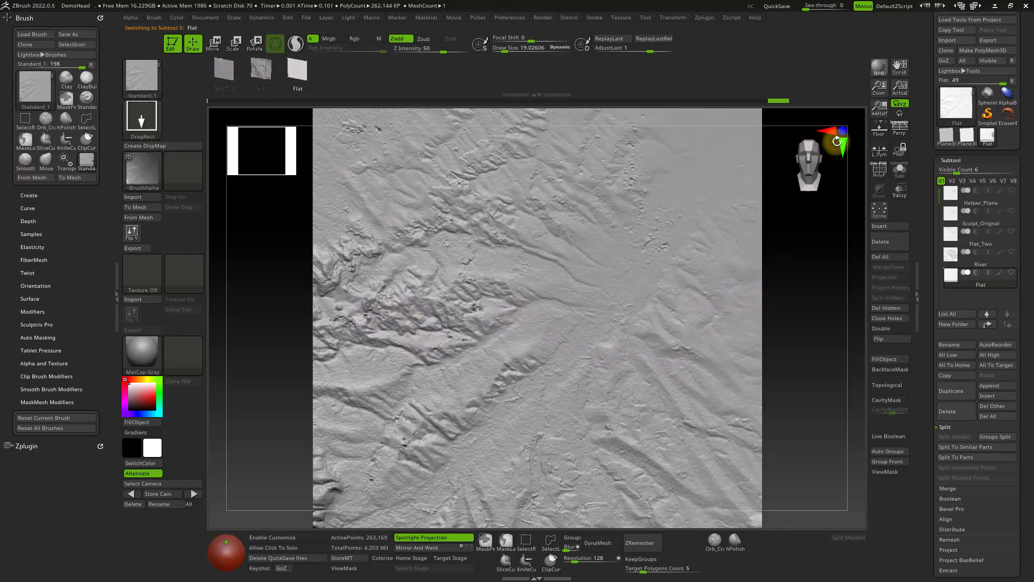
right_click_drag(823, 240, 781, 354)
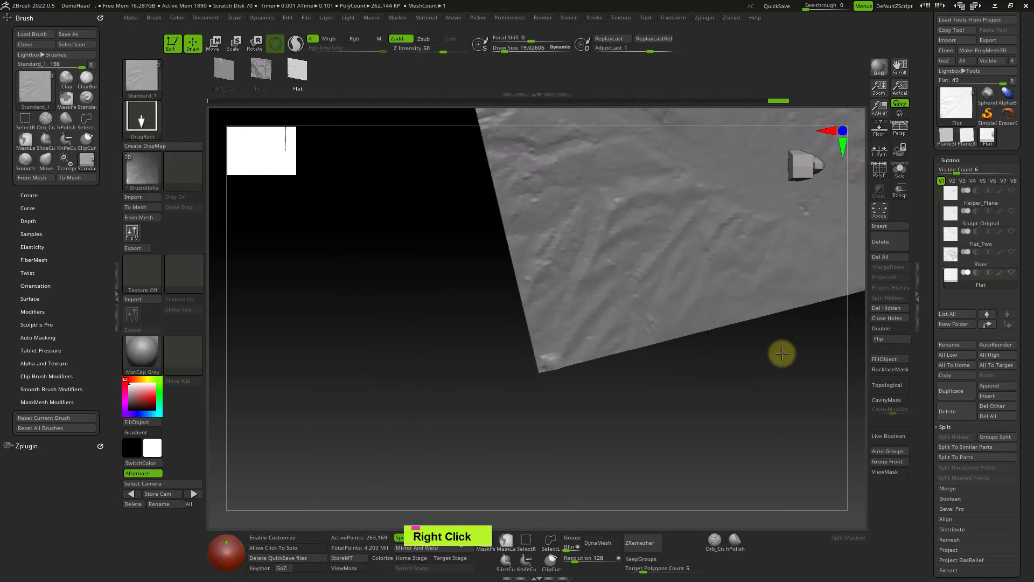
mouse_move(690, 395)
right_mouse_down()
mouse_move(681, 245)
mouse_move(644, 388)
mouse_move(721, 394)
mouse_move(691, 312)
mouse_move(640, 337)
mouse_move(626, 293)
right_mouse_up()
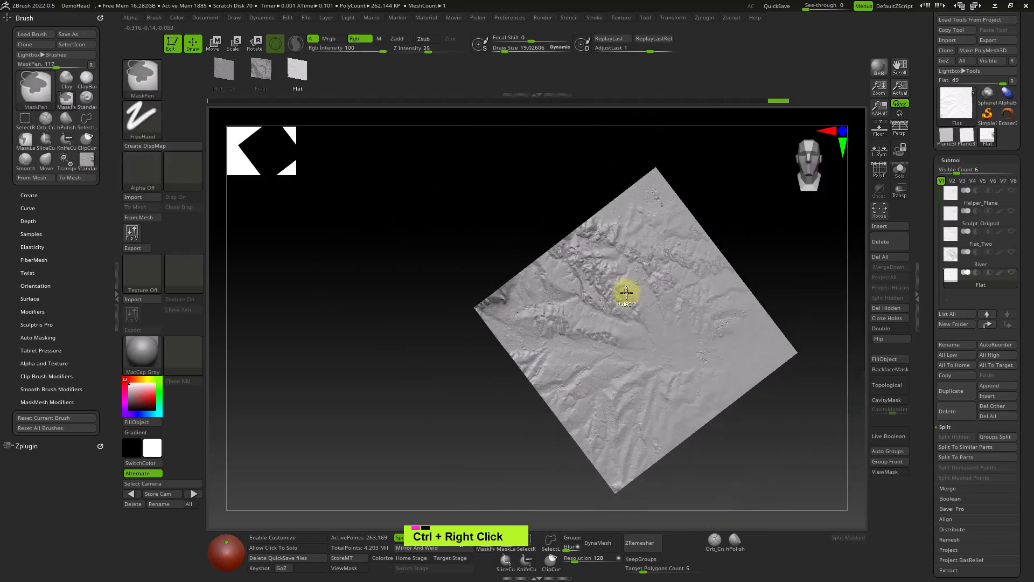
mouse_move(669, 333)
right_mouse_down("shift")
mouse_move(656, 339)
mouse_move(633, 279)
mouse_move(656, 321)
mouse_move(641, 251)
mouse_move(650, 346)
mouse_move(539, 302)
mouse_move(570, 343)
right_mouse_up("shift")
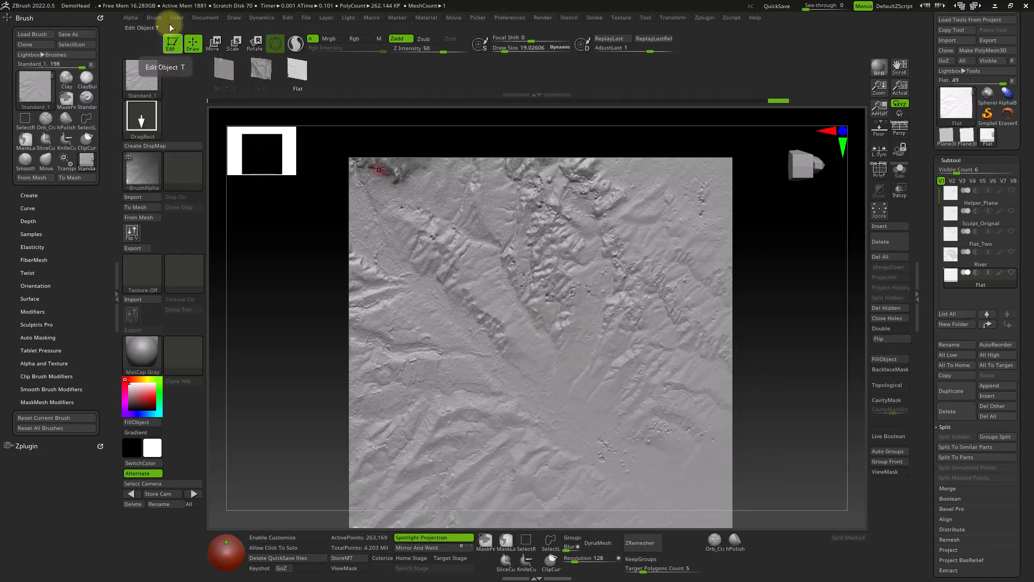
Step: Assign a custom icon image from the _Upload/Brush folder to the cloned brush
left_click(154, 17)
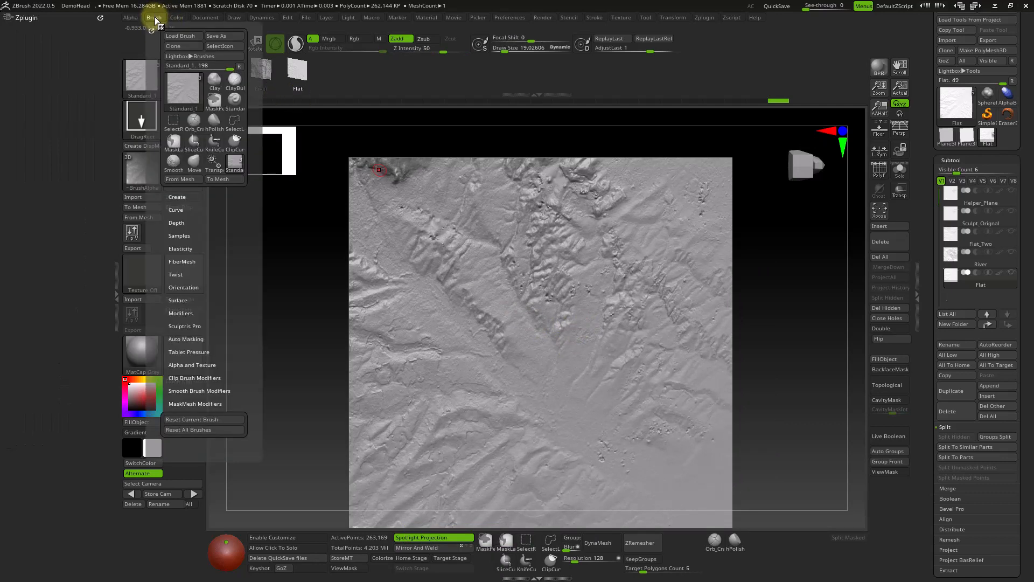
left_click(219, 47, "alt")
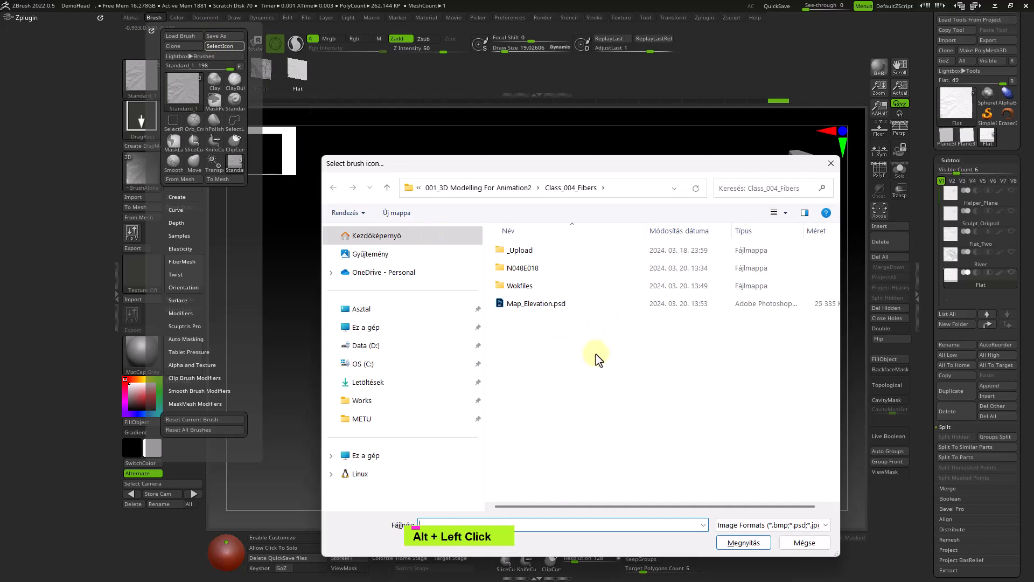
double_click(521, 257)
double_click(520, 254)
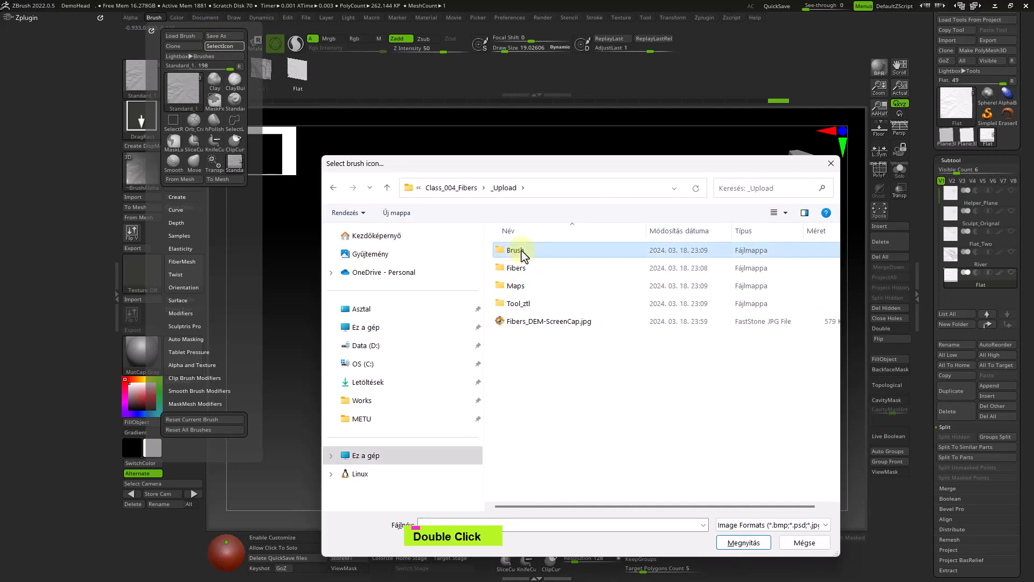
left_click(751, 544)
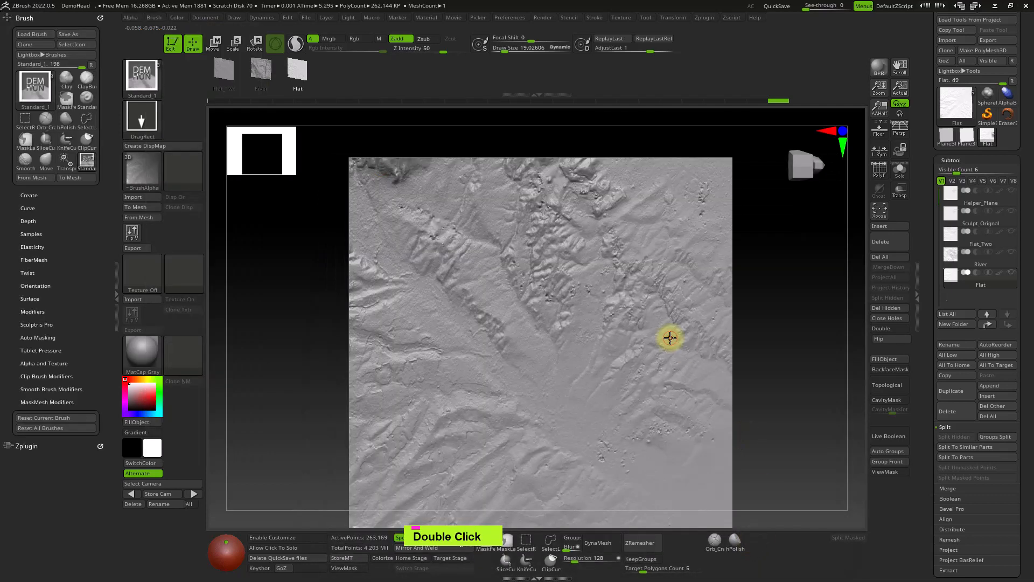
Step: Save the brush preset as Class_Brush.zbp in the _Upload/Brush folder
left_click(155, 18)
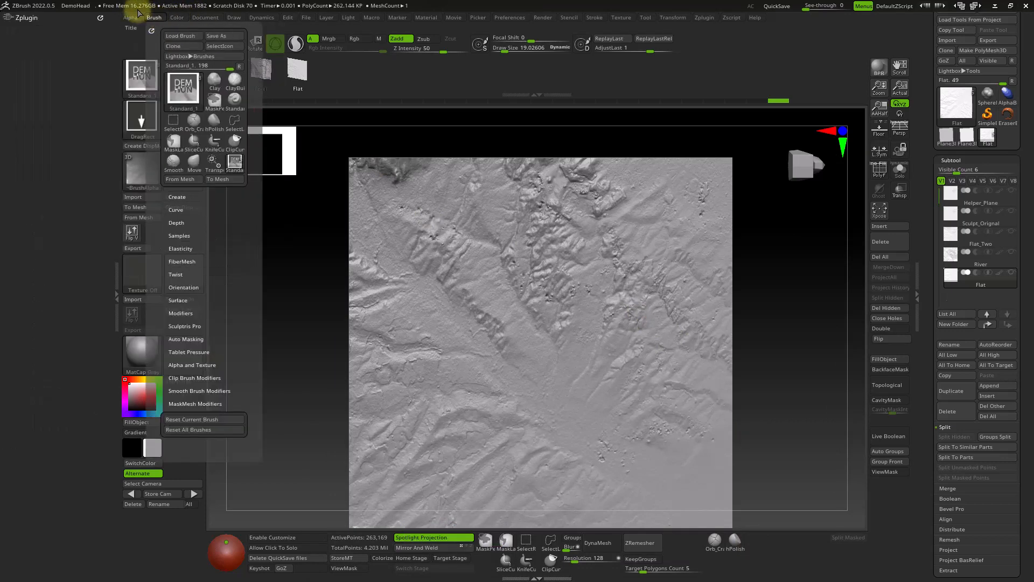
left_click(224, 36)
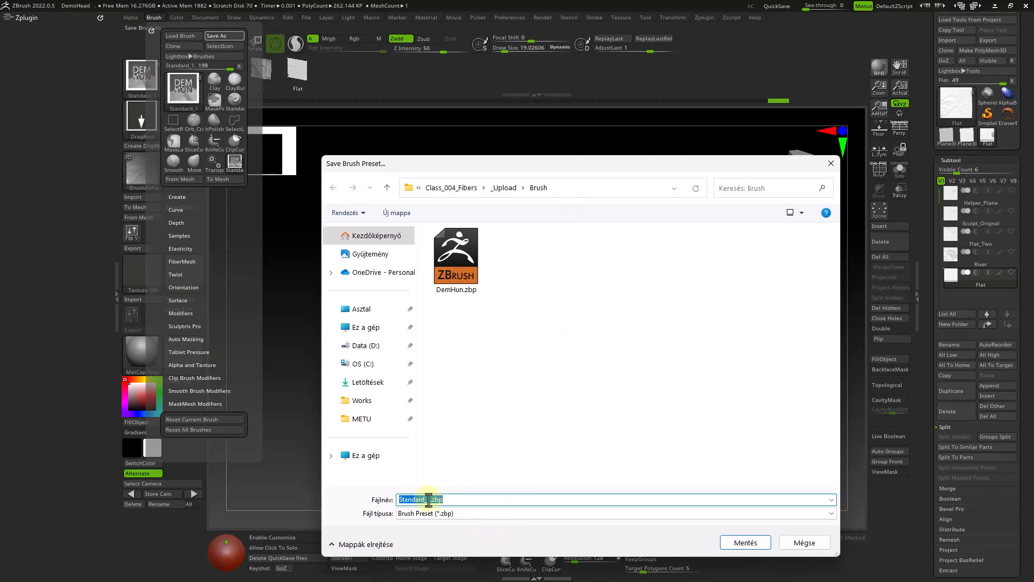
key("BackSpace")
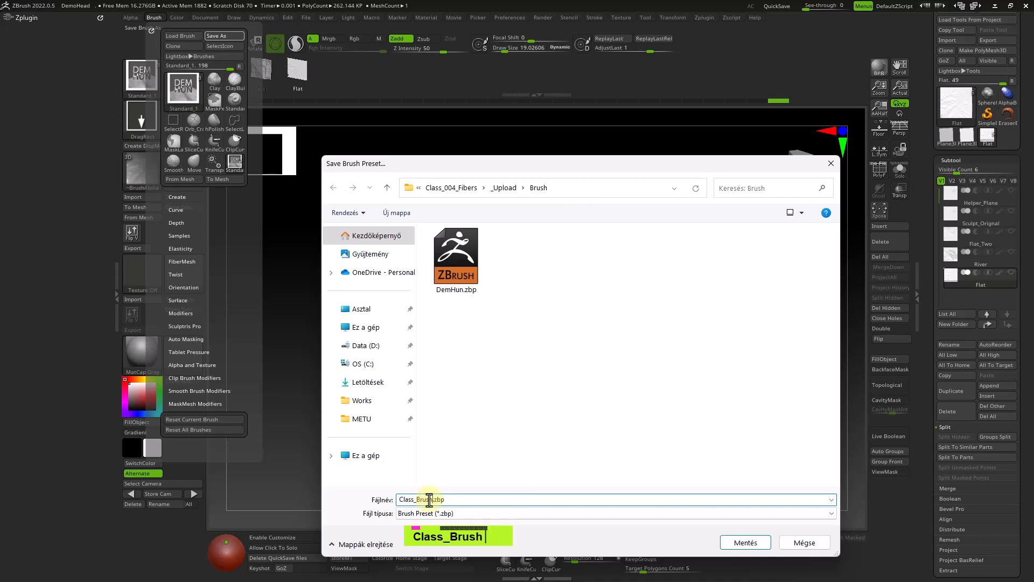
key("Return")
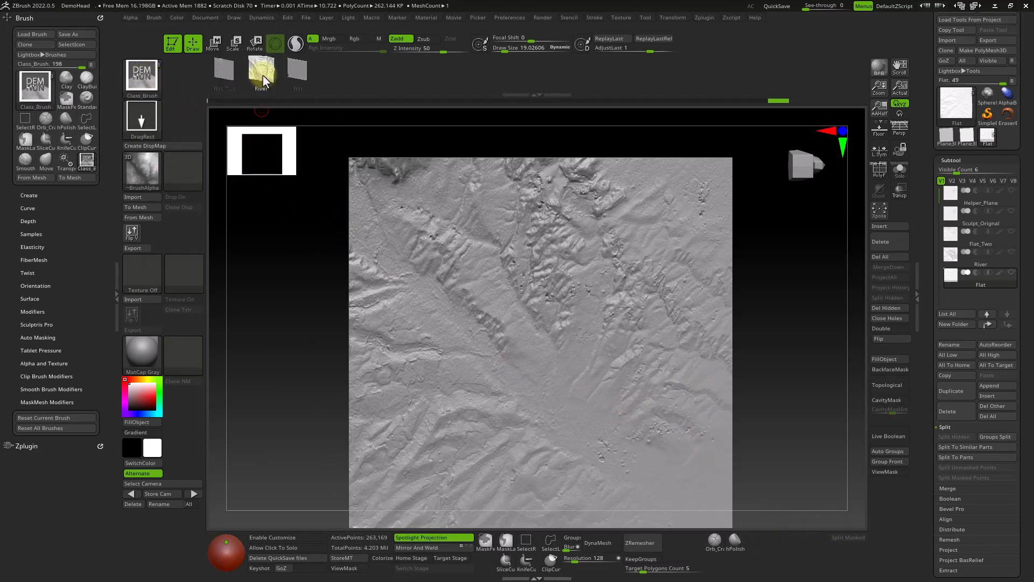
Step: Fully initialize ZBrush, clearing all custom tools, materials, lights and document data
double_click(570, 288)
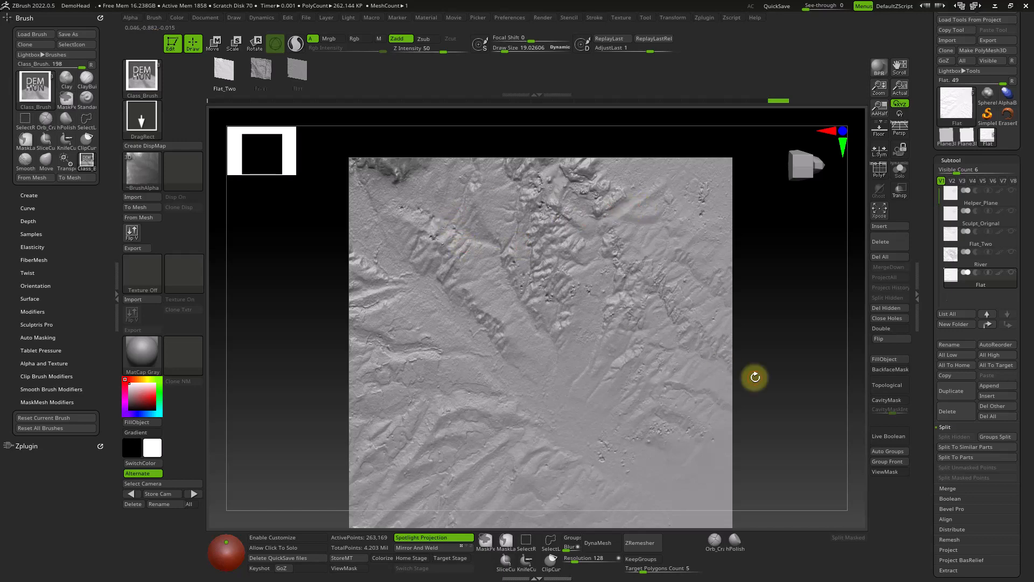
left_click(510, 17)
left_click(527, 34)
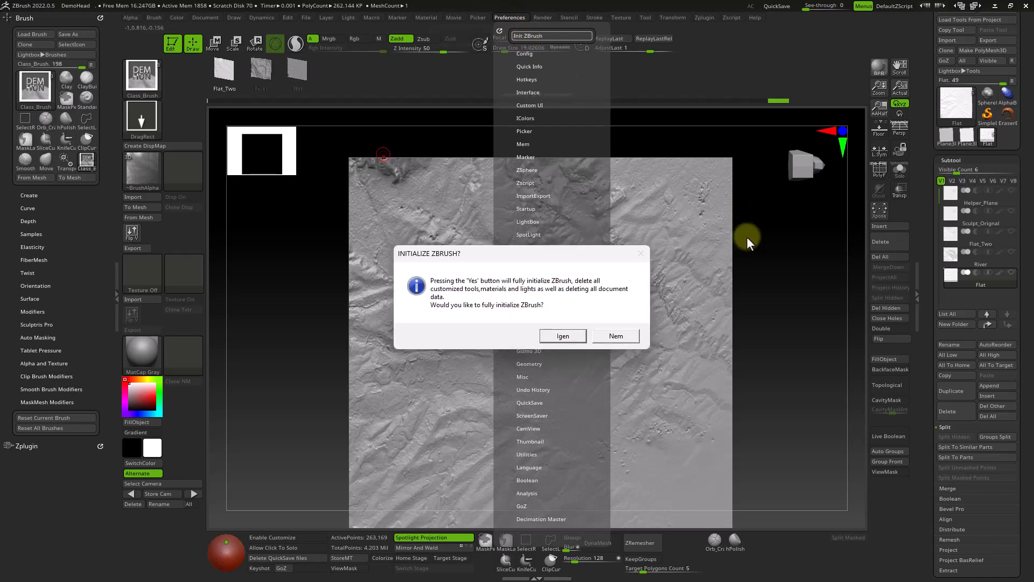
left_click(580, 335)
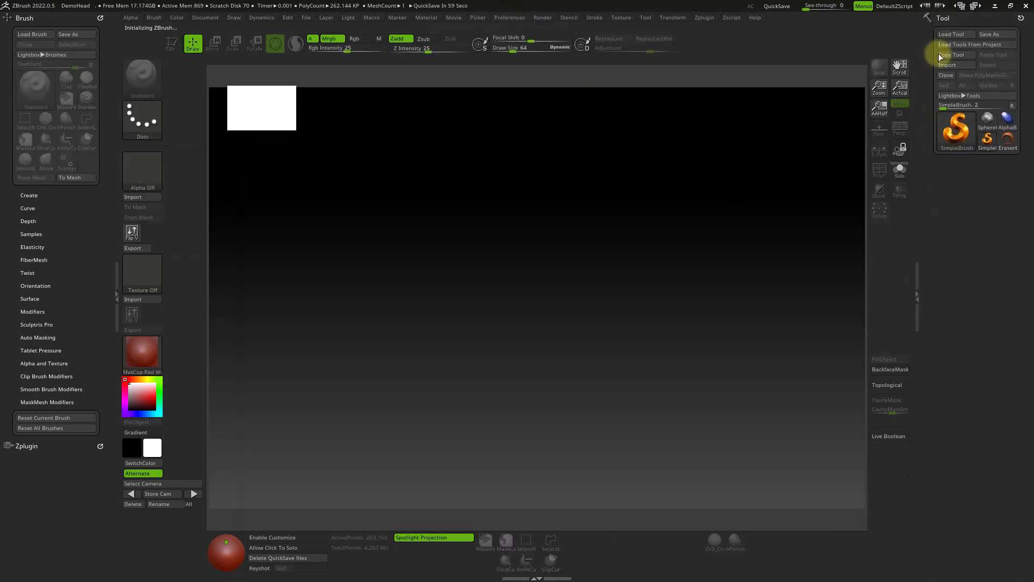
Step: Load the tree house tool from the _Upload/Tool_ztl folder, place it on the canvas and enter Edit mode
left_click(949, 34)
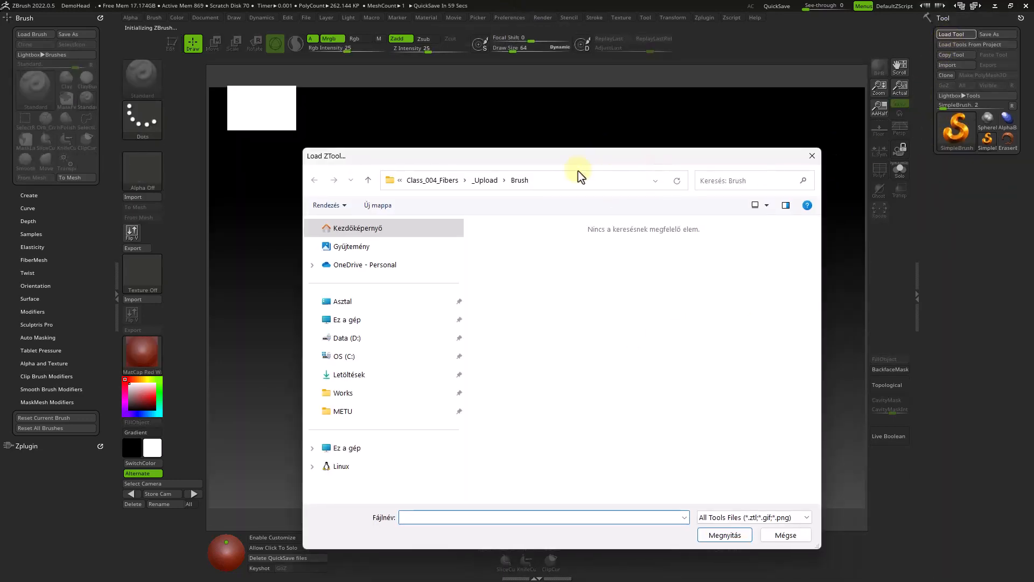
left_click(485, 181)
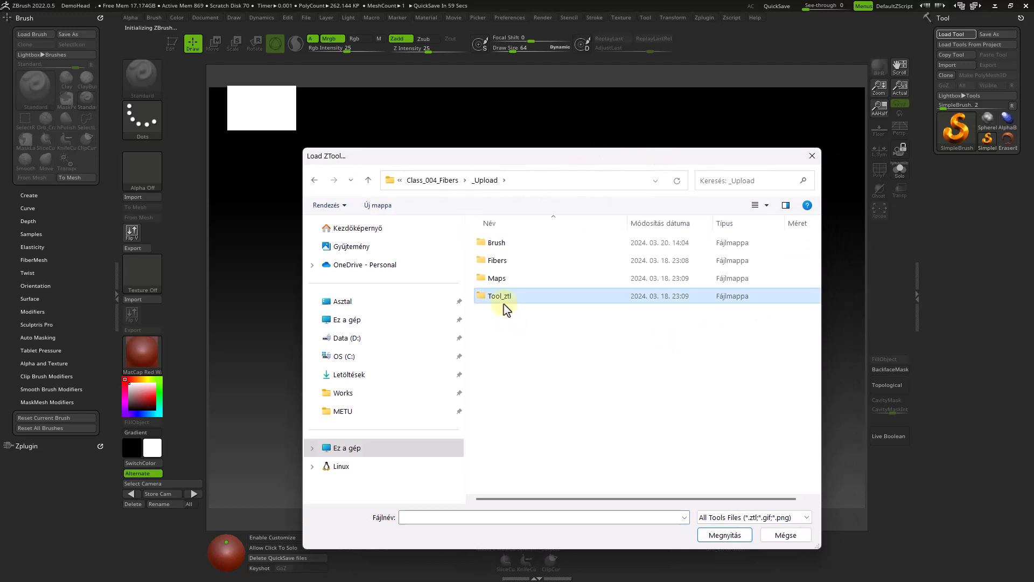
double_click(503, 304)
left_click(542, 244)
left_click(725, 535)
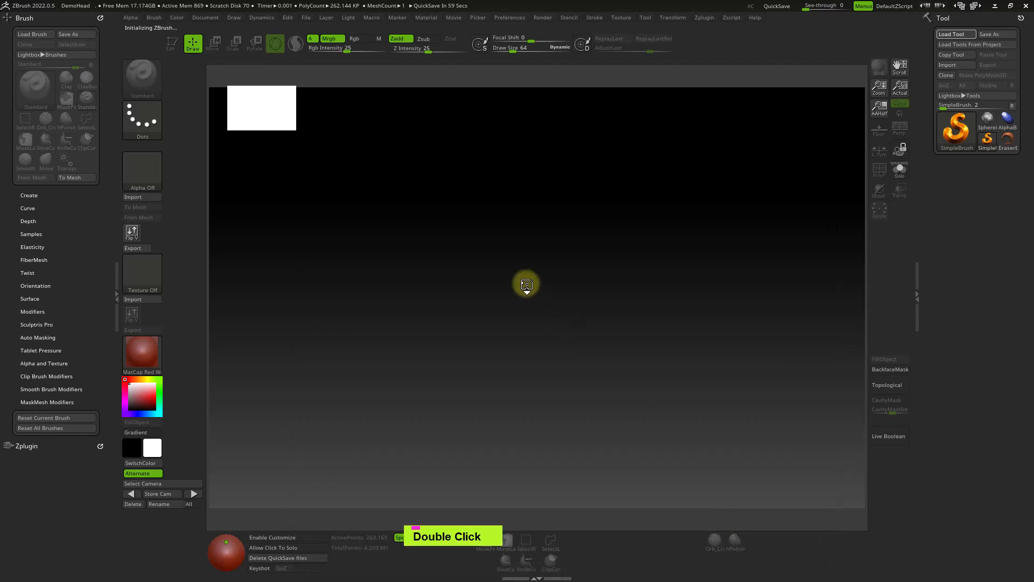
left_click_drag(545, 295, 642, 487)
key("t")
Step: Apply the MatCap Gray material to the tree house model
mouse_move(644, 377)
right_mouse_down("ctrl")
mouse_move(623, 307)
mouse_move(606, 308)
right_mouse_up("ctrl")
right_click_drag(646, 263, 674, 323, "alt")
left_click(157, 359)
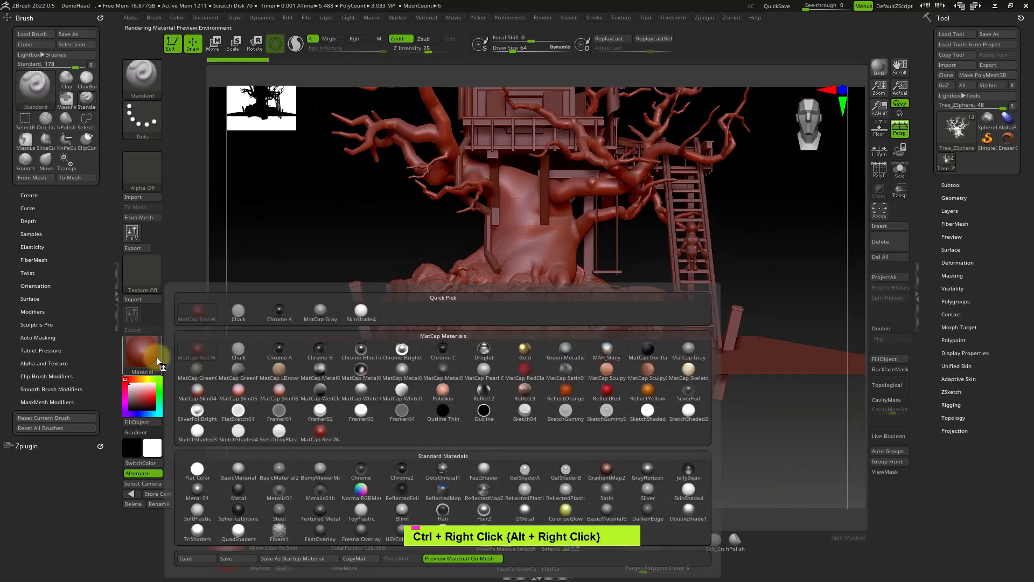
left_click(320, 310)
mouse_move(602, 365)
right_mouse_down("ctrl")
mouse_move(677, 346)
mouse_move(605, 362)
right_mouse_up("ctrl")
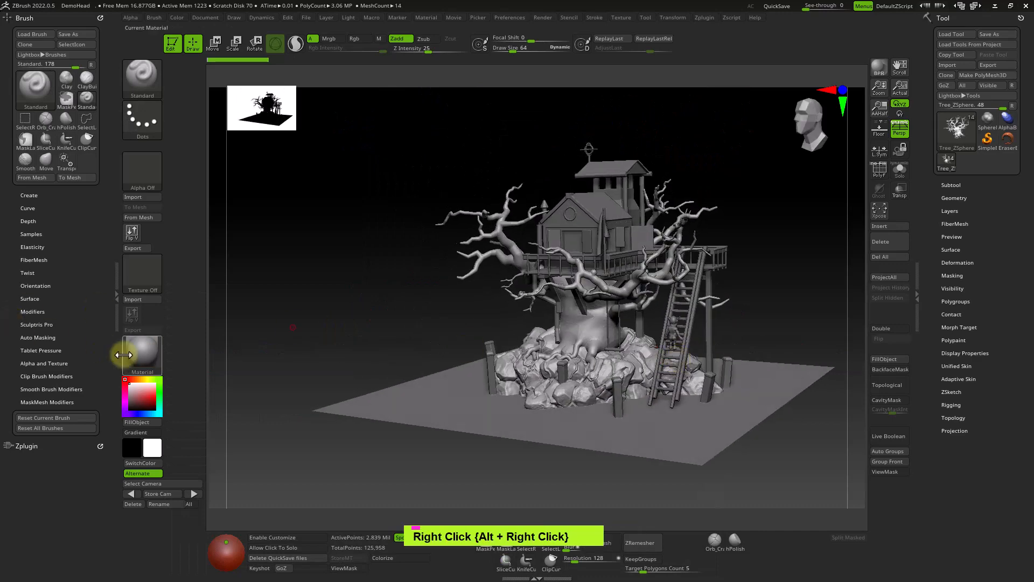
Step: Make the Ground plane the active subtool and turn on its polyframe display
right_click_drag(554, 412, 659, 286, "alt")
left_click(544, 360, "alt")
key("shift+f")
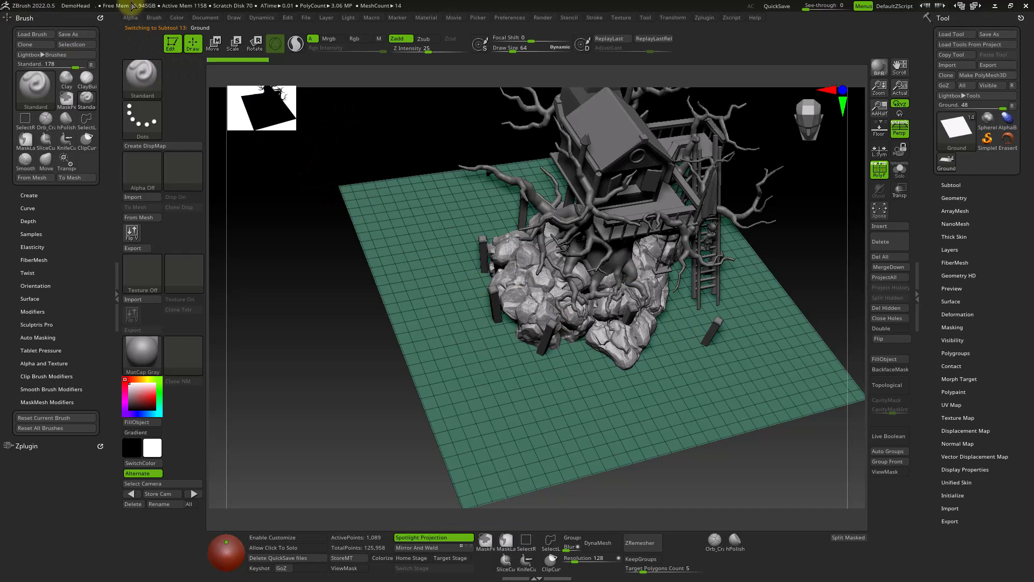
Step: Load the Class_Brush.zbp brush preset from the _Upload/Brush folder
left_click_drag(151, 16, 163, 30)
left_click(172, 36)
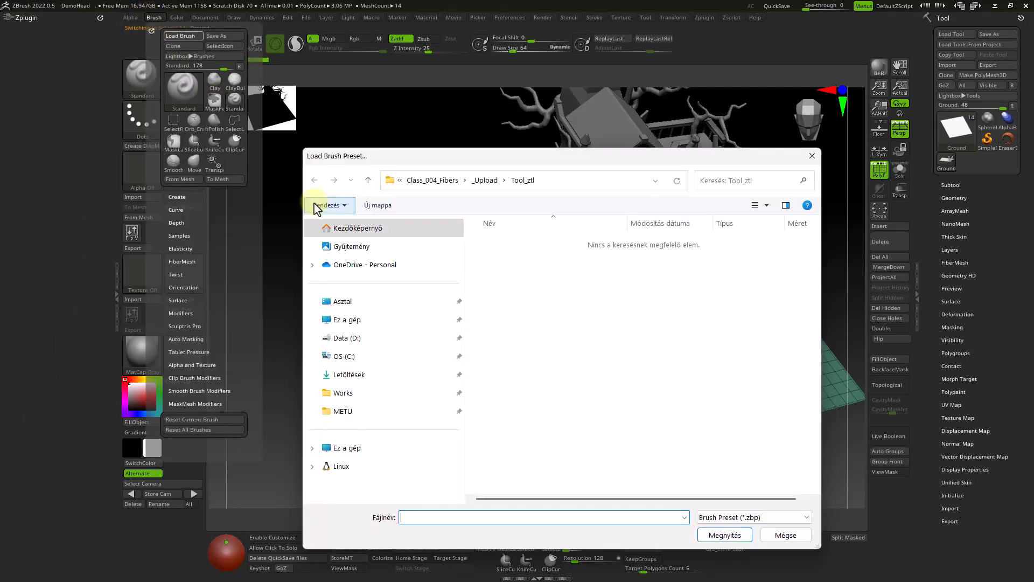
left_click(487, 187)
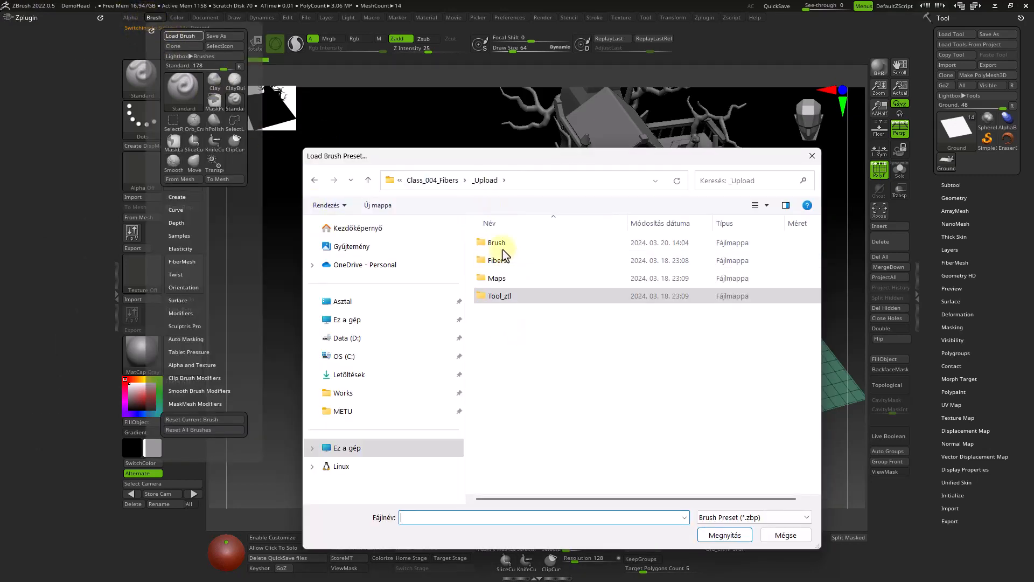
double_click(492, 237)
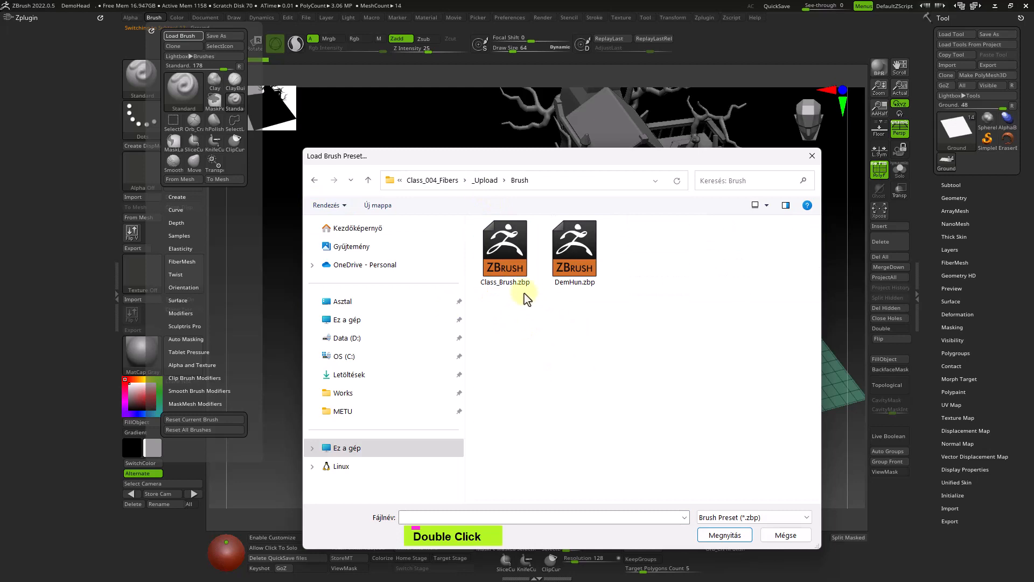
double_click(507, 253)
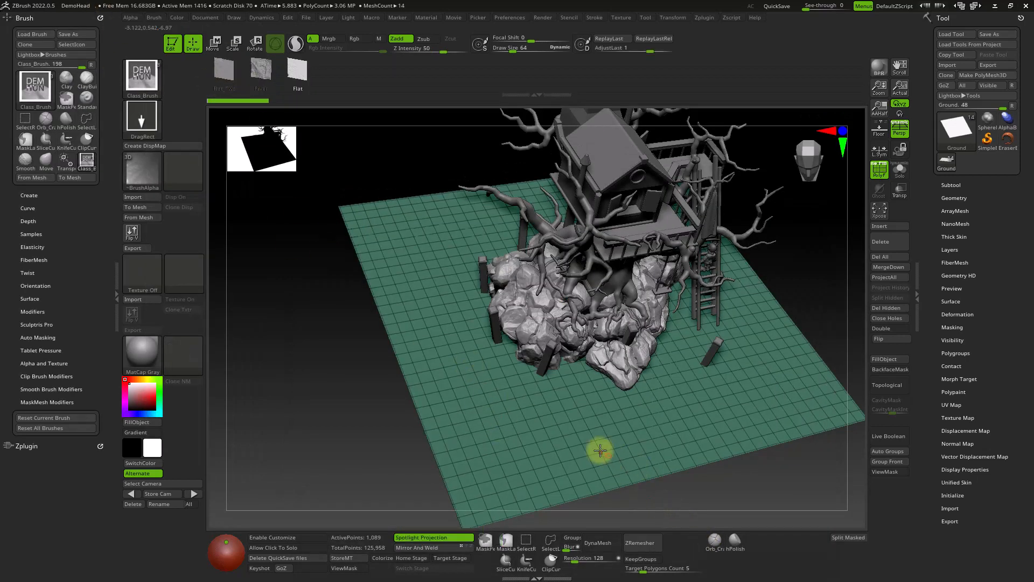
Step: Set the custom brush's draw size to 1000 and undo the last changes to the Ground
left_click(575, 392, "alt")
key("s")
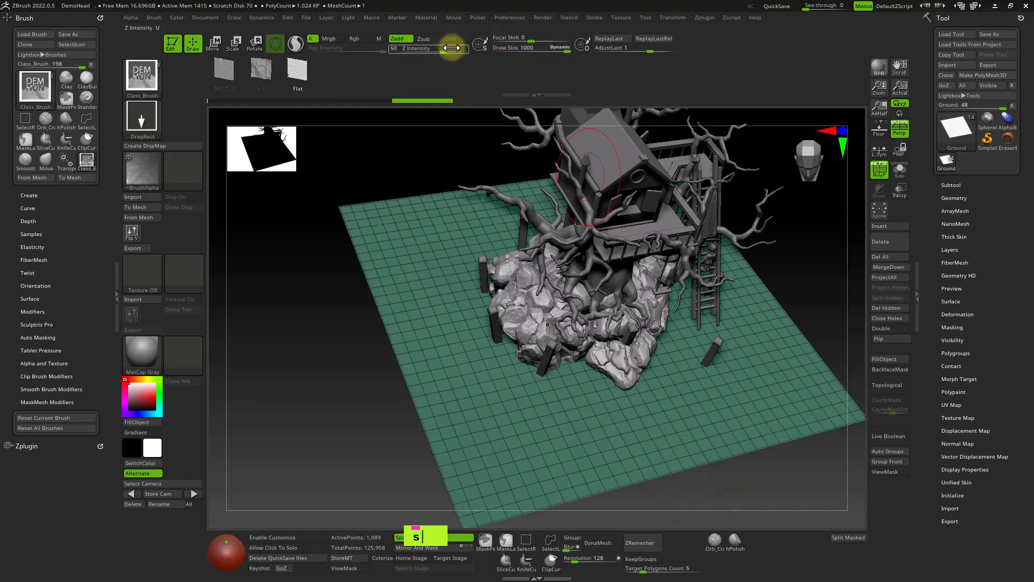
right_click_drag(471, 325, 442, 323)
right_click_drag(558, 373, 549, 418, "alt")
right_click_drag(575, 376, 572, 405, "ctrl")
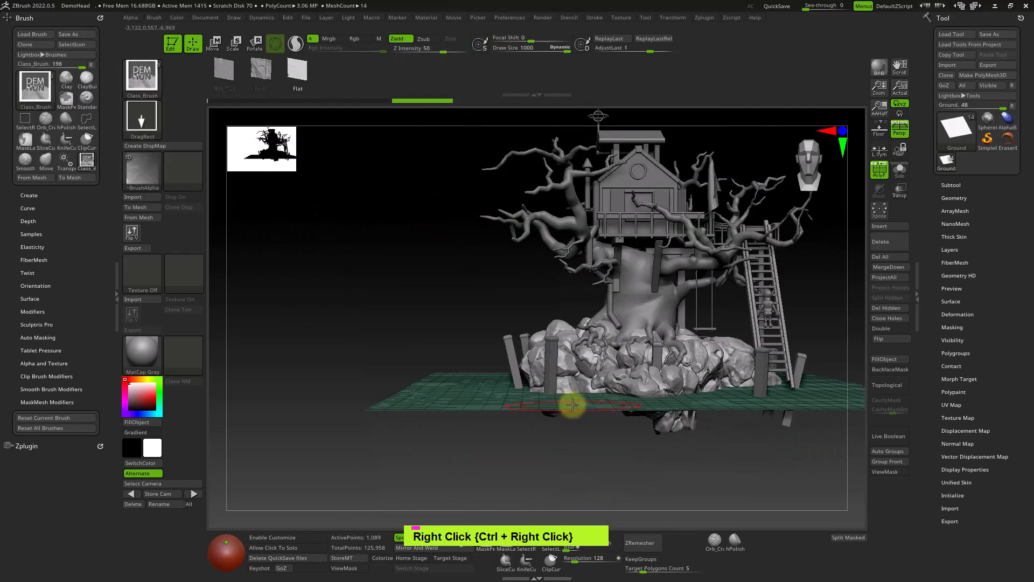
key("alt")
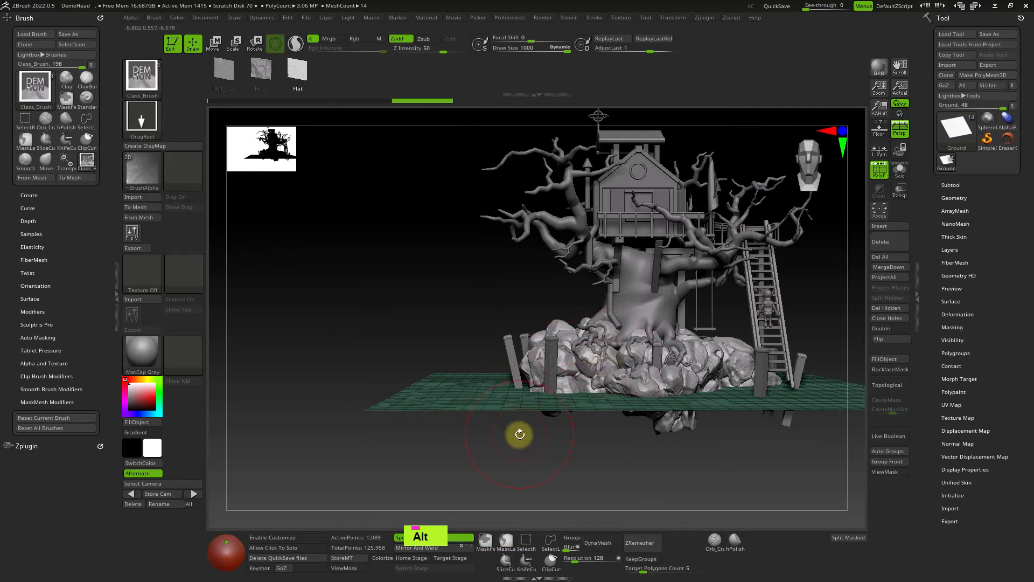
key("ctrl+z")
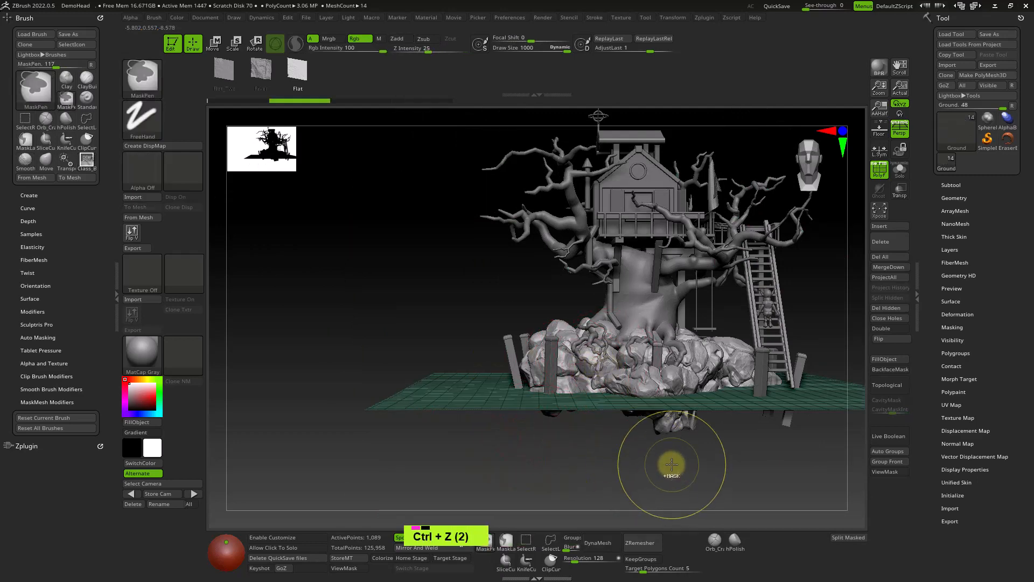
right_click_drag(669, 461, 591, 296, "alt")
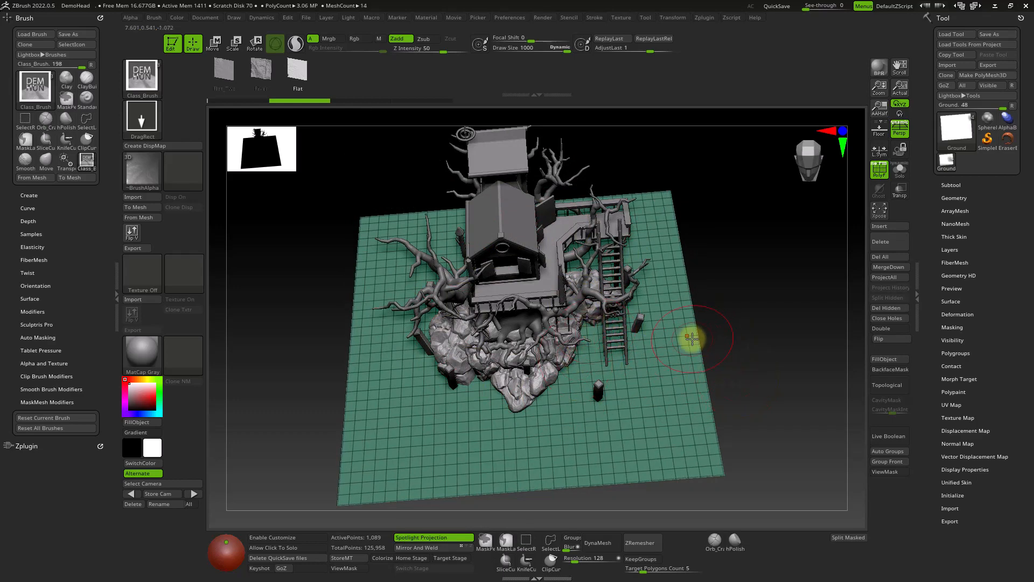
Step: Subdivide the Ground plane once and delete its lower subdivision level
left_click(956, 199)
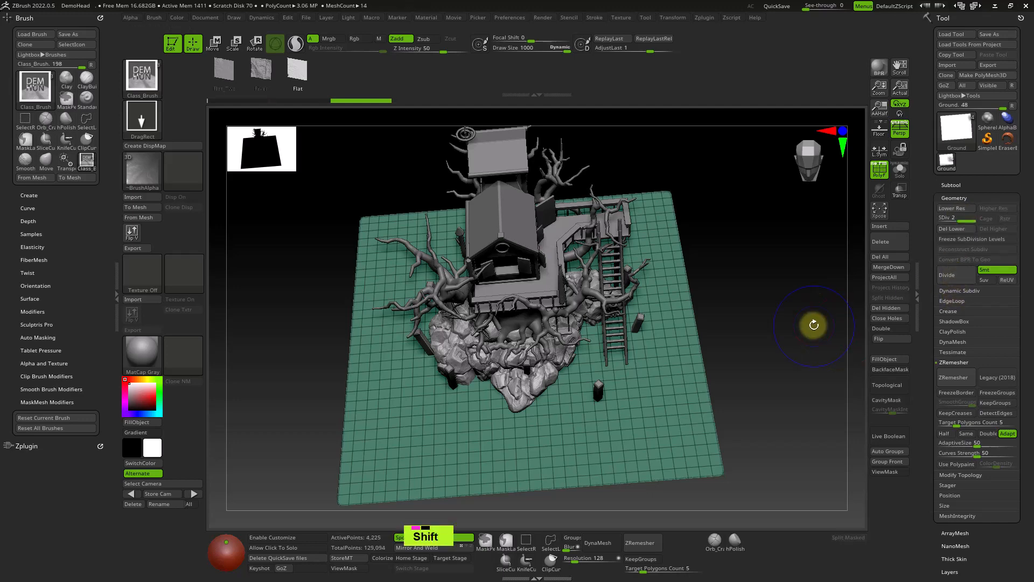
mouse_move(704, 353)
right_mouse_down("ctrl")
mouse_move(724, 345)
mouse_move(750, 296)
right_mouse_up("ctrl")
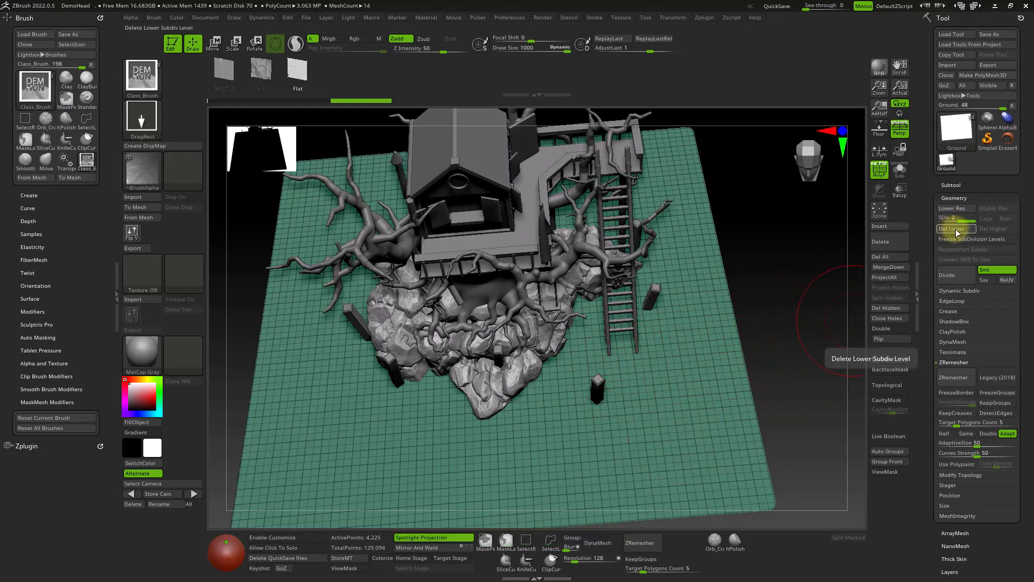
left_click(942, 232)
right_click_drag(760, 358, 741, 340, "ctrl")
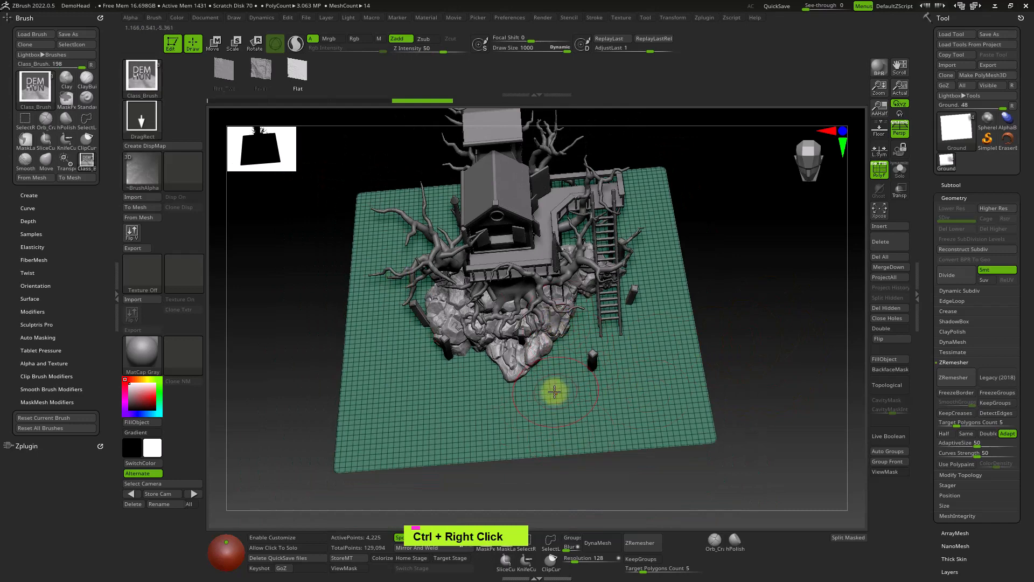
Step: Paint a soft mask on the Ground all around the rocks, tree and ladder
left_click(438, 350, "ctrl")
left_click(566, 365, "ctrl")
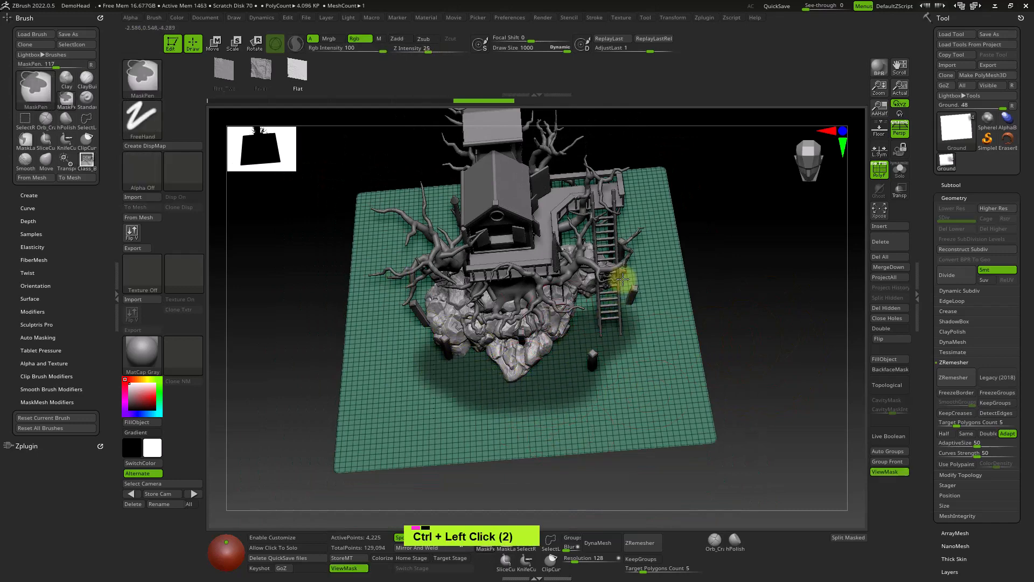
right_click_drag(605, 247, 445, 377)
mouse_move(445, 377)
left_mouse_down("ctrl")
mouse_move(454, 231)
mouse_move(503, 217)
left_mouse_up("ctrl")
right_click_drag(503, 217, 460, 204, "ctrl")
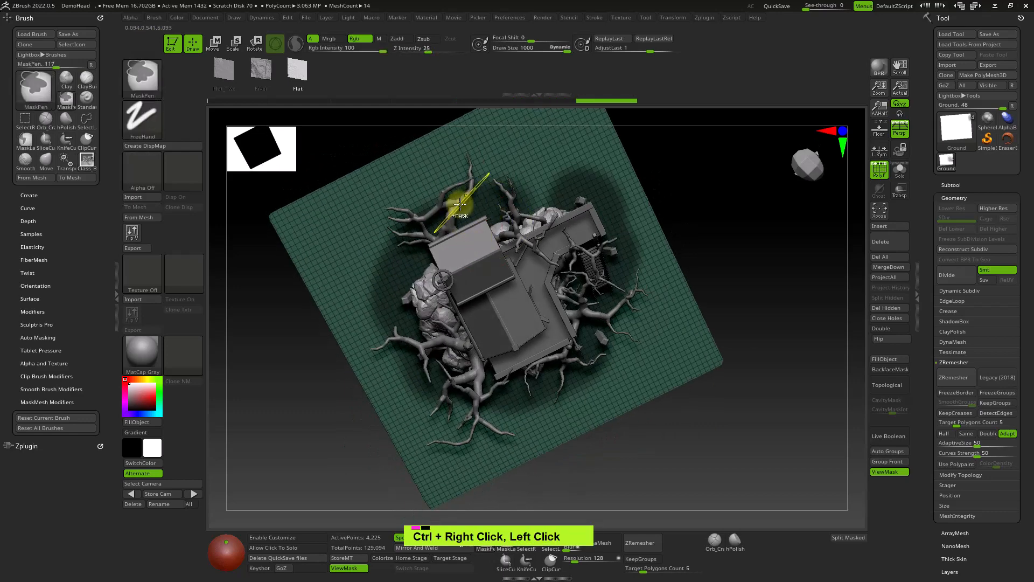
mouse_move(460, 203)
left_mouse_down("ctrl")
mouse_move(558, 196)
mouse_move(424, 216)
mouse_move(473, 197)
mouse_move(429, 208)
left_mouse_up("ctrl")
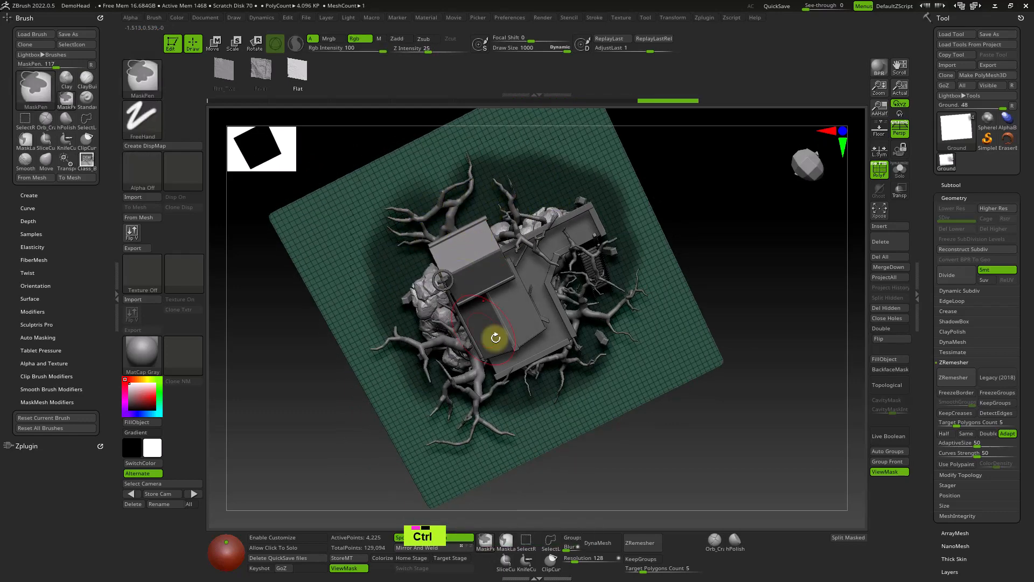
right_click_drag(495, 338, 778, 432)
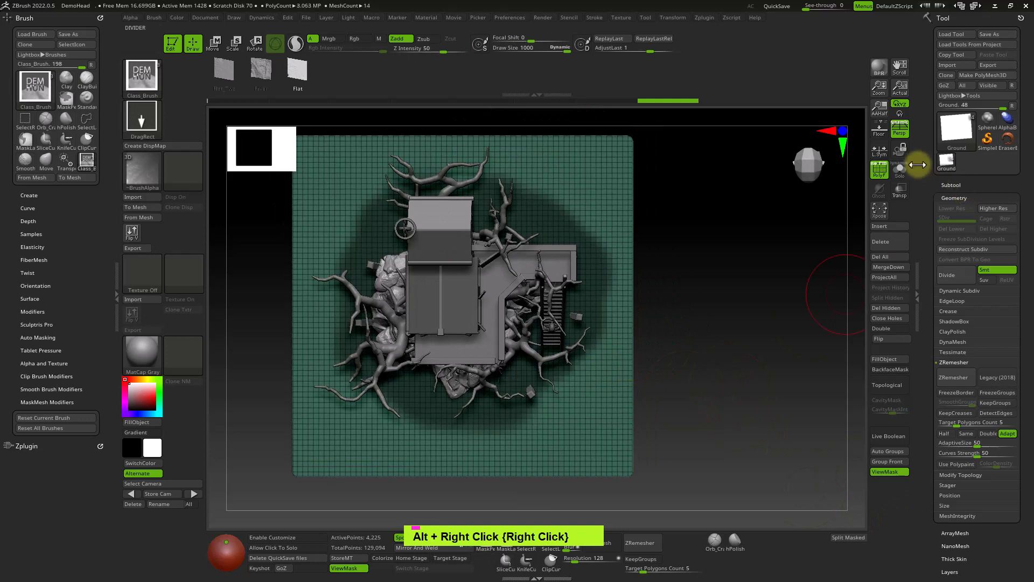
Step: Isolate the Ground with Solo and paint its mask into one solid, rounded area reaching the plane's side edges
left_click(900, 170)
right_click_drag(714, 322, 774, 309, "alt")
mouse_move(527, 224)
left_mouse_down("ctrl")
mouse_move(519, 258)
mouse_move(471, 284)
mouse_move(510, 328)
mouse_move(551, 250)
left_mouse_up("ctrl")
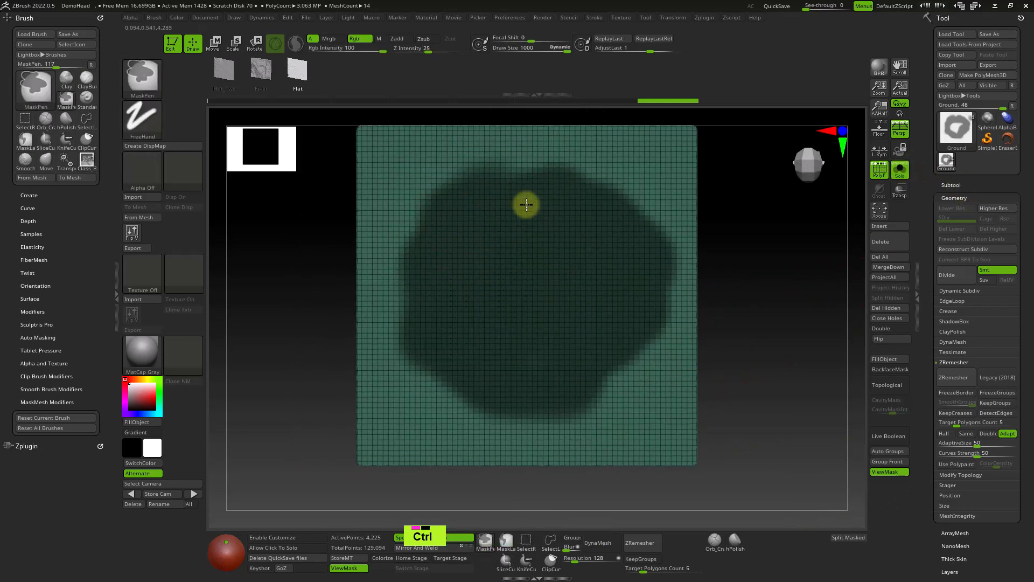
mouse_move(526, 204)
left_mouse_down("ctrl")
mouse_move(432, 241)
mouse_move(446, 344)
mouse_move(436, 215)
mouse_move(567, 210)
left_mouse_up("ctrl")
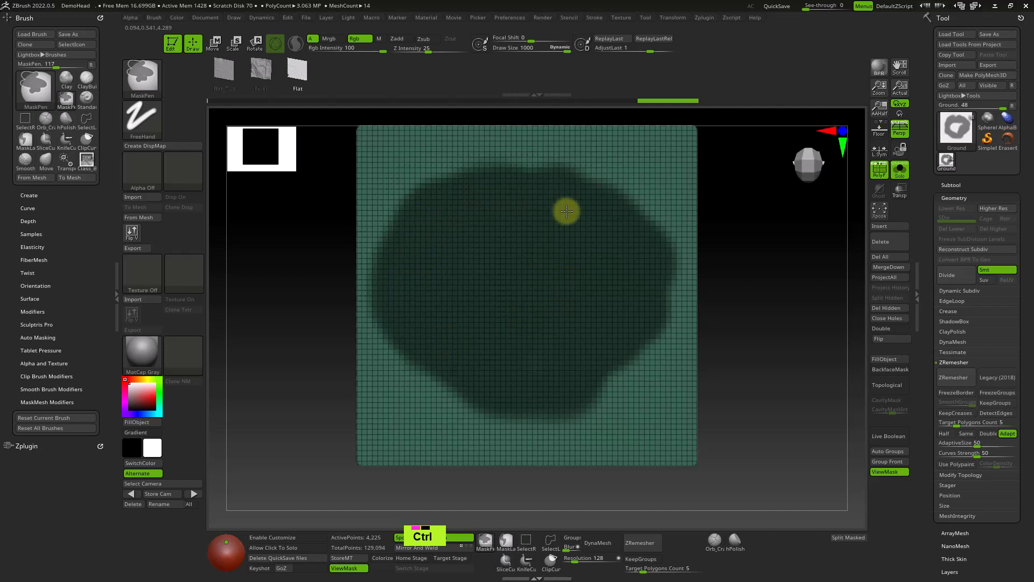
mouse_move(420, 276)
left_mouse_down("ctrl")
mouse_move(461, 376)
mouse_move(450, 377)
mouse_move(628, 355)
mouse_move(654, 257)
left_mouse_up("ctrl")
key("ctrl+z")
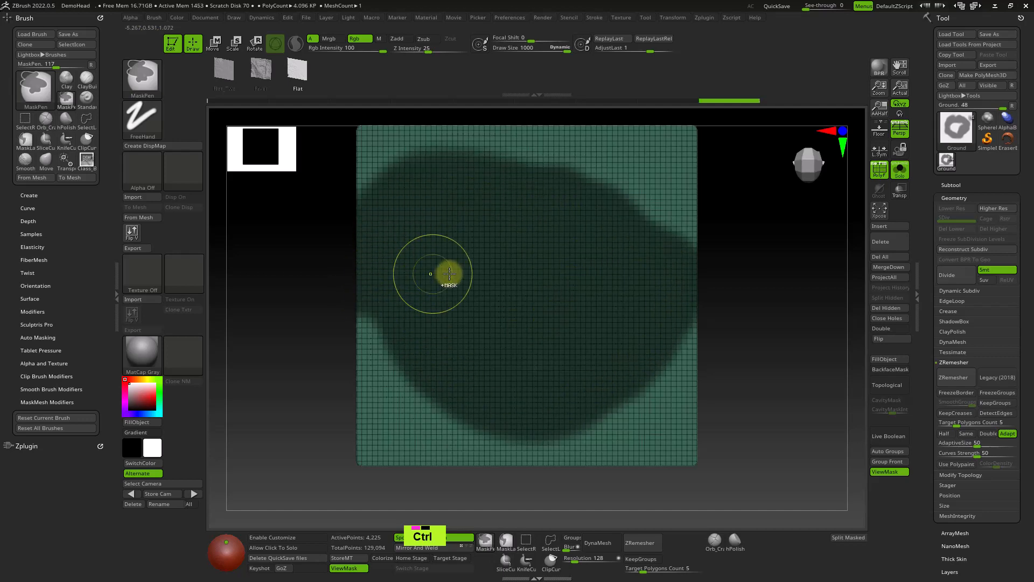
key("ctrl+z")
mouse_move(555, 290)
left_mouse_down("ctrl")
mouse_move(544, 275)
mouse_move(490, 270)
mouse_move(418, 224)
mouse_move(558, 309)
mouse_move(605, 357)
mouse_move(592, 214)
mouse_move(557, 363)
mouse_move(381, 293)
mouse_move(496, 370)
mouse_move(679, 434)
mouse_move(555, 444)
left_mouse_up("ctrl")
mouse_move(496, 374)
left_mouse_down("ctrl")
mouse_move(642, 386)
mouse_move(427, 350)
mouse_move(577, 370)
left_mouse_up("ctrl")
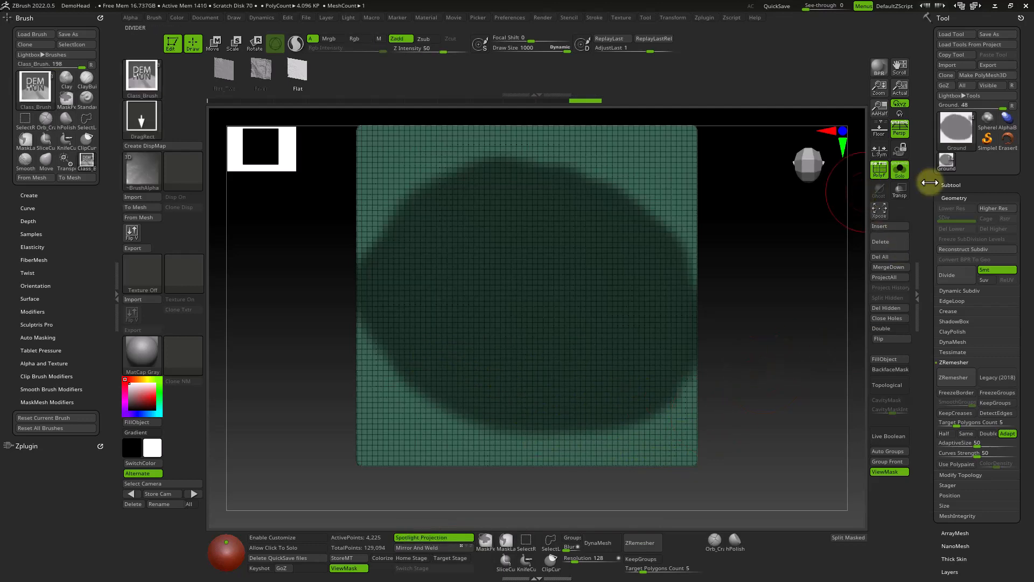
Step: Split the Ground's unmasked points into a separate subtool
left_click(961, 184)
left_click_drag(931, 508, 932, 422)
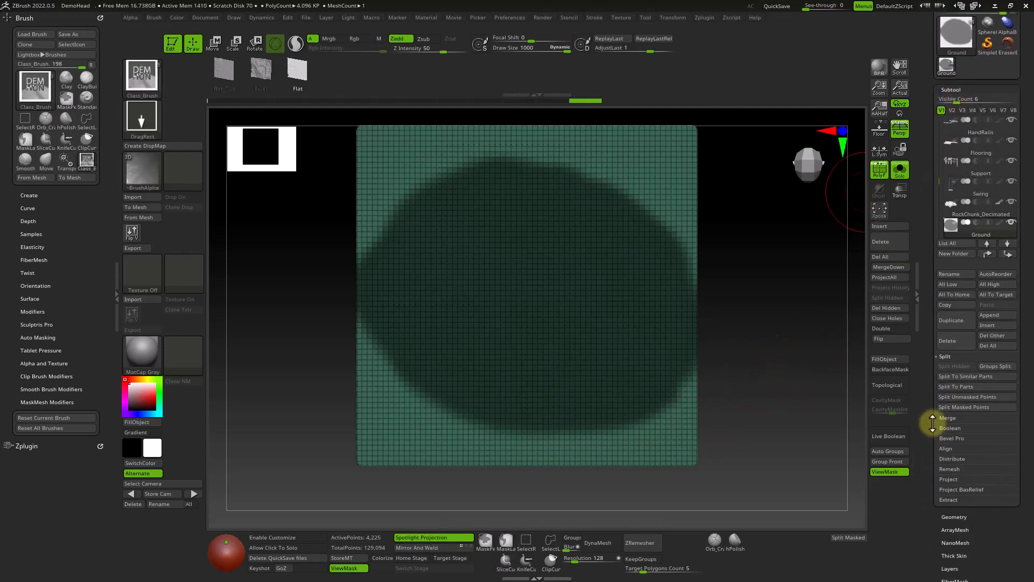
left_click(980, 397)
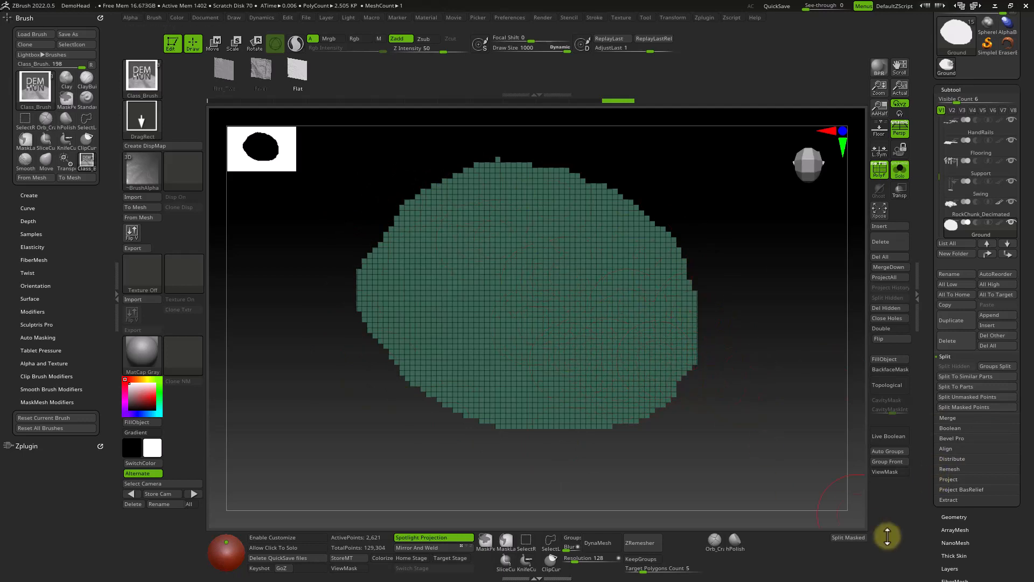
Step: Try to smooth the jagged outline of the rounded Ground patch with the Polish Crisp Edges deformation
left_click_drag(925, 530, 928, 383)
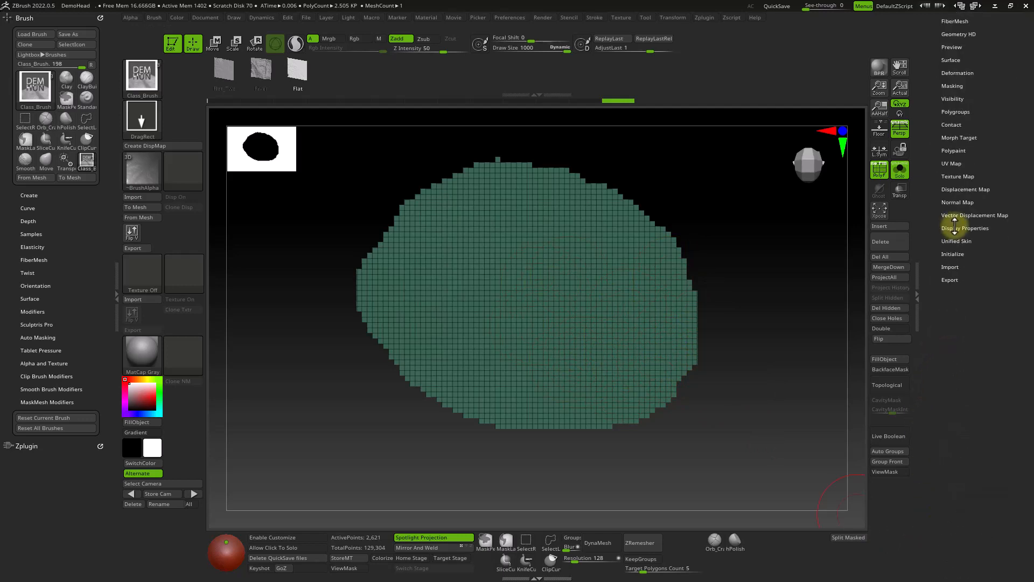
left_click(959, 73)
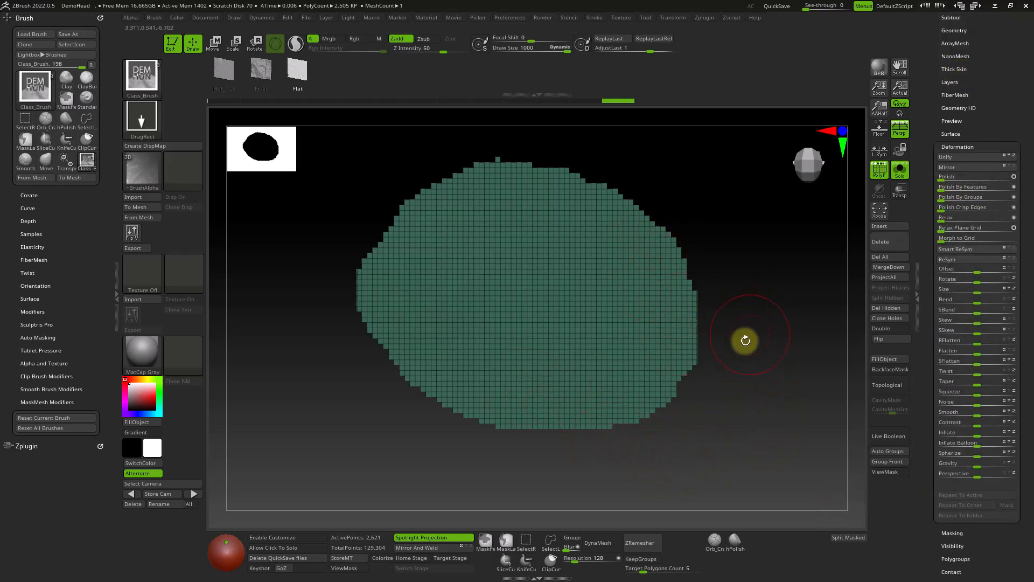
right_click_drag(739, 270, 338, 395, "ctrl")
mouse_move(583, 323)
right_mouse_down("alt")
mouse_move(464, 438)
mouse_move(497, 390)
mouse_move(609, 402)
mouse_move(610, 378)
right_mouse_up("alt")
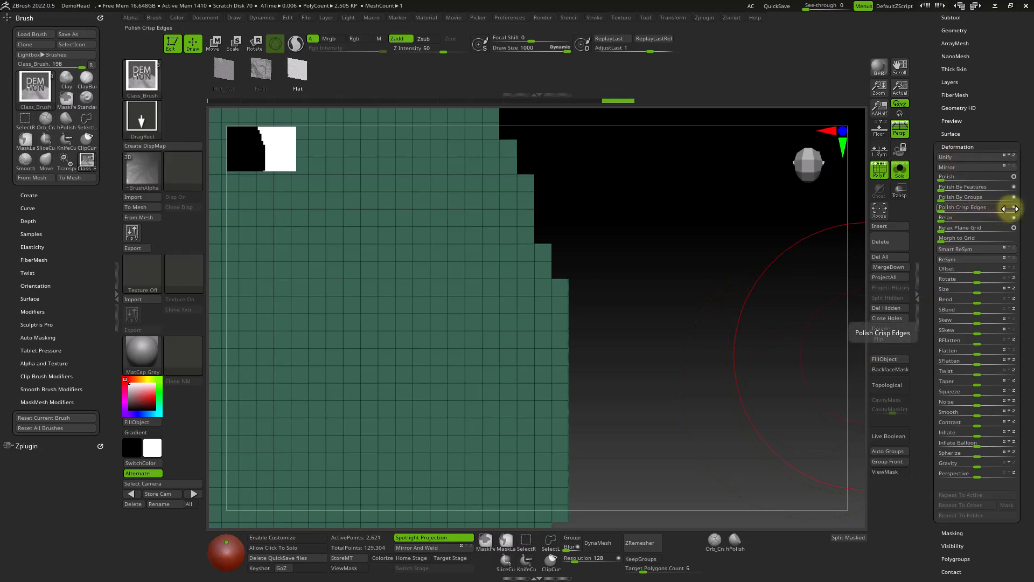
mouse_move(1016, 212)
left_mouse_down()
mouse_move(946, 210)
mouse_move(995, 211)
left_mouse_up()
right_click_drag(711, 330, 445, 297, "ctrl")
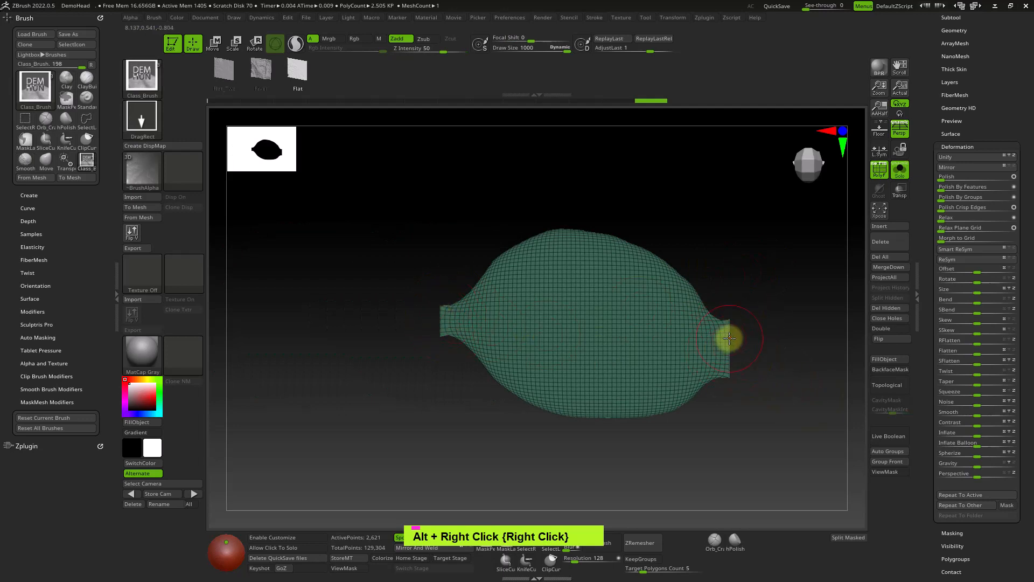
key("ctrl+z")
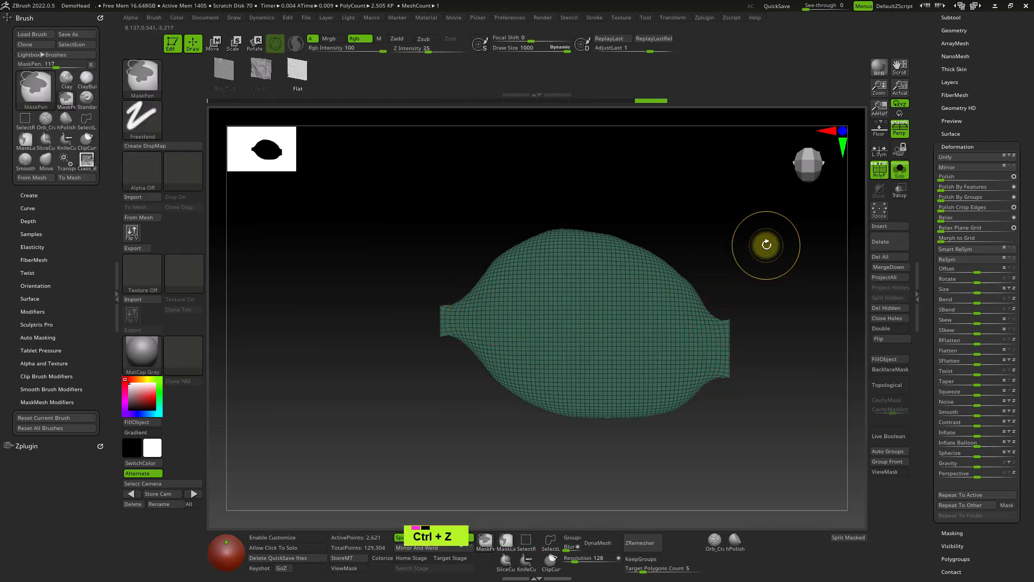
Step: Try a stronger Polish Crisp Edges pass on the Ground patch after checking the Geometry crease options, and undo it
left_click_drag(920, 126, 923, 282)
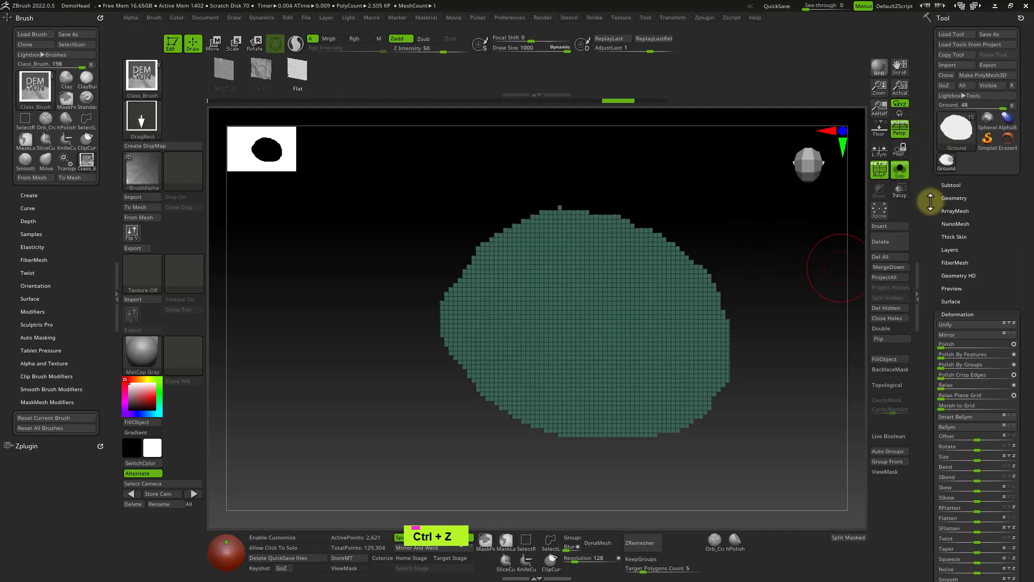
left_click(947, 200)
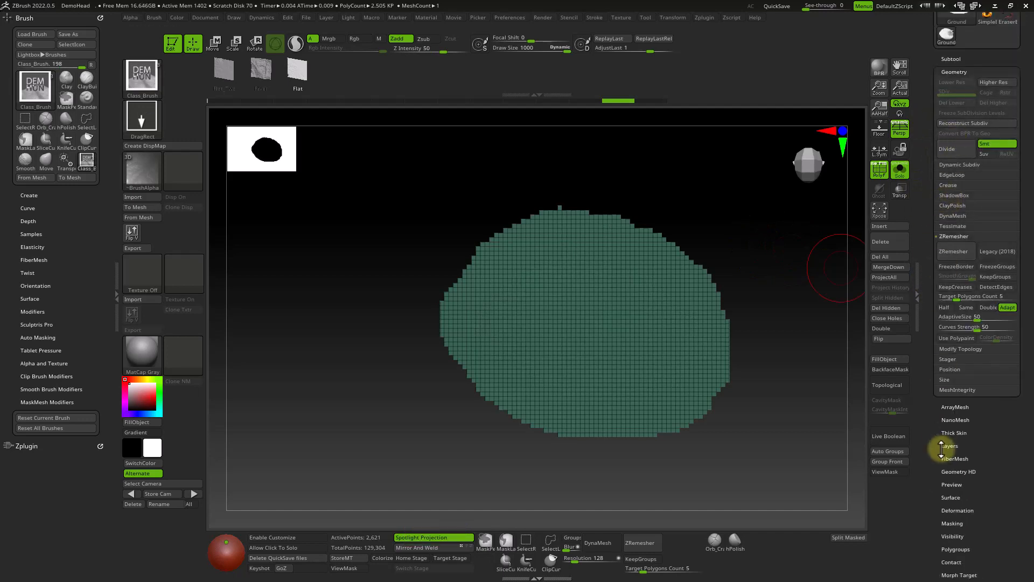
left_click(949, 185)
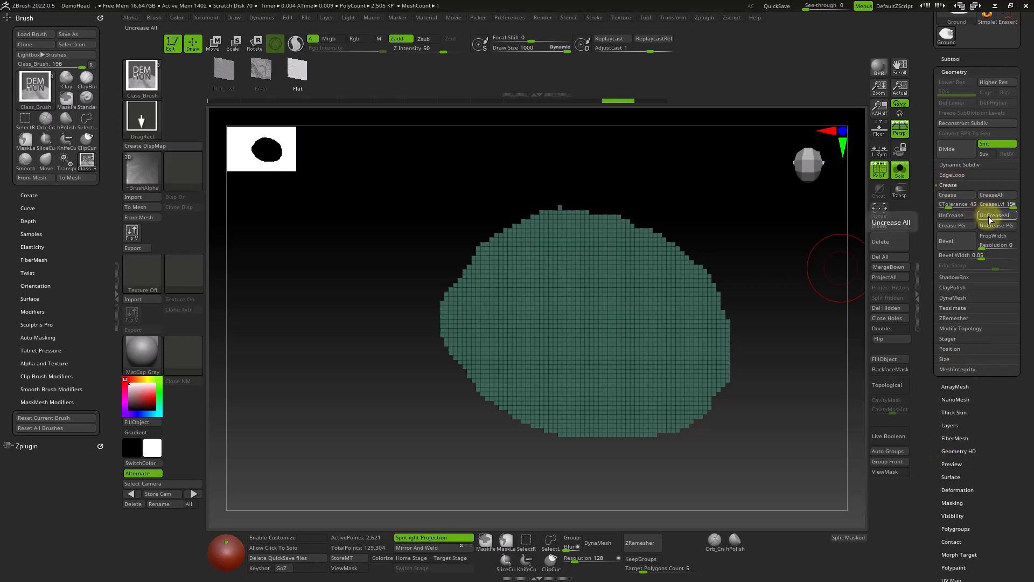
left_click_drag(928, 347, 950, 345)
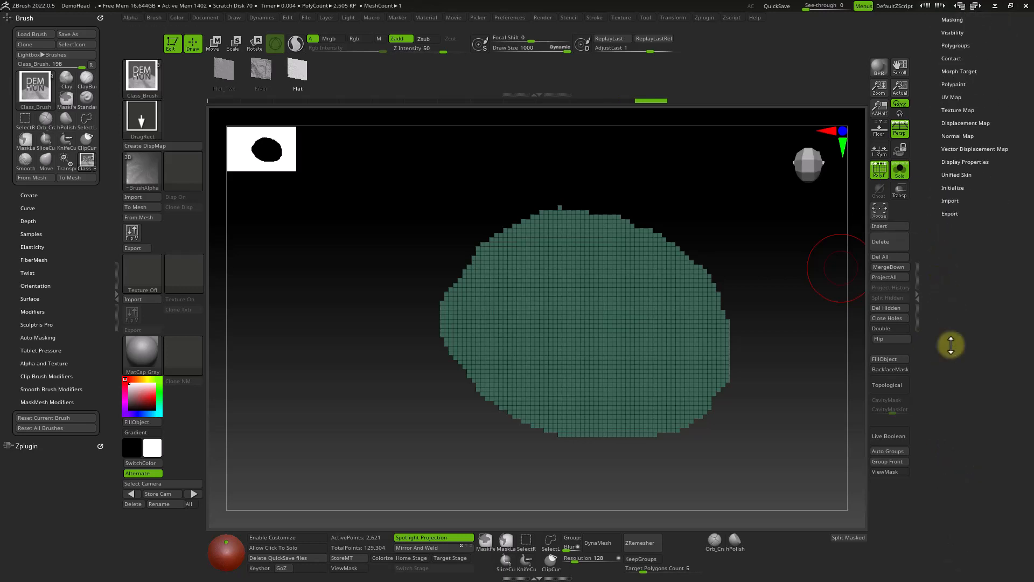
left_click(950, 70)
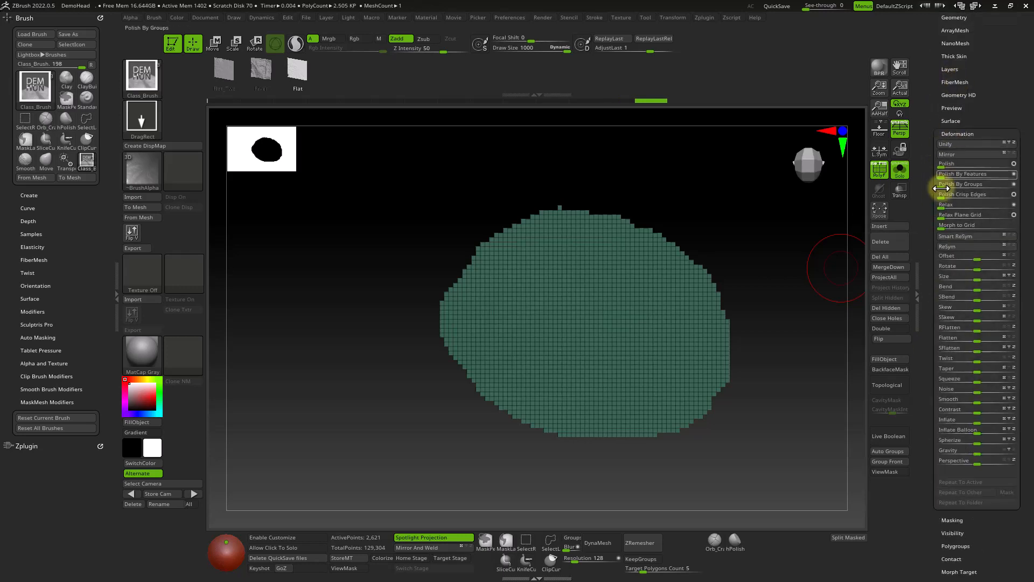
left_click_drag(943, 198, 981, 200)
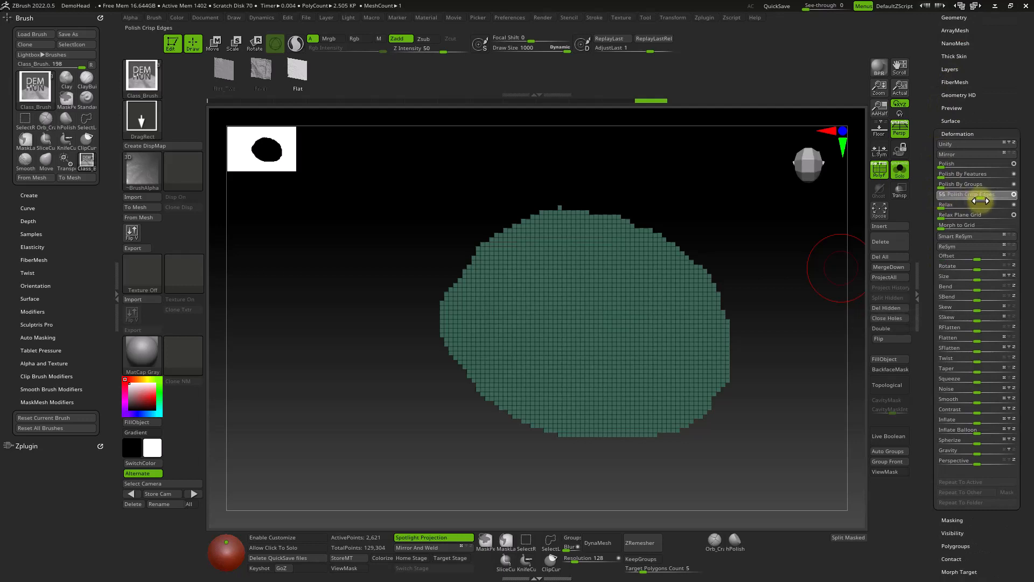
key("ctrl+z")
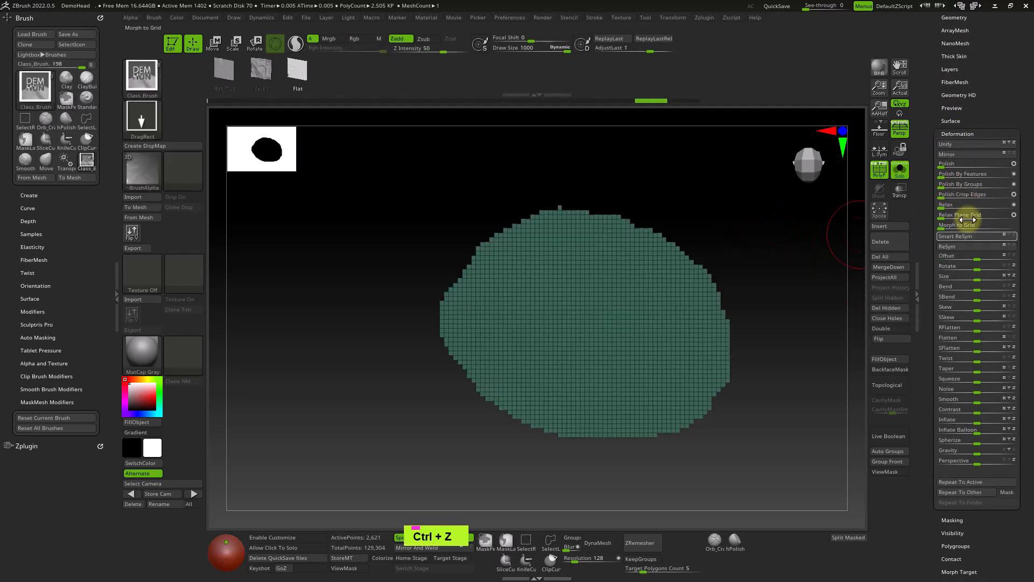
Step: Smooth the jagged outline of the Ground patch with two light Polish Crisp Edges passes
left_click_drag(947, 193, 951, 196)
right_click_drag(750, 347, 824, 328, "ctrl")
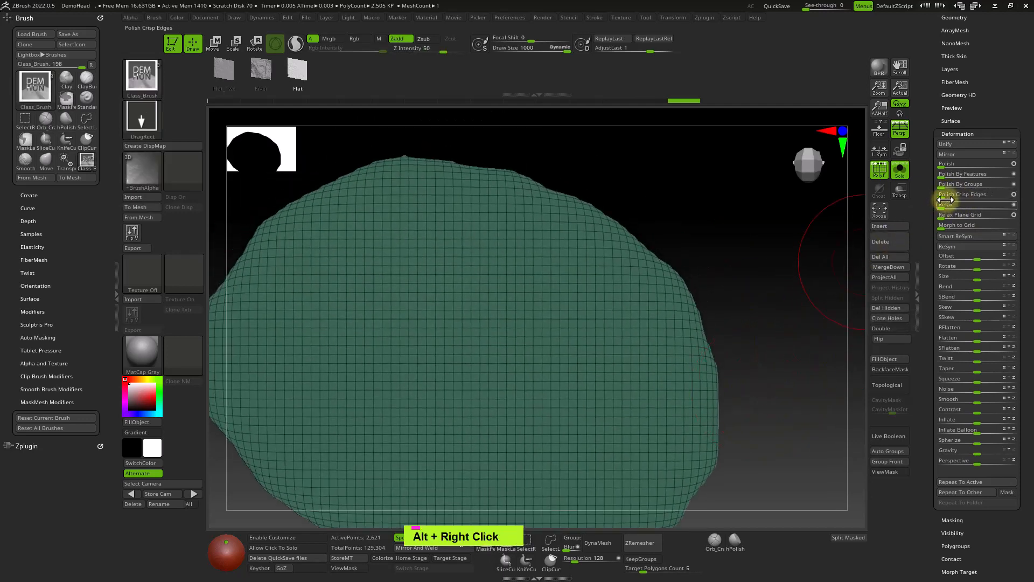
left_click_drag(948, 197, 949, 197)
right_click_drag(671, 291, 662, 262, "ctrl")
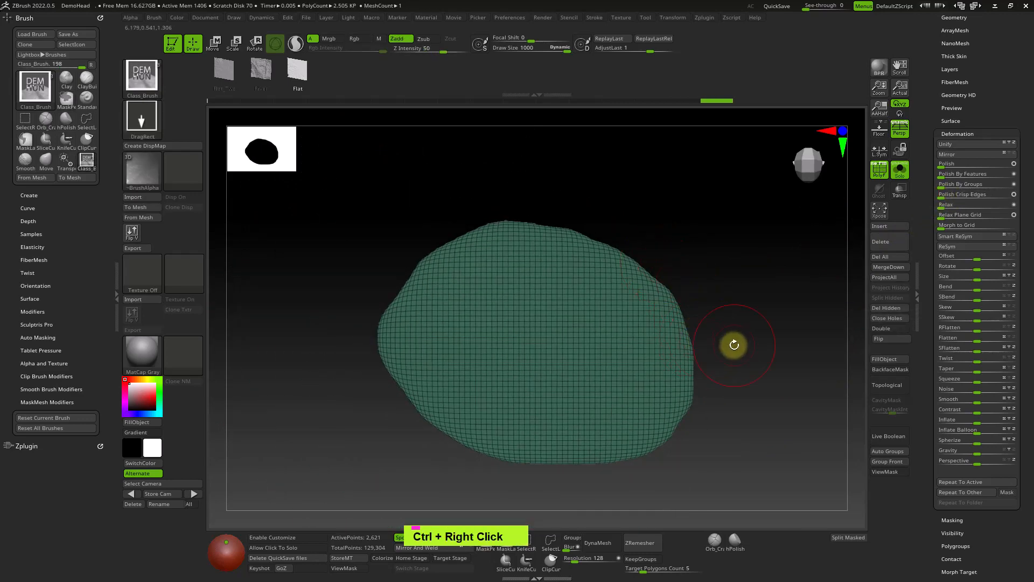
Step: Turn off Solo and uniformly scale up the rounded Ground patch until it overlaps the cut edge of the surrounding plane
left_click(901, 172)
right_click_drag(747, 370, 750, 340)
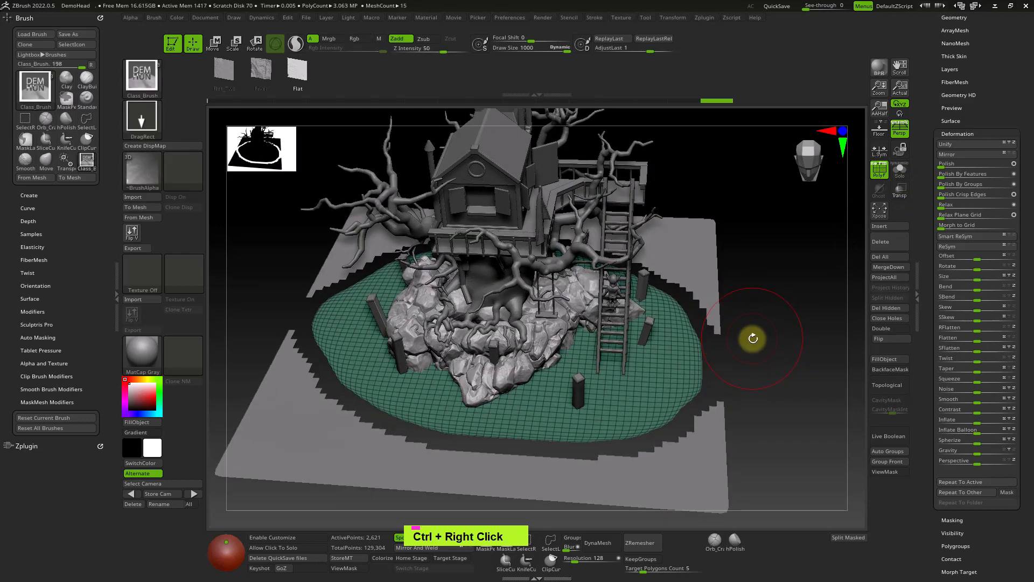
key("w")
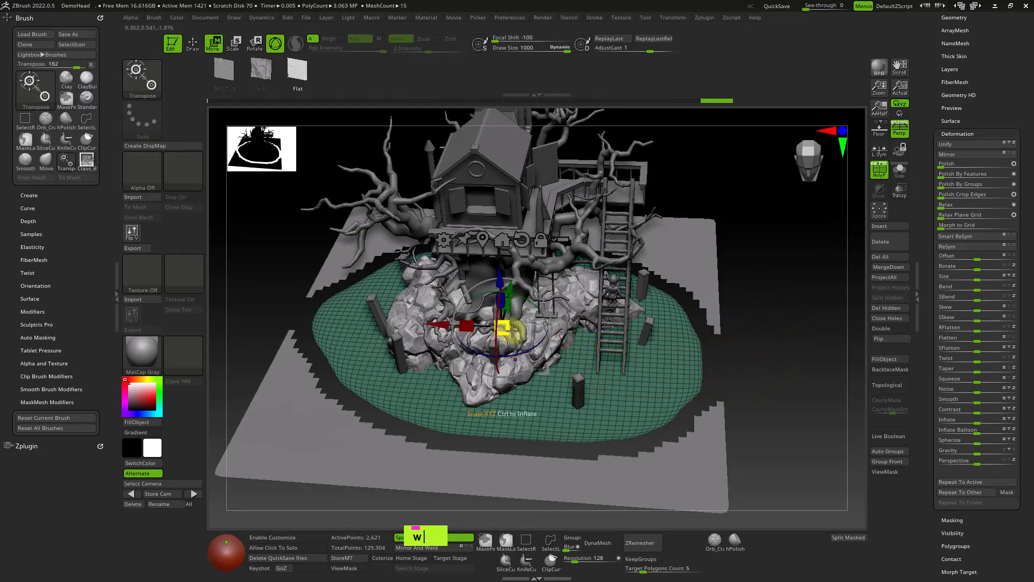
left_click_drag(519, 320, 542, 264)
right_click_drag(780, 354, 733, 407, "ctrl")
Step: Select the leftover outer ground plane and delete its subtool
left_click(614, 426, "alt")
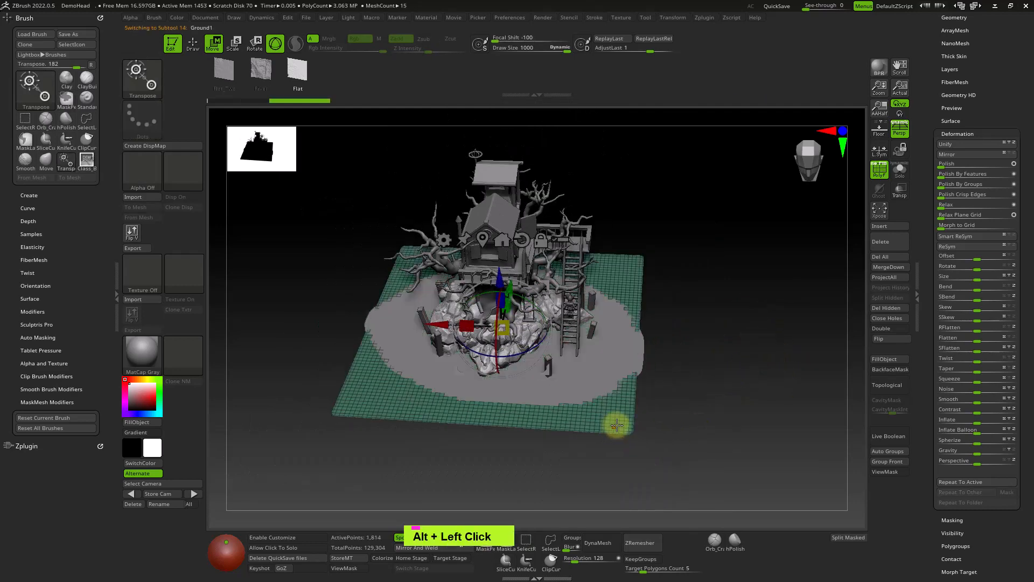
right_click_drag(616, 423, 700, 383)
left_click(896, 245)
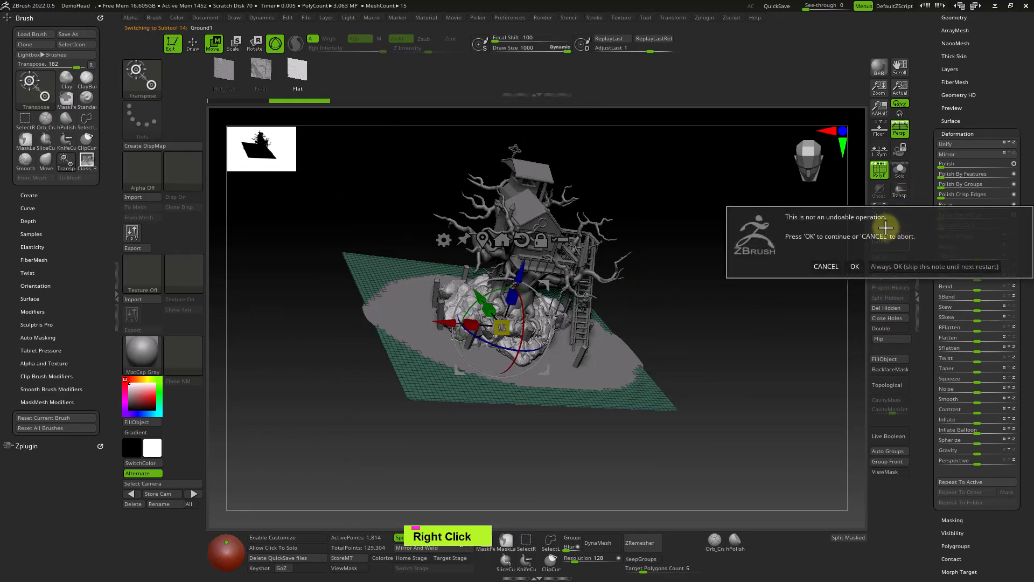
left_click(854, 267)
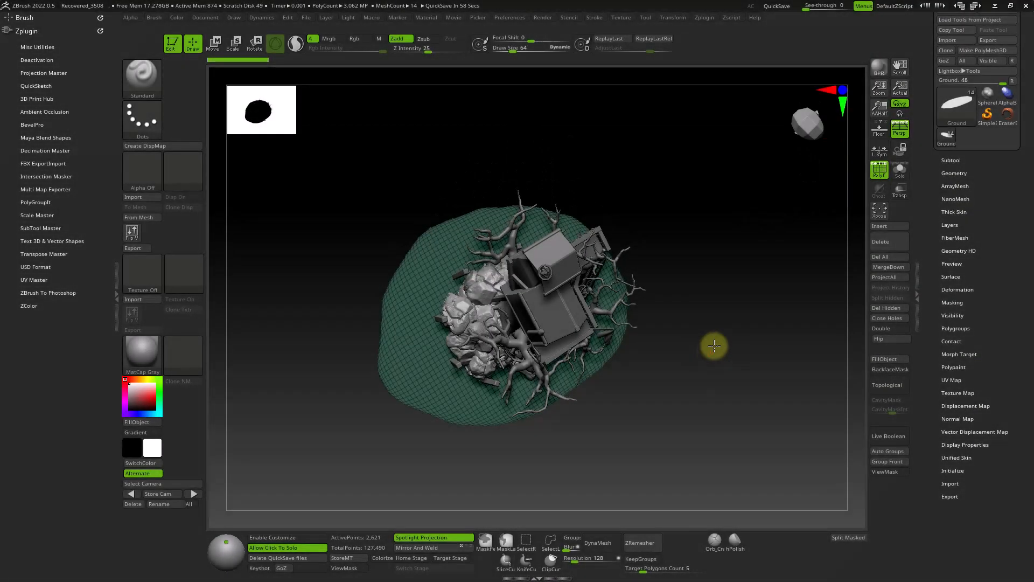
Step: Apply the Deformer transform type to the rounded Ground so a control cage surrounds it
right_click_drag(715, 345, 658, 352)
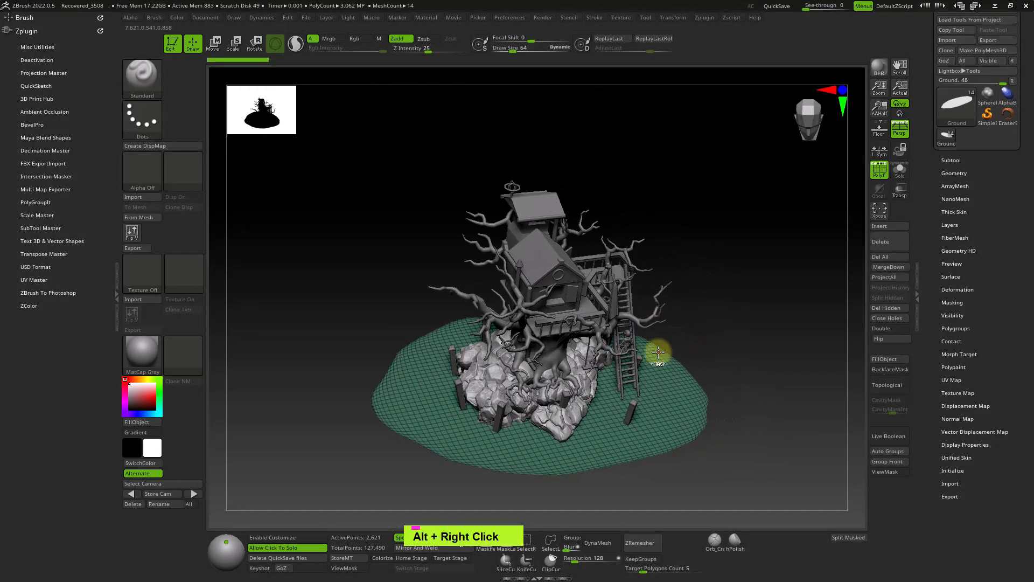
key("w")
right_click_drag(550, 338, 536, 328)
left_click(483, 302)
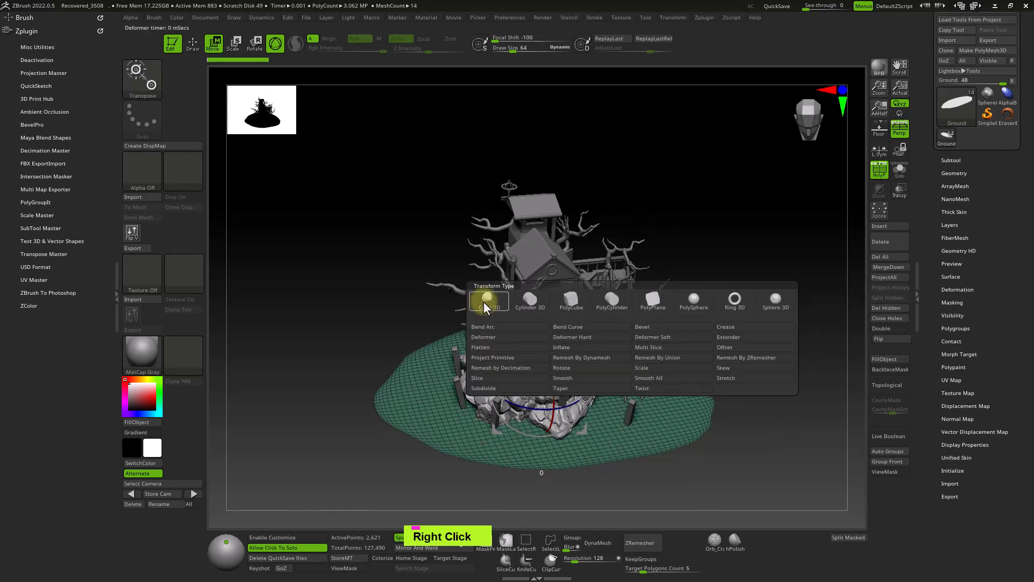
left_click(483, 338)
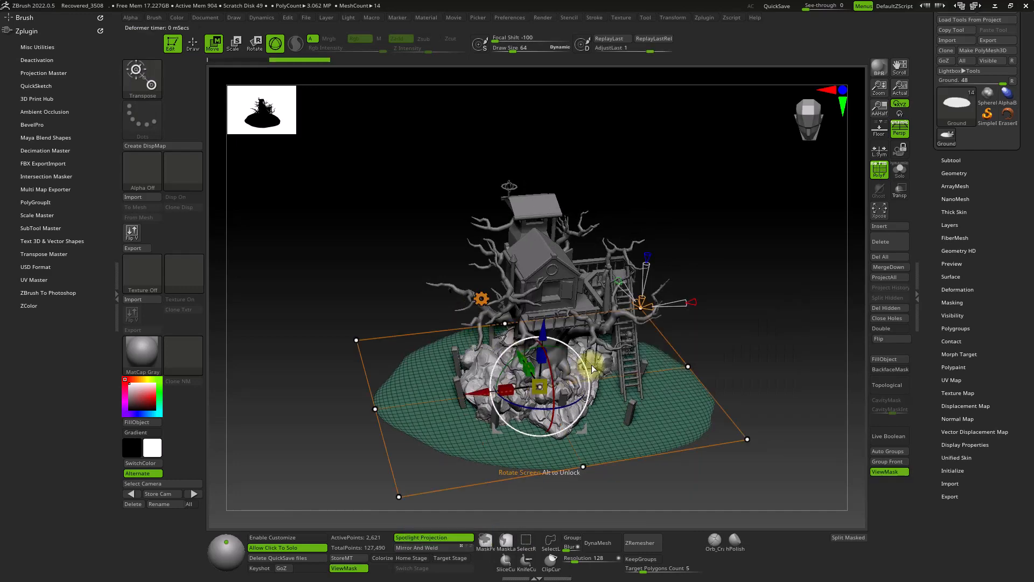
Step: Select points of the Ground's deformer cage and raise its centre point to bend the flat ground into a gentle hill
right_click_drag(700, 377, 861, 383)
key("ctrl+shift")
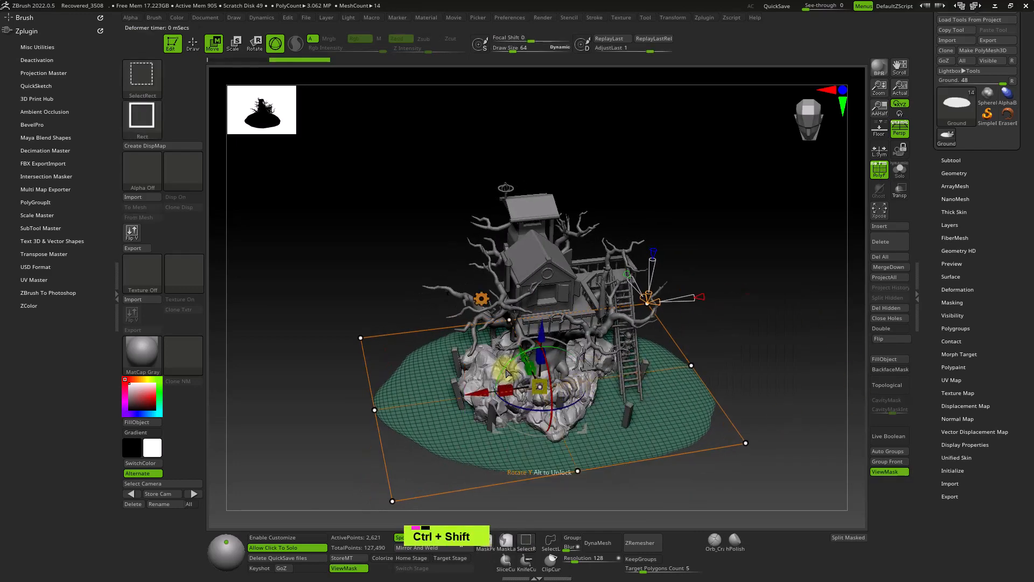
left_click(494, 351, "ctrl+alt")
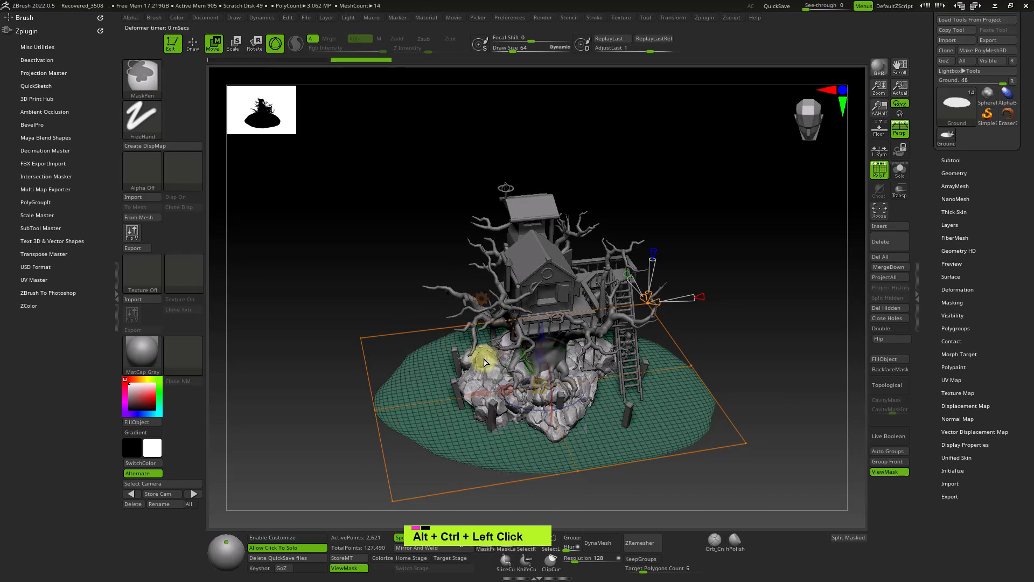
left_click(619, 430, "ctrl+alt")
right_click_drag(619, 429, 573, 378)
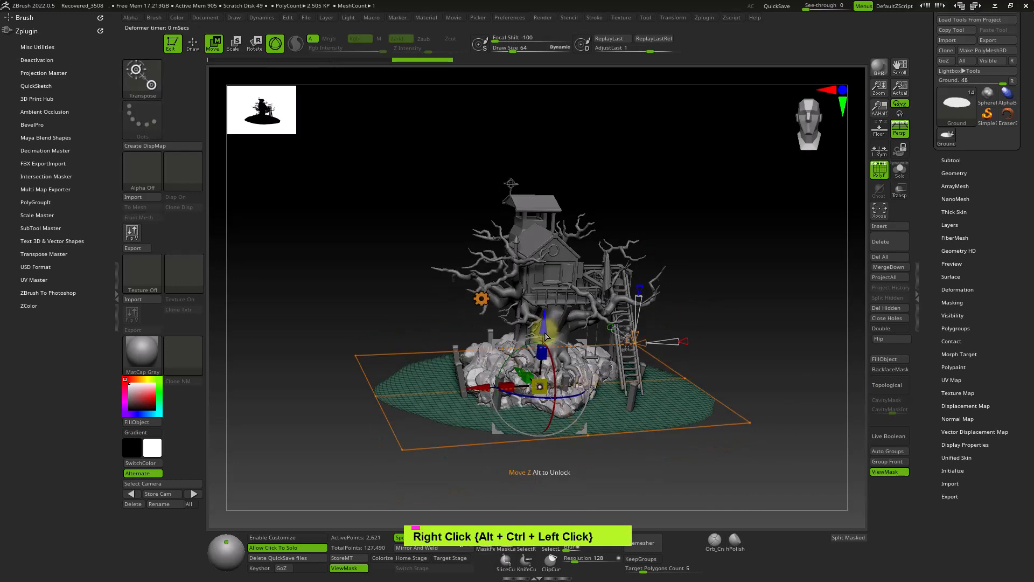
right_click_drag(629, 289, 692, 359)
key("Caps_Lock")
key("Caps_Lock")
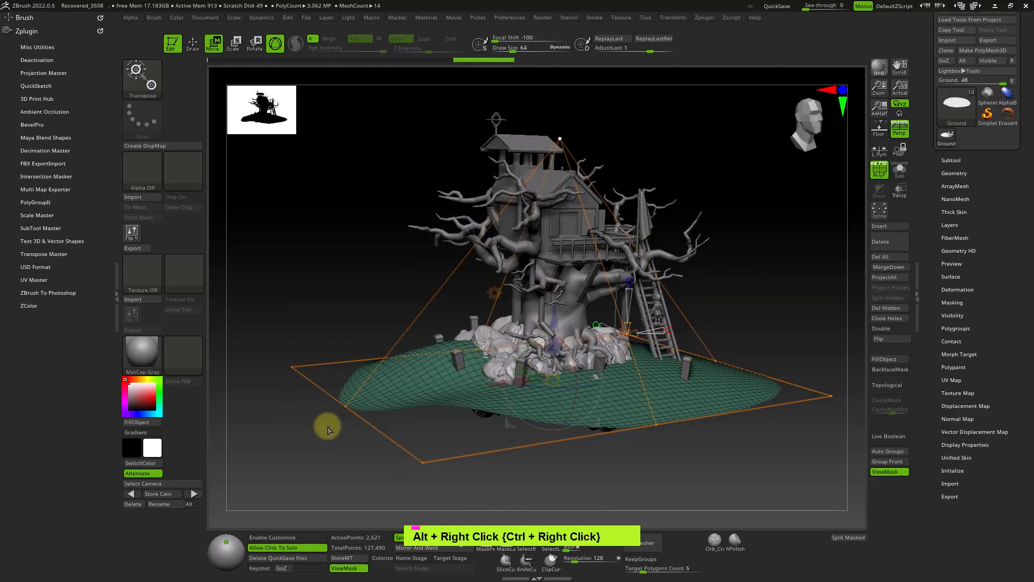
Step: Deselect all deformer cage points, select only the midpoint of the cage's left edge, and raise it slightly
key("ctrl")
left_click(321, 425, "ctrl")
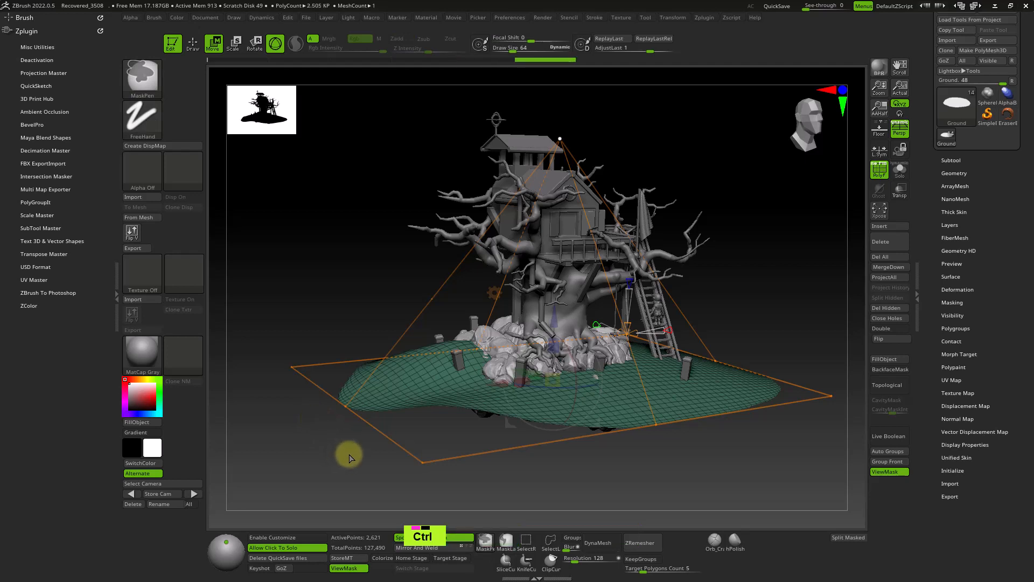
left_click(323, 446, "ctrl+alt")
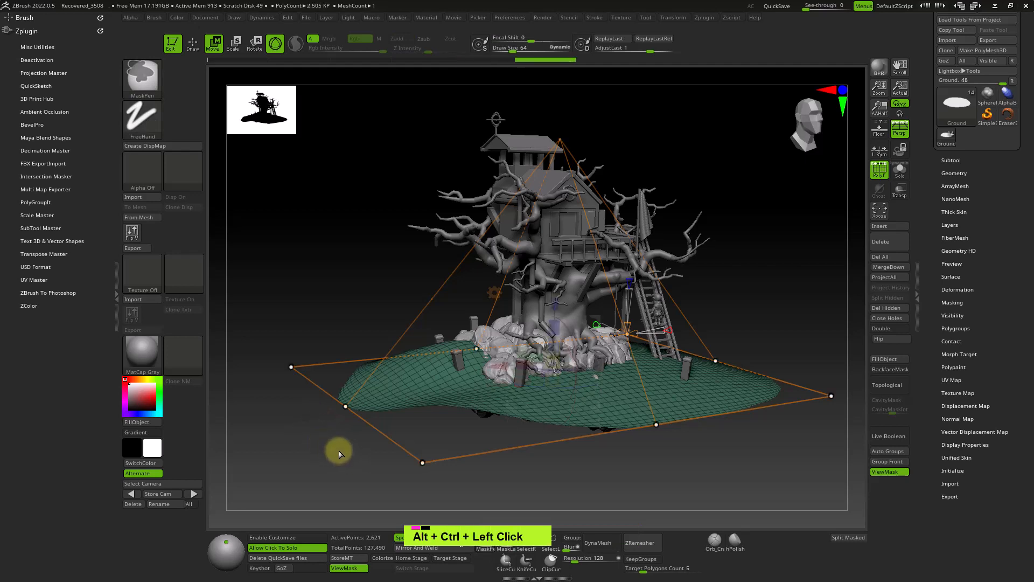
left_click(350, 469, "ctrl+alt")
left_click(338, 459, "ctrl+alt")
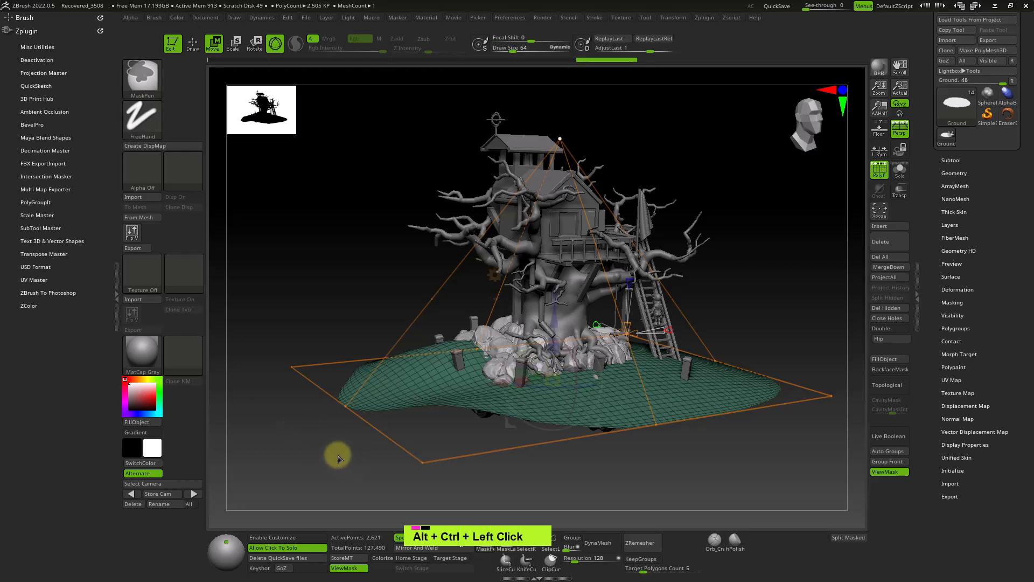
left_click(338, 458, "ctrl+alt")
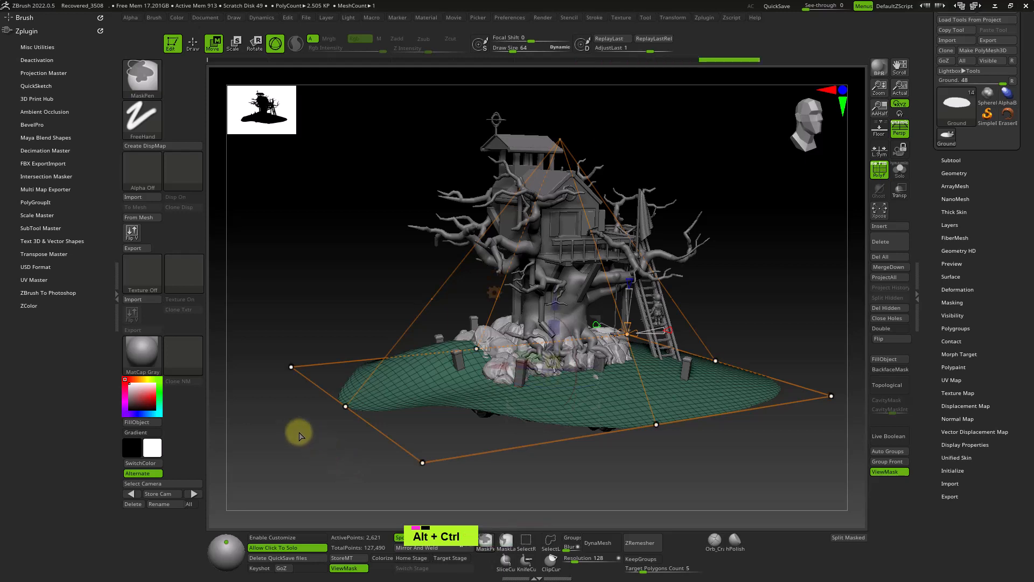
left_click(323, 458, "ctrl+alt")
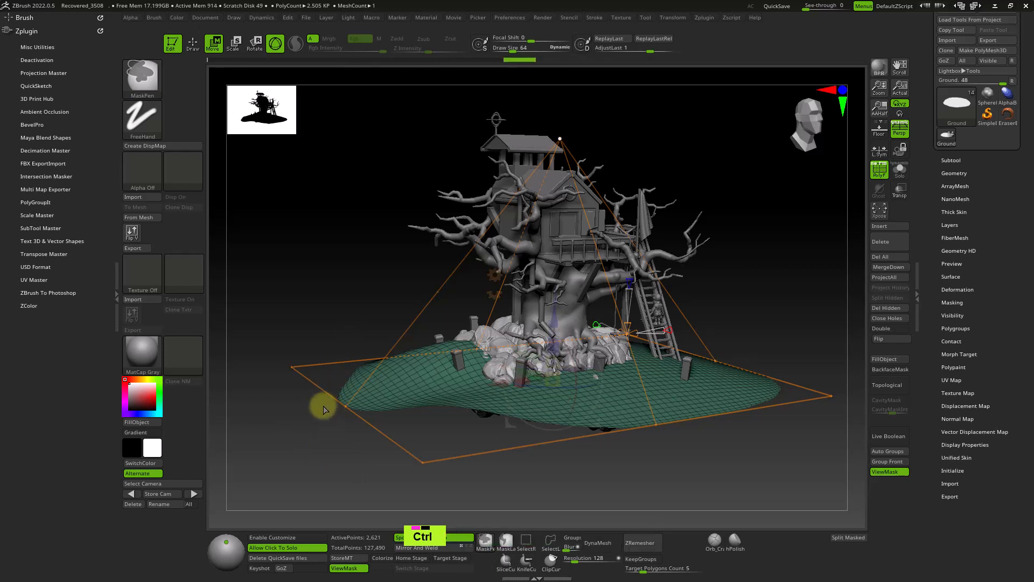
left_click(345, 407, "ctrl+alt")
right_click_drag(453, 406, 412, 323, "ctrl")
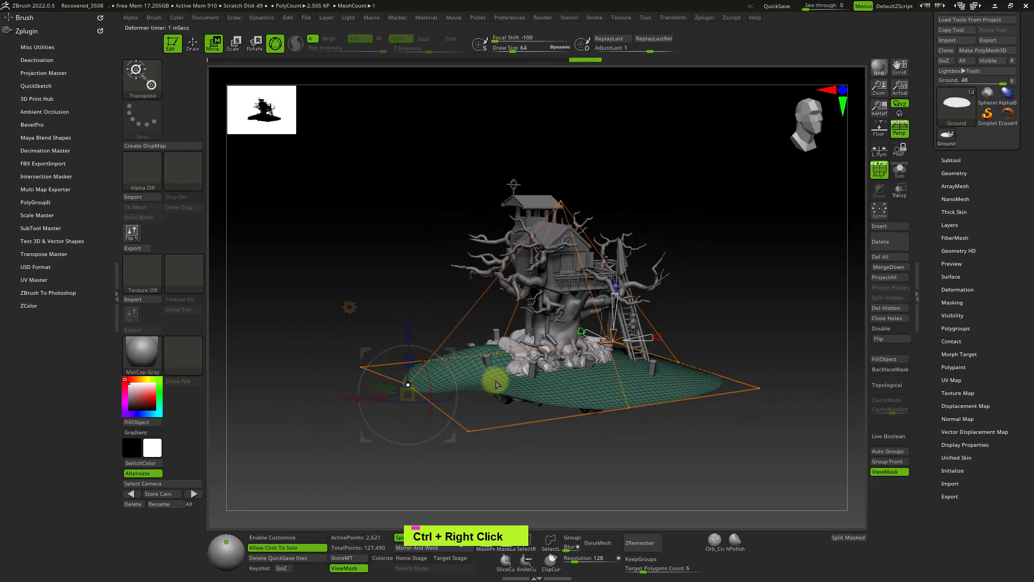
right_click_drag(494, 379, 515, 412, "ctrl")
right_click_drag(619, 374, 661, 268, "ctrl")
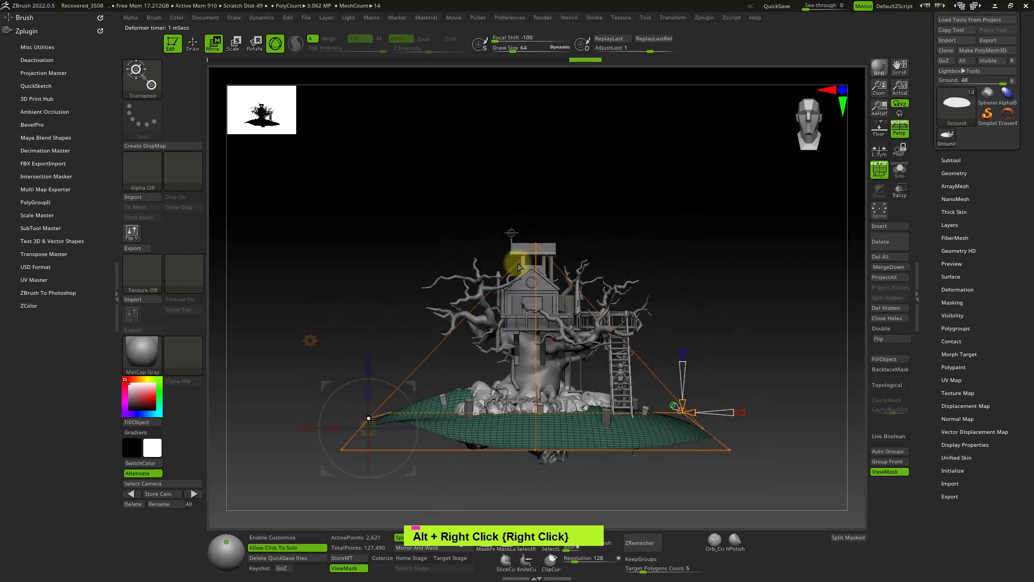
Step: Accept the Deformer's changes to the Ground
left_click(310, 340)
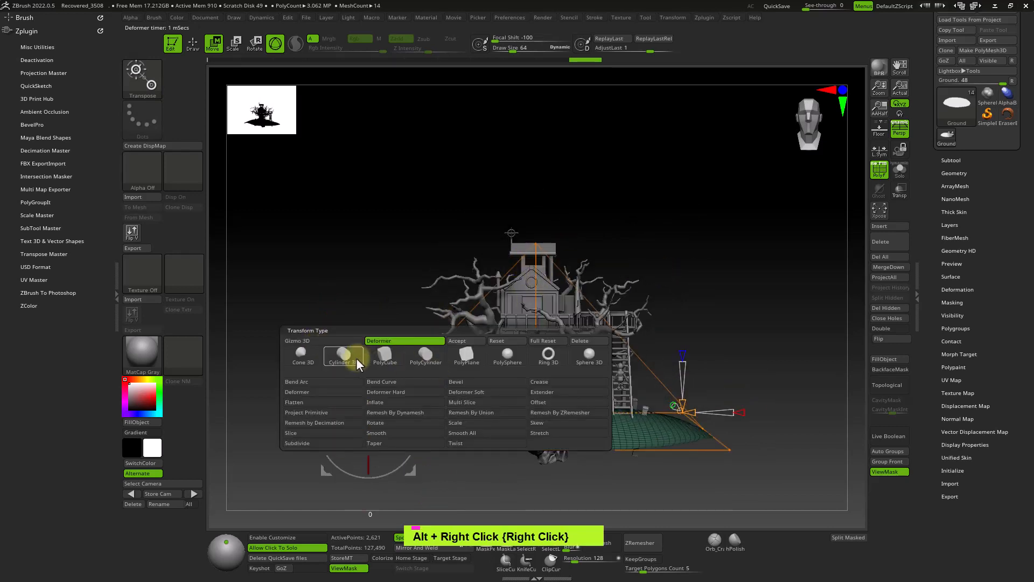
left_click(456, 340)
mouse_move(586, 381)
right_mouse_down("alt")
mouse_move(593, 373)
mouse_move(615, 398)
mouse_move(594, 405)
mouse_move(606, 371)
right_mouse_up("alt")
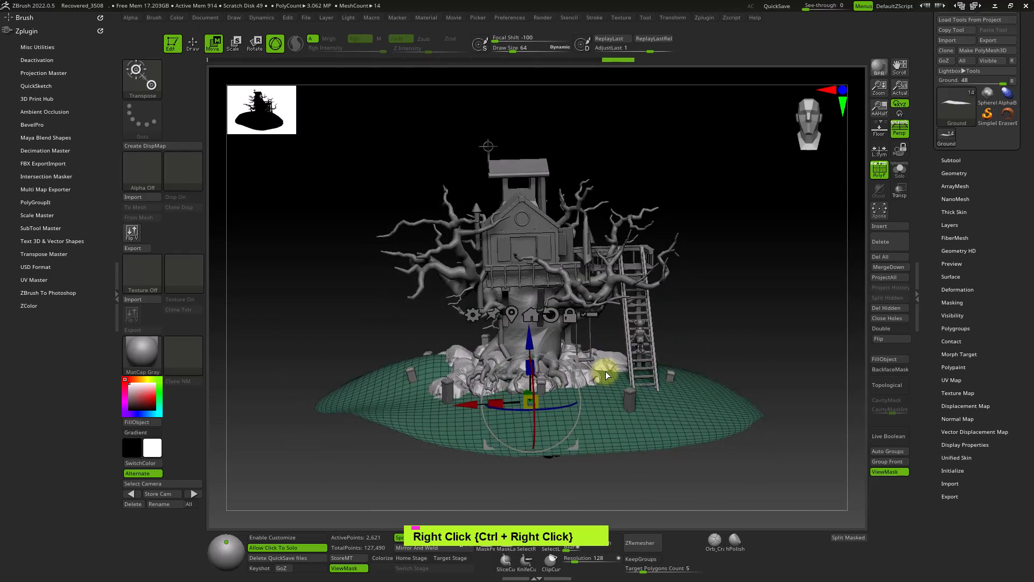
Step: Load the custom Class_Brush file from disk
left_click(152, 18)
left_click(172, 36)
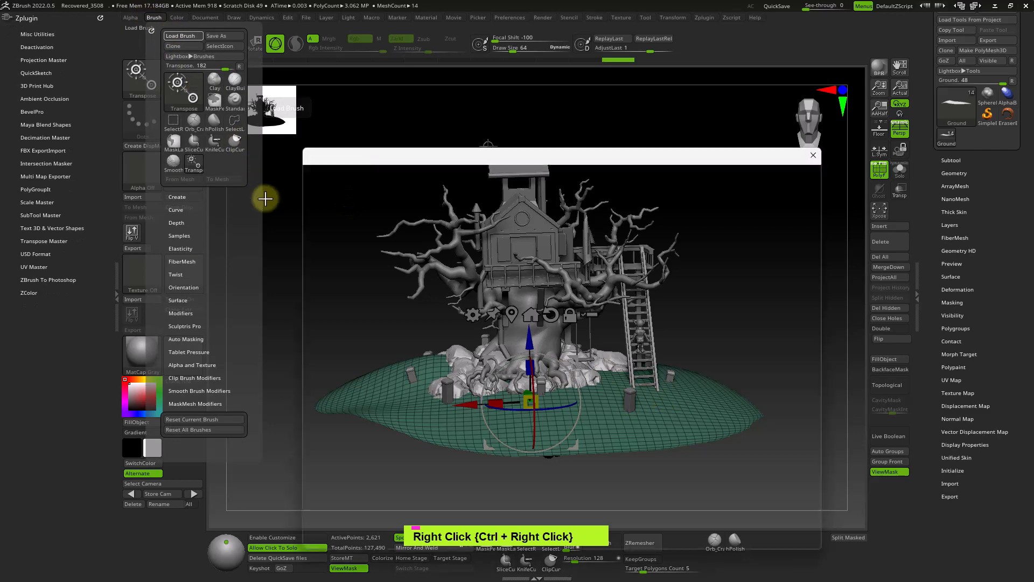
left_click(505, 250)
left_click(723, 535)
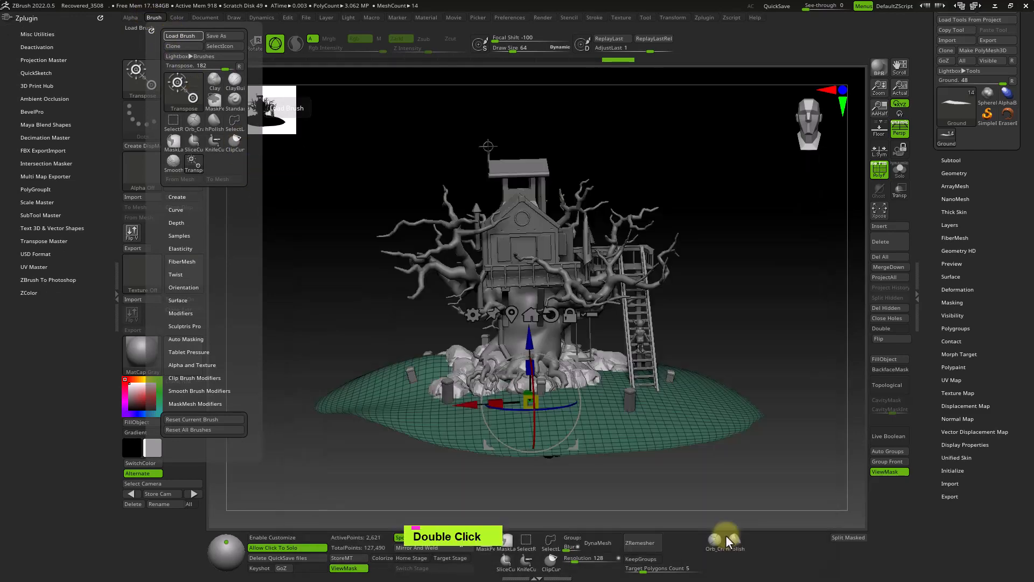
Step: Lower the Ground slightly along Z to expose more of the rocks and posts around the tree
right_click(559, 393, "ctrl")
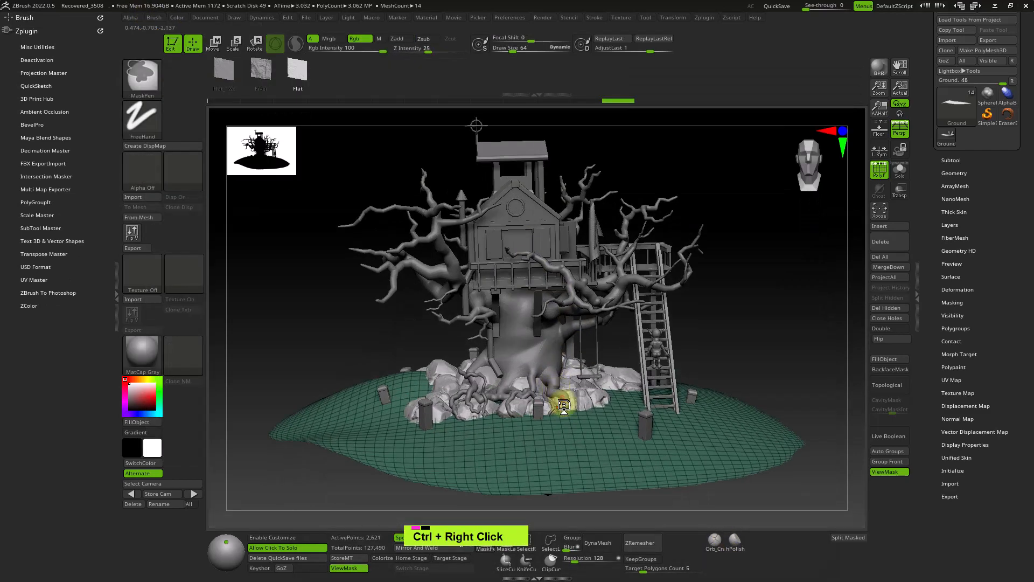
right_click(559, 392, "ctrl")
right_click_drag(558, 392, 580, 386, "alt")
key("w")
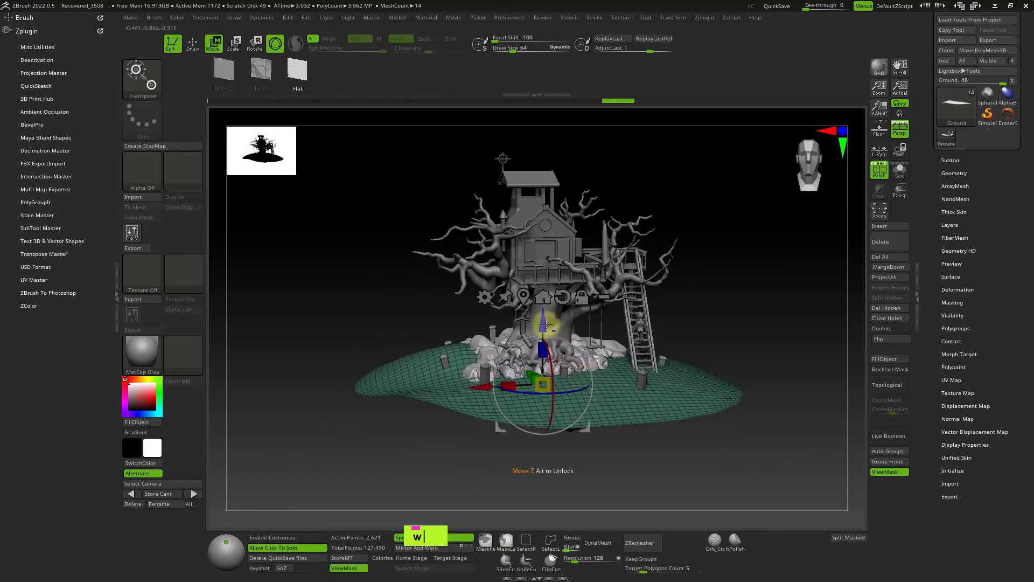
left_click_drag(545, 336, 545, 328)
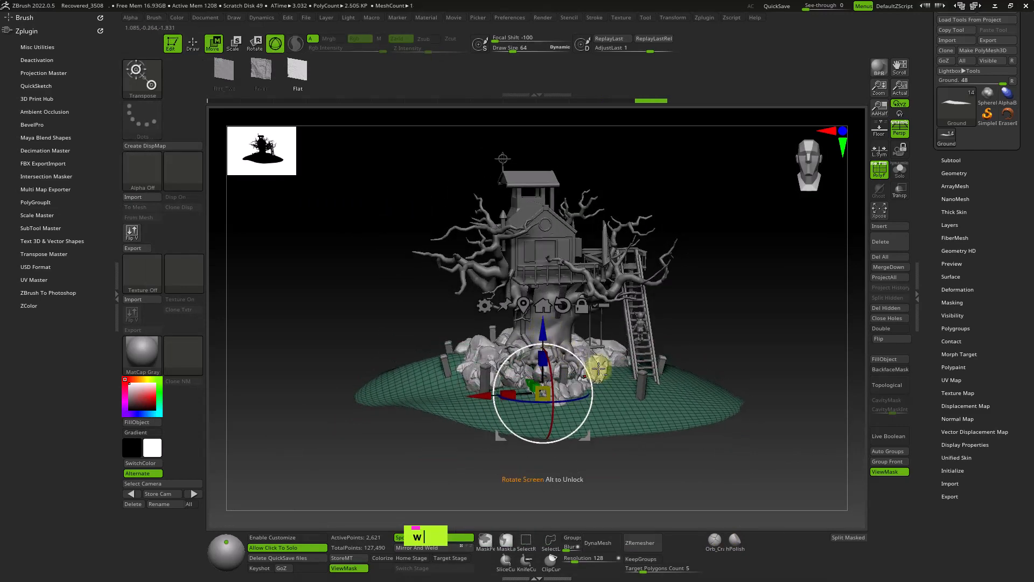
Step: Store the Ground's current position beneath the tree house as its Home Stage in the Geometry Stager
right_click_drag(598, 370, 648, 397)
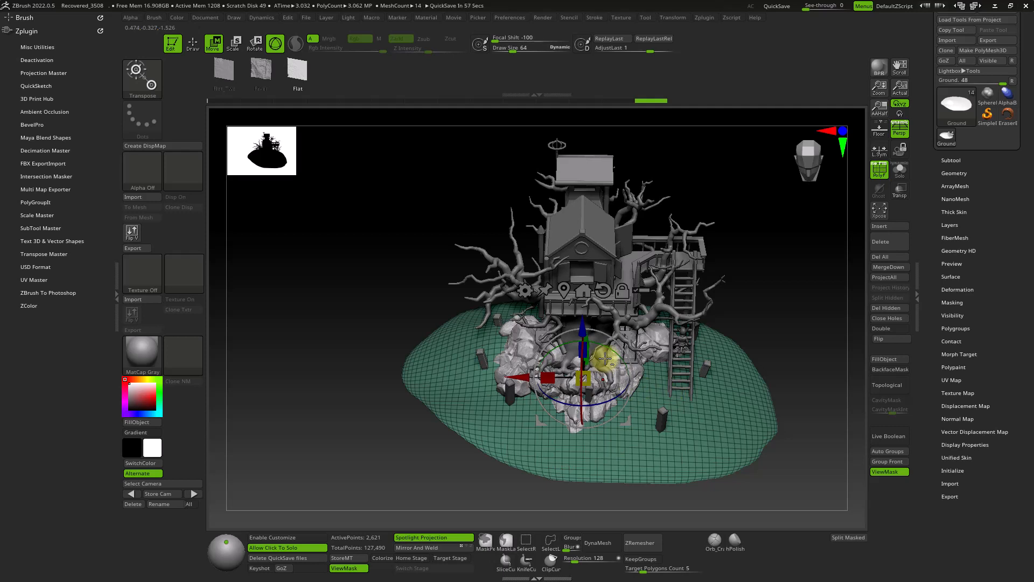
right_click_drag(605, 358, 646, 376)
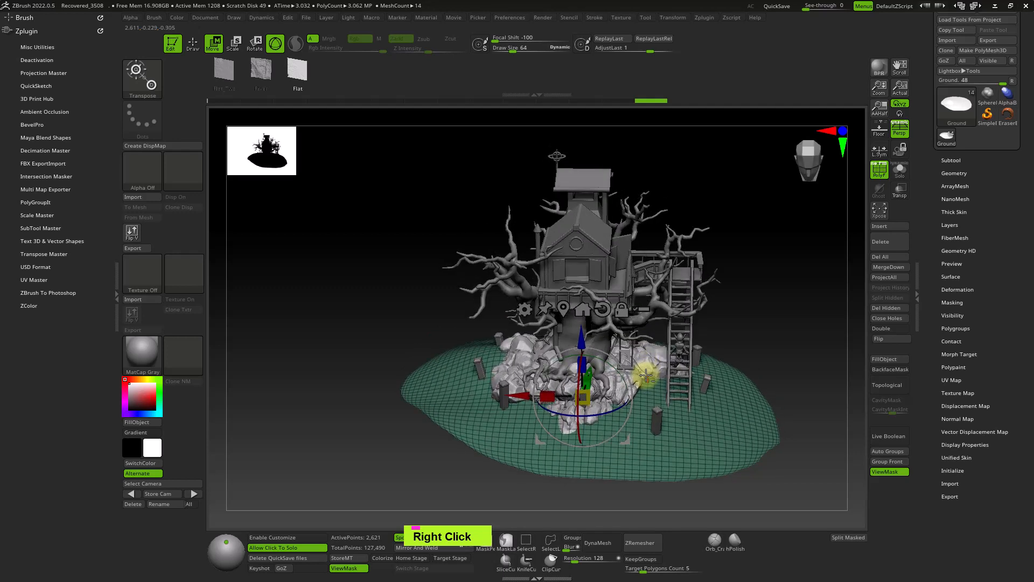
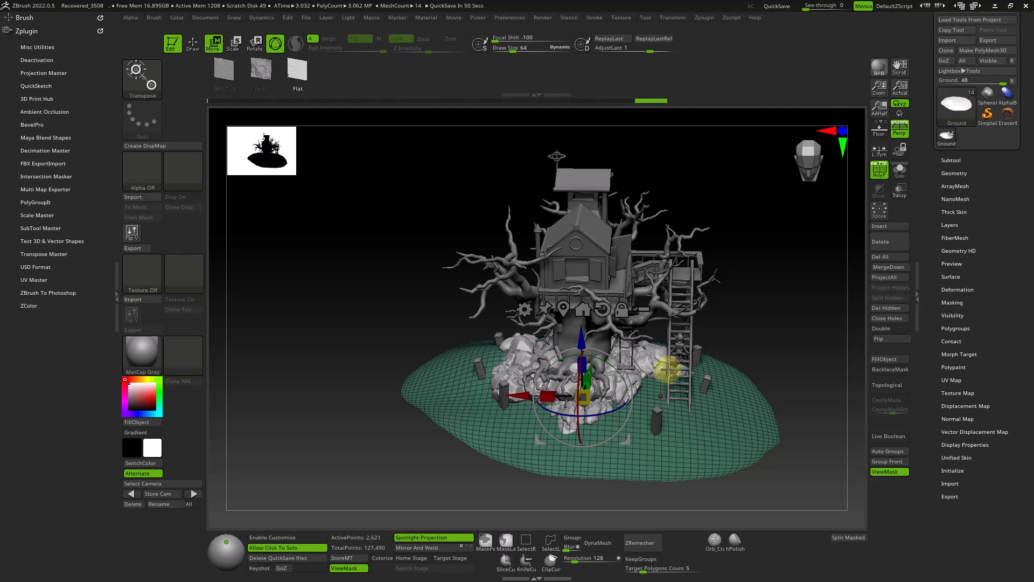
left_click(954, 173)
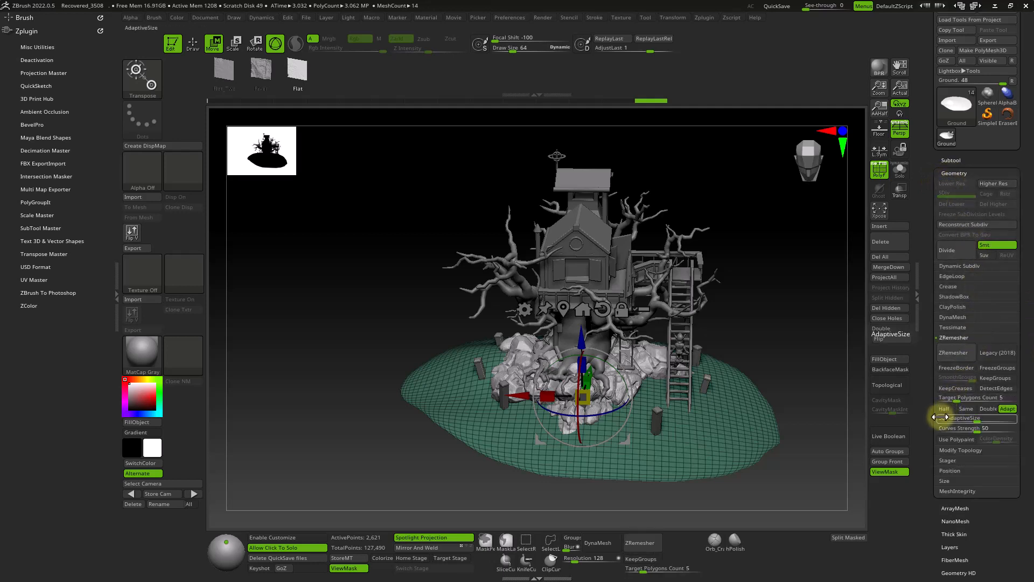
left_click(950, 460)
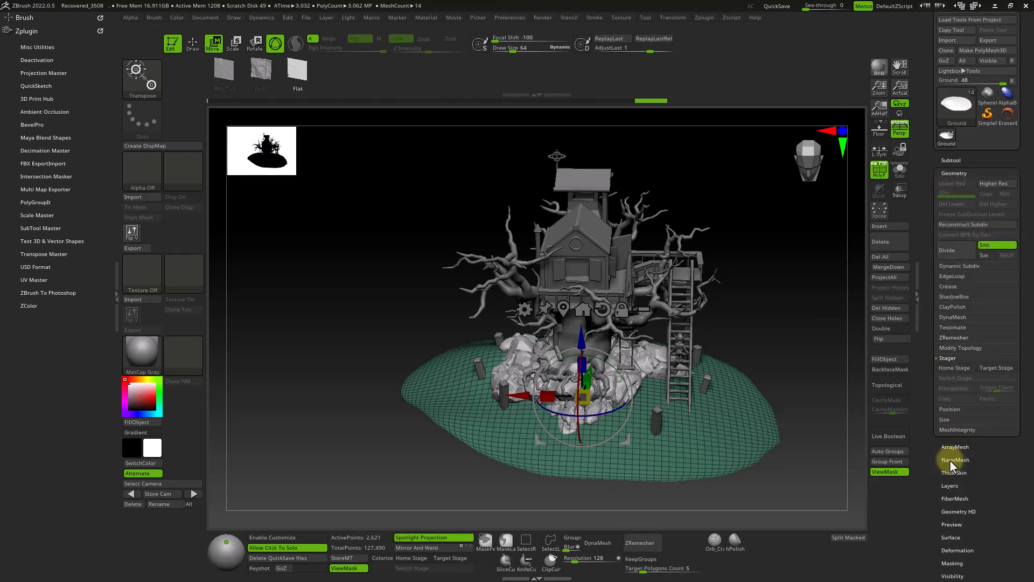
left_click(947, 367)
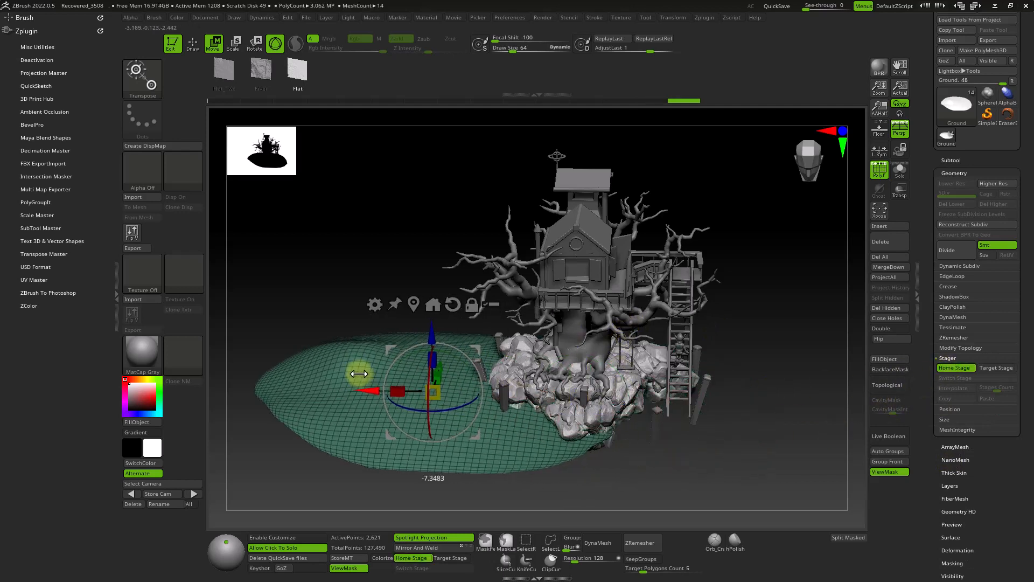
Step: Move the Ground along X clear of the tree and rocks, and scale it down slightly
right_click_drag(467, 329, 608, 313, "alt")
left_click_drag(542, 365, 449, 320)
right_click_drag(482, 318, 519, 375)
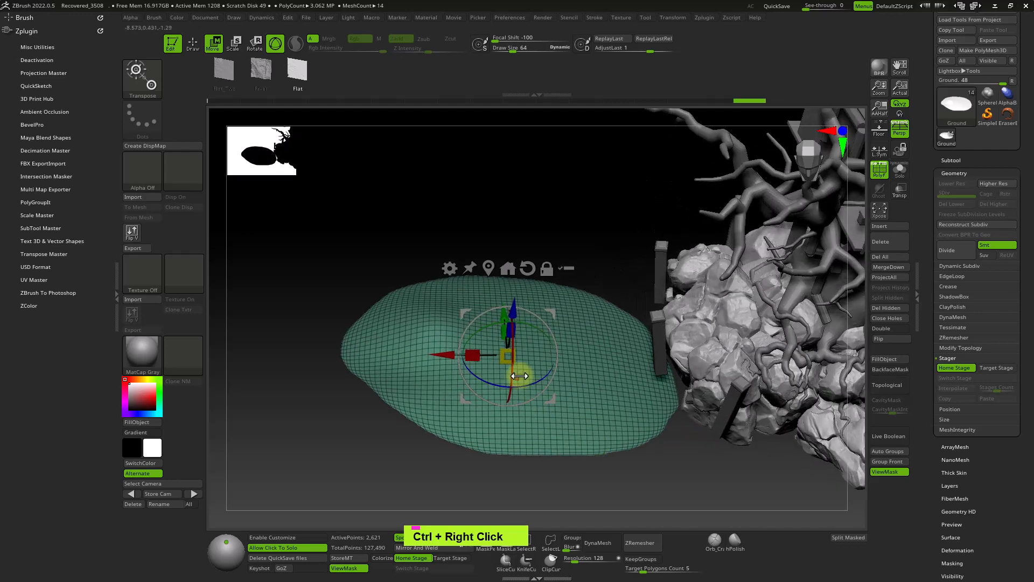
left_click_drag(509, 360, 504, 353)
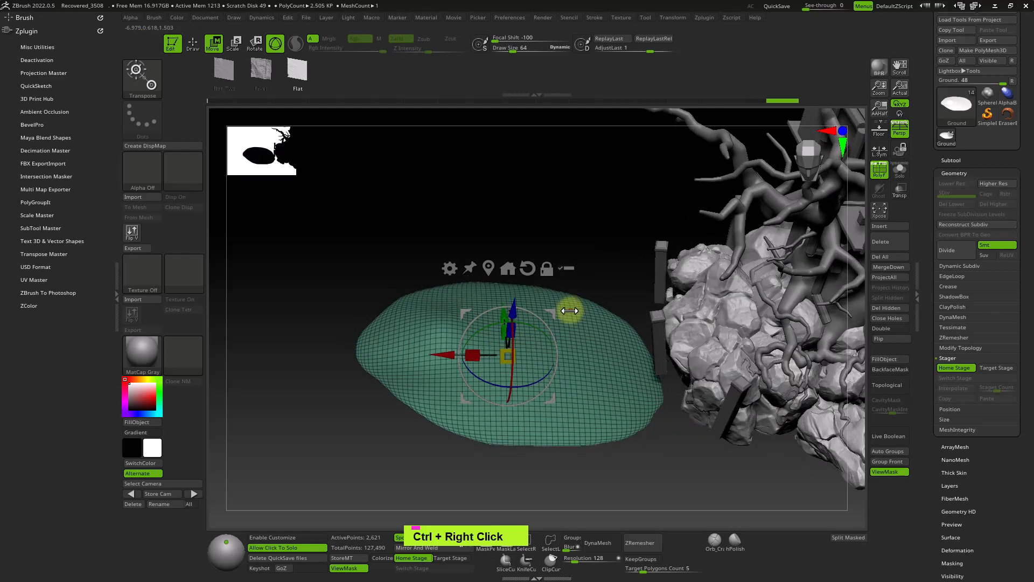
Step: Return to Draw mode with Class_Brush and increase the Draw Size to 1000 over the Ground
key("q")
key("w")
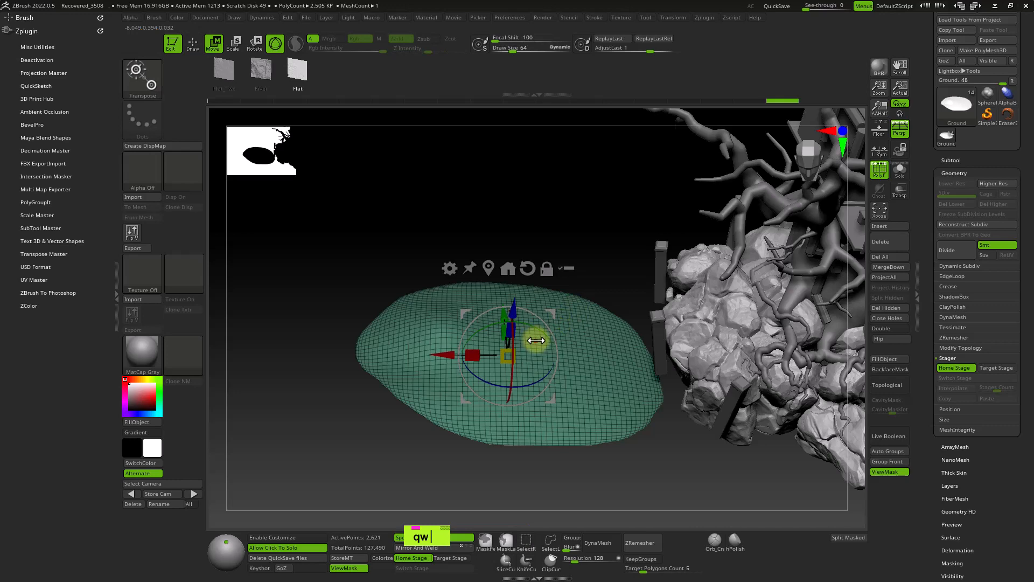
key("q")
key("s")
mouse_move(542, 341)
left_mouse_down()
mouse_move(654, 358)
mouse_move(619, 353)
left_mouse_up()
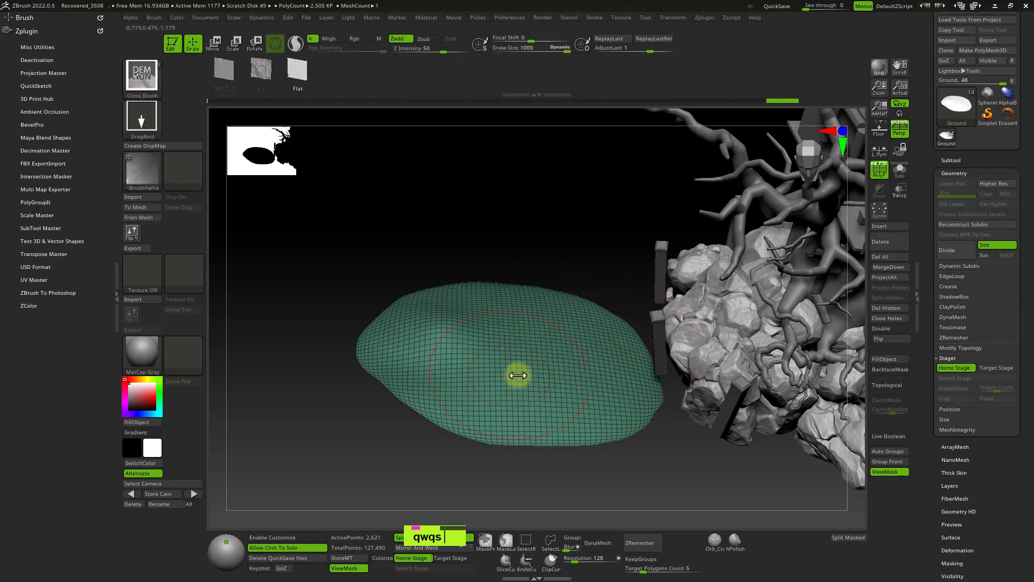
right_click_drag(501, 323, 535, 342)
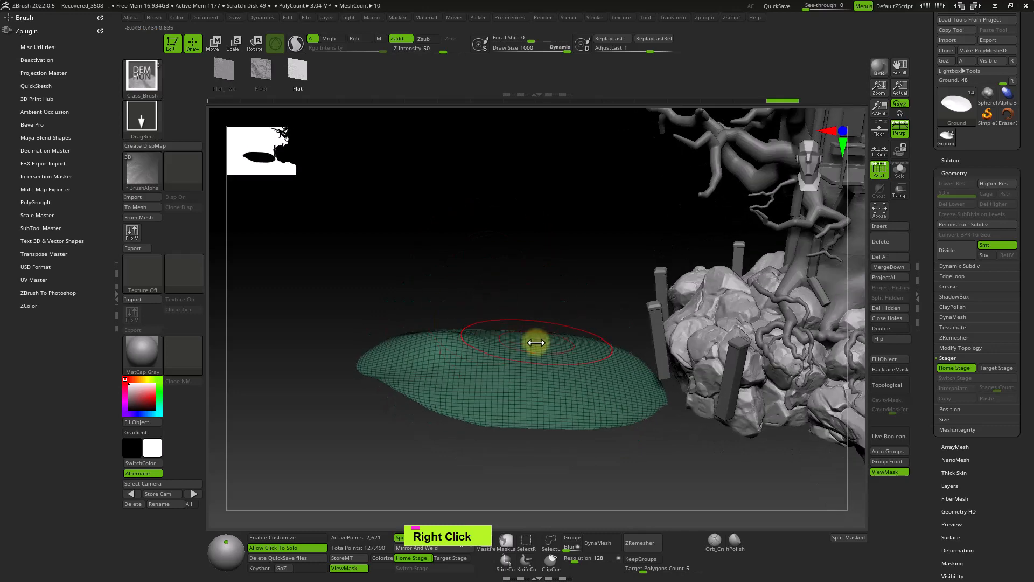
Step: Shift the Ground slightly further from the tree along X and store this position as its Target Stage
key("w")
left_click_drag(457, 370, 438, 370)
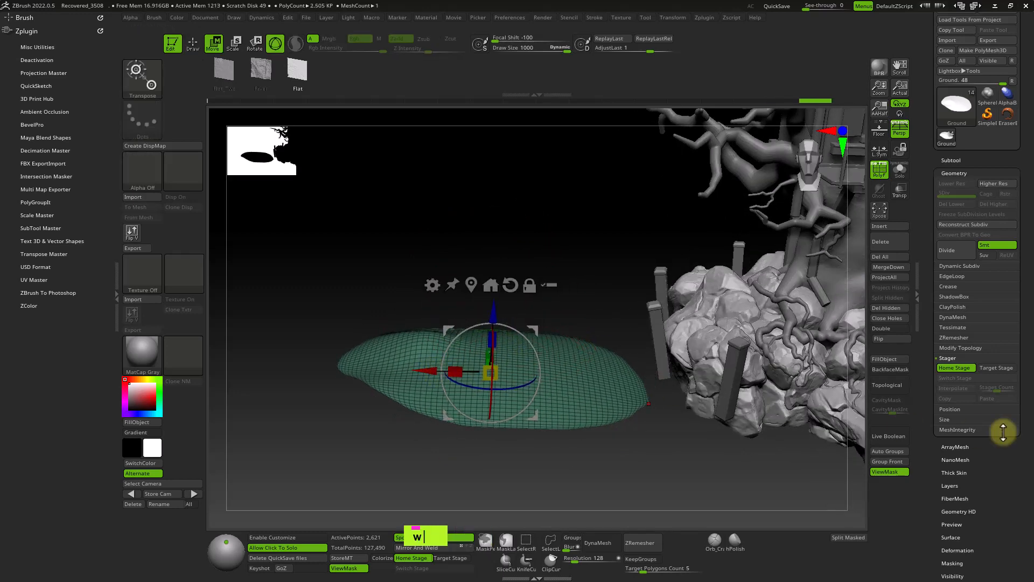
left_click(999, 368)
Step: Switch the Ground back and forth between its Home and Target stages to check both positions, ending on the Target Stage
right_click_drag(642, 312, 612, 291, "ctrl")
right_click_drag(698, 340, 665, 323, "alt")
left_click(950, 378)
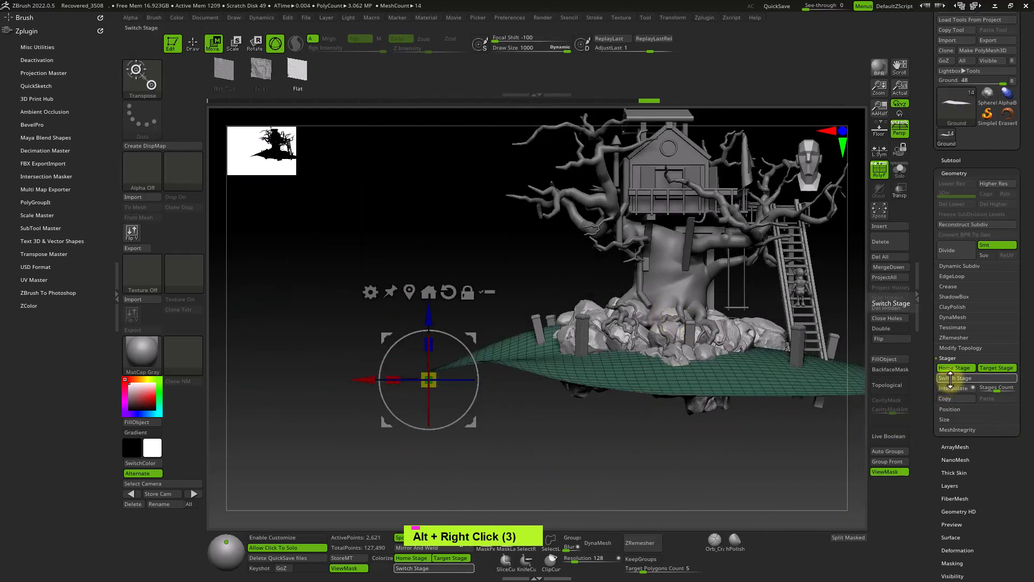
left_click(951, 378)
left_click(951, 378)
left_click(951, 378)
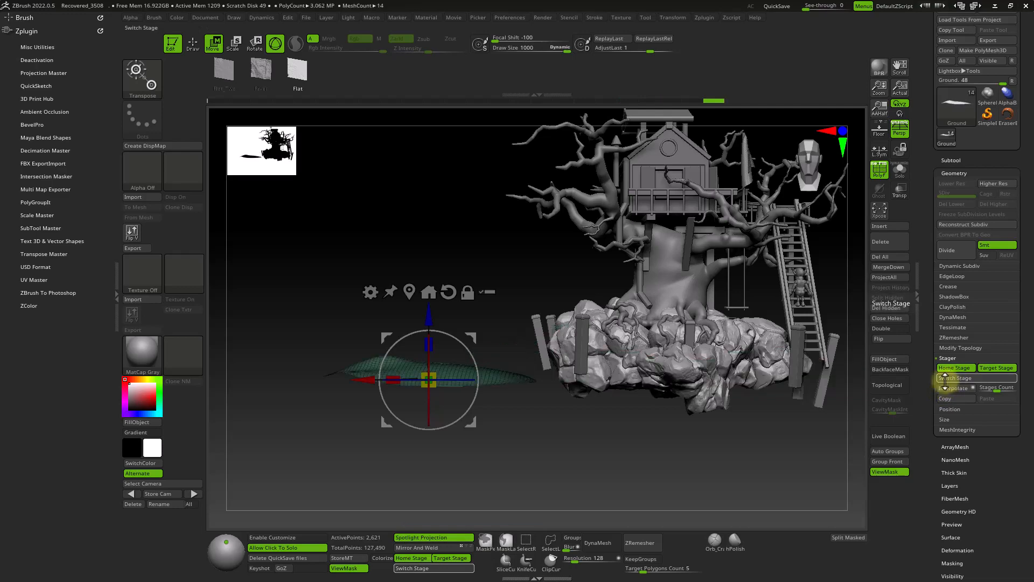
Step: Hide the polyframe and subdivide the Ground up to subdivision level 5, with Class_Brush as the drawing brush
mouse_move(579, 342)
right_mouse_down()
mouse_move(503, 364)
mouse_move(513, 385)
mouse_move(529, 318)
mouse_move(575, 398)
mouse_move(619, 321)
right_mouse_up()
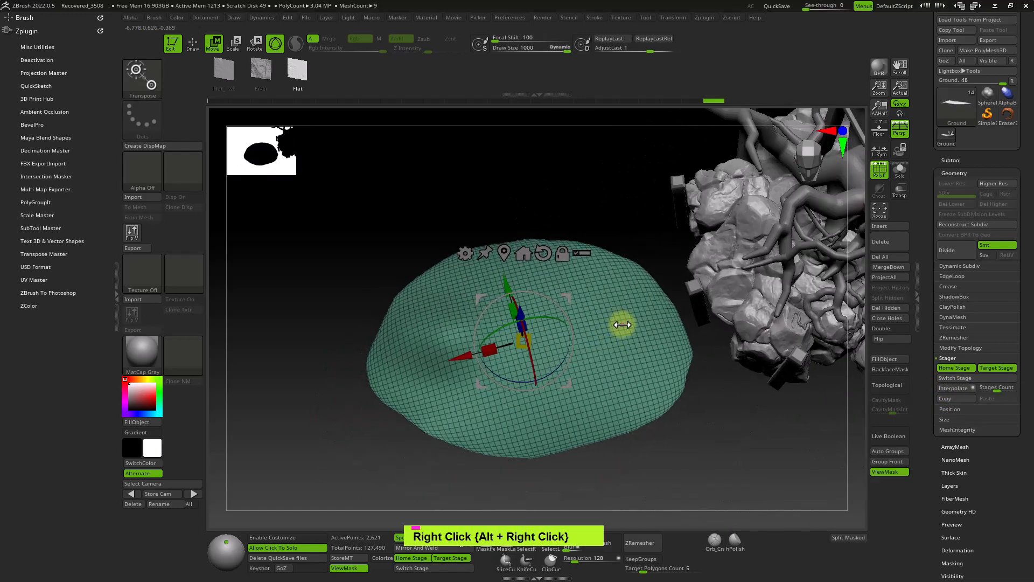
key("q")
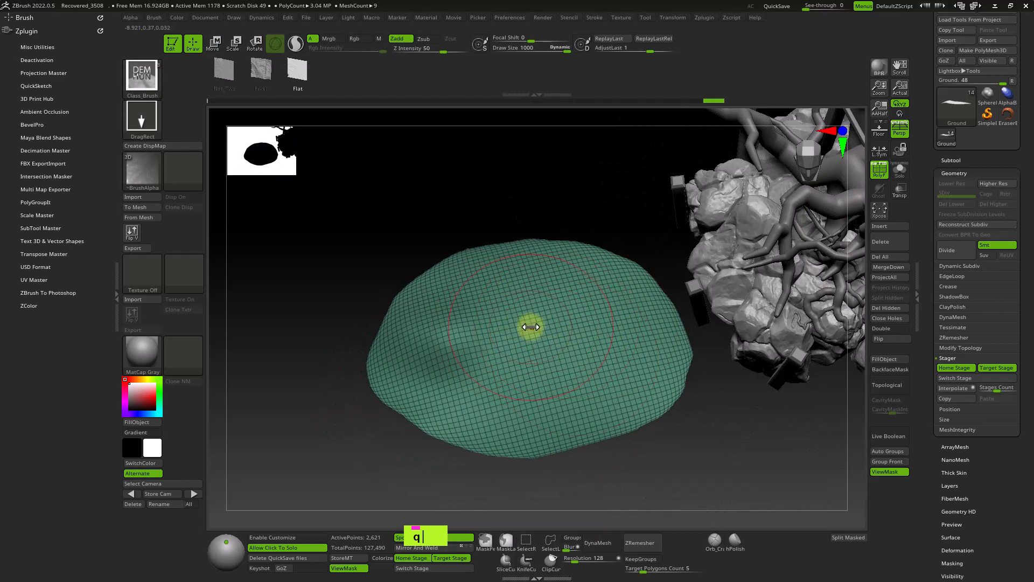
key("shift+f")
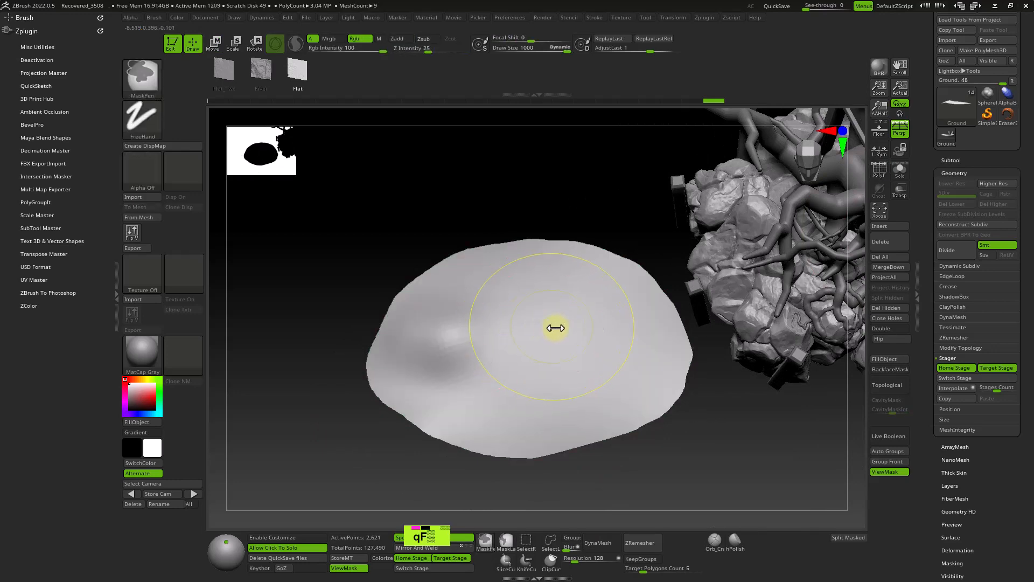
key("ctrl+d")
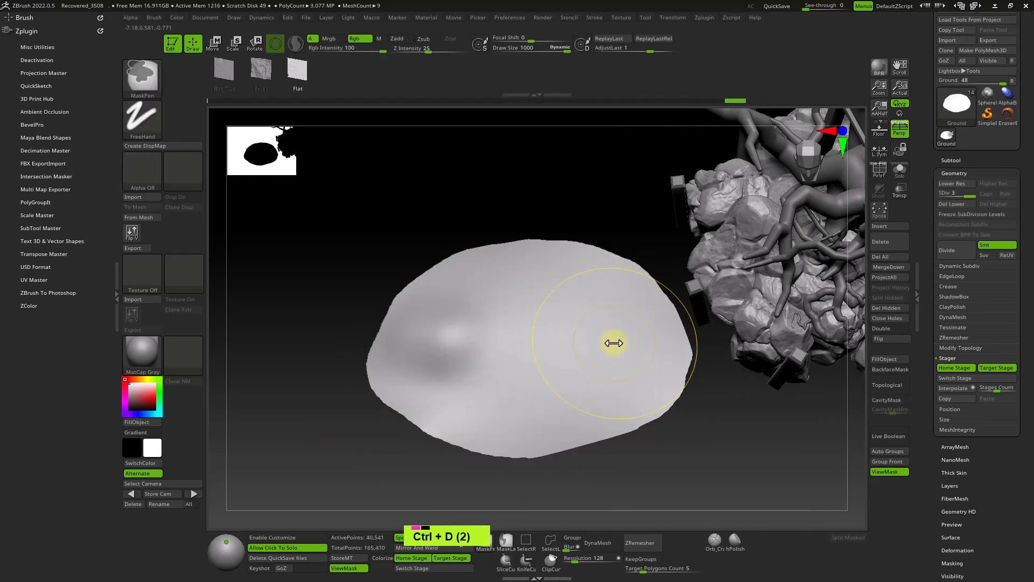
key("ctrl+d")
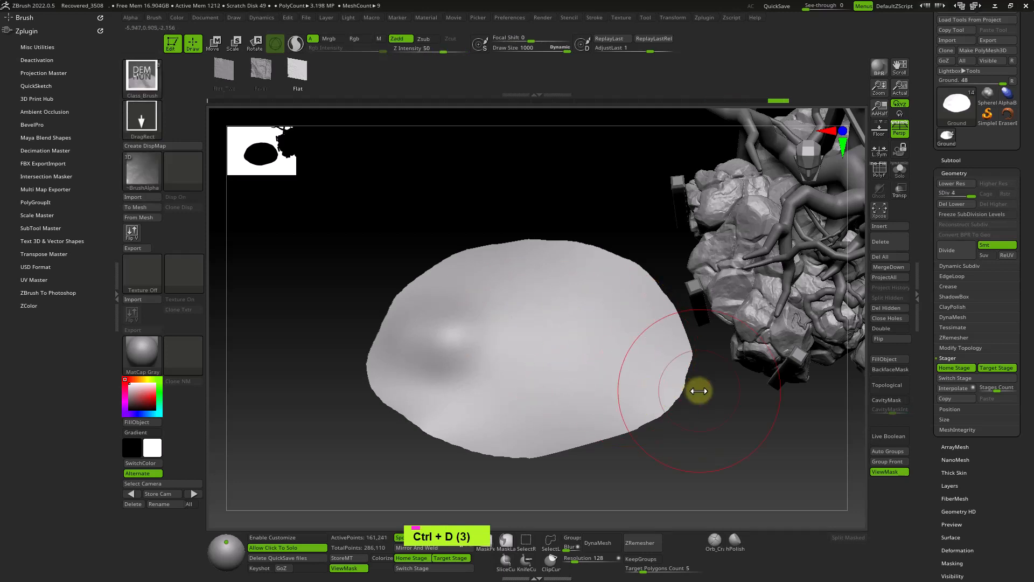
key("ctrl+d")
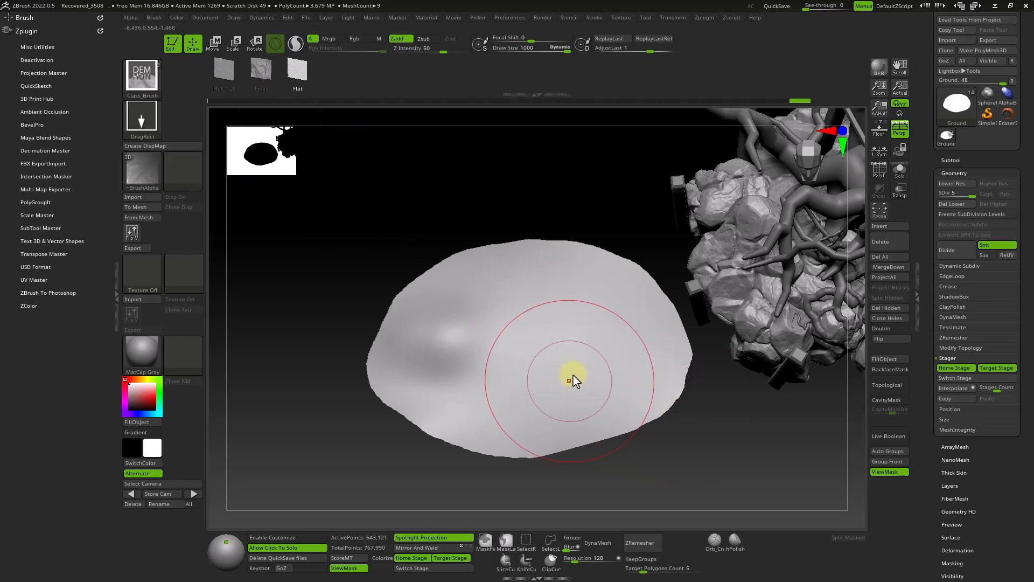
Step: Choose the River variant of Class_Brush and stamp it from the middle of the Ground at Z Intensity 50
left_click(258, 69)
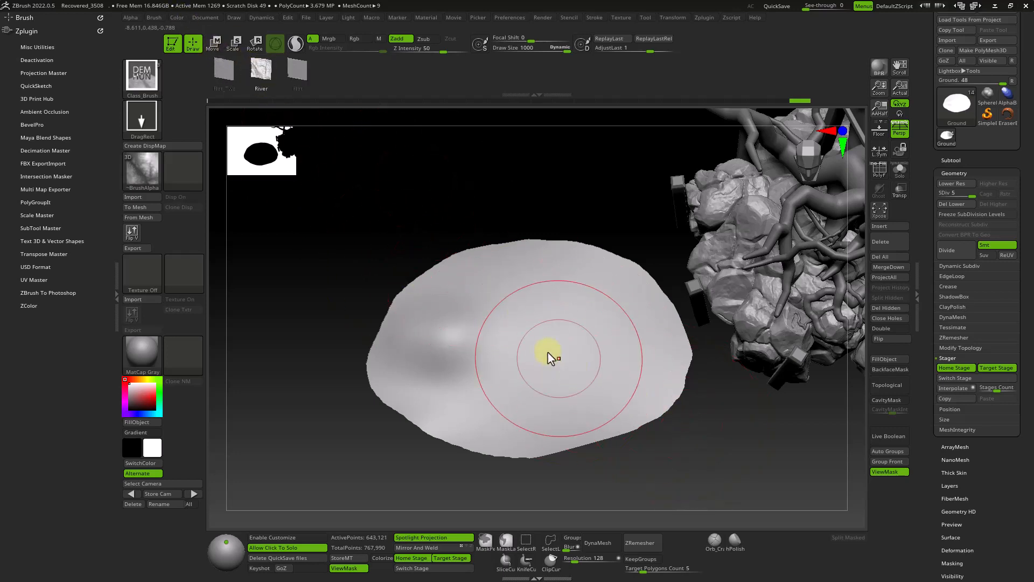
left_click_drag(494, 329, 634, 432)
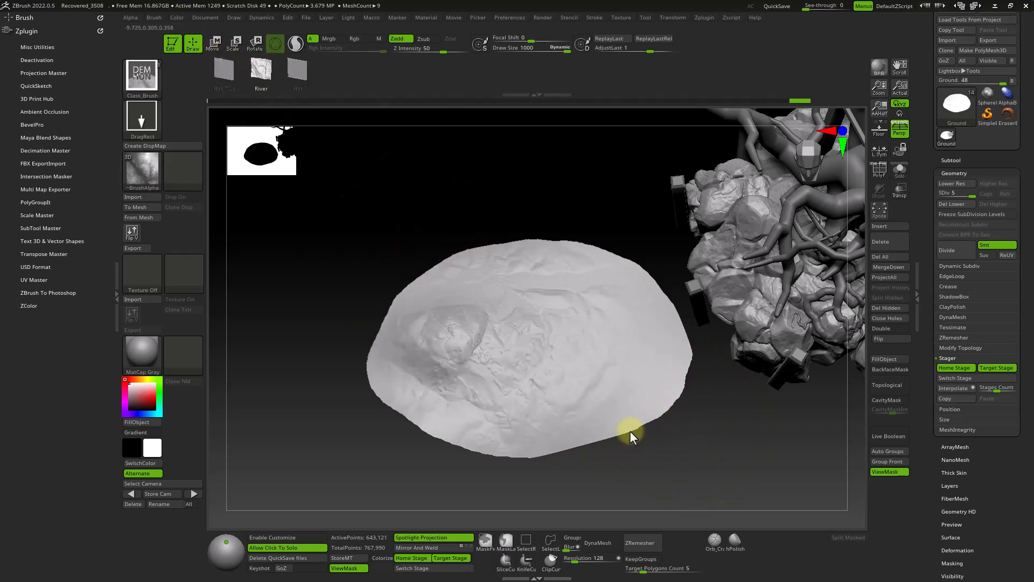
right_click_drag(620, 464, 661, 454)
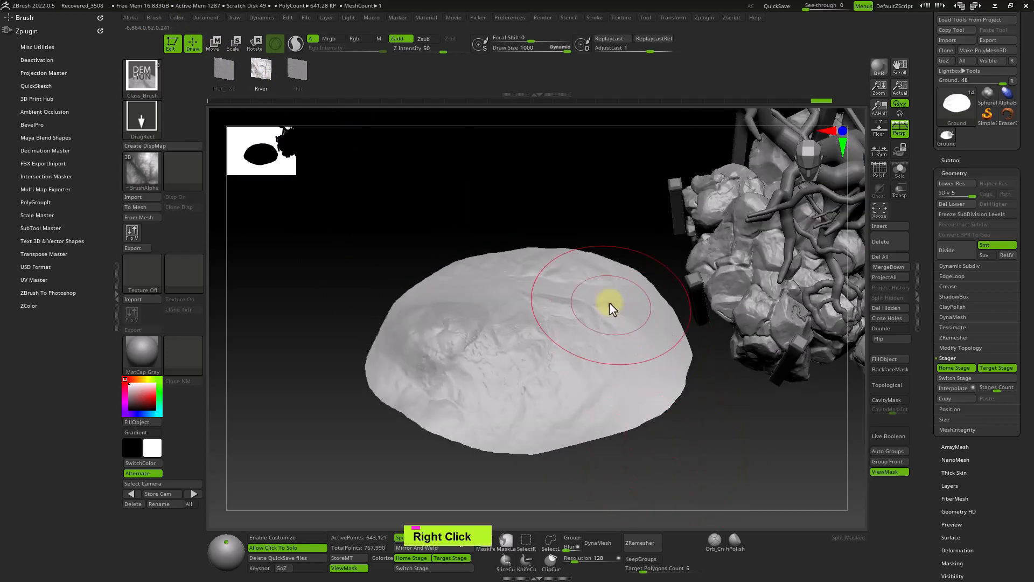
Step: Set Z Intensity to 79 and stamp stronger River detail over the Ground's tree-facing half, undoing and redrawing the front stamp
left_click_drag(451, 51, 464, 51)
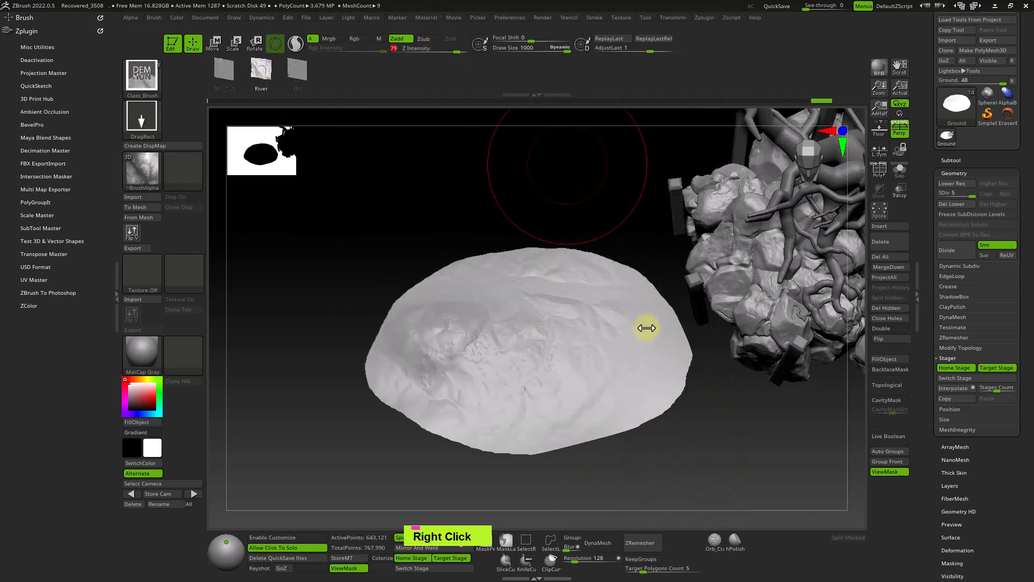
mouse_move(612, 300)
left_mouse_down()
mouse_move(608, 289)
mouse_move(643, 350)
mouse_move(652, 408)
mouse_move(586, 422)
left_mouse_up()
mouse_move(589, 384)
left_mouse_down()
mouse_move(625, 453)
mouse_move(630, 397)
mouse_move(623, 443)
mouse_move(617, 413)
left_mouse_up()
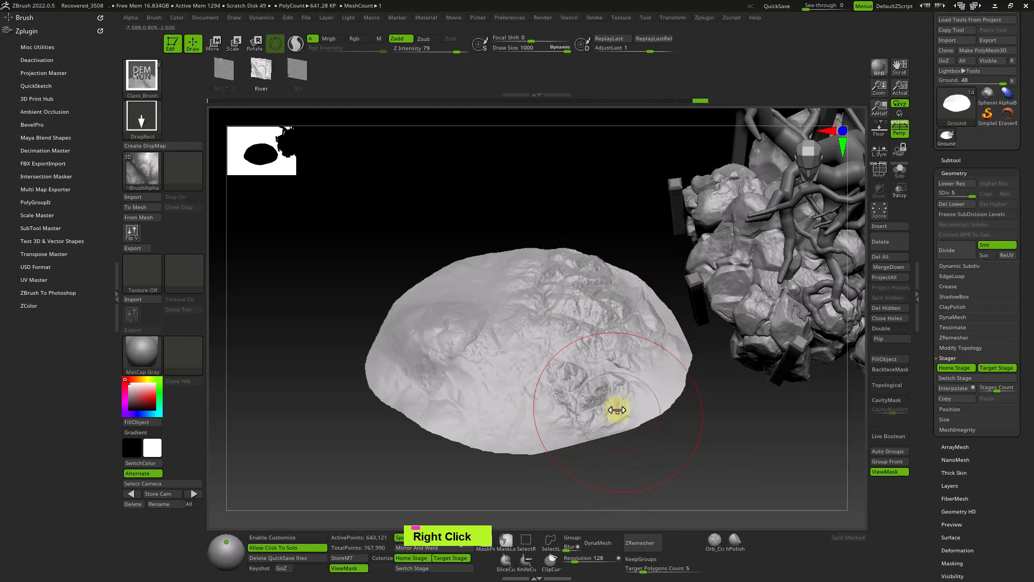
key("ctrl+z")
mouse_move(533, 379)
left_mouse_down()
mouse_move(551, 408)
mouse_move(544, 448)
mouse_move(609, 407)
left_mouse_up()
right_click_drag(609, 406, 586, 402)
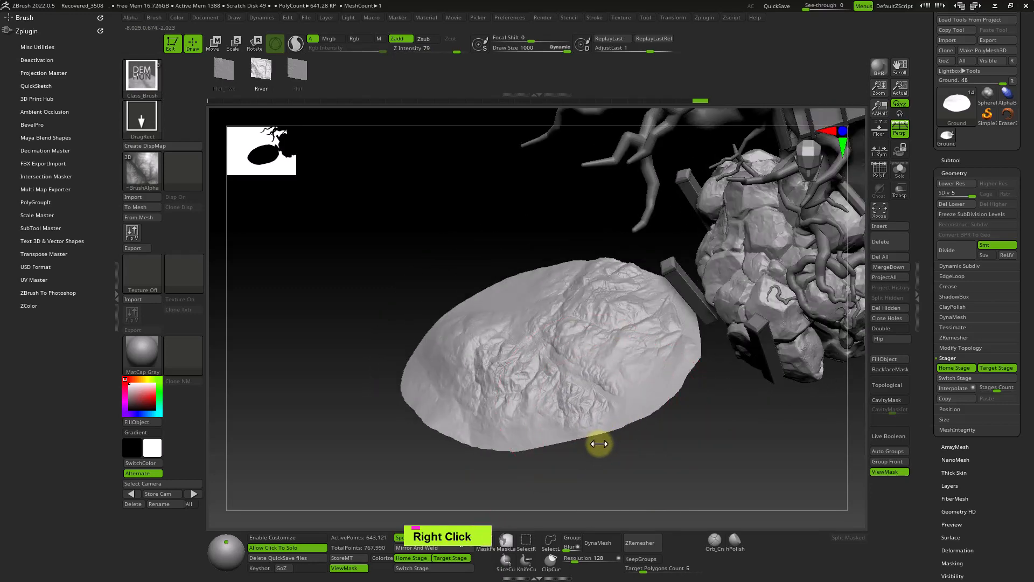
Step: Stamp more River detail along the Ground's front edge and over the raised hill on its far side
mouse_move(597, 444)
left_mouse_down()
mouse_move(557, 363)
mouse_move(632, 401)
left_mouse_up()
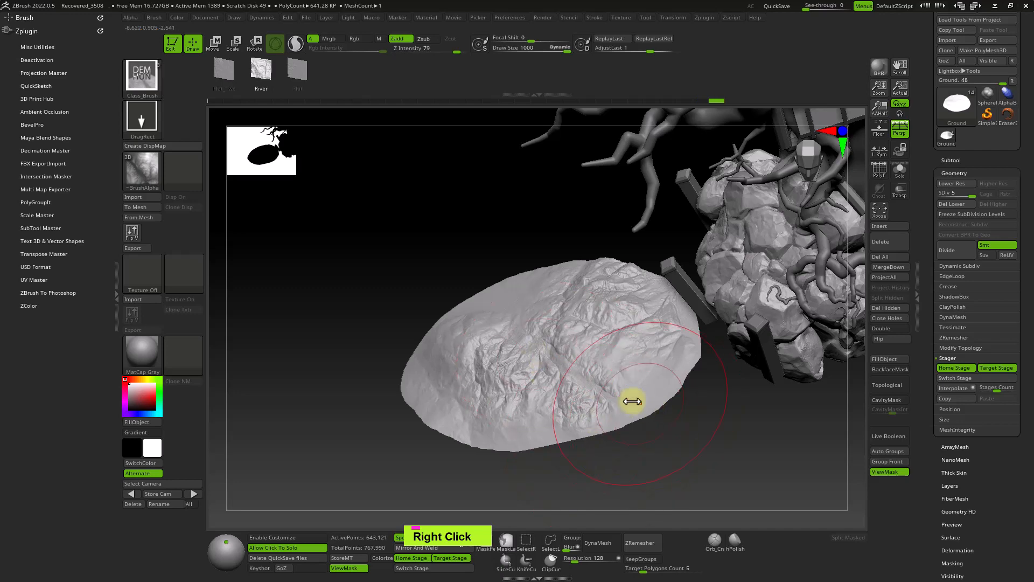
right_click_drag(473, 296, 500, 322)
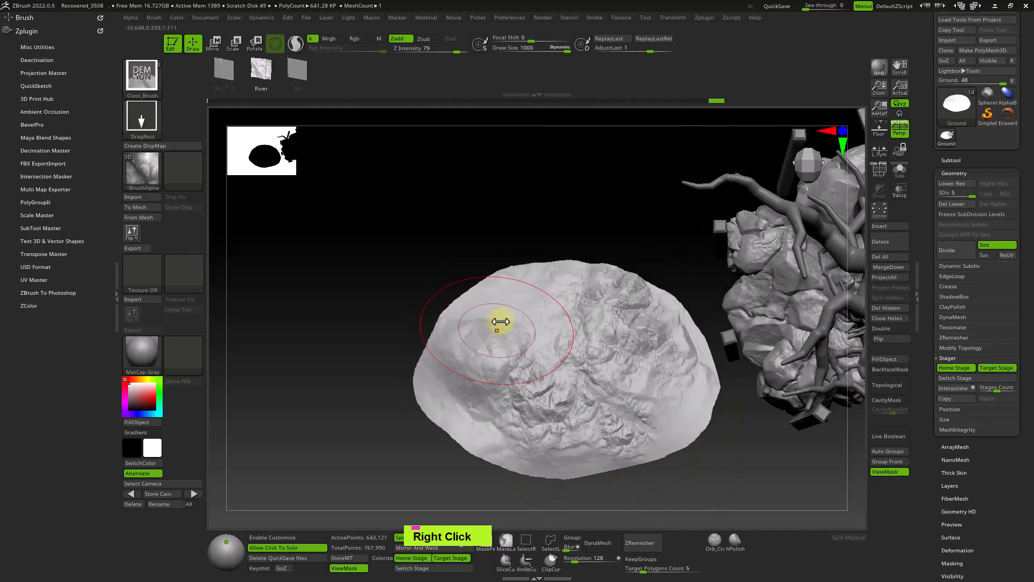
left_click_drag(486, 302, 444, 261)
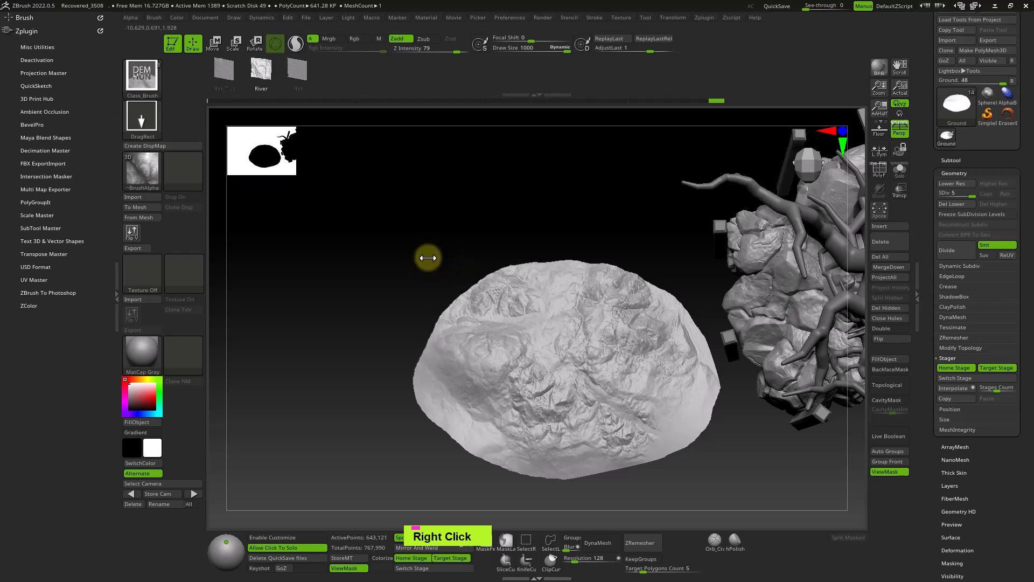
Step: Choose the Flat variant of Class_Brush and switch the Ground back to its Home Stage around the tree
left_click(482, 358, "ctrl")
left_click(298, 71)
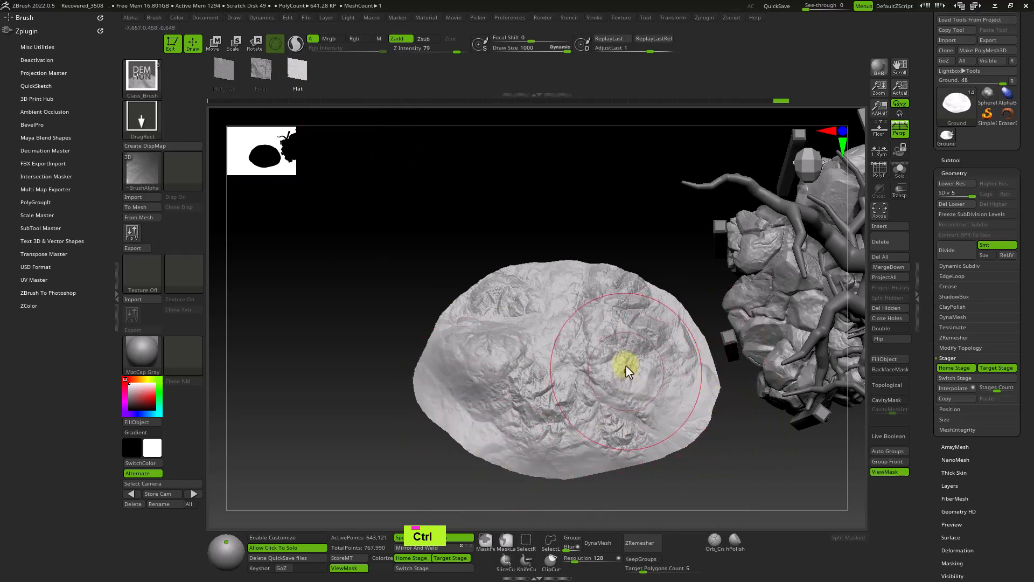
right_click_drag(625, 364, 658, 409, "ctrl")
left_click(974, 379)
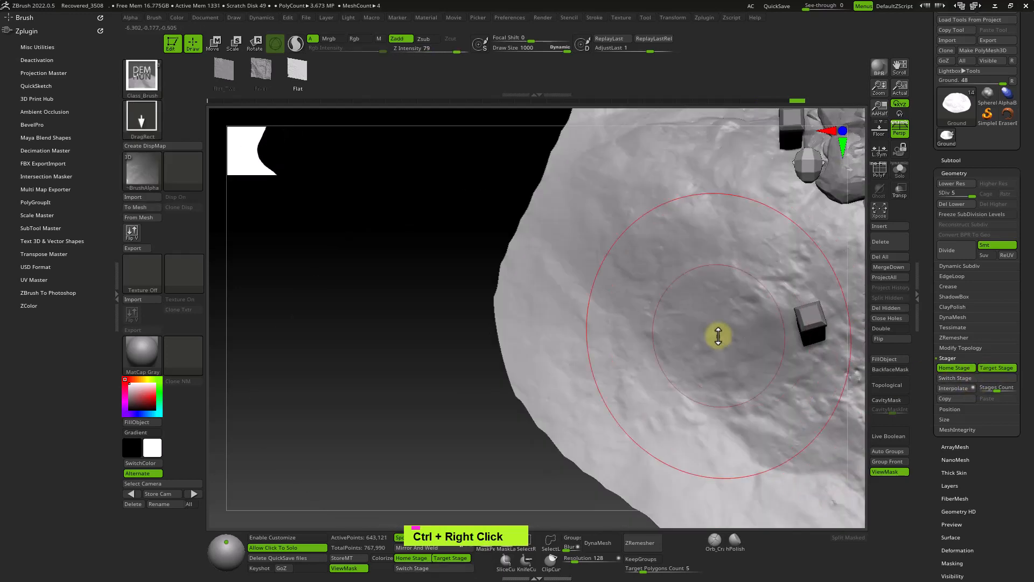
mouse_move(718, 335)
right_mouse_down("alt")
mouse_move(589, 362)
mouse_move(637, 323)
mouse_move(651, 295)
mouse_move(503, 316)
mouse_move(554, 358)
mouse_move(591, 300)
mouse_move(623, 353)
mouse_move(670, 392)
mouse_move(664, 374)
mouse_move(691, 377)
mouse_move(646, 427)
right_mouse_up("alt")
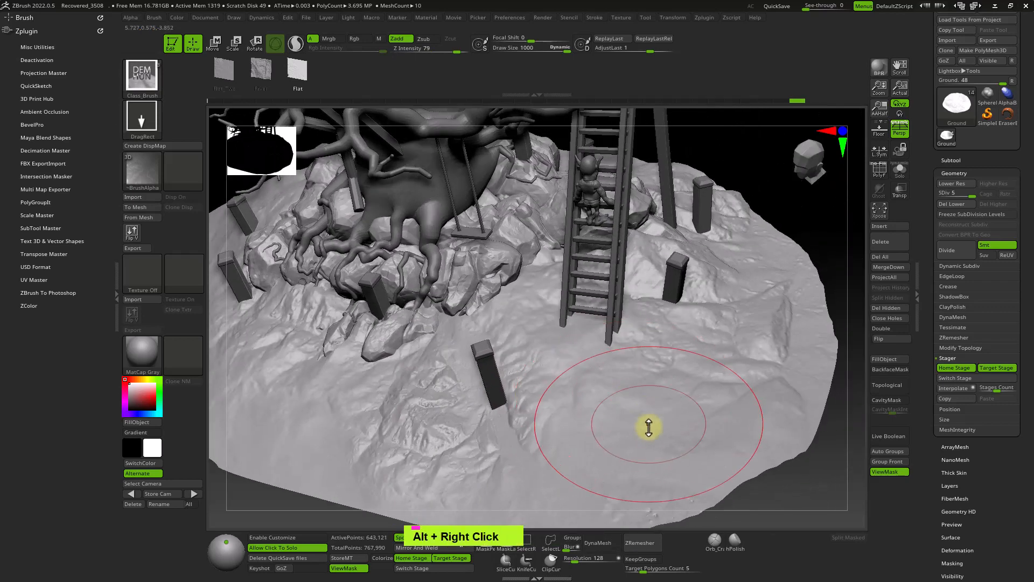
right_click_drag(723, 462, 665, 362, "alt")
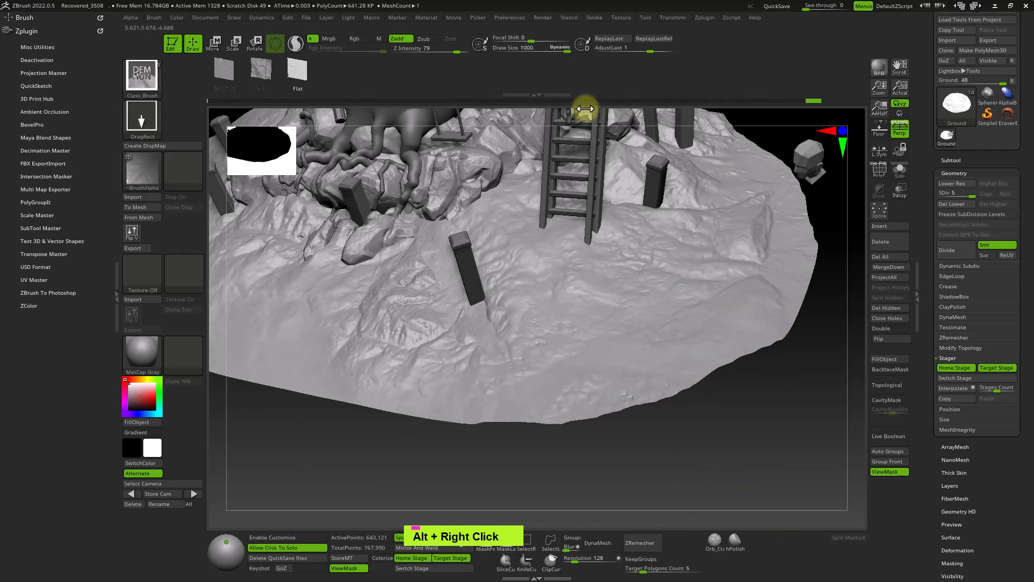
right_click_drag(623, 312, 724, 308, "alt")
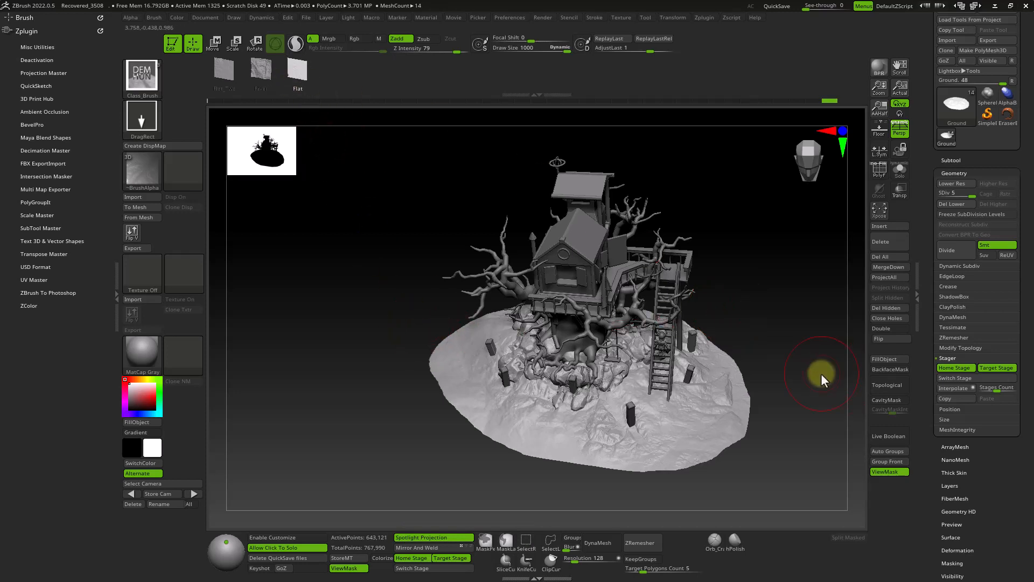
right_click_drag(764, 342, 735, 353)
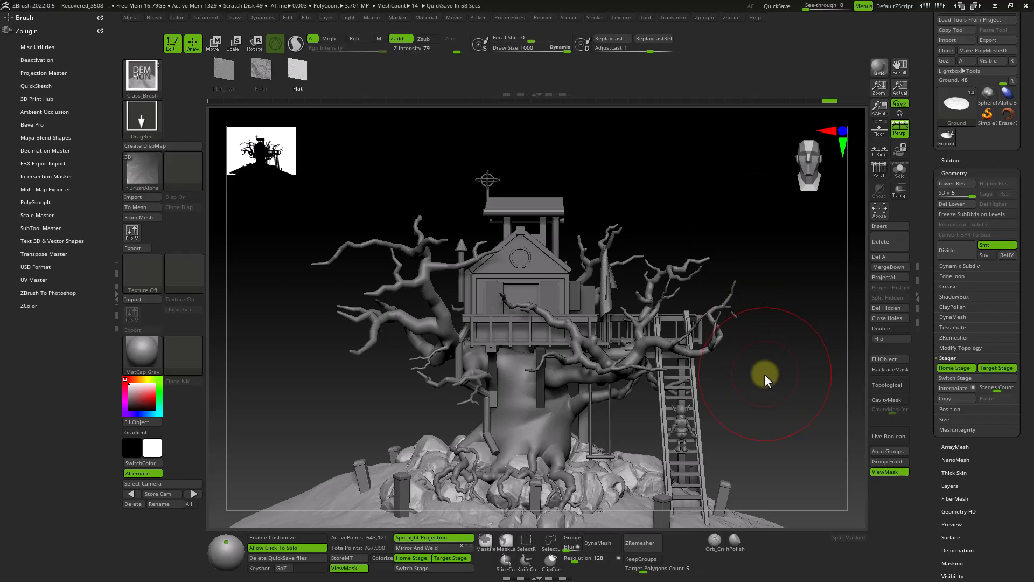
Step: Select the tree subtool and turn off its adaptive skin preview to show the underlying ZSpheres
left_click(646, 348, "alt")
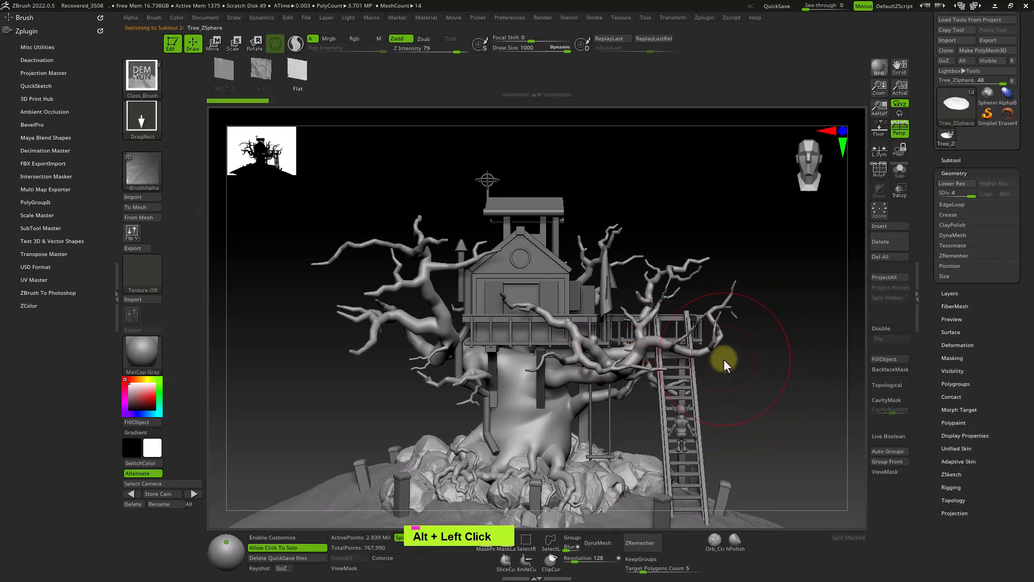
right_click_drag(722, 360, 797, 365, "ctrl")
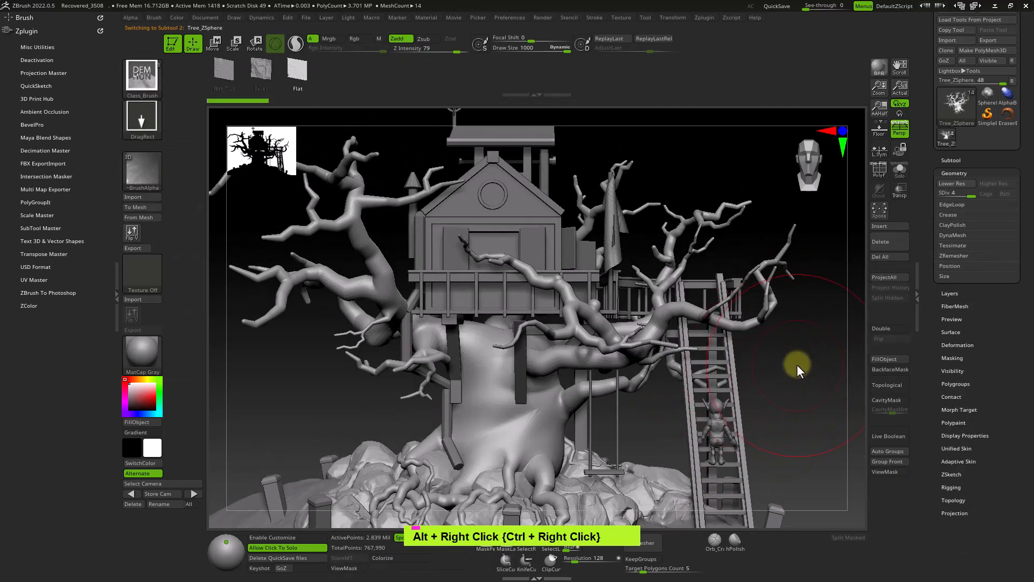
right_click_drag(778, 289, 785, 319, "alt")
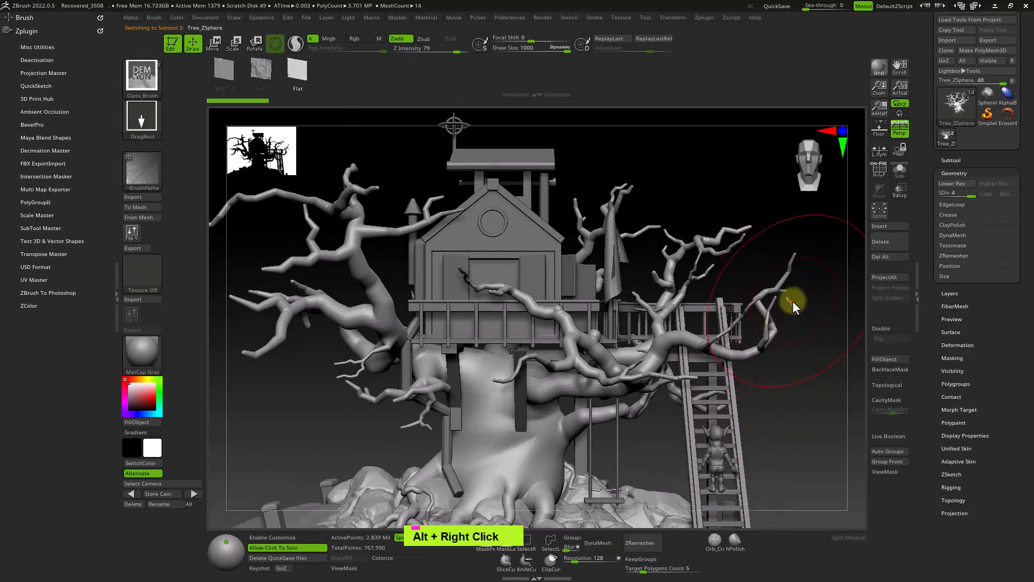
right_click_drag(723, 272, 760, 266, "ctrl")
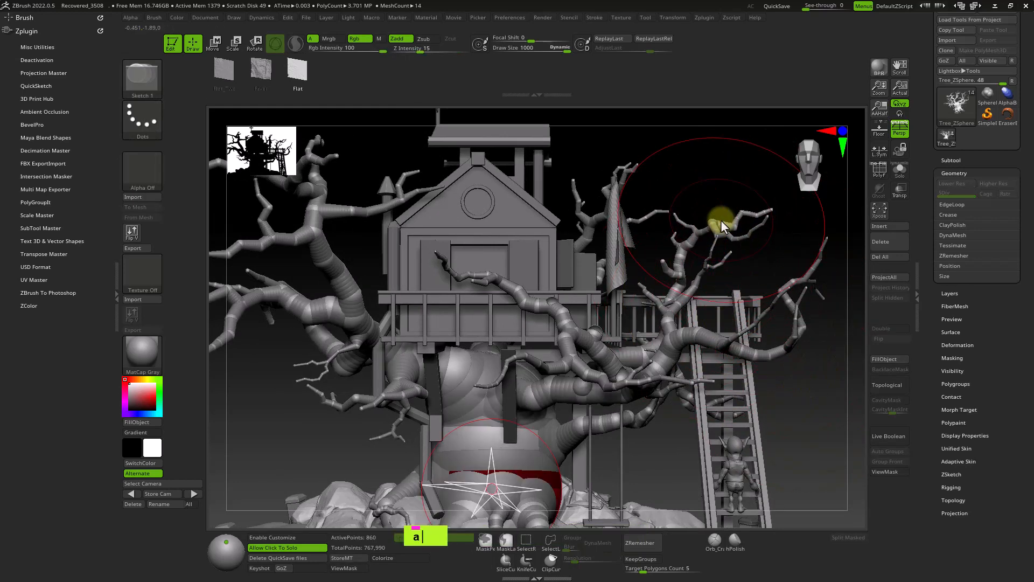
mouse_move(721, 220)
right_mouse_down("alt")
mouse_move(687, 310)
mouse_move(714, 276)
mouse_move(654, 322)
right_mouse_up("alt")
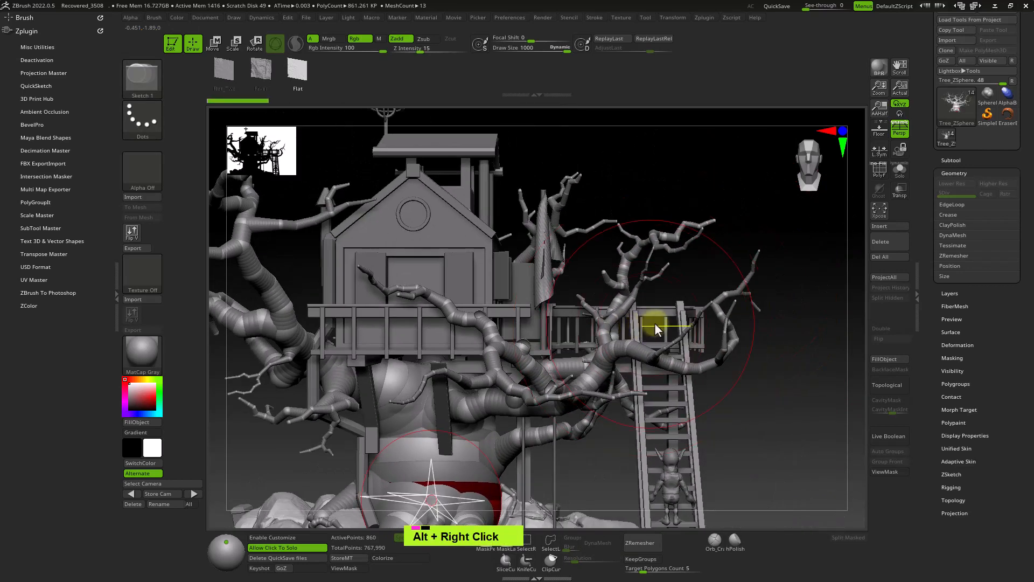
right_click_drag(700, 280, 682, 312, "alt")
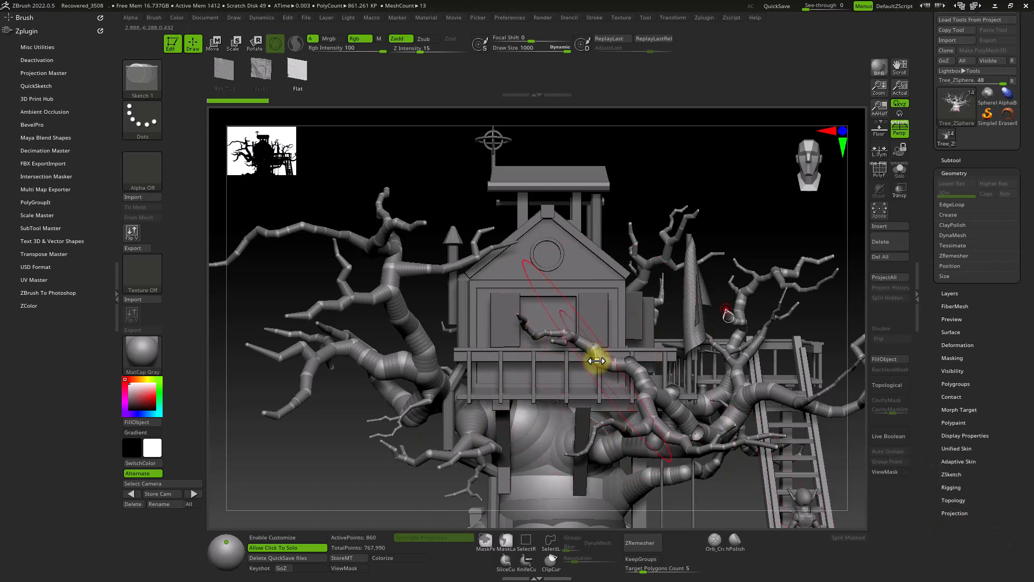
Step: Make an adaptive skin from the ZSphere tree at Density 4 and switch to the resulting mesh tool
left_click(959, 461)
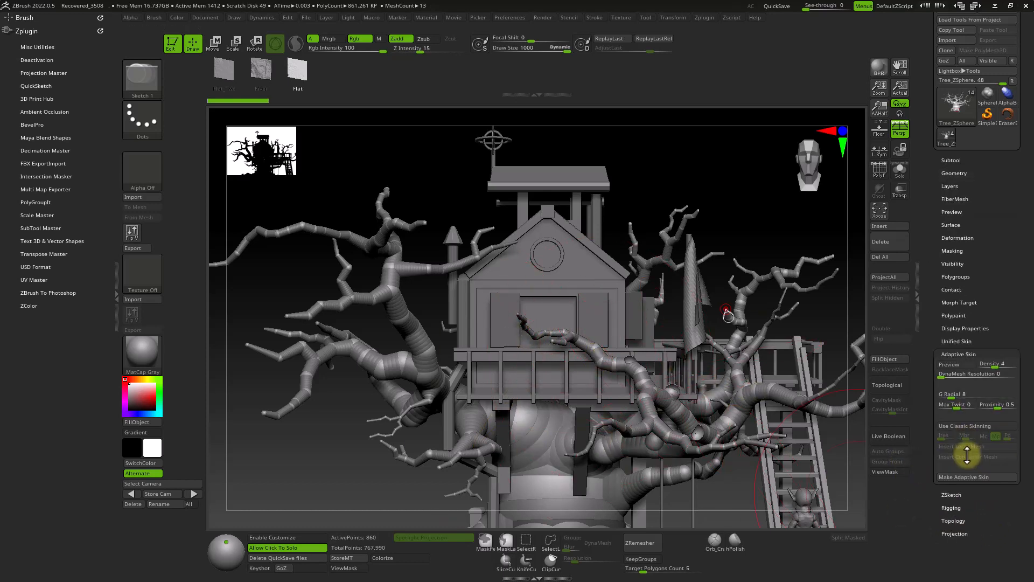
key("a")
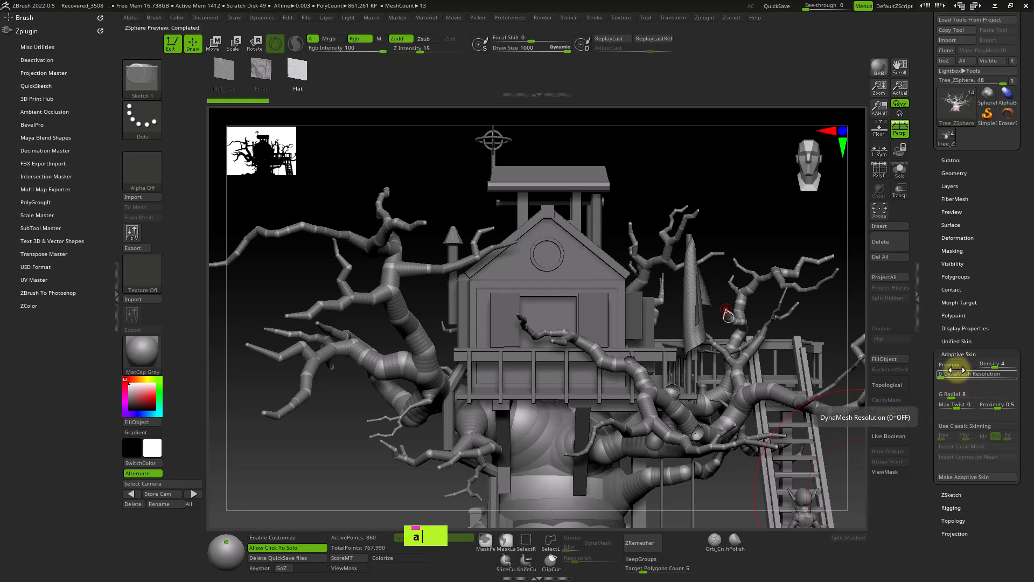
key("a")
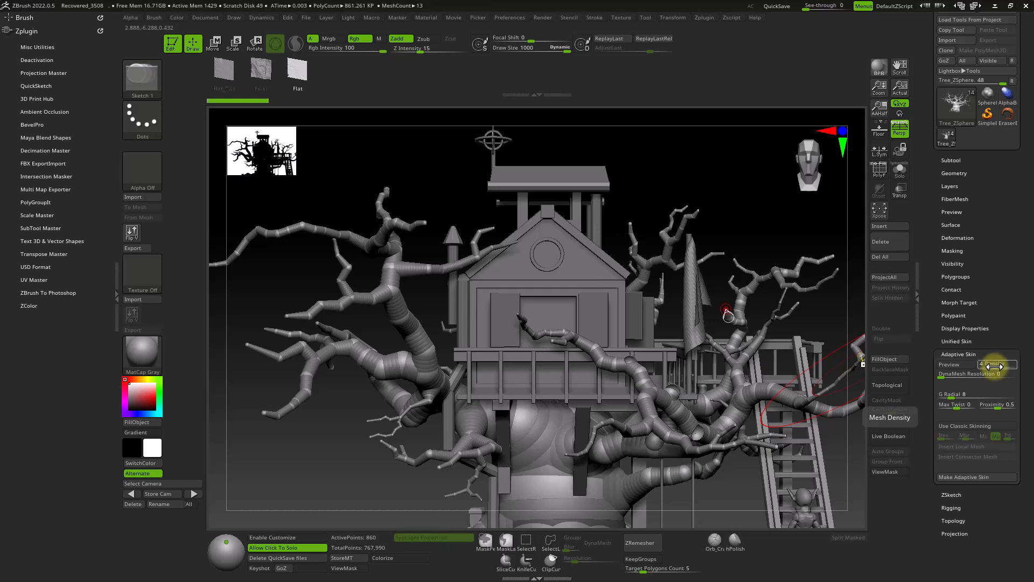
left_click(982, 476)
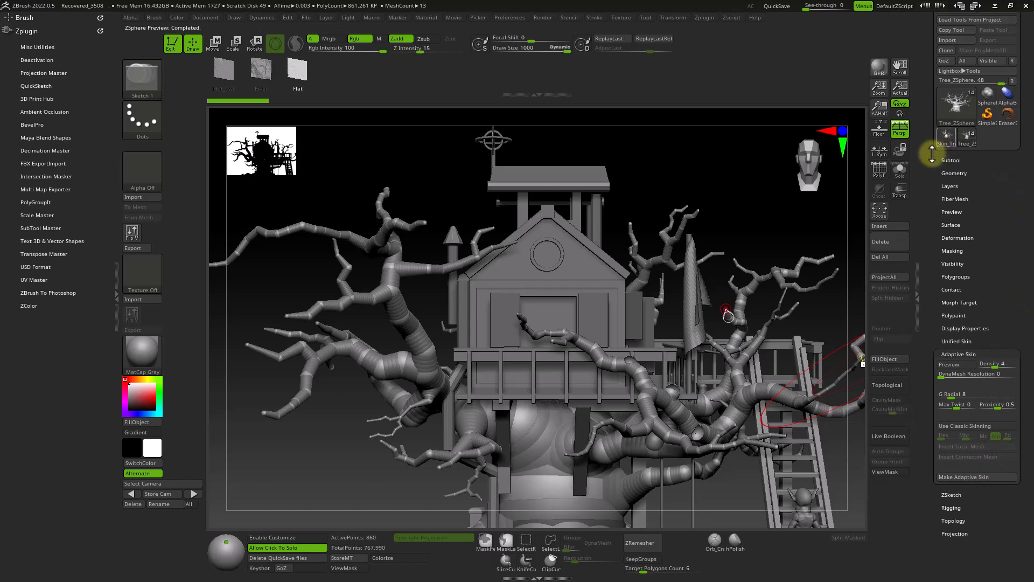
mouse_move(947, 138)
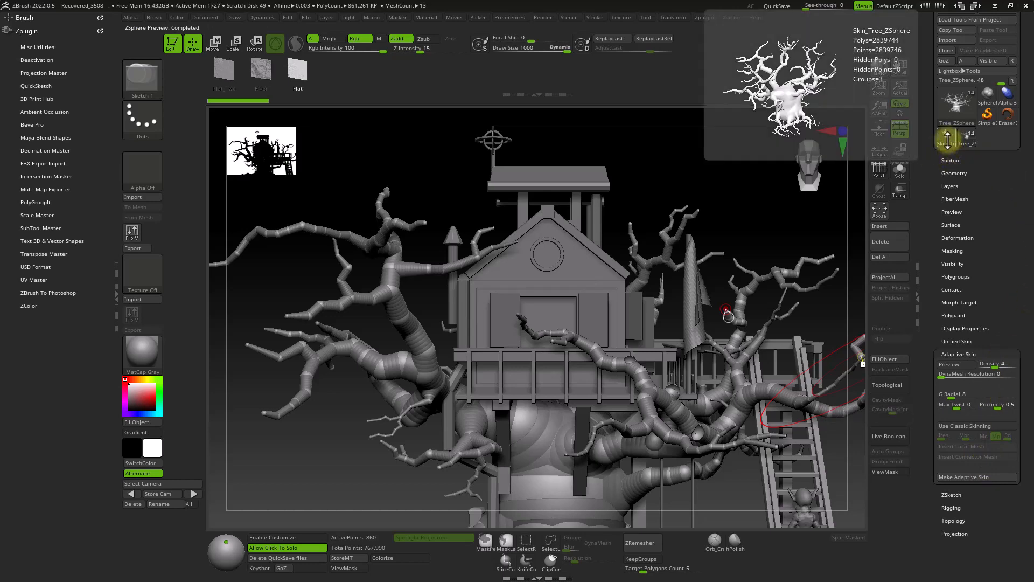
left_click(947, 139)
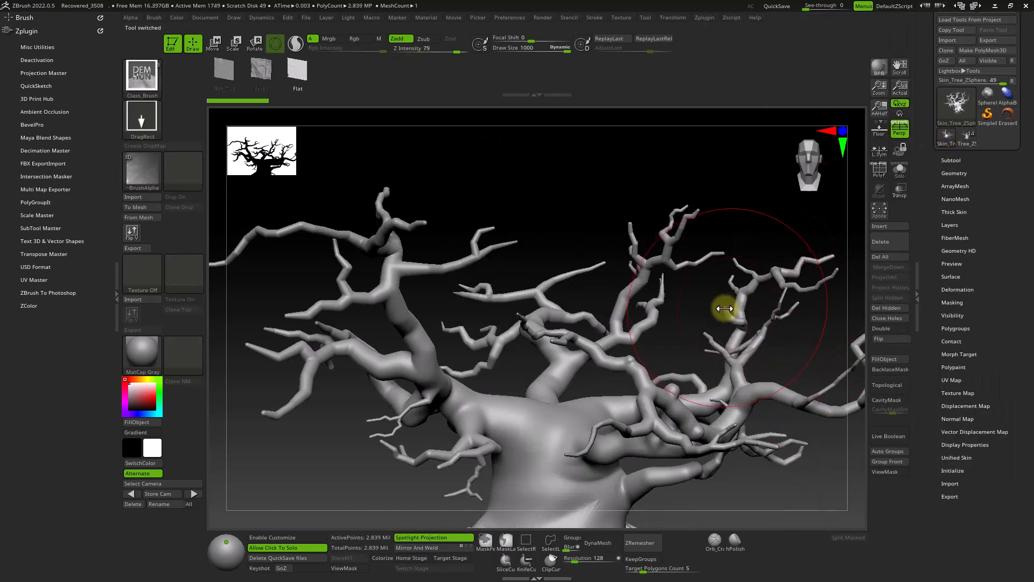
Step: Lower the tree skin by three subdivision levels and preview the default FiberMesh fibers on it
right_click_drag(730, 302, 688, 242, "ctrl")
right_click_drag(763, 400, 755, 314, "alt")
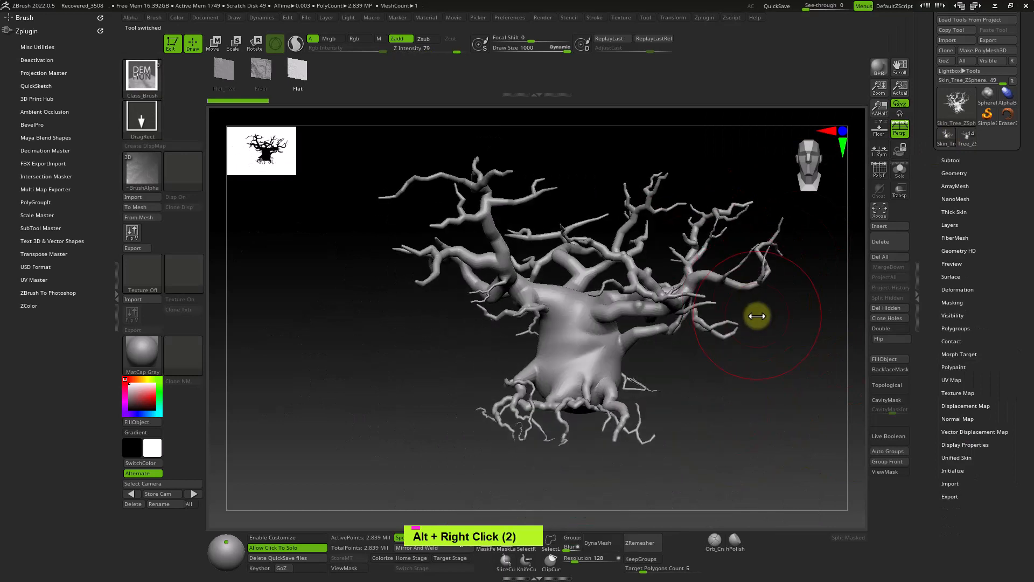
key("shift+d")
key("shift+d")
key("shift+d")
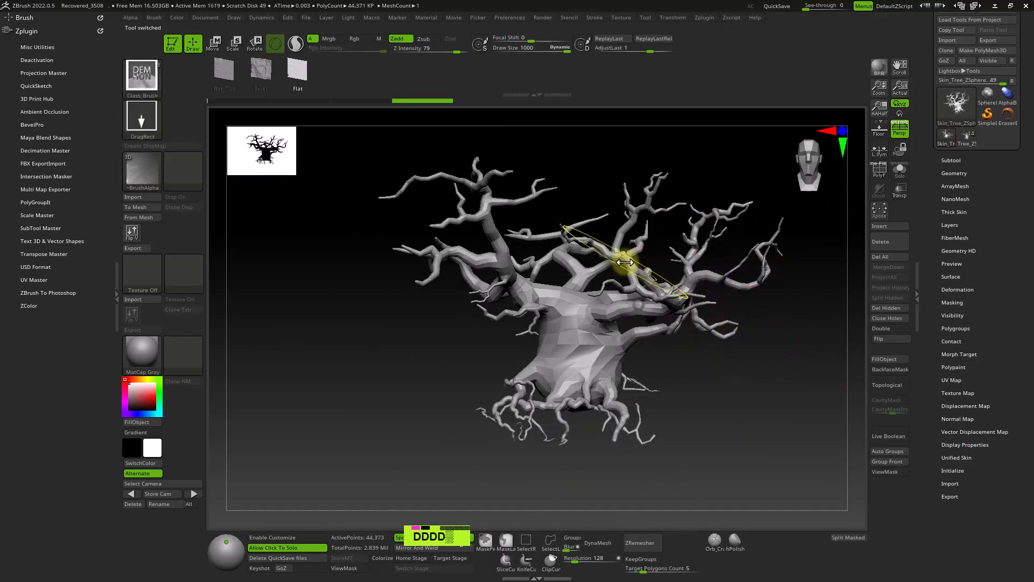
right_click_drag(625, 262, 721, 349, "ctrl")
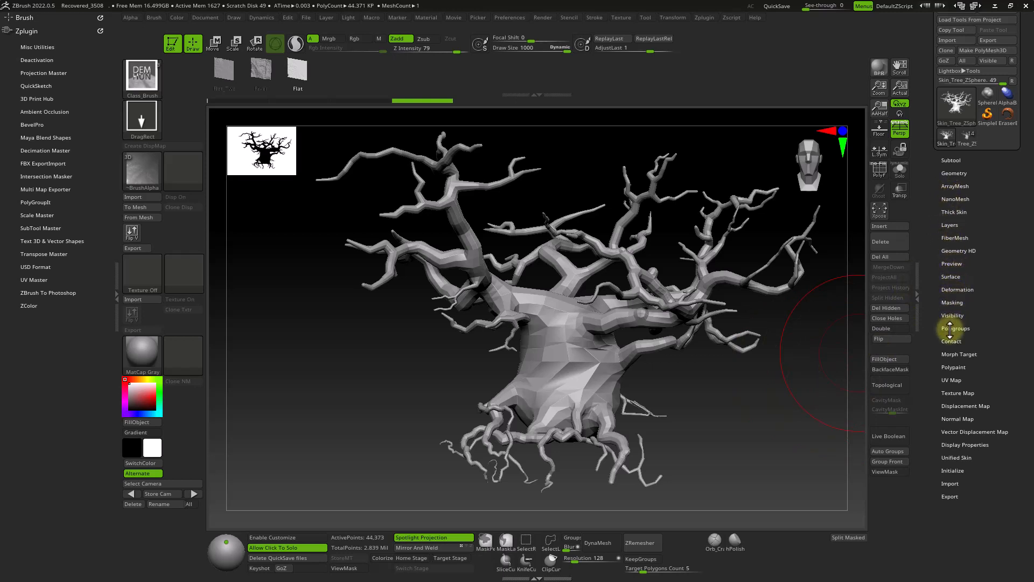
left_click(954, 237)
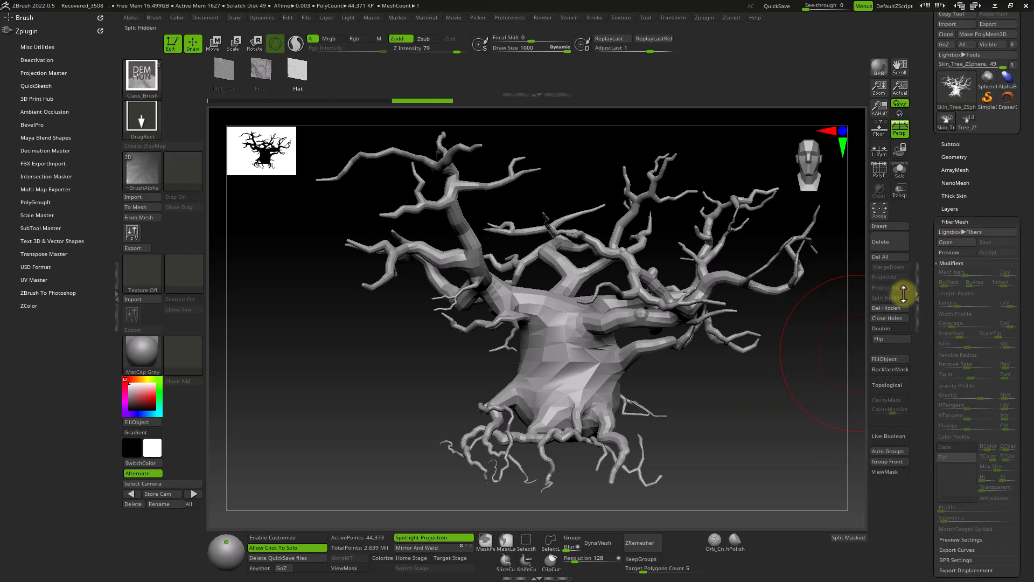
left_click(957, 252)
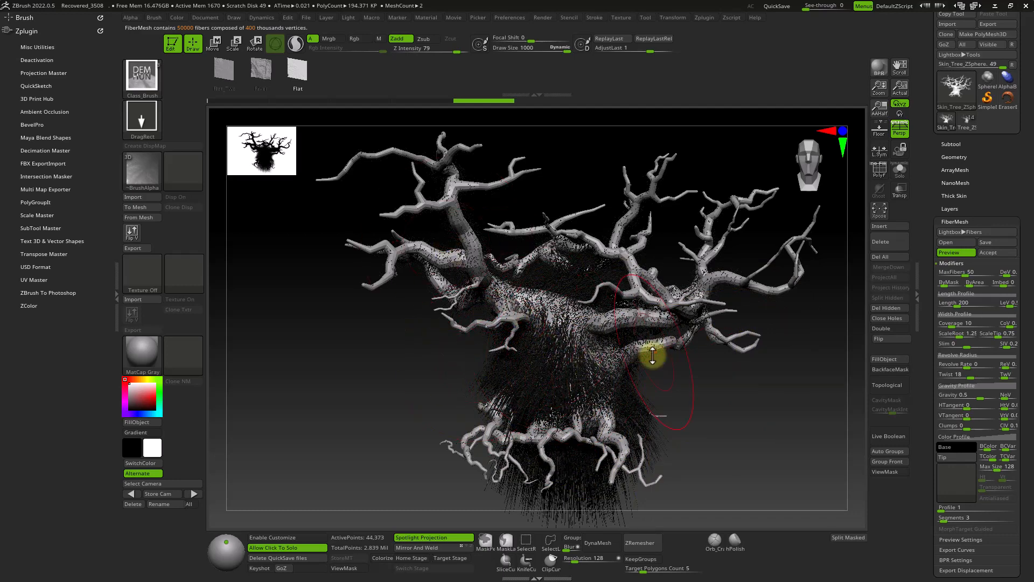
Step: Change the document background to a light tan colour and reset the main colour to white
left_click(209, 18)
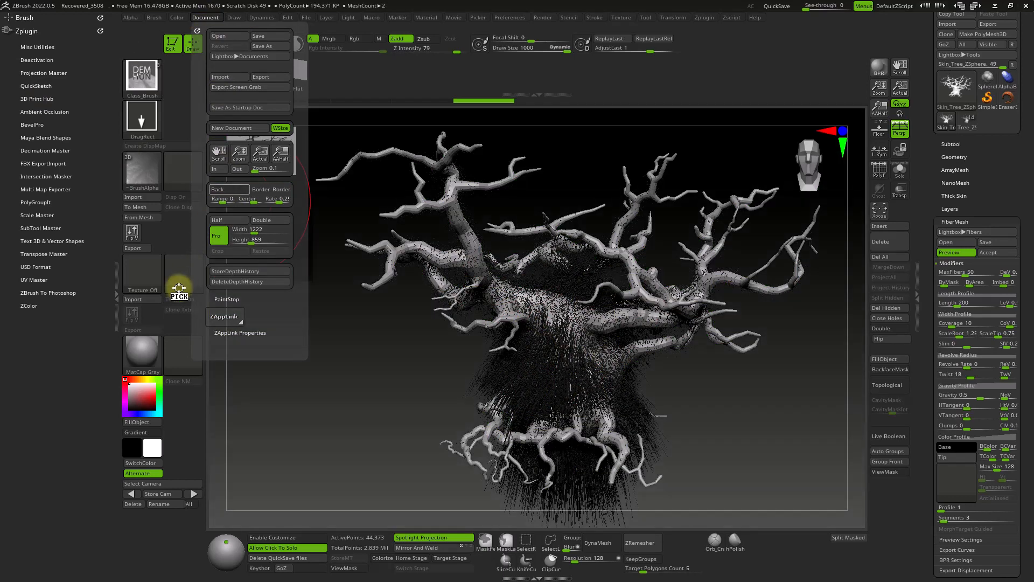
left_click_drag(179, 288, 141, 379)
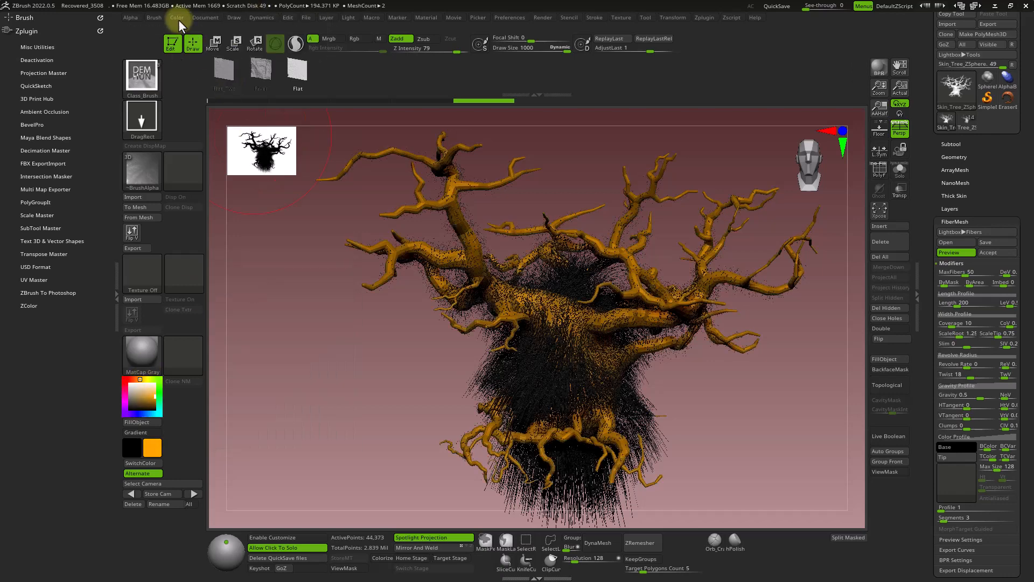
left_click(202, 17)
left_click(205, 17)
left_click_drag(218, 189, 135, 395)
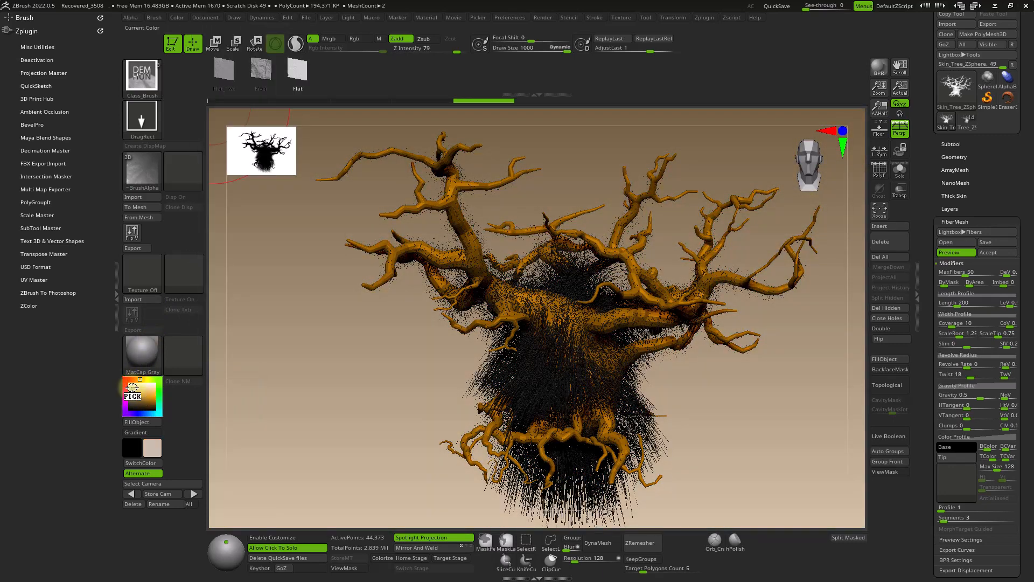
left_click(129, 383)
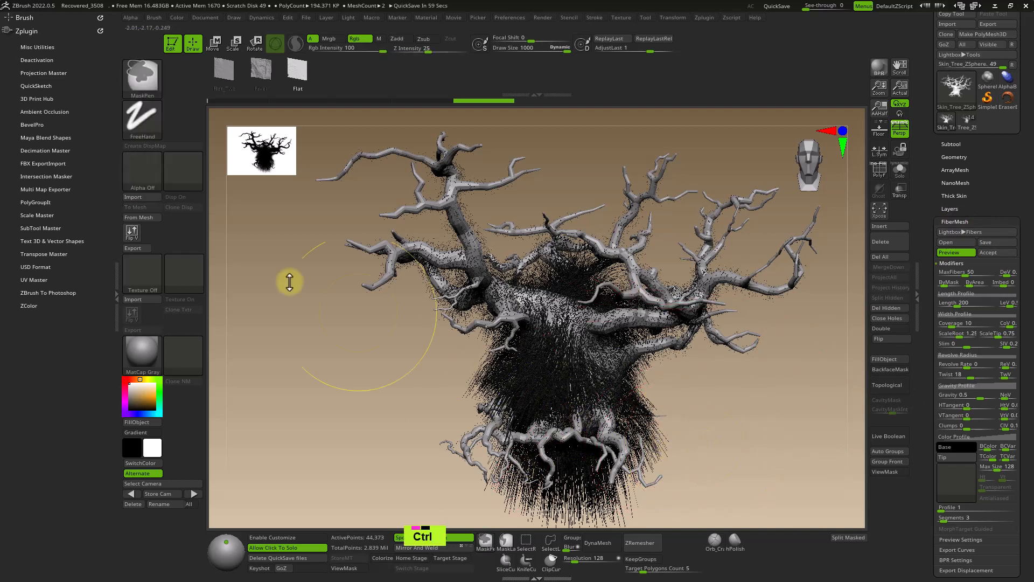
Step: Choose MaskLasso as the masking brush and turn off the FiberMesh preview
left_click(142, 70, "ctrl")
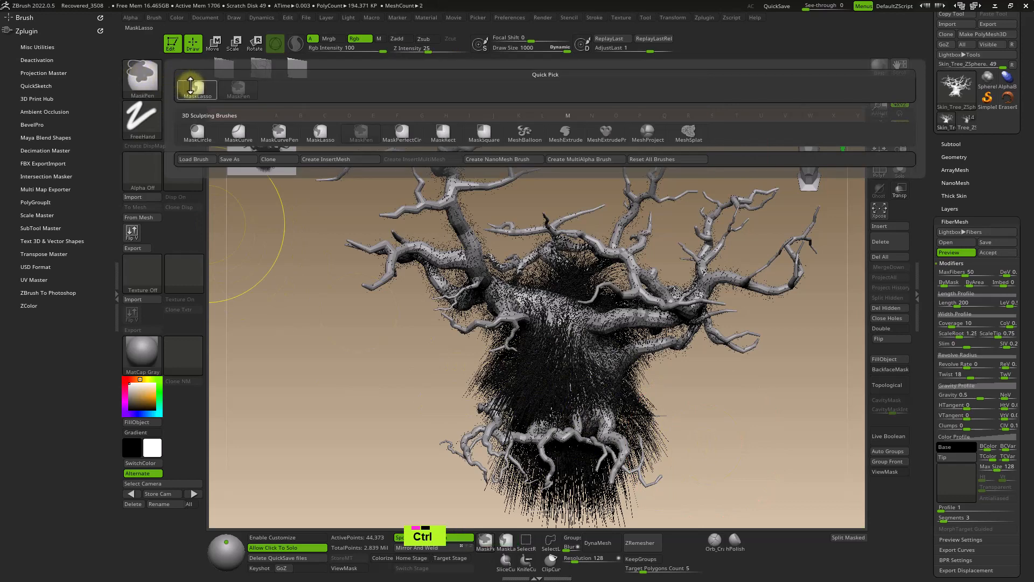
left_click(197, 86)
left_click_drag(473, 415, 485, 417, "ctrl")
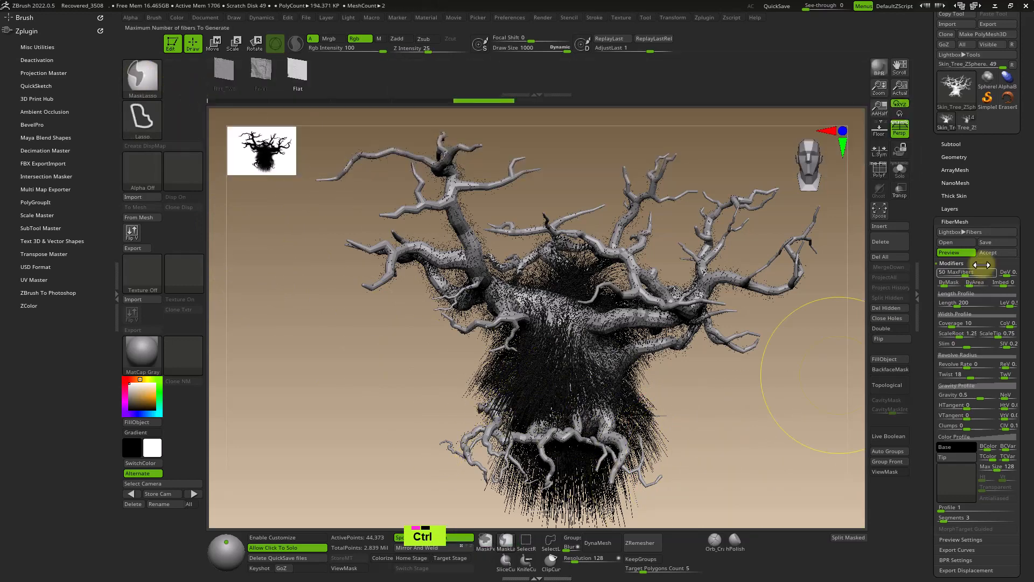
left_click(949, 252)
mouse_move(790, 360)
right_mouse_down("ctrl")
mouse_move(771, 293)
mouse_move(745, 323)
right_mouse_up("ctrl")
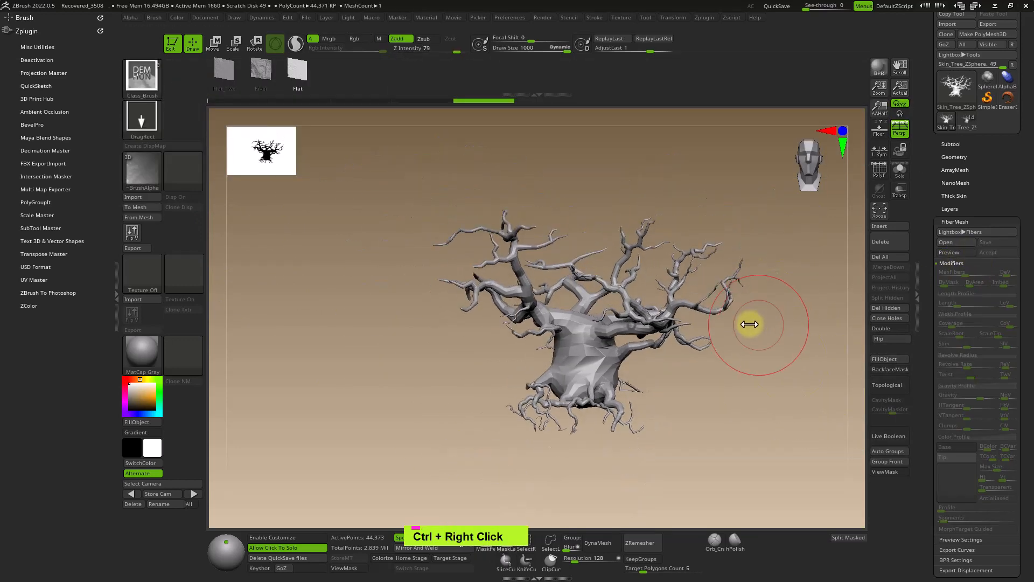
Step: Lasso-mask the outer branches at the top of the tree's crown, leaving the trunk unmasked
mouse_move(596, 290)
right_mouse_down("ctrl")
mouse_move(598, 365)
mouse_move(577, 349)
mouse_move(584, 354)
mouse_move(578, 255)
right_mouse_up("ctrl")
mouse_move(628, 195)
left_mouse_down("ctrl")
mouse_move(512, 180)
mouse_move(527, 370)
mouse_move(605, 369)
mouse_move(718, 214)
left_mouse_up("ctrl")
mouse_move(718, 215)
right_mouse_down("alt")
mouse_move(600, 214)
mouse_move(690, 259)
right_mouse_up("alt")
mouse_move(721, 212)
left_mouse_down("ctrl")
mouse_move(589, 274)
mouse_move(716, 309)
left_mouse_up("ctrl")
mouse_move(716, 231)
left_mouse_down("ctrl")
mouse_move(534, 311)
mouse_move(590, 332)
left_mouse_up("ctrl")
mouse_move(590, 331)
right_mouse_down()
mouse_move(566, 321)
mouse_move(574, 258)
right_mouse_up()
mouse_move(584, 228)
left_mouse_down("ctrl")
mouse_move(577, 318)
mouse_move(598, 301)
left_mouse_up("ctrl")
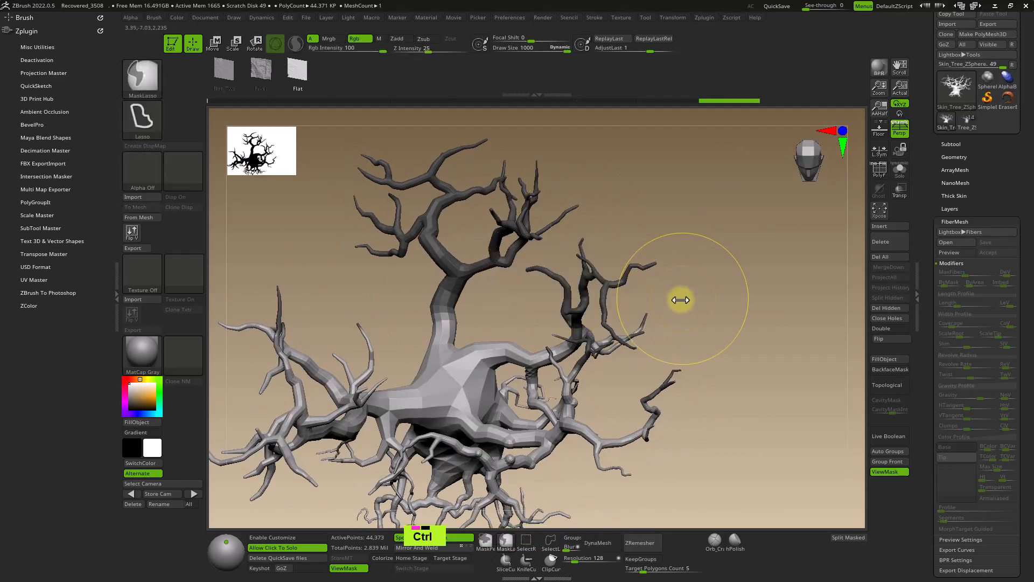
Step: Extend the lasso mask over the neighbouring side branches of the crown, out to their tips
mouse_move(681, 300)
right_mouse_down("alt")
mouse_move(642, 234)
mouse_move(683, 249)
right_mouse_up("alt")
left_click_drag(680, 197, 572, 315, "ctrl")
right_click_drag(597, 329, 671, 297)
left_click_drag(710, 264, 538, 370, "ctrl")
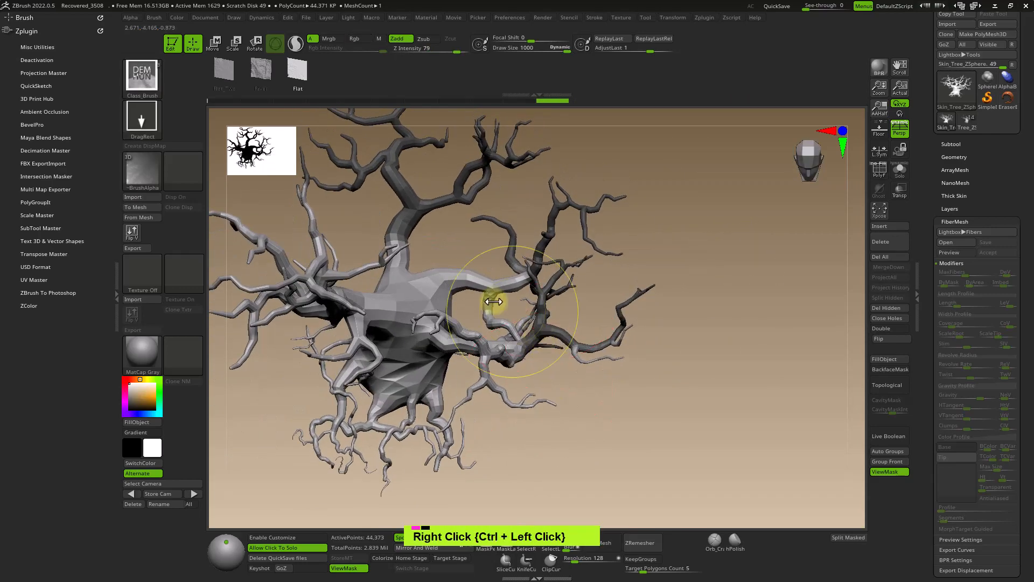
mouse_move(492, 300)
right_mouse_down("ctrl")
mouse_move(577, 478)
mouse_move(555, 370)
mouse_move(572, 446)
mouse_move(560, 450)
mouse_move(538, 392)
mouse_move(581, 452)
mouse_move(688, 295)
right_mouse_up("ctrl")
left_click(743, 229, "ctrl")
mouse_move(743, 229)
left_mouse_down("ctrl")
mouse_move(549, 260)
mouse_move(616, 380)
left_mouse_up("ctrl")
mouse_move(579, 263)
left_mouse_down("ctrl")
mouse_move(522, 341)
mouse_move(561, 463)
mouse_move(695, 360)
left_mouse_up("ctrl")
Step: Lasso-mask the branch clusters on the other side of the tree, working around the trunk
mouse_move(737, 483)
right_mouse_down("ctrl")
mouse_move(711, 330)
mouse_move(730, 362)
right_mouse_up("ctrl")
mouse_move(738, 291)
left_mouse_down("ctrl")
mouse_move(612, 312)
mouse_move(739, 477)
mouse_move(767, 409)
left_mouse_up("ctrl")
right_click_drag(768, 404, 647, 342)
left_click_drag(609, 312, 549, 328, "ctrl")
right_click_drag(544, 402, 621, 430, "alt")
left_click_drag(599, 350, 597, 352, "ctrl")
mouse_move(606, 465)
right_mouse_down("alt")
mouse_move(658, 393)
mouse_move(686, 446)
right_mouse_up("alt")
mouse_move(620, 410)
left_mouse_down("ctrl")
mouse_move(407, 431)
mouse_move(744, 456)
left_mouse_up("ctrl")
Step: Mask the forked branch and its small unmasked twigs growing beside the trunk
mouse_move(744, 457)
right_mouse_down("alt")
mouse_move(639, 415)
mouse_move(648, 438)
right_mouse_up("alt")
mouse_move(499, 362)
left_mouse_down("ctrl")
mouse_move(667, 424)
mouse_move(582, 325)
mouse_move(531, 342)
left_mouse_up("ctrl")
mouse_move(395, 180)
left_mouse_down("ctrl")
mouse_move(518, 324)
mouse_move(483, 295)
left_mouse_up("ctrl")
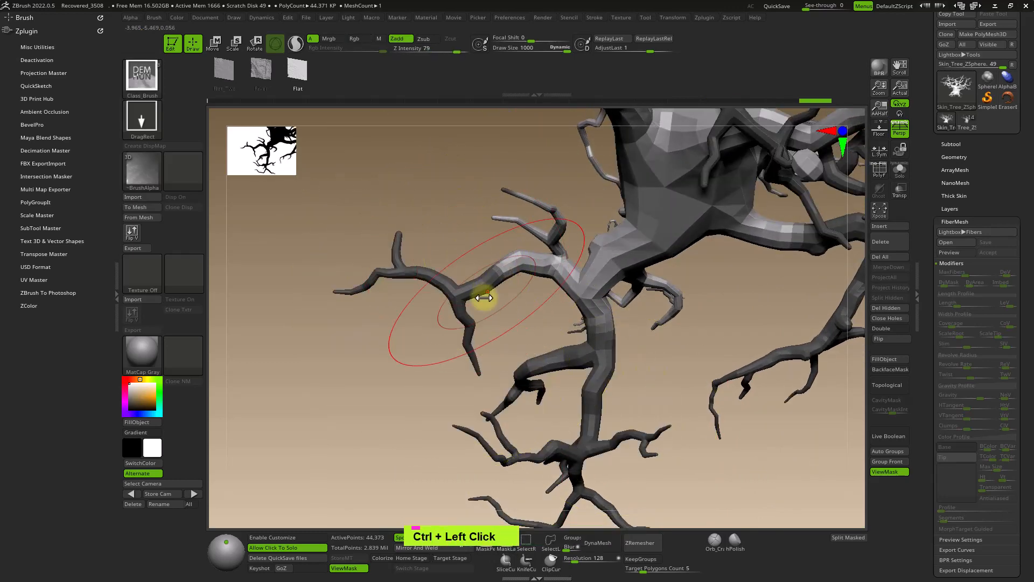
mouse_move(482, 295)
right_mouse_down("alt")
mouse_move(588, 368)
mouse_move(639, 358)
right_mouse_up("alt")
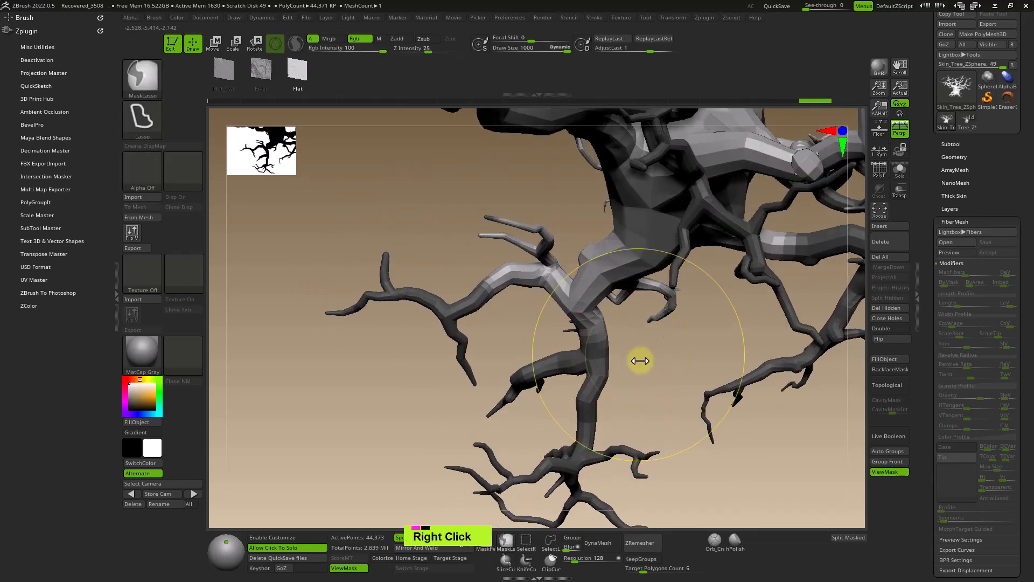
mouse_move(457, 190)
left_mouse_down("ctrl")
mouse_move(466, 388)
mouse_move(553, 197)
left_mouse_up("ctrl")
mouse_move(554, 197)
right_mouse_down("alt")
mouse_move(574, 365)
mouse_move(598, 358)
mouse_move(676, 395)
mouse_move(600, 293)
right_mouse_up("alt")
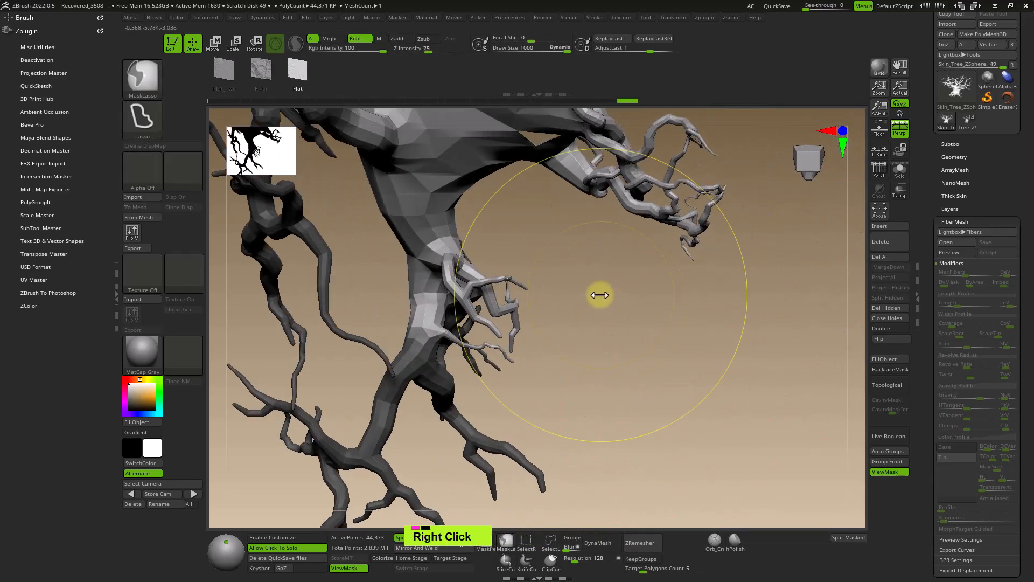
Step: Mask the remaining thin branch clusters near the trunk and reduce Draw Size to about 442
left_click_drag(561, 284, 458, 364, "ctrl")
mouse_move(457, 365)
right_mouse_down("alt")
mouse_move(541, 431)
mouse_move(545, 386)
mouse_move(473, 307)
mouse_move(528, 234)
mouse_move(528, 313)
mouse_move(554, 330)
mouse_move(537, 339)
right_mouse_up("alt")
key("s")
mouse_move(707, 245)
left_mouse_down("ctrl")
mouse_move(607, 156)
mouse_move(780, 238)
left_mouse_up("ctrl")
mouse_move(781, 237)
right_mouse_down("ctrl")
mouse_move(688, 270)
mouse_move(691, 343)
mouse_move(619, 304)
mouse_move(438, 324)
mouse_move(474, 341)
mouse_move(441, 129)
right_mouse_up("ctrl")
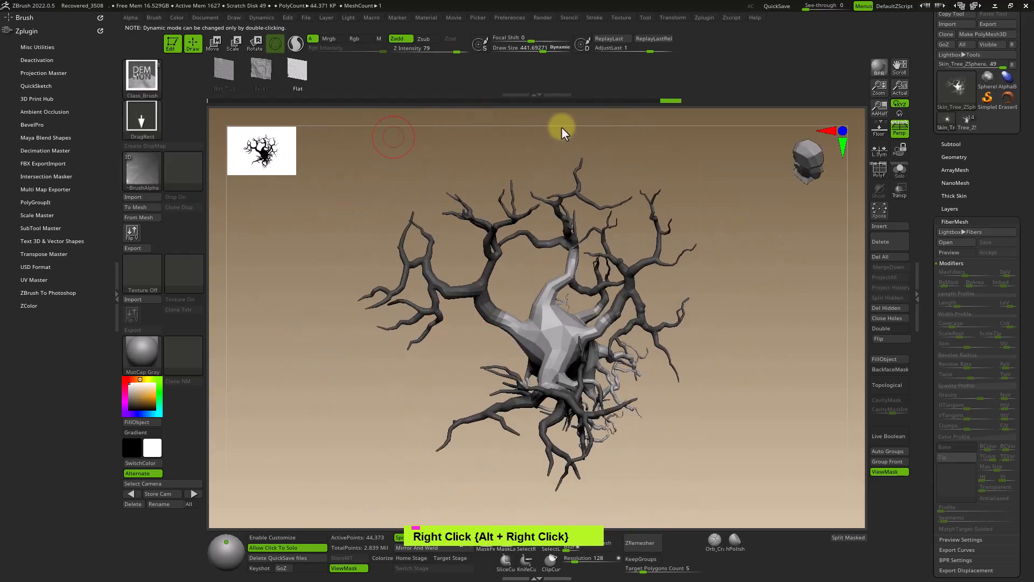
Step: Add to the outer branch mask and unmask the middle of the thick limb leading to the trunk
mouse_move(619, 286)
right_mouse_down()
mouse_move(555, 298)
mouse_move(541, 266)
mouse_move(532, 325)
mouse_move(546, 314)
mouse_move(396, 339)
right_mouse_up()
mouse_move(376, 274)
left_mouse_down("ctrl")
mouse_move(396, 359)
mouse_move(386, 302)
left_mouse_up("ctrl")
mouse_move(499, 309)
left_mouse_down("ctrl+alt")
mouse_move(505, 397)
mouse_move(502, 355)
left_mouse_up("ctrl+alt")
left_click_drag(464, 278, 485, 311, "ctrl+alt")
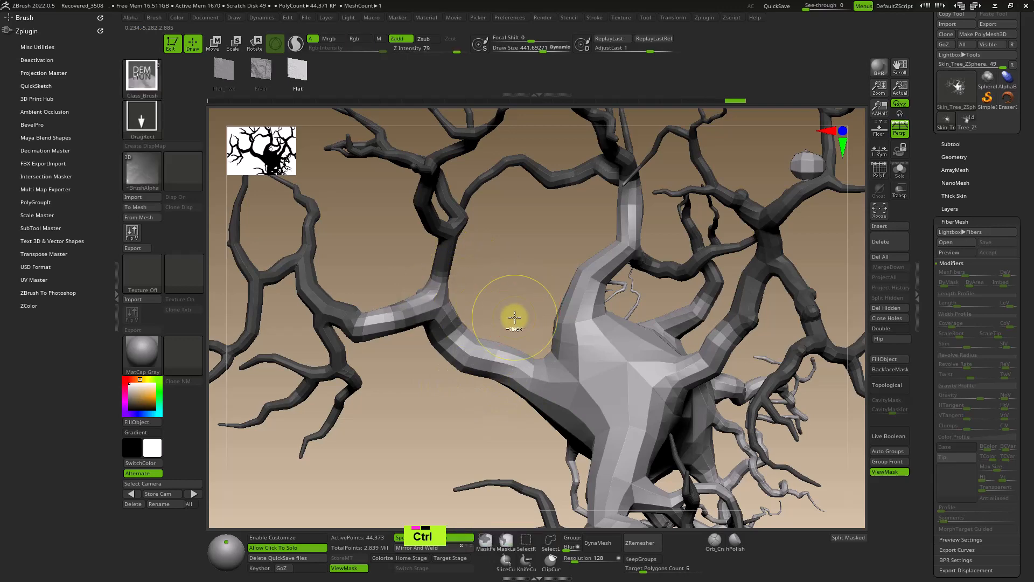
Step: Unmask short thick sections of the limb and branch on the opposite side of the crown
right_click_drag(515, 317, 480, 269, "ctrl")
right_click_drag(480, 269, 508, 303, "alt")
right_click_drag(609, 229, 691, 287, "ctrl")
right_click_drag(752, 249, 629, 329, "alt")
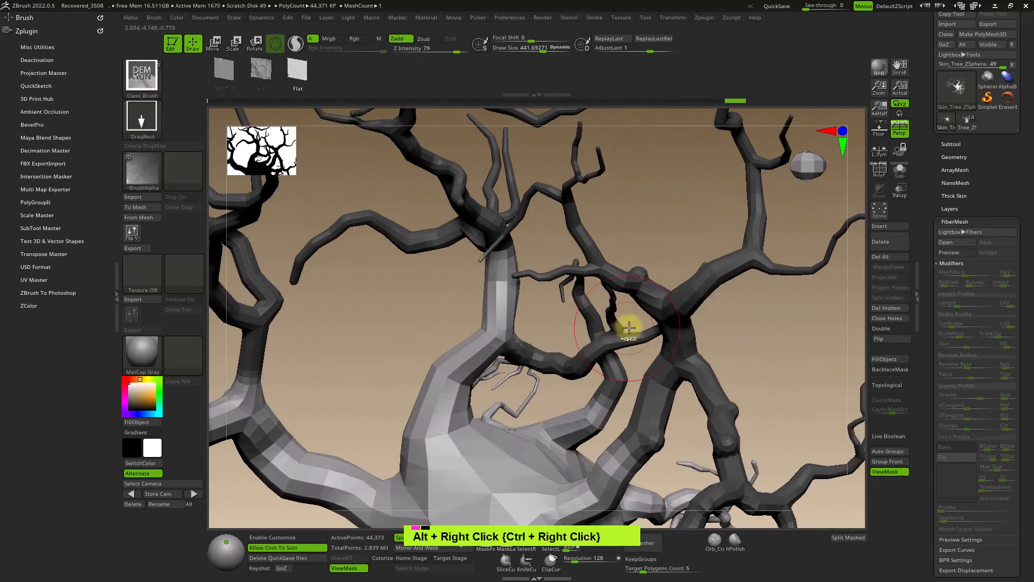
left_click_drag(697, 233, 740, 316, "ctrl+alt")
mouse_move(745, 367)
right_mouse_down("ctrl")
mouse_move(739, 354)
mouse_move(672, 386)
right_mouse_up("ctrl")
mouse_move(663, 393)
left_mouse_down("ctrl+alt")
mouse_move(635, 397)
mouse_move(649, 426)
left_mouse_up("ctrl+alt")
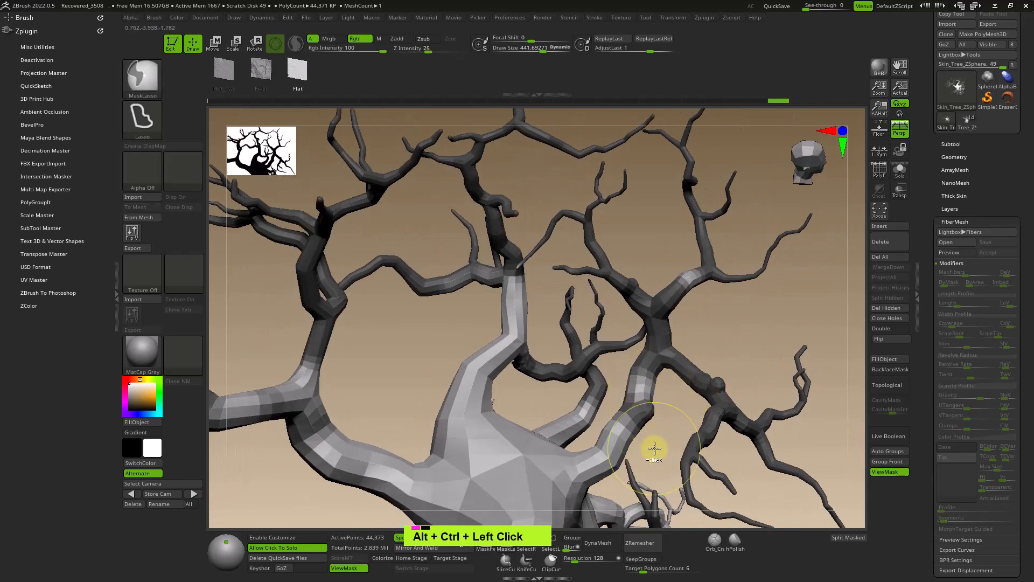
right_click_drag(655, 449, 531, 347)
right_click_drag(494, 388, 549, 305, "alt")
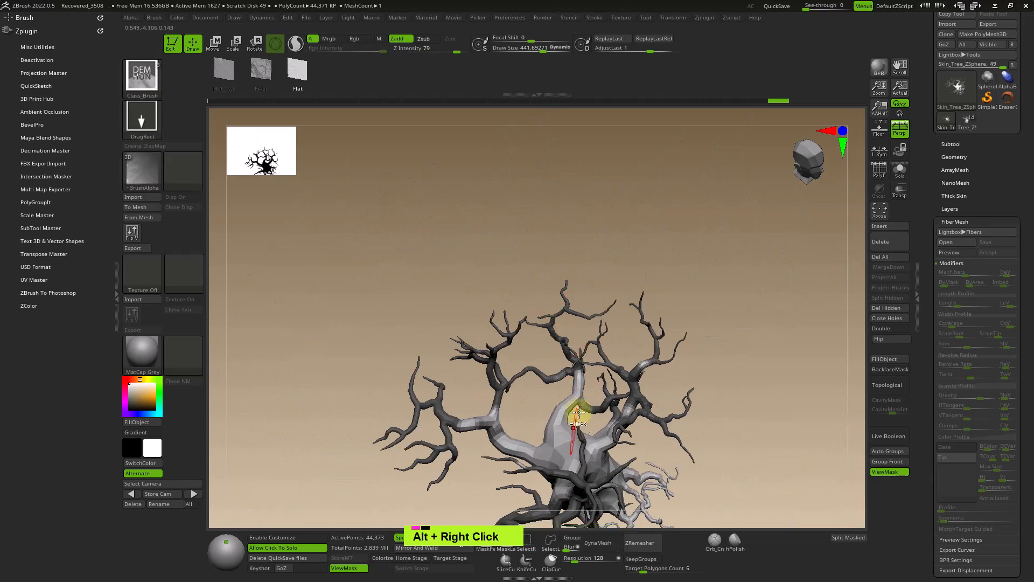
right_click_drag(579, 412, 668, 404, "alt")
right_click_drag(732, 305, 715, 348, "alt")
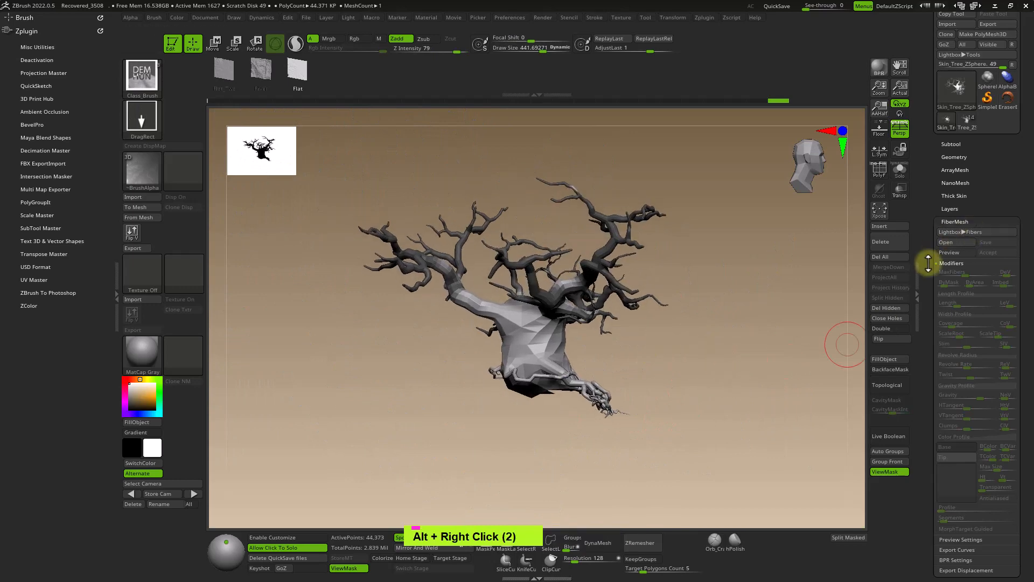
Step: Turn on the FiberMesh preview for the masked branches of the skinned tree and view it from the front
left_click(948, 252)
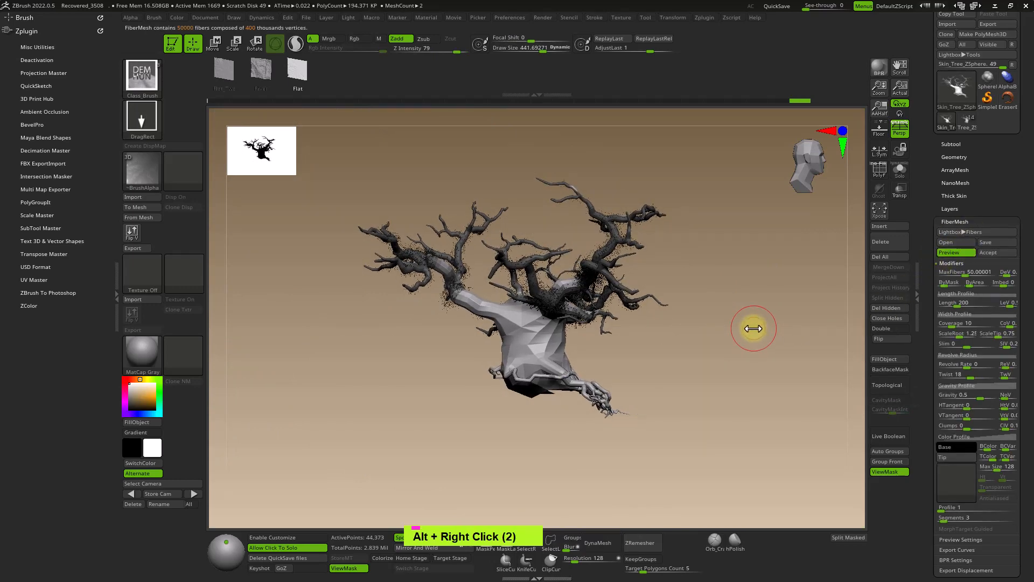
right_click_drag(755, 326, 674, 392)
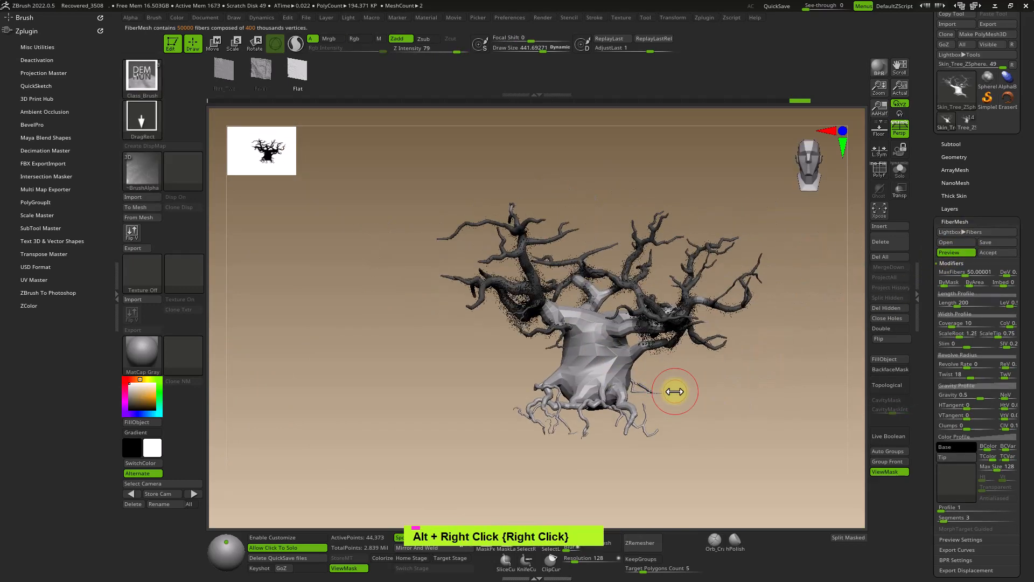
right_click_drag(737, 388, 686, 395, "alt")
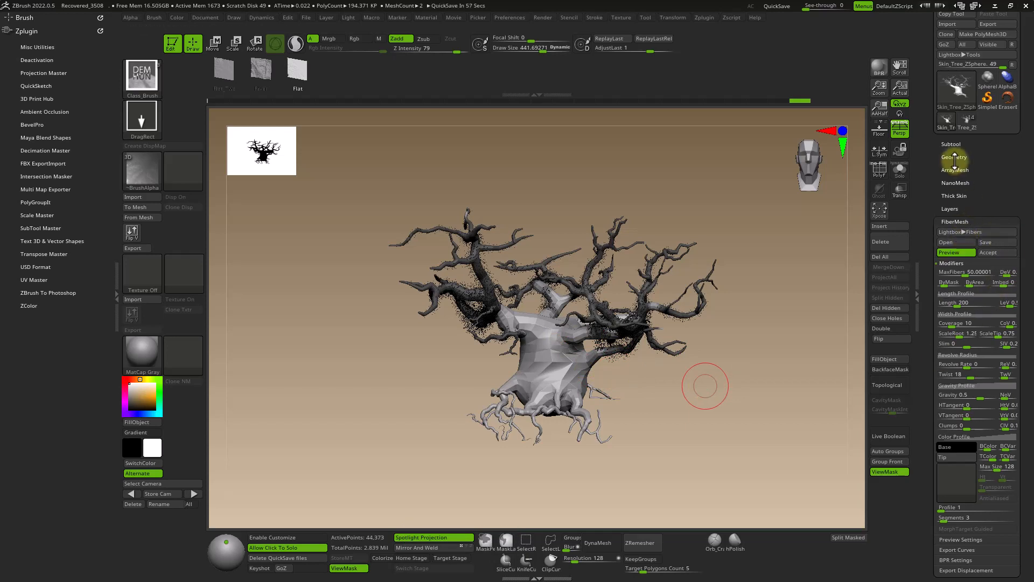
Step: Switch to the Tree_ZSphere tool to view the complete tree house scene, and return to the skinned tree tool
left_click(966, 124)
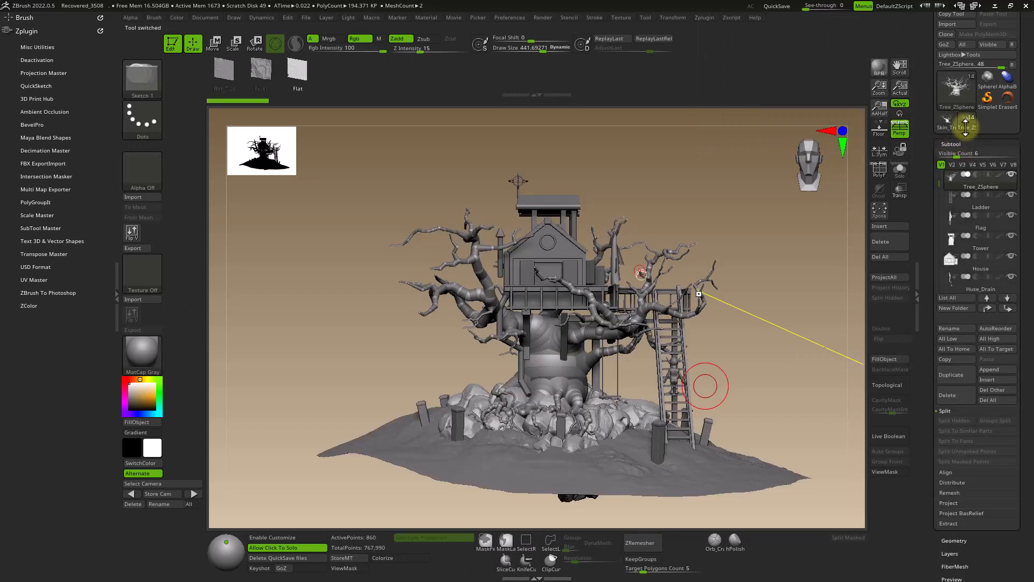
left_click(996, 377)
mouse_move(815, 394)
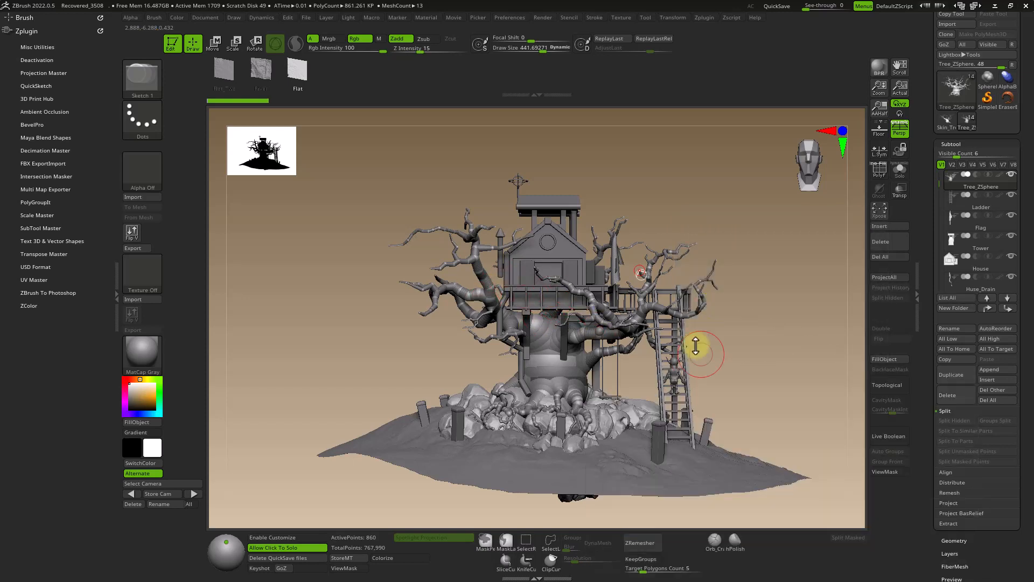
left_click(951, 123)
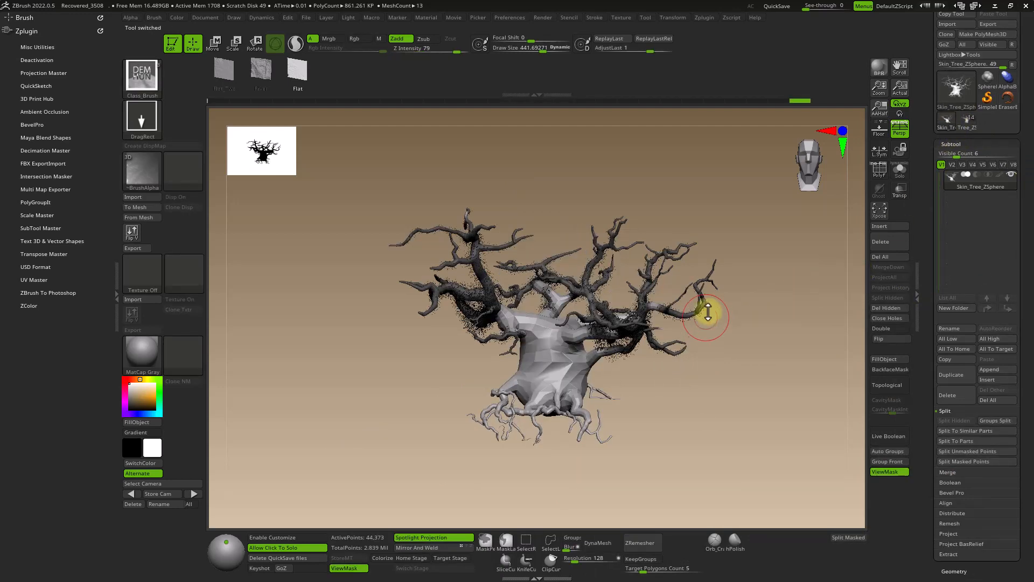
Step: Save the current FiberMesh settings as a fibers preset named Fiber_Default in the Class_004_Fibers folder
right_click_drag(709, 310, 824, 304, "alt")
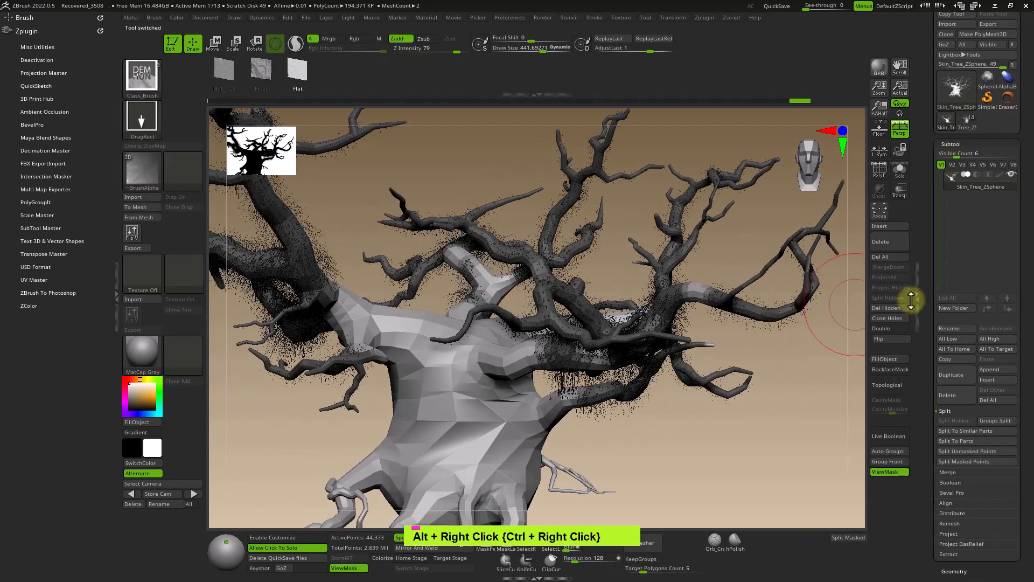
left_click(950, 144)
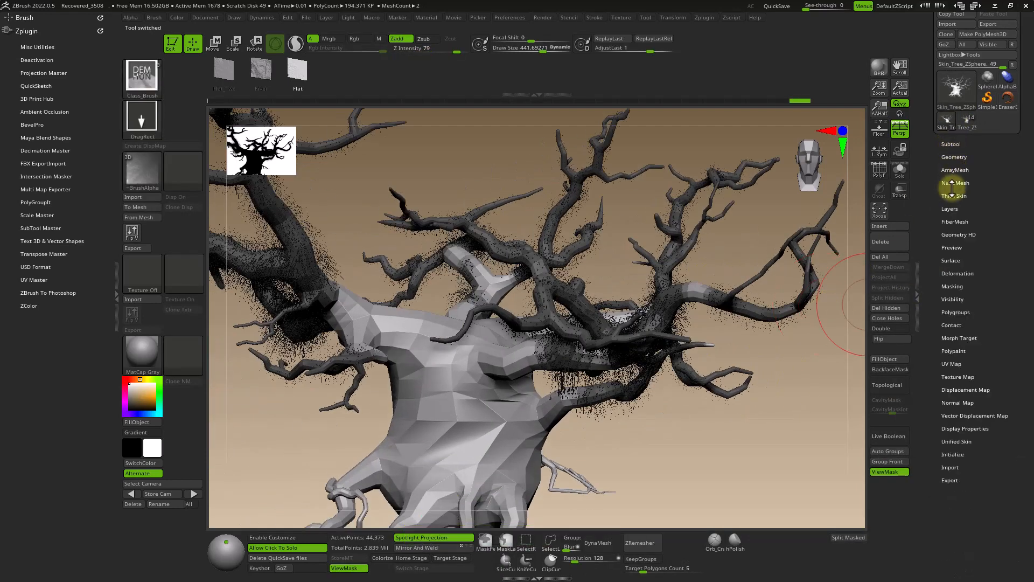
left_click(954, 221)
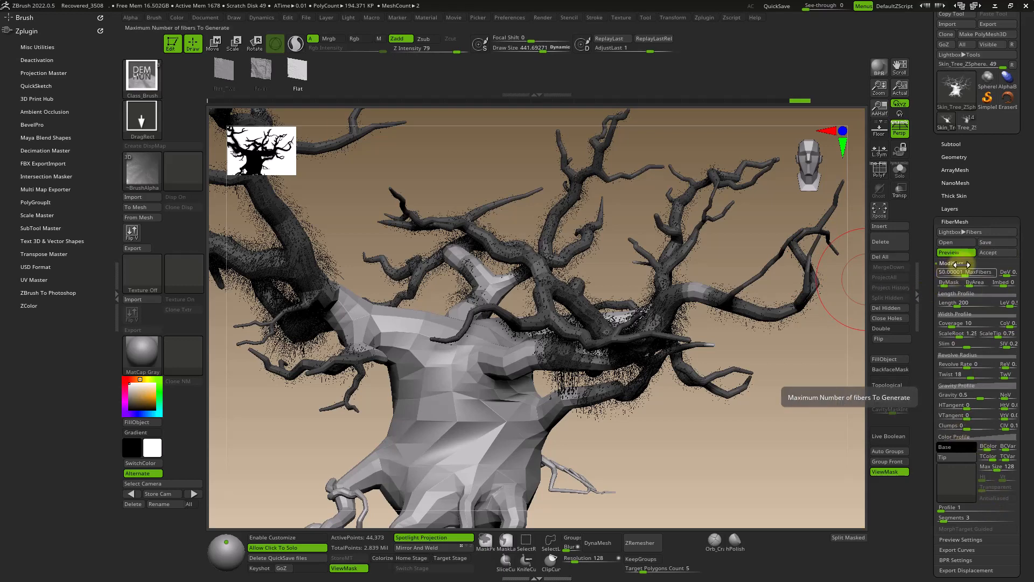
left_click(987, 242)
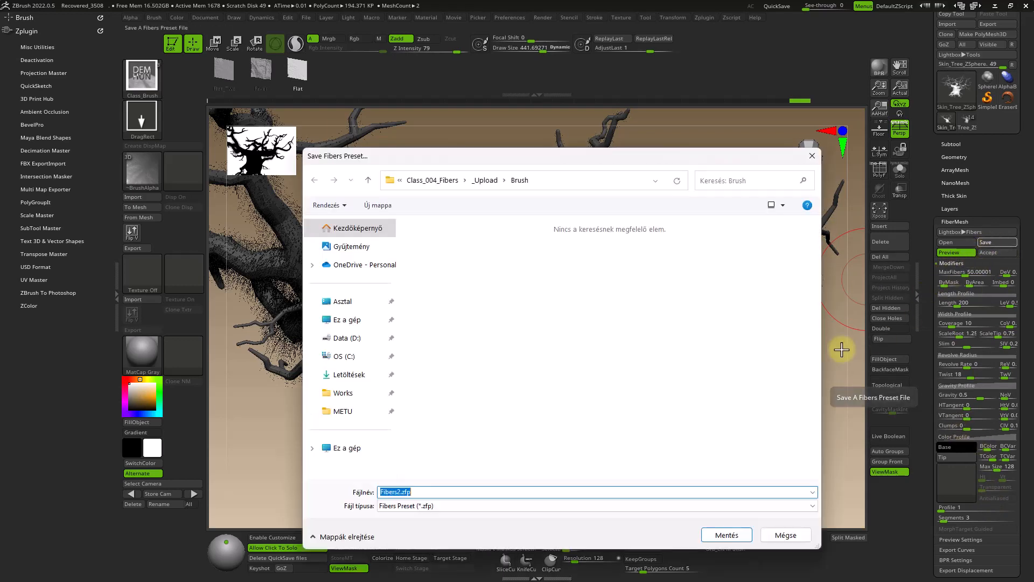
left_click(486, 181)
left_click(438, 182)
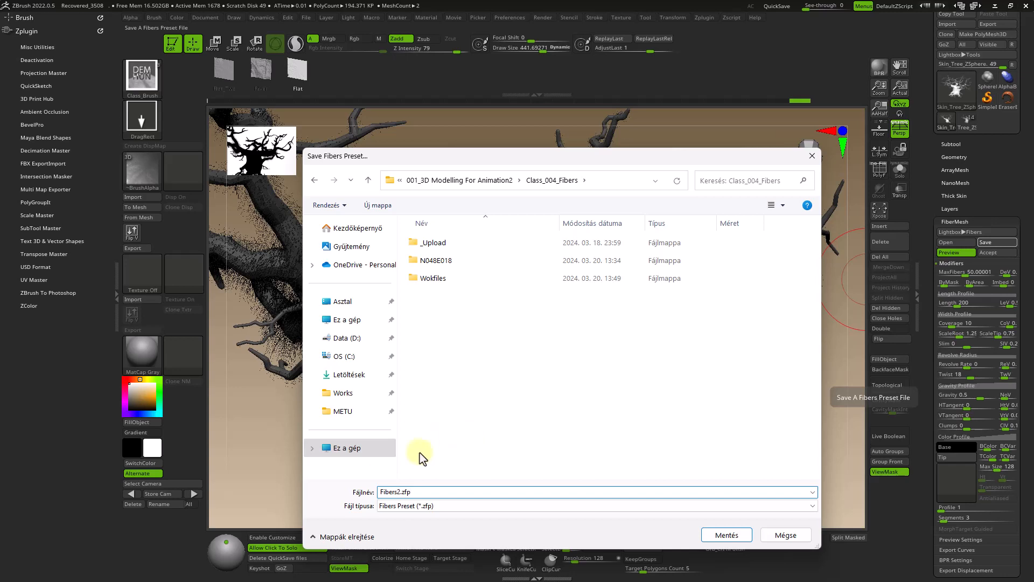
type("F")
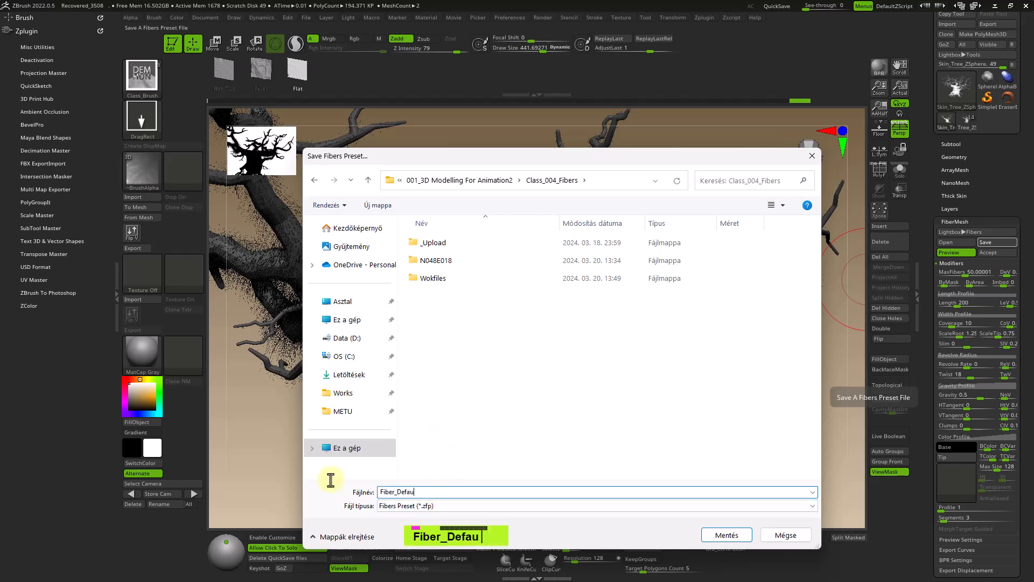
key("Return")
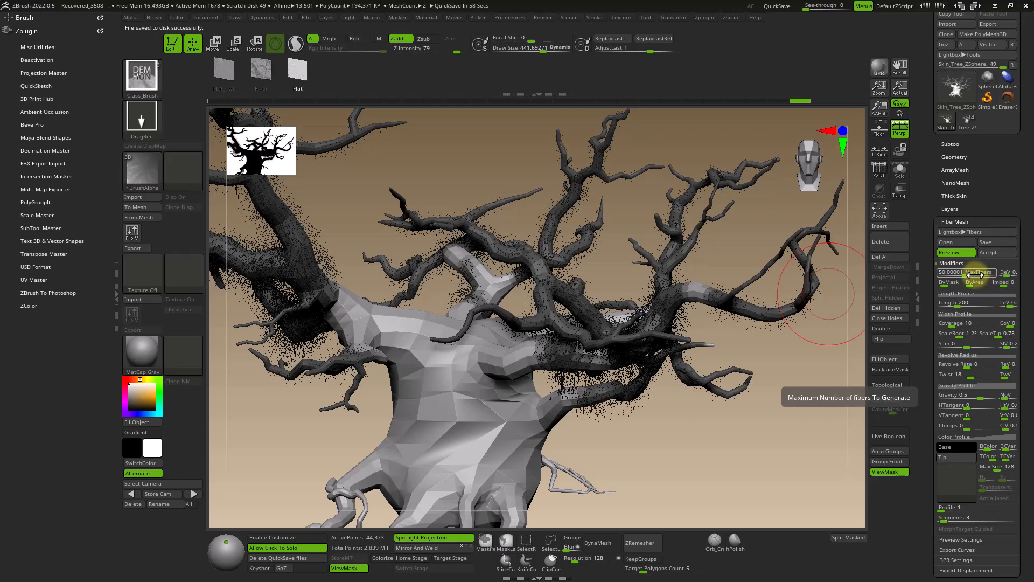
Step: Set MaxFibers to 1 and raise the fiber Coverage to about 3862
left_click(975, 275)
type("1")
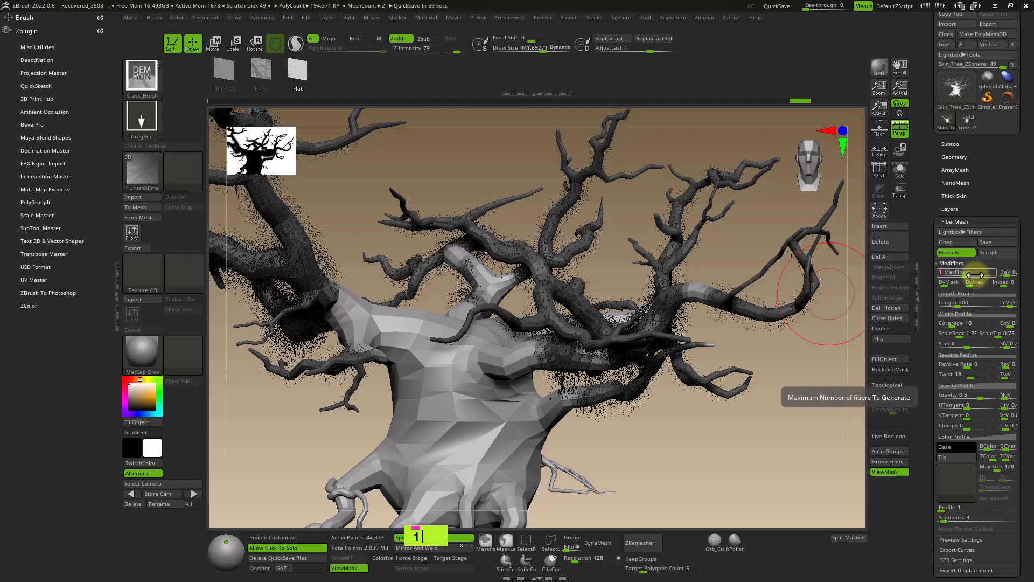
key("Return")
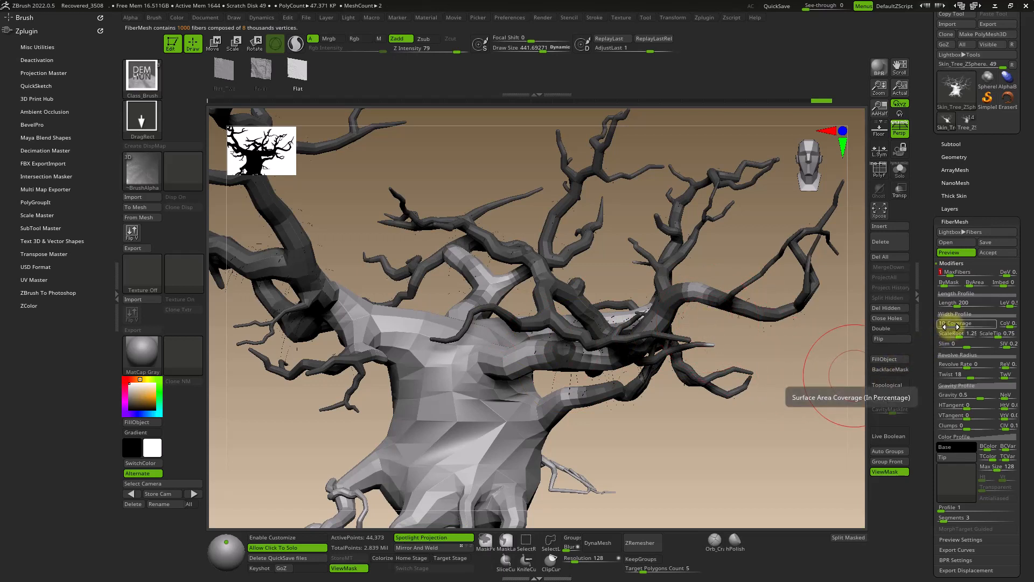
left_click_drag(951, 326, 979, 327)
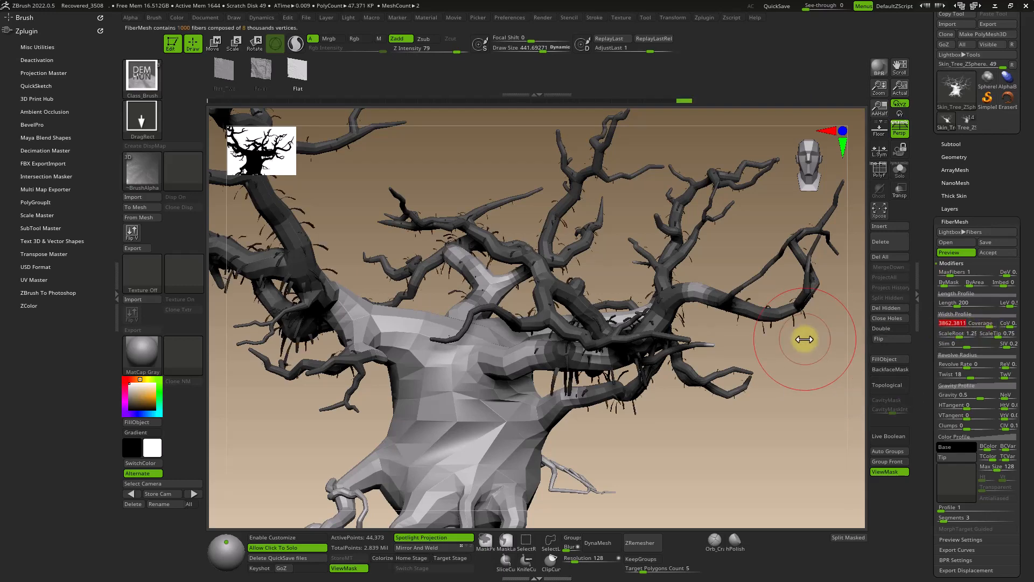
Step: Set the fibers' ByArea modulation to 0.05 so their size depends less on face area
right_click(633, 291, "ctrl")
mouse_move(633, 291)
right_mouse_down("ctrl")
mouse_move(634, 299)
mouse_move(668, 285)
mouse_move(619, 295)
mouse_move(631, 300)
right_mouse_up("ctrl")
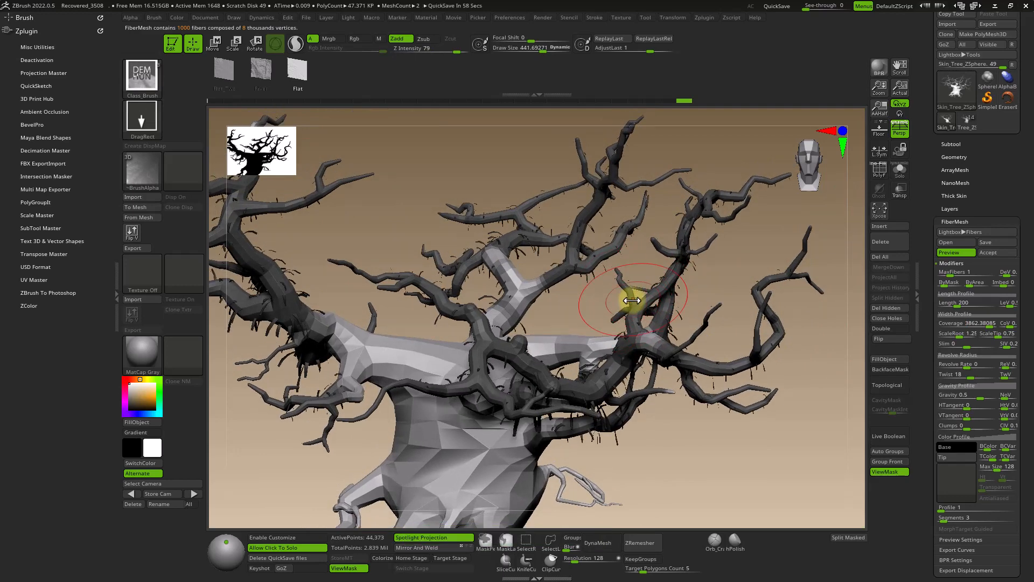
left_click(973, 282)
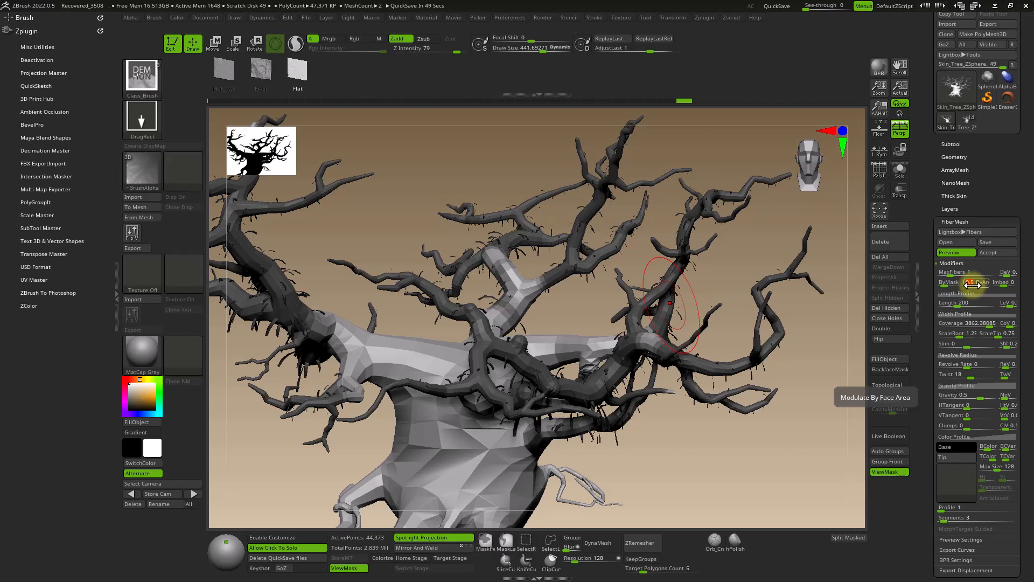
type("0.")
key("Return")
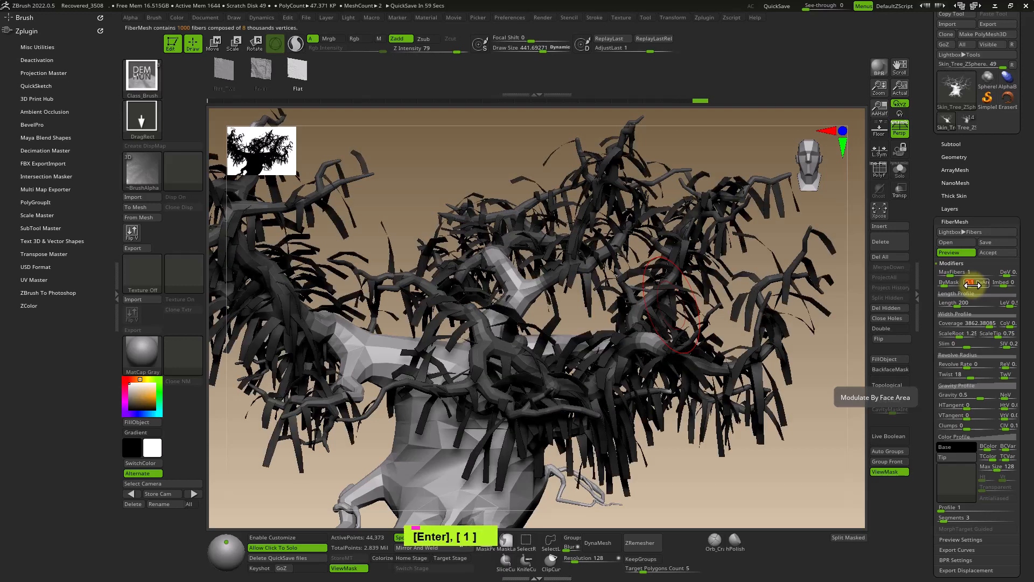
type("0.05")
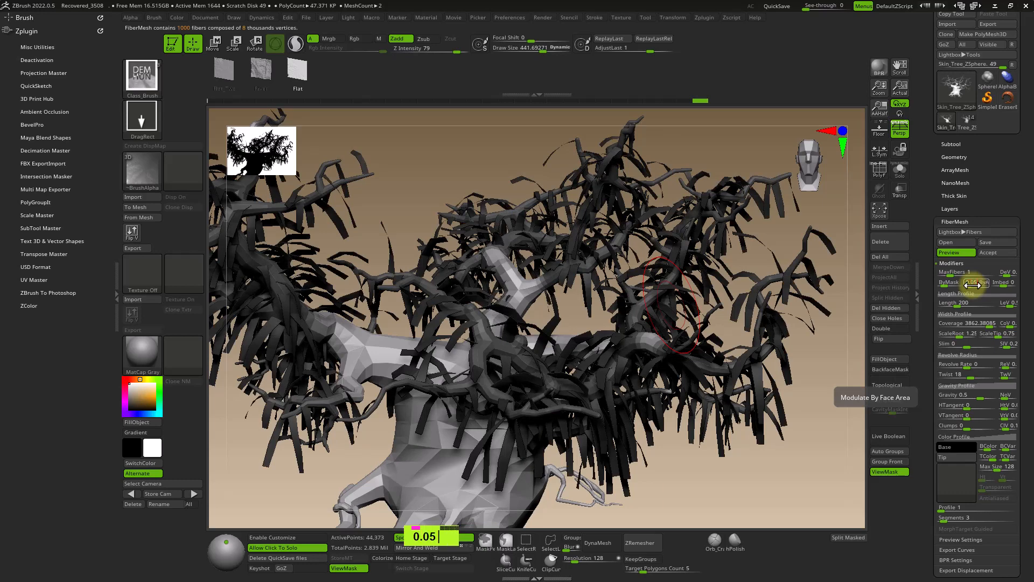
key("Return")
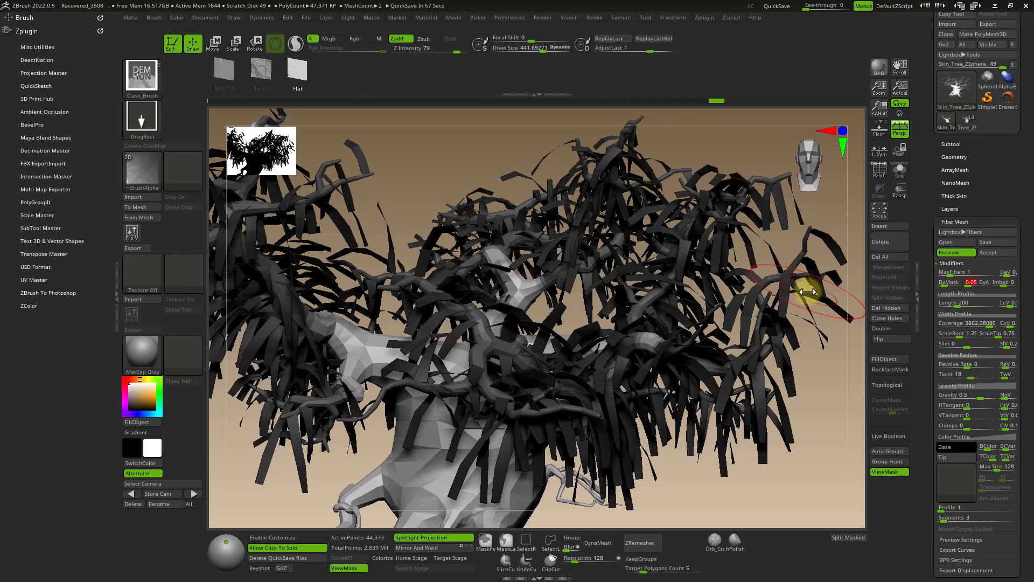
Step: Reduce the fiber Coverage to about 398 and set both the base and tip colors to white
right_click_drag(797, 302, 762, 307, "ctrl")
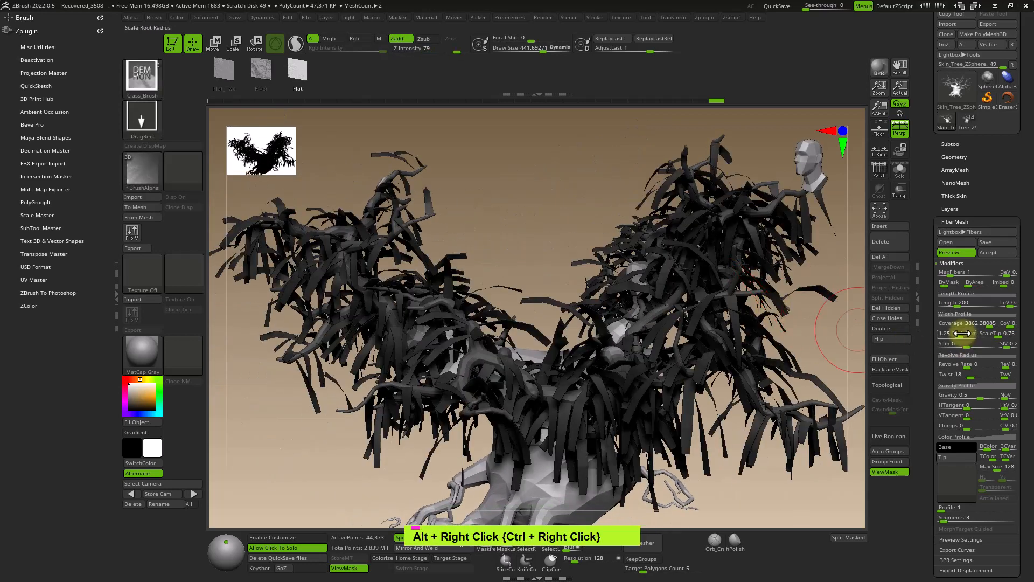
left_click_drag(972, 327, 968, 327)
right_click_drag(619, 303, 577, 248, "ctrl")
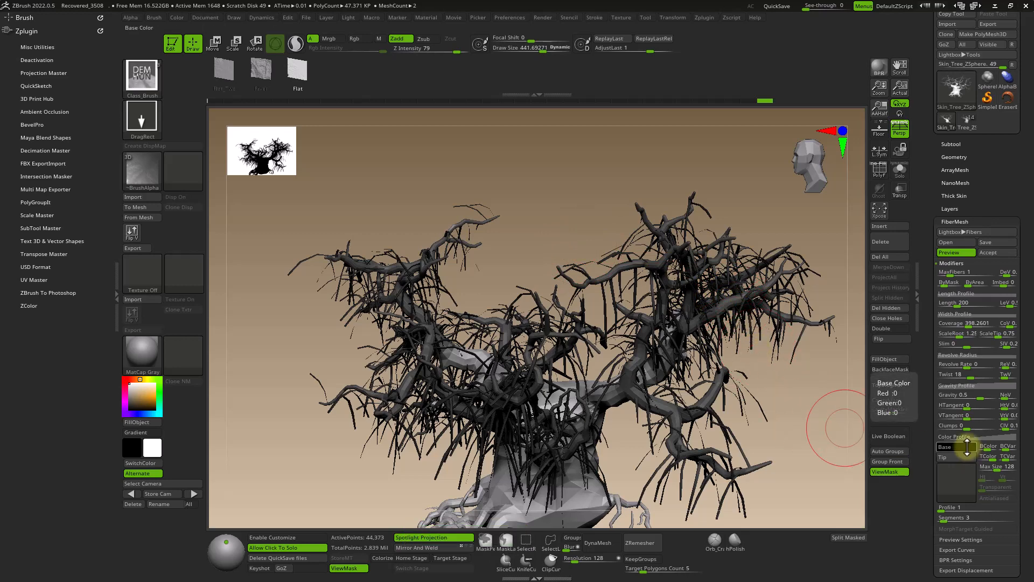
left_click_drag(967, 447, 916, 525)
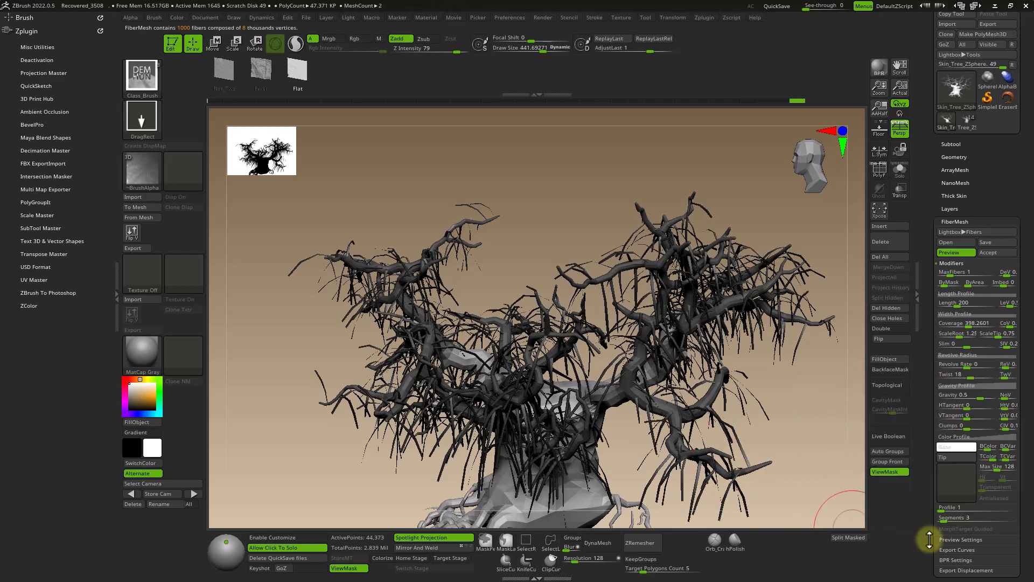
left_click_drag(958, 445, 851, 410)
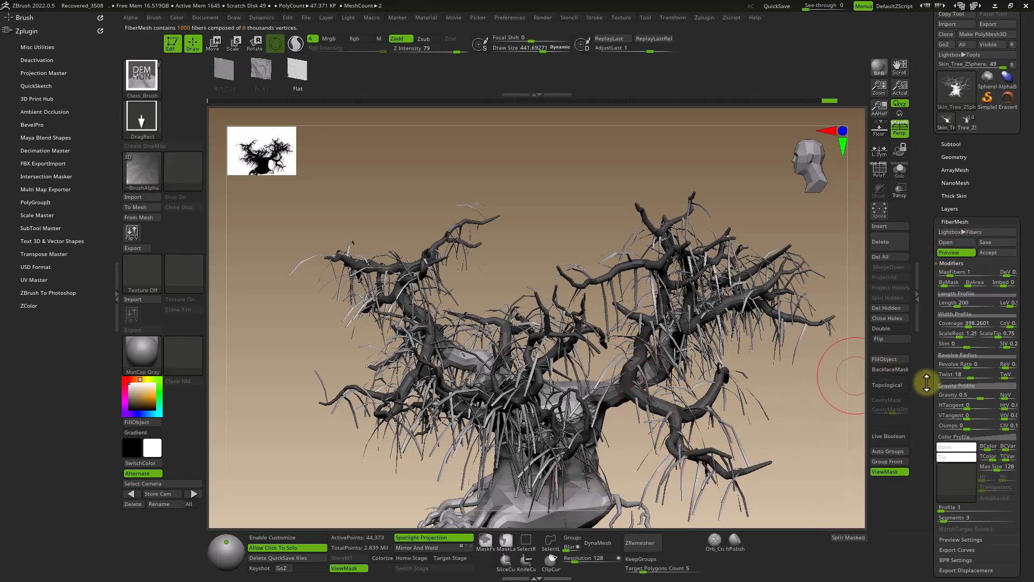
Step: Show the Masking options and turn off ViewMask so the mask shading is hidden on the tree
scroll(949, 377, "down", 10)
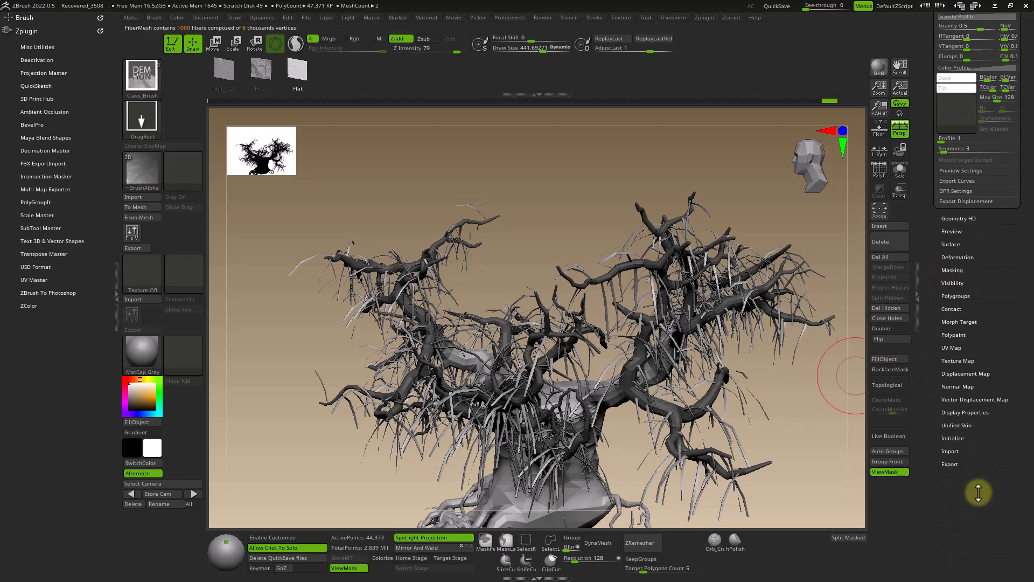
left_click(952, 270)
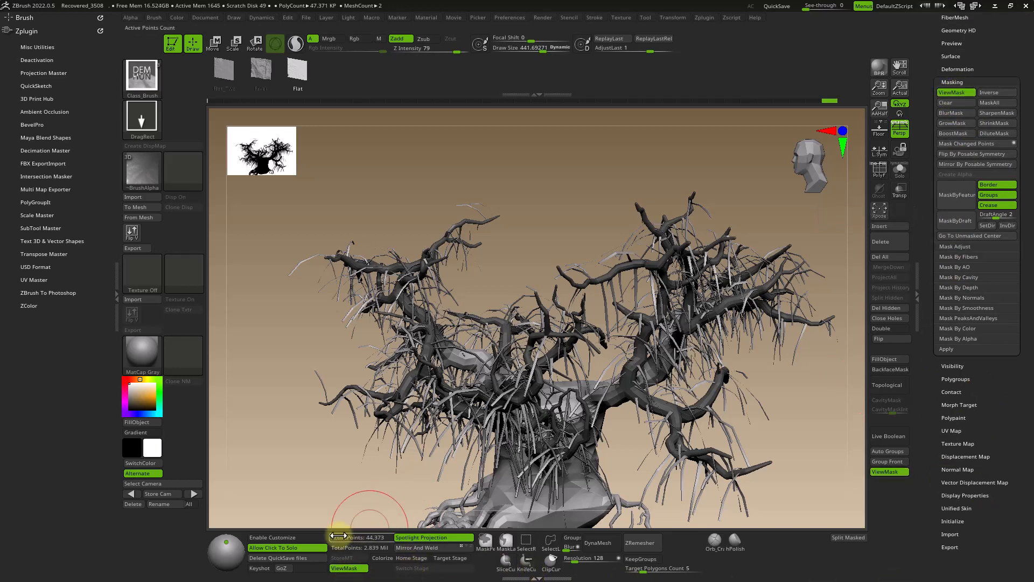
left_click(291, 537)
left_click_drag(354, 549, 340, 501, "ctrl+alt")
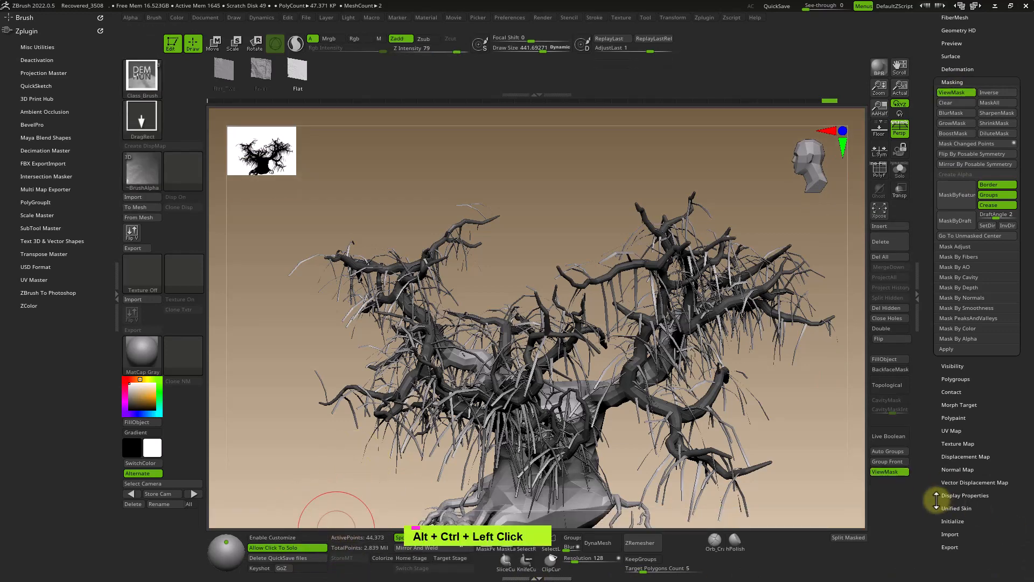
left_click(893, 472)
double_click(893, 472)
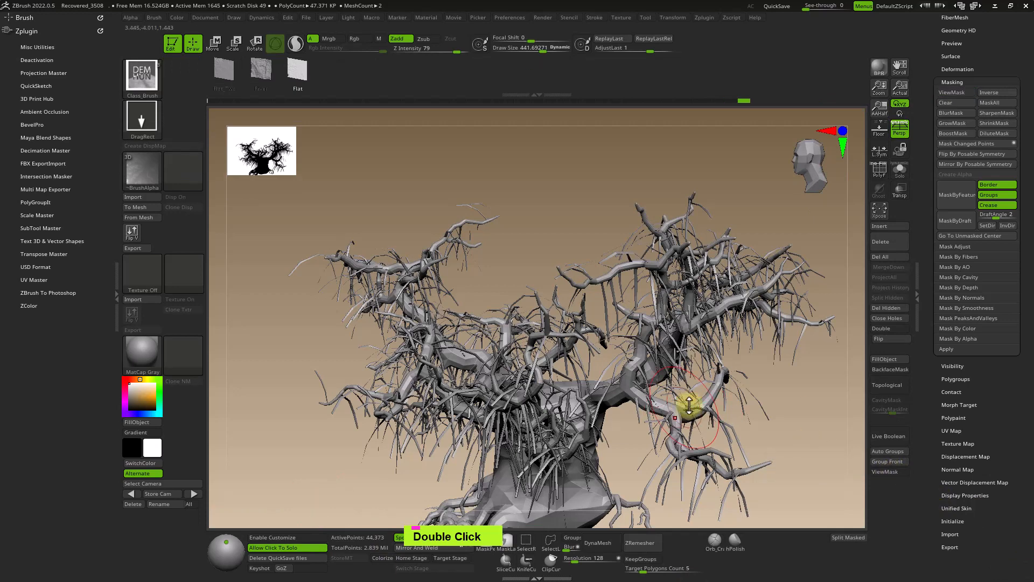
right_click(744, 377, "alt")
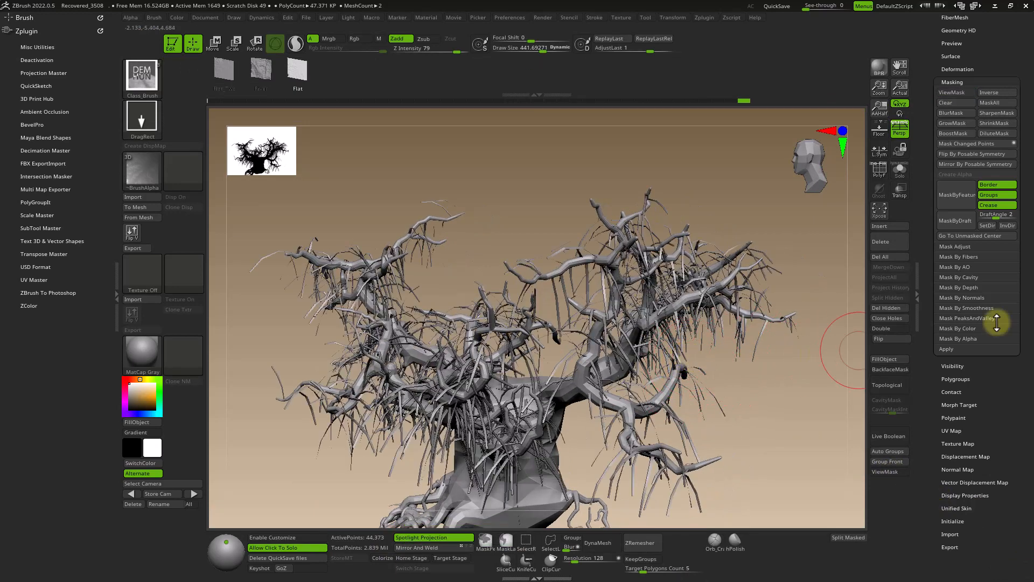
Step: Return to the FiberMesh settings and examine the fibers growing from the branches up close
left_click_drag(942, 70, 938, 181)
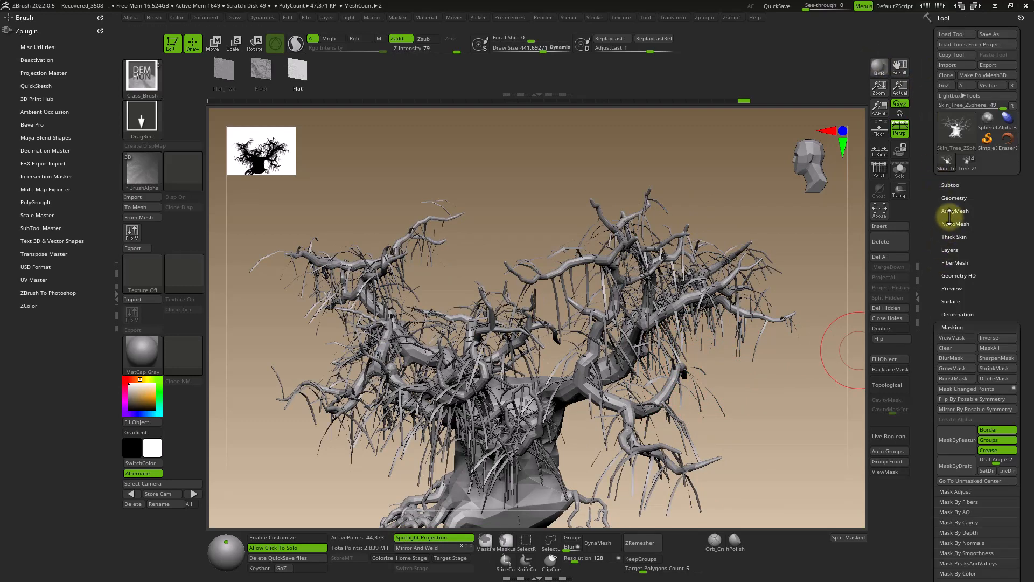
left_click(954, 263)
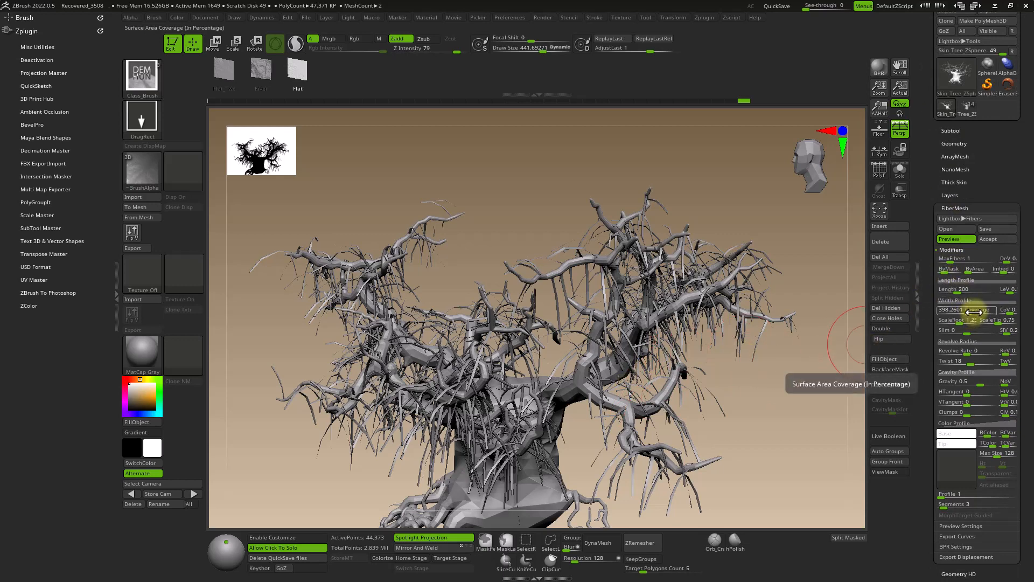
right_click_drag(667, 296, 713, 346, "ctrl")
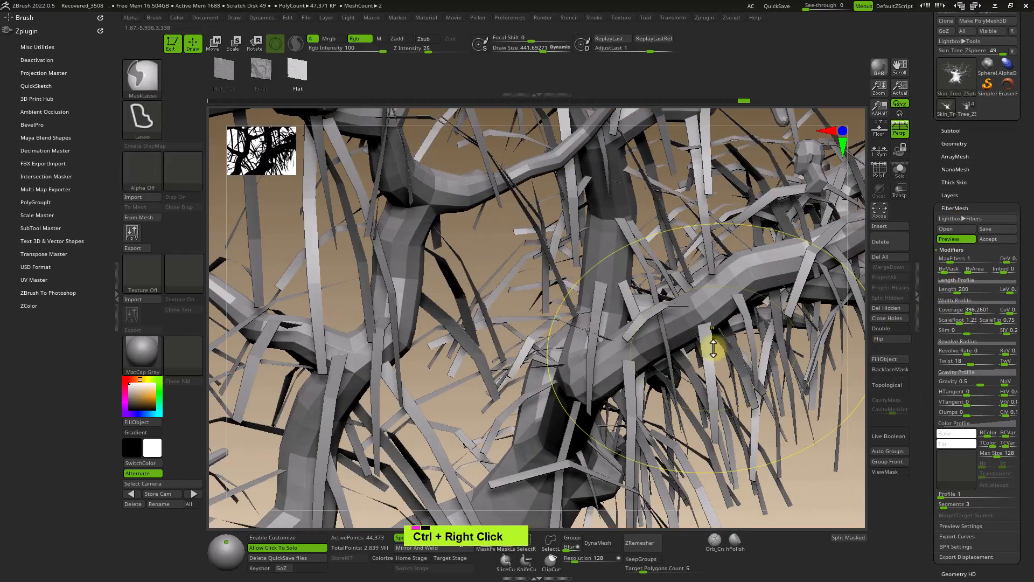
mouse_move(719, 300)
right_mouse_down("alt")
mouse_move(638, 349)
mouse_move(623, 381)
mouse_move(638, 361)
mouse_move(620, 369)
mouse_move(619, 360)
right_mouse_up("alt")
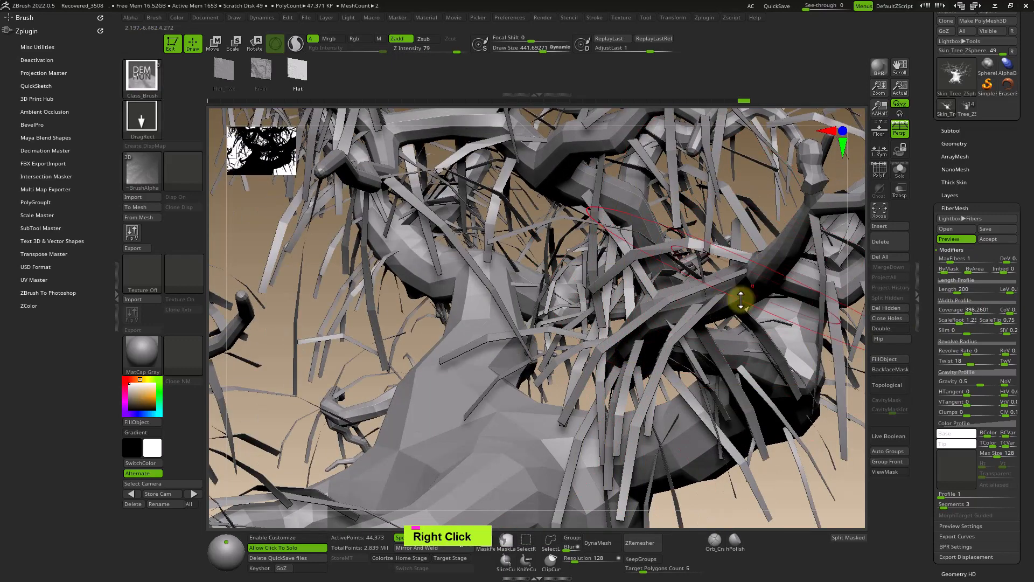
right_click_drag(731, 295, 695, 386)
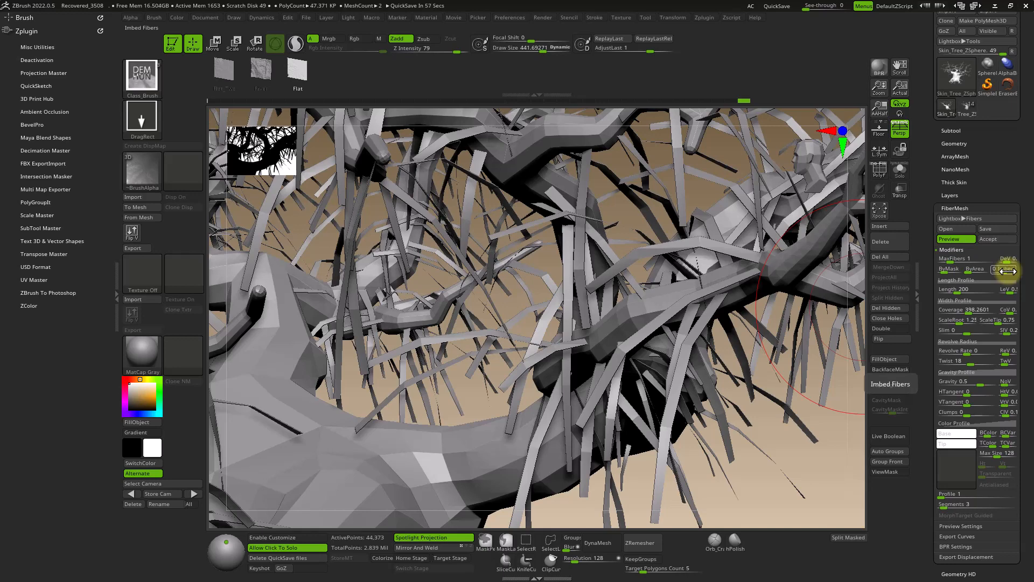
Step: Try an Imbed value of 0.5 for the fibers so their roots shift relative to the branch surface
type("0")
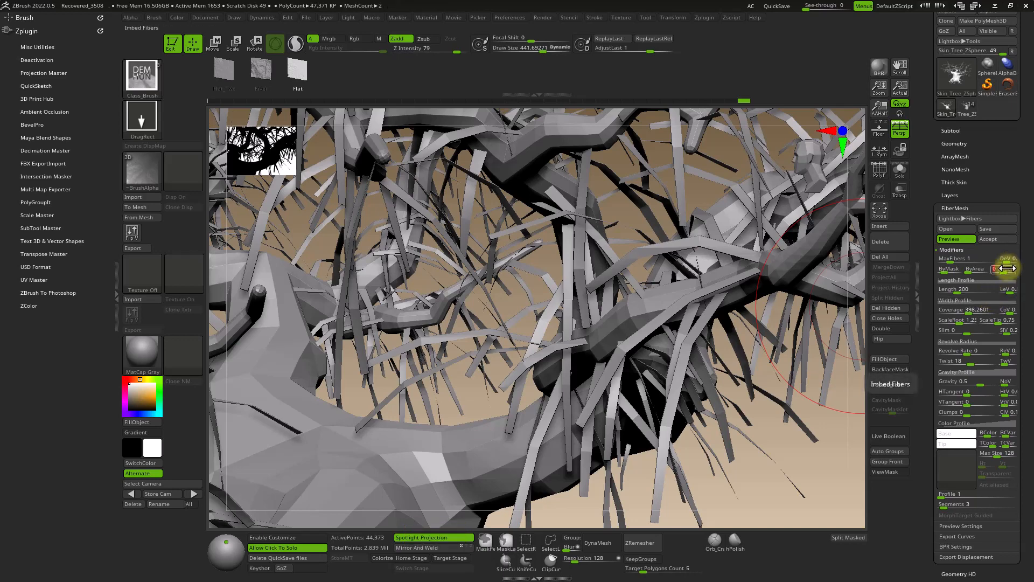
type(".5")
key("Return")
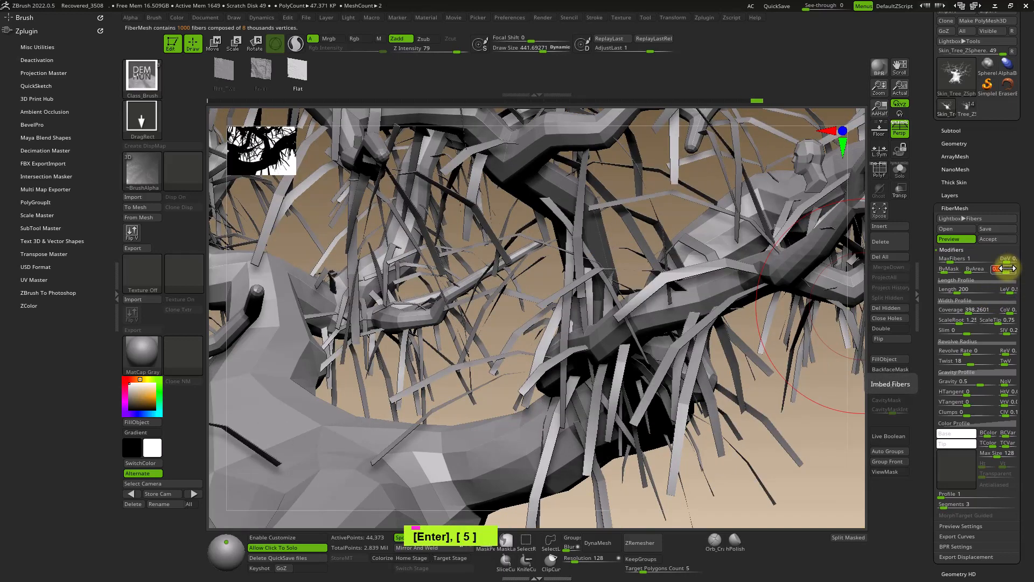
mouse_move(664, 330)
right_mouse_down("ctrl")
mouse_move(638, 247)
mouse_move(658, 326)
mouse_move(612, 293)
mouse_move(564, 303)
mouse_move(560, 269)
mouse_move(522, 224)
mouse_move(522, 282)
mouse_move(653, 306)
mouse_move(577, 268)
right_mouse_up("ctrl")
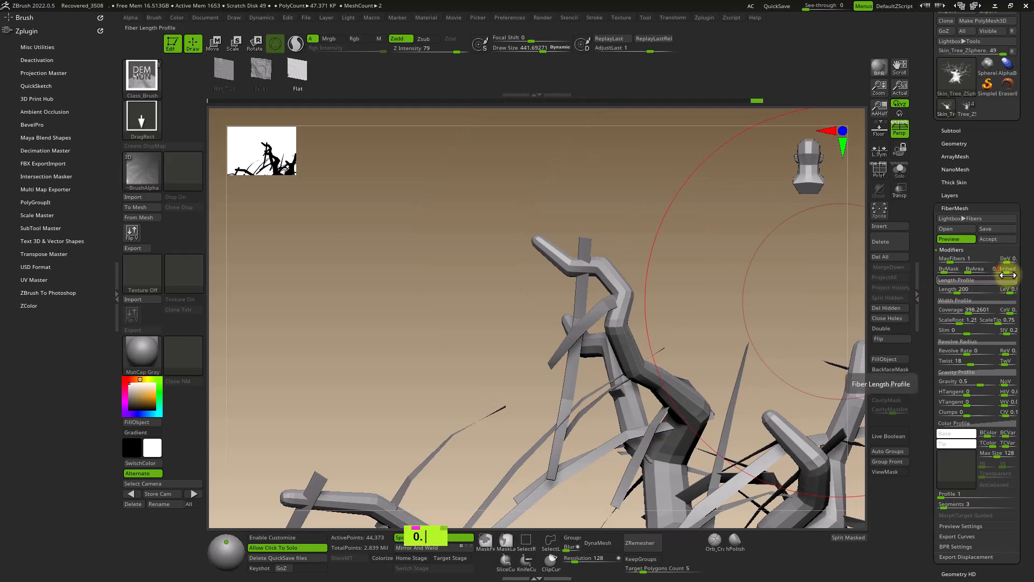
Step: Try fiber Imbed values of 0.1 and 0.2 on the thin branch ends
type("1")
key("Return")
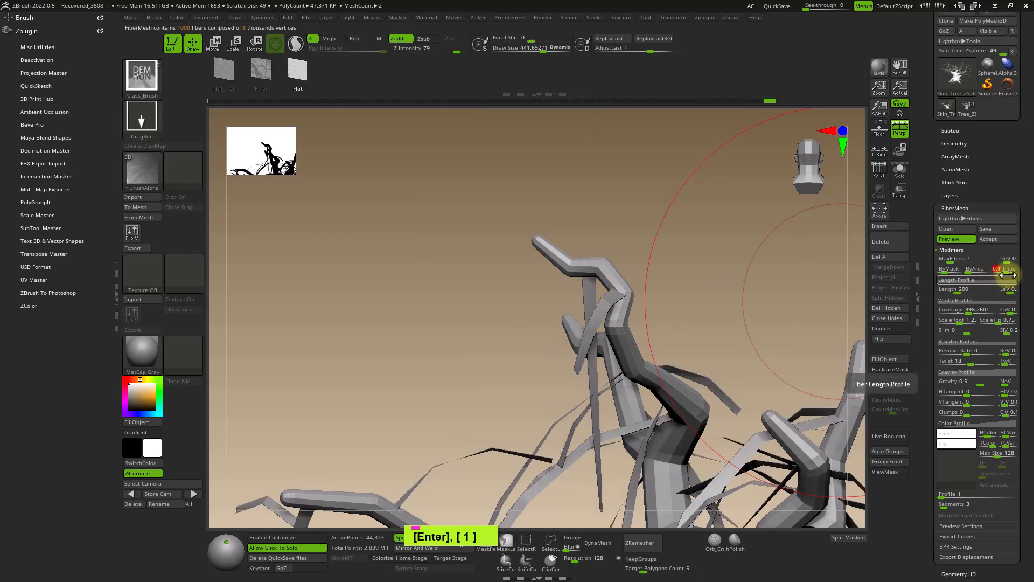
type("2")
key("Return")
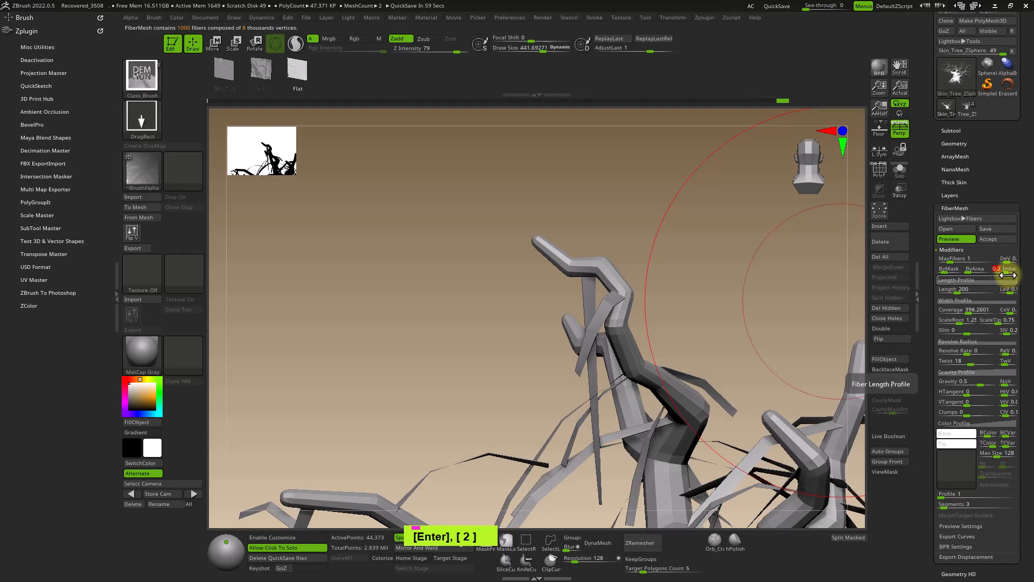
Step: Set the fibers' Profile to 5 sides and dismiss the note about single-sided fibers
right_click_drag(792, 349, 731, 271, "ctrl")
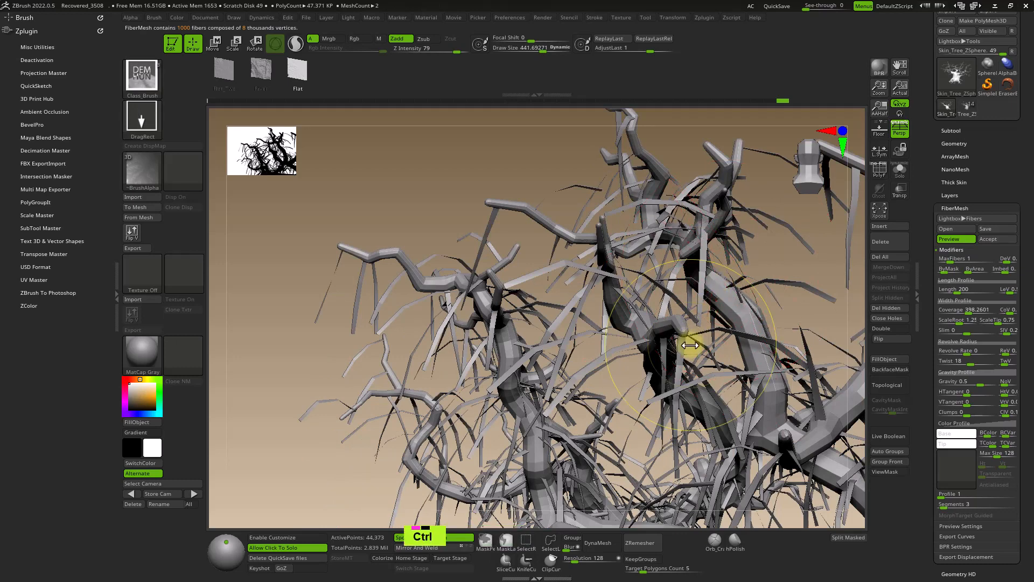
right_click_drag(688, 347, 596, 313, "ctrl")
right_click_drag(655, 323, 557, 310, "alt")
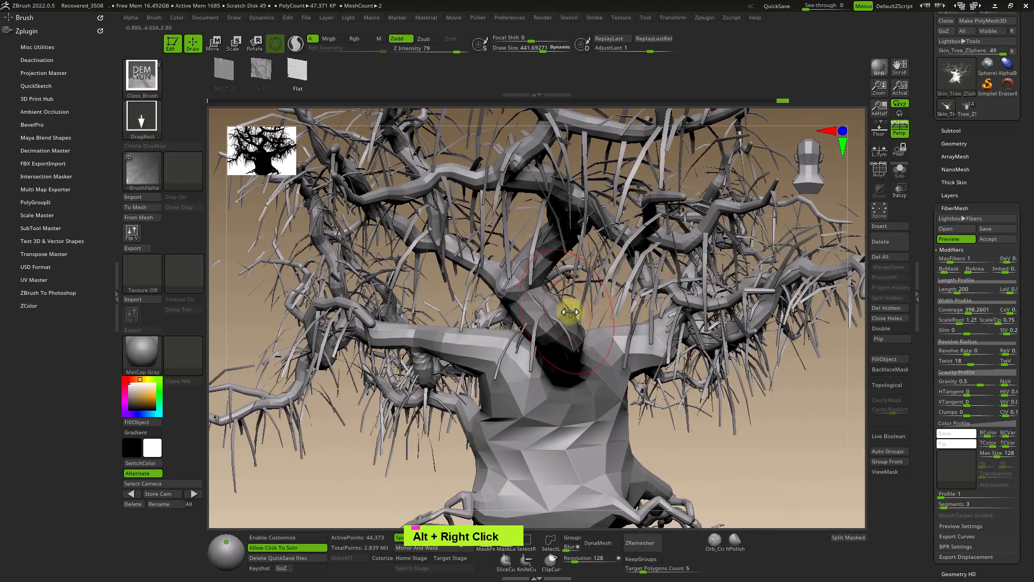
right_click_drag(646, 254, 668, 270)
mouse_move(623, 219)
right_mouse_down()
mouse_move(596, 203)
mouse_move(624, 326)
mouse_move(620, 237)
right_mouse_up()
right_click_drag(706, 344, 591, 344, "alt")
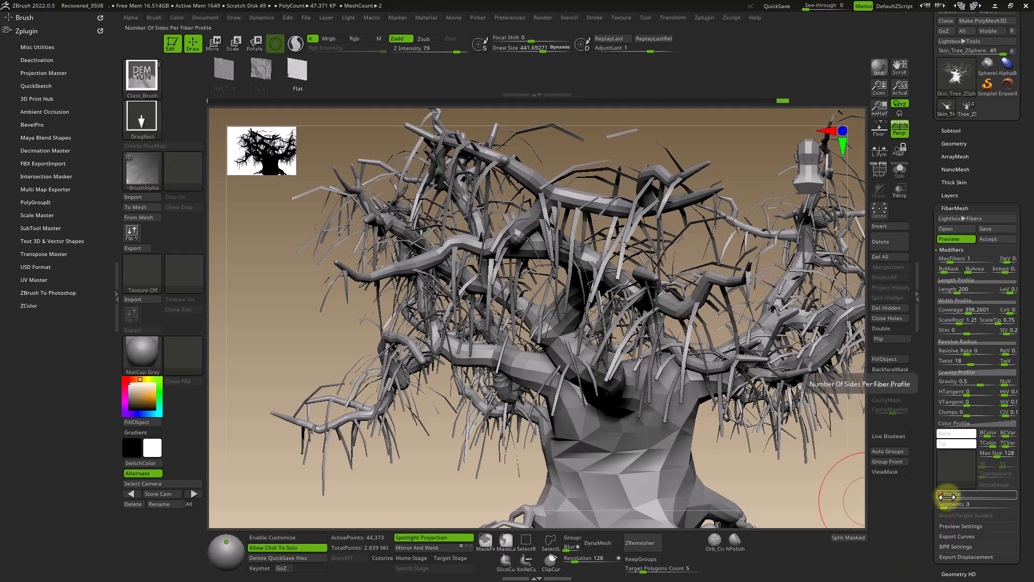
key("Return")
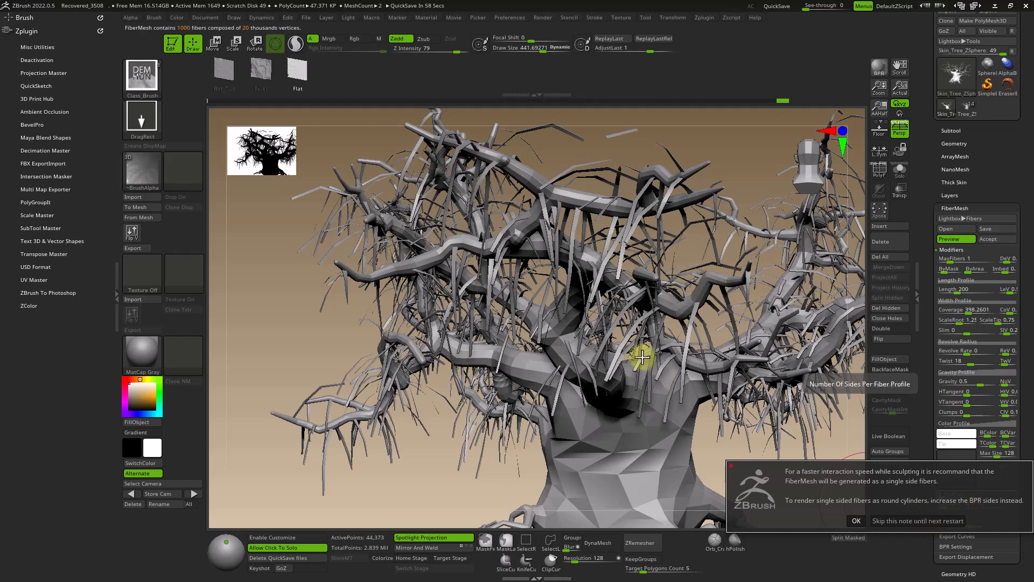
left_click(887, 520)
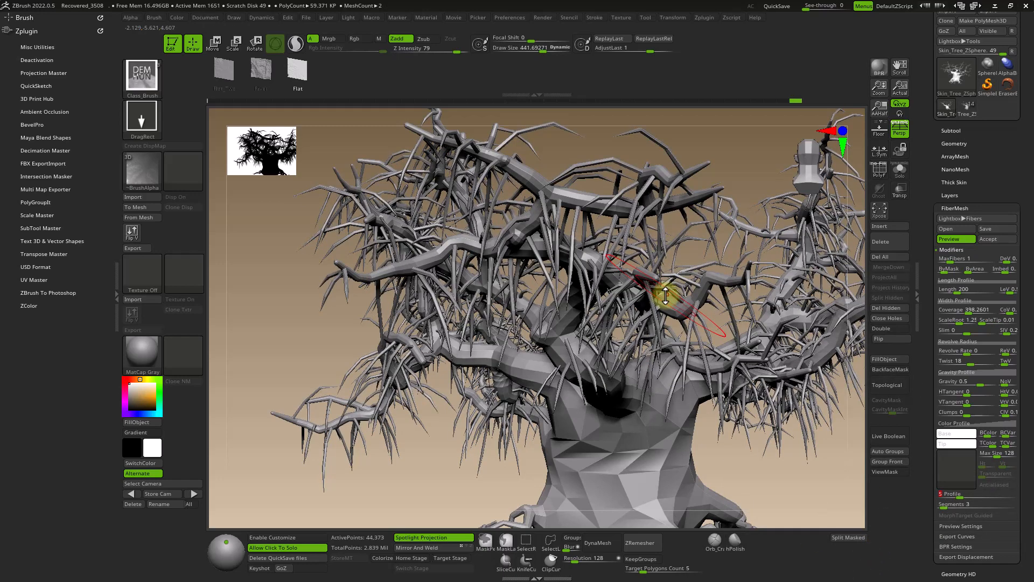
Step: Set the fibers' Imbed to 0.1, checking their roots on a thin branch tip up close
right_click_drag(732, 240, 658, 260, "alt")
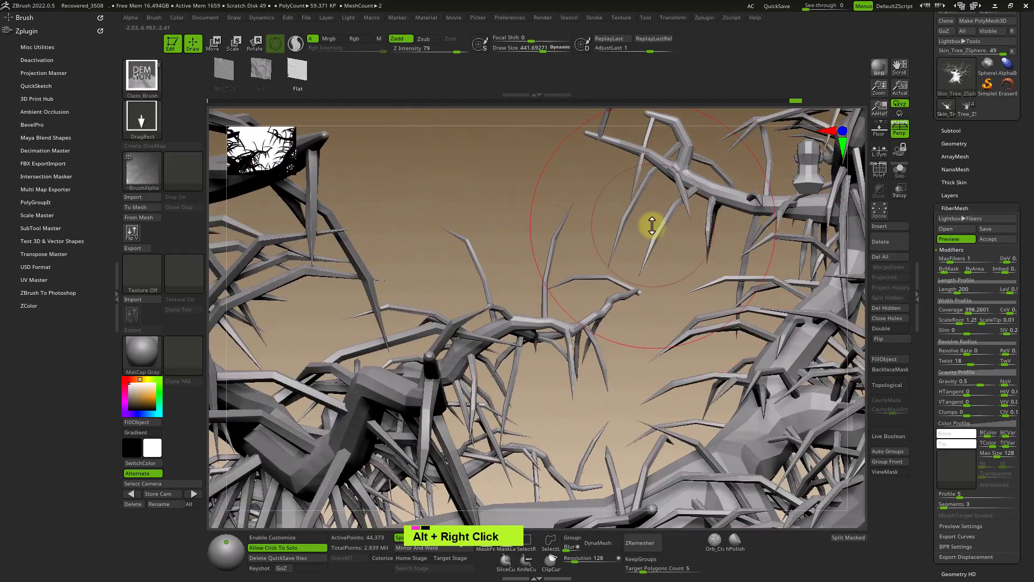
mouse_move(653, 224)
right_mouse_down("alt")
mouse_move(637, 300)
mouse_move(609, 276)
mouse_move(608, 257)
right_mouse_up("alt")
mouse_move(607, 257)
right_mouse_down("alt")
mouse_move(604, 302)
mouse_move(566, 264)
right_mouse_up("alt")
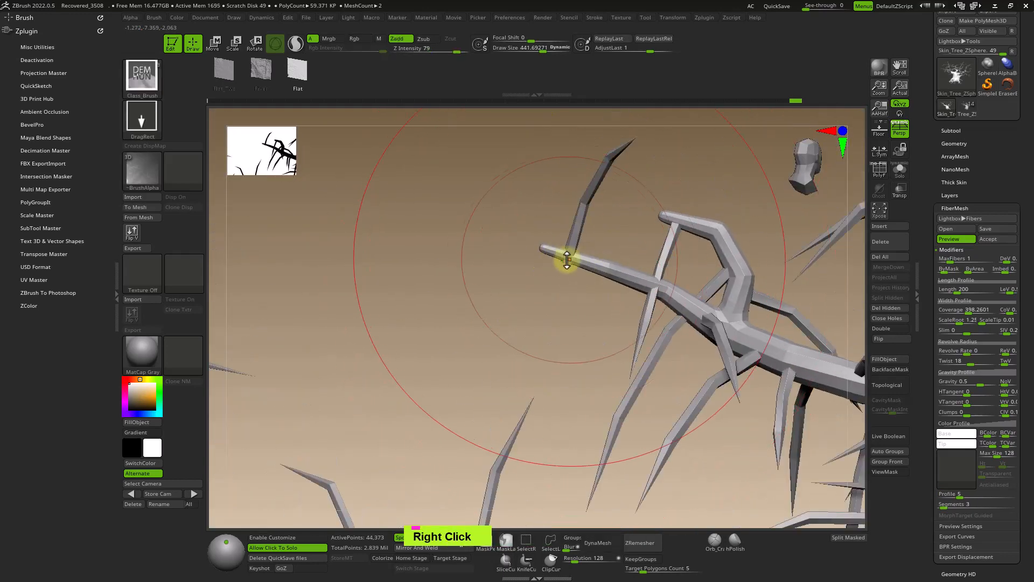
left_click(1003, 271)
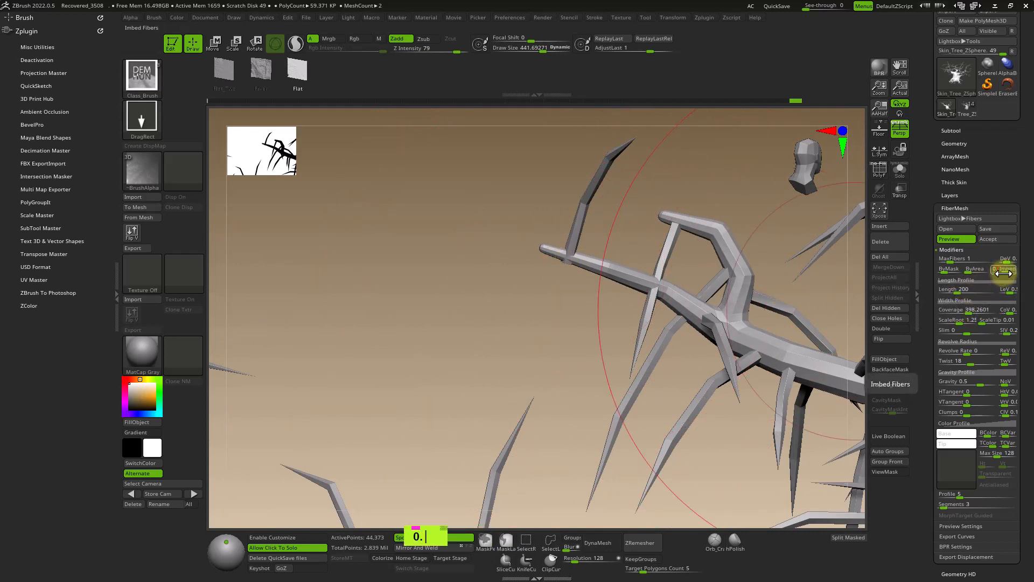
key("Return")
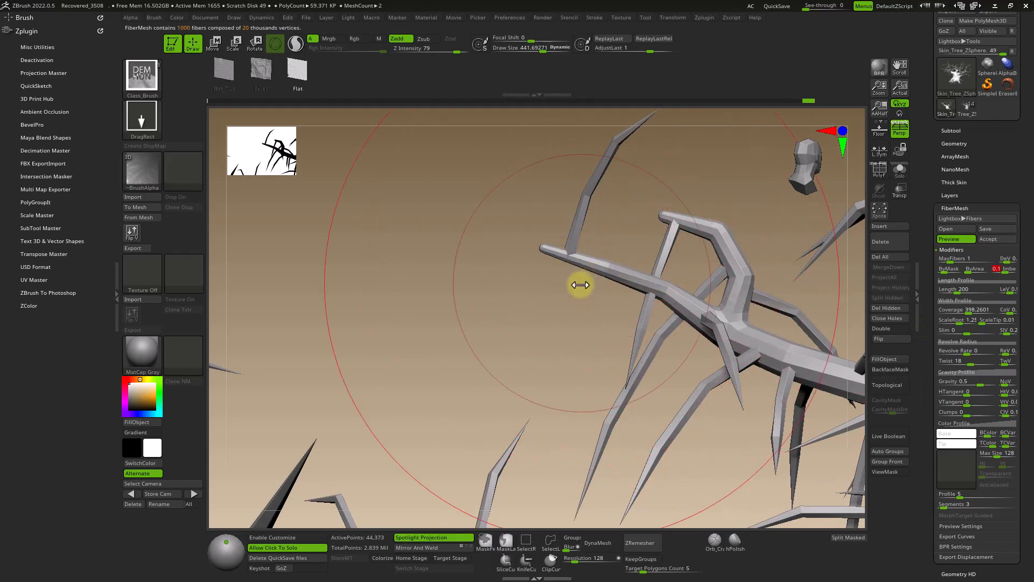
Step: Set the number of Segments per fiber to 8 so the fibers bend more smoothly
right_click_drag(579, 284, 736, 270, "ctrl")
right_click_drag(659, 282, 616, 310, "alt")
mouse_move(673, 291)
right_mouse_down("ctrl")
mouse_move(716, 370)
mouse_move(683, 266)
right_mouse_up("ctrl")
right_click_drag(711, 360, 642, 312, "alt")
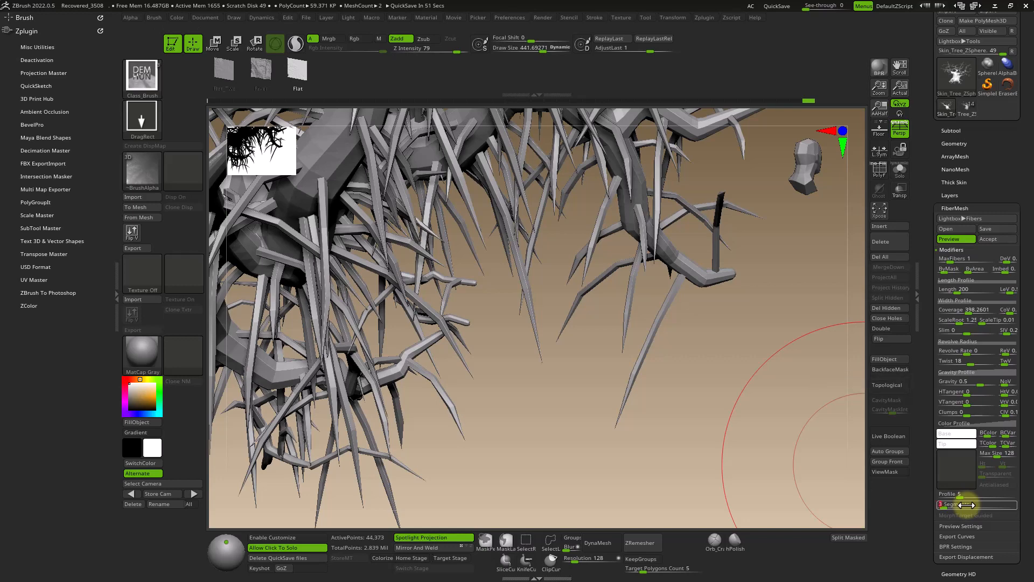
type("8")
key("Return")
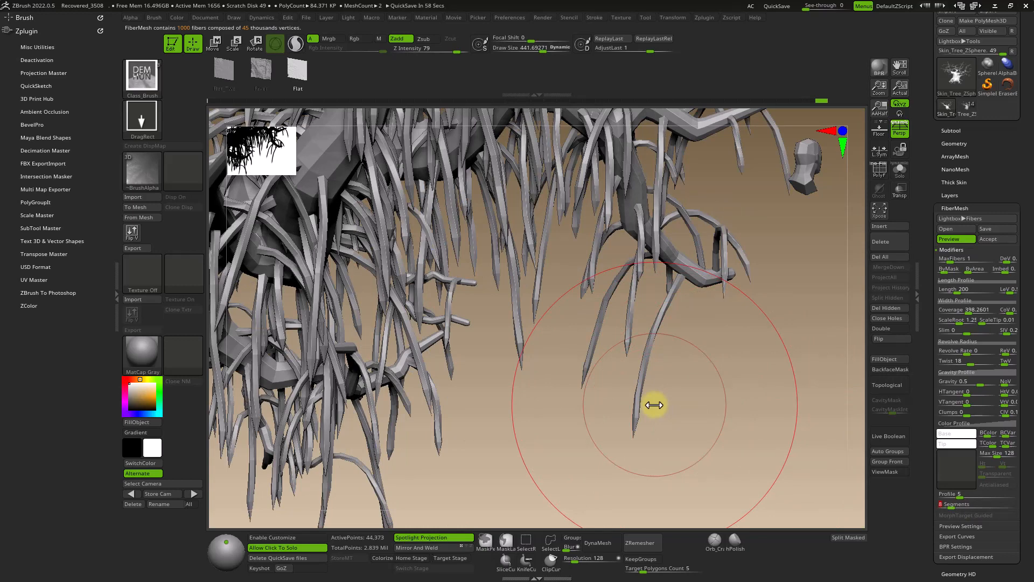
Step: Lower the end point of the Width Profile curve so the fibers taper toward their tips, and close the curve editor
right_click_drag(670, 378, 654, 351, "ctrl")
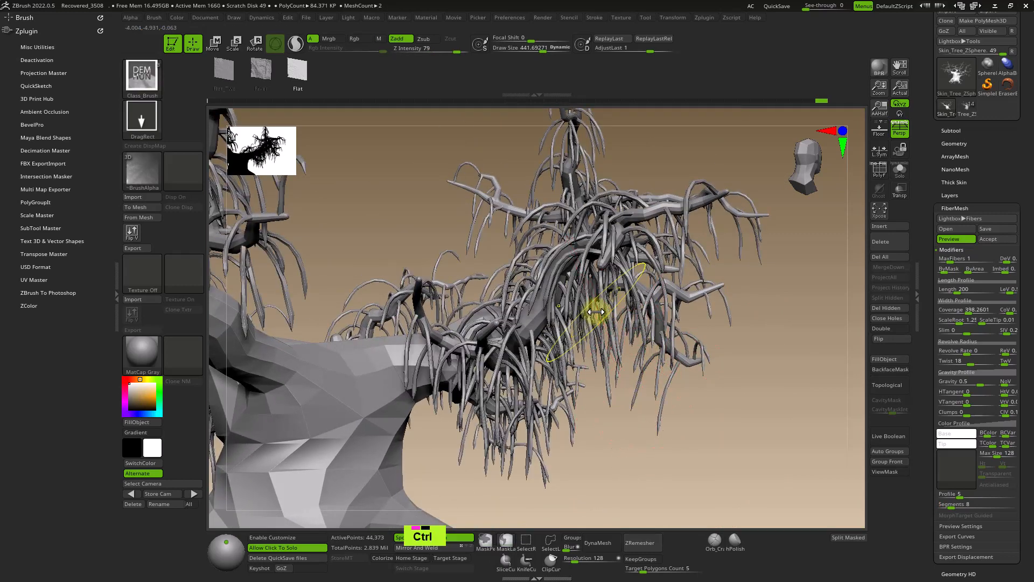
right_click_drag(596, 307, 754, 363, "ctrl")
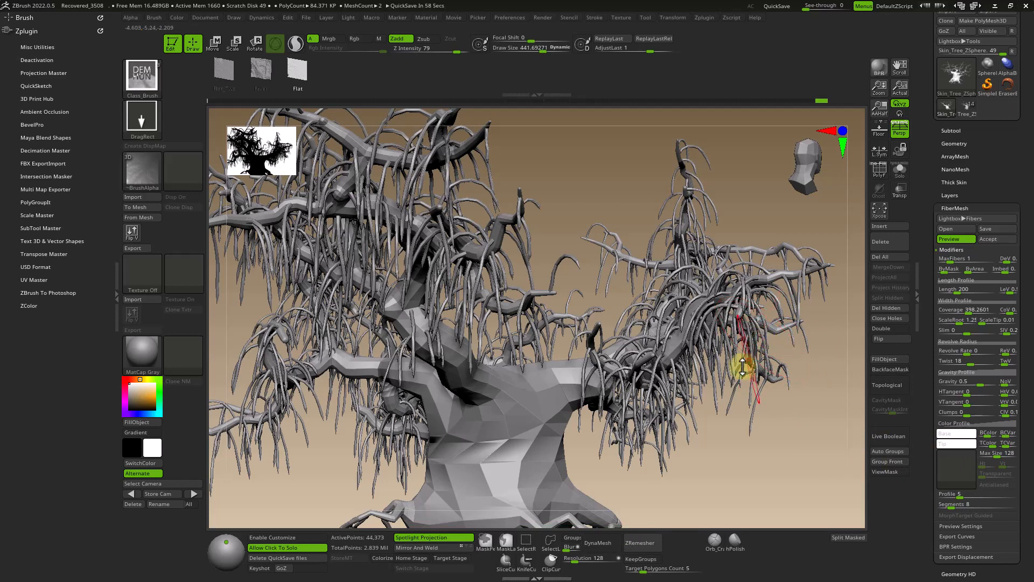
right_click_drag(723, 351, 593, 356, "ctrl")
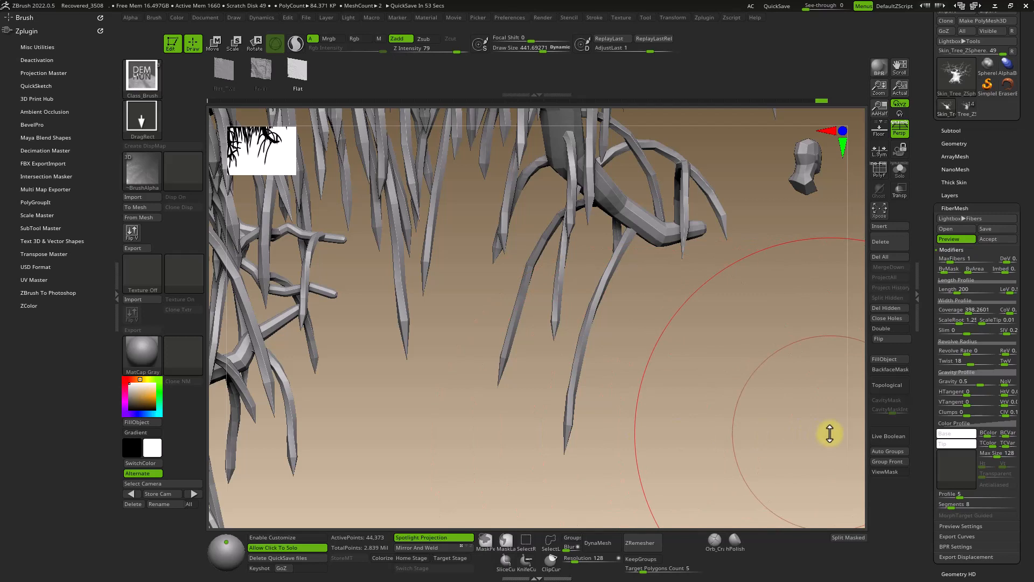
left_click(970, 301)
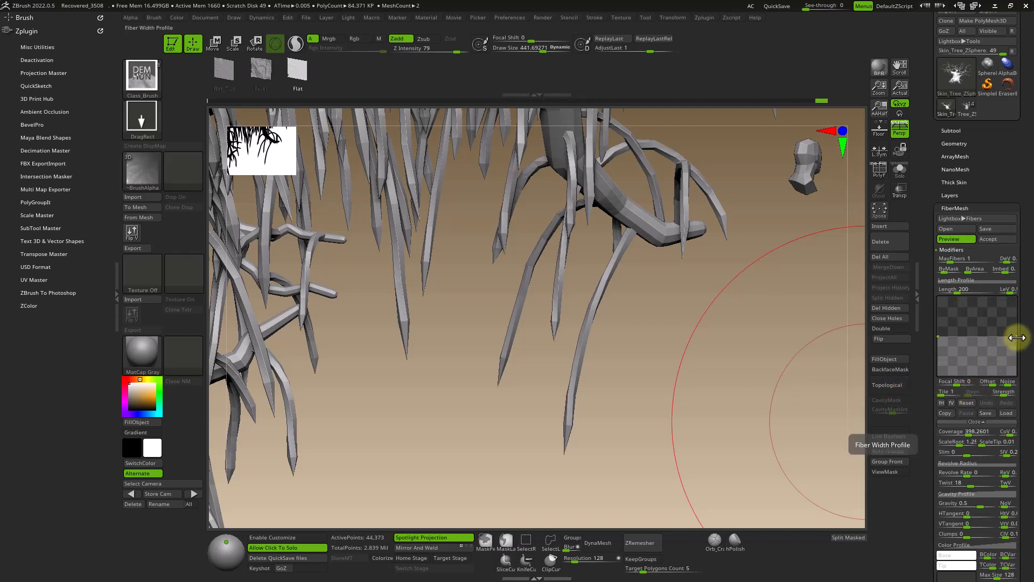
left_click_drag(1016, 337, 1016, 359)
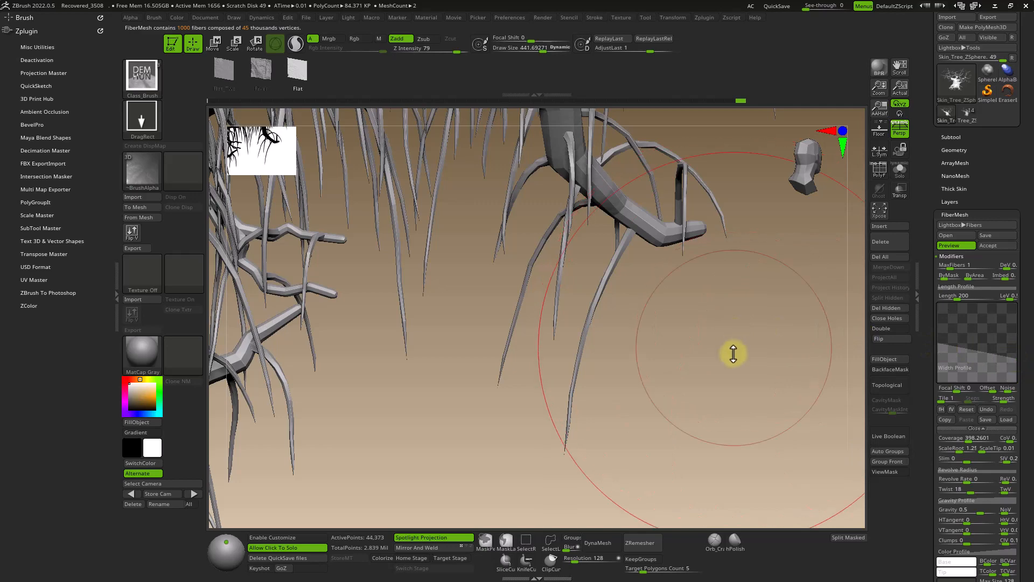
right_click_drag(733, 353, 840, 350, "ctrl")
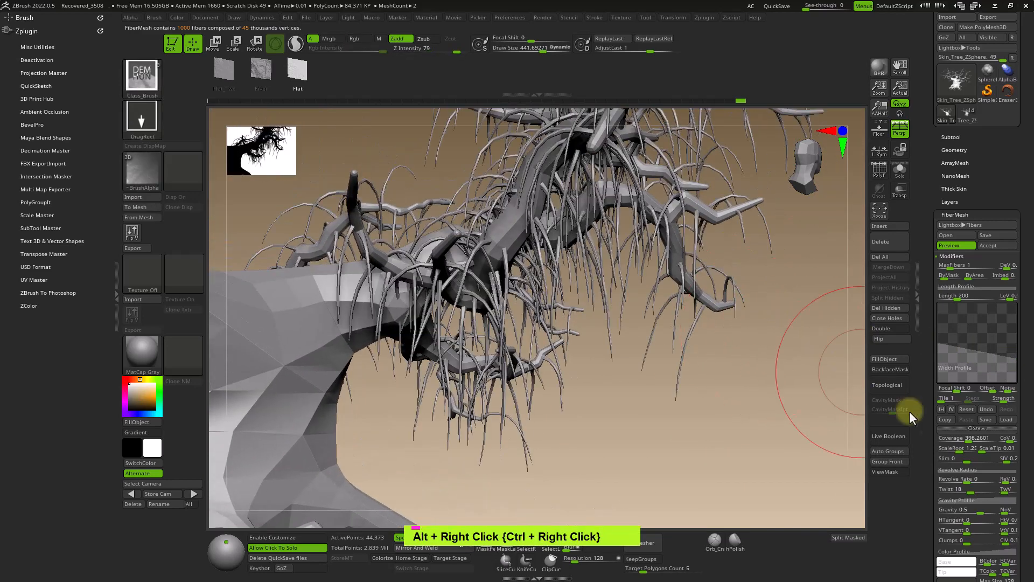
left_click(978, 428)
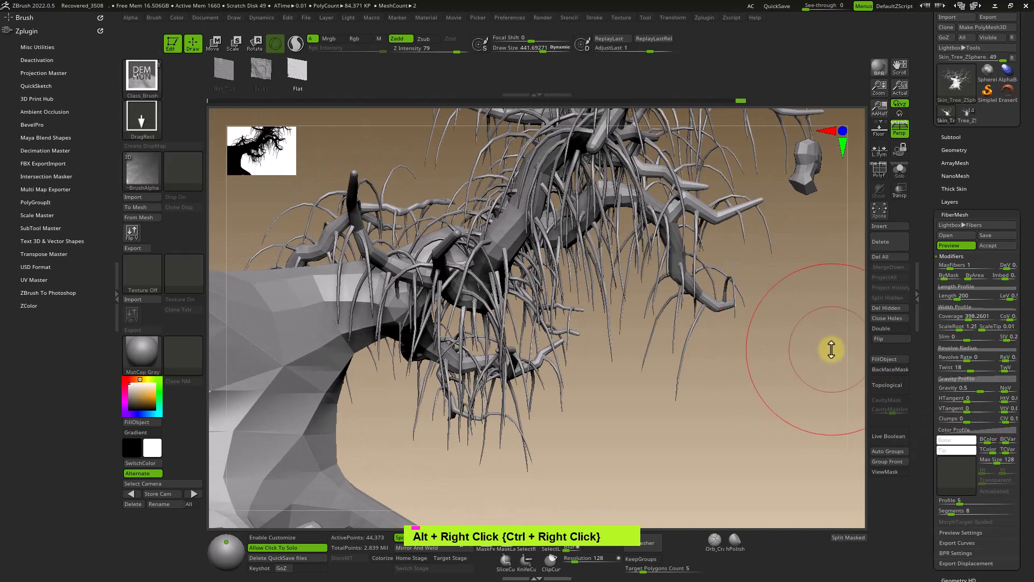
Step: Increase the fiber Coverage to about 723 to thicken the tapered fibers across the tree
mouse_move(827, 351)
right_mouse_down("ctrl")
mouse_move(779, 297)
mouse_move(755, 293)
right_mouse_up("ctrl")
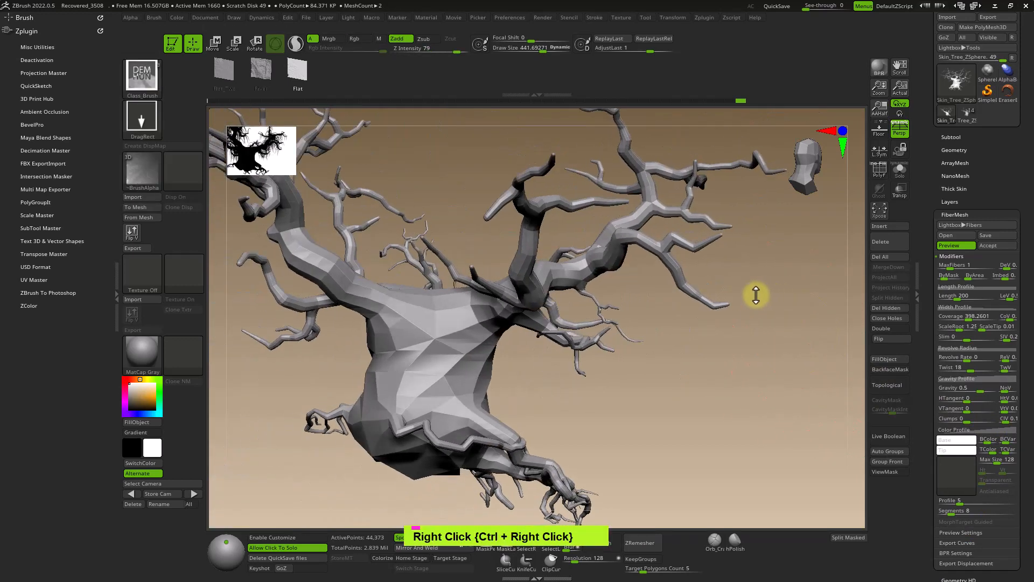
right_click_drag(670, 231, 797, 293, "alt")
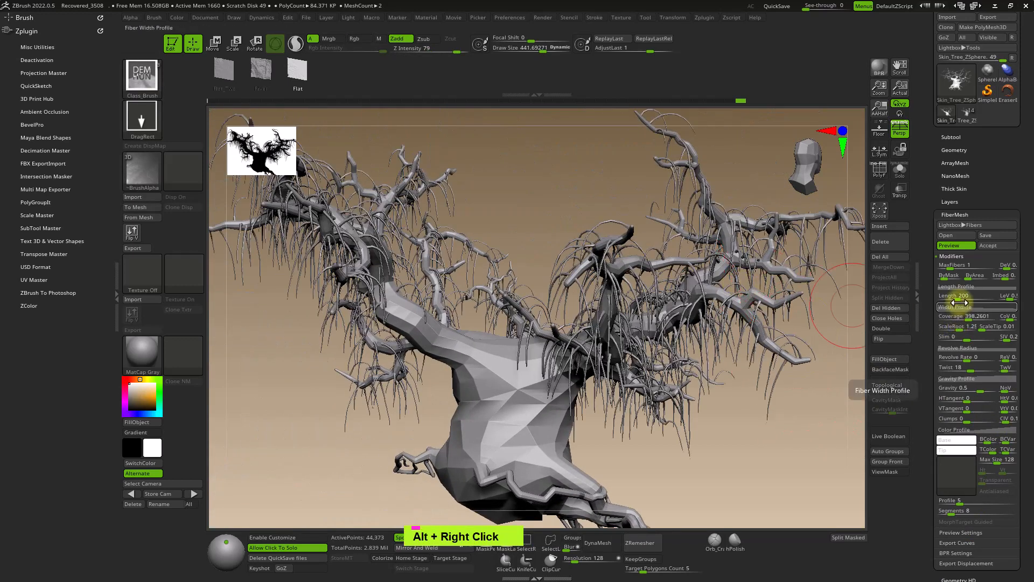
left_click_drag(970, 316, 972, 318)
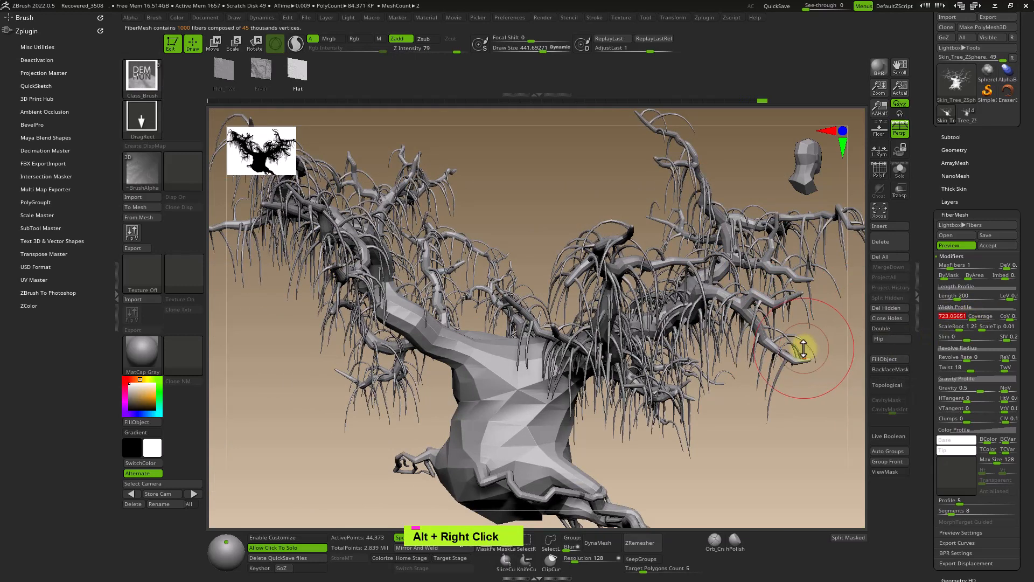
Step: Reduce the fiber Gravity to 0.2 and further to 0.1 so the twigs droop less
right_click_drag(796, 347, 797, 381, "ctrl")
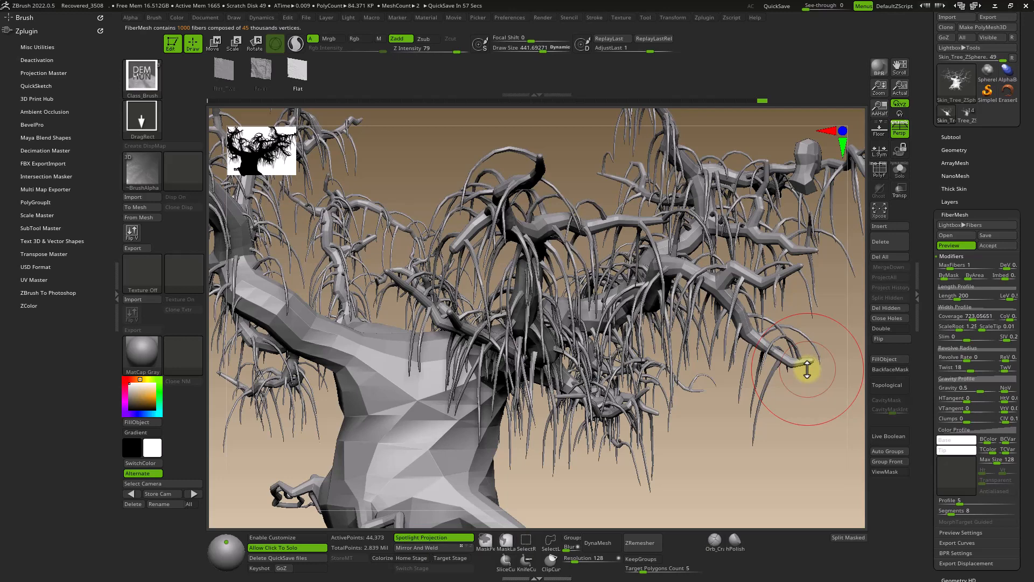
left_click(961, 388)
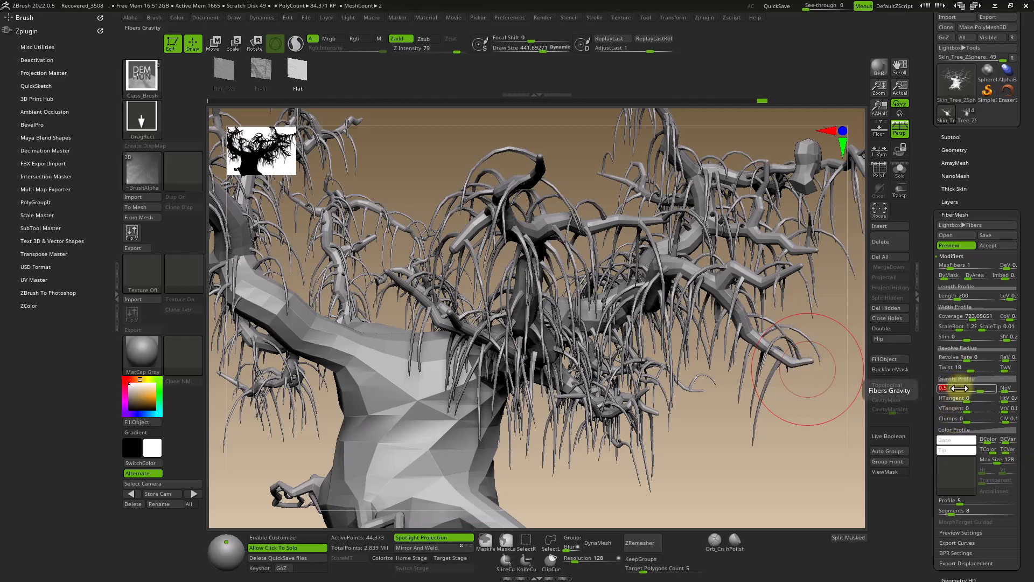
type(".2")
key("Return")
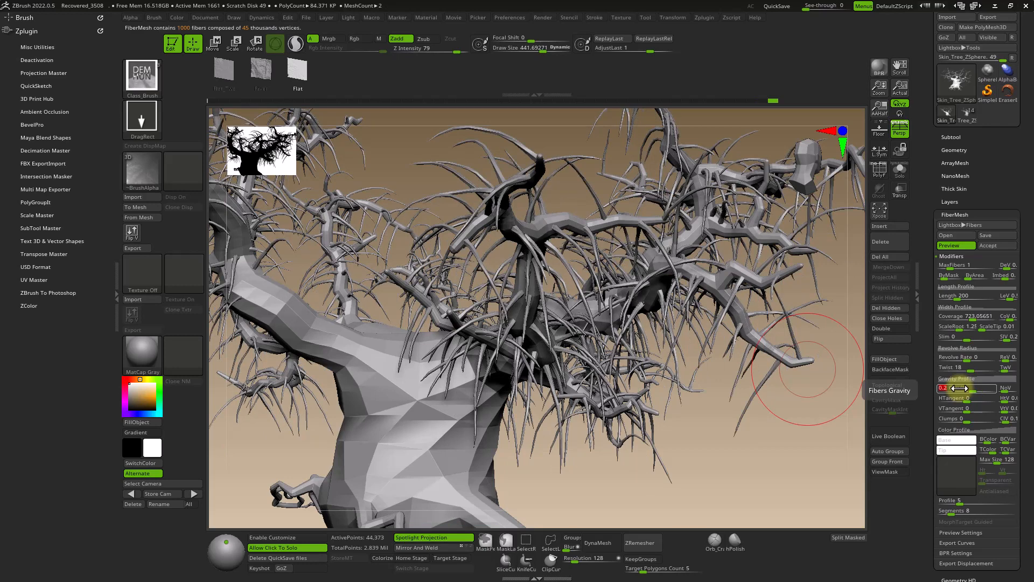
type("0.1")
key("Return")
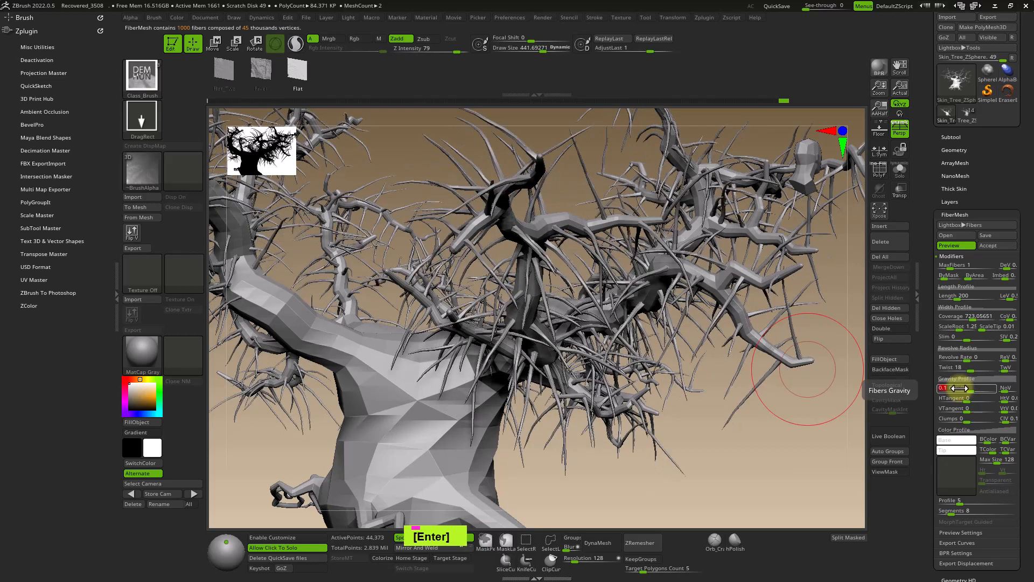
Step: Set MaxFibers to 0.5 to thin out the twigs on the branches
mouse_move(799, 351)
right_mouse_down("ctrl")
mouse_move(745, 250)
mouse_move(741, 307)
mouse_move(772, 362)
right_mouse_up("ctrl")
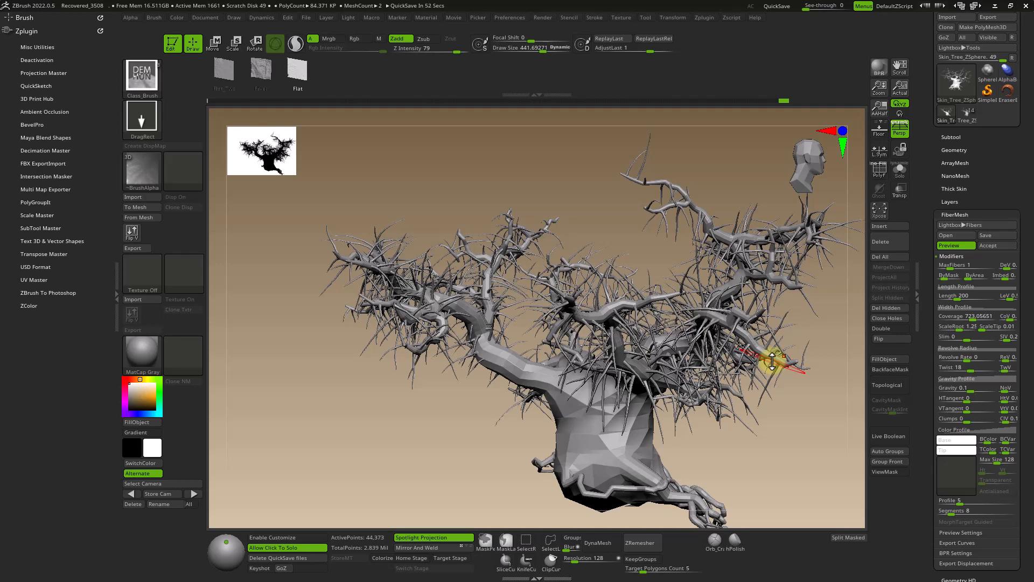
right_click_drag(792, 372, 666, 390)
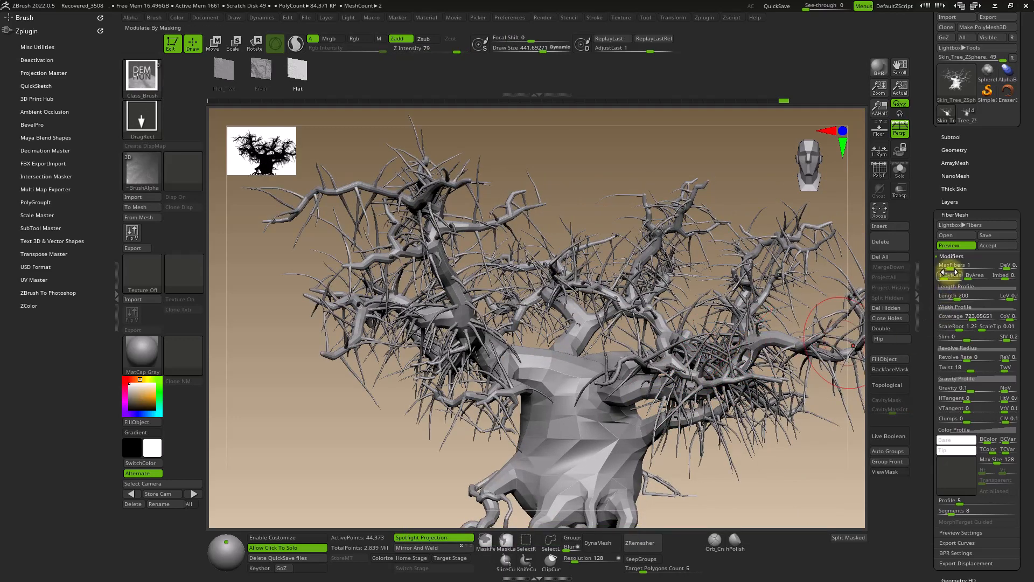
type("0.5")
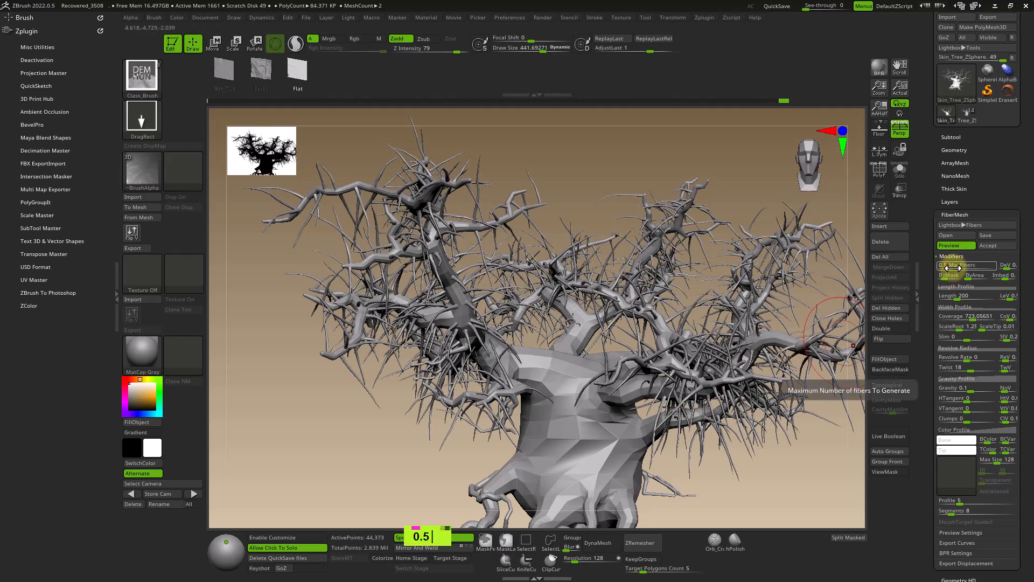
key("Return")
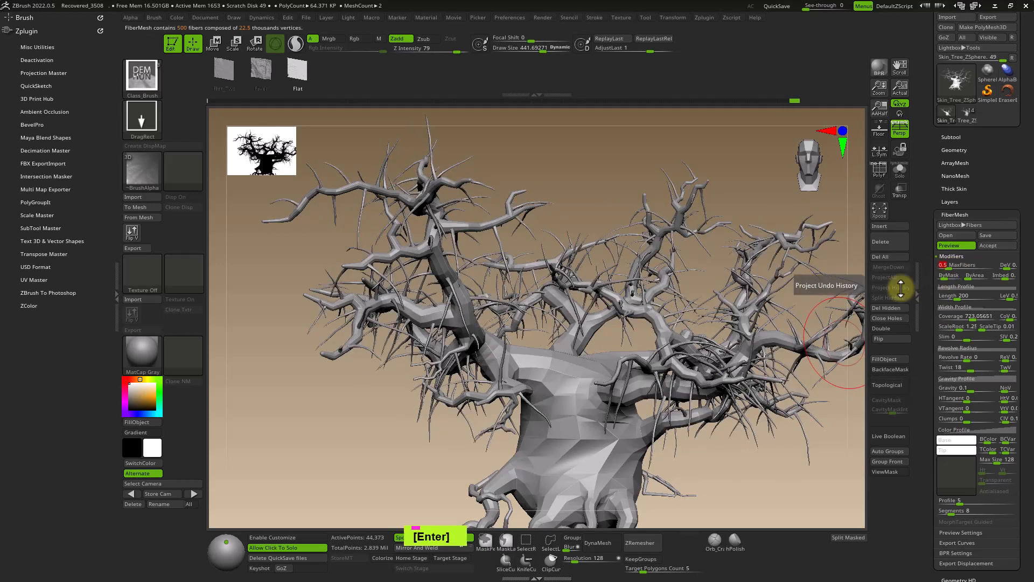
right_click_drag(554, 296, 630, 279, "ctrl")
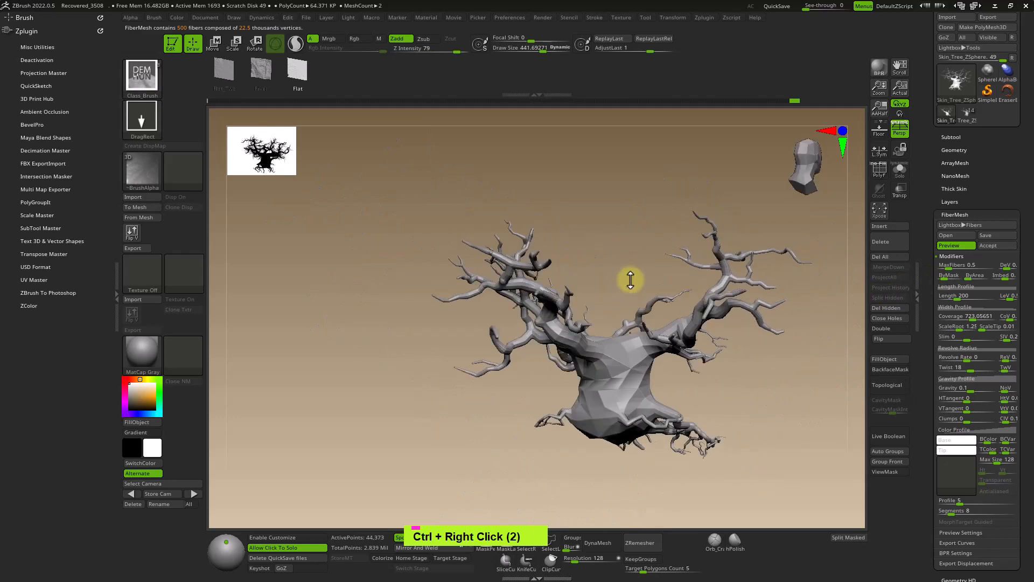
Step: Try a fiber Twist of 50 on the branch twigs and reduce it to 10
right_click_drag(729, 303, 725, 325, "alt")
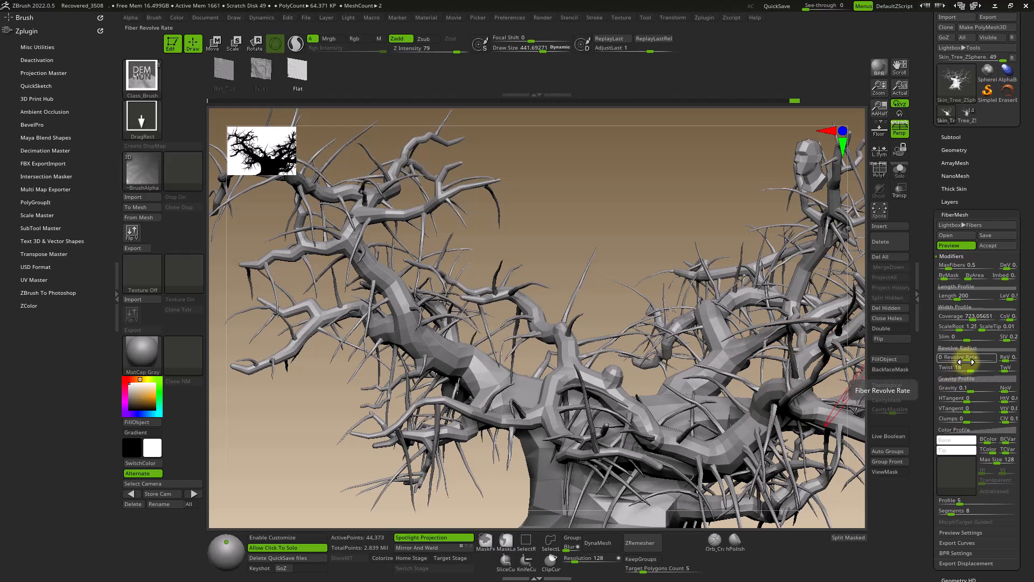
right_click_drag(749, 352, 727, 294, "ctrl")
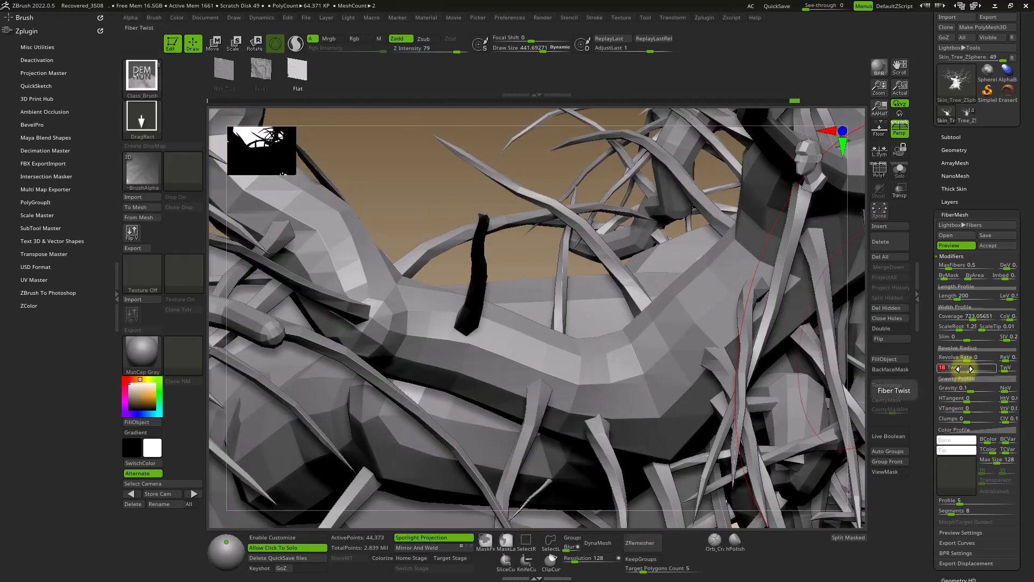
type("50")
key("Return")
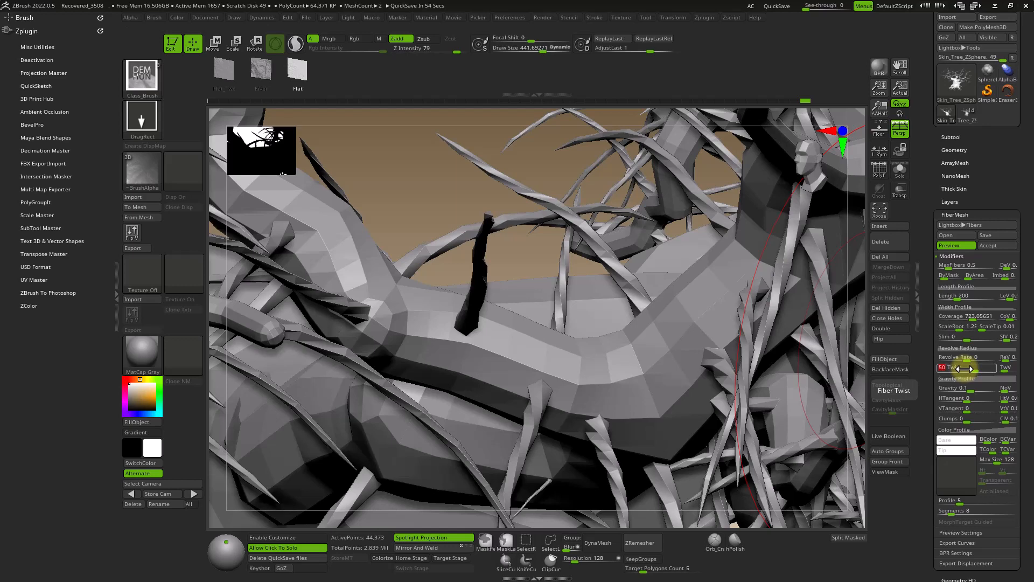
type("10")
key("Return")
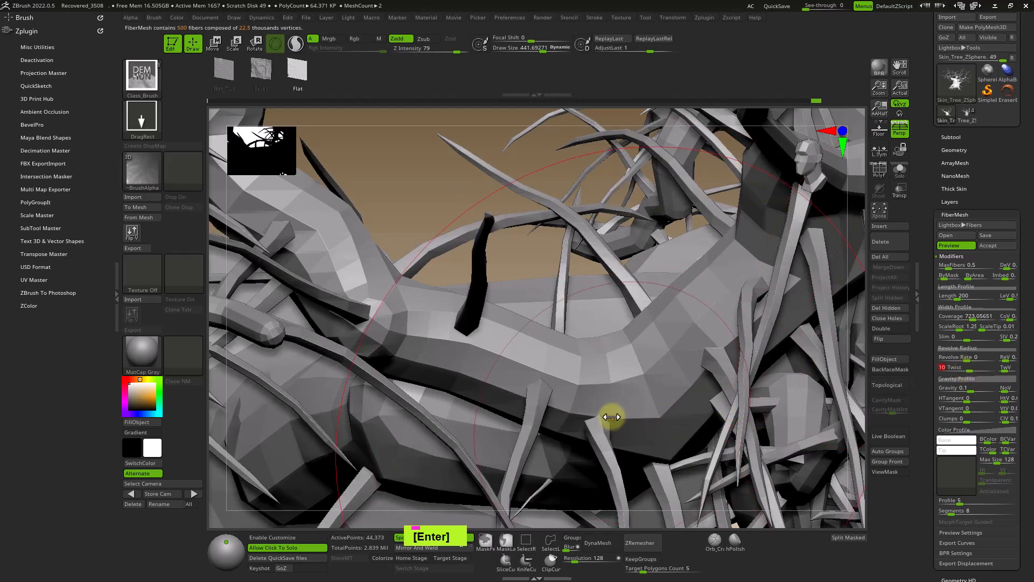
Step: Raise the fiber Revolve Rate to about 148 to bend the twigs into crooked shapes
right_click_drag(588, 364, 625, 294, "ctrl")
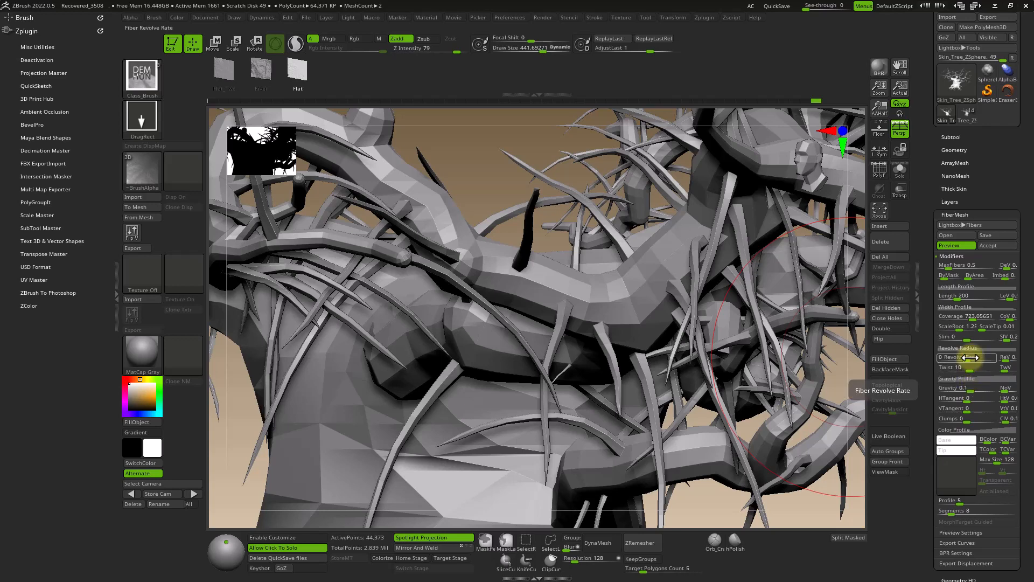
left_click_drag(972, 357, 987, 357)
mouse_move(718, 342)
right_mouse_down("alt")
mouse_move(679, 295)
mouse_move(745, 317)
mouse_move(735, 343)
right_mouse_up("alt")
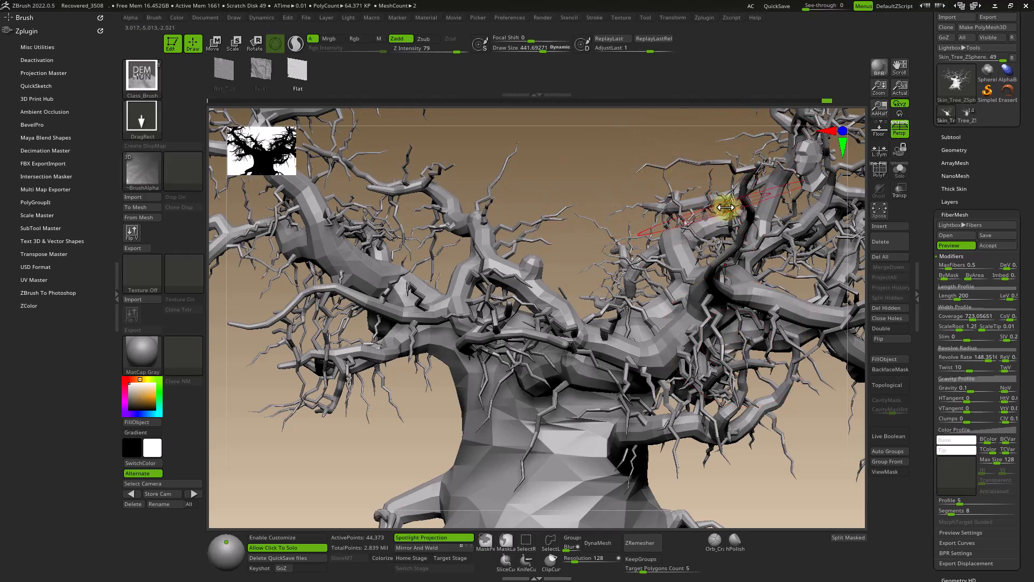
right_click_drag(723, 203, 675, 271, "alt")
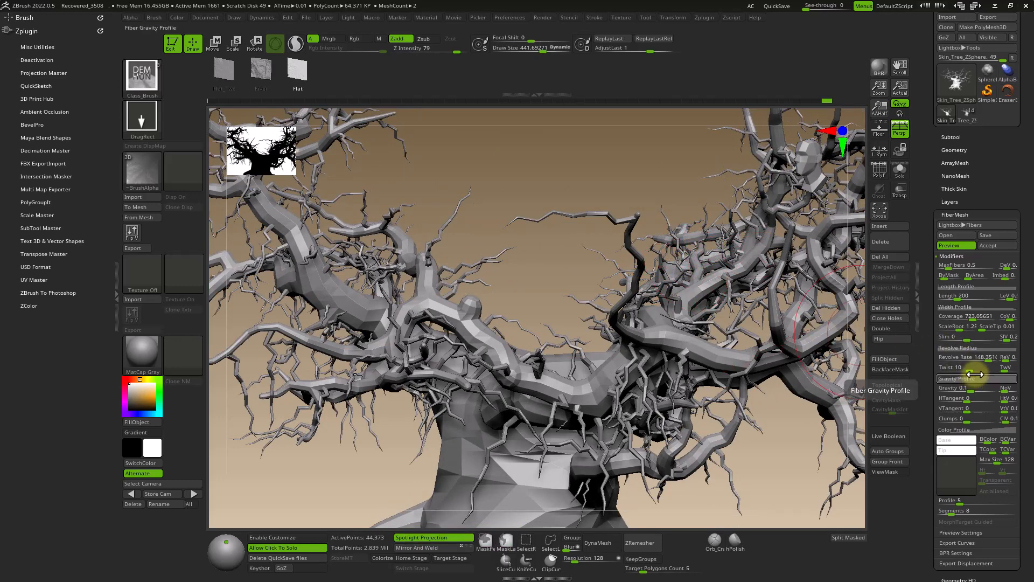
Step: Open the Revolve Radius curve and lower its end point to soften the bending toward the twig tips
left_click(980, 357)
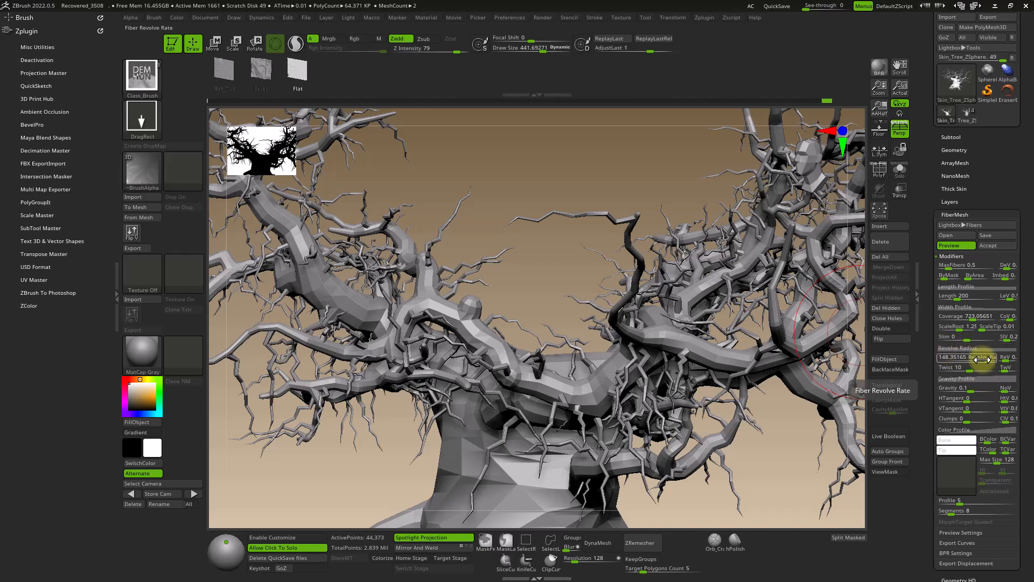
left_click(986, 348)
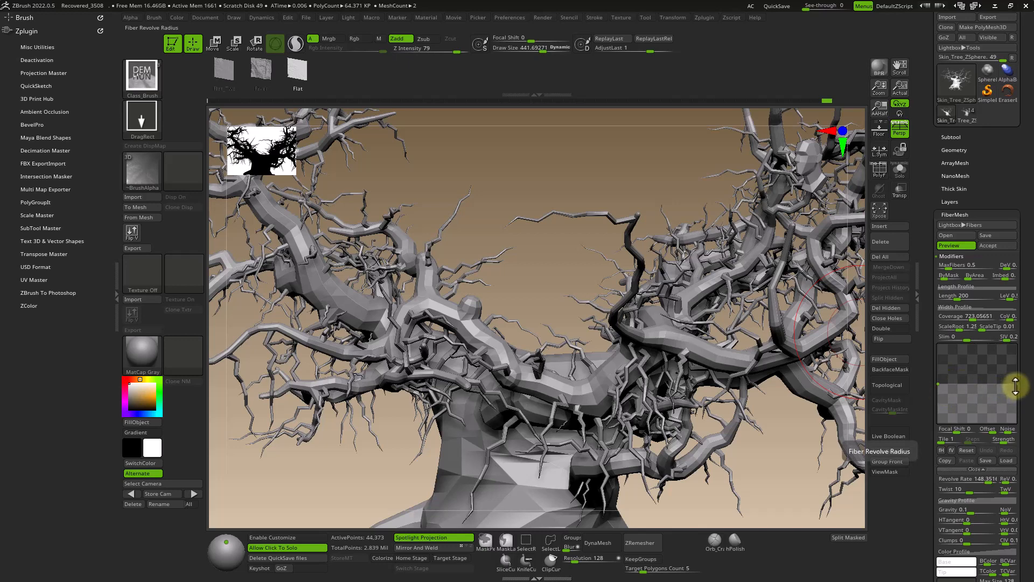
left_click_drag(1015, 386, 1015, 398)
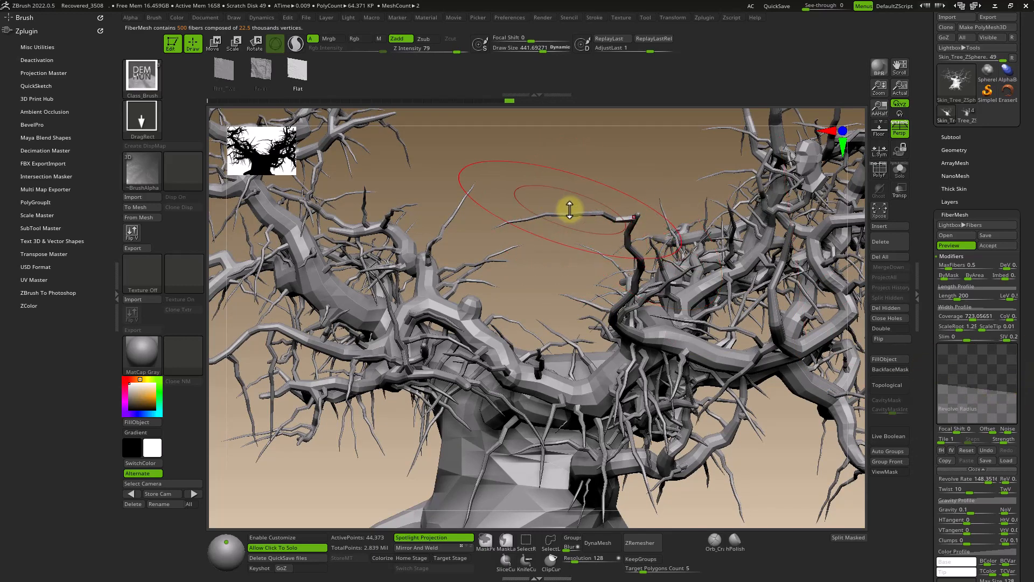
Step: Set the fiber Revolve Rate to about -69 so the twigs bend more gently the opposite way
left_click(967, 490)
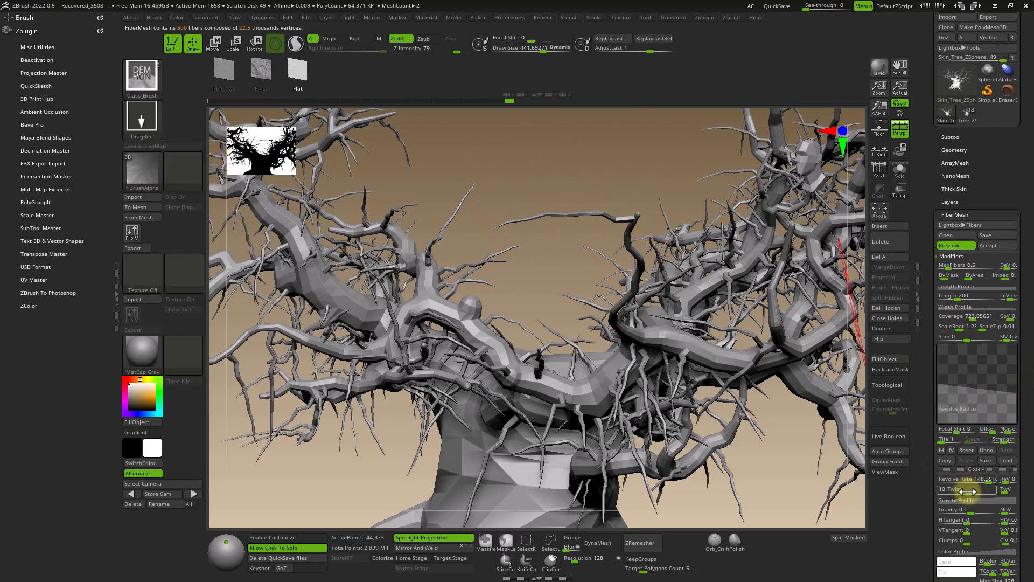
left_click(981, 480)
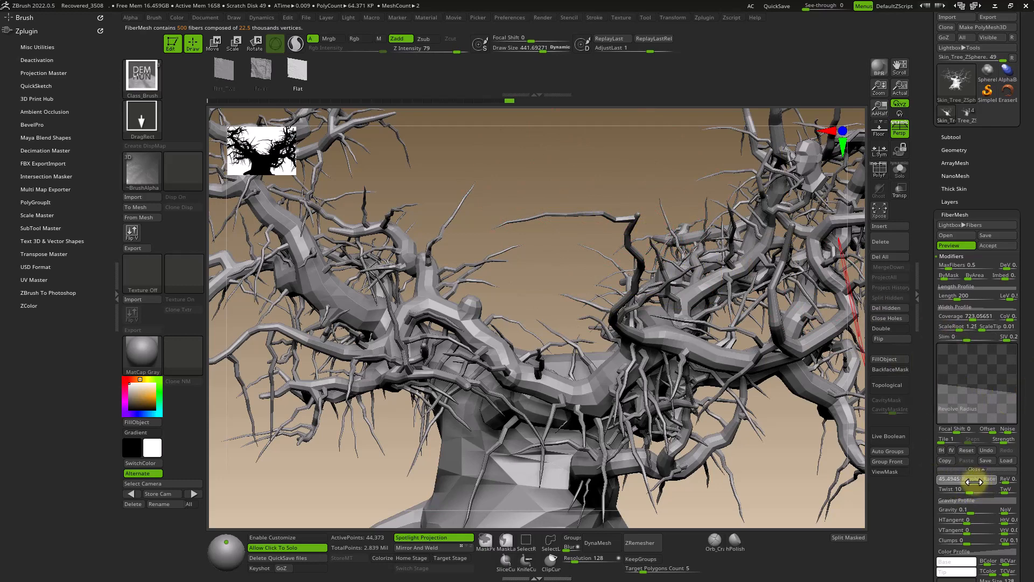
left_click_drag(975, 482, 955, 481)
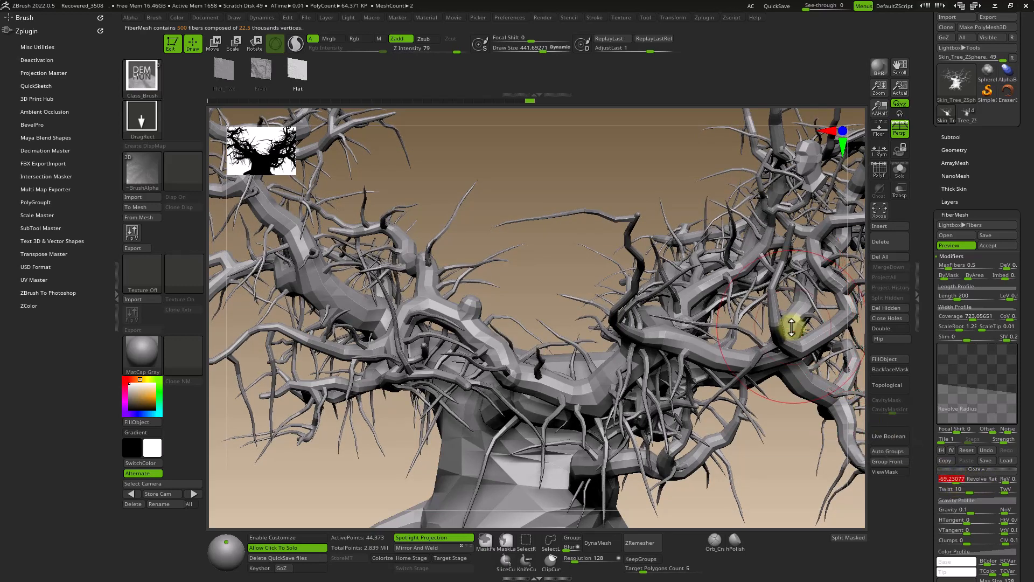
mouse_move(732, 331)
right_mouse_down()
mouse_move(745, 328)
mouse_move(620, 333)
mouse_move(595, 317)
mouse_move(667, 327)
mouse_move(646, 269)
mouse_move(799, 321)
mouse_move(781, 326)
right_mouse_up()
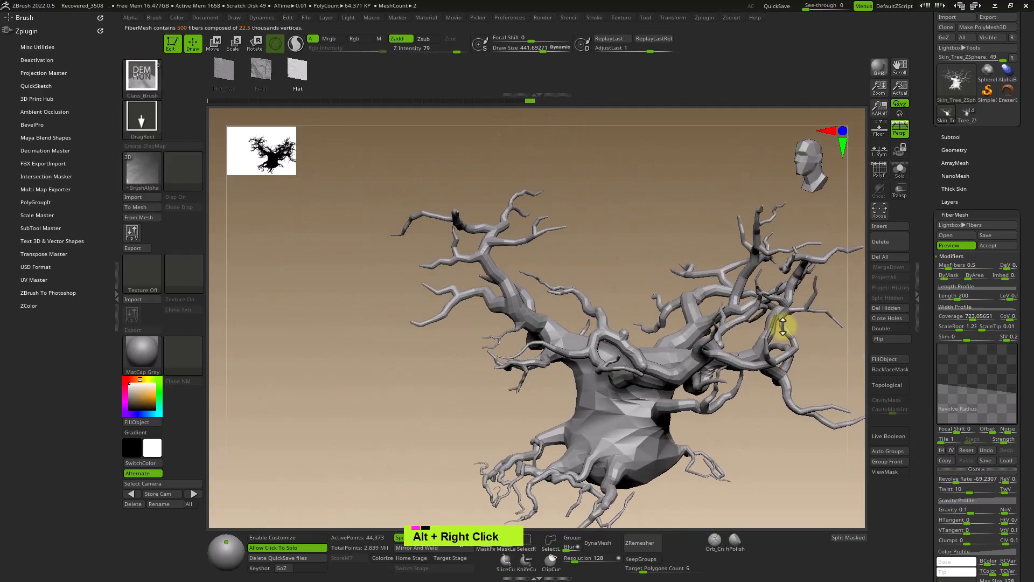
Step: Shorten the fiber Length to about 170, check the tree, and close the Revolve Radius curve editor
left_click_drag(957, 298, 961, 300)
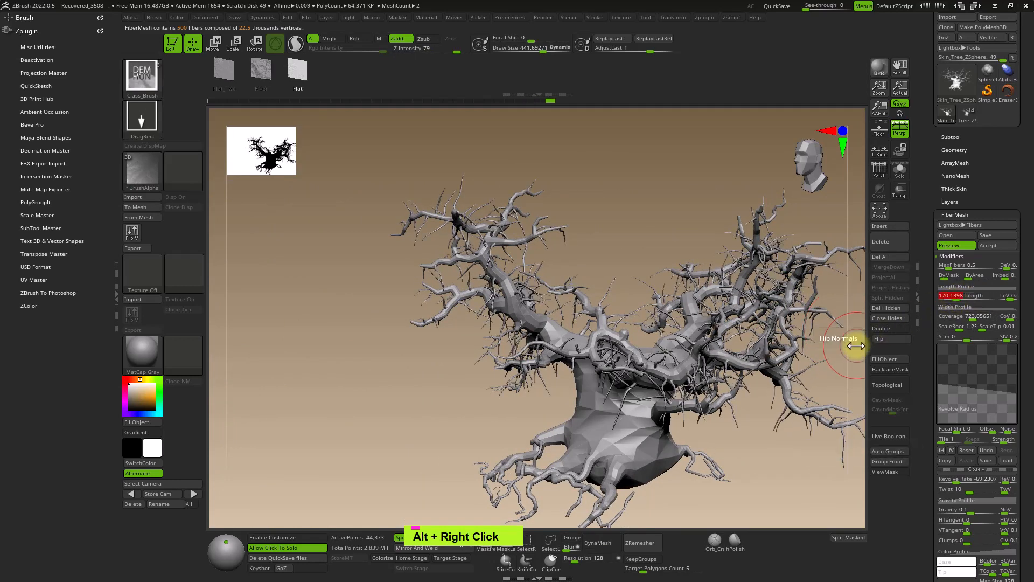
right_click_drag(852, 344, 779, 359, "shift")
right_click_drag(779, 360, 713, 365)
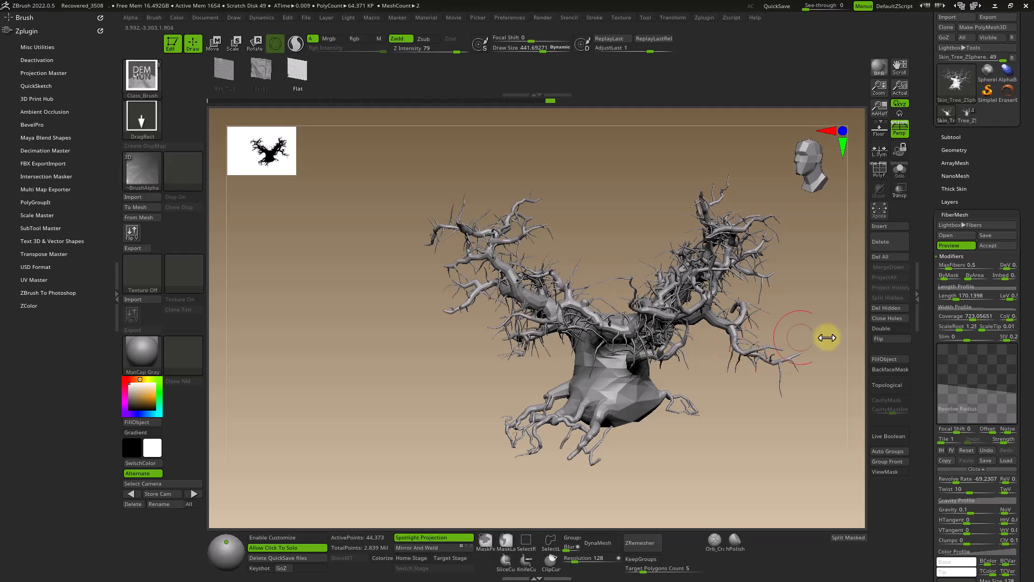
left_click(978, 469)
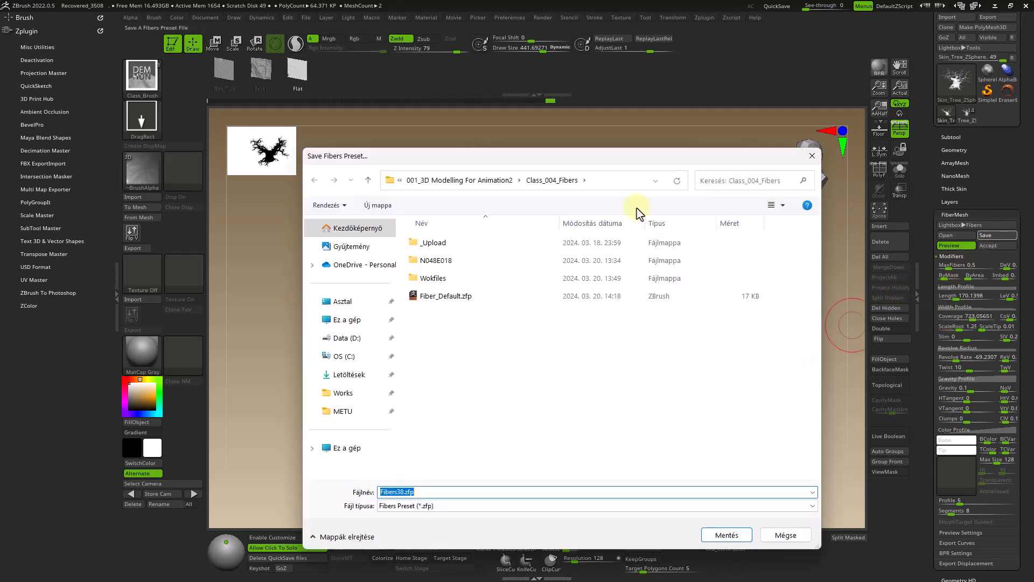
Step: Save the fiber settings as a preset named Fiber_Branch in the Class_004_Fibers folder
left_click_drag(641, 162, 696, 159)
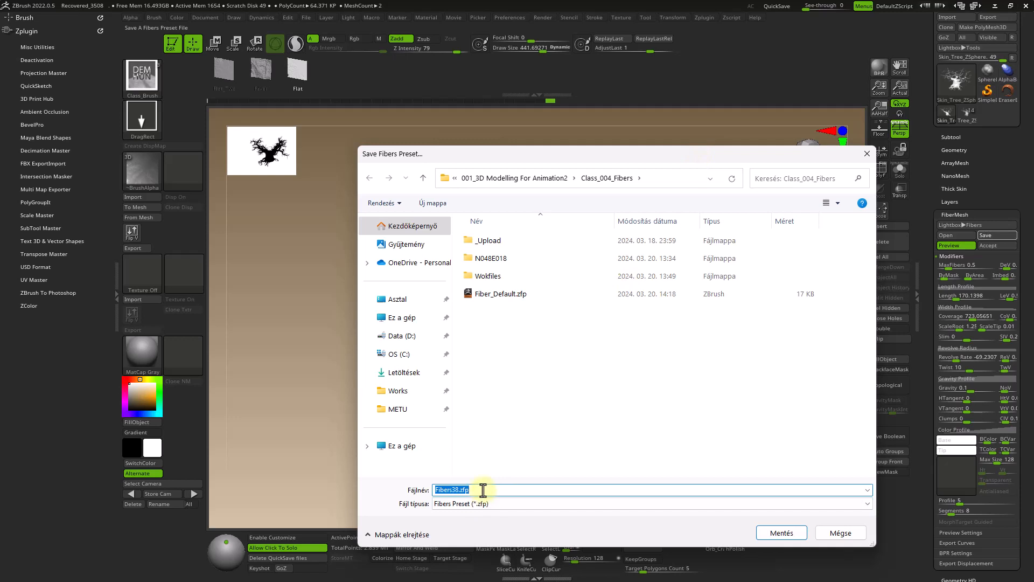
type("Fiber")
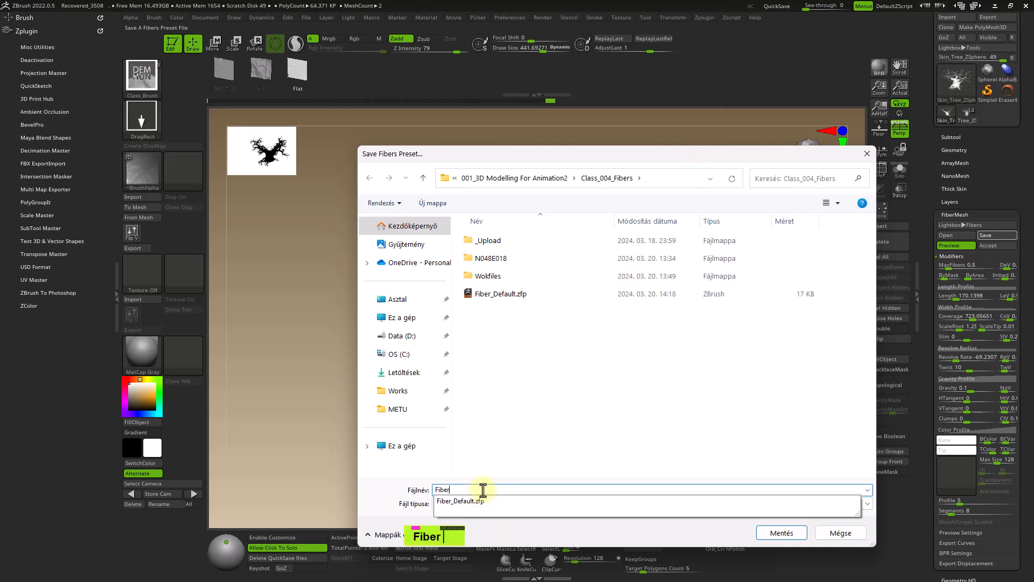
type("_Branch")
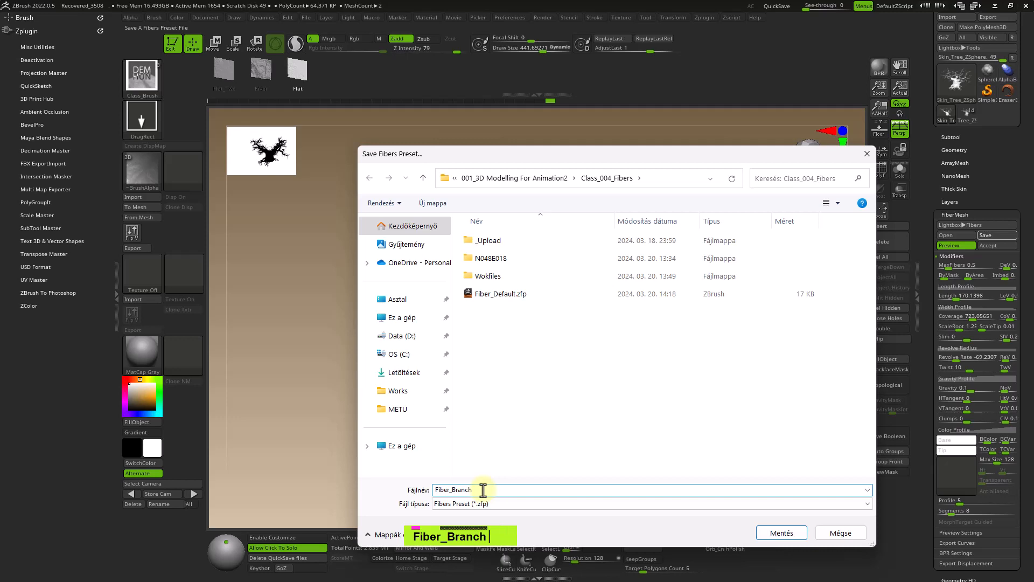
key("Return")
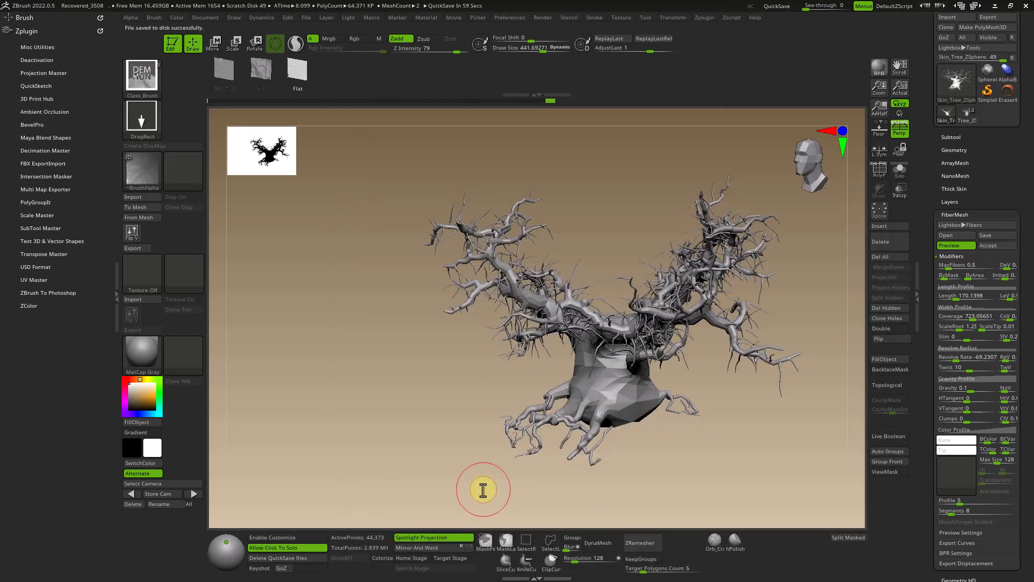
Step: Accept the previewed fibers as a separate subtool and check it in the subtool list
left_click(998, 245)
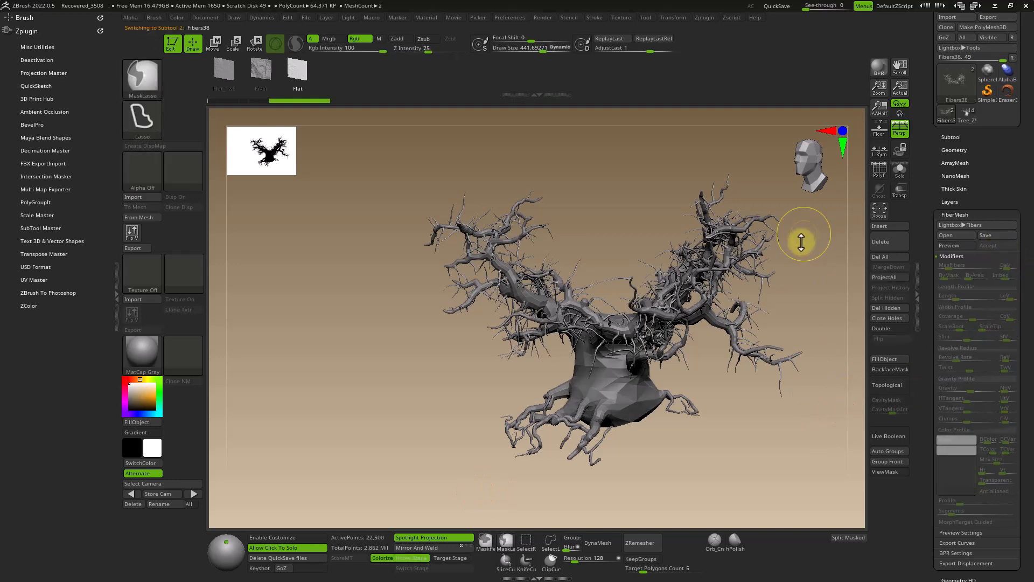
mouse_move(801, 242)
right_mouse_down("ctrl")
mouse_move(824, 286)
mouse_move(801, 363)
right_mouse_up("ctrl")
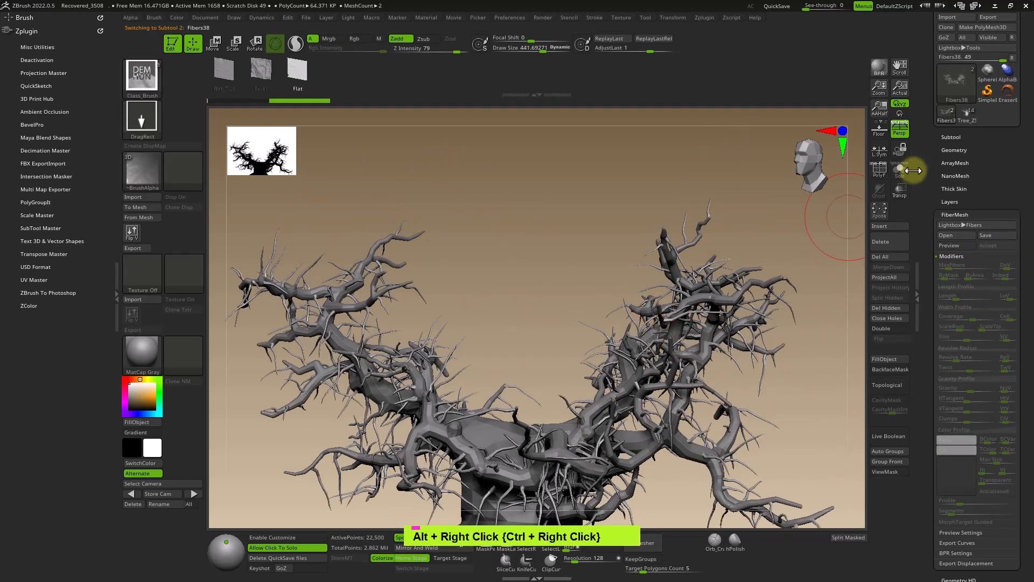
left_click(952, 136)
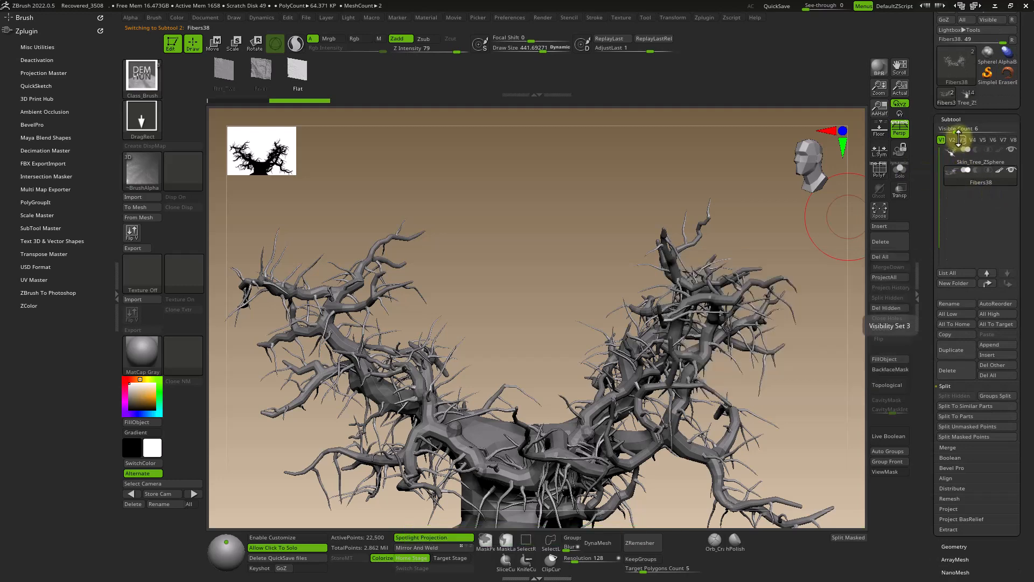
left_click(949, 119)
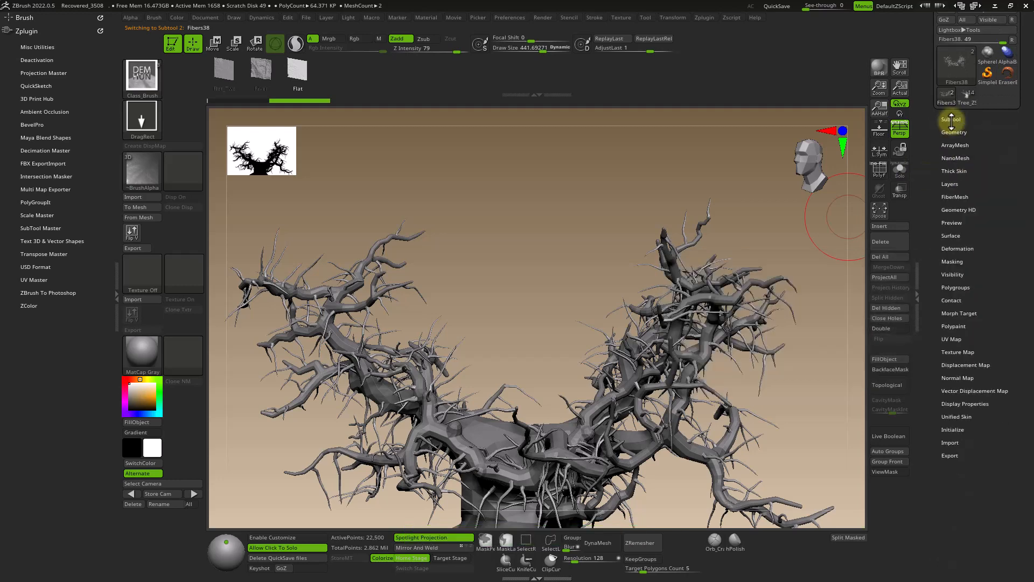
Step: Preview a second generation of fibers on the accepted twigs and reduce their Length to about 87
left_click(955, 197)
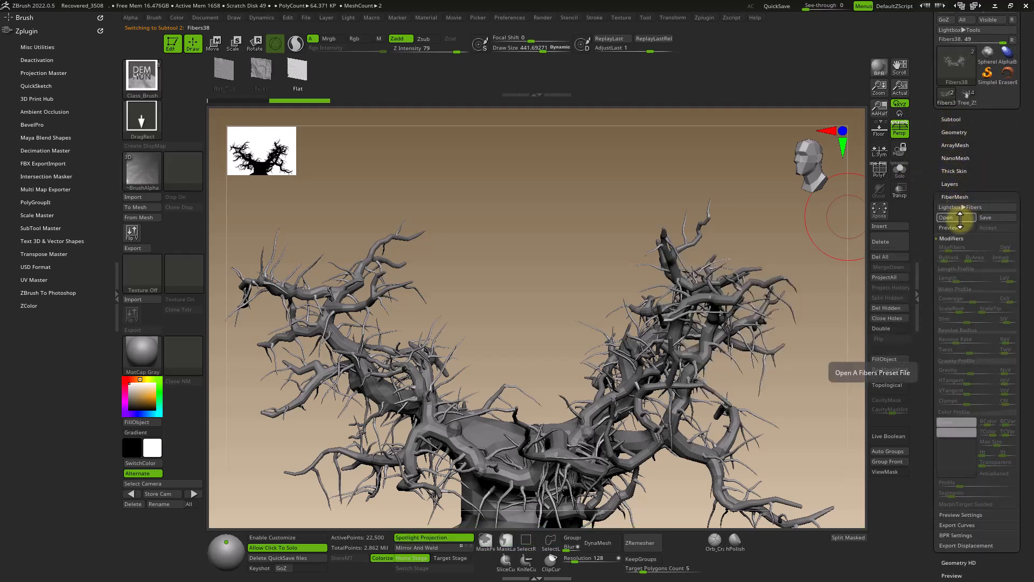
left_click(956, 228)
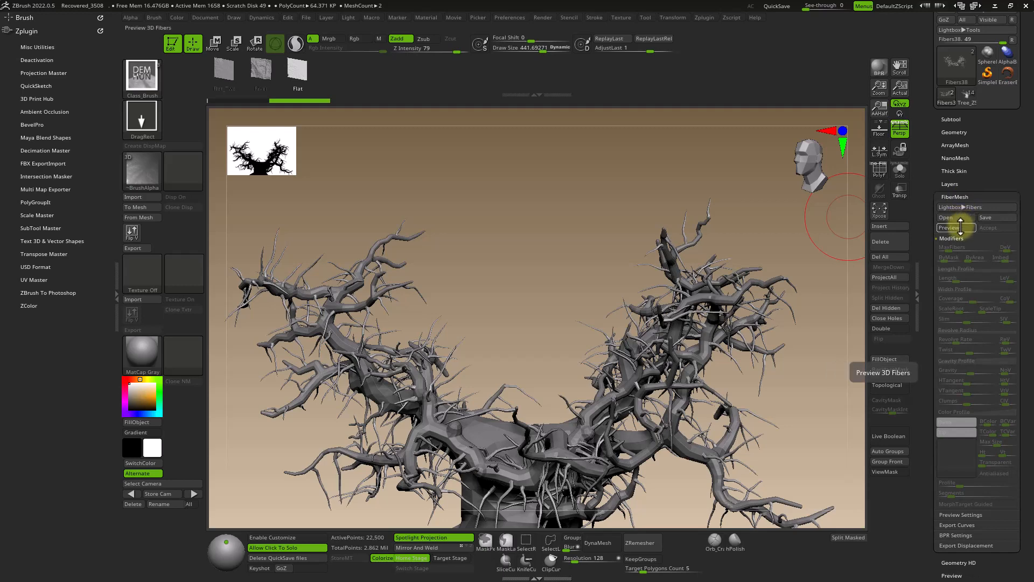
double_click(944, 229)
right_click_drag(759, 325, 778, 282, "alt")
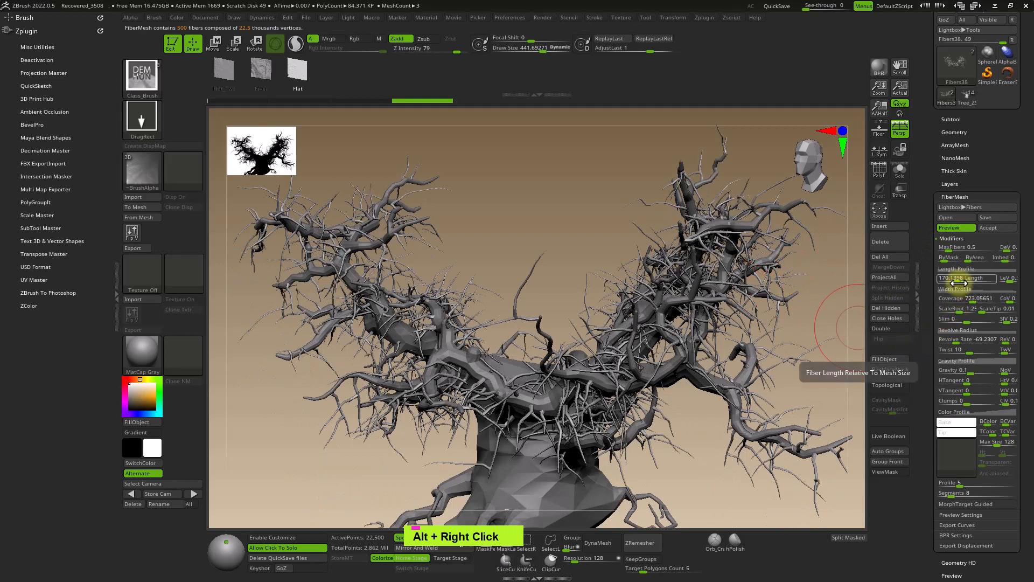
left_click_drag(954, 283, 951, 286)
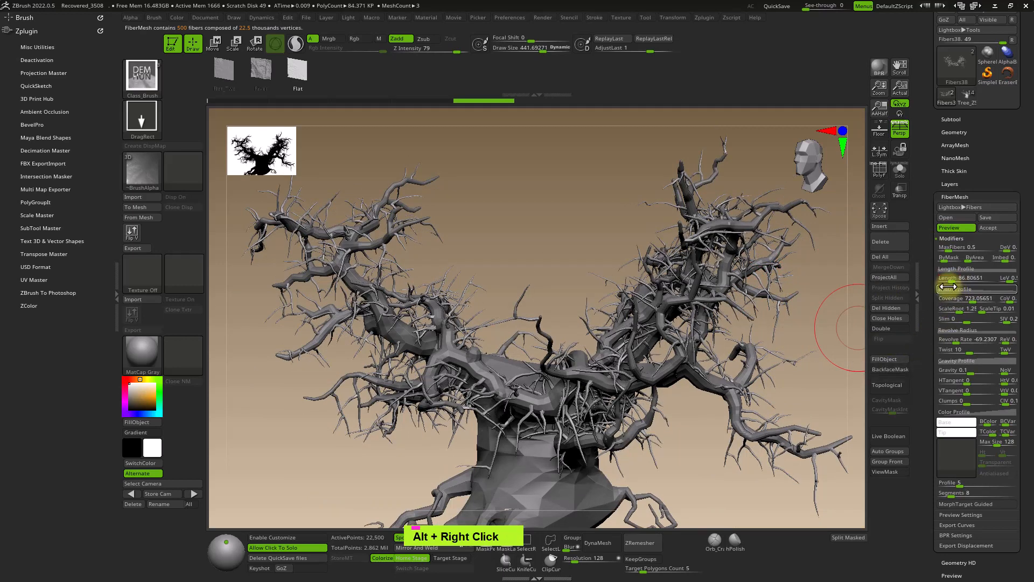
Step: Open the Width Profile curve, try an Imbed of 0.2 for the secondary fibers, and set it to 0.3
left_click(951, 289)
mouse_move(544, 443)
right_mouse_down("ctrl")
mouse_move(528, 473)
mouse_move(519, 447)
right_mouse_up("ctrl")
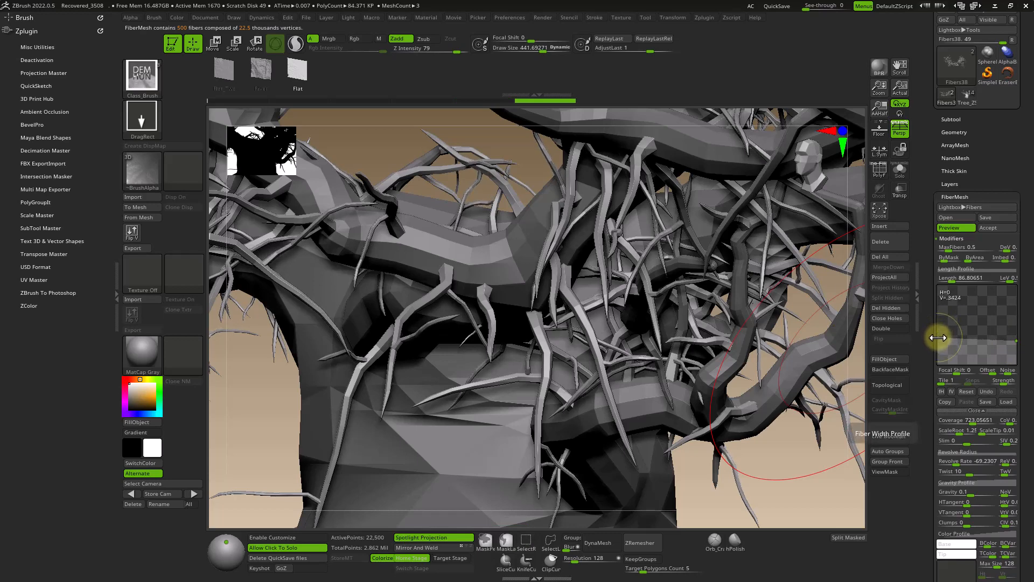
left_click_drag(994, 261, 1002, 261)
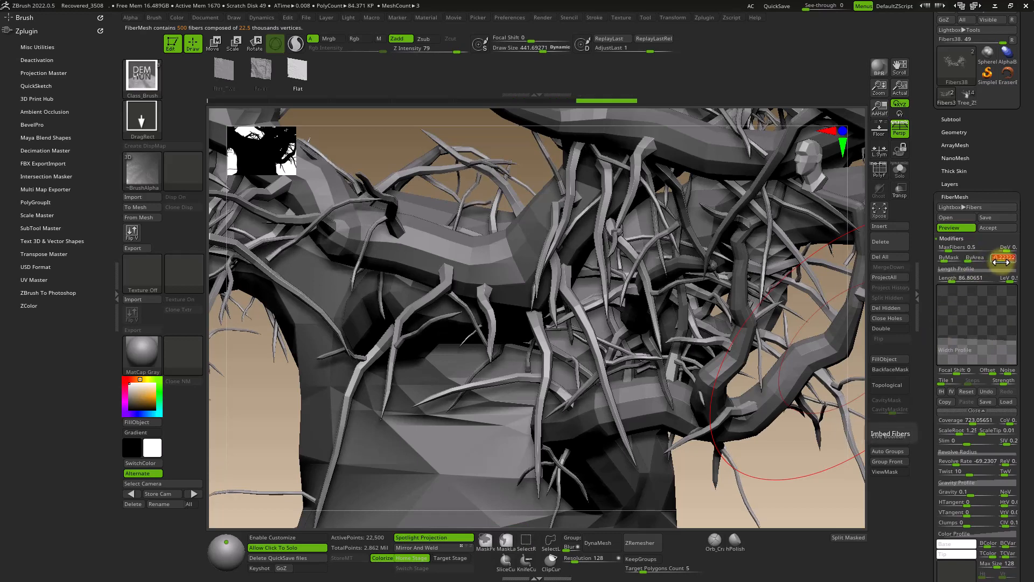
type("0.")
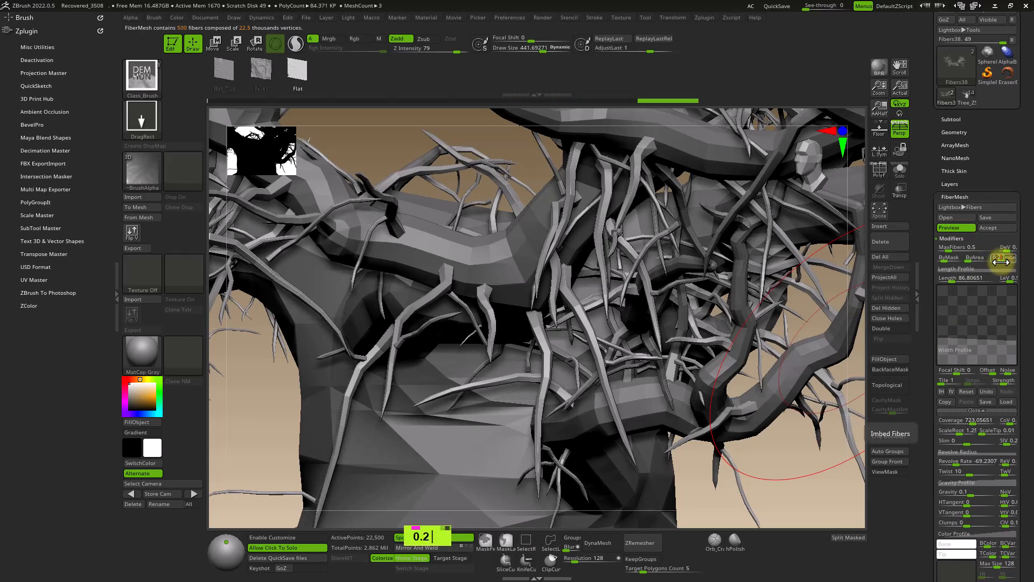
type("2")
key("Return")
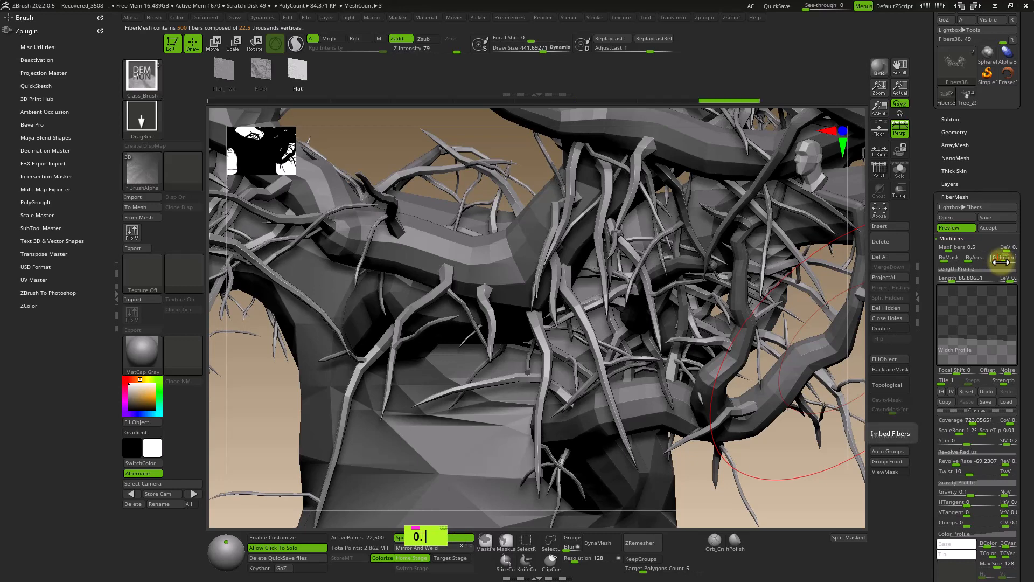
key("Return")
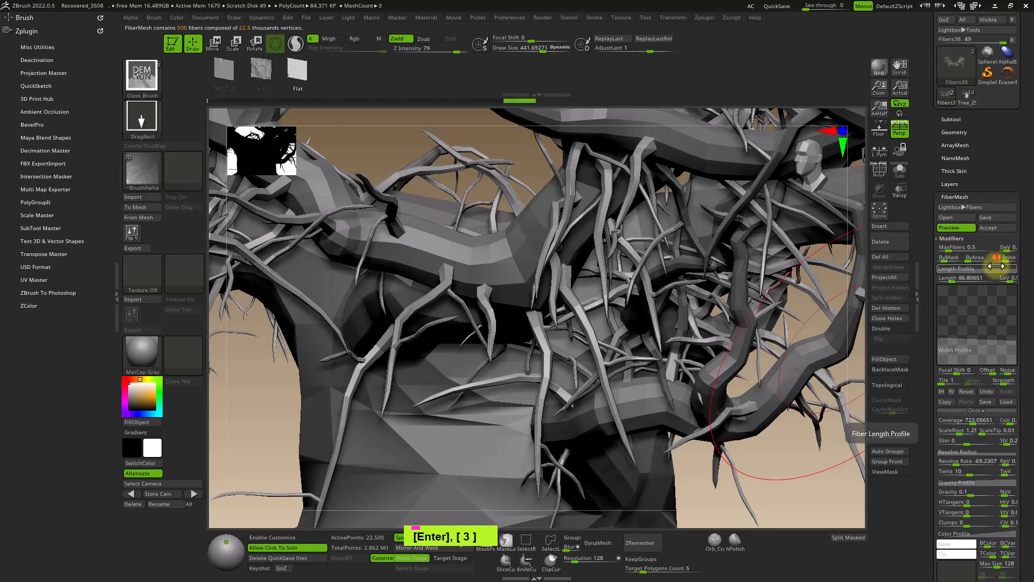
mouse_move(761, 363)
right_mouse_down("ctrl")
mouse_move(730, 329)
mouse_move(787, 386)
mouse_move(781, 346)
mouse_move(737, 366)
mouse_move(729, 357)
mouse_move(737, 393)
right_mouse_up("ctrl")
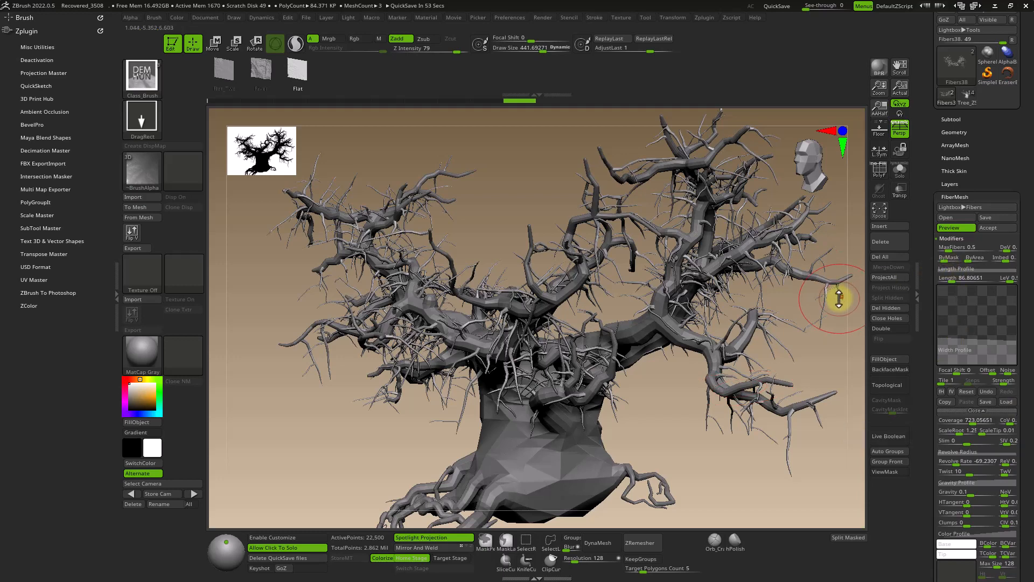
Step: Load the Fiber_Default.zfp preset into FiberMesh and turn off the fiber preview
left_click(952, 217)
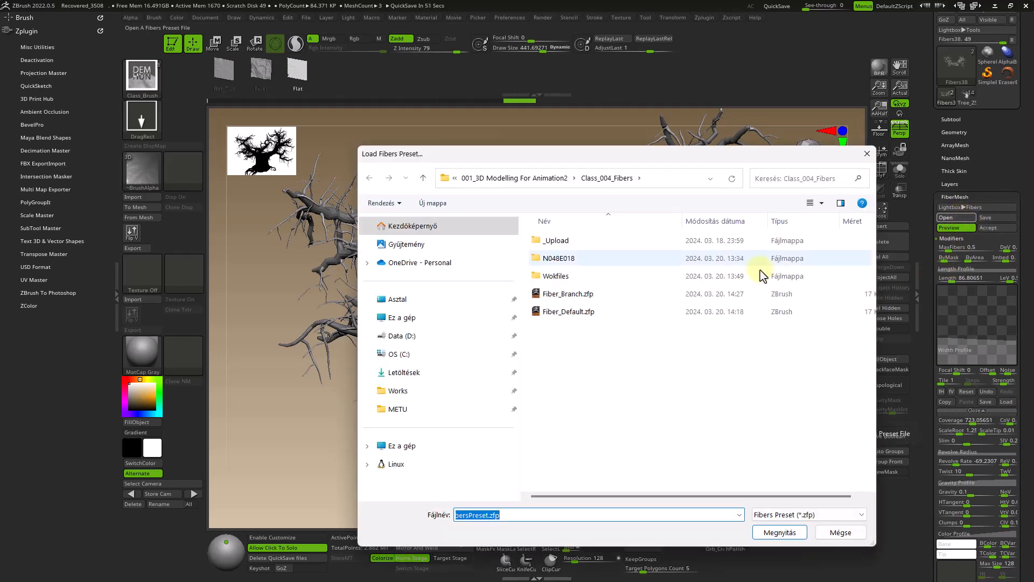
left_click(704, 366)
left_click(562, 314)
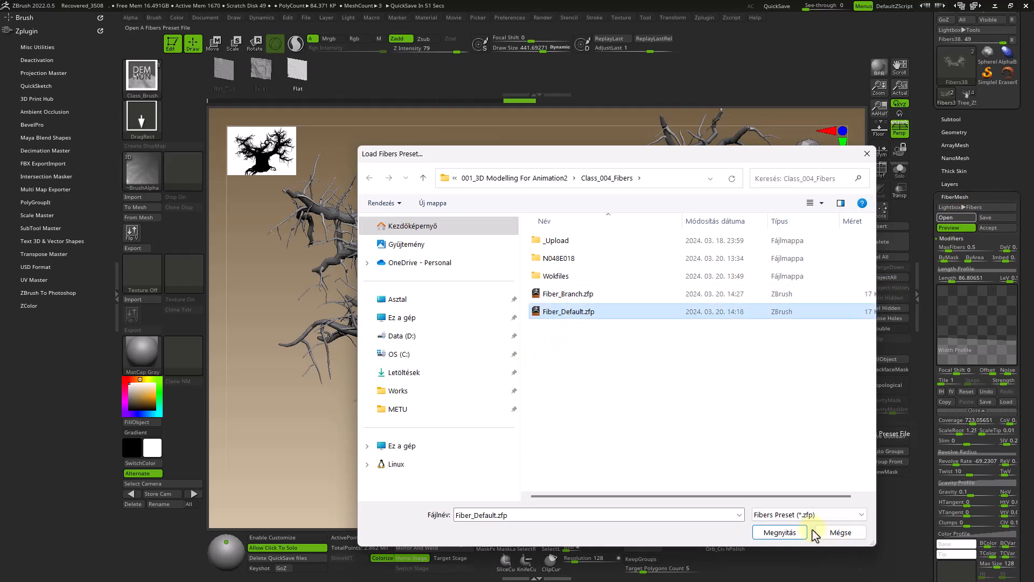
left_click(796, 532)
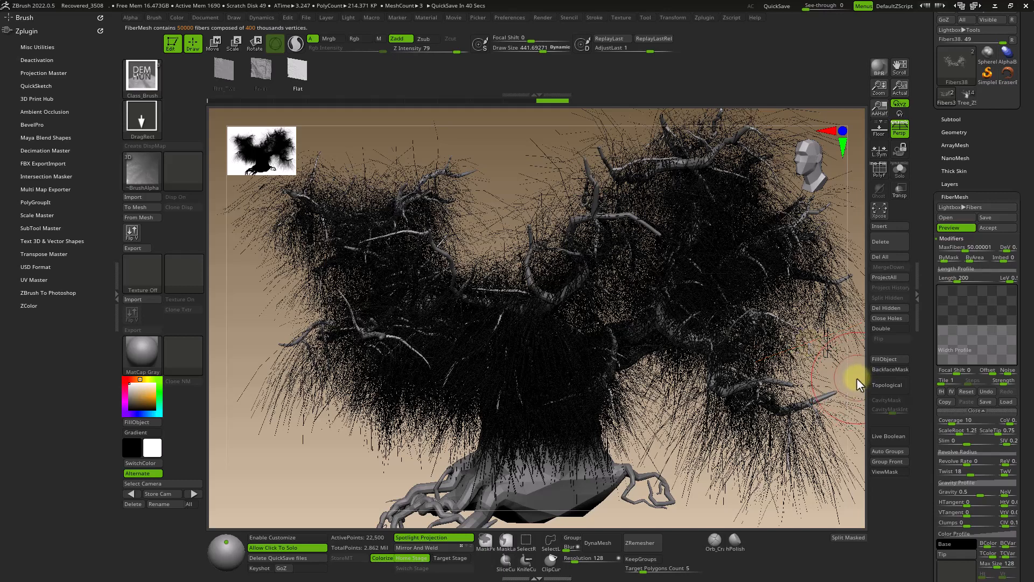
left_click_drag(938, 415, 938, 365)
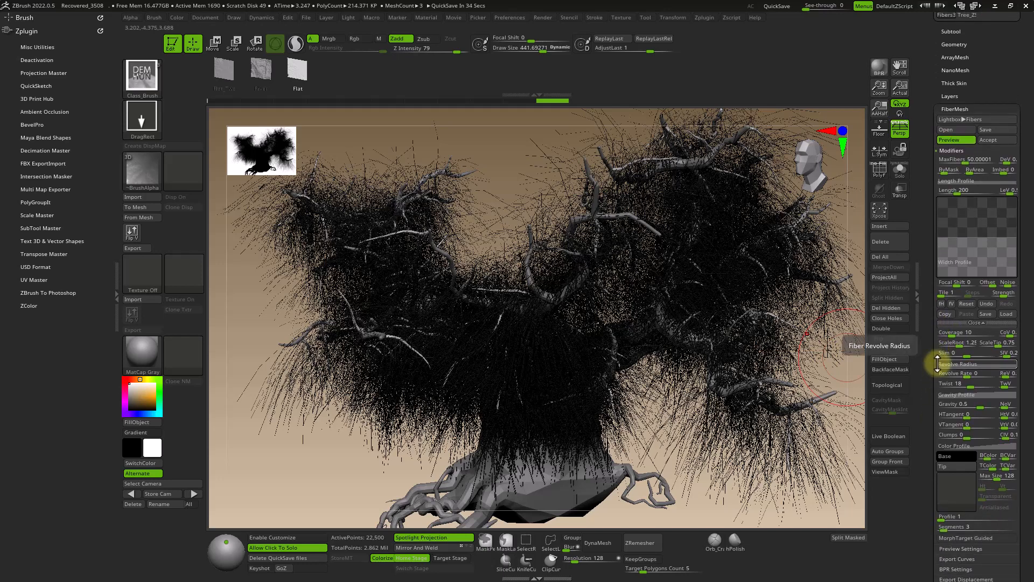
left_click_drag(921, 196, 910, 372)
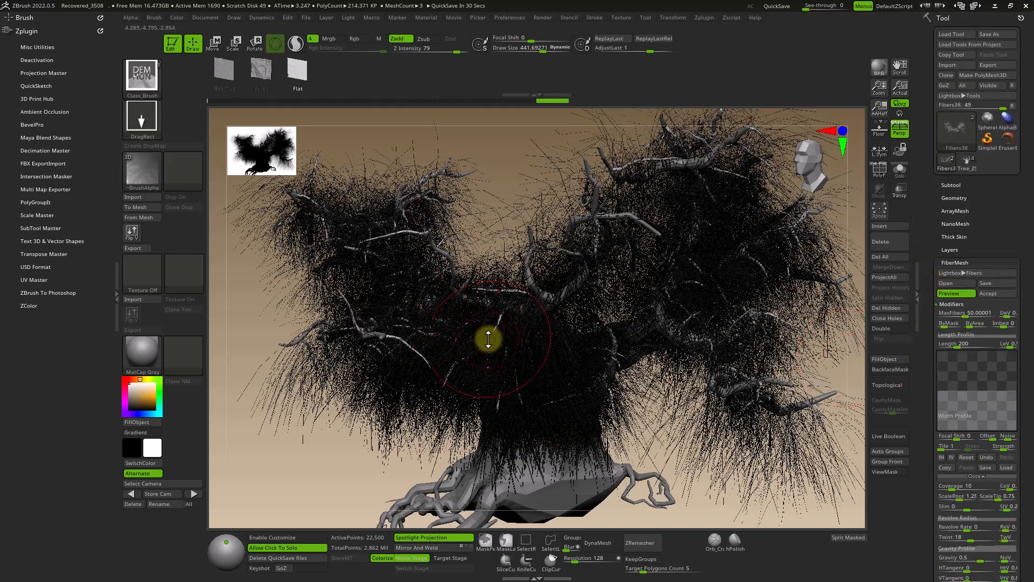
left_click(948, 293)
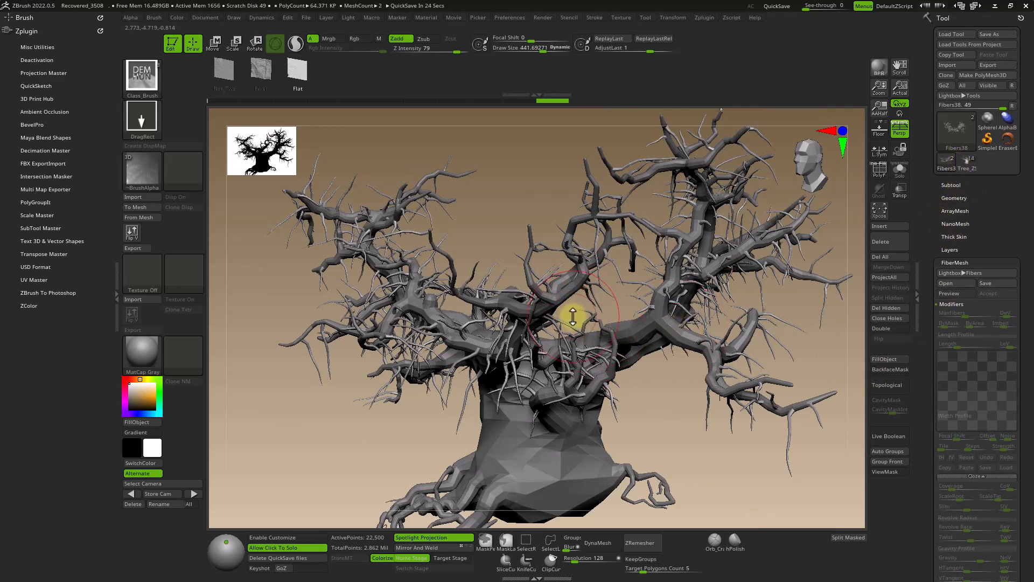
Step: Rename the Skin_Tree_ZSphere subtool as Mesh_Tree
left_click(952, 185)
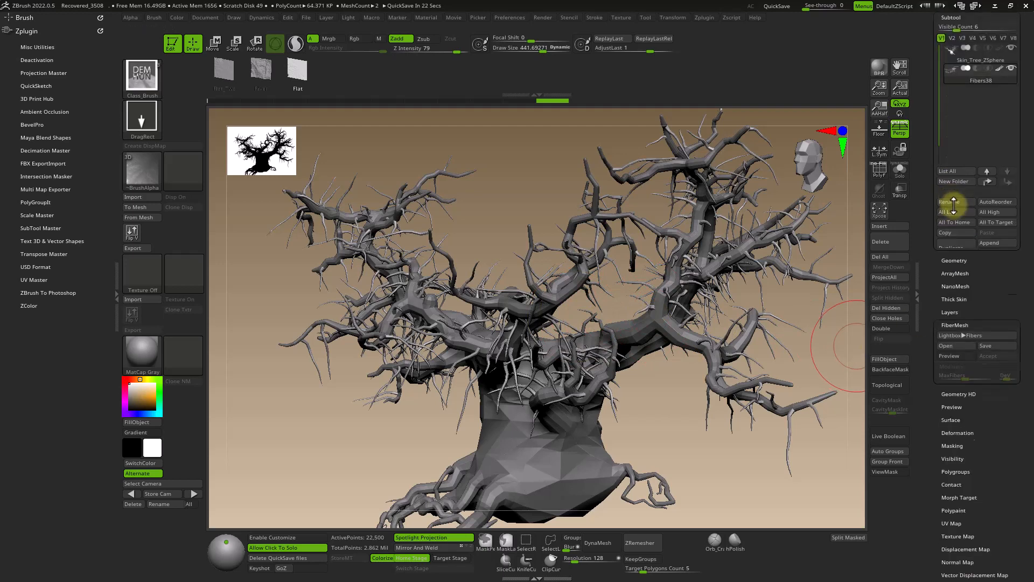
left_click(971, 60)
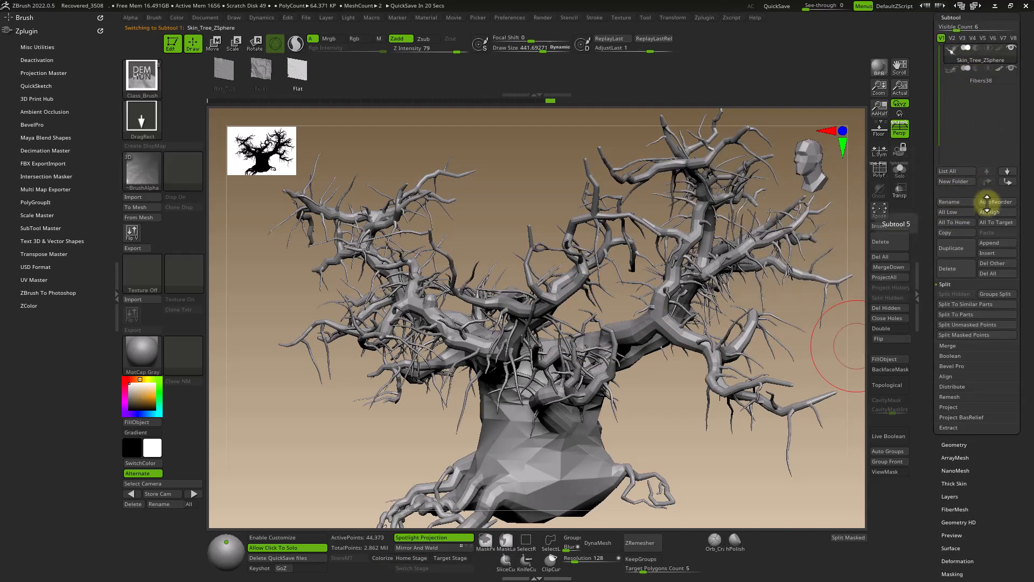
left_click(958, 203)
type("Mesh_Tree")
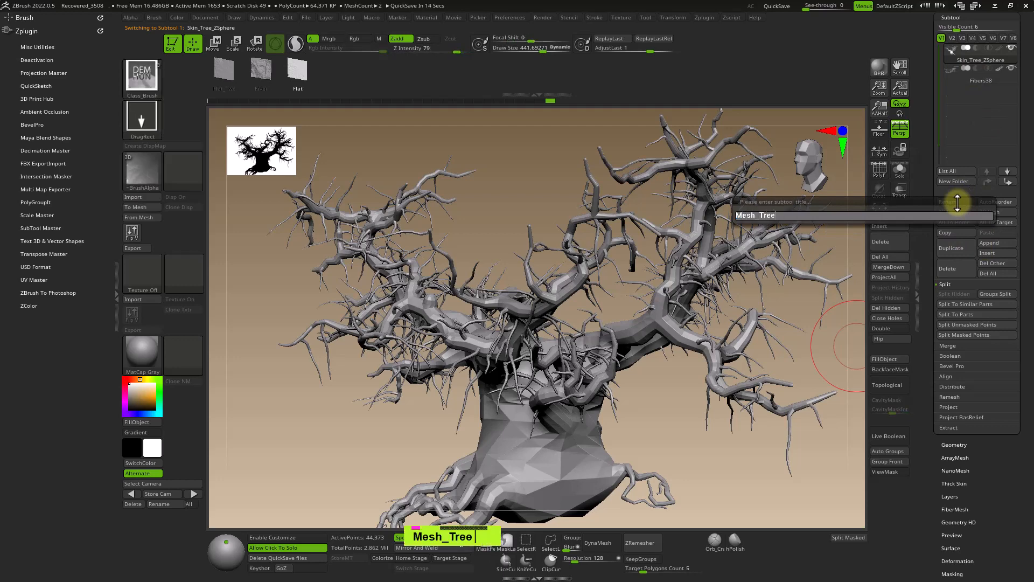
key("Return")
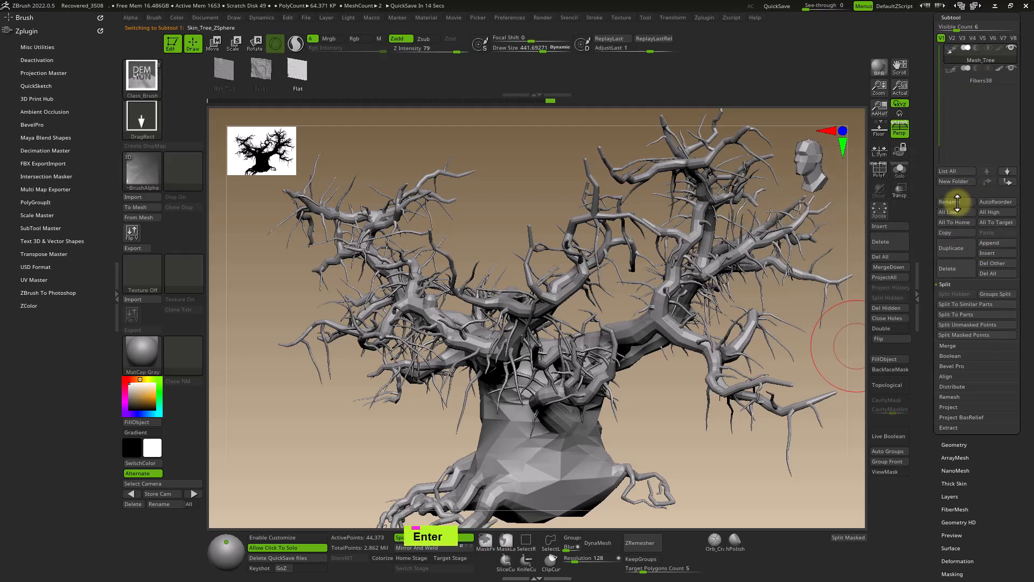
Step: Rename the accepted twig fibers subtool, Fibers38, as Branches
left_click(973, 80)
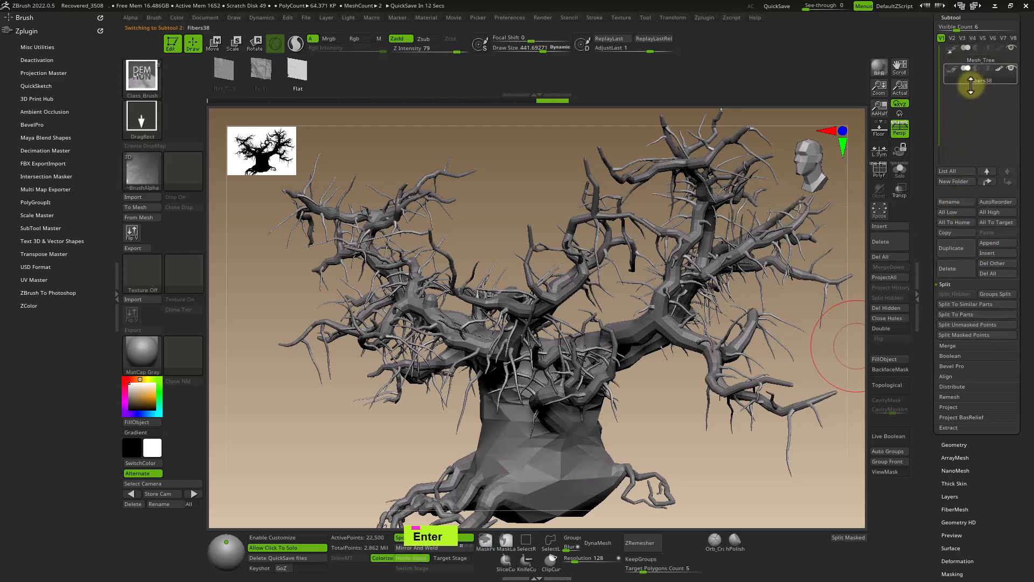
left_click(965, 202)
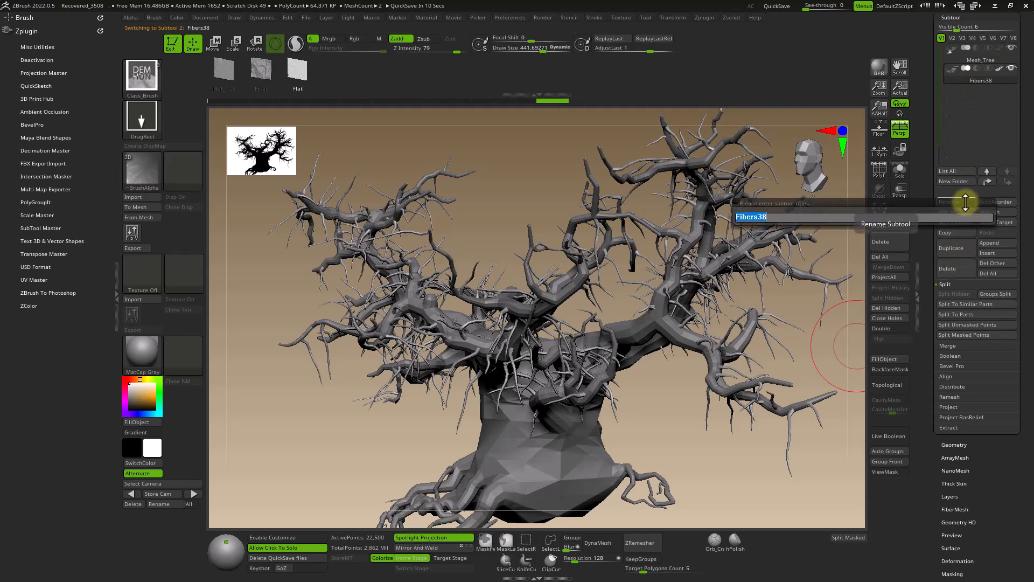
type("Branches")
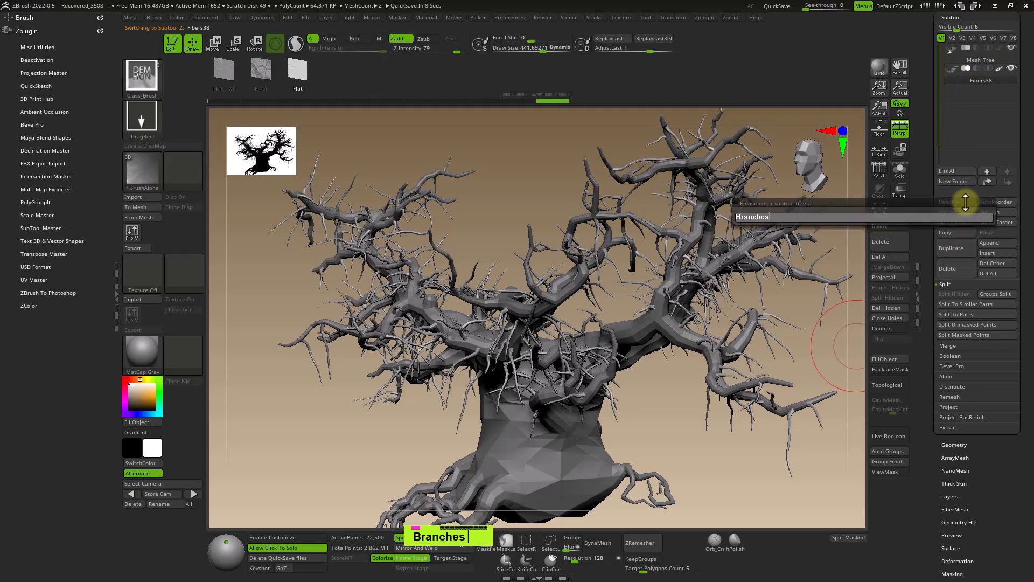
key("Return")
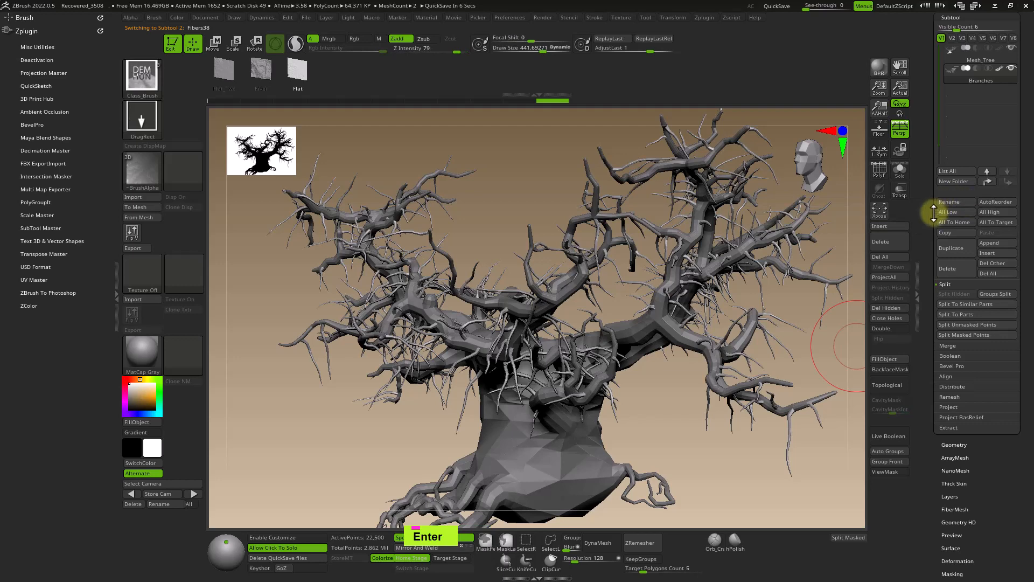
Step: Switch to the Tree_ZSphere tool with the whole tree house and insert Branches as a subtool below the ZSphere tree
left_click_drag(921, 169, 927, 228)
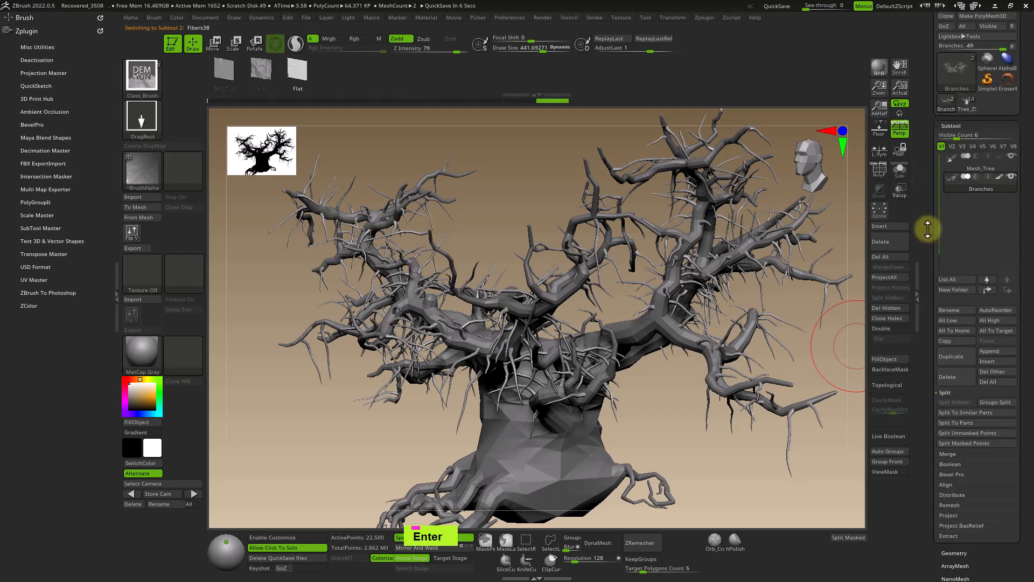
left_click(968, 103)
mouse_move(996, 167)
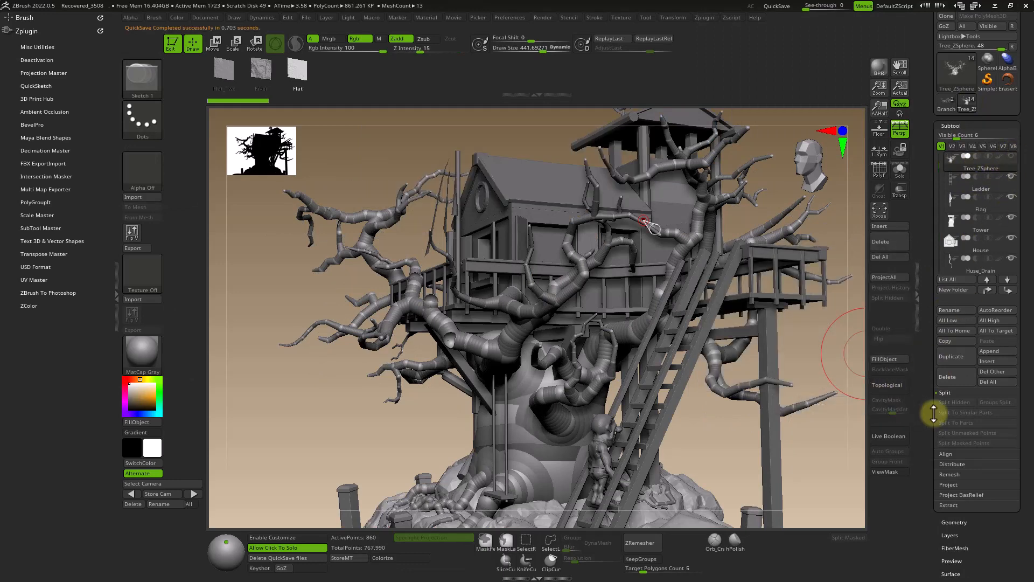
left_click(988, 361)
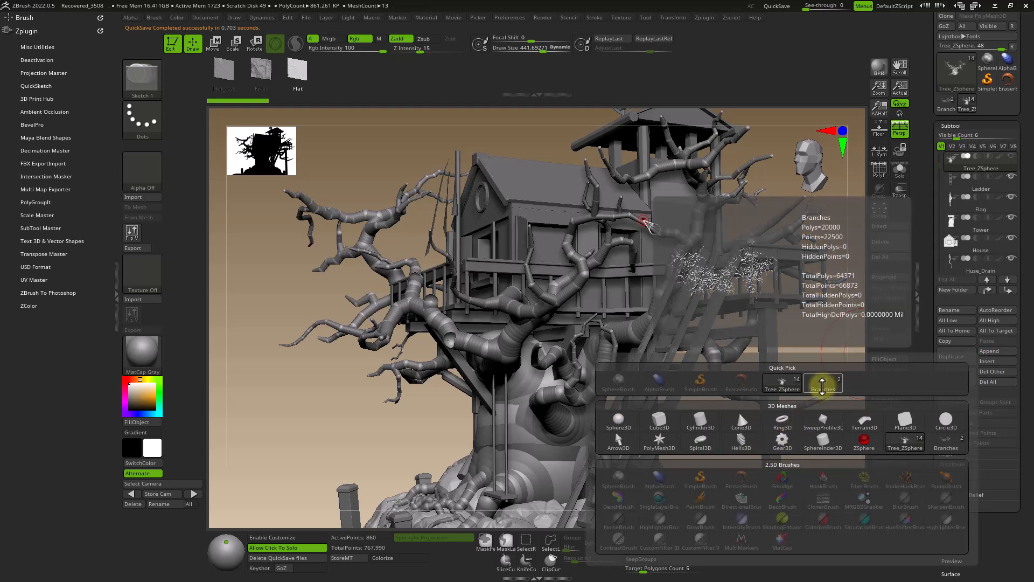
left_click(822, 384)
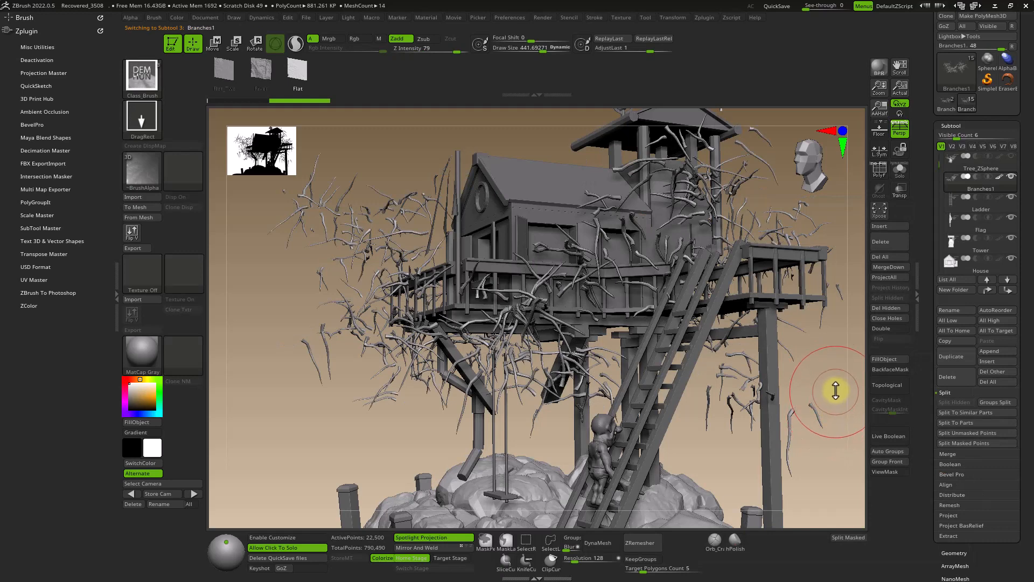
right_click_drag(838, 385, 867, 375, "alt")
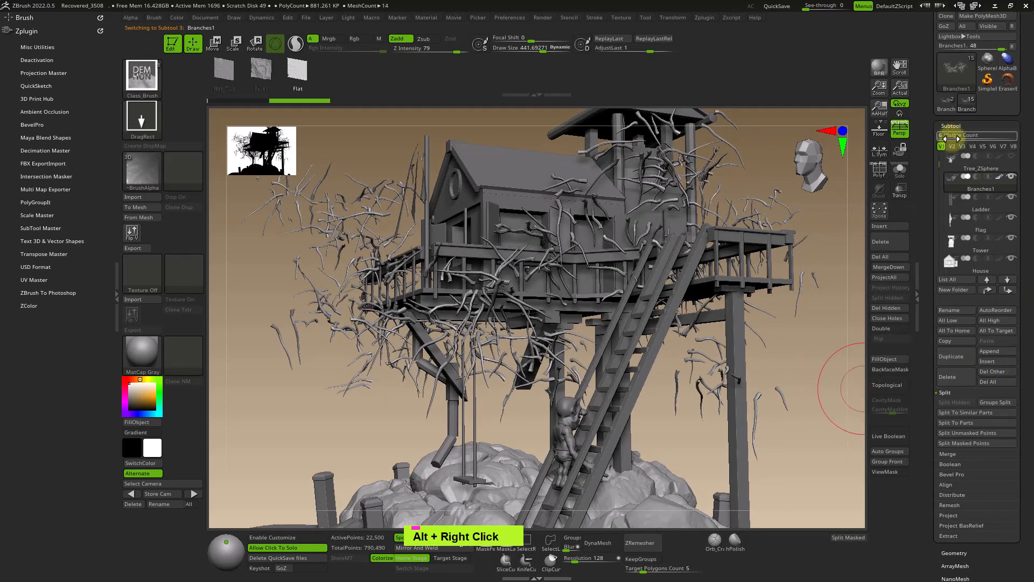
Step: Make Mesh_Tree the active subtool of its tool, return to the tree house tool and insert Mesh_Tree as a subtool below the branches
left_click(946, 100)
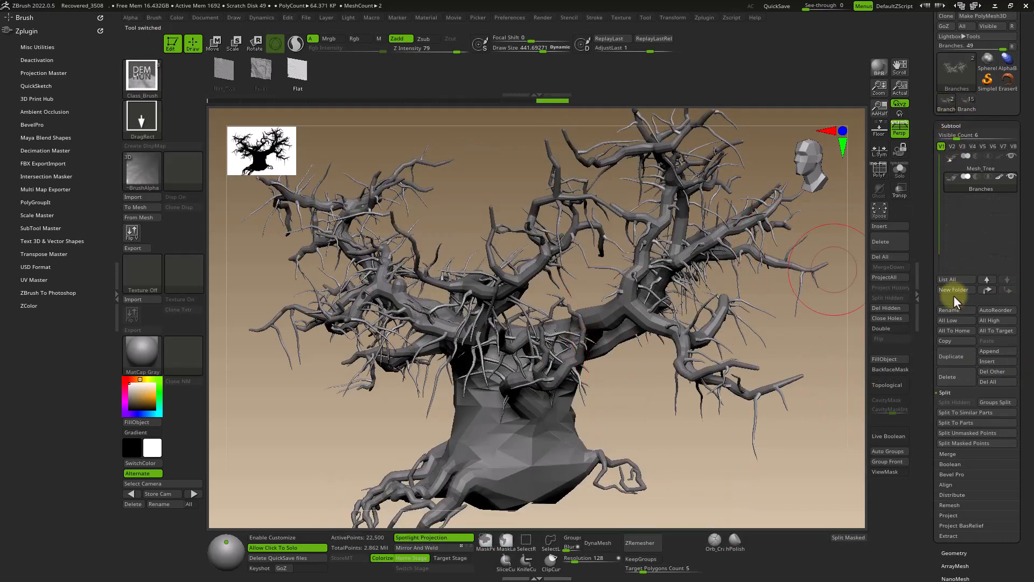
left_click(981, 170)
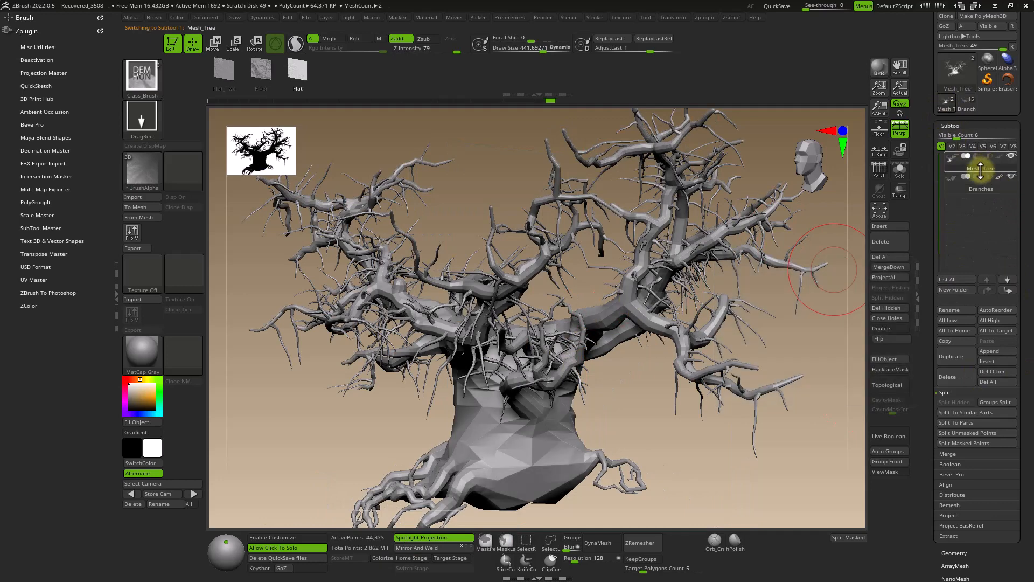
left_click(968, 101)
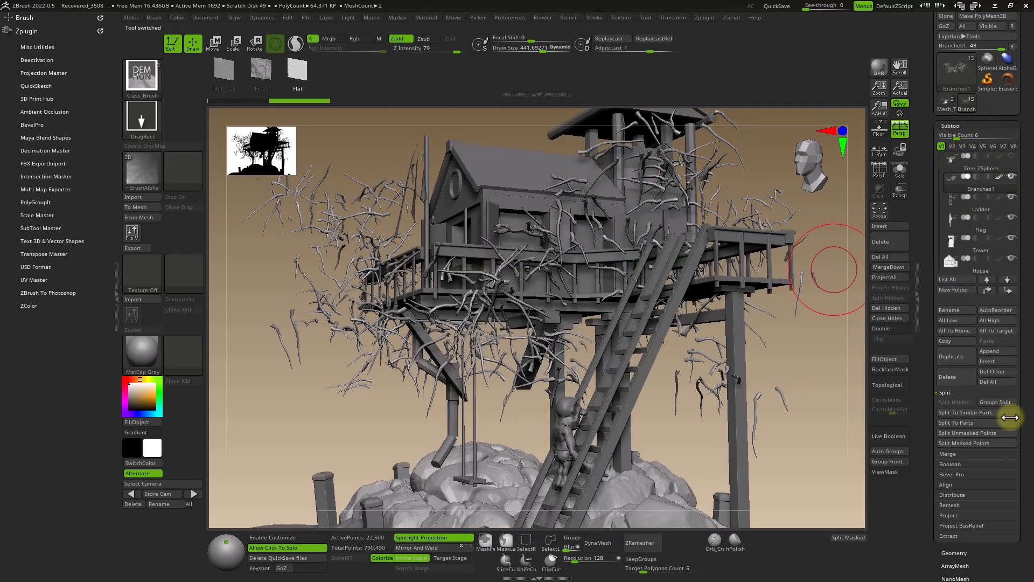
left_click(991, 370)
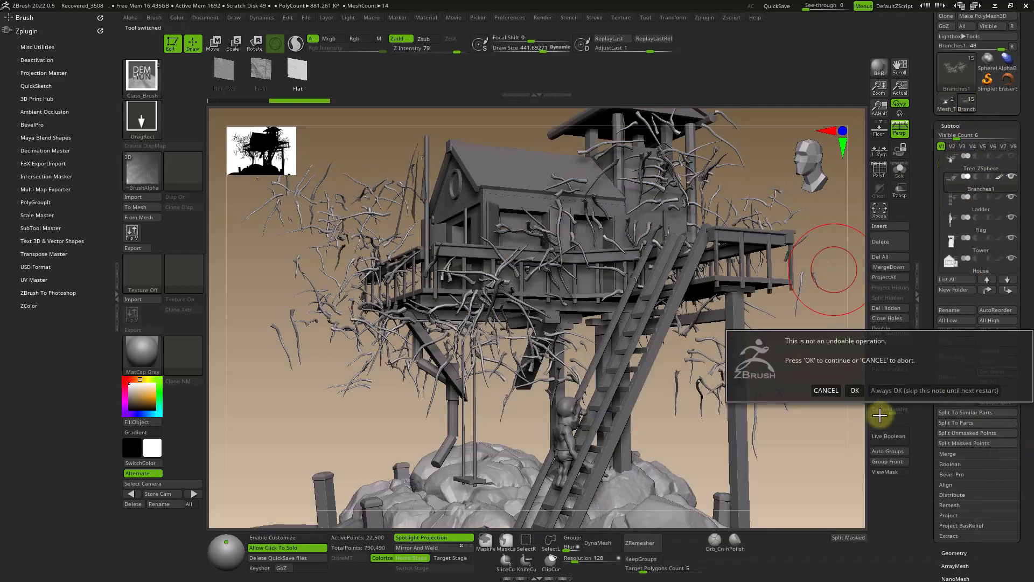
key("Escape")
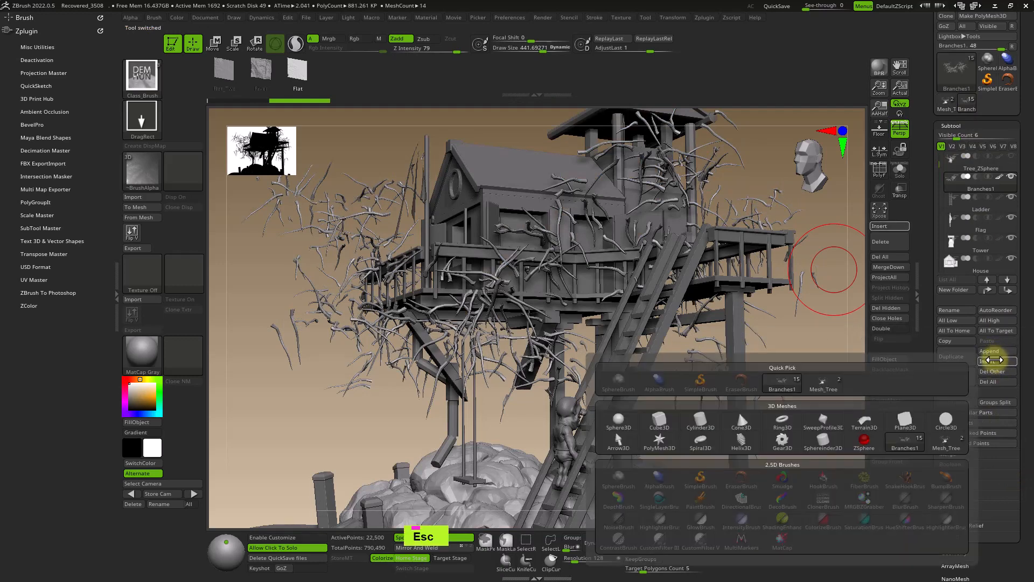
left_click(996, 361)
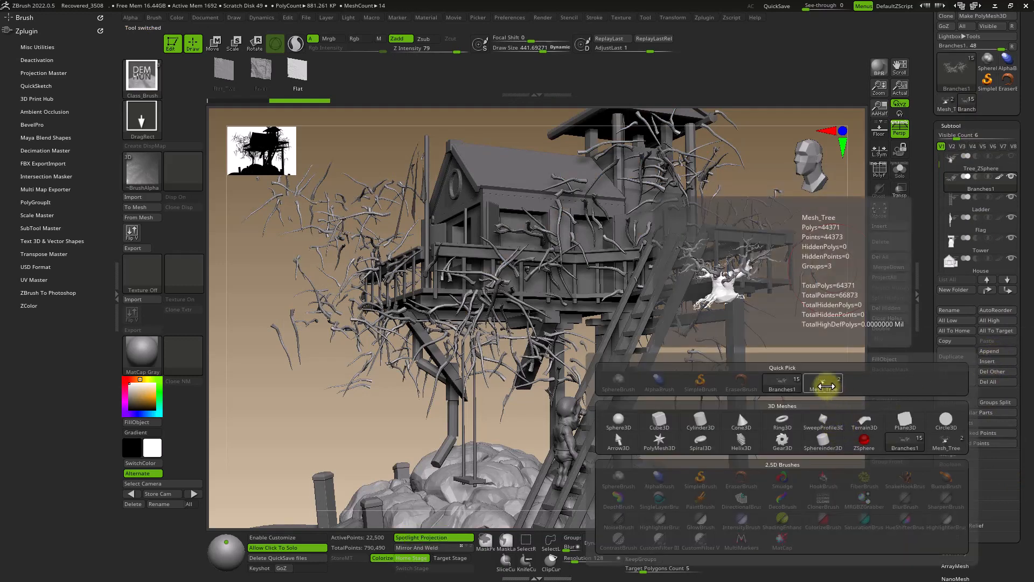
left_click(826, 386)
right_click_drag(752, 348, 771, 337, "ctrl")
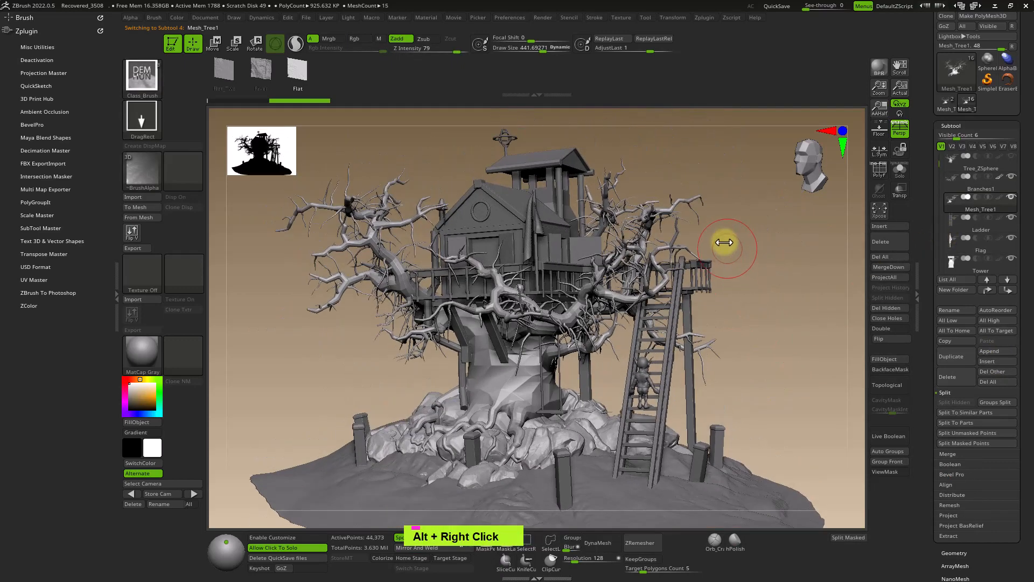
Step: Select the inserted branches subtool in the tree house scene and preview FiberMesh fibers on it
left_click(698, 218, "alt")
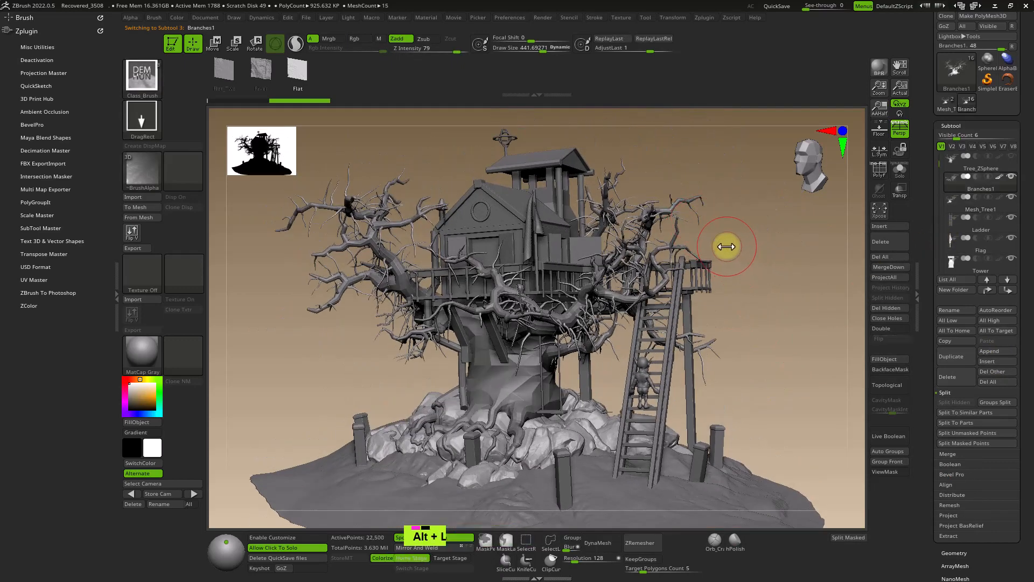
right_click_drag(723, 242, 824, 324, "ctrl")
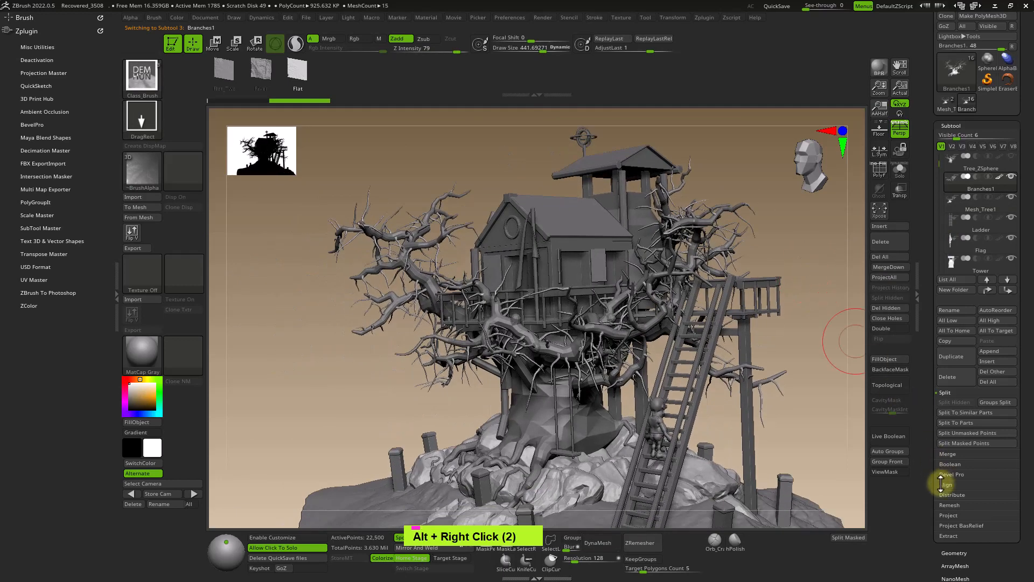
left_click(945, 485)
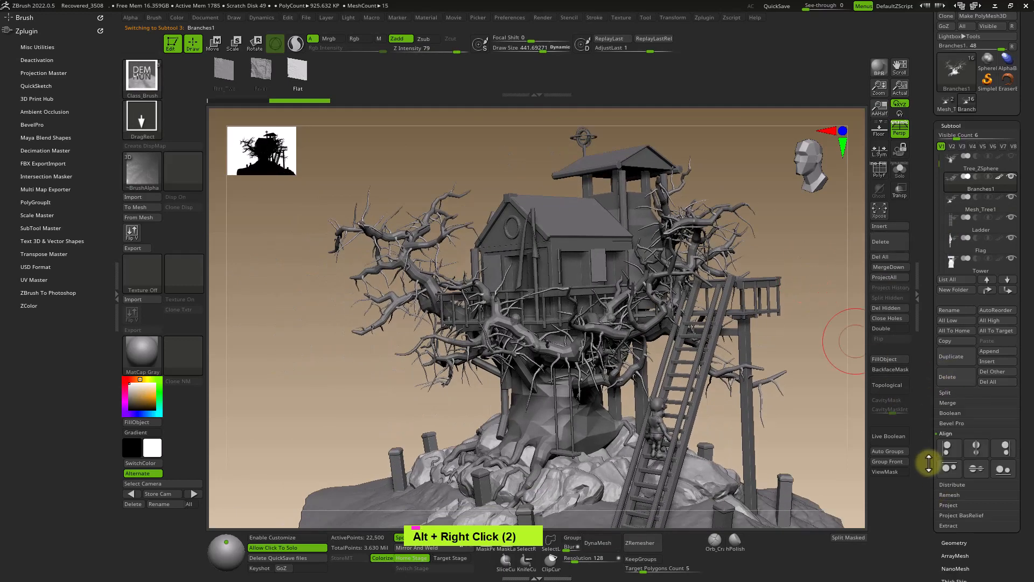
left_click(946, 433)
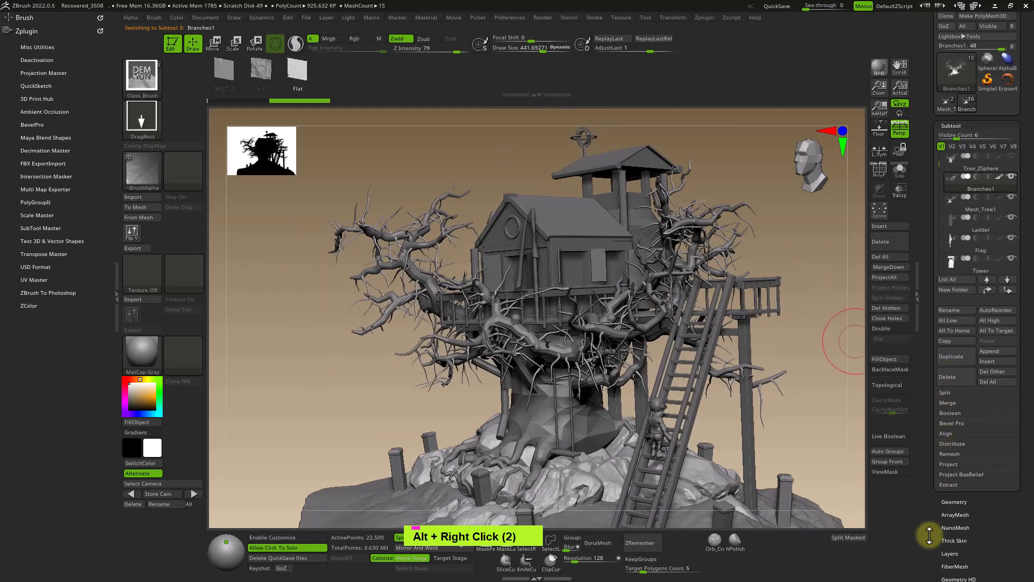
scroll(940, 533, "down", 3)
left_click_drag(943, 524, 937, 491)
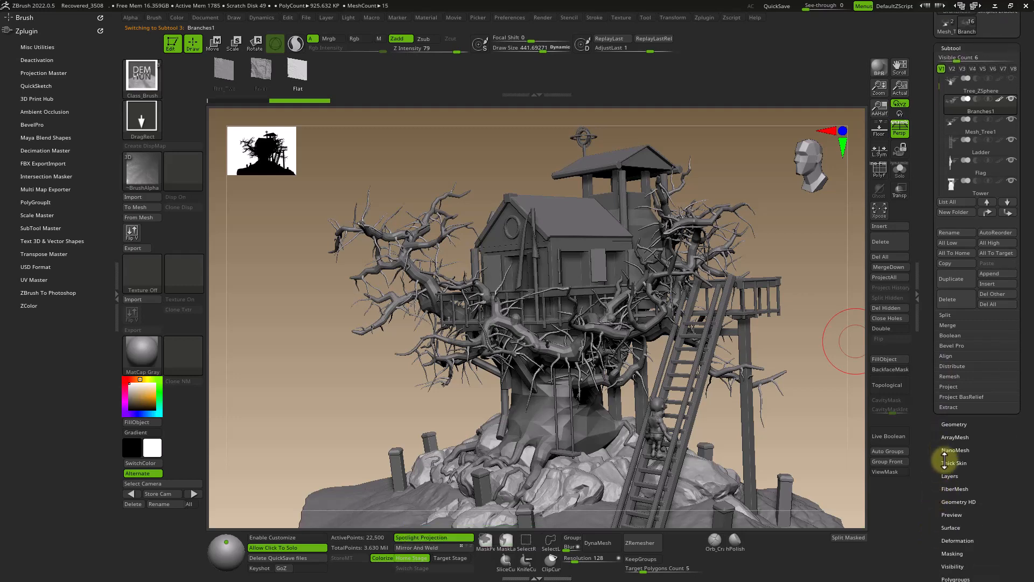
left_click(955, 488)
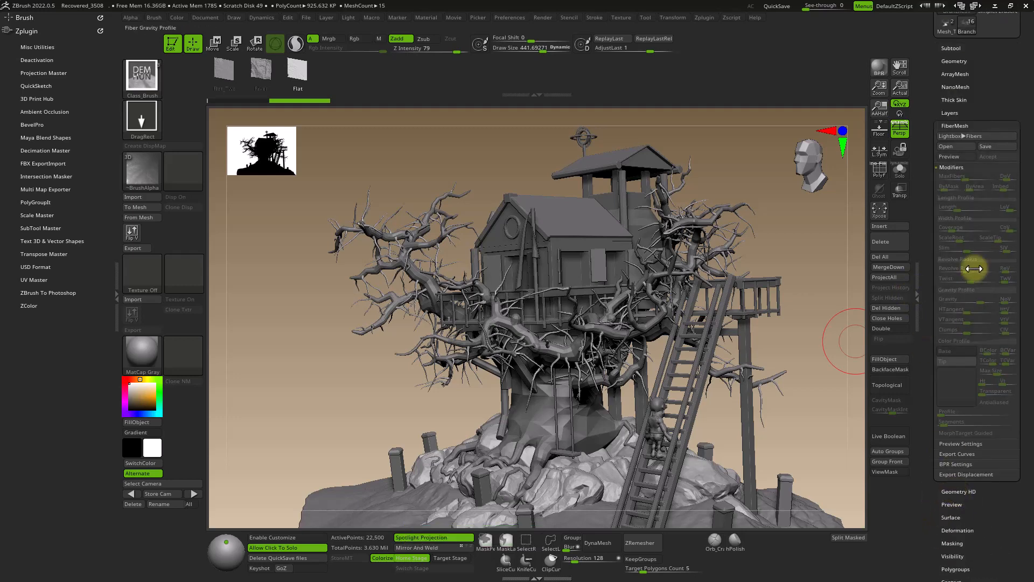
left_click(947, 156)
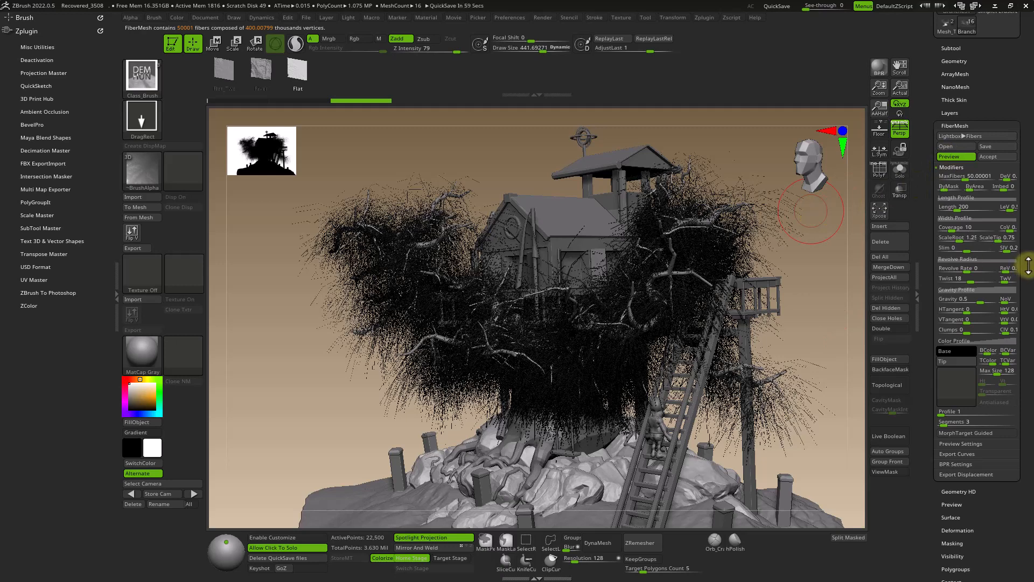
Step: Set MaxFibers to 10 for the fibers previewed on the branches
left_click(965, 175)
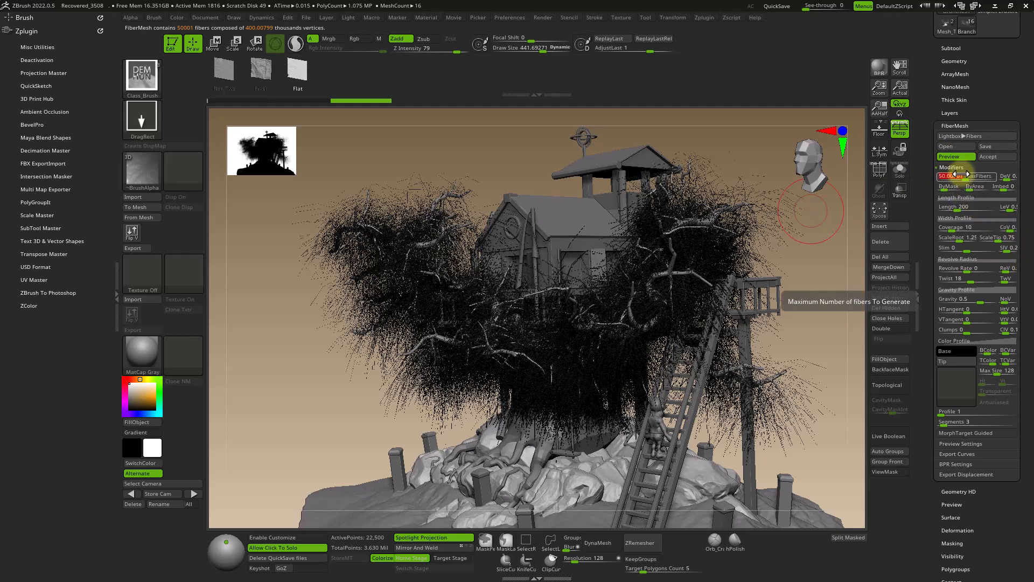
type("10")
key("Return")
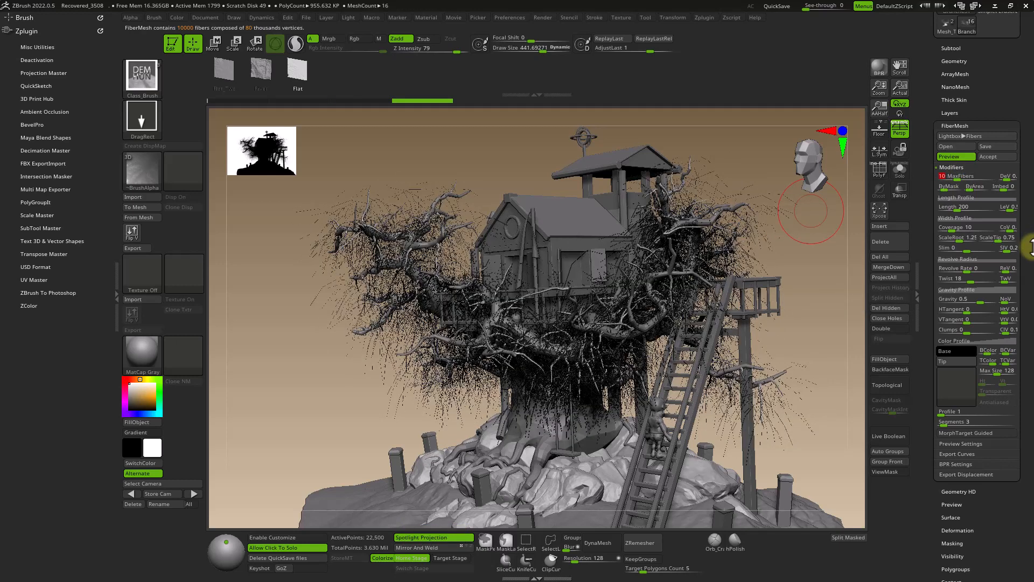
Step: Set the branch fibers' Coverage to 5000 and lower the coverage variation to a negative value
left_click(947, 227)
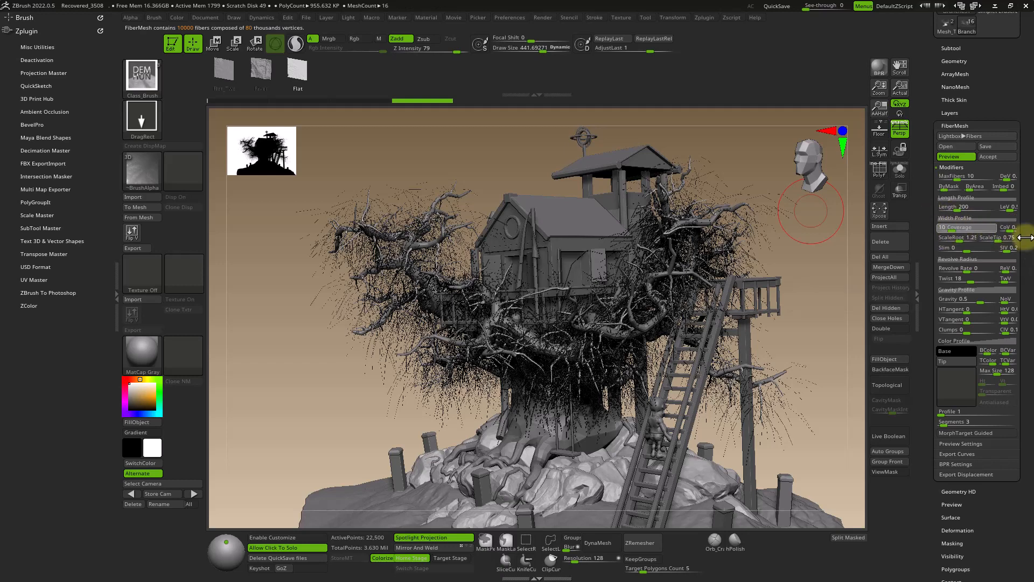
type("5000")
key("Return")
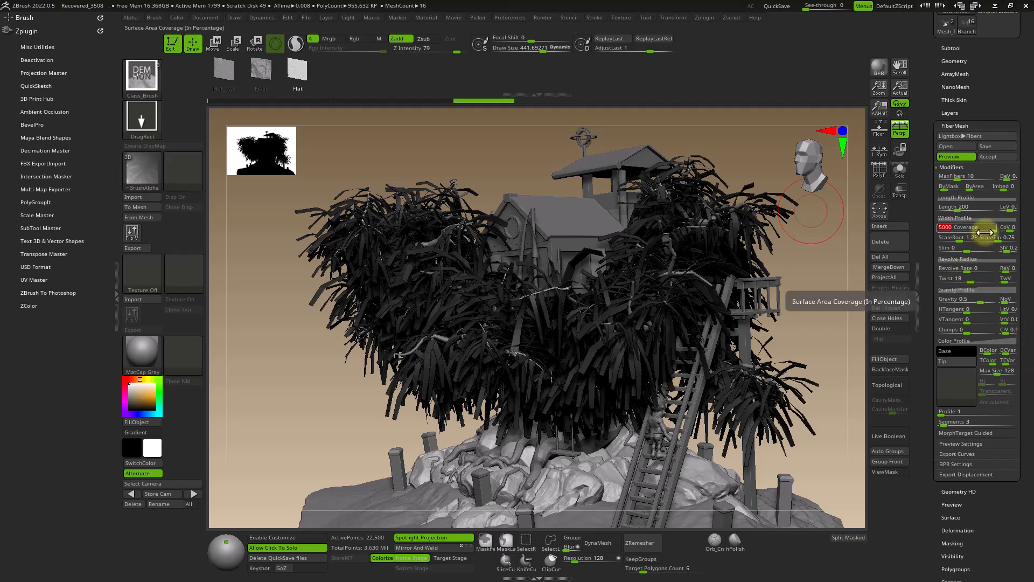
key("Return")
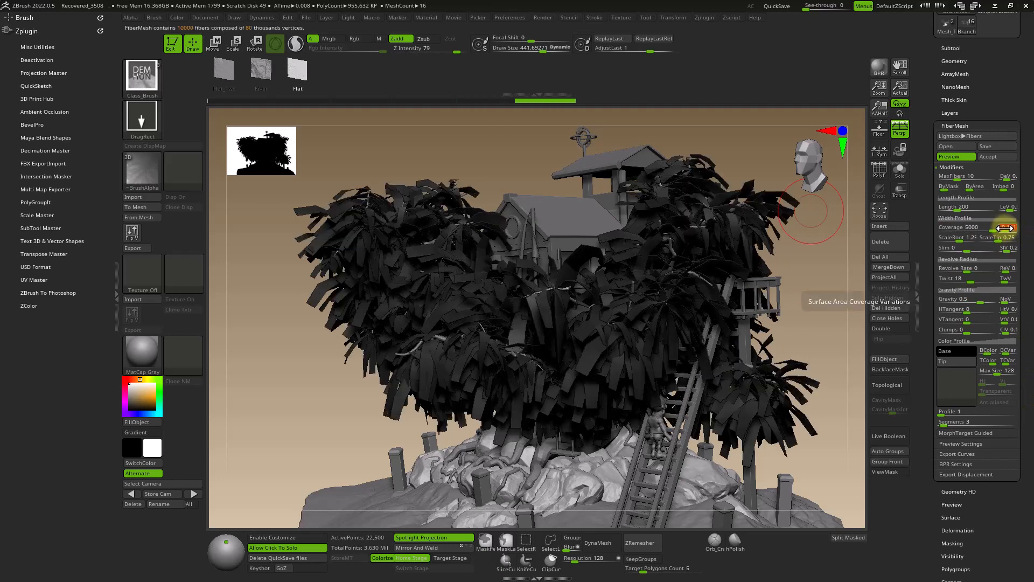
left_click(1004, 228)
left_click(991, 228)
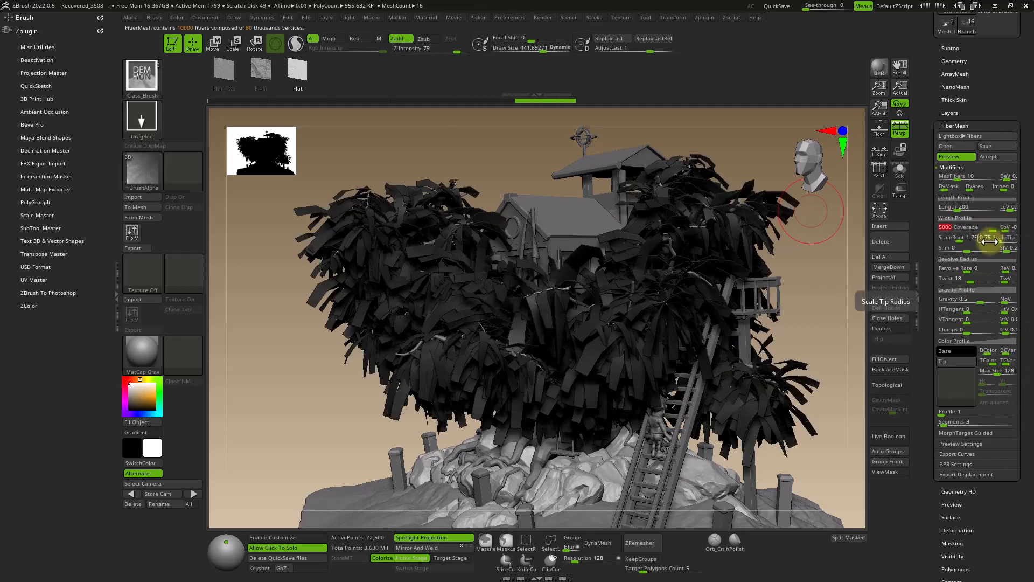
left_click_drag(976, 237, 998, 242)
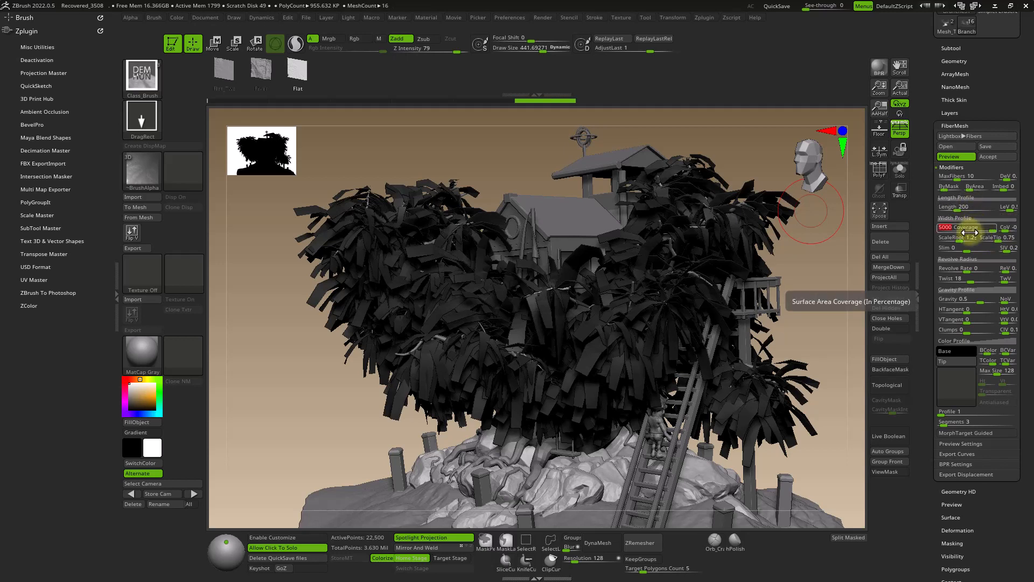
Step: Shorten the fibers on the branches to a Length of about 36.7
left_click_drag(968, 208, 947, 210)
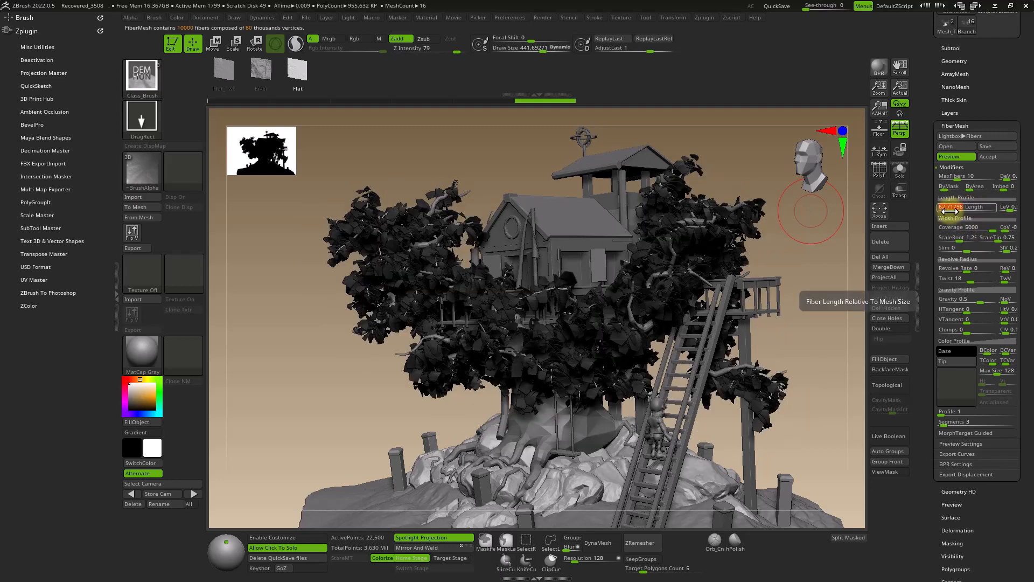
right_click_drag(677, 309, 754, 314, "ctrl")
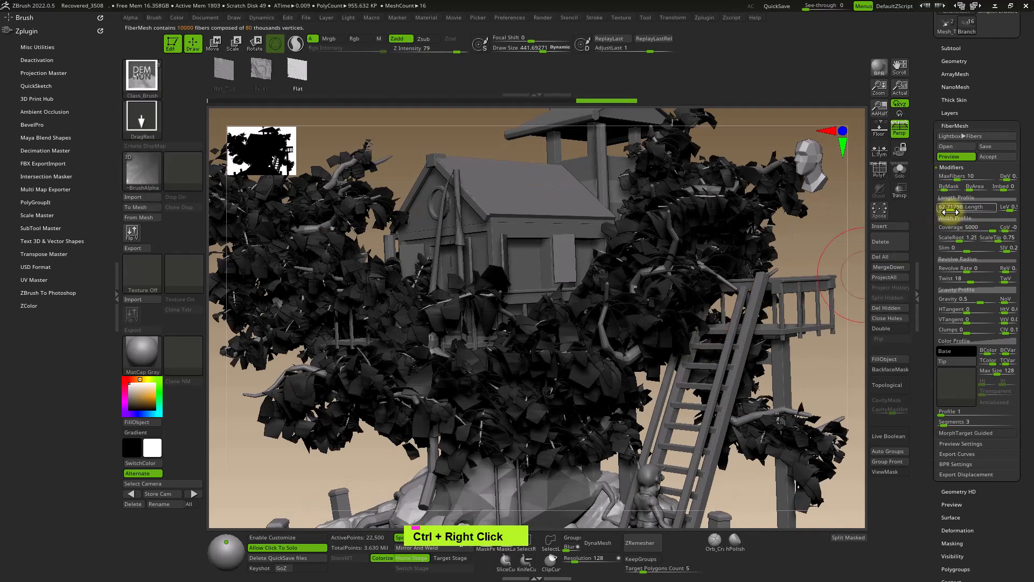
left_click_drag(953, 208, 948, 210)
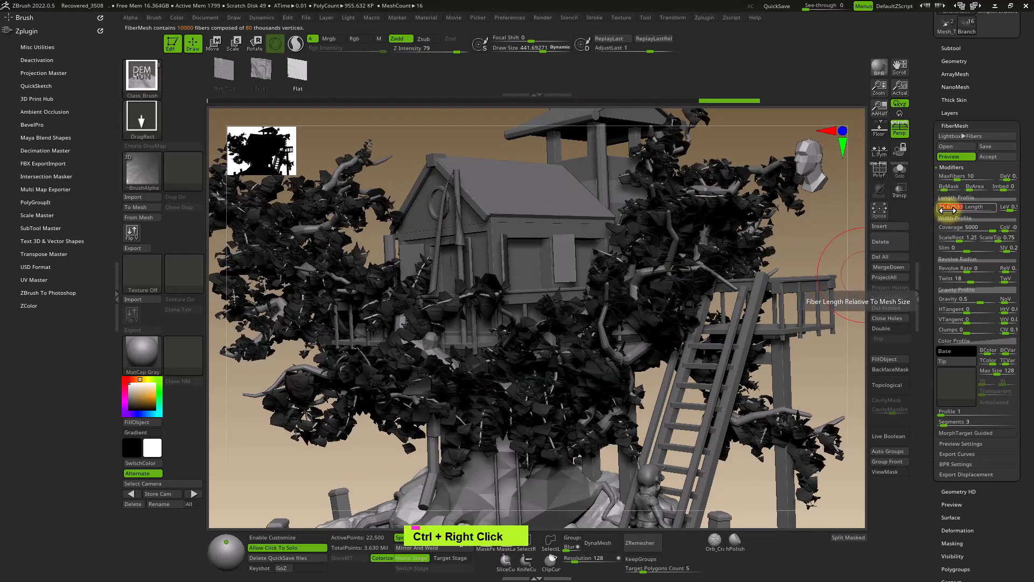
right_click_drag(497, 323, 584, 325, "ctrl")
mouse_move(619, 370)
right_mouse_down("ctrl")
mouse_move(615, 343)
mouse_move(661, 313)
right_mouse_up("ctrl")
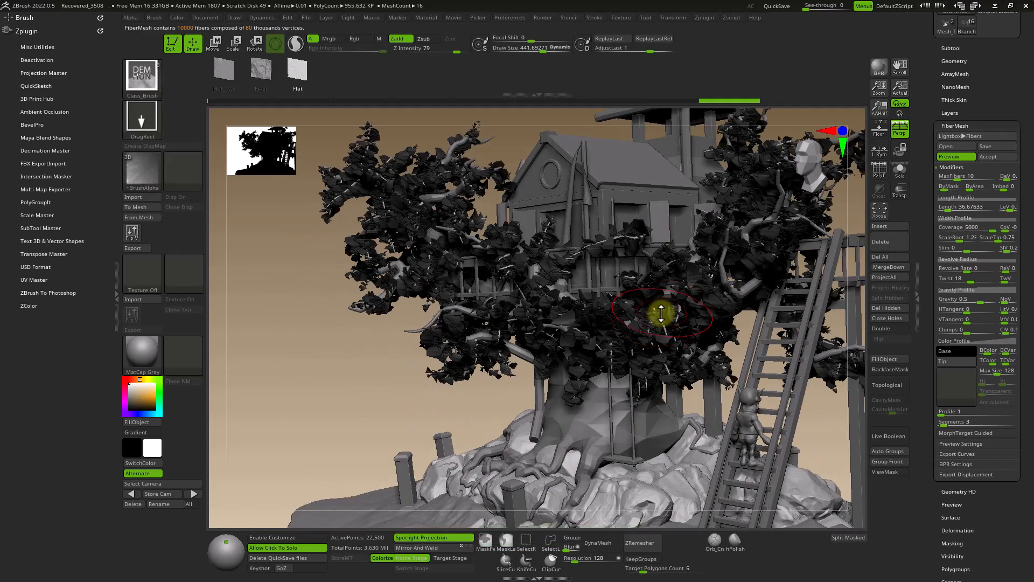
Step: Set the number of Segments per fiber to 1
left_click(981, 420)
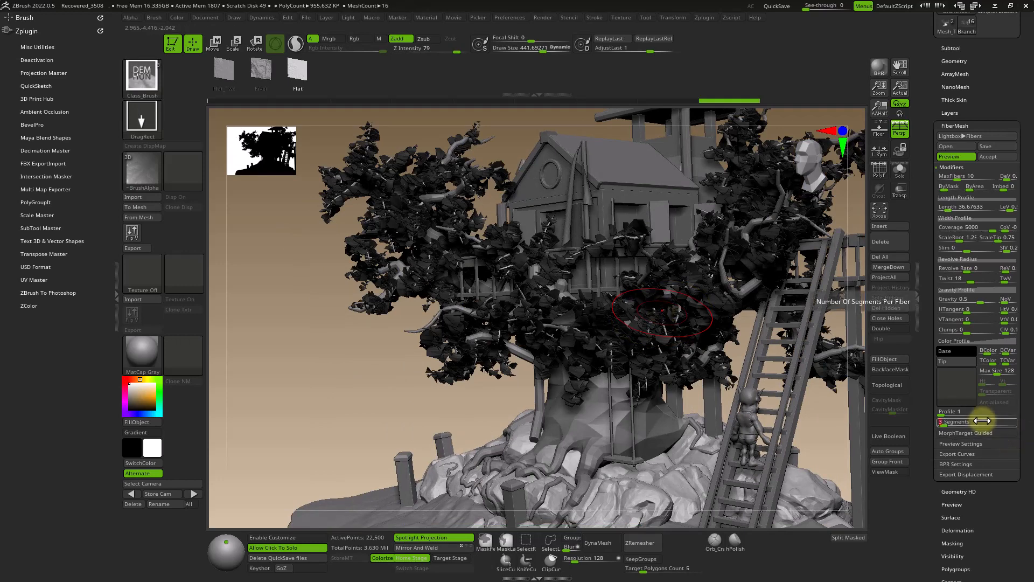
type("1")
key("Return")
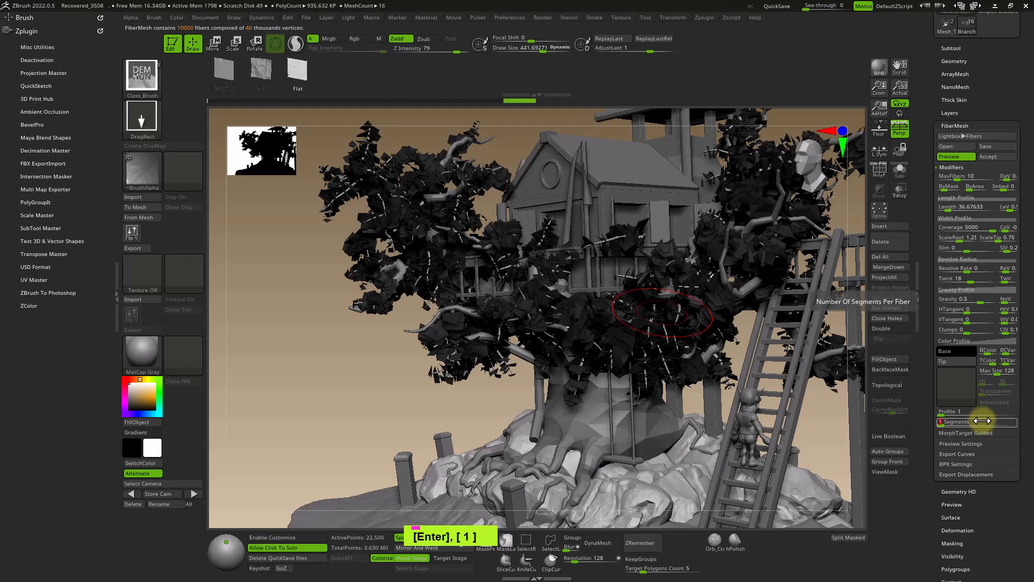
right_click_drag(684, 370, 698, 419, "ctrl")
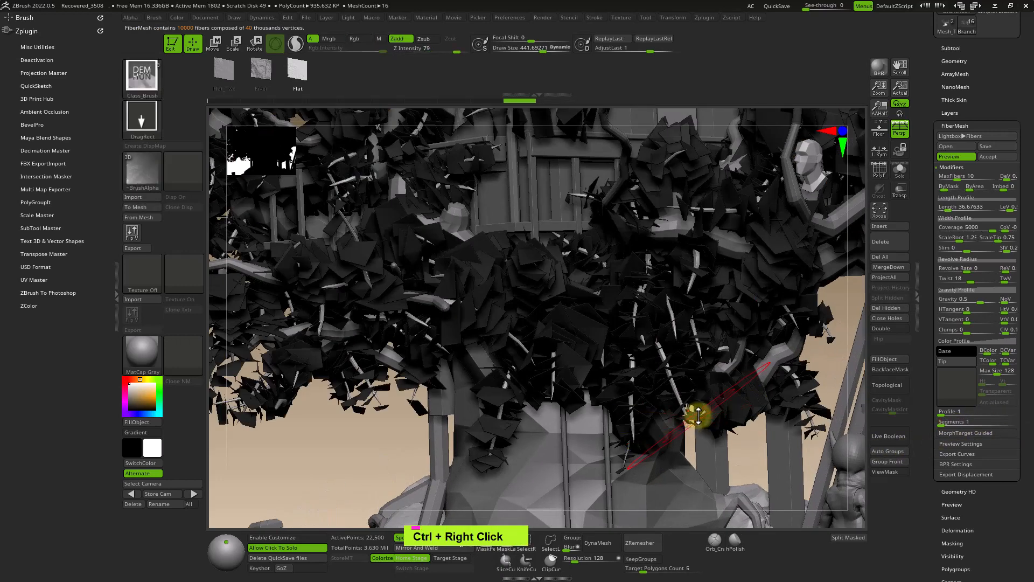
left_click(961, 393)
left_click(959, 384)
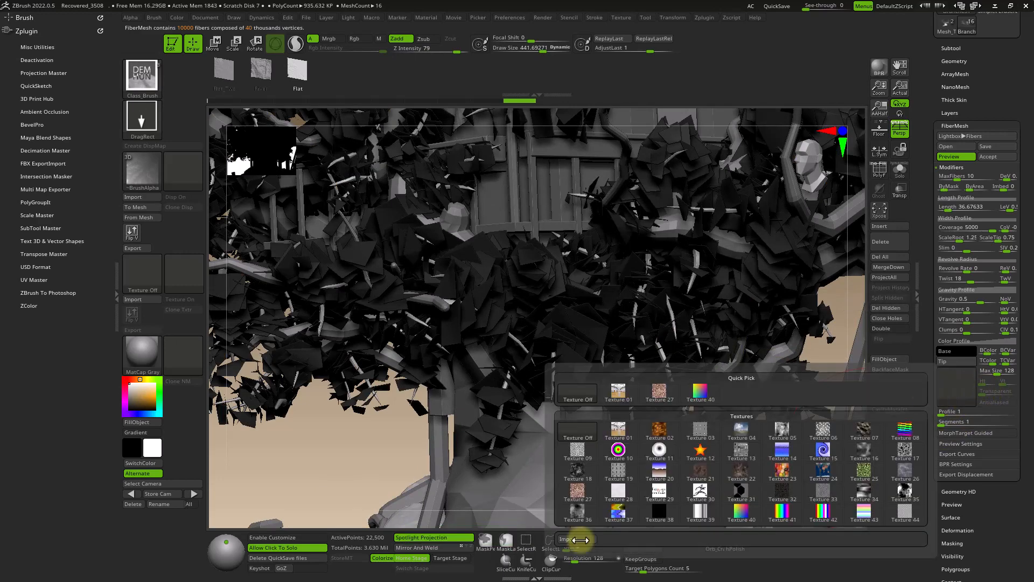
left_click(957, 386)
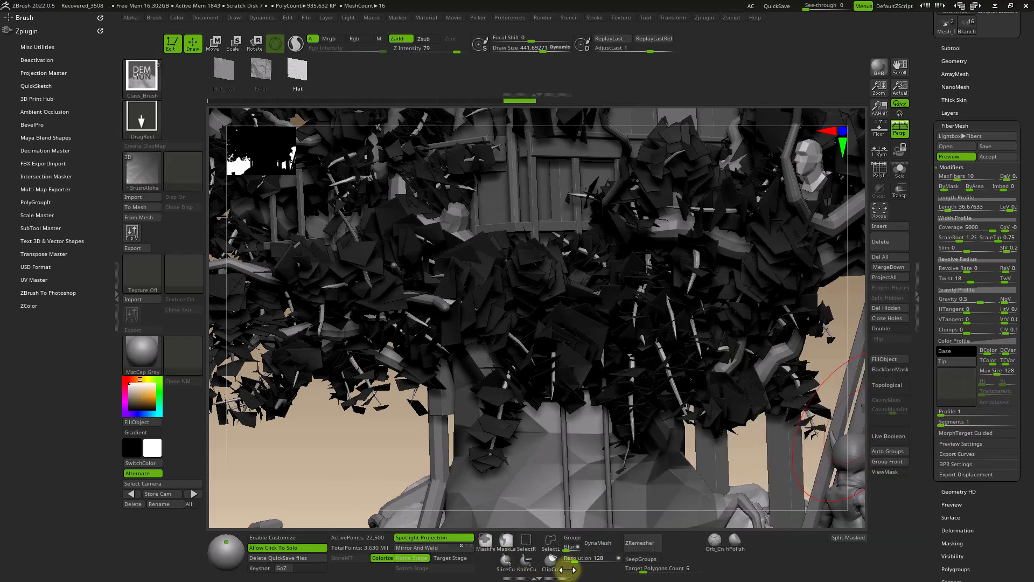
left_click(145, 299)
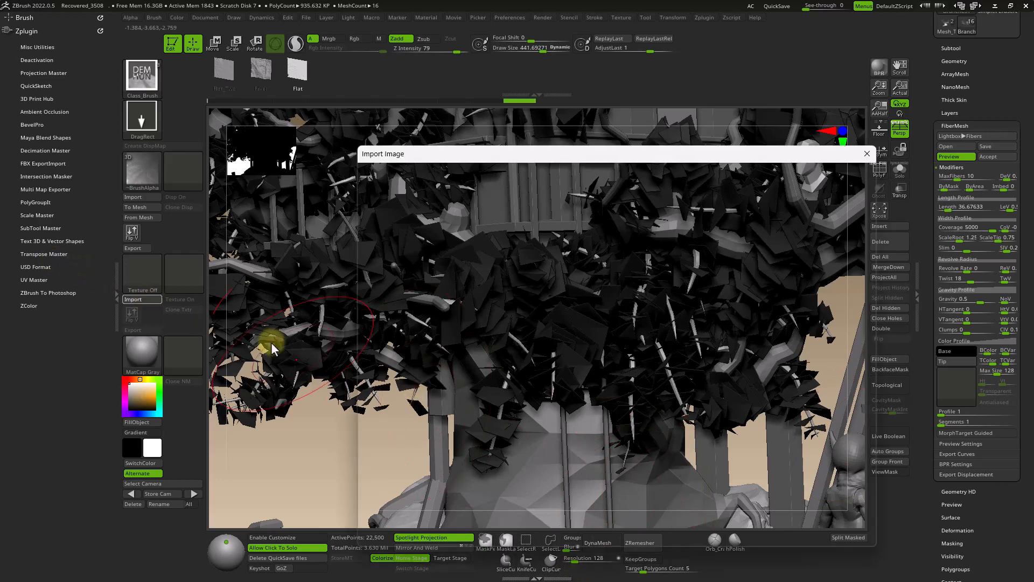
left_click_drag(722, 159, 651, 156)
left_click(767, 527)
Step: Import GreenLeaf_Diffuse.jpg from the _Upload/Maps folder as the fiber texture and let it auto-resize
left_click(963, 392)
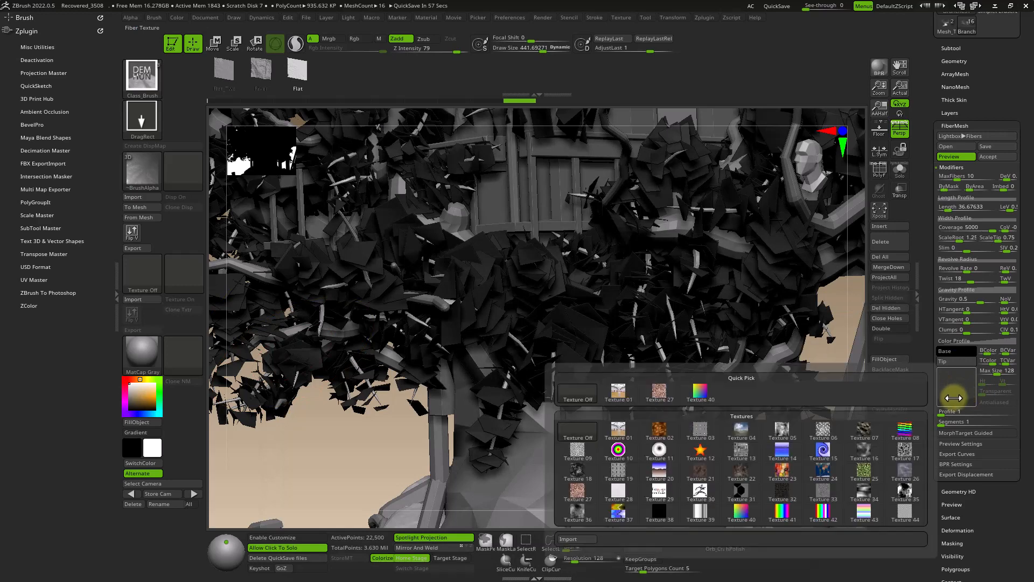
left_click(569, 539)
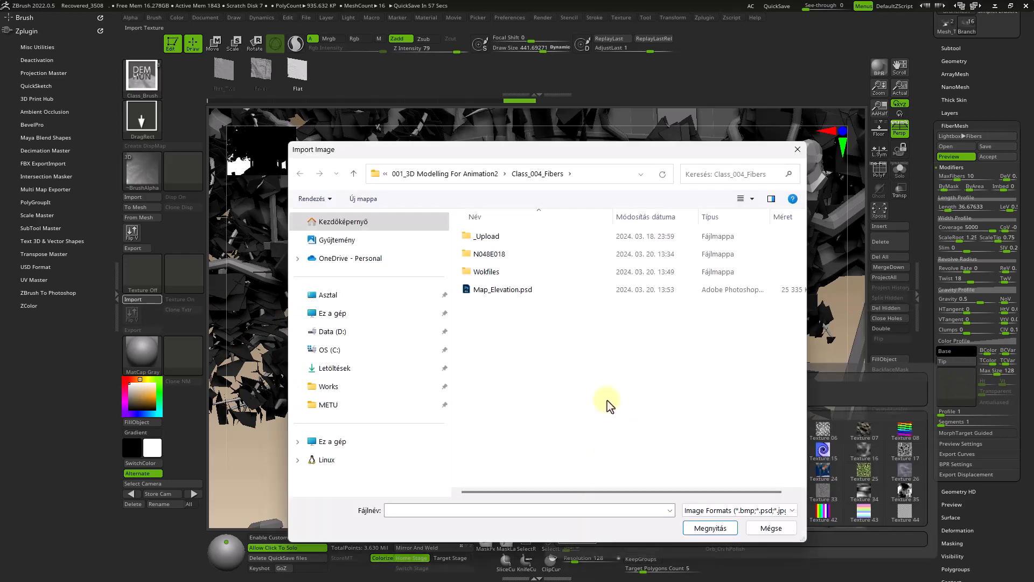
double_click(487, 236)
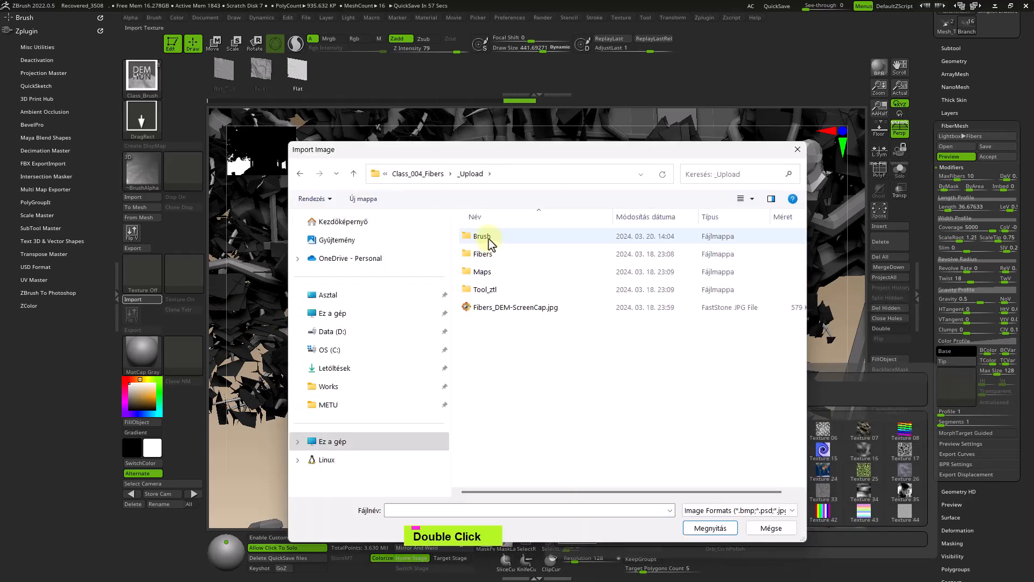
double_click(484, 271)
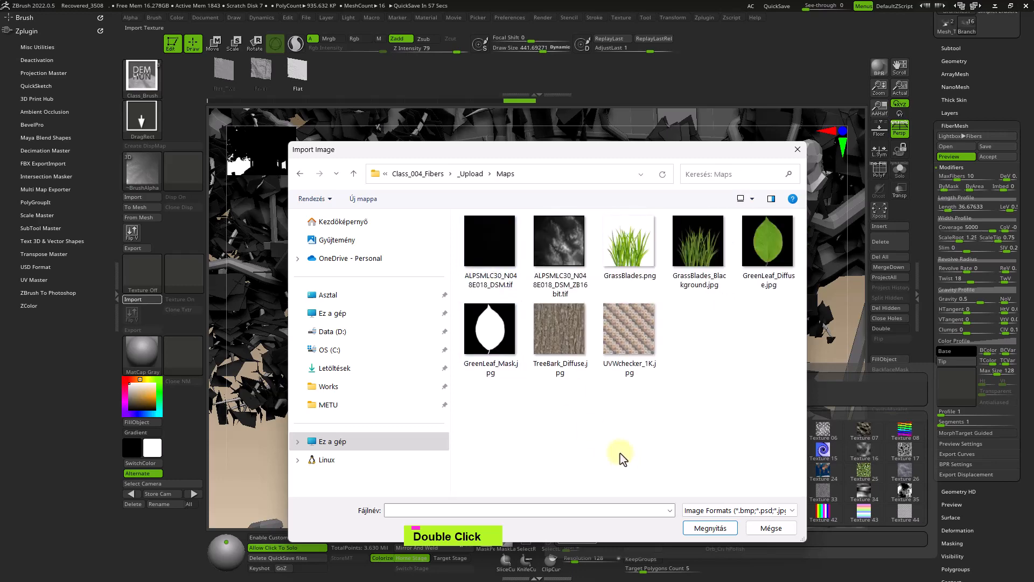
left_click(741, 247)
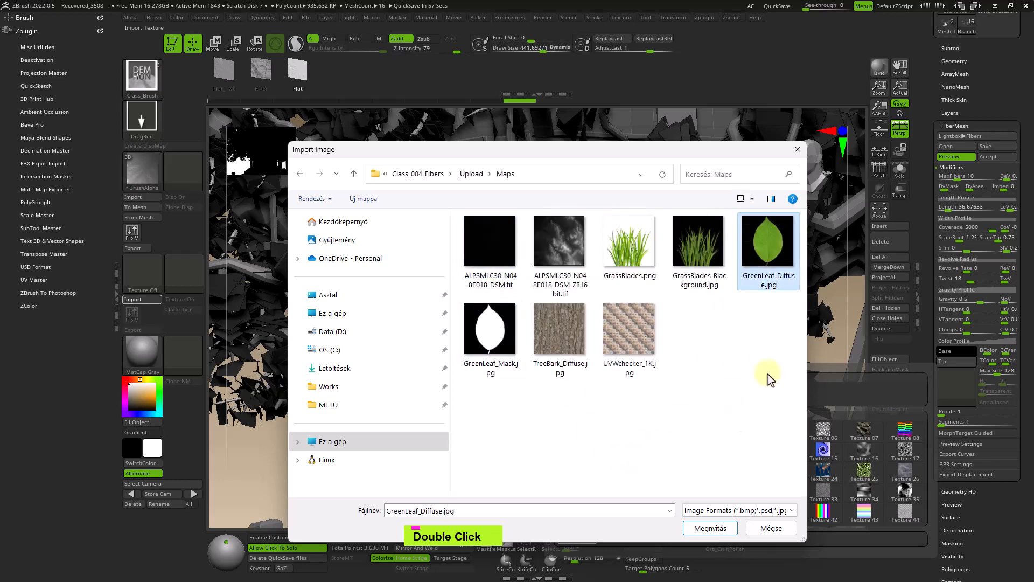
left_click(710, 528)
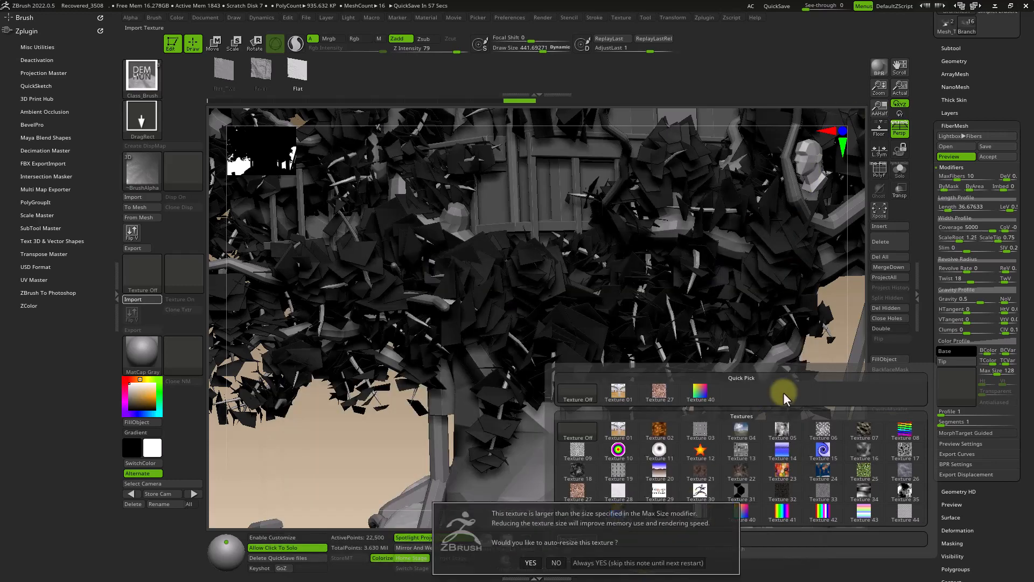
left_click(533, 562)
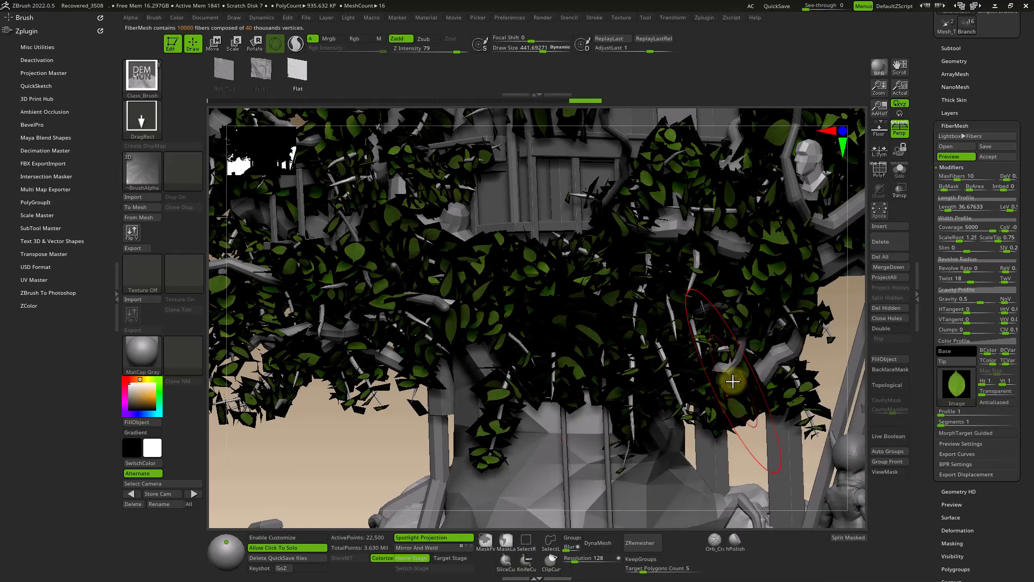
Step: Raise the fiber texture's Transparent value to 22 so the black background around the leaves is cut out
right_click_drag(732, 382, 742, 320, "ctrl")
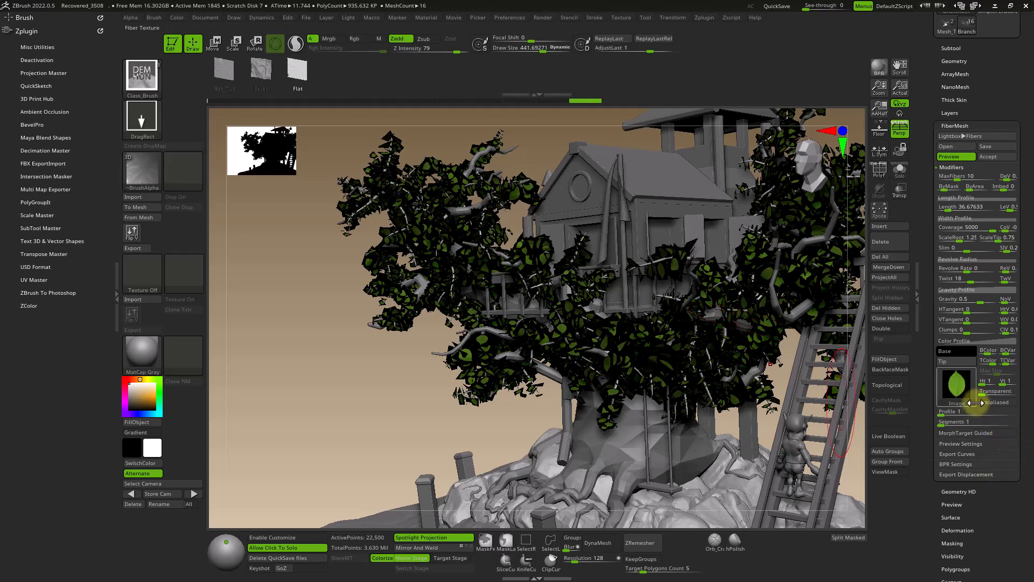
mouse_move(970, 400)
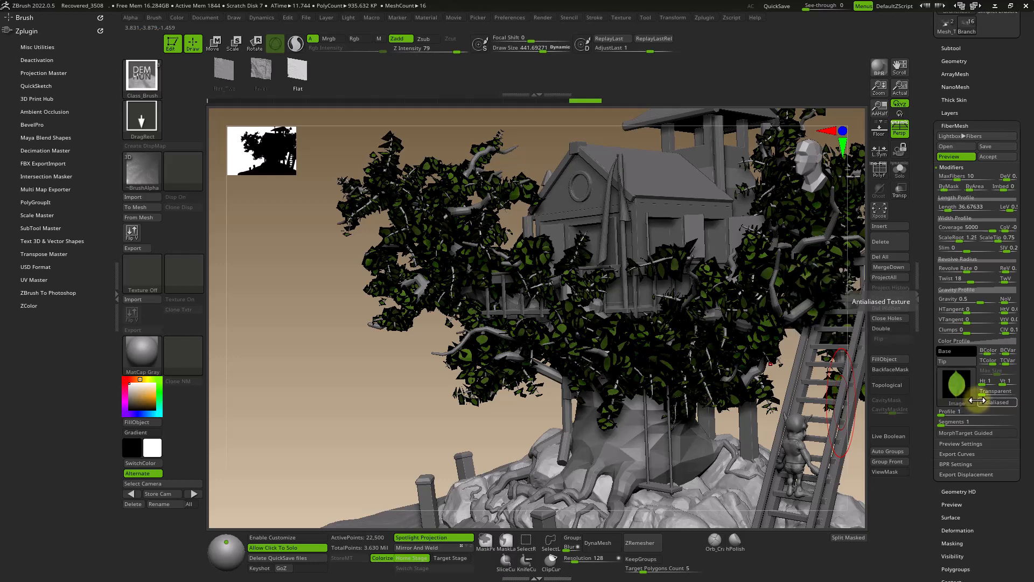
left_click_drag(981, 391, 1018, 389)
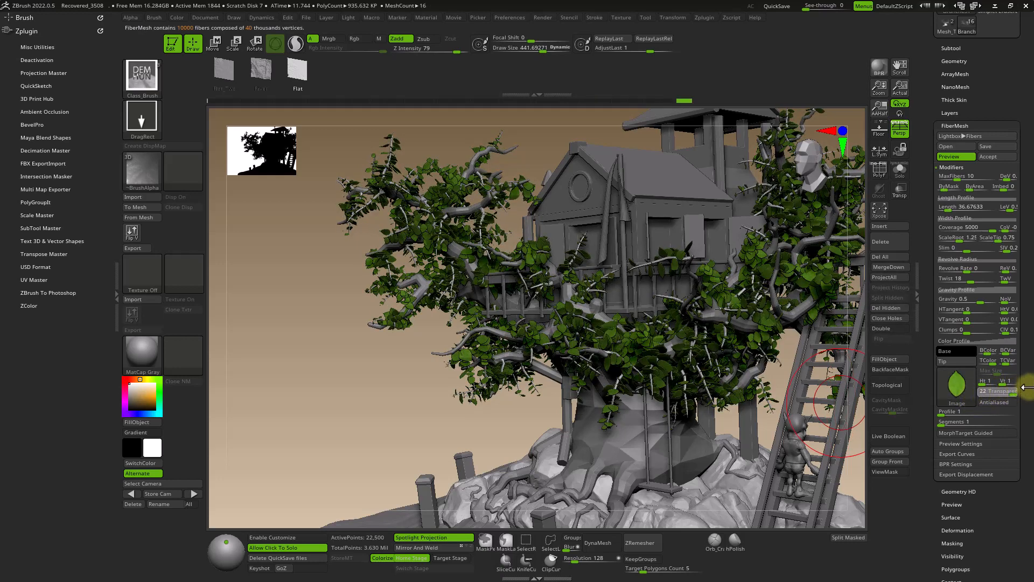
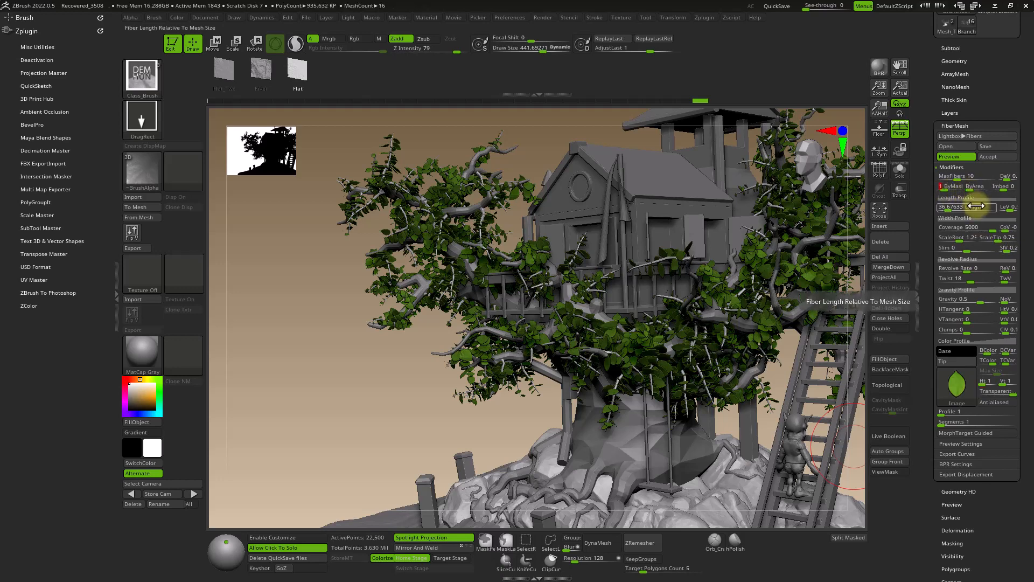
Step: Set the fibers' ByArea modulation to 0.1 and their ScaleTip to 1
left_click(975, 188)
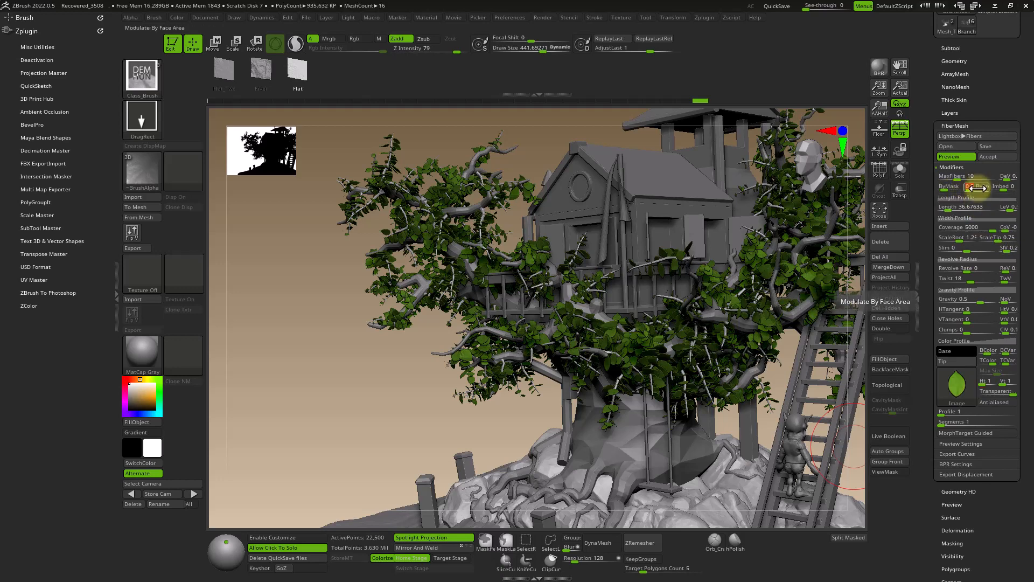
type("0.")
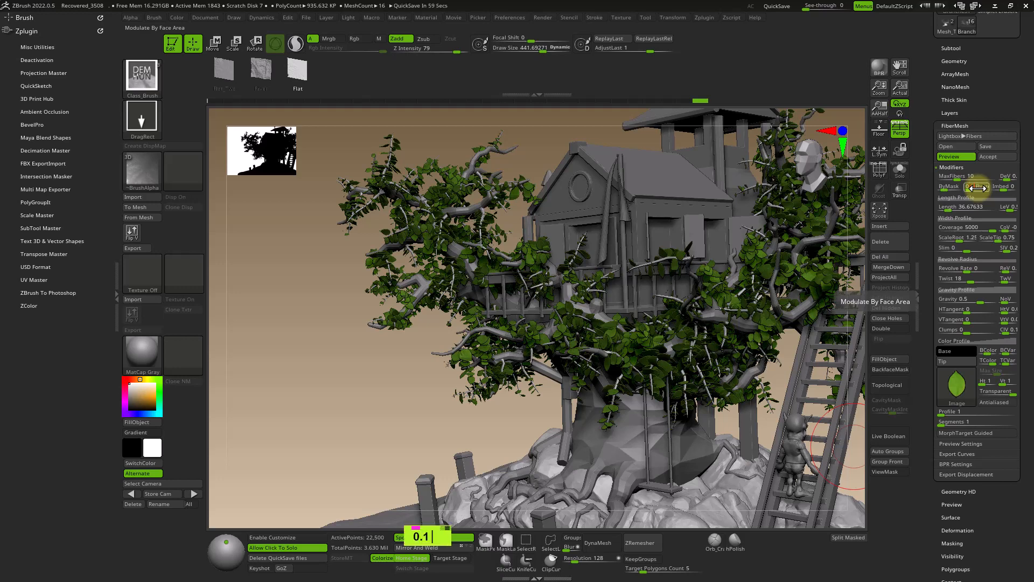
type("1")
key("Return")
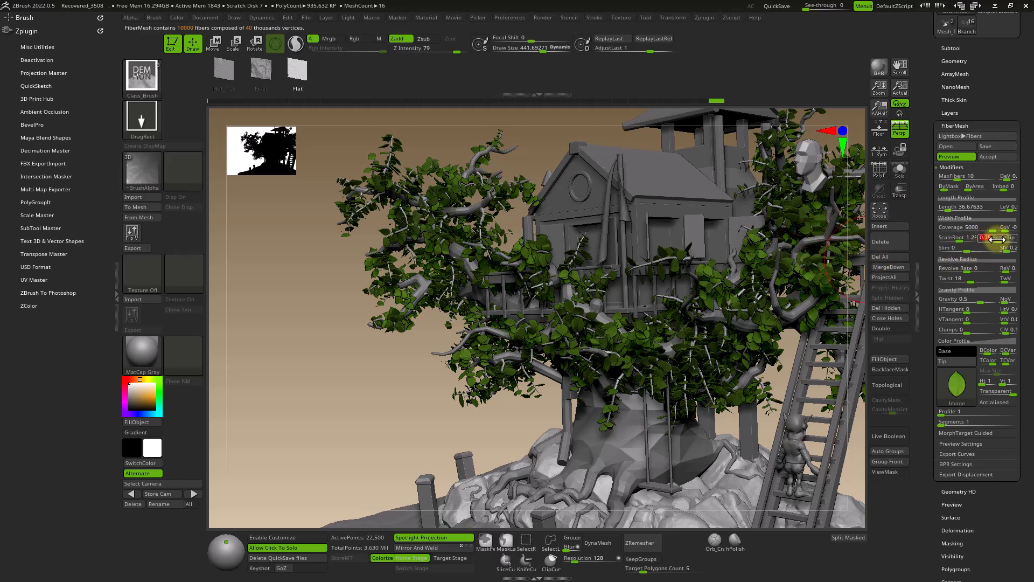
type("1")
key("Return")
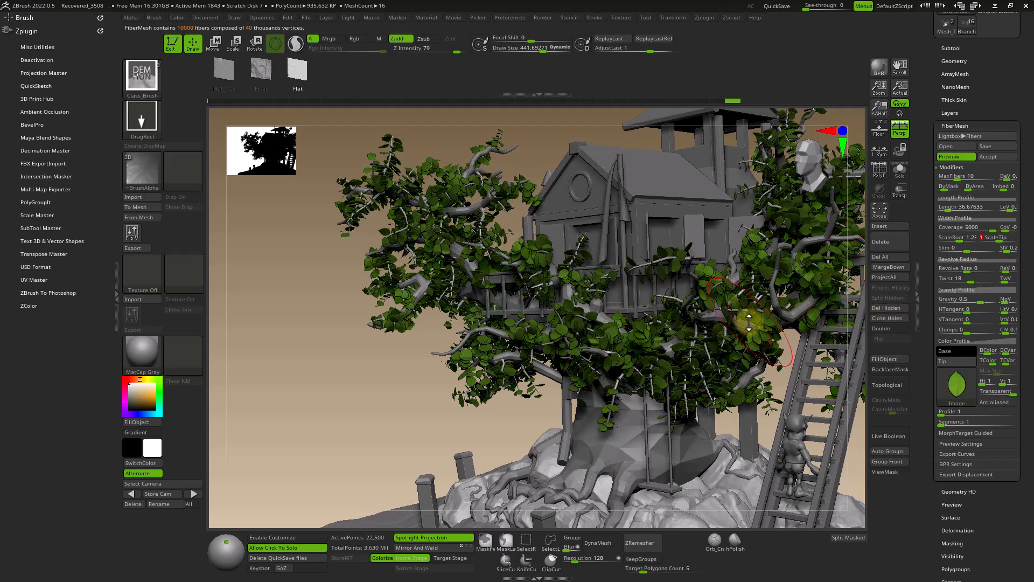
Step: Inspect the leaves up close and turn off Allow Click To Solo
right_click(751, 339, "ctrl")
right_click_drag(752, 339, 764, 354, "ctrl")
right_click(773, 318)
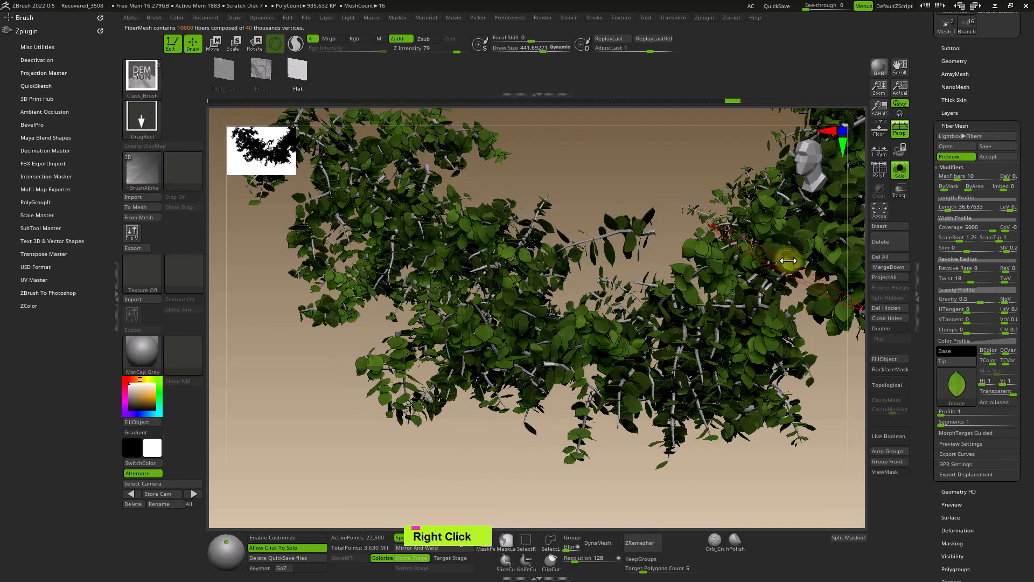
right_click(792, 251, "alt")
right_click(589, 184, "alt")
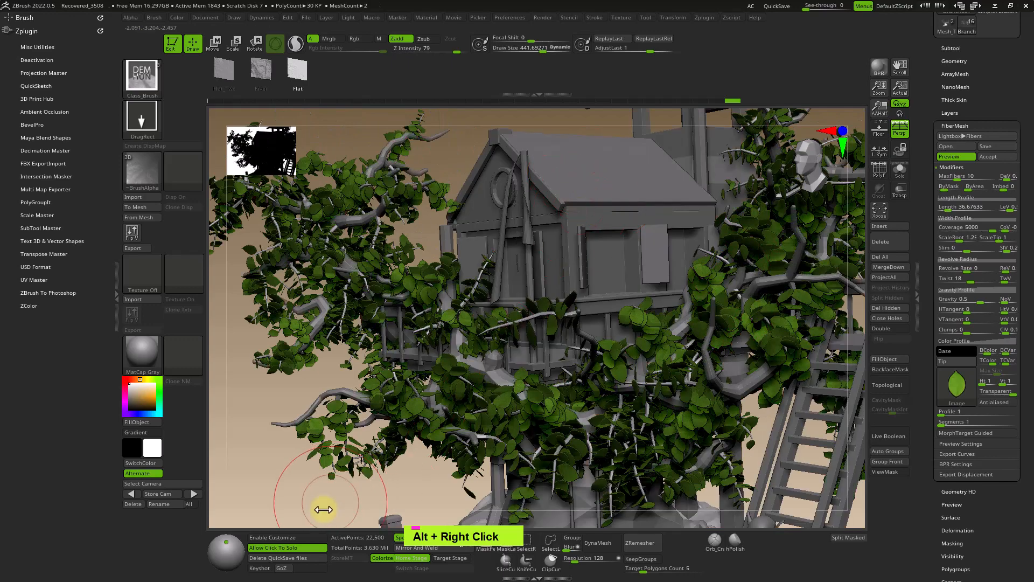
left_click(299, 550)
Step: Set the leaf fibers' Gravity to 0.1
right_click_drag(591, 389, 604, 347, "ctrl")
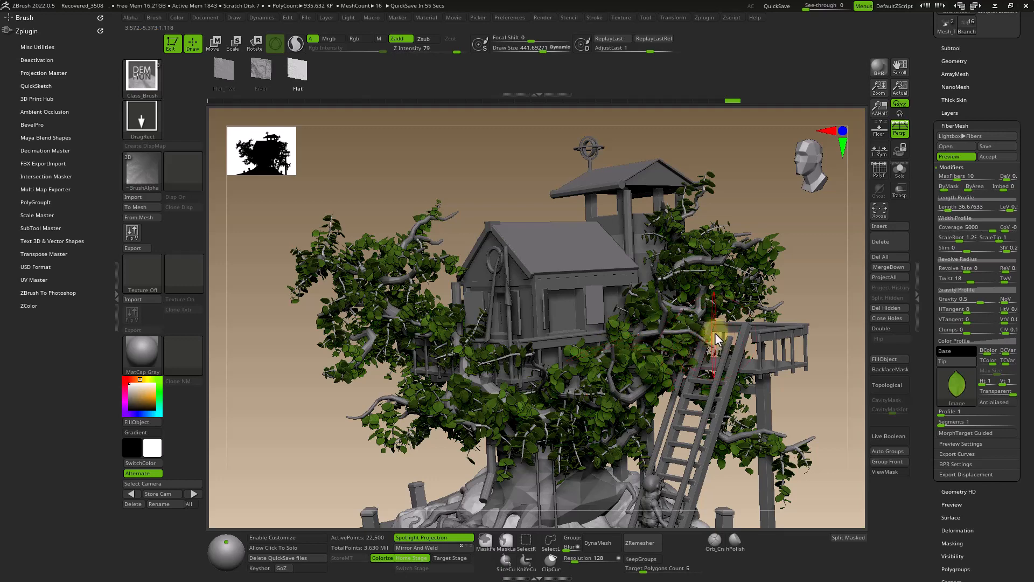
right_click(686, 322, "shift")
mouse_move(694, 270)
right_mouse_down()
mouse_move(703, 281)
mouse_move(618, 299)
mouse_move(700, 289)
right_mouse_up()
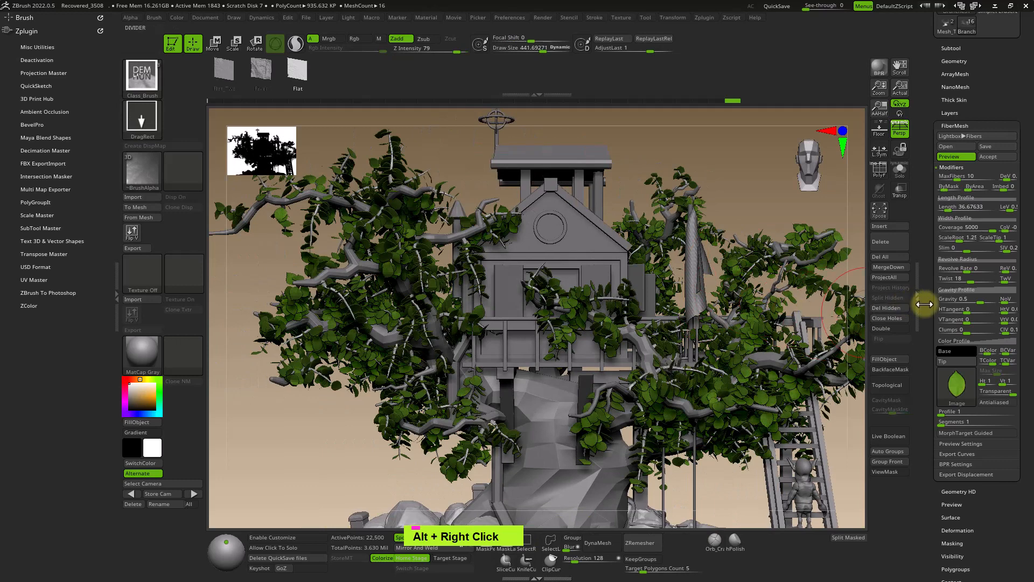
left_click(973, 300)
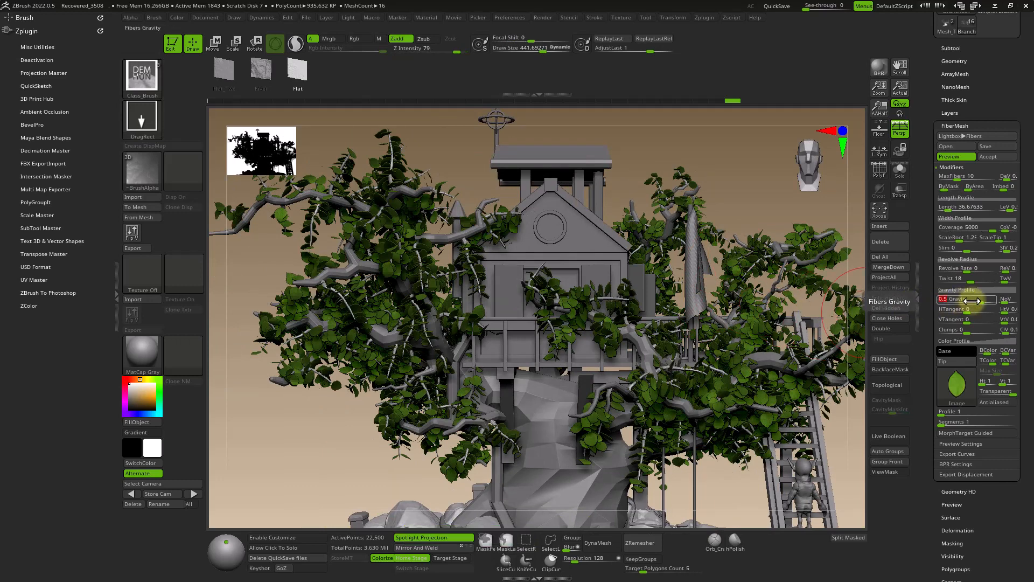
type("0.")
key("Return")
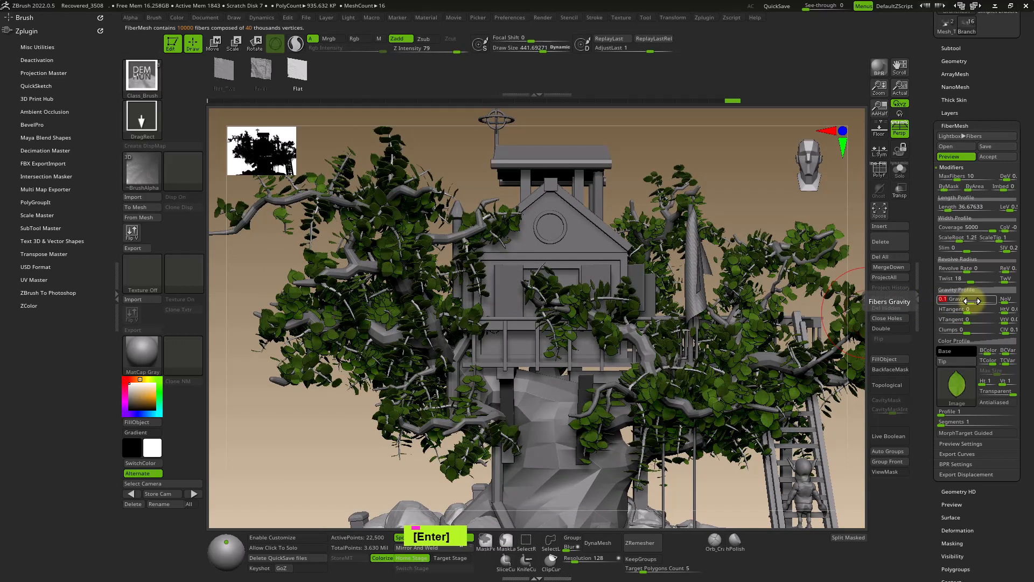
Step: Set the leaf fibers' HTangent to about 0.34 and make a BPR render of the whole tree house
right_click_drag(792, 218, 716, 265, "ctrl")
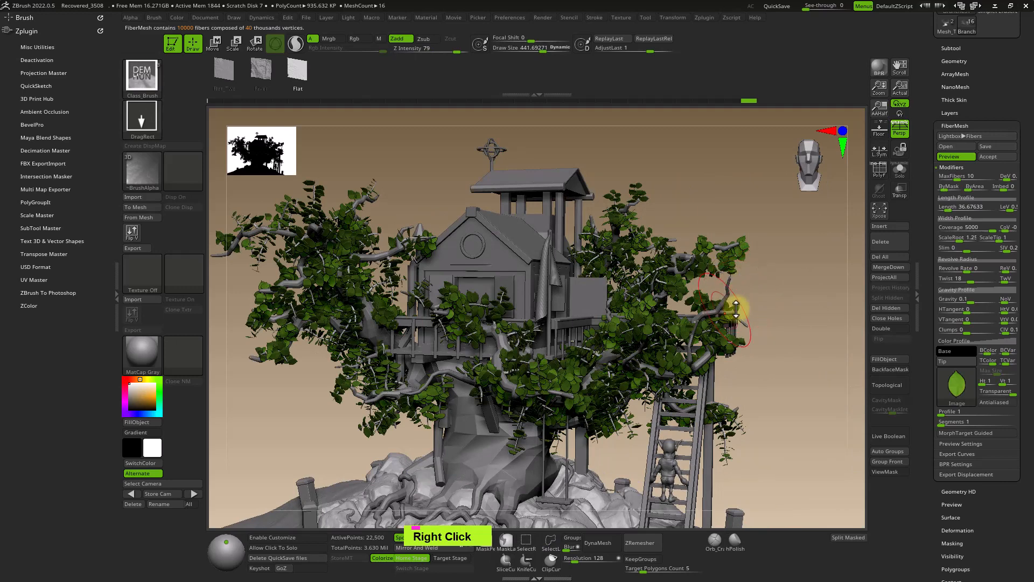
right_click_drag(695, 278, 641, 293, "alt")
right_click_drag(748, 261, 680, 246)
right_click_drag(554, 237, 592, 259, "ctrl")
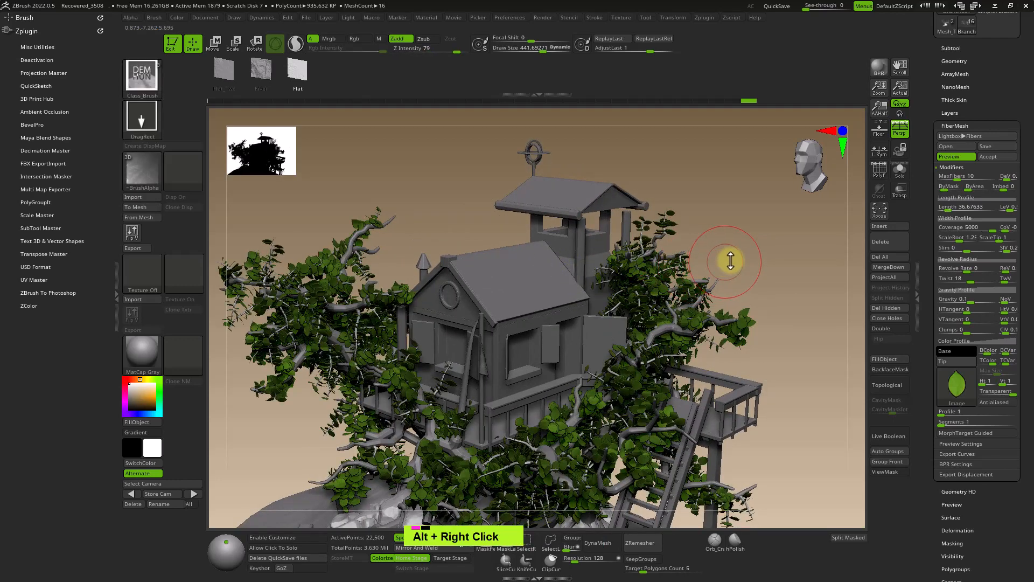
right_click_drag(734, 259, 777, 250, "alt")
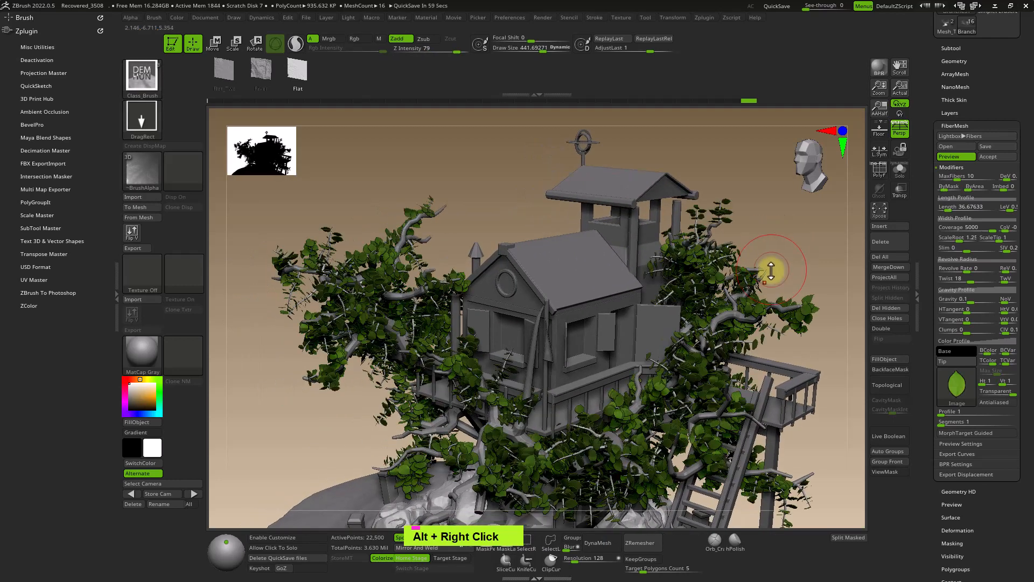
left_click(954, 310)
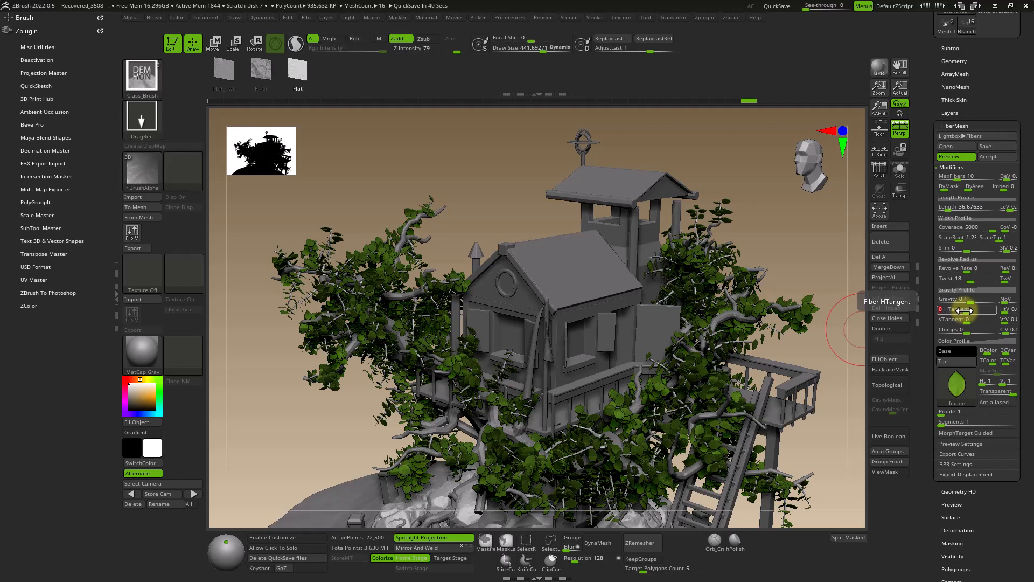
left_click_drag(964, 311, 973, 313)
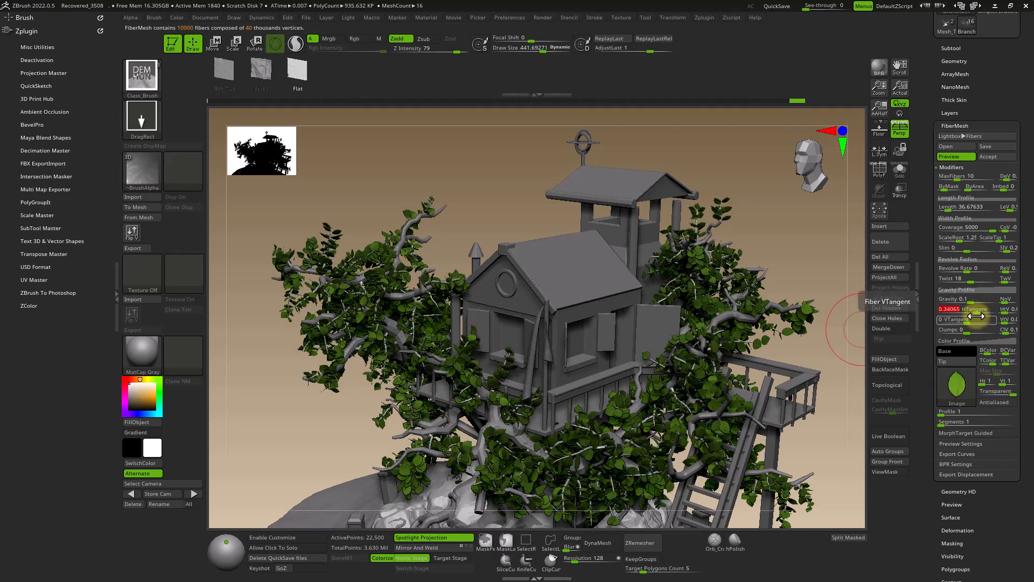
mouse_move(773, 293)
right_mouse_down("ctrl")
mouse_move(769, 250)
mouse_move(792, 293)
mouse_move(796, 280)
mouse_move(686, 300)
mouse_move(744, 279)
mouse_move(742, 292)
mouse_move(769, 300)
mouse_move(744, 300)
mouse_move(772, 310)
right_mouse_up("ctrl")
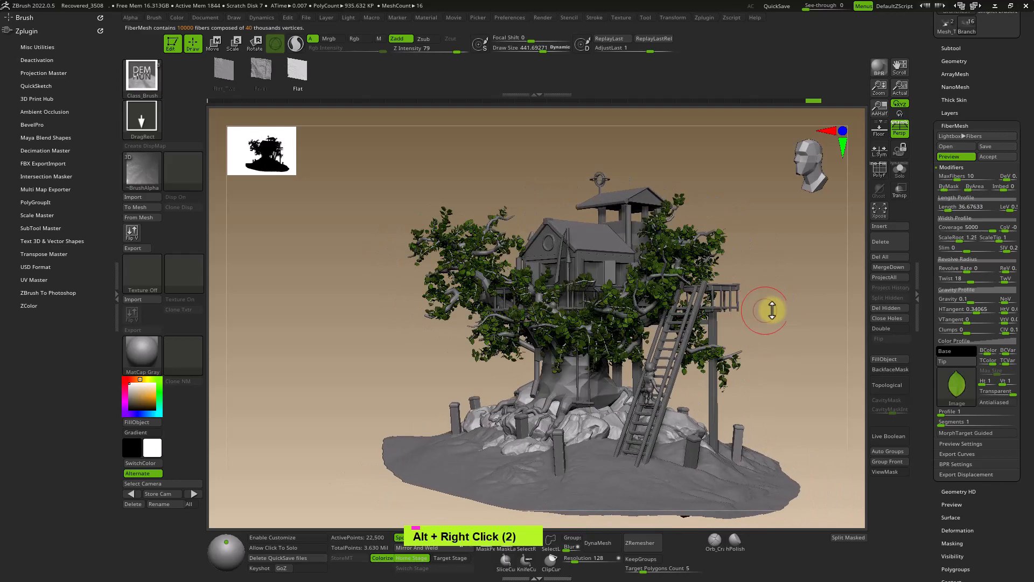
key("shift+r")
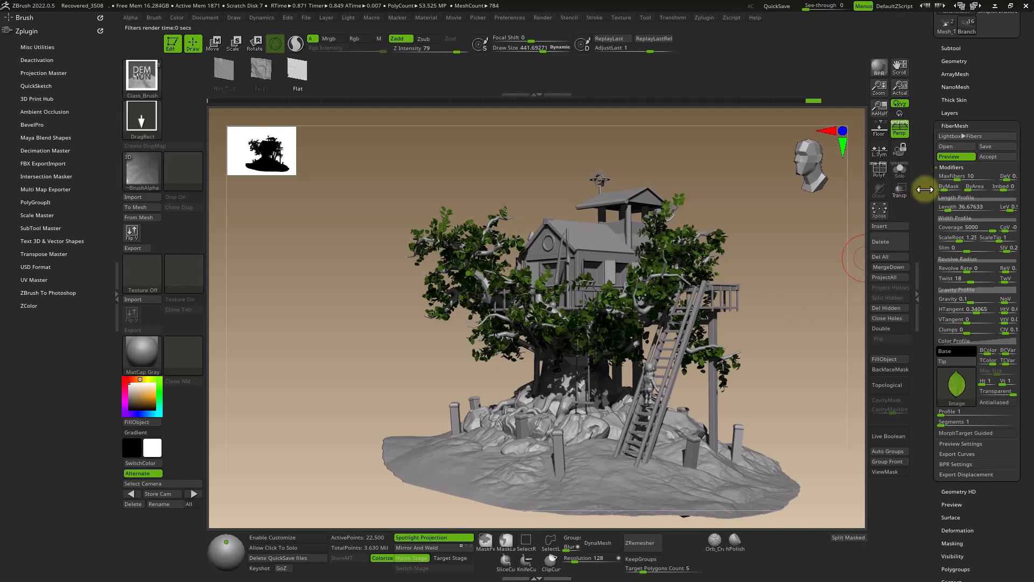
Step: Set the fibers' MaxFibers to 20, make another BPR render and inspect the denser foliage up close
left_click(955, 178)
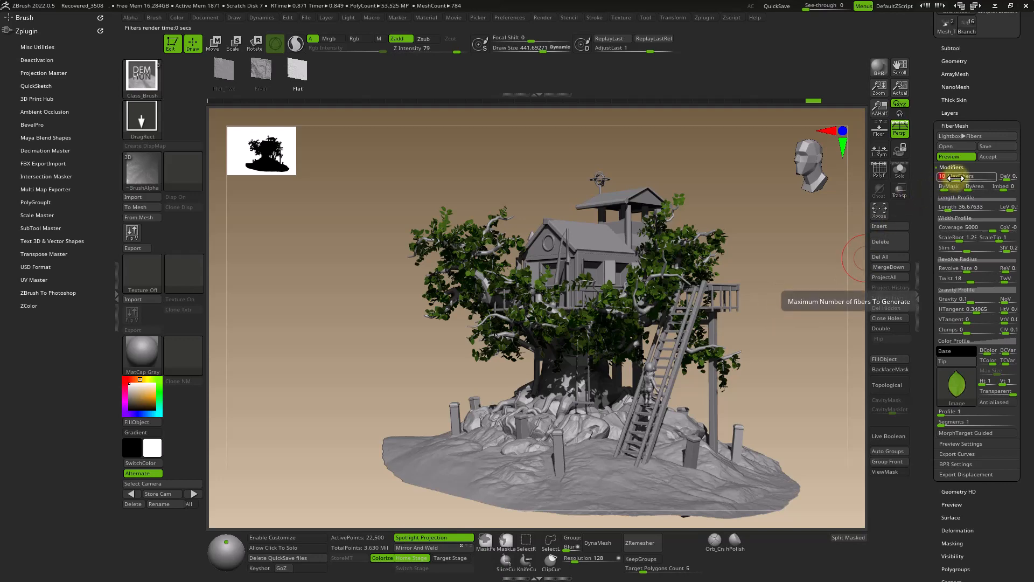
type("20")
key("Return")
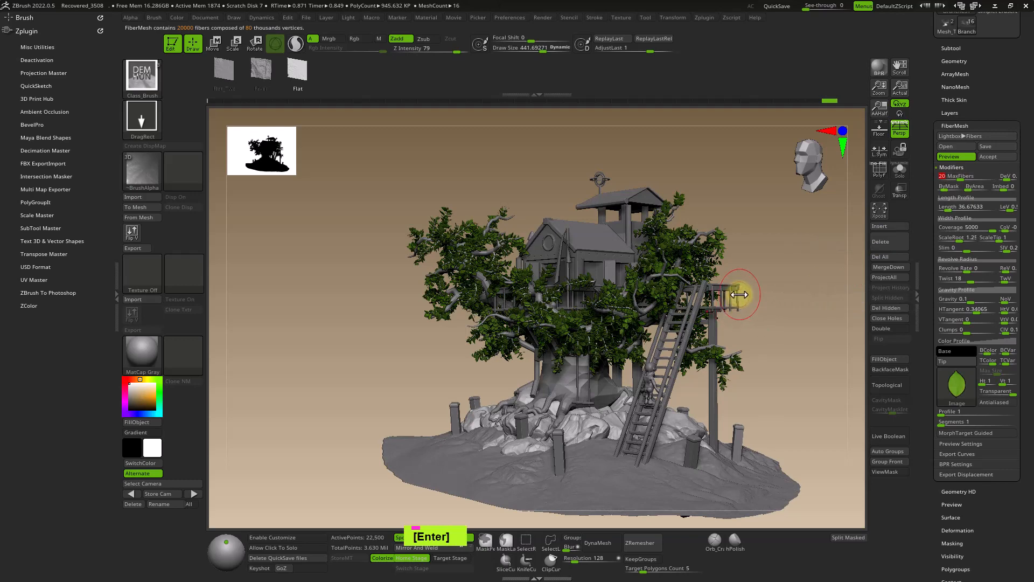
key("shift+r")
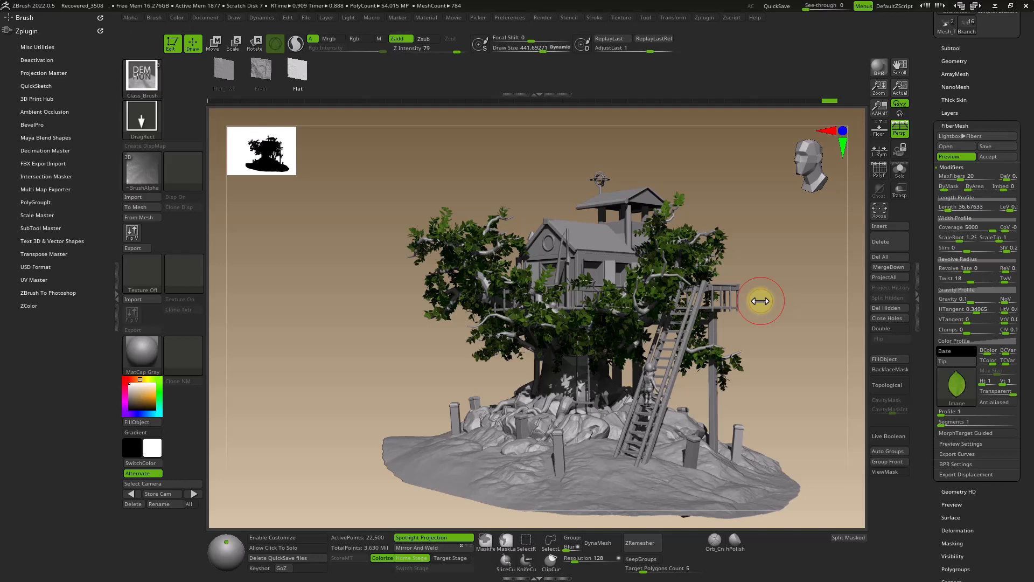
right_click_drag(769, 303, 722, 330, "ctrl")
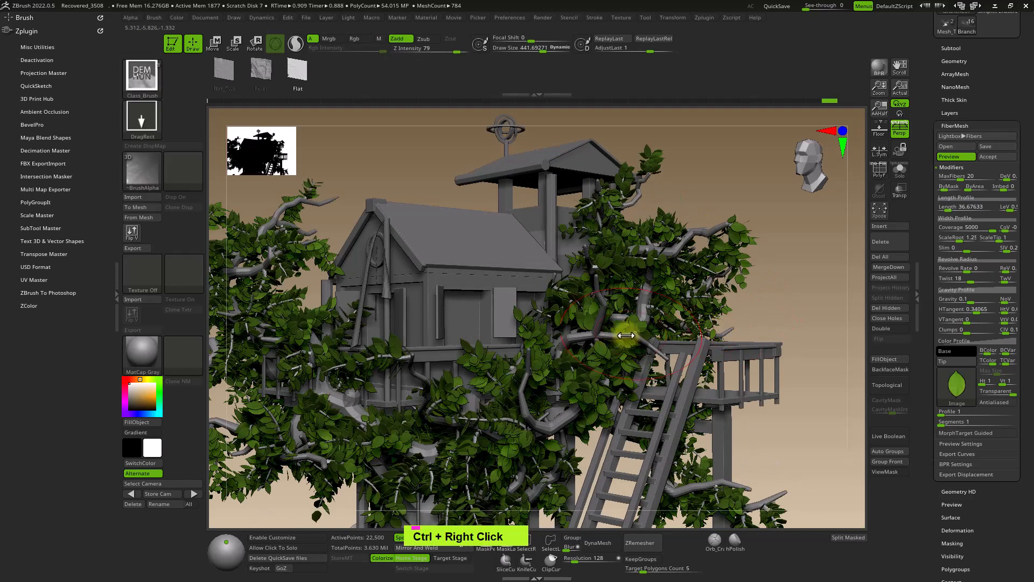
right_click_drag(625, 335, 677, 377, "alt")
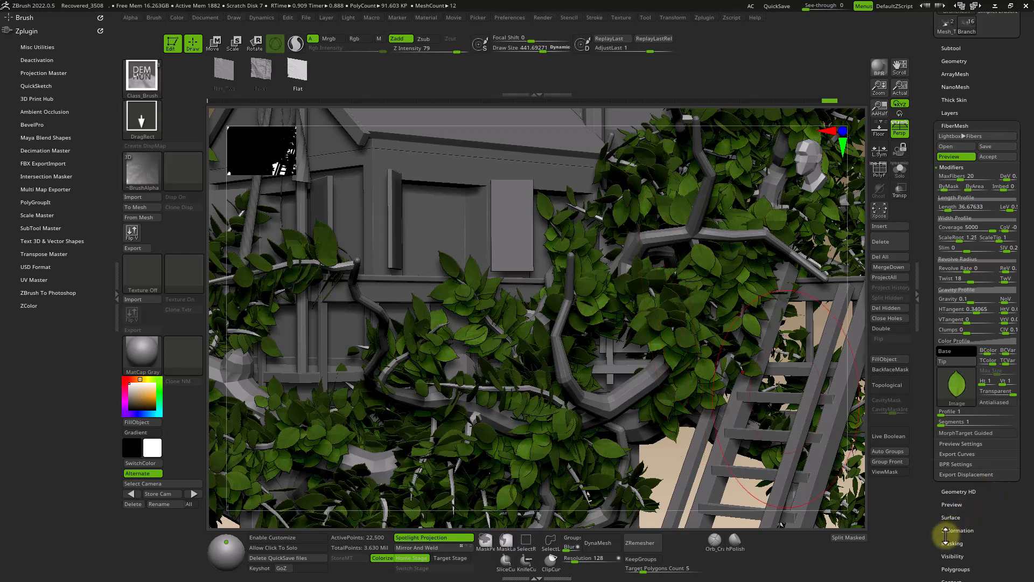
Step: Save the fiber settings as the preset Fiber_leaves in the Class_004_Fibers folder
left_click(989, 146)
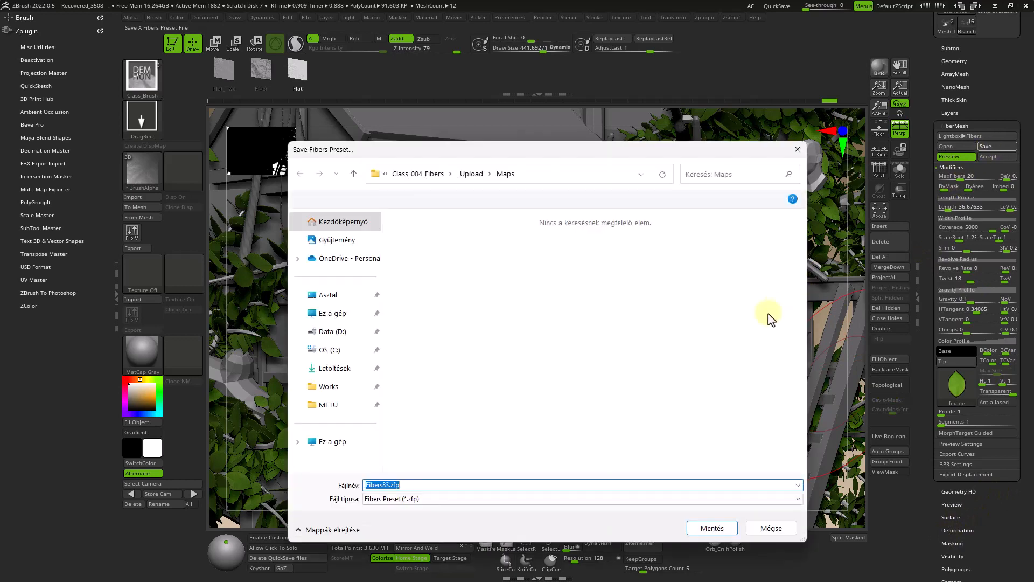
left_click(462, 173)
left_click(449, 174)
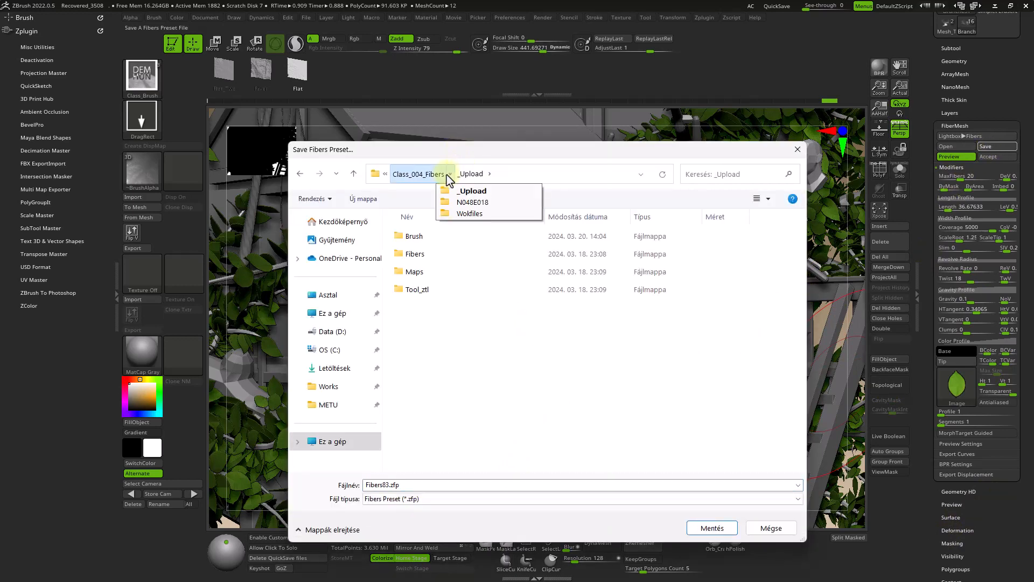
left_click(418, 174)
double_click(420, 484)
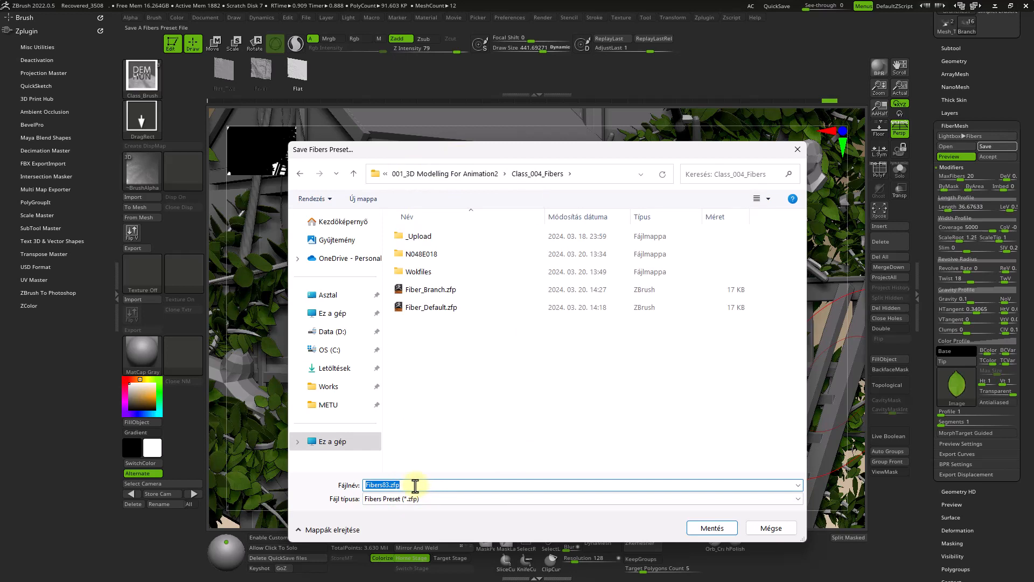
type("Fiber")
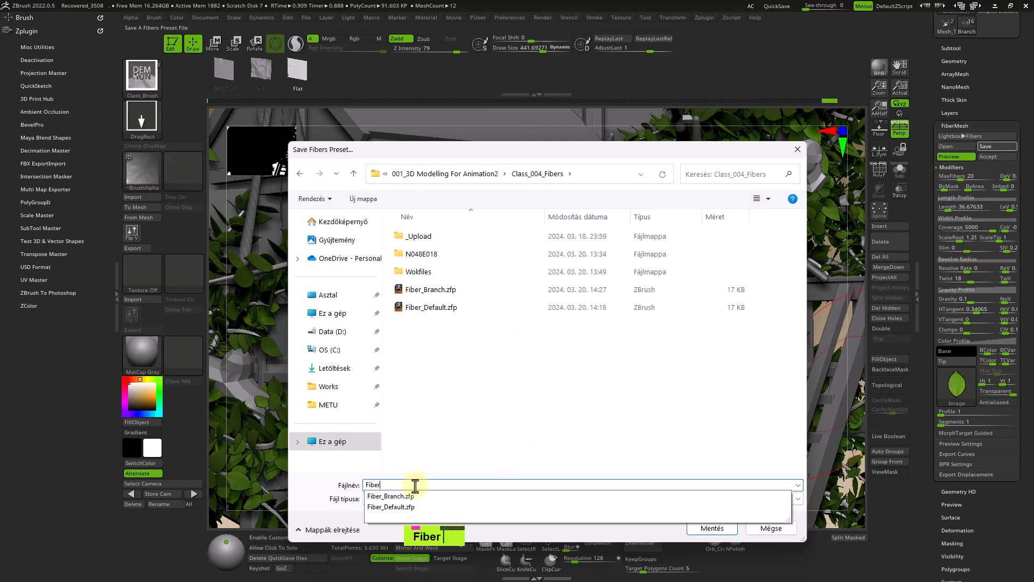
type("_leaves")
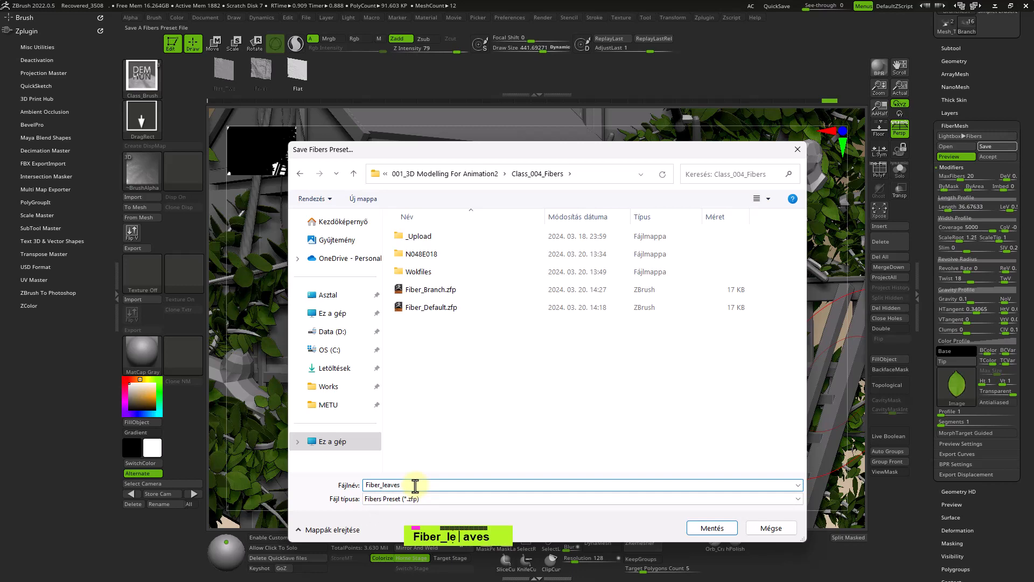
key("Return")
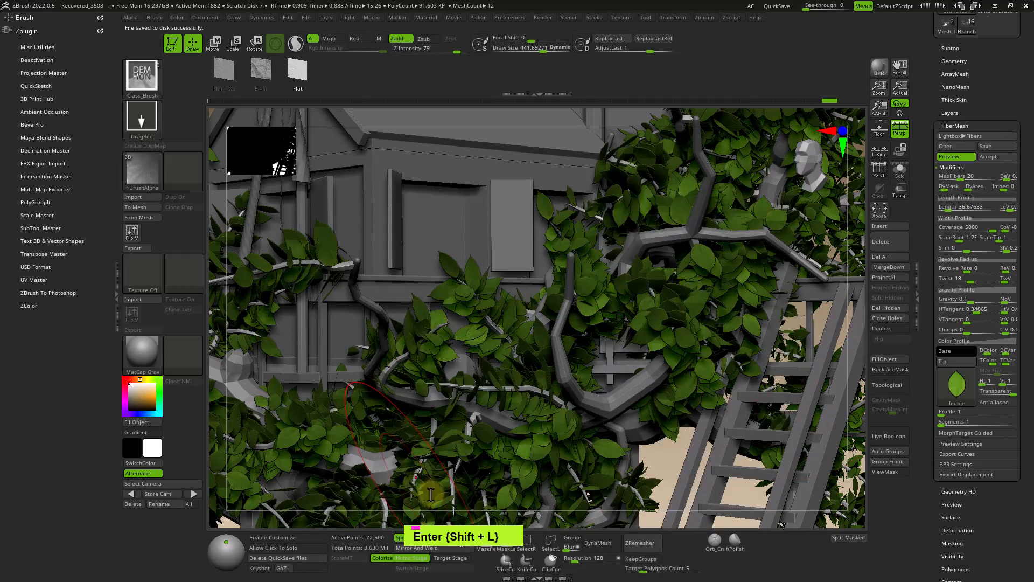
Step: Accept the FiberMesh preview as a real subtool, declining Fast Preview mode, and select the new leaf fibers
left_click(996, 156)
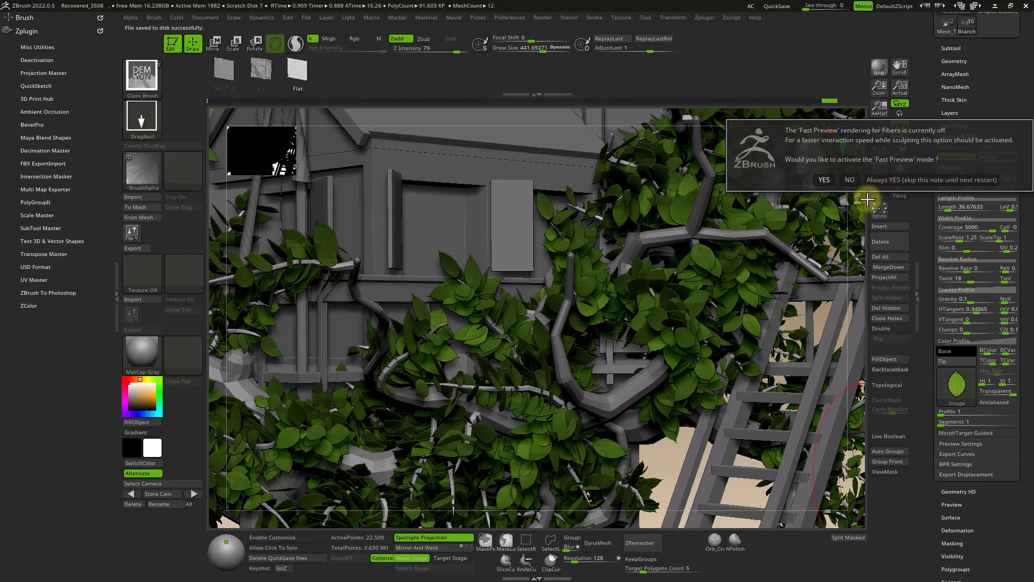
left_click(850, 179)
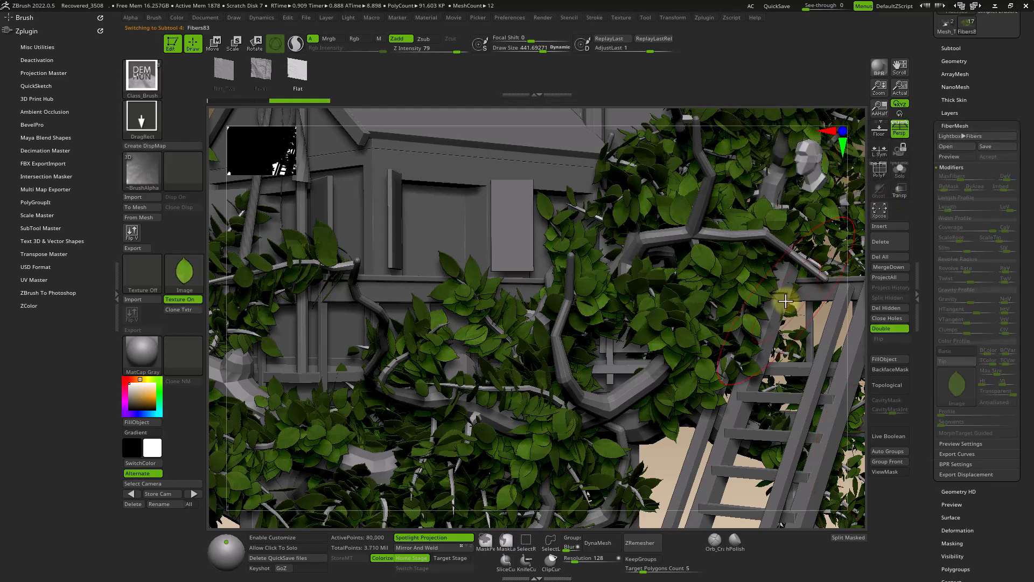
left_click(771, 340, "alt")
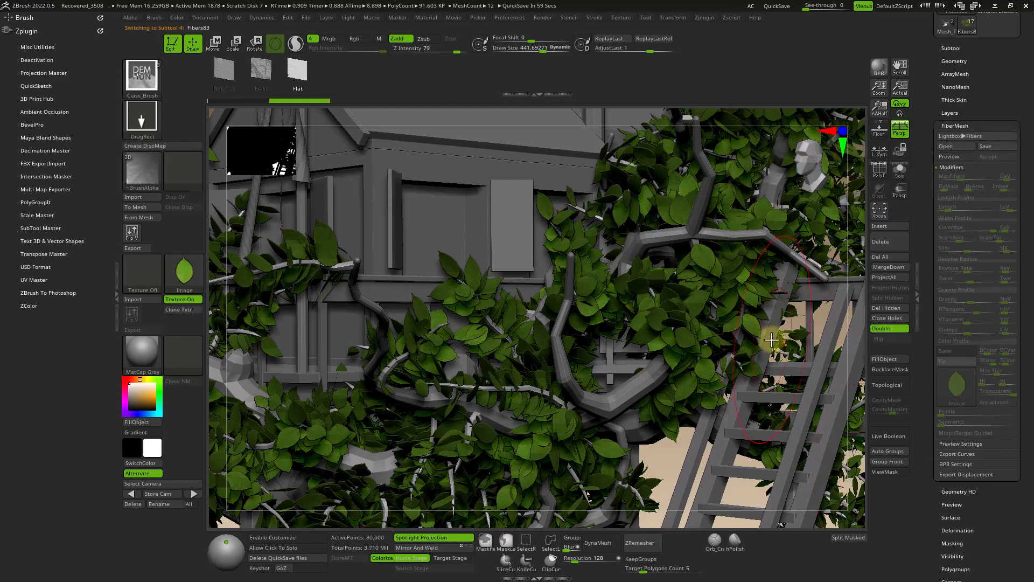
right_click_drag(772, 340, 710, 262, "ctrl")
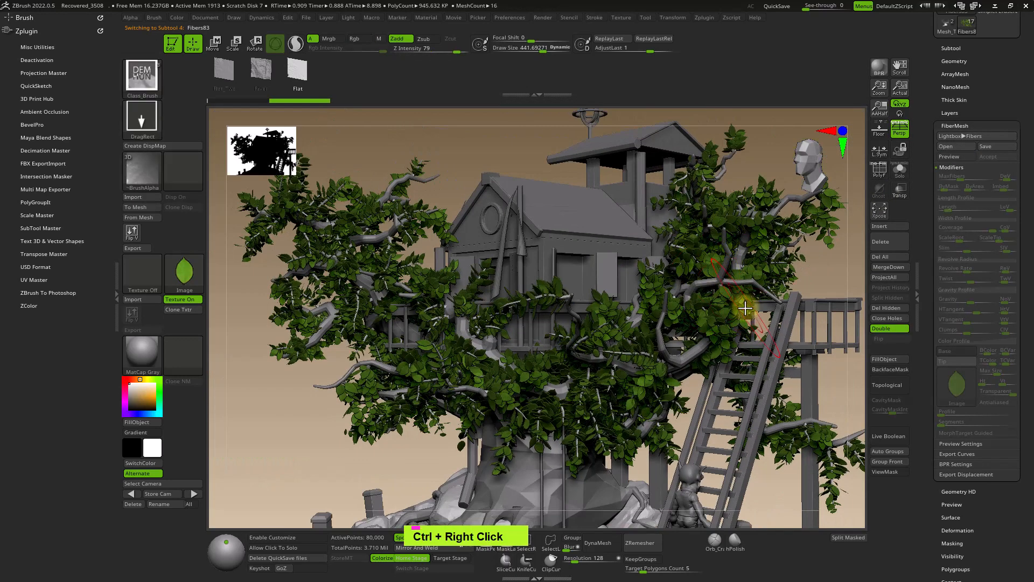
right_click_drag(746, 304, 713, 281, "alt")
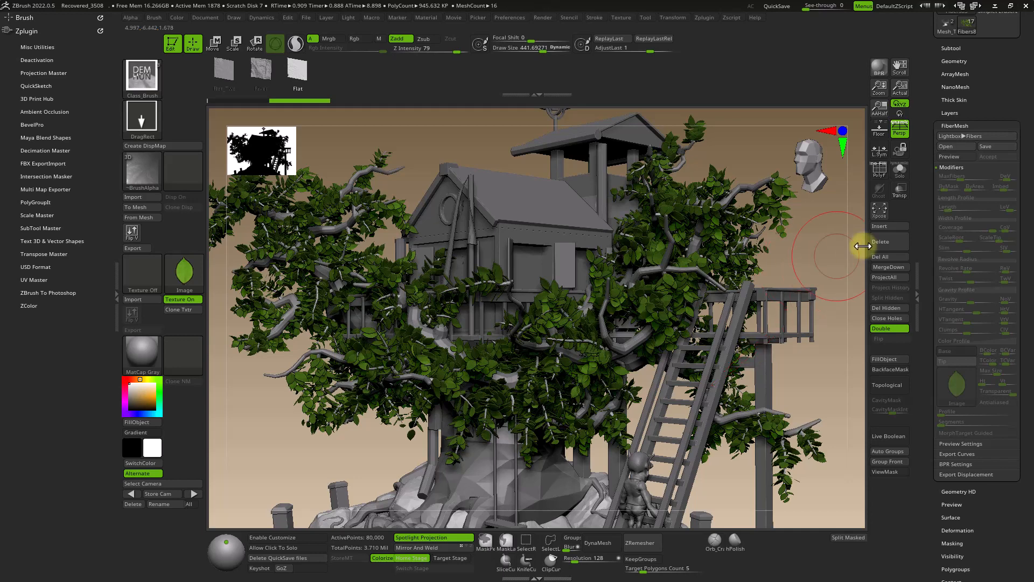
Step: Hide the accepted leaf fibers subtool and start a new FiberMesh preview on the Branches1 subtool
scroll(958, 212, "up", 5)
left_click(959, 184)
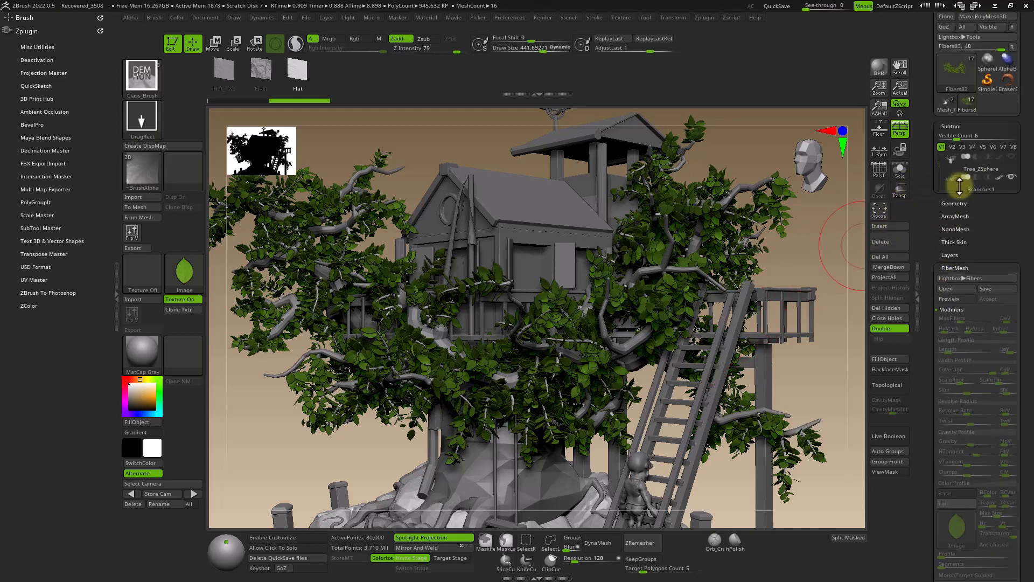
left_click(1012, 199)
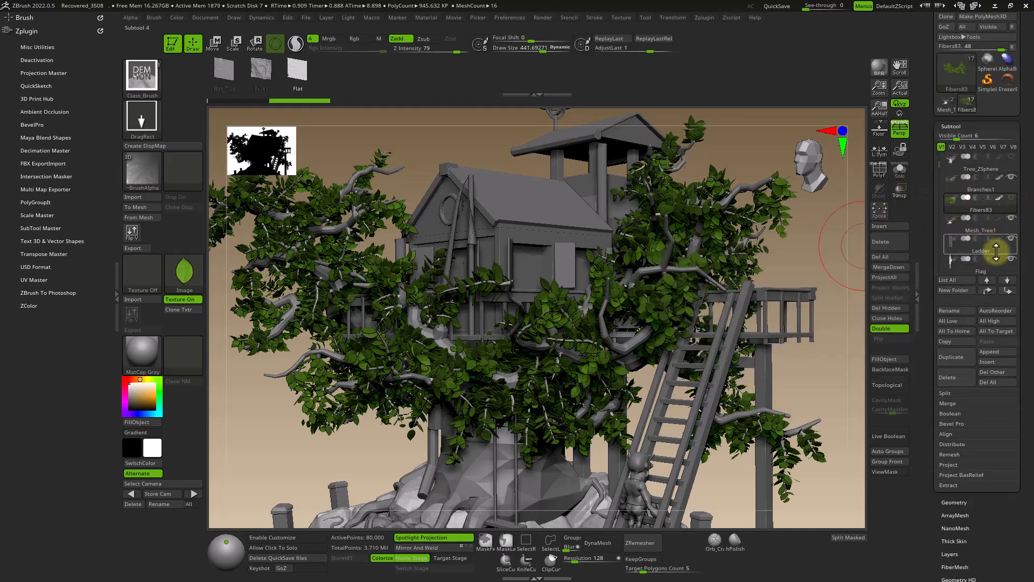
left_click(979, 185)
scroll(933, 303, "down", 10)
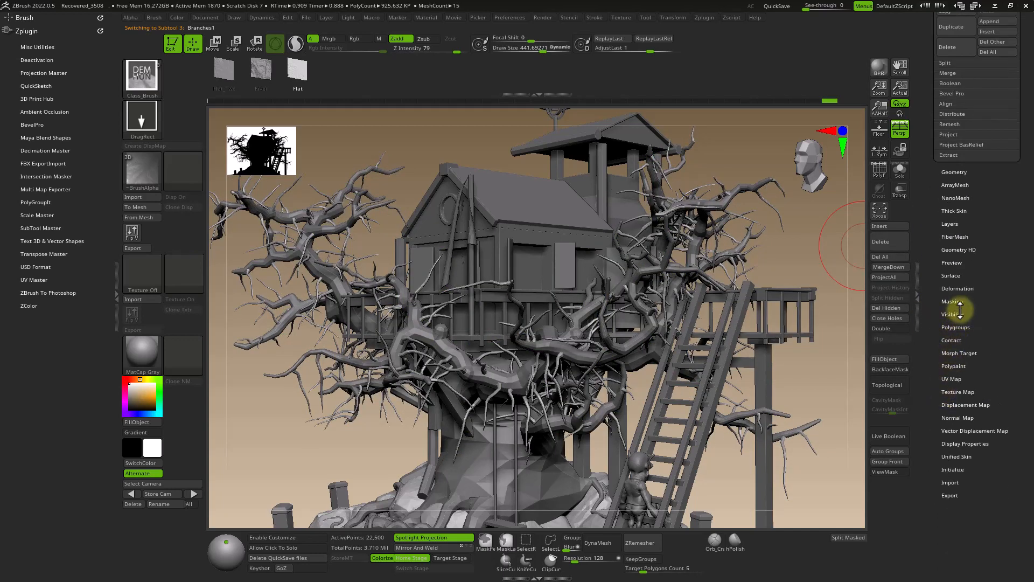
left_click(954, 236)
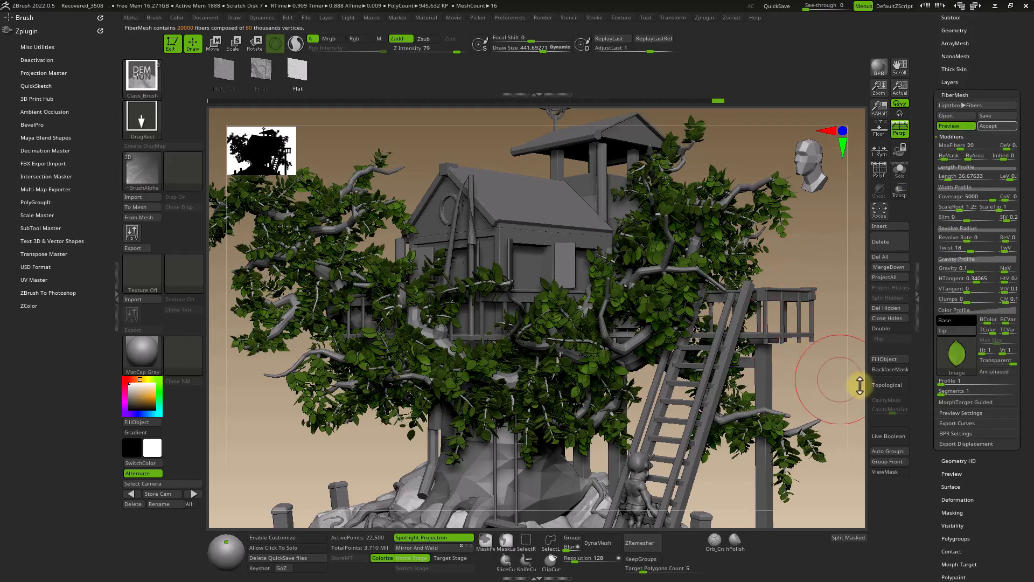
Step: Try 2 horizontal tiles for the leaf texture, settle on 3, and set its vertical tiles to 2
mouse_move(958, 360)
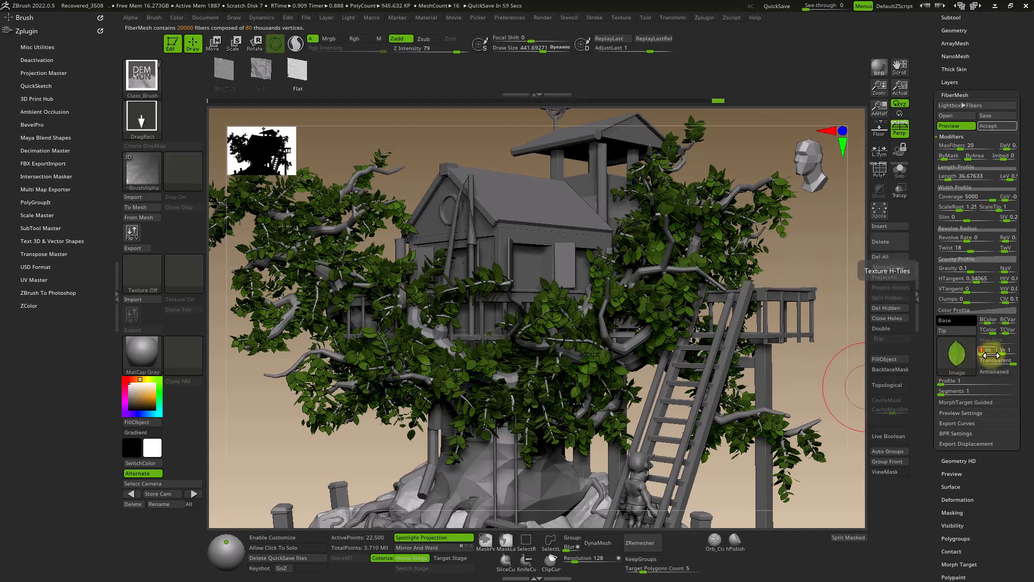
type("2")
key("Return")
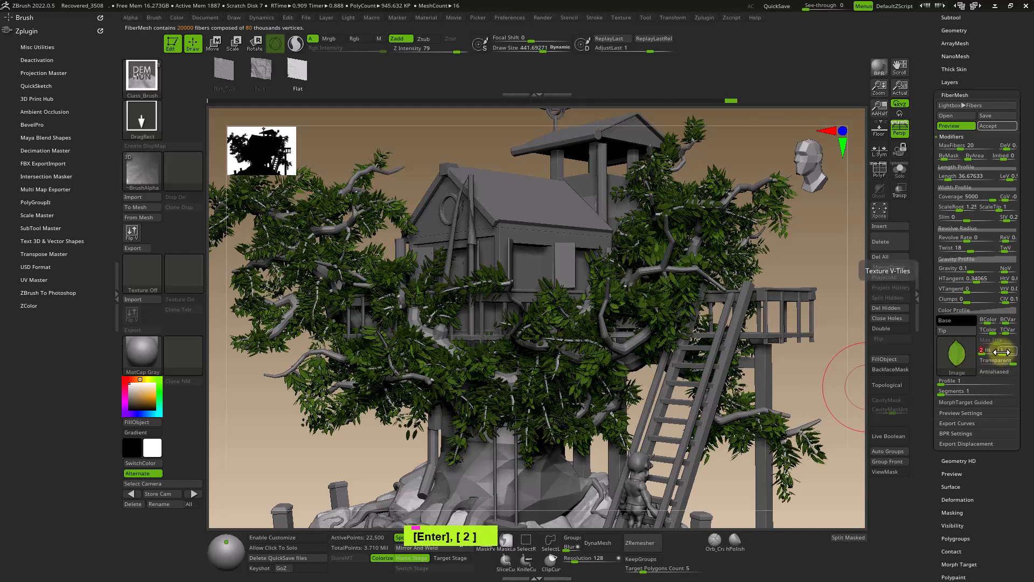
type("3")
key("Return")
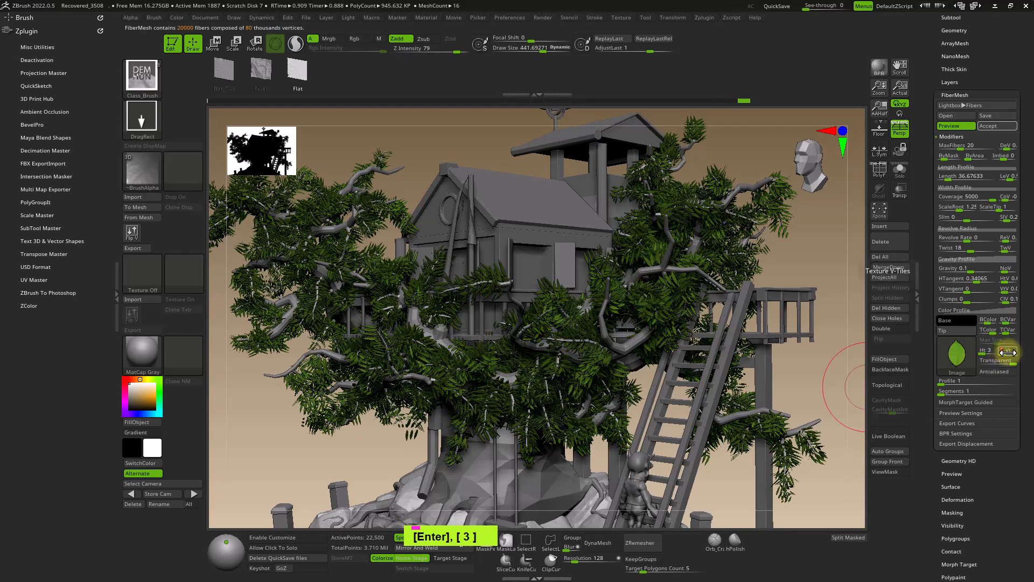
type("2")
key("Return")
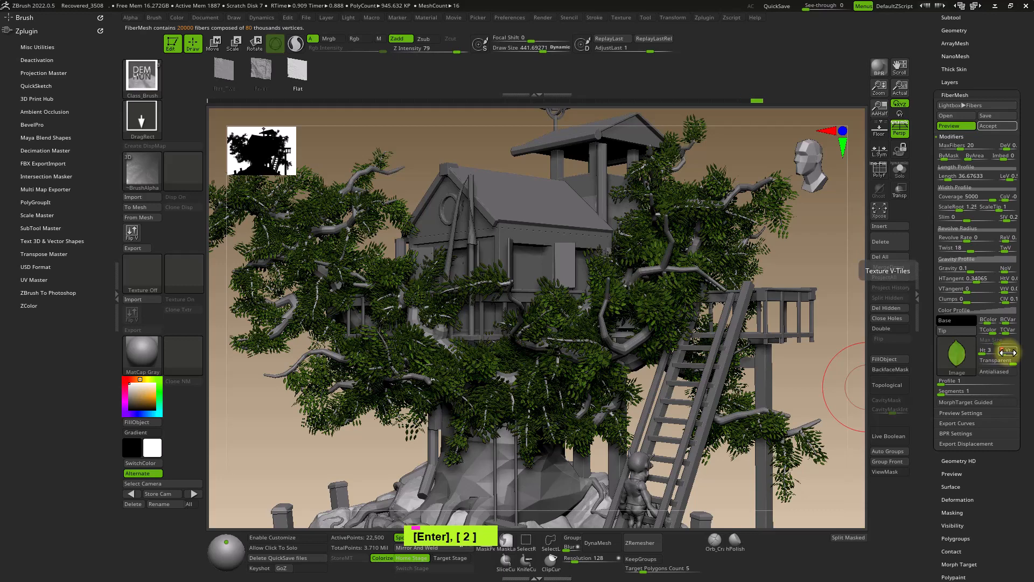
Step: Try 2 horizontal tiles together with 2 vertical tiles for the leaf texture in the FiberMesh preview
type("2")
key("Return")
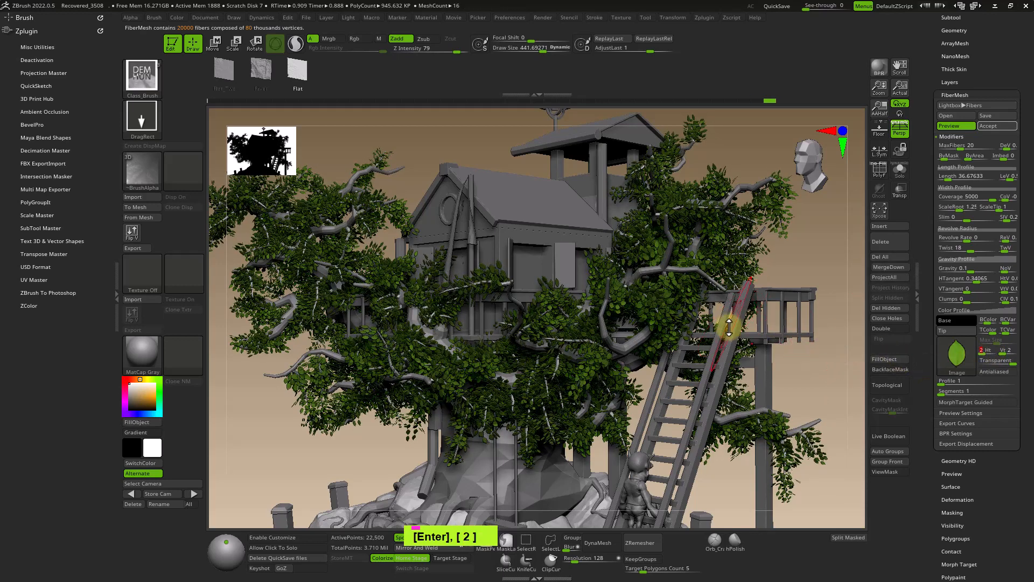
right_click_drag(729, 327, 612, 312, "shift")
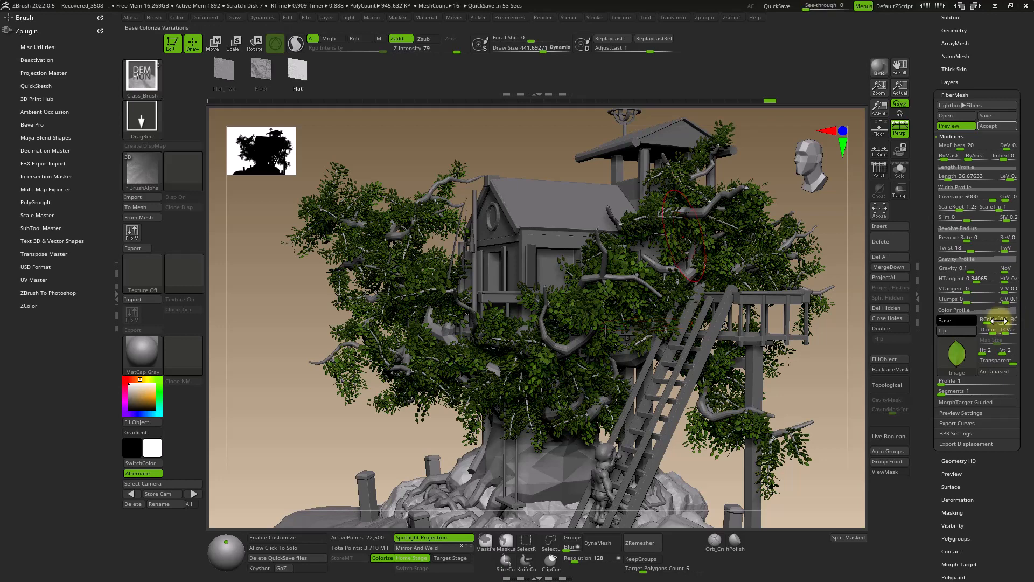
Step: Set the leaf texture's vertical tiles to 1, try 1 horizontal tile, and return the horizontal tiles to 2
key("Return")
type("1")
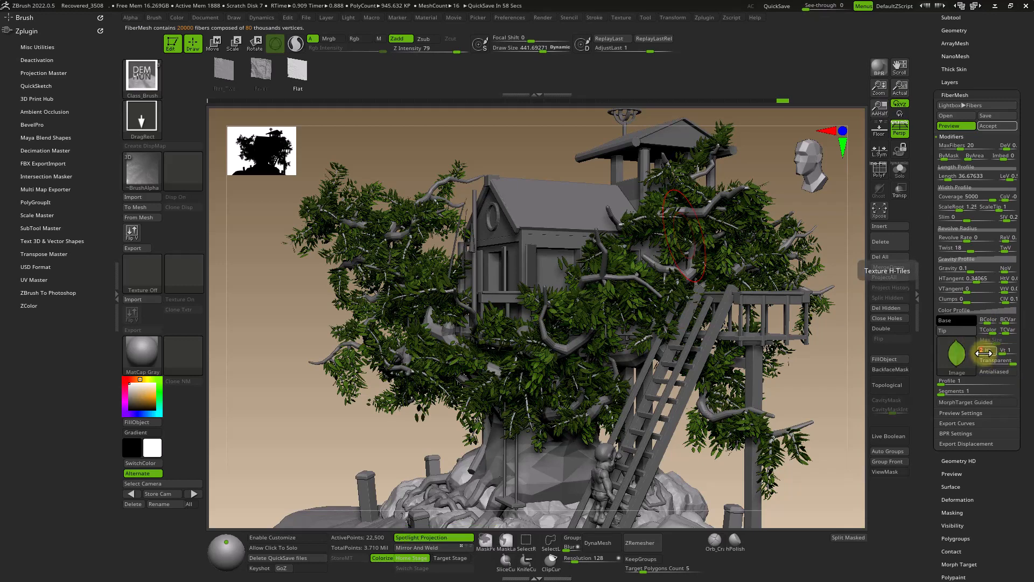
key("Return")
type("1")
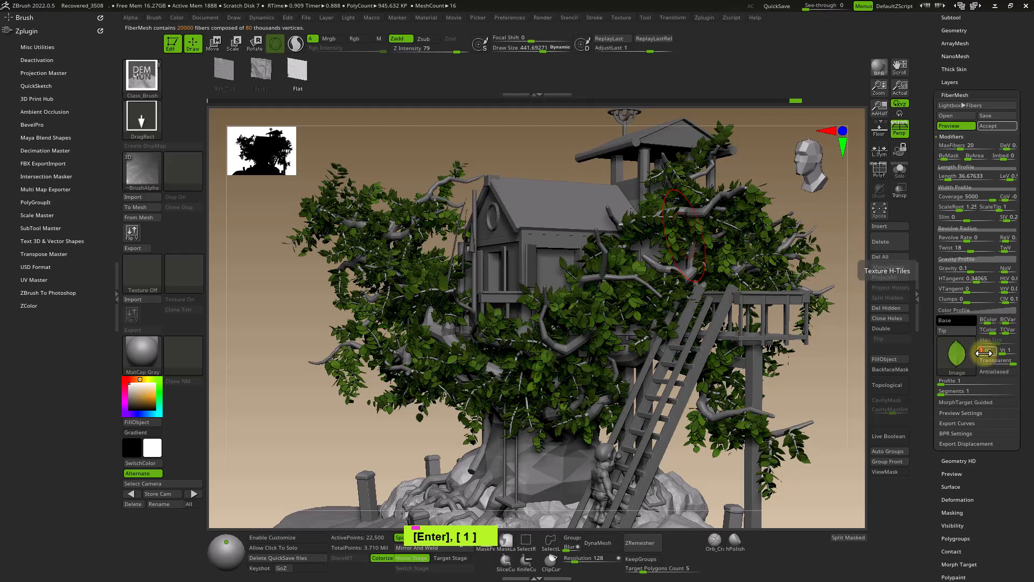
type("2")
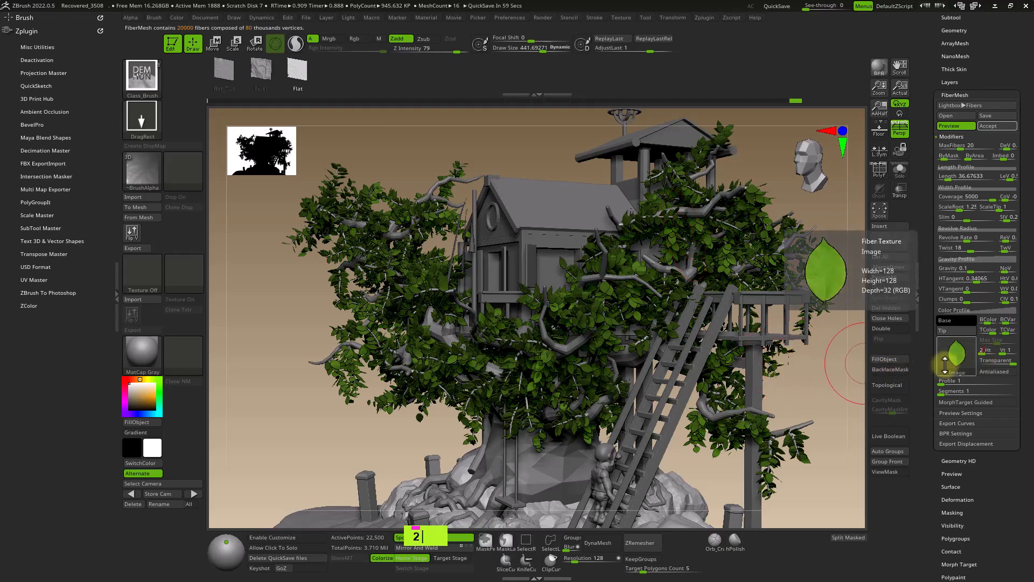
key("Return")
Step: Make a BPR render of the tree house to judge the re-tiled leaf preview
mouse_move(624, 367)
right_mouse_down("ctrl")
mouse_move(607, 259)
mouse_move(672, 281)
mouse_move(758, 351)
right_mouse_up("ctrl")
right_click(757, 350)
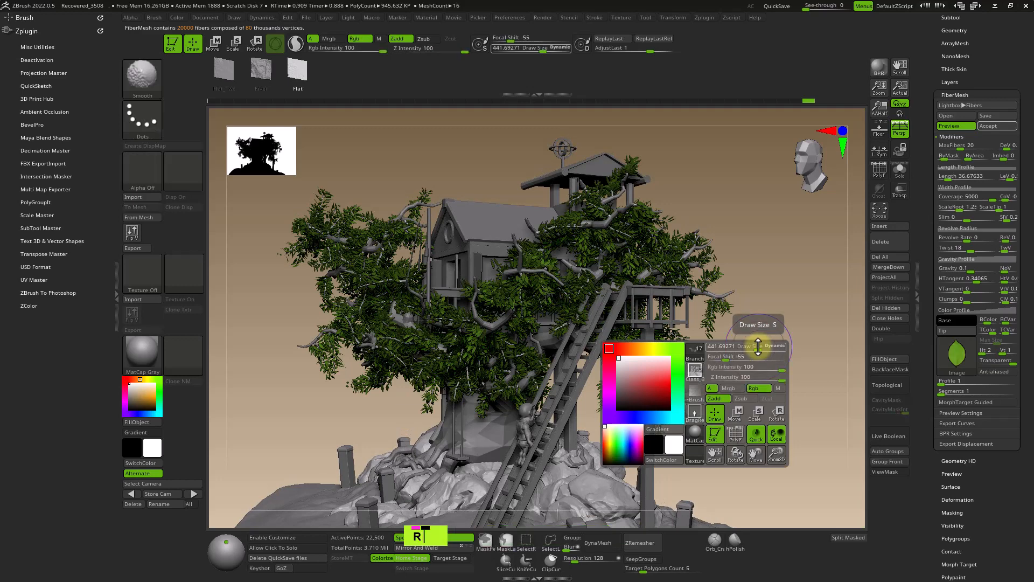
key("shift+r")
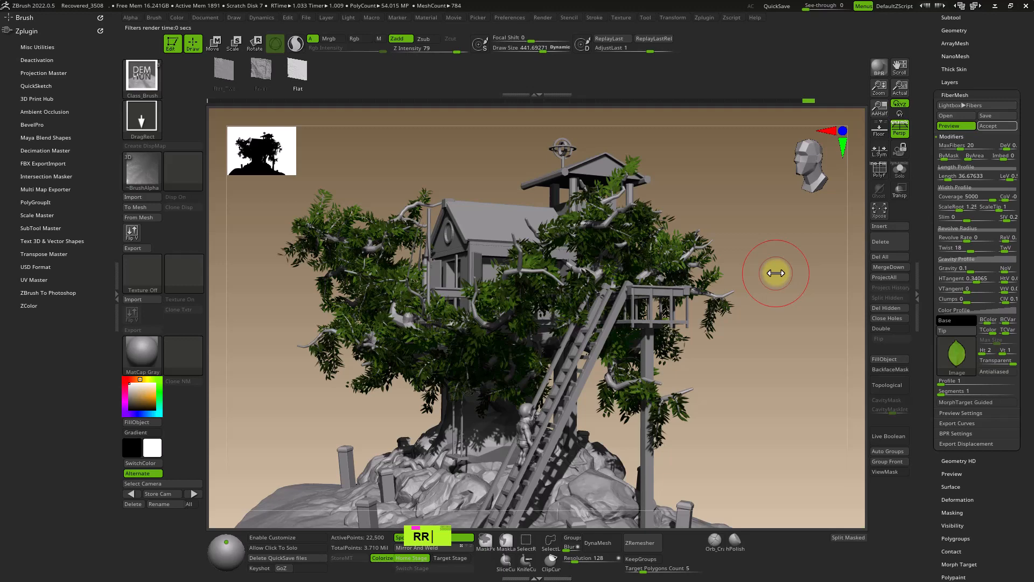
right_click_drag(773, 265, 770, 240, "ctrl")
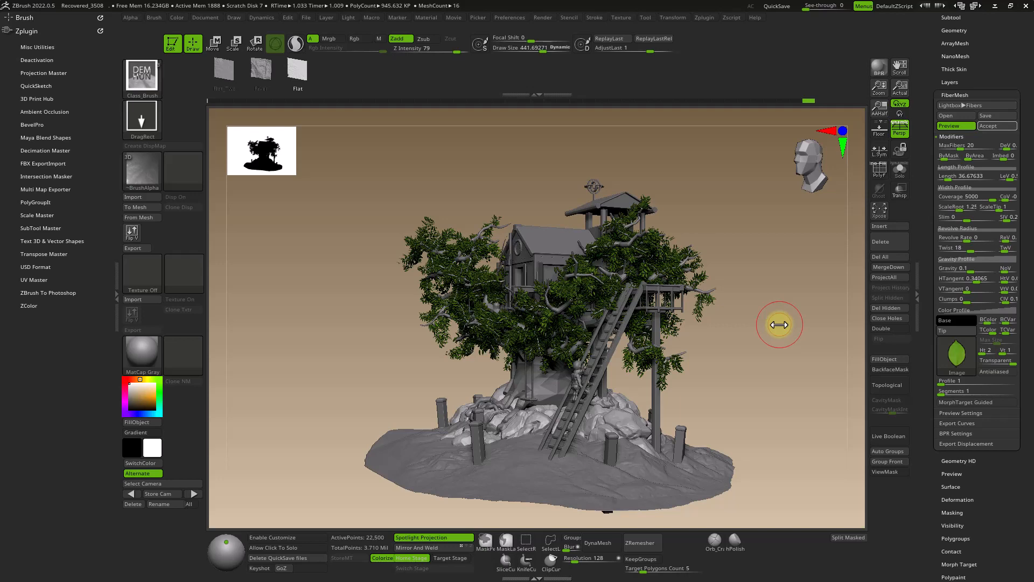
right_click_drag(779, 324, 741, 361, "ctrl")
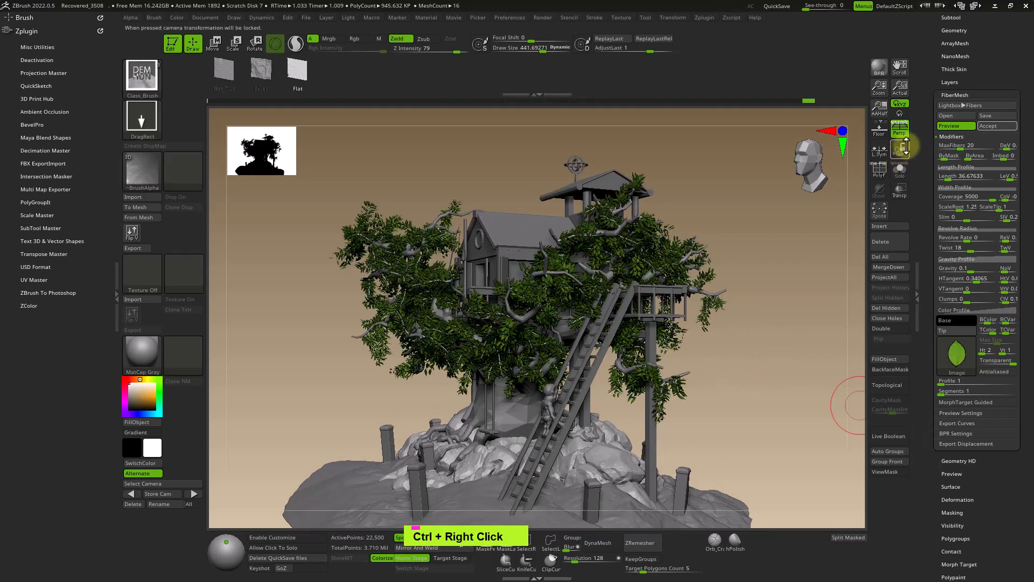
Step: Turn off the FiberMesh preview on Branches1, and show and select the accepted leaf fibers subtool
scroll(930, 129, "up", 3)
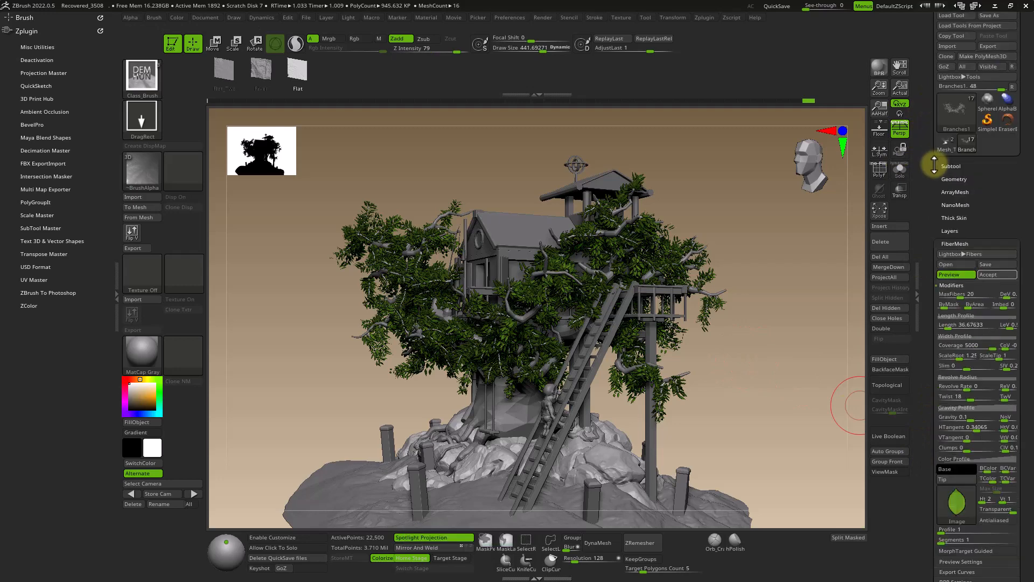
left_click(956, 275)
left_click(951, 166)
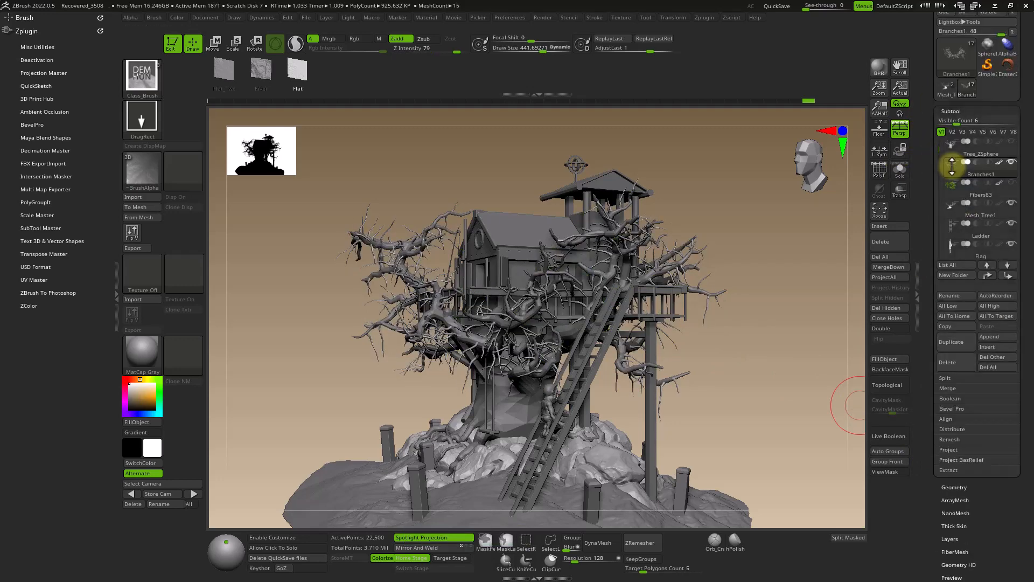
left_click(1012, 183)
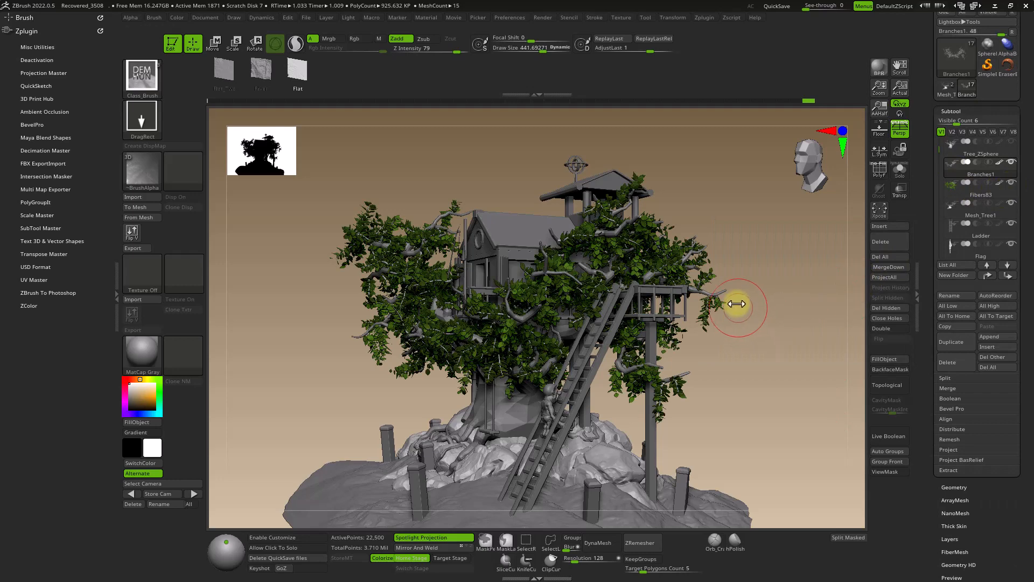
left_click(975, 204)
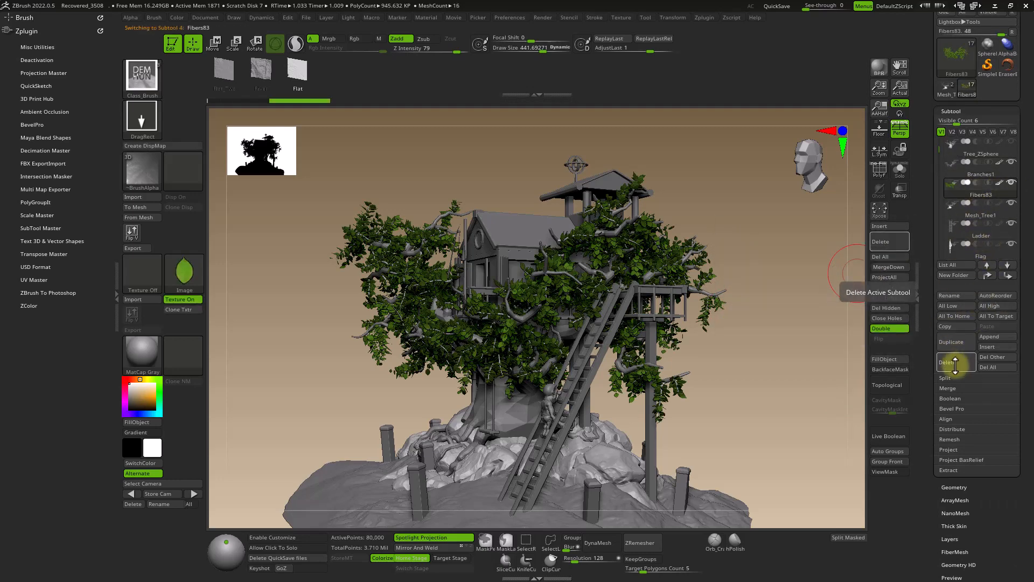
Step: Bring up the UV Map creation options for the leaf fibers, including FiberUV
left_click_drag(929, 423, 932, 295)
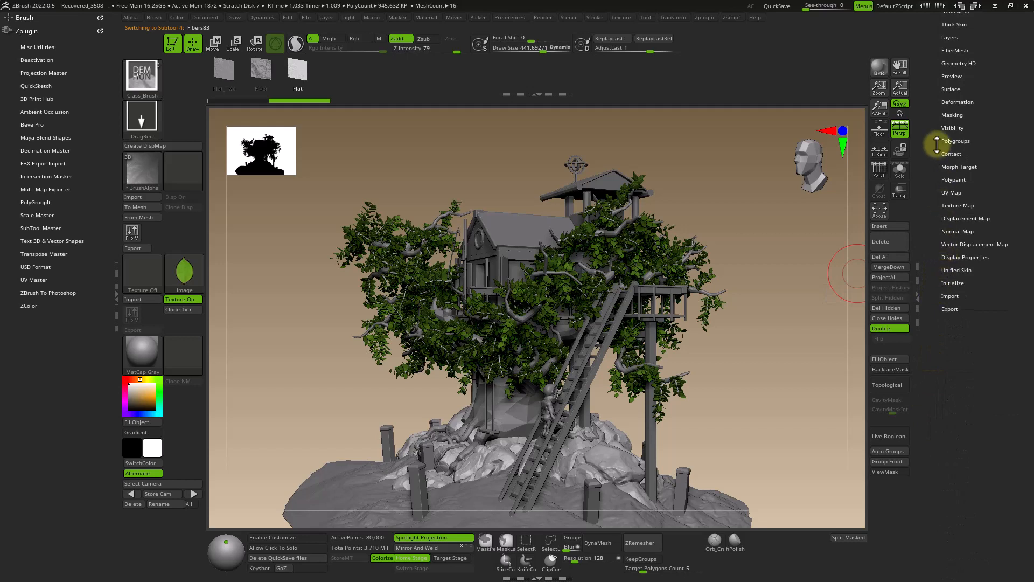
left_click(951, 192)
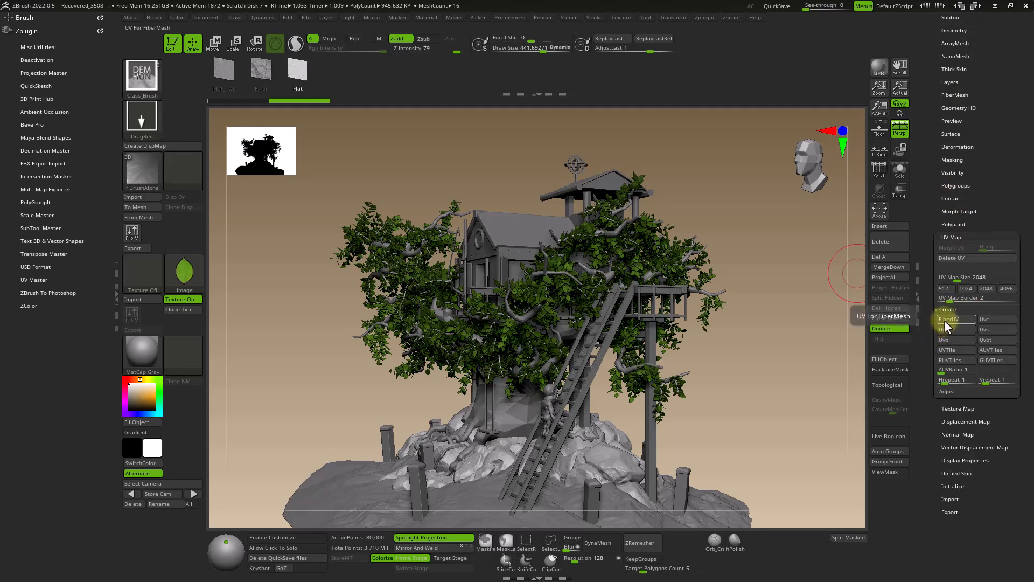
right_click_drag(641, 294, 628, 300, "ctrl")
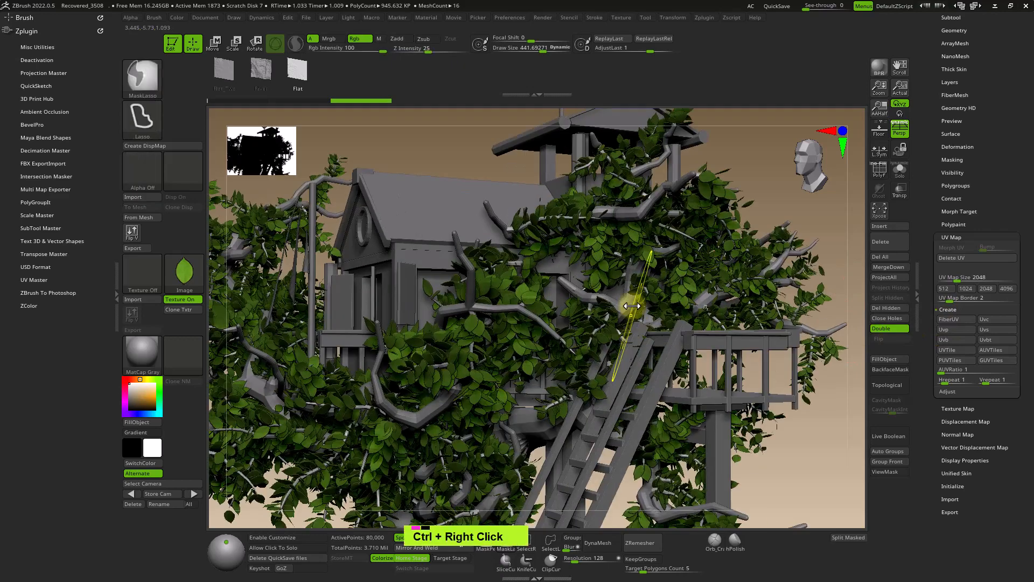
Step: Select the main tree mesh, enable Allow Click To Solo, and isolate the tree briefly before showing all subtools again
left_click(636, 221, "alt")
right_click_drag(636, 221, 777, 281, "ctrl")
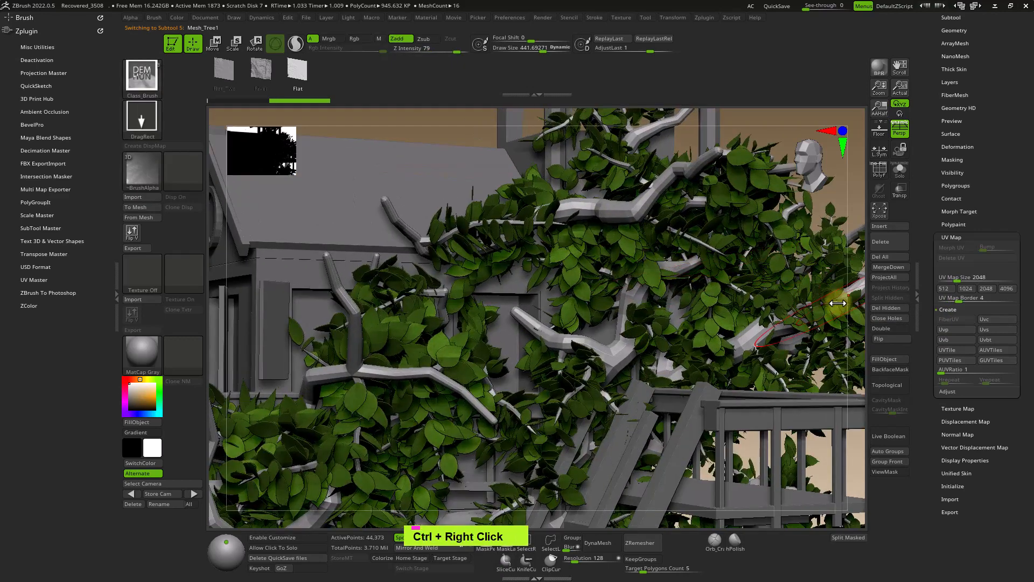
right_click_drag(458, 267, 464, 317)
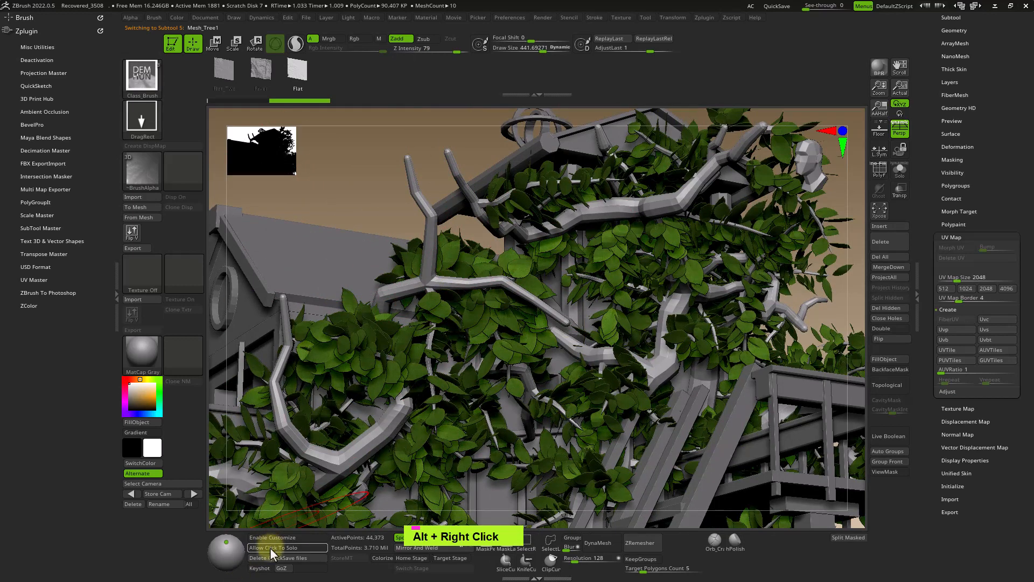
left_click(302, 547)
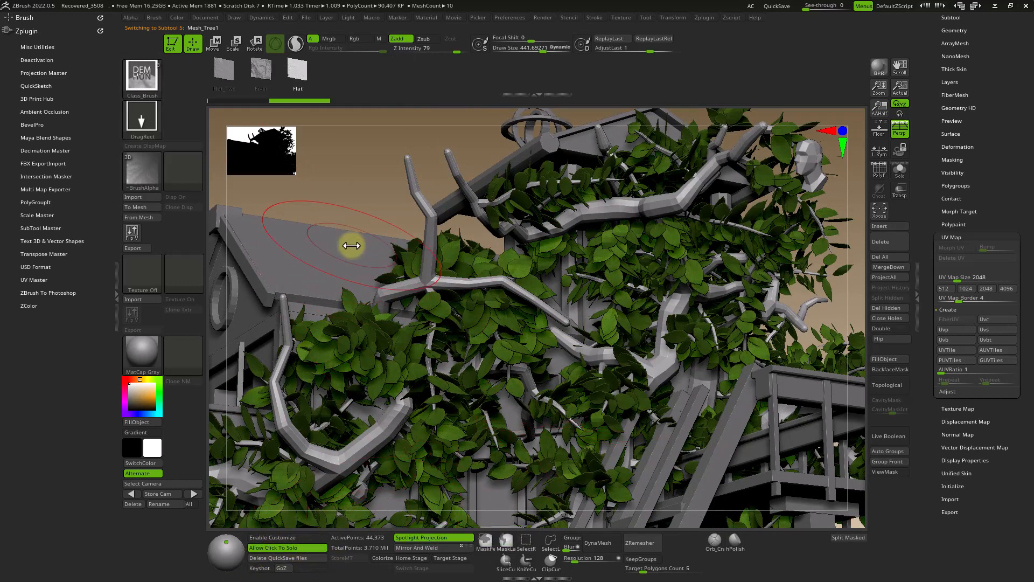
left_click(360, 215)
right_click_drag(380, 219, 522, 240, "ctrl")
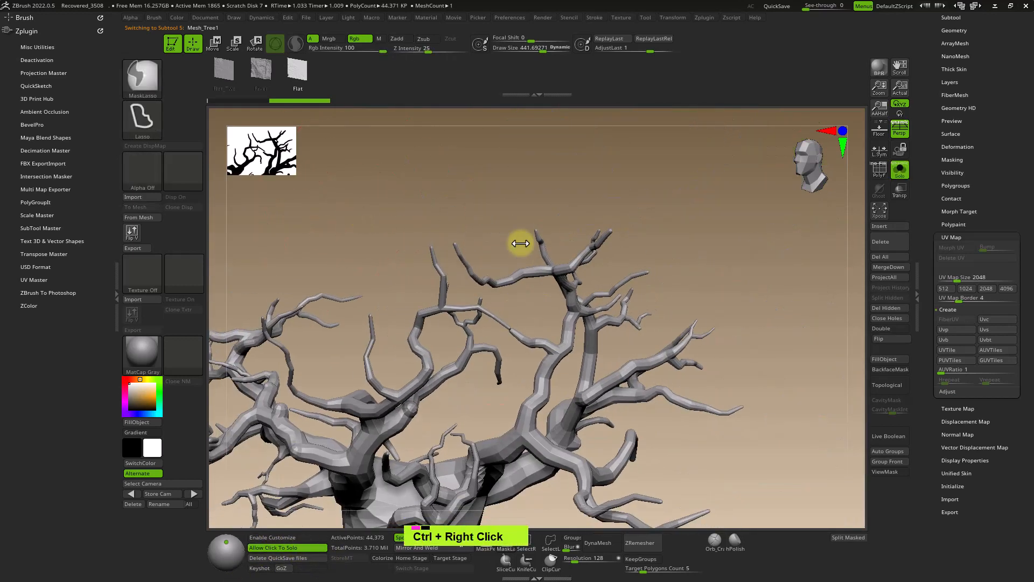
left_click(795, 288)
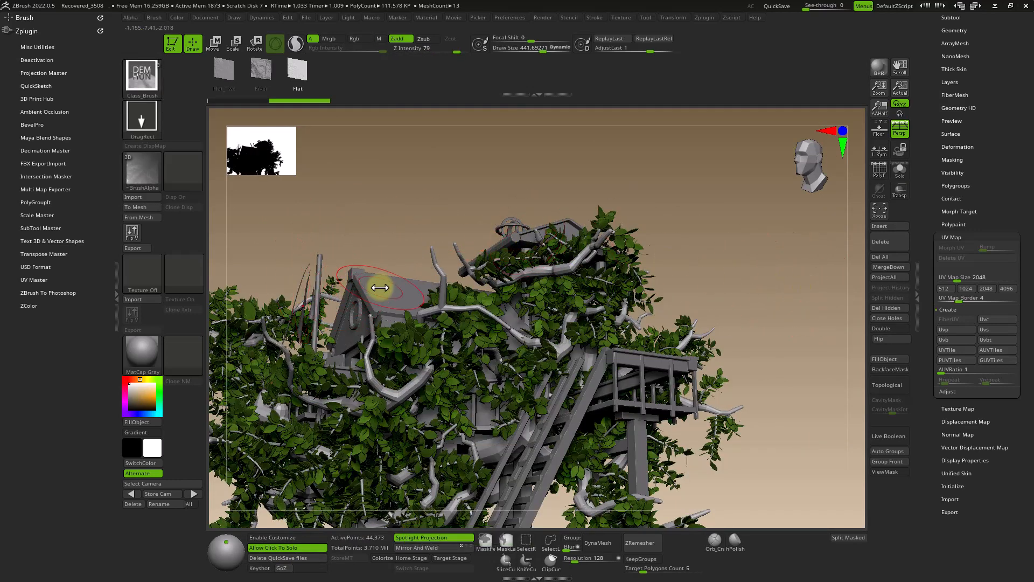
Step: Select the leaf fibers in the canopy, isolate them for inspection, and bring the other subtools back
right_click_drag(379, 288, 514, 283)
right_click_drag(393, 259, 462, 266, "alt")
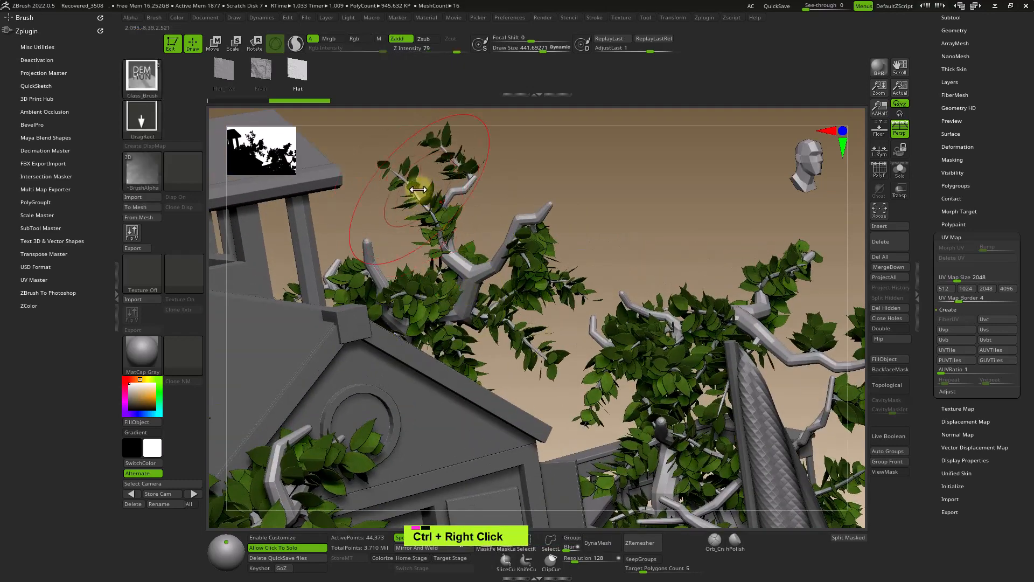
left_click(417, 190, "alt")
left_click(571, 167, "alt")
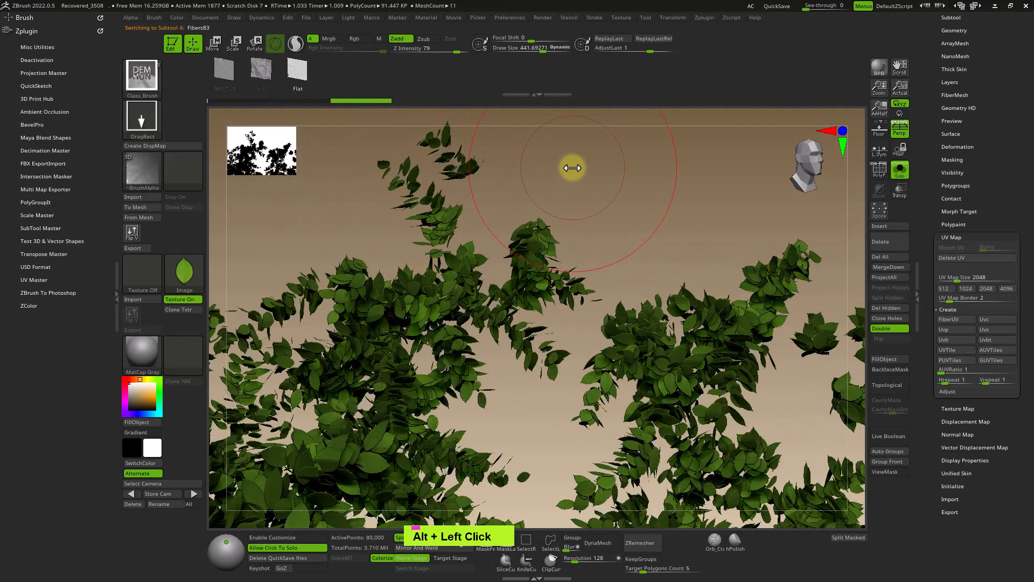
left_click(620, 196, "alt")
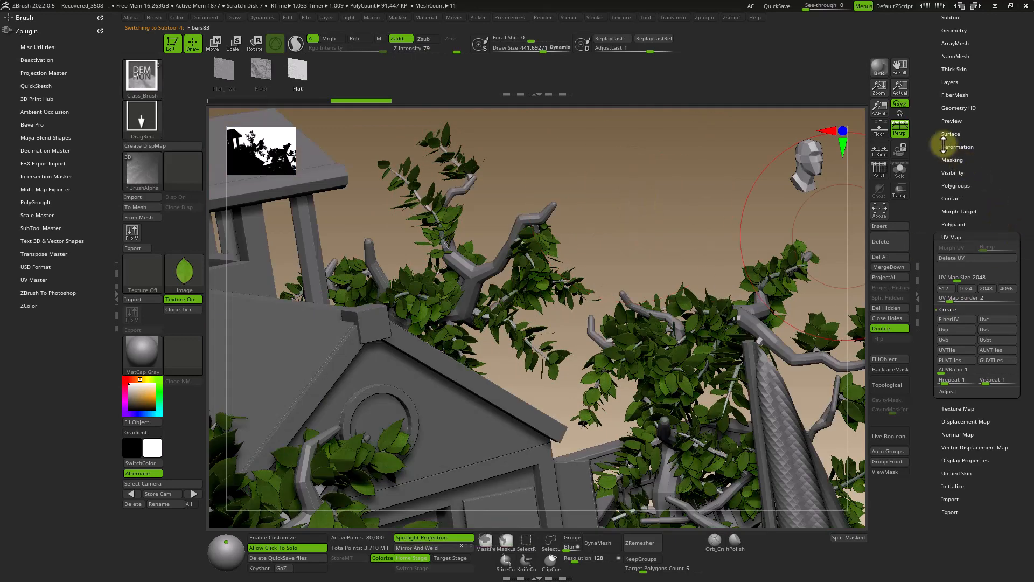
Step: Select the Branches1 subtool and isolate it for a view of the small branches
left_click_drag(943, 144, 960, 198)
left_click(952, 186)
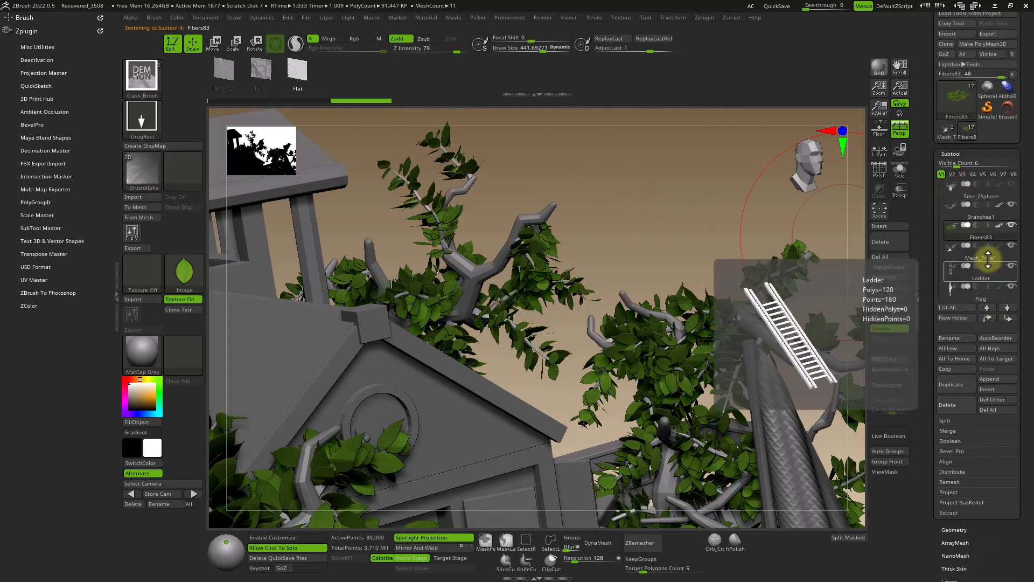
left_click(1009, 212)
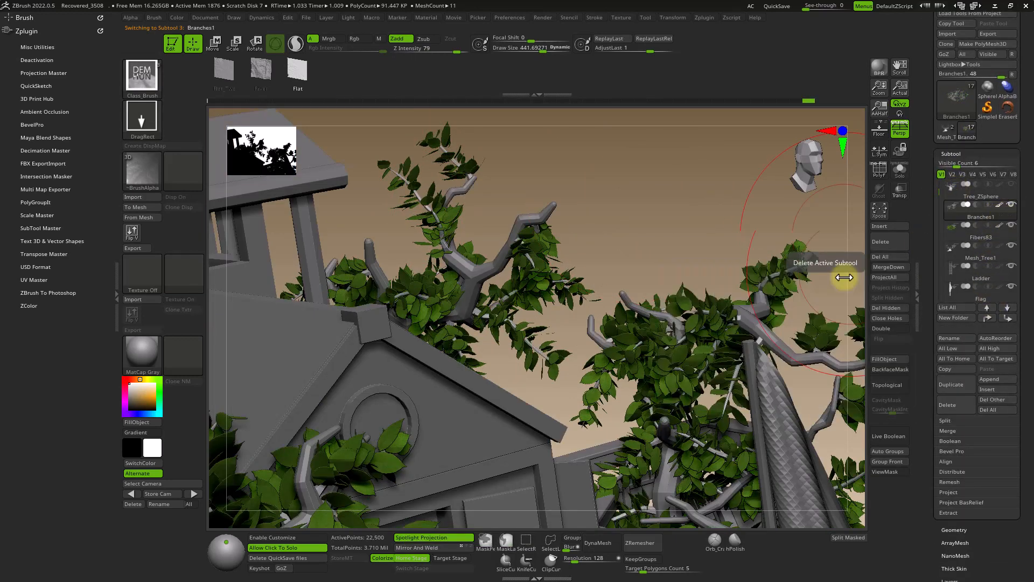
left_click(663, 222)
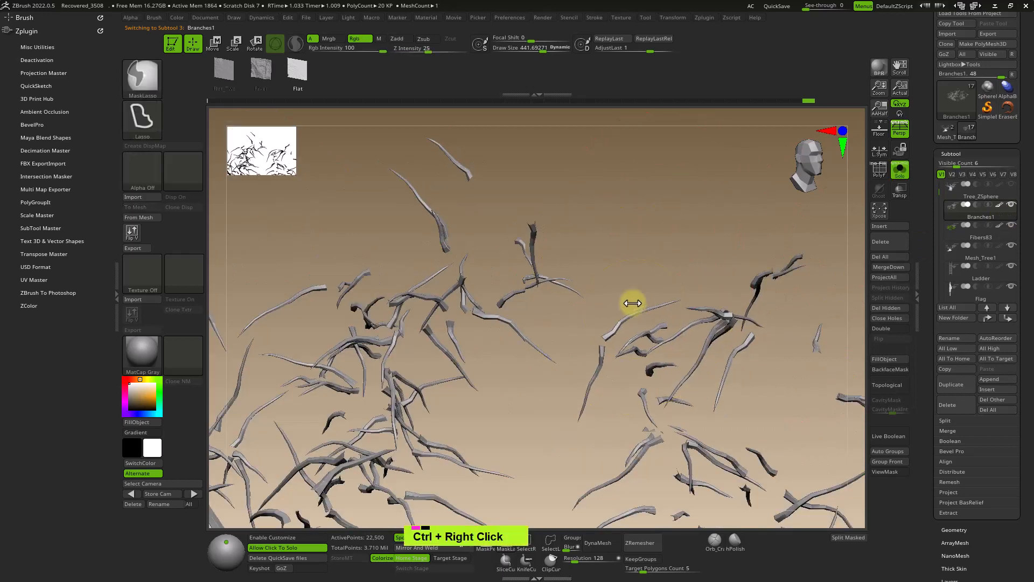
right_click_drag(630, 302, 610, 234, "ctrl")
right_click_drag(645, 274, 637, 323)
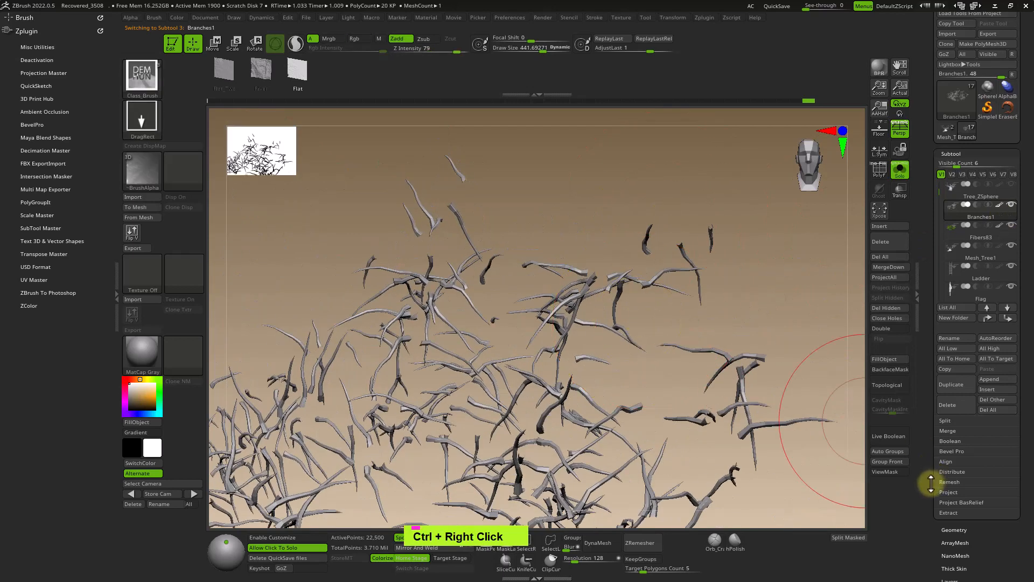
Step: Import UVWchecker_1K.jpg from the _Upload Maps folder as the texture map of Branches1
left_click_drag(929, 485, 965, 395)
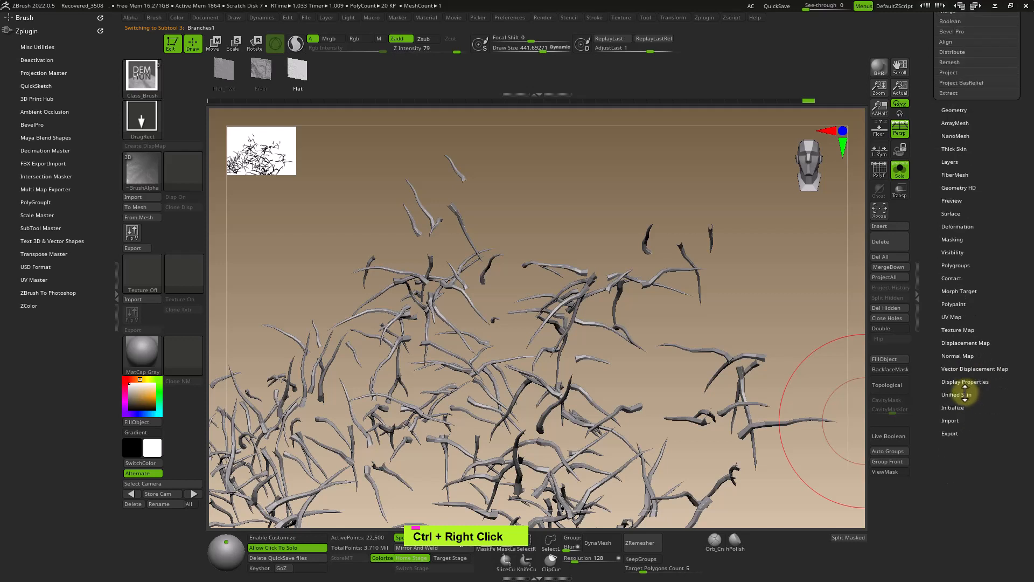
left_click(950, 318)
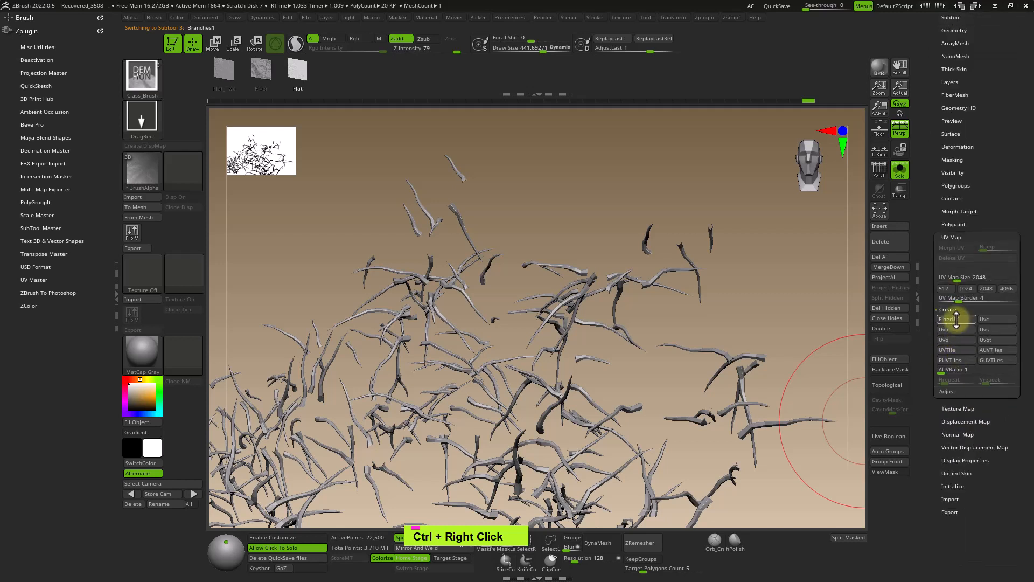
left_click(959, 408)
left_click(948, 275)
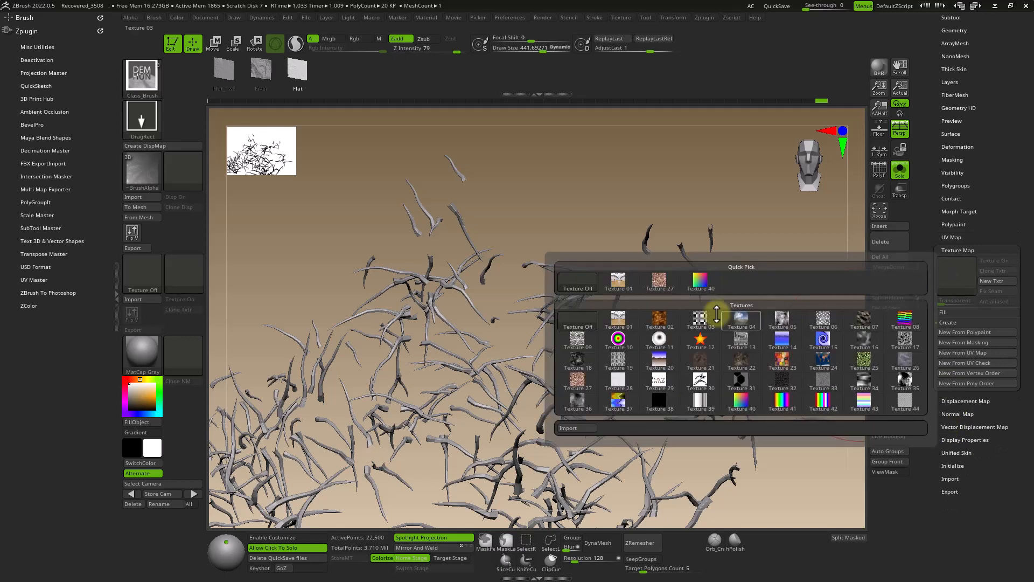
left_click(576, 428)
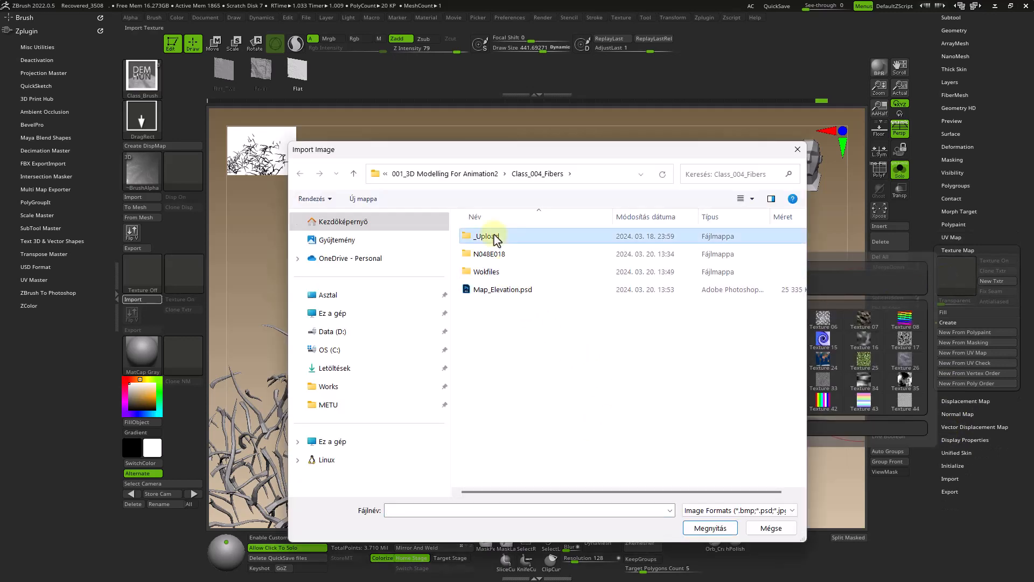
double_click(482, 272)
left_click(629, 331)
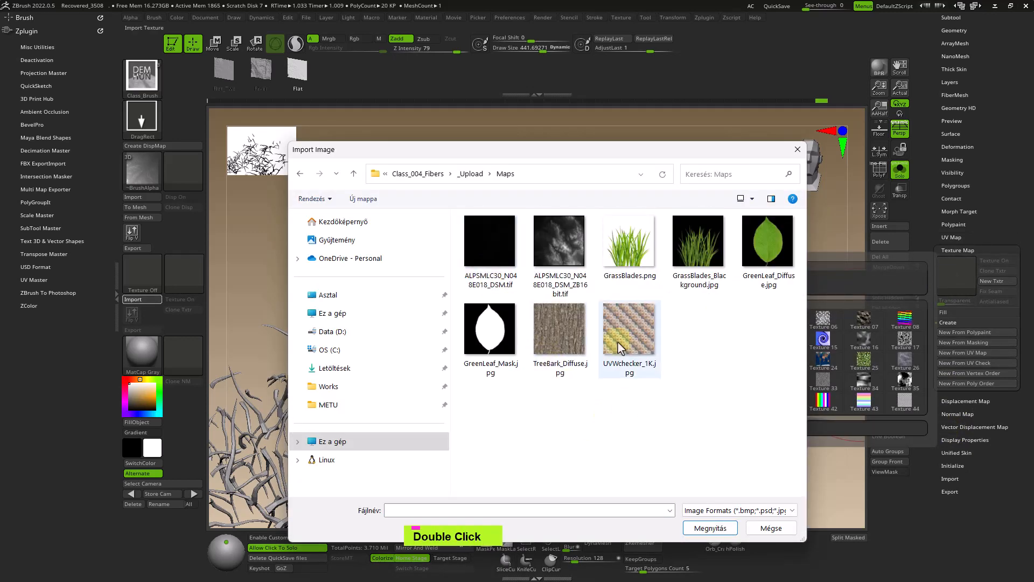
left_click(708, 528)
Step: Inspect the checker texture's UV layout along a single branch, and set the Branches1 texture map to Texture Off
mouse_move(731, 313)
right_mouse_down("ctrl")
mouse_move(647, 422)
mouse_move(554, 322)
mouse_move(654, 364)
mouse_move(619, 329)
mouse_move(628, 307)
mouse_move(648, 328)
mouse_move(647, 316)
mouse_move(654, 357)
mouse_move(756, 359)
right_mouse_up("ctrl")
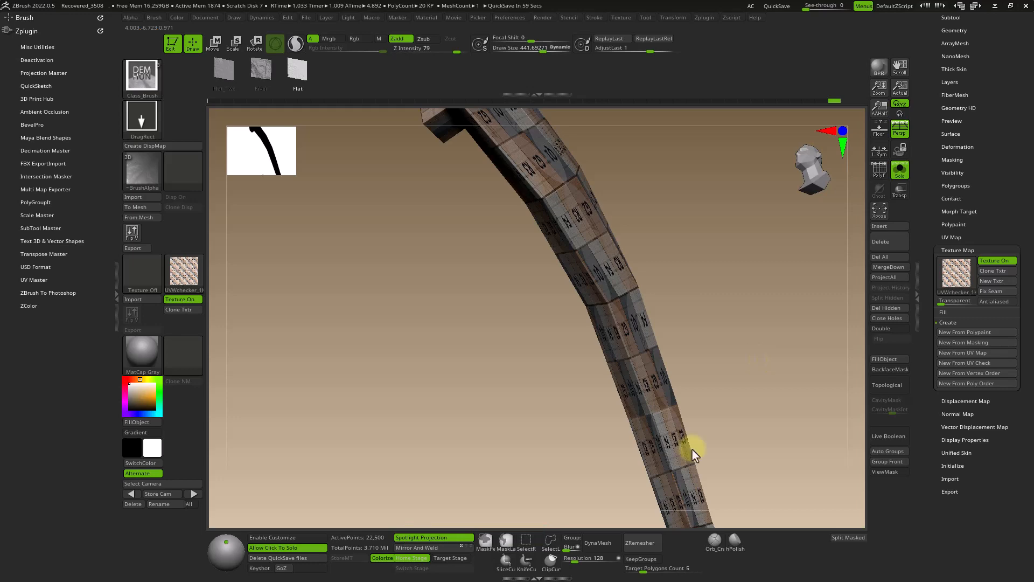
mouse_move(692, 448)
right_mouse_down("ctrl")
mouse_move(665, 364)
mouse_move(686, 393)
right_mouse_up("ctrl")
mouse_move(732, 426)
right_mouse_down("ctrl")
mouse_move(722, 403)
mouse_move(732, 469)
right_mouse_up("ctrl")
mouse_move(550, 416)
right_mouse_down("alt")
mouse_move(657, 323)
mouse_move(664, 257)
mouse_move(560, 376)
mouse_move(571, 371)
mouse_move(586, 212)
right_mouse_up("alt")
left_click(956, 273)
left_click(566, 317)
right_click_drag(645, 312, 696, 207, "ctrl")
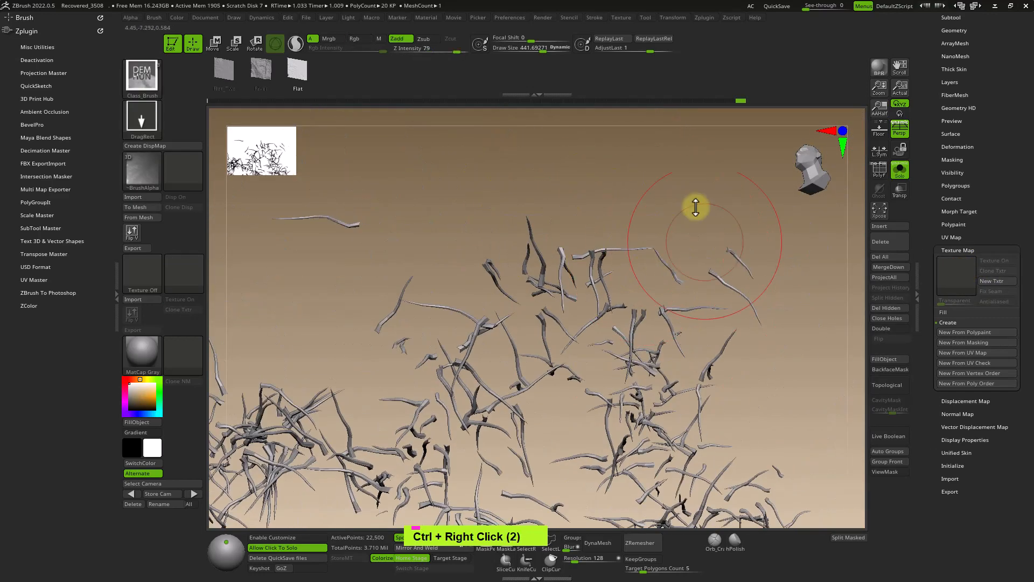
Step: Compare the isolated Branches1 subtool with the full tree house scene and leave all subtools showing
left_click(704, 286)
right_click_drag(704, 290, 660, 303)
right_click_drag(749, 480, 684, 371, "alt")
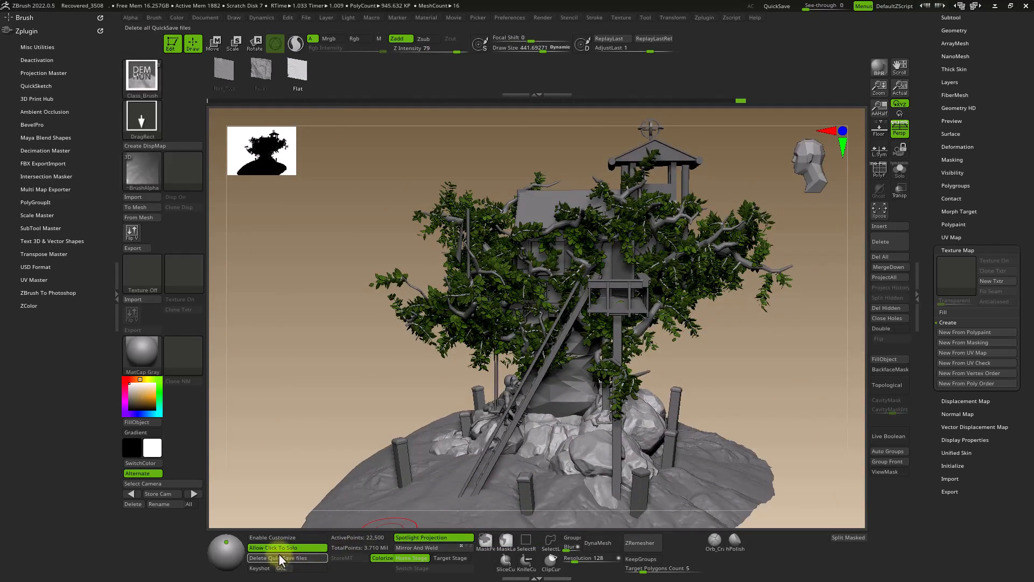
left_click(768, 395)
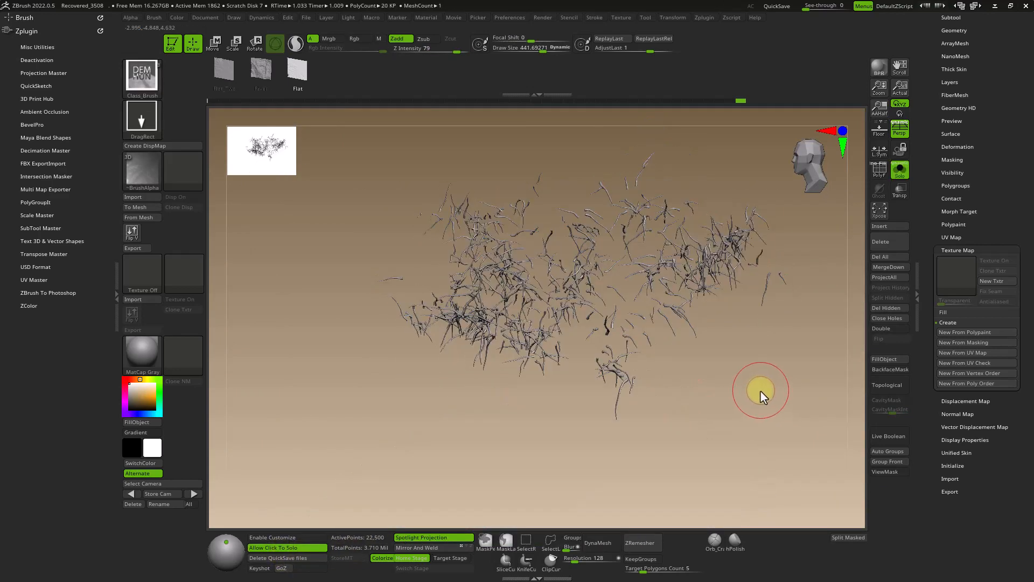
left_click(573, 385)
left_click(363, 360)
left_click(749, 319)
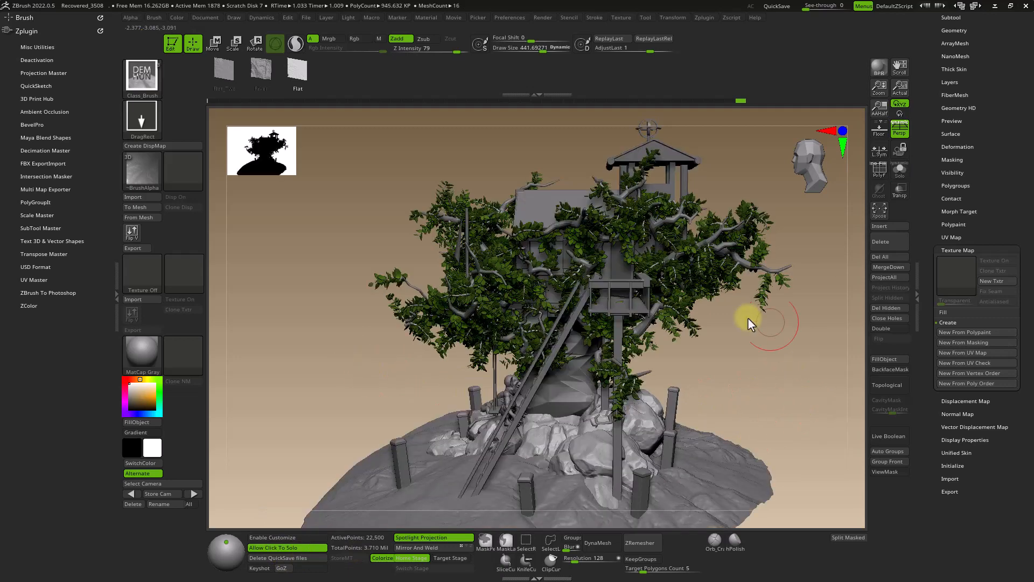
left_click(510, 18)
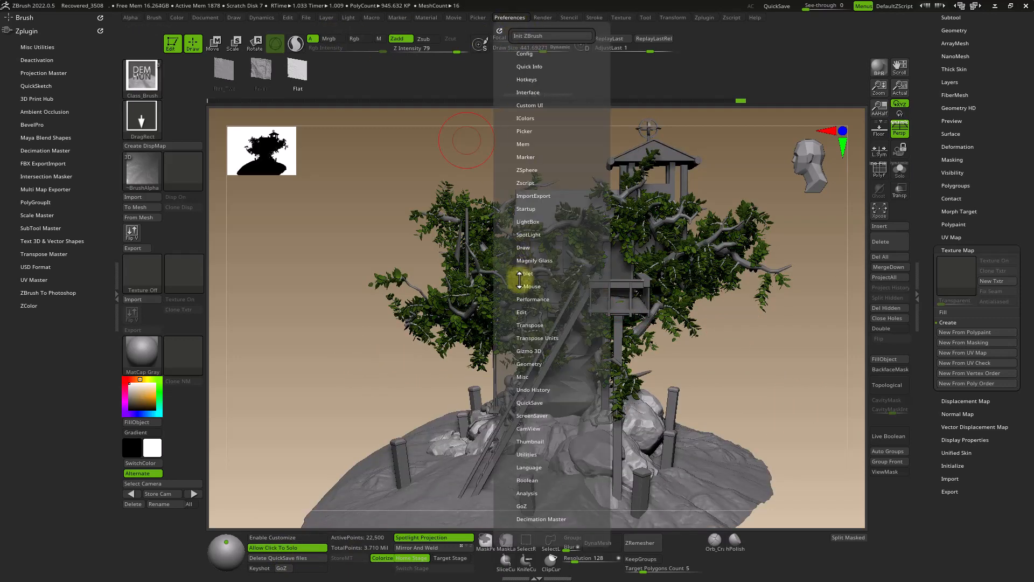
left_click(521, 312)
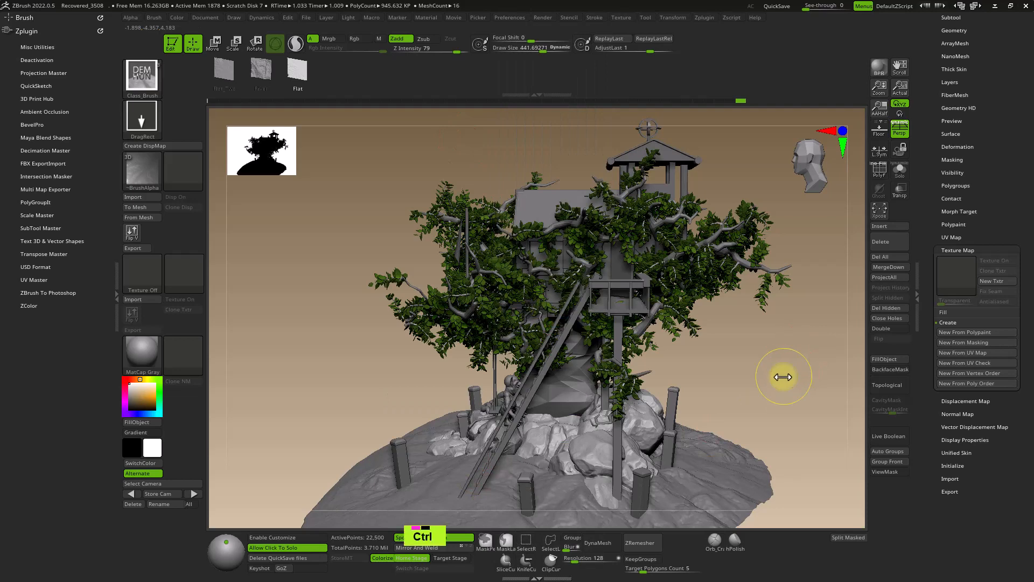
Step: Select the tree trunk subtool Mesh_Tree1 and subdivide its mesh to smooth it
right_click_drag(783, 376, 783, 394, "ctrl")
right_click_drag(783, 394, 776, 321, "alt")
left_click(558, 339, "alt")
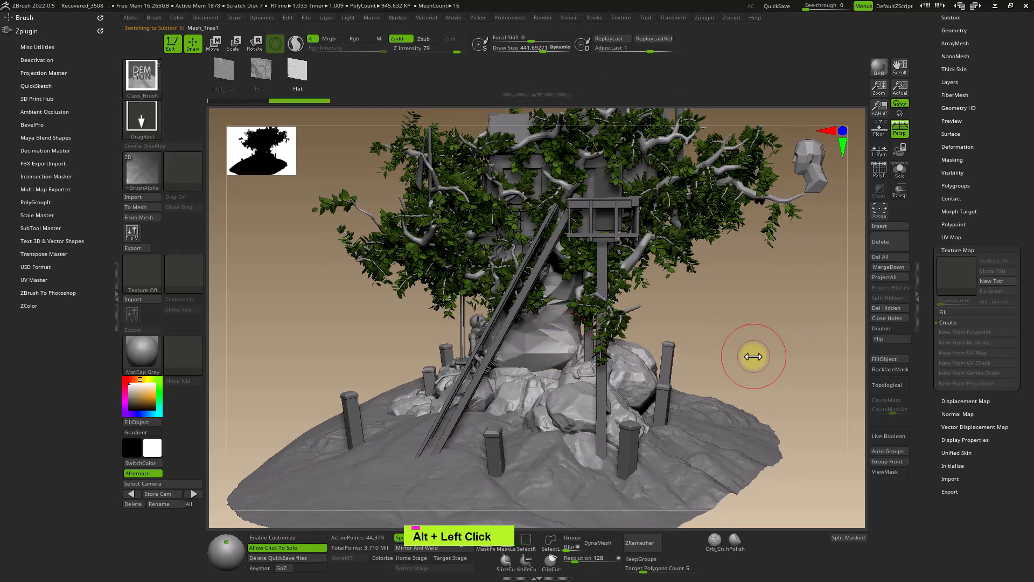
key("d")
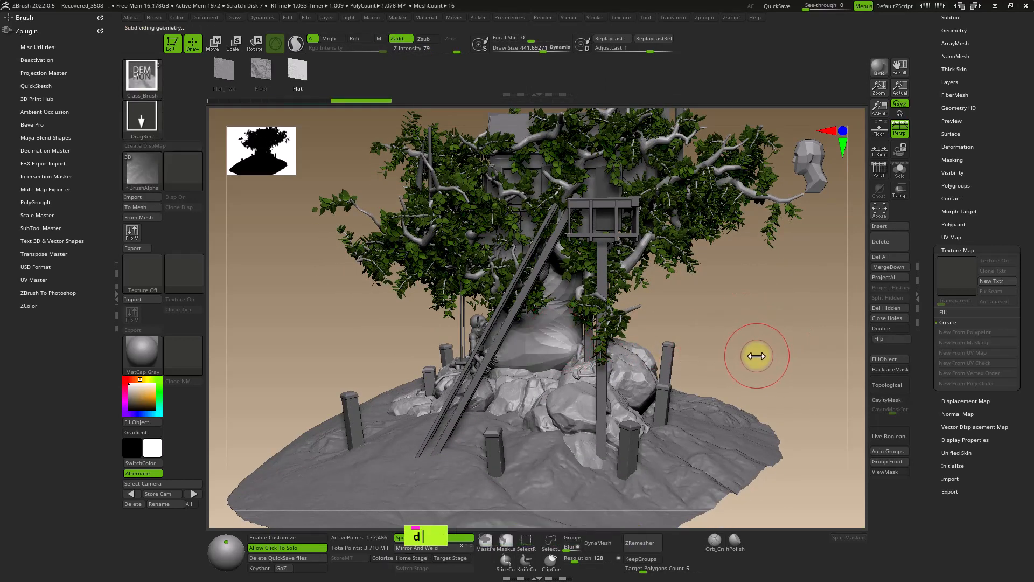
Step: Select the Ground subtool and choose the MaskPen masking brush with a draw size of about 580
right_click_drag(762, 362, 737, 384, "ctrl")
right_click_drag(736, 385, 785, 357, "alt")
mouse_move(784, 358)
right_mouse_down()
mouse_move(793, 381)
mouse_move(763, 401)
mouse_move(765, 364)
right_mouse_up()
left_click(632, 472, "alt")
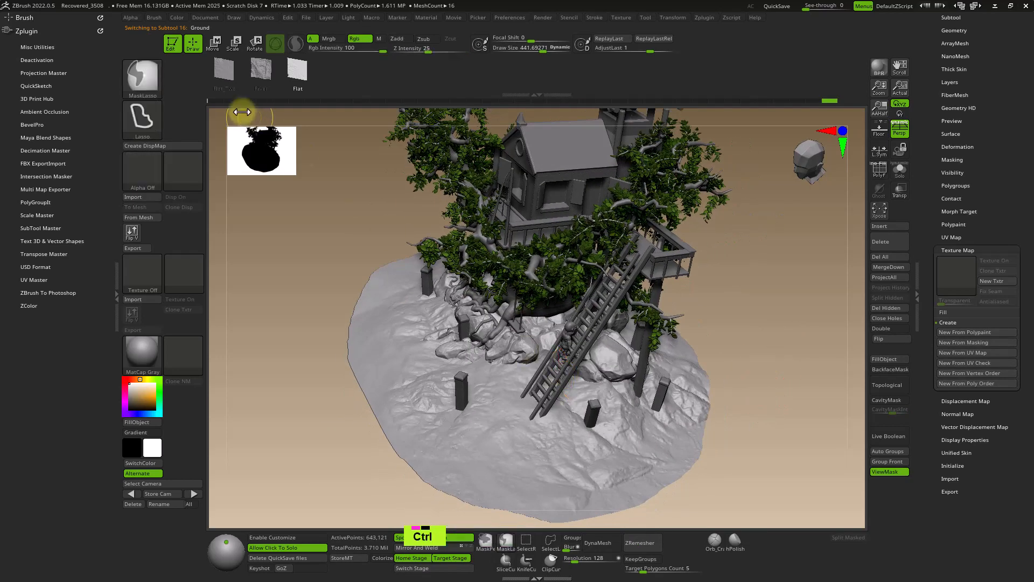
left_click(143, 77, "ctrl")
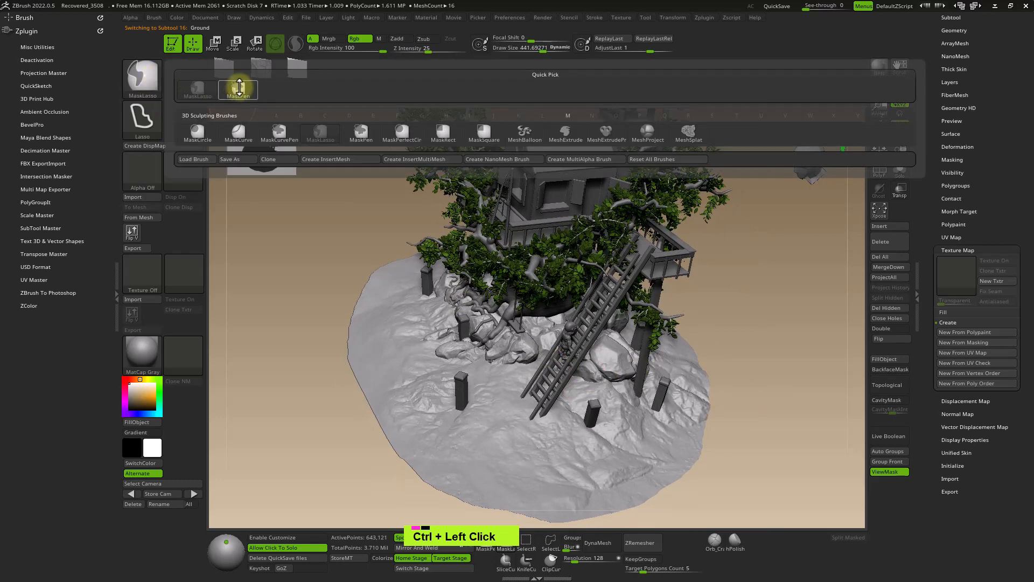
left_click(239, 86, "ctrl")
key("s")
left_click_drag(545, 409, 554, 409)
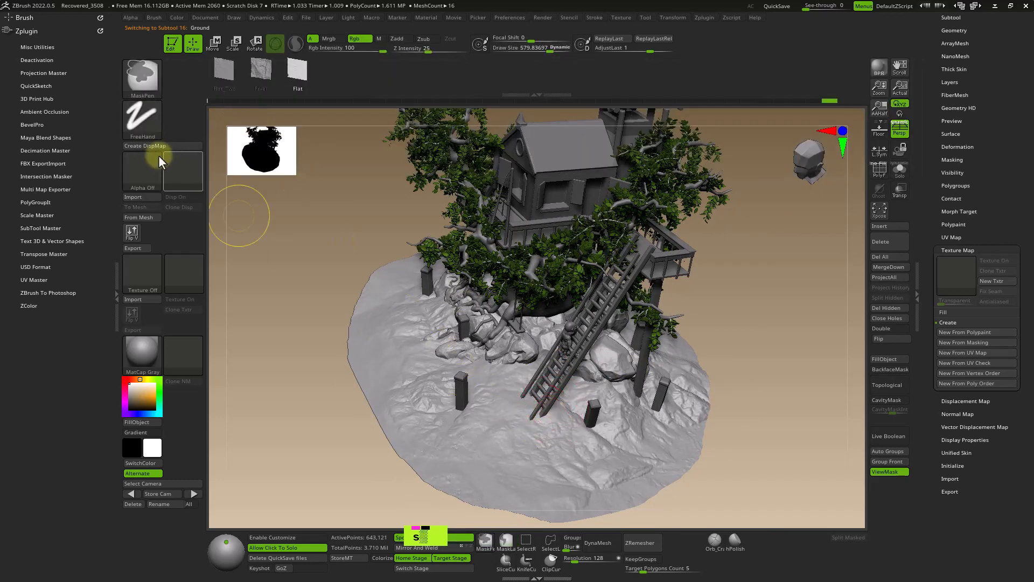
Step: Set the masking brush's stroke to Spray and its alpha to Alpha 08
left_click(143, 118, "ctrl")
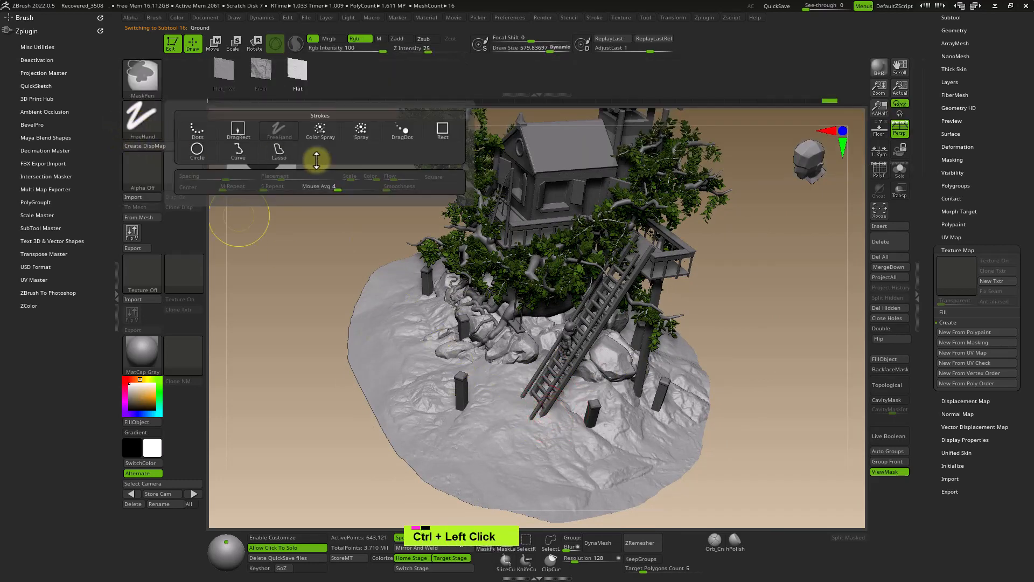
left_click(362, 131, "ctrl")
left_click(160, 185, "ctrl")
left_click(526, 229, "ctrl")
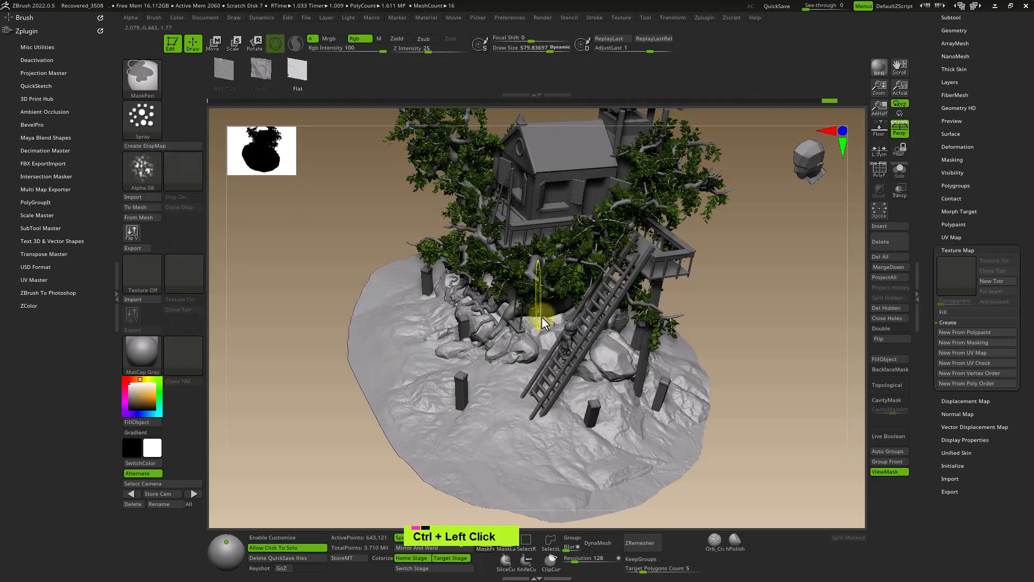
Step: Paint uneven sprayed mask patches on the Ground around the rocks, posts and ladder on all sides of the tree
left_click_drag(499, 376, 568, 377, "ctrl")
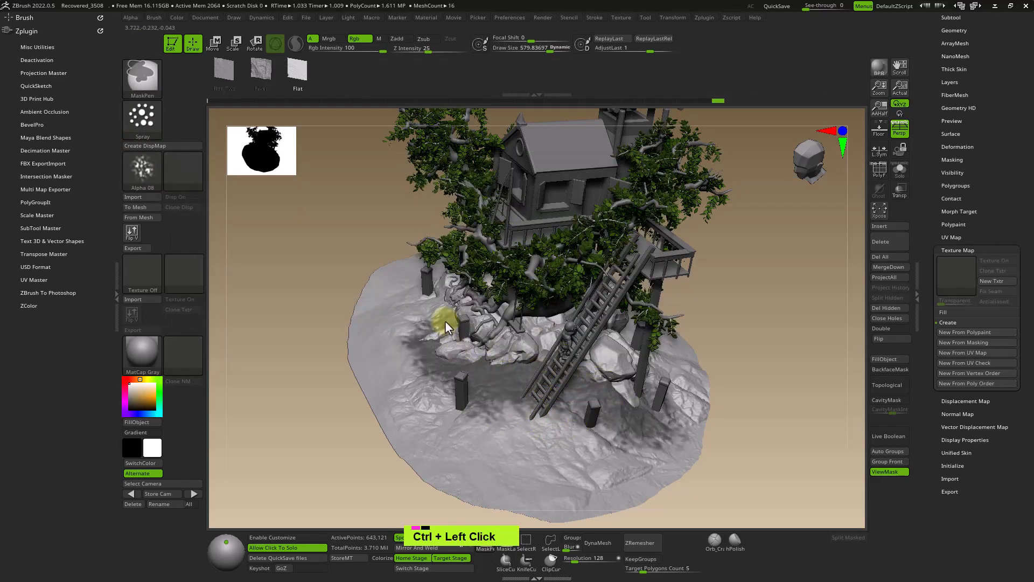
mouse_move(445, 321)
left_mouse_down("ctrl")
mouse_move(436, 397)
mouse_move(555, 416)
left_mouse_up("ctrl")
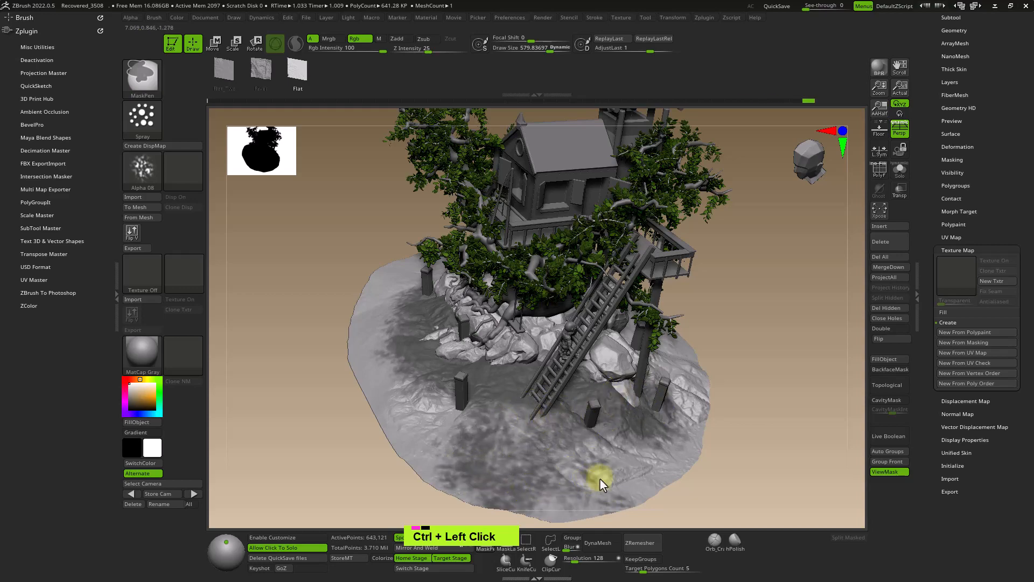
right_click_drag(755, 420, 729, 360)
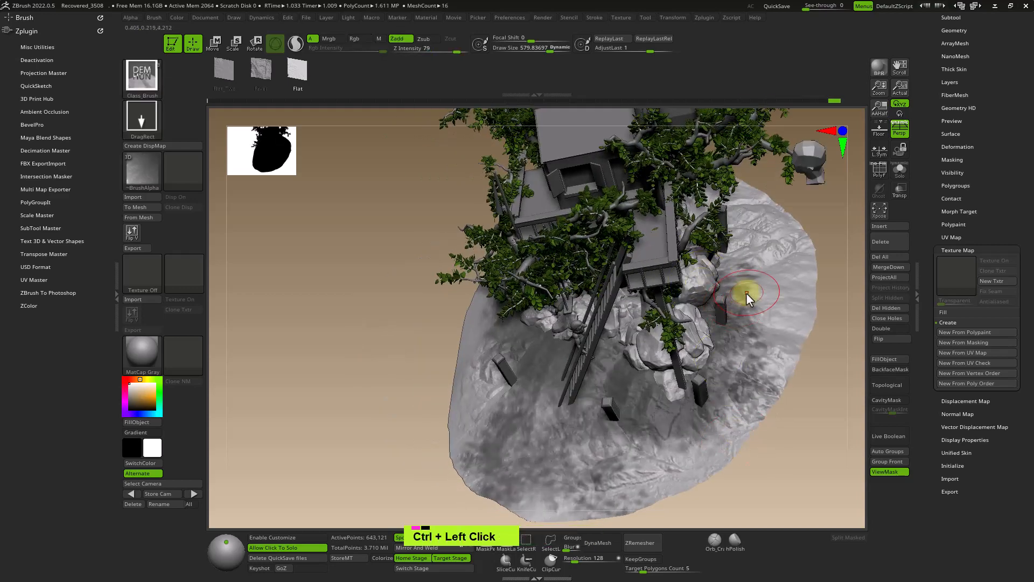
right_click_drag(746, 298, 626, 306)
right_click_drag(681, 433, 668, 313)
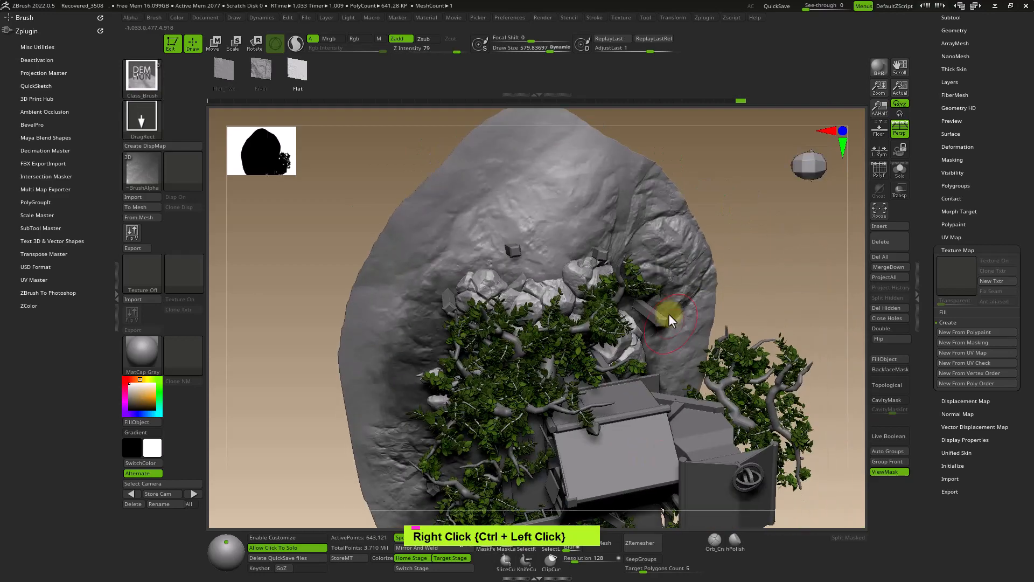
key("ctrl")
mouse_move(572, 228)
right_mouse_down("ctrl")
mouse_move(546, 258)
mouse_move(563, 254)
mouse_move(625, 310)
mouse_move(612, 315)
mouse_move(619, 229)
mouse_move(642, 286)
mouse_move(700, 244)
mouse_move(617, 300)
mouse_move(655, 376)
mouse_move(636, 360)
right_mouse_up("ctrl")
Step: Enlarge the draw size to about 941 and refine the Ground mask with broad patches, thinning it in places
key("s")
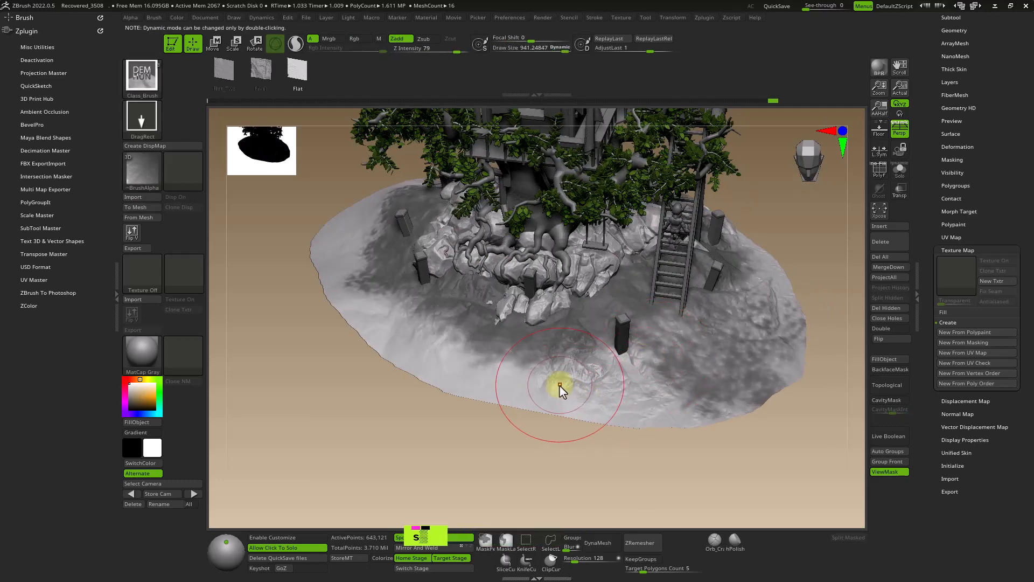
mouse_move(568, 370)
left_mouse_down("ctrl+alt")
mouse_move(448, 393)
mouse_move(562, 342)
mouse_move(408, 286)
left_mouse_up("ctrl+alt")
left_click(571, 329, "ctrl")
mouse_move(660, 343)
left_mouse_down("ctrl+alt")
mouse_move(659, 358)
mouse_move(644, 347)
left_mouse_up("ctrl+alt")
right_click_drag(397, 323, 689, 367, "ctrl")
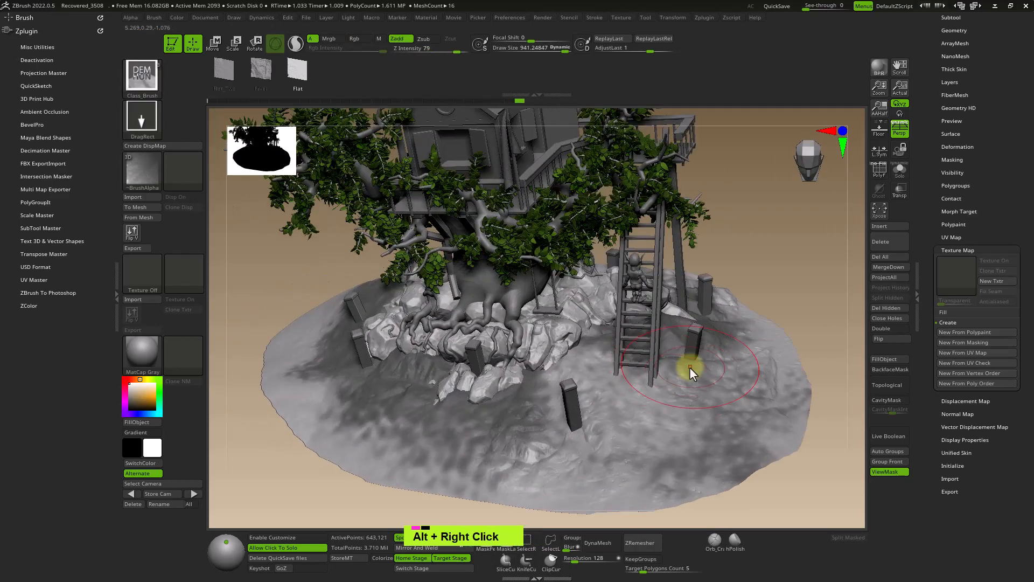
Step: Turn on the FiberMesh preview for the masked Ground and check the fibers from a straight side view
left_click_drag(940, 185, 952, 280)
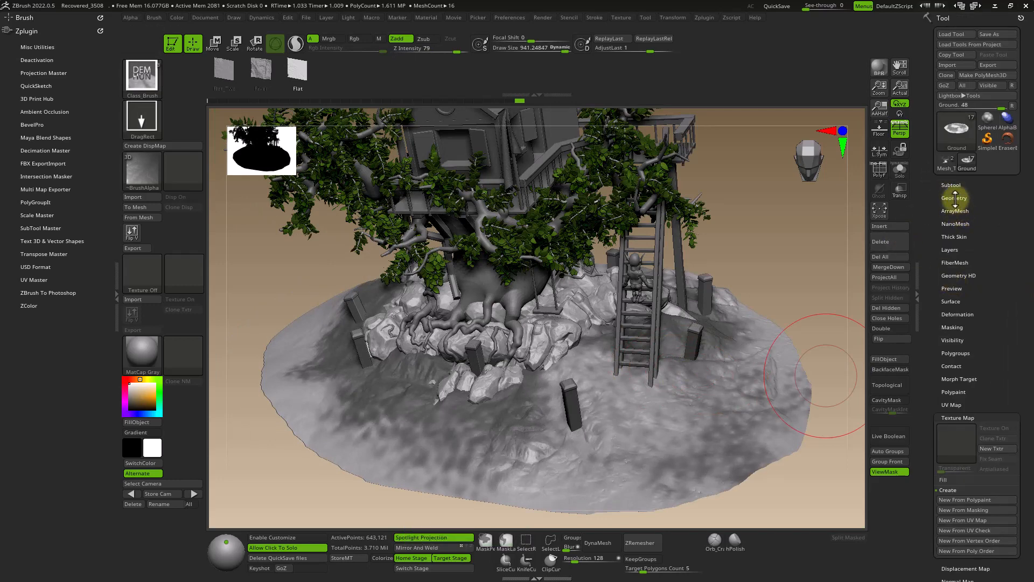
left_click(951, 263)
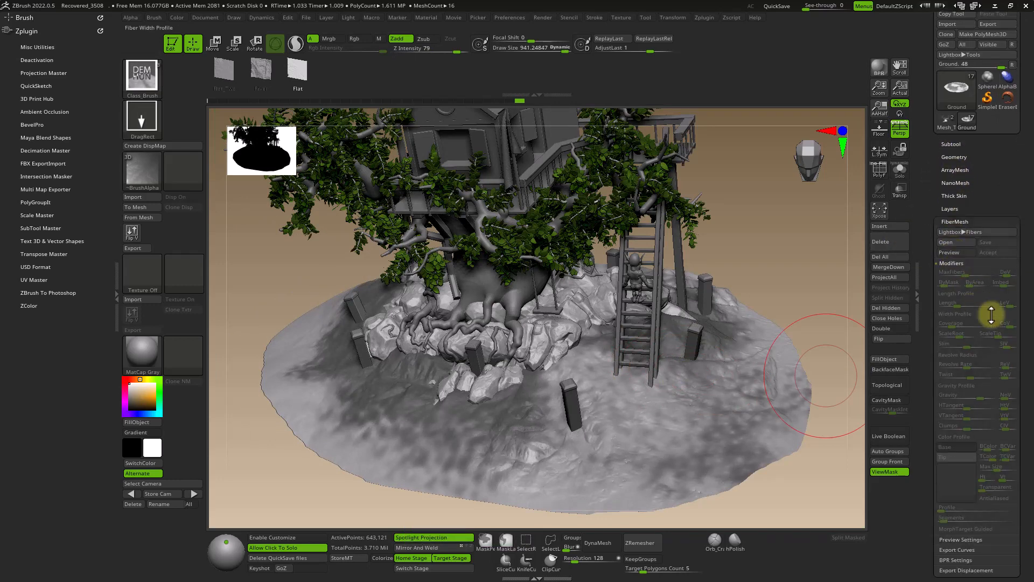
left_click(949, 252)
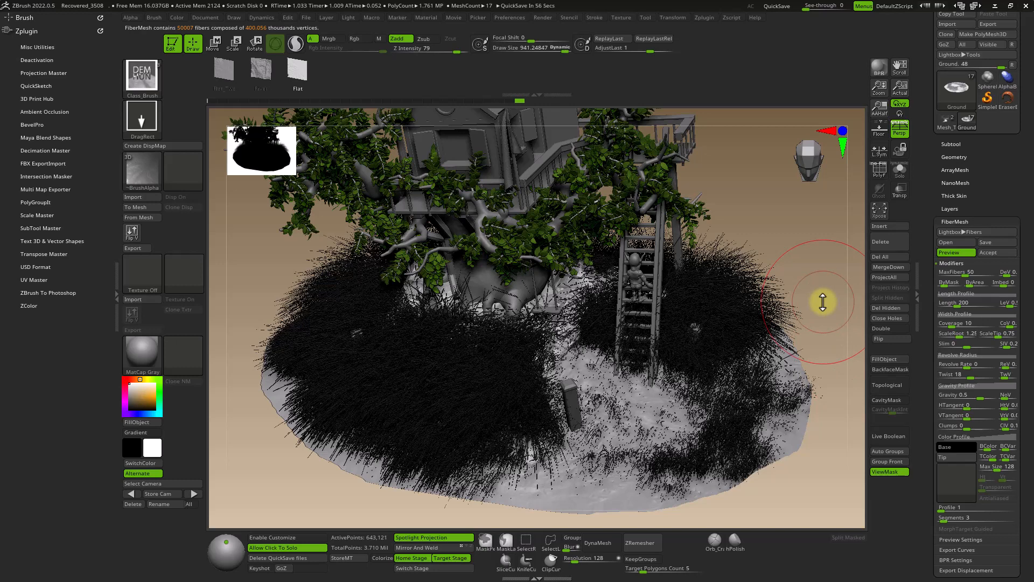
right_click_drag(797, 295, 792, 270, "shift")
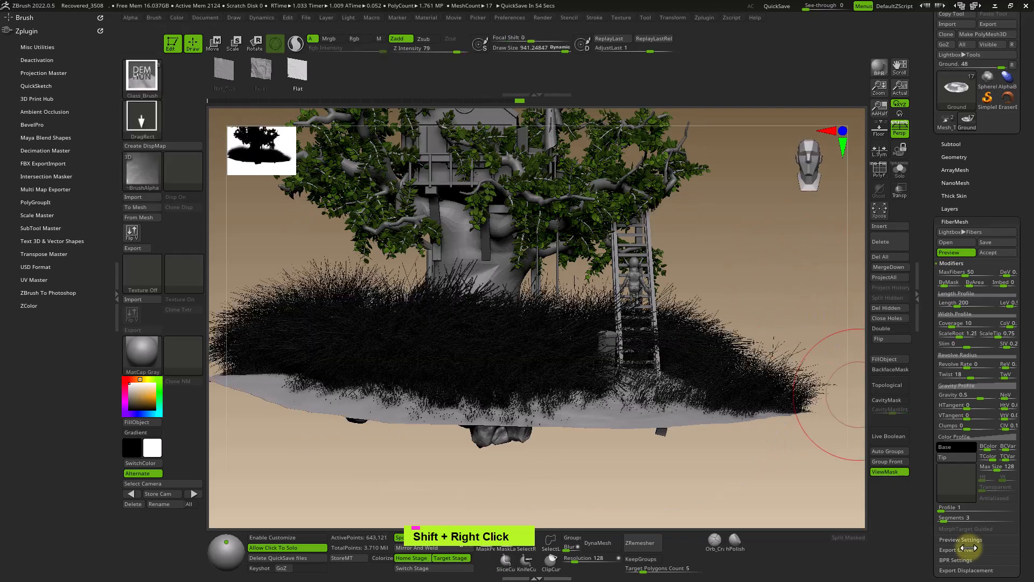
Step: Import GrassBlades_Blackground.jpg from the Maps folder as the Ground fibers' texture, accepting the automatic resize
left_click(946, 481)
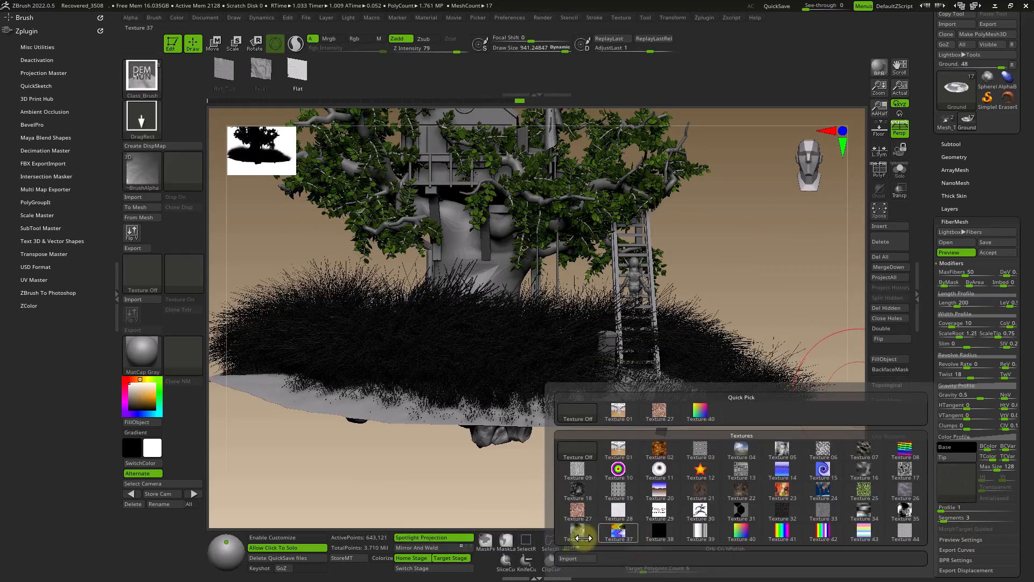
left_click(570, 558)
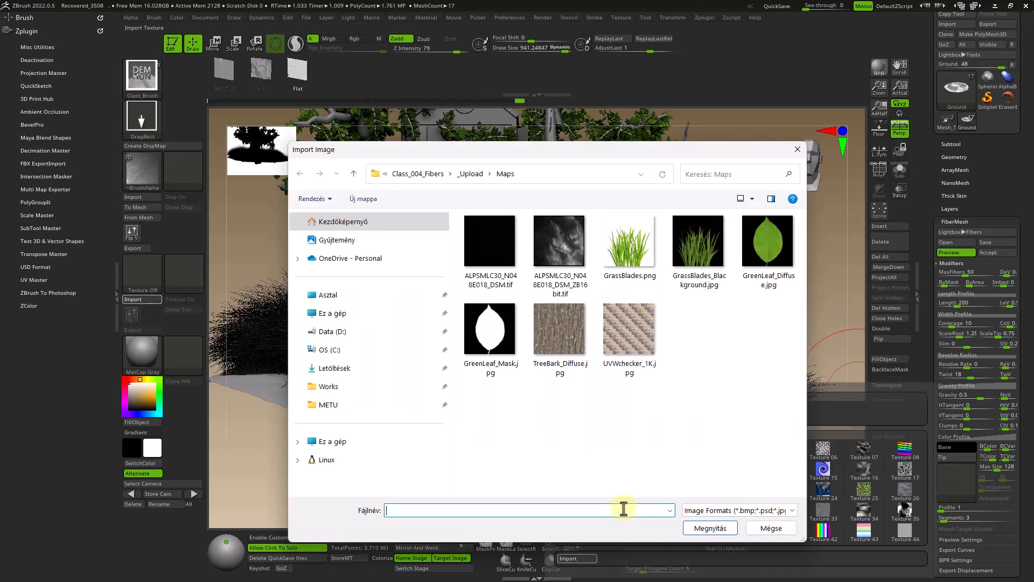
left_click(703, 258)
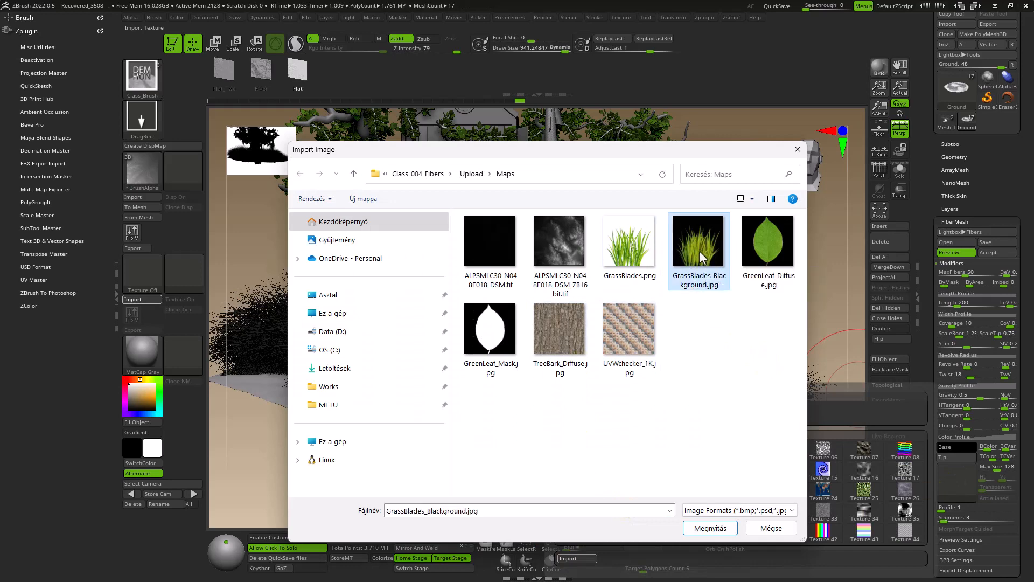
left_click(708, 532)
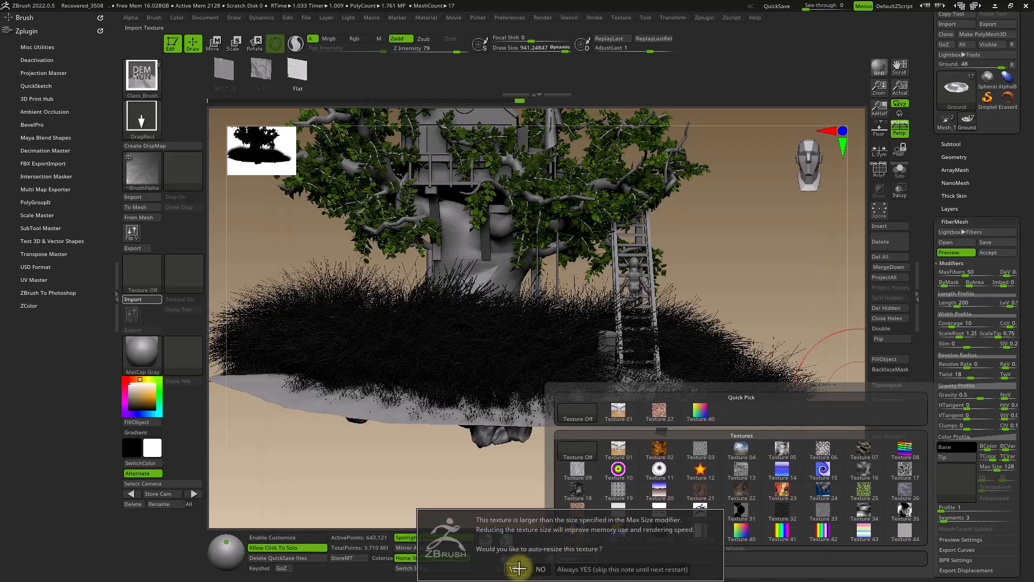
left_click(519, 569)
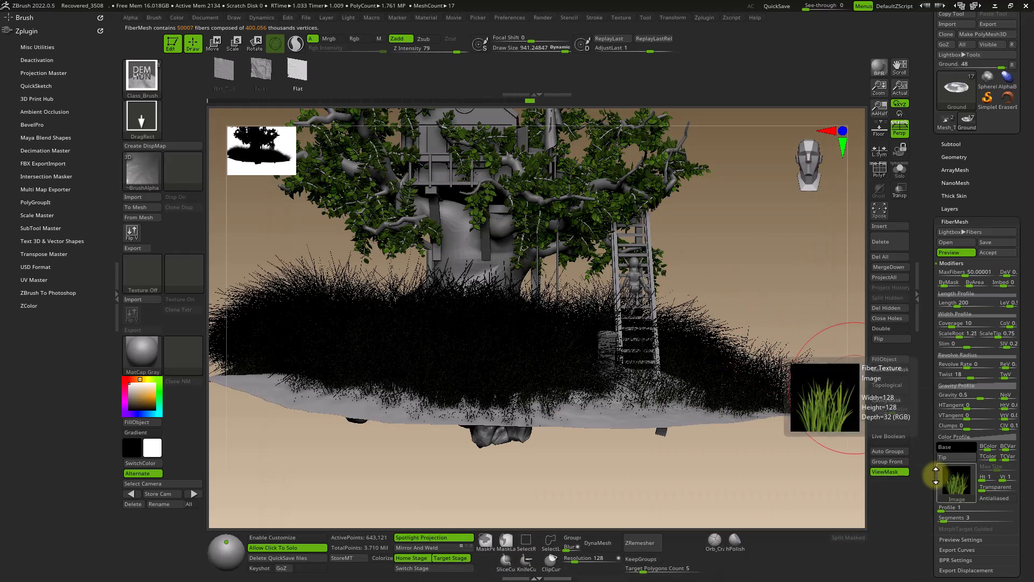
Step: Set the grass fibers' Coverage to 5000 and shorten their Length to about 55.6
left_click(992, 323)
type("5000")
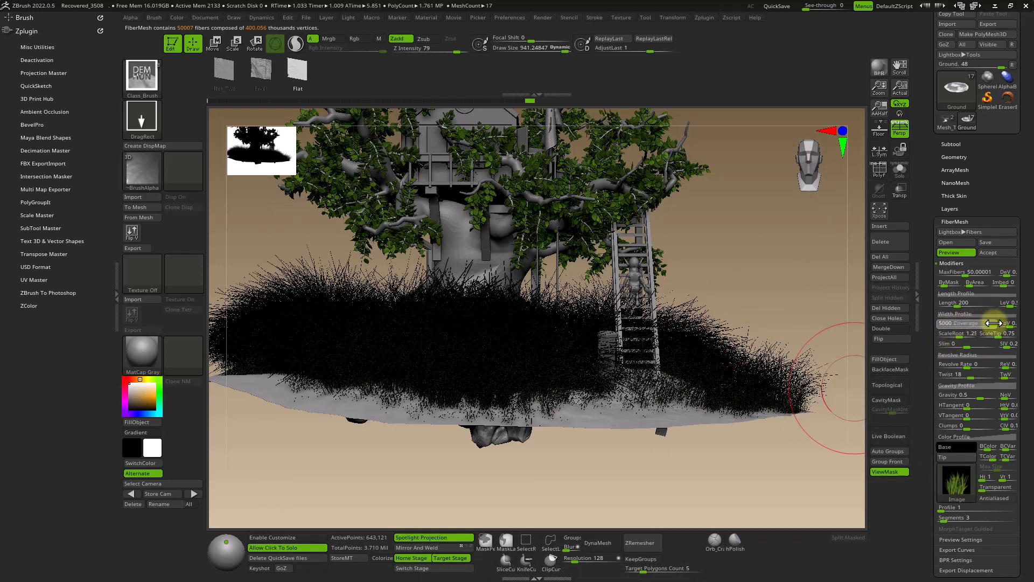
key("Return")
left_click(951, 303)
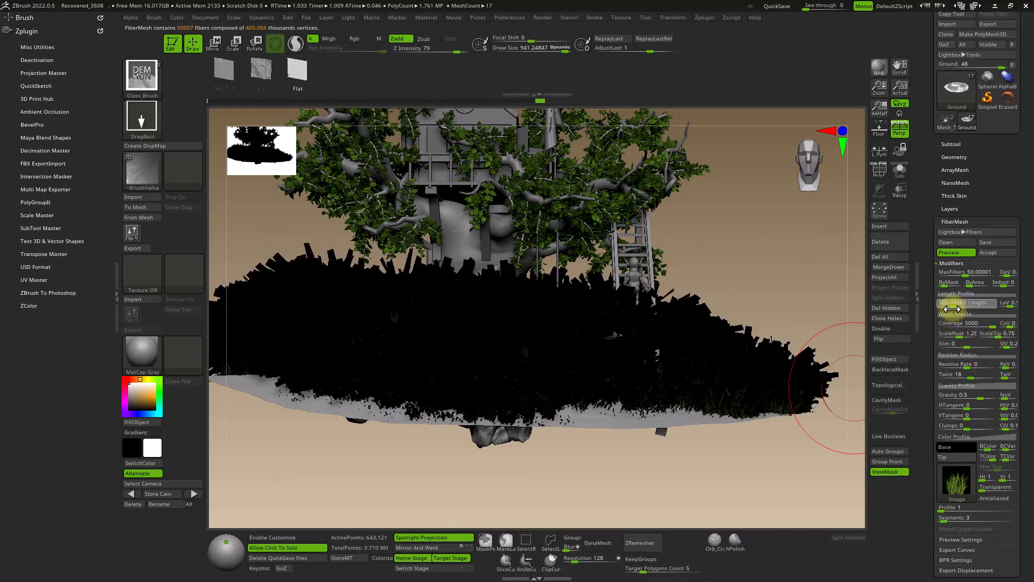
left_click_drag(951, 307, 949, 307)
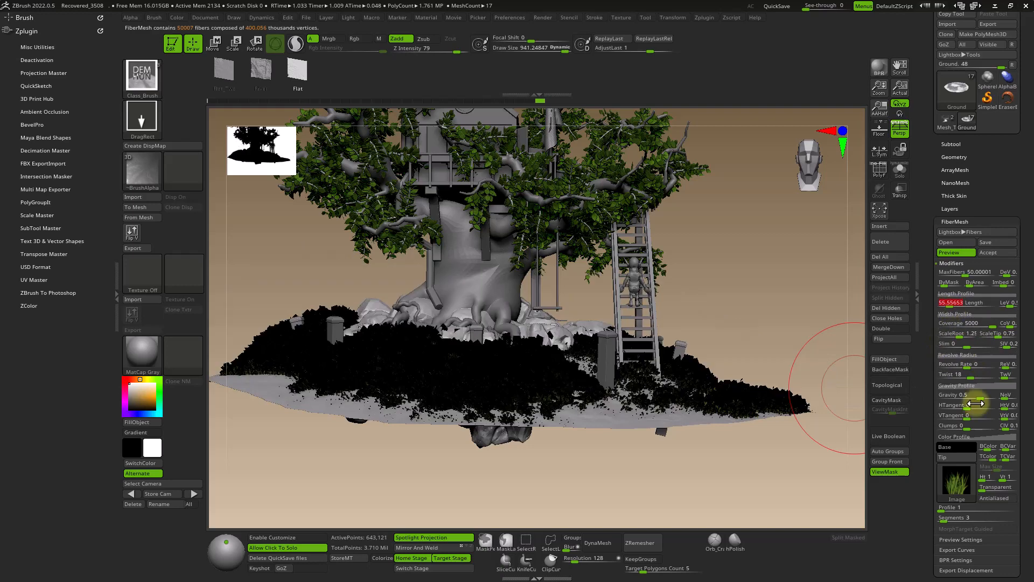
Step: Set the grass fibers' MaxFibers to 20 and ByArea to 1, and check the result over the Ground
left_click(979, 273)
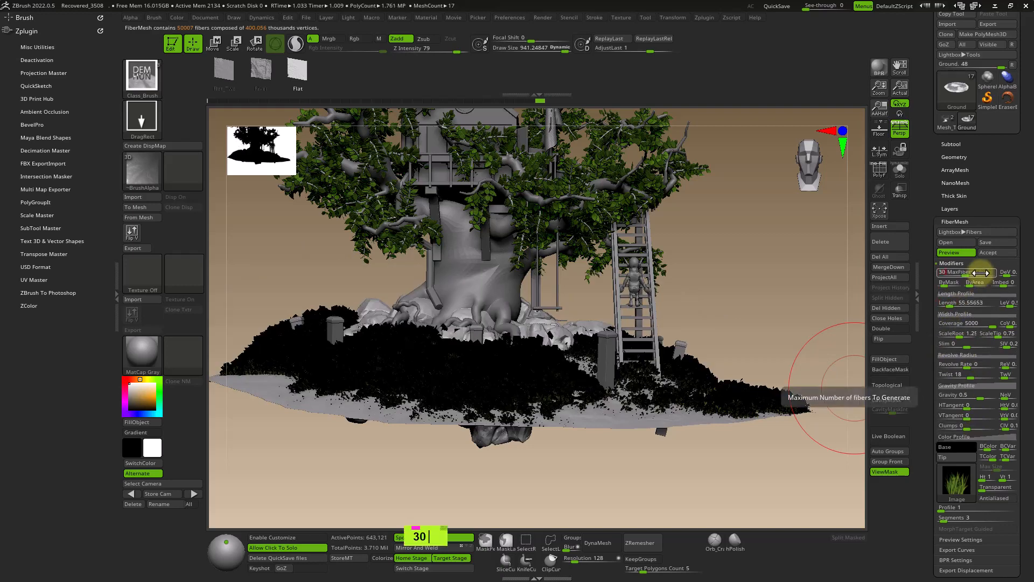
type("30")
key("BackSpace")
key("BackSpace")
type("20")
key("Return")
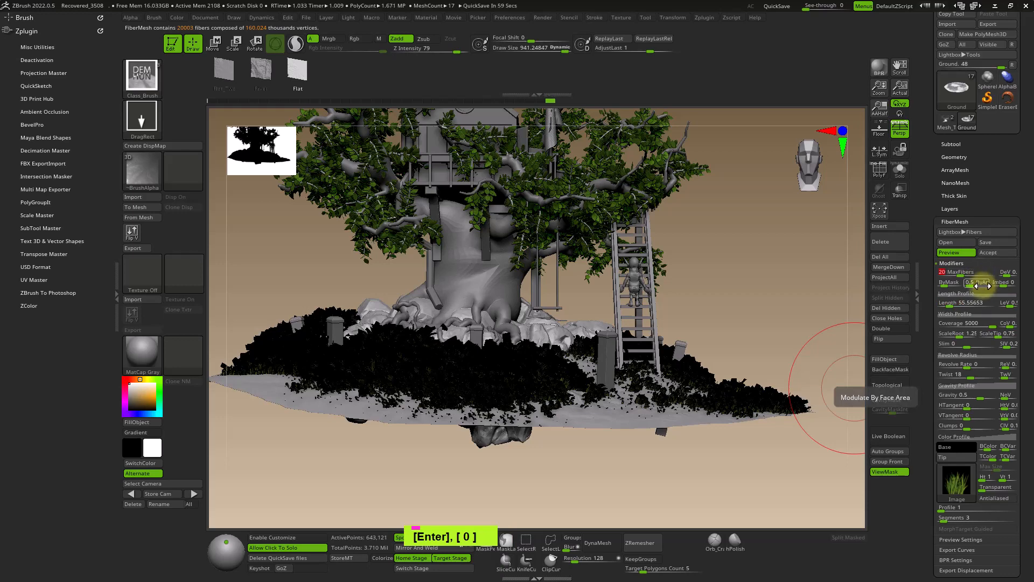
left_click_drag(976, 287, 976, 286)
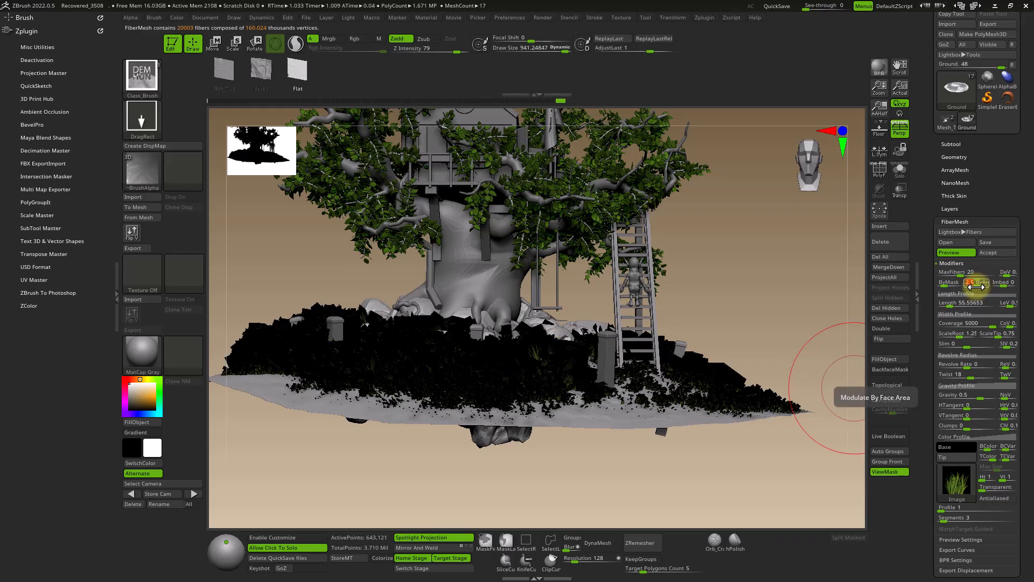
key("Return")
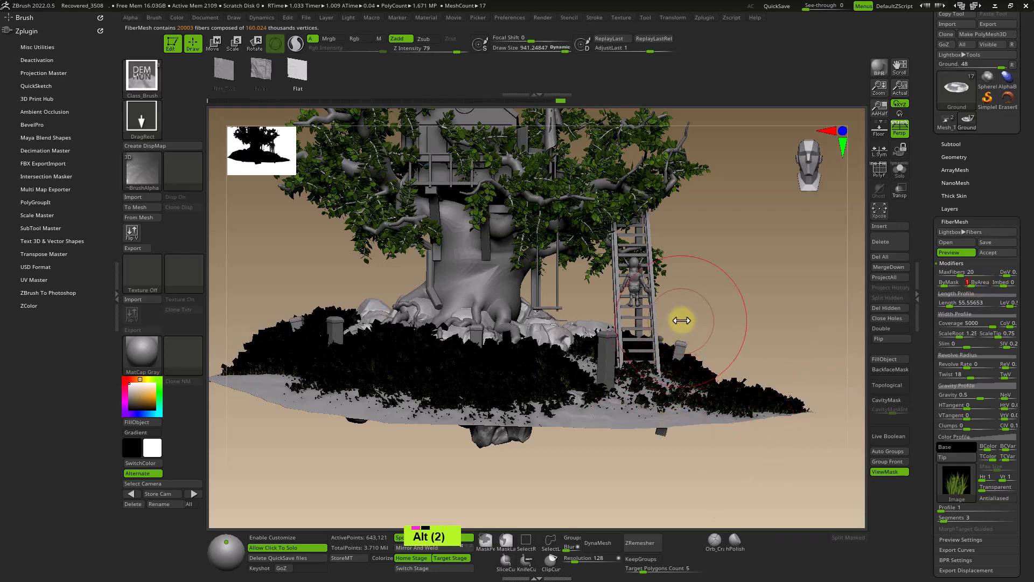
right_click_drag(681, 321, 773, 328, "alt")
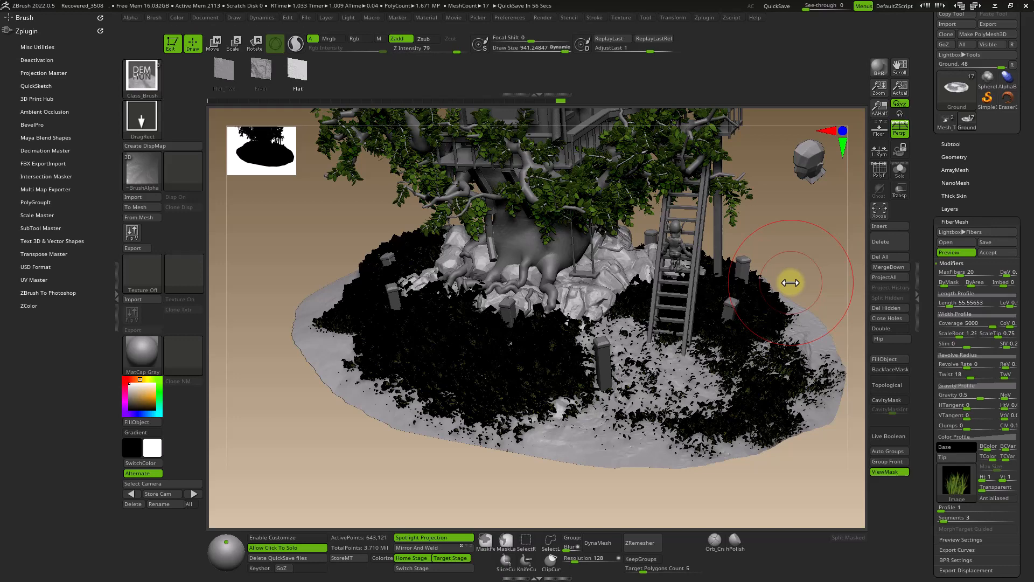
Step: Raise the Transparent setting of the Ground grass fibers to remove the texture's black background, and inspect the blades up close
right_click_drag(791, 282, 794, 247)
right_click(795, 249)
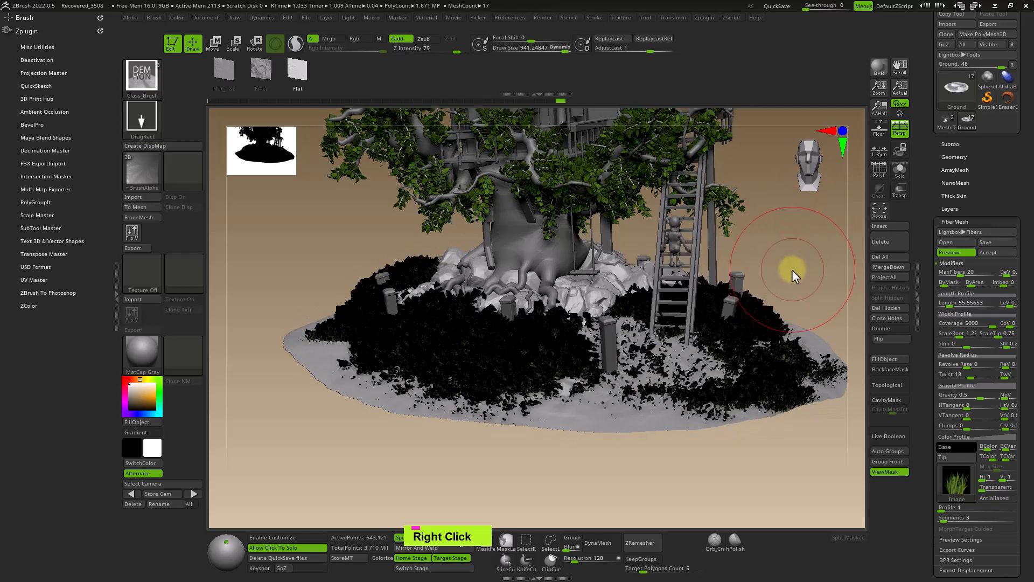
mouse_move(577, 376)
right_mouse_down("ctrl")
mouse_move(596, 455)
mouse_move(603, 426)
right_mouse_up("ctrl")
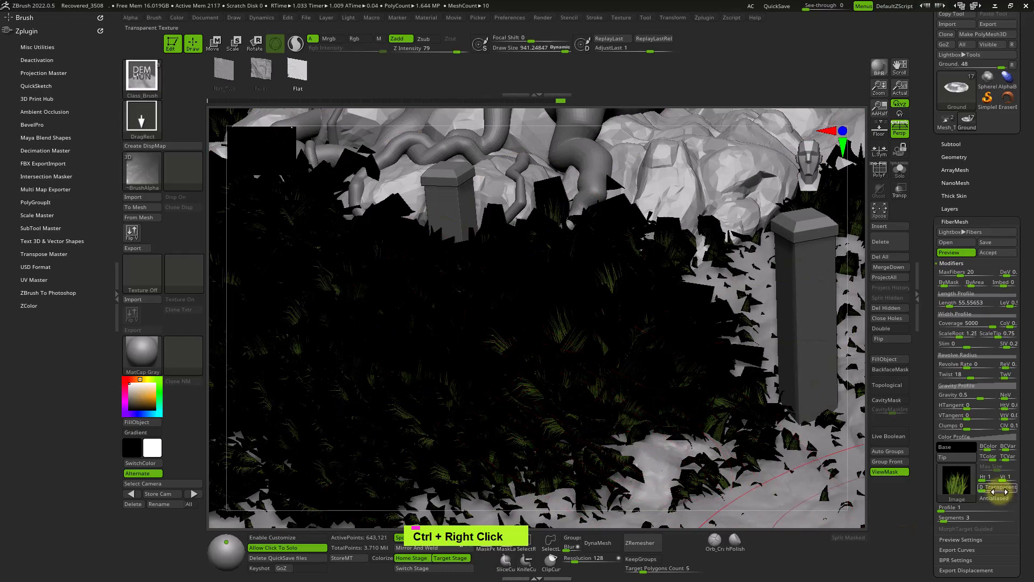
mouse_move(653, 395)
right_mouse_down("ctrl")
mouse_move(620, 356)
mouse_move(618, 324)
right_mouse_up("ctrl")
right_click_drag(762, 347, 735, 337, "alt")
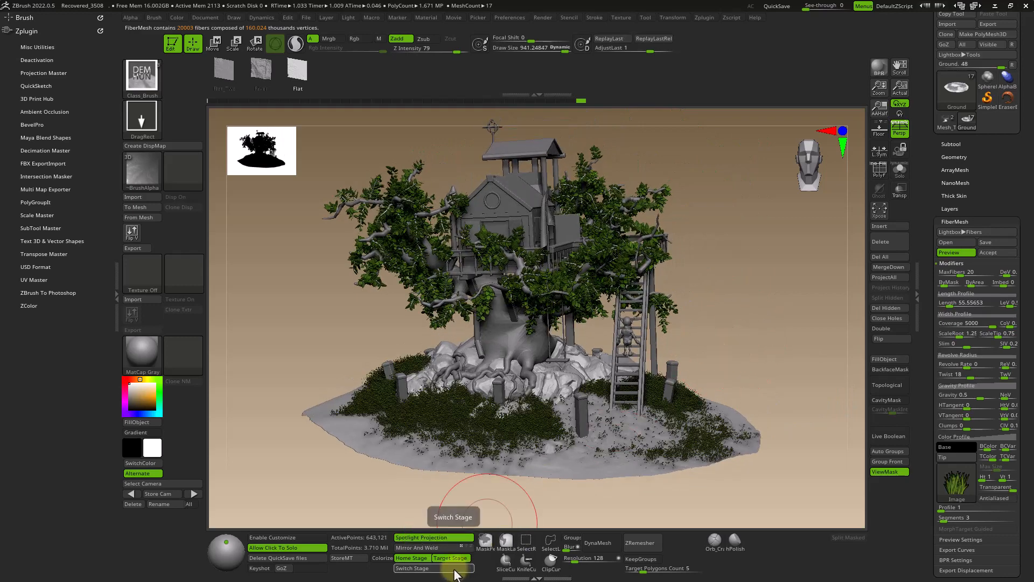
Step: Turn off the mask display, turn the full tree house scene to an angled view, and render it with BPR
left_click(890, 472)
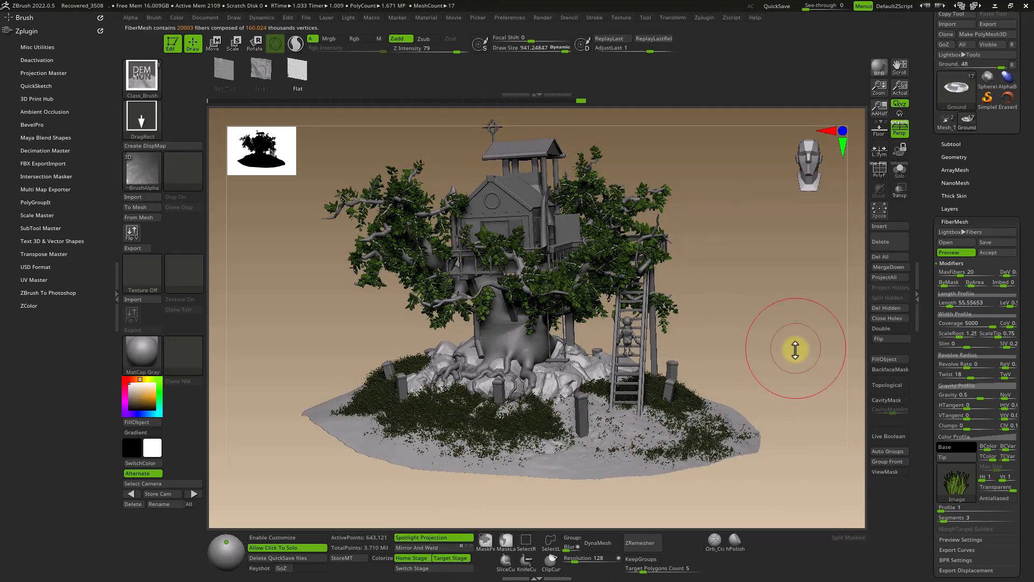
right_click(792, 349)
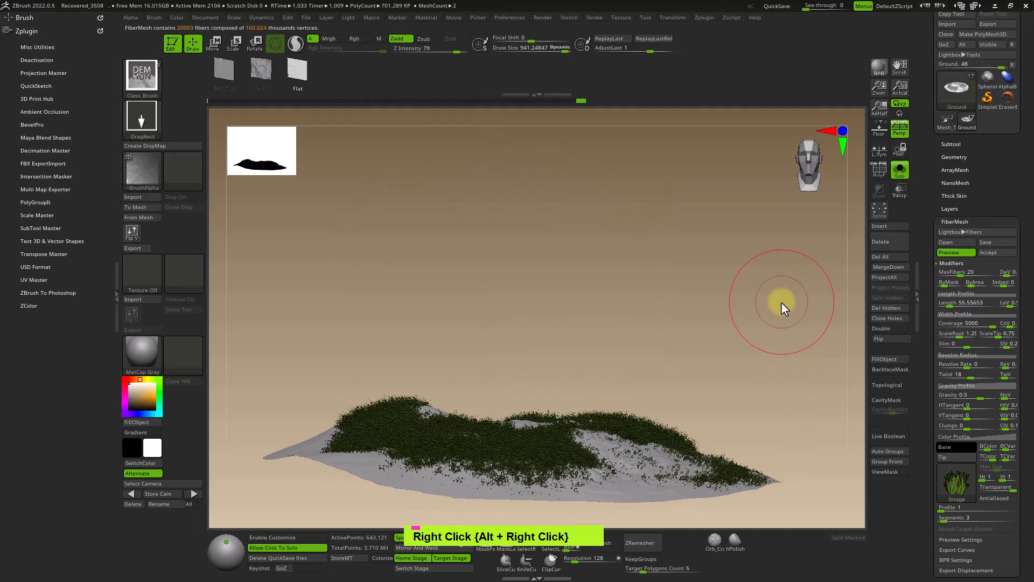
left_click(775, 311)
right_click_drag(775, 318, 796, 322)
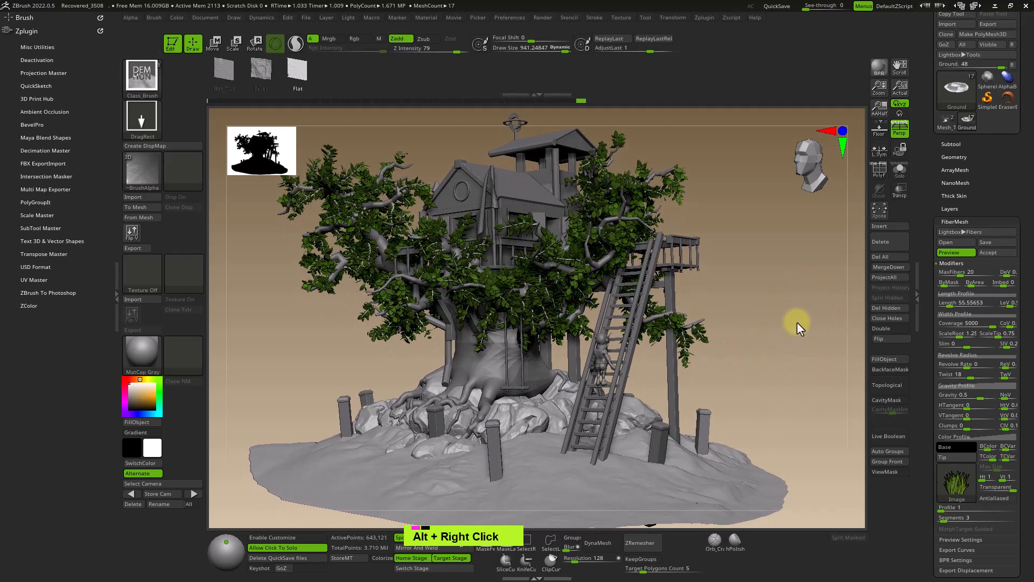
key("shift+r")
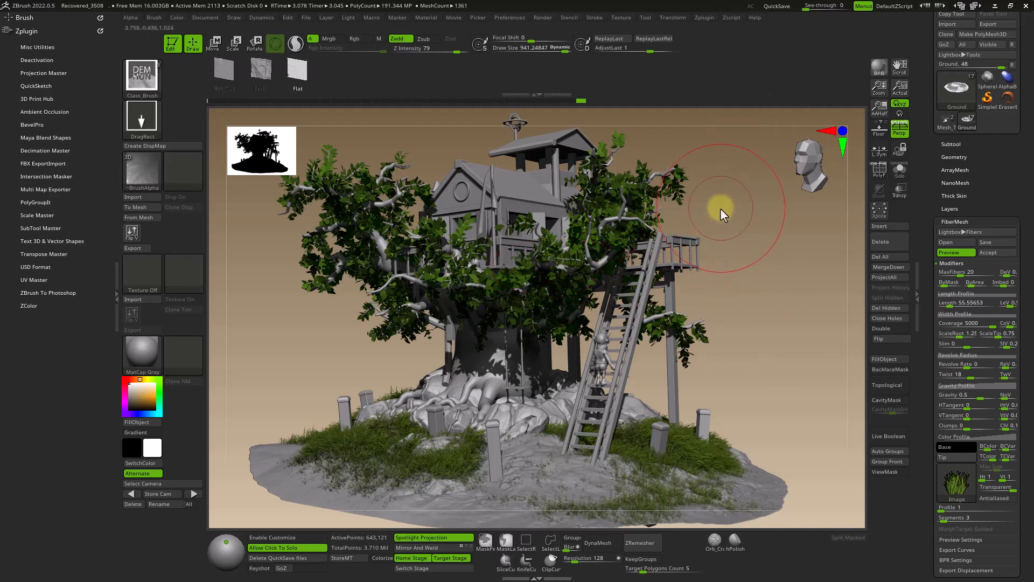
Step: Examine the floating leaves beside the tower roof and select the Branches1 subtool
mouse_move(657, 215)
right_mouse_down("ctrl")
mouse_move(697, 247)
mouse_move(695, 290)
right_mouse_up("ctrl")
right_click_drag(695, 291, 679, 475, "alt")
right_click_drag(680, 167, 665, 420, "alt")
mouse_move(648, 337)
right_mouse_down()
mouse_move(634, 338)
mouse_move(631, 278)
right_mouse_up()
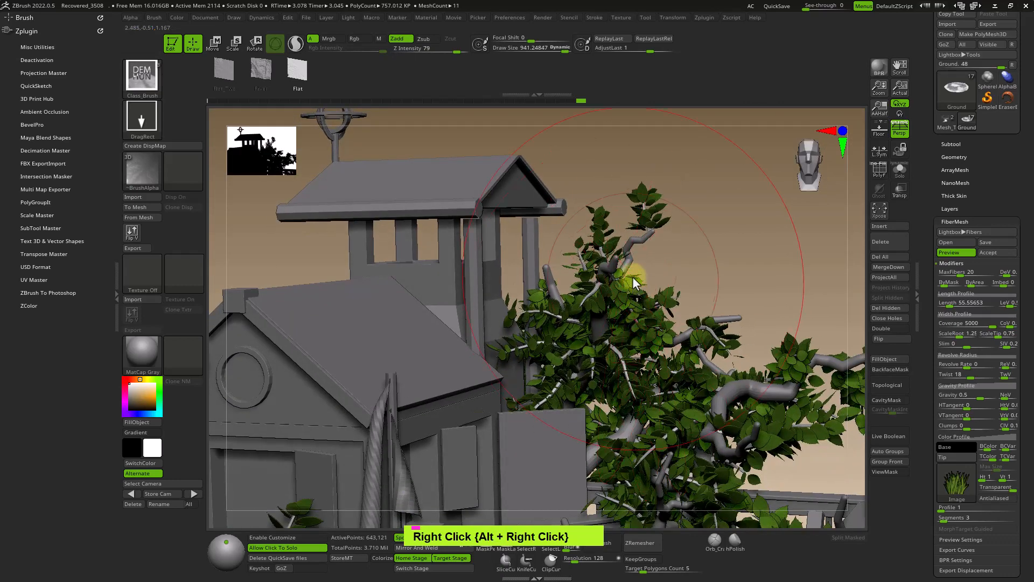
left_click(643, 208, "ctrl+alt")
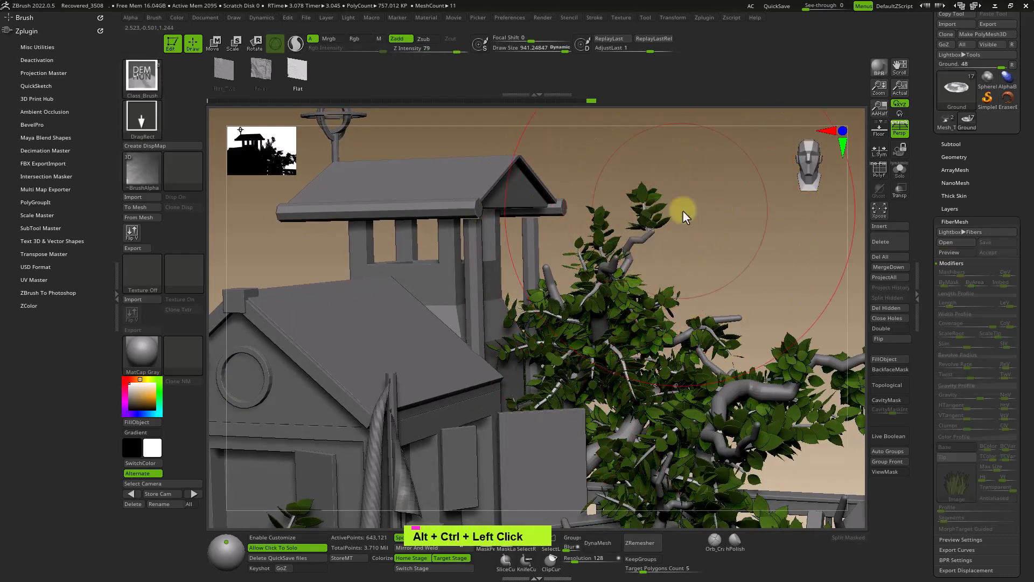
left_click(950, 144)
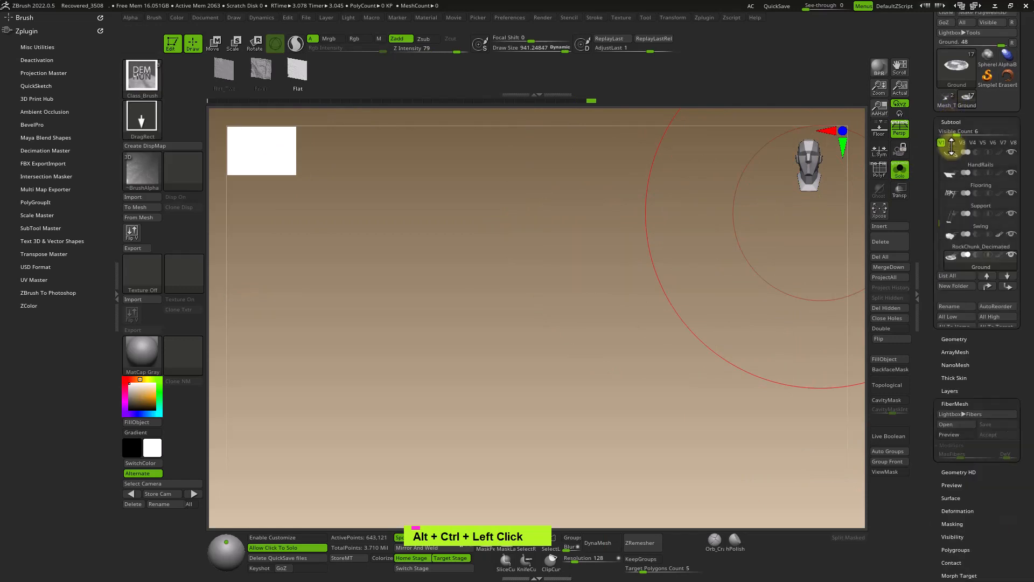
mouse_move(959, 161)
scroll(959, 161, "down", 2)
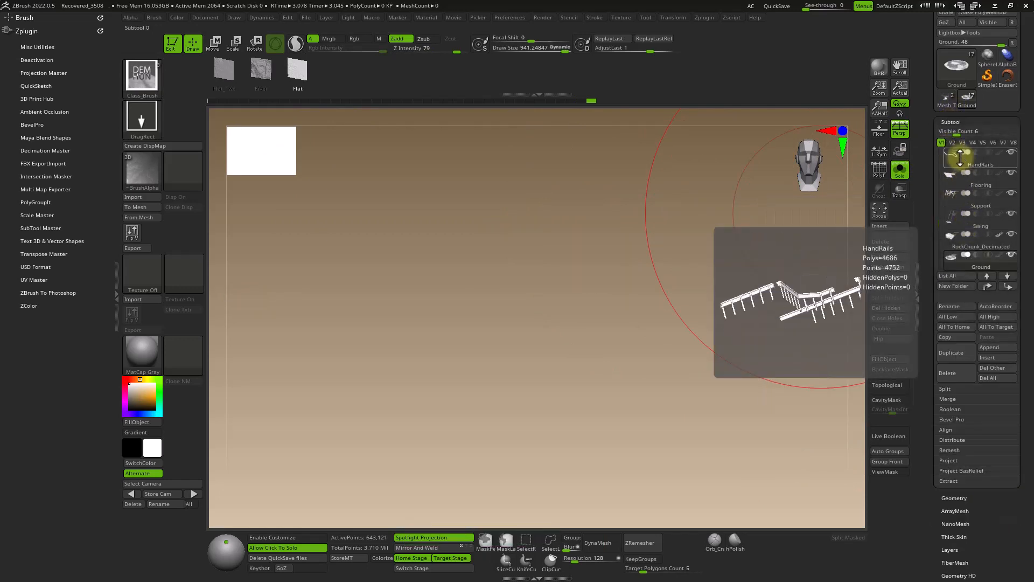
left_click_drag(933, 208, 931, 138)
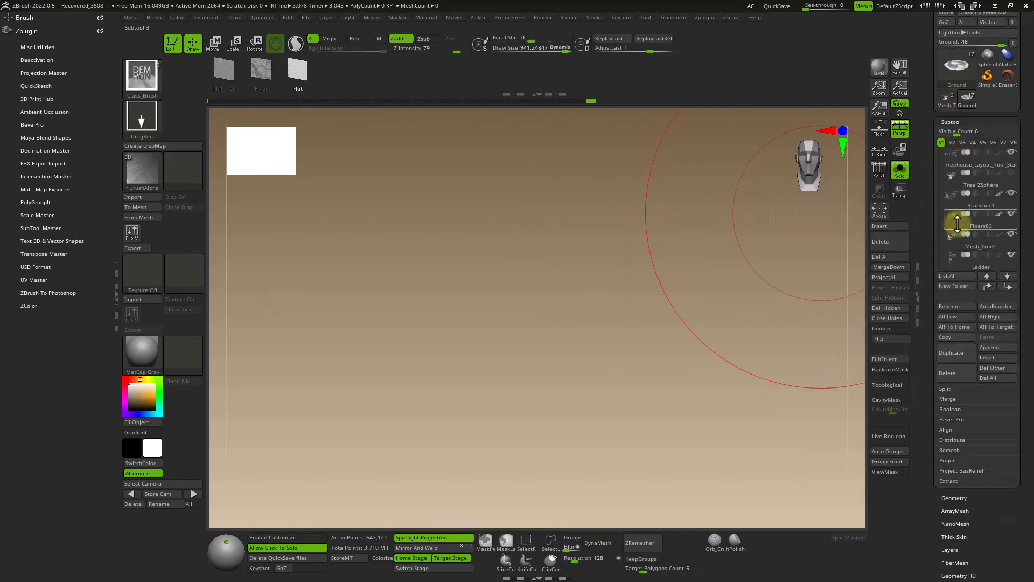
left_click(979, 203)
Step: Show the polygroup wireframe on the soloed Branches1 and reduce the brush Draw Size to about 201
mouse_move(628, 302)
right_mouse_down("ctrl")
mouse_move(616, 340)
mouse_move(653, 260)
right_mouse_up("ctrl")
key("shift+f")
key("s")
mouse_move(653, 325)
right_mouse_down()
mouse_move(653, 361)
mouse_move(680, 351)
mouse_move(622, 302)
mouse_move(684, 243)
mouse_move(690, 282)
mouse_move(678, 308)
mouse_move(668, 222)
right_mouse_up()
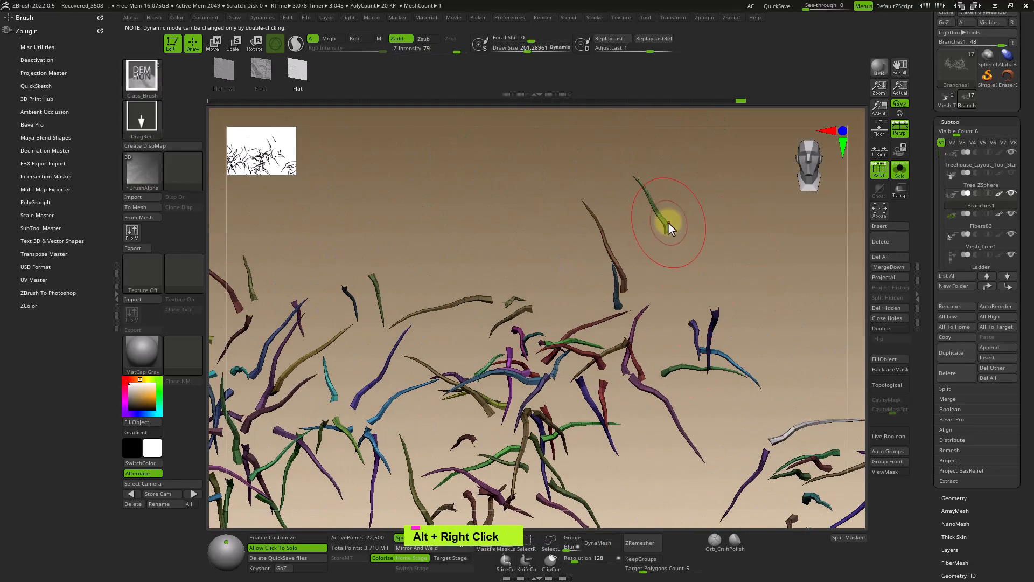
Step: Hide only the topmost stray branch of Branches1 and delete the hidden geometry
left_click(661, 221, "ctrl+shift")
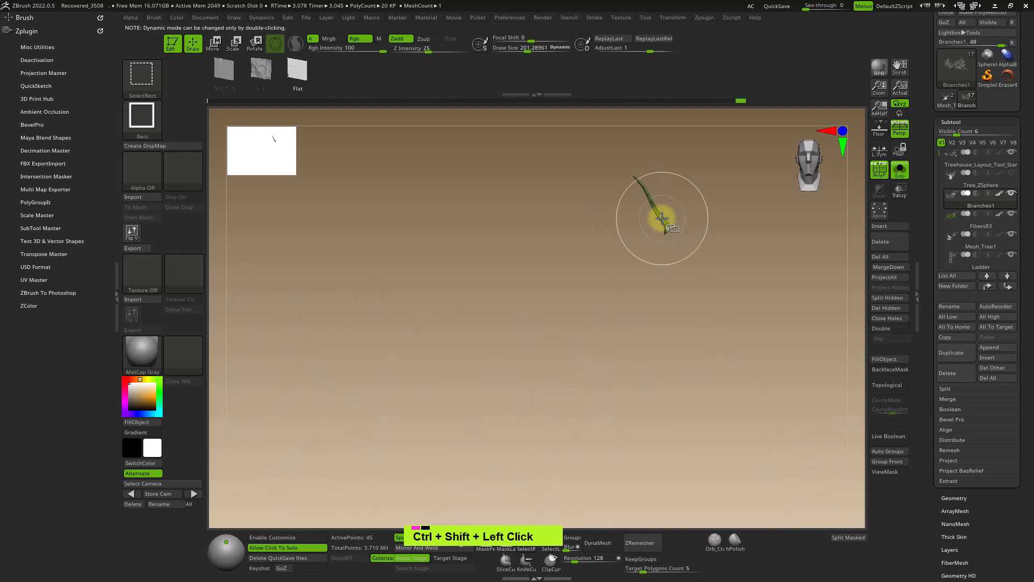
left_click(790, 308, "ctrl+shift")
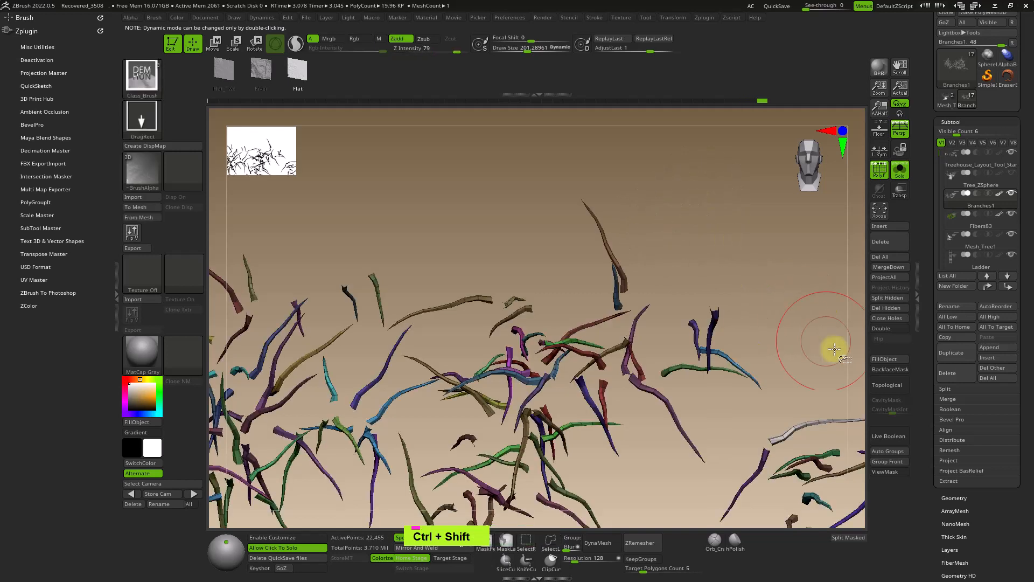
left_click(951, 120)
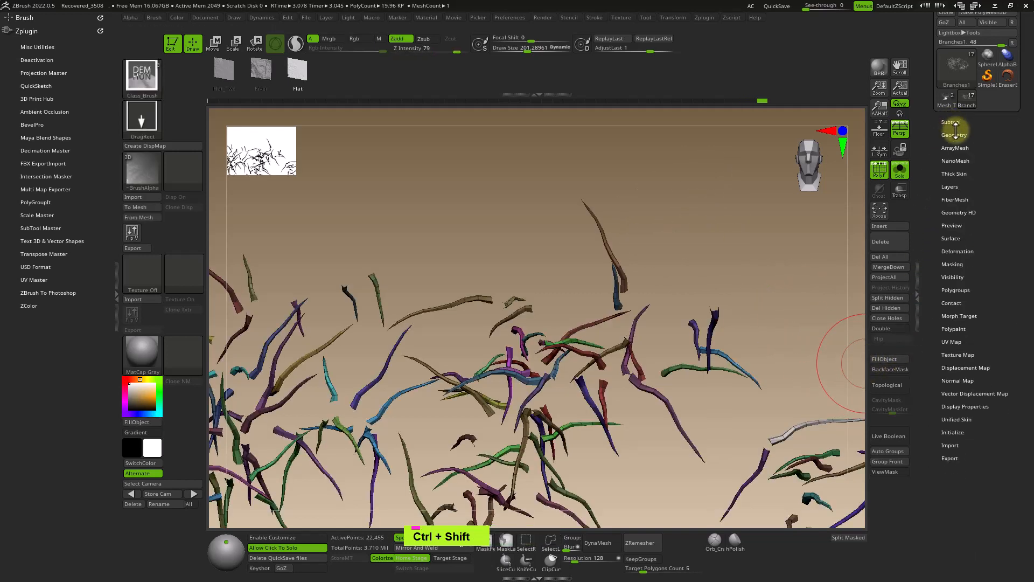
left_click(955, 135)
left_click(968, 309)
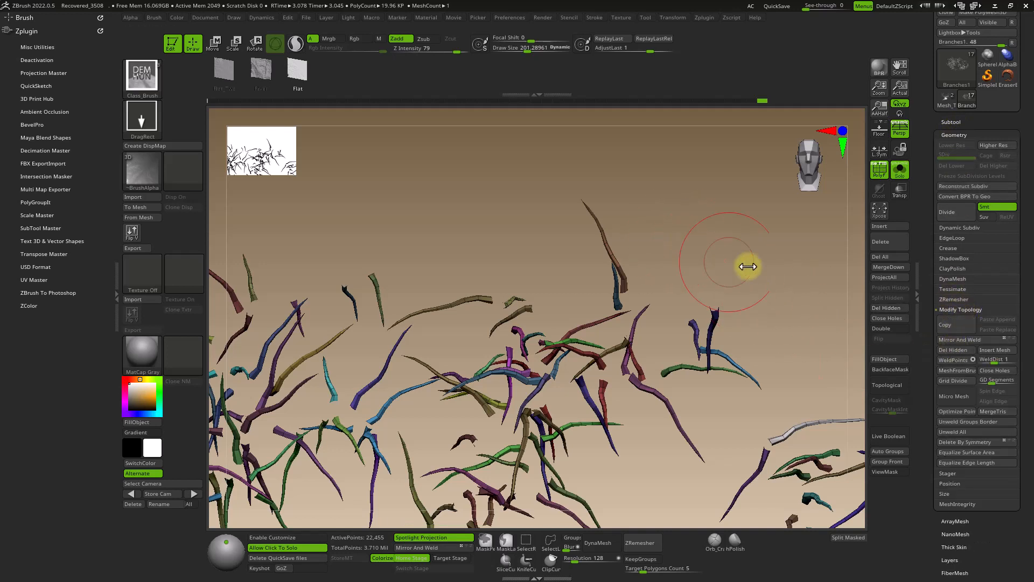
Step: Bring the full scene back and isolate the Branches1 twig beside the floating leaves
left_click(796, 259)
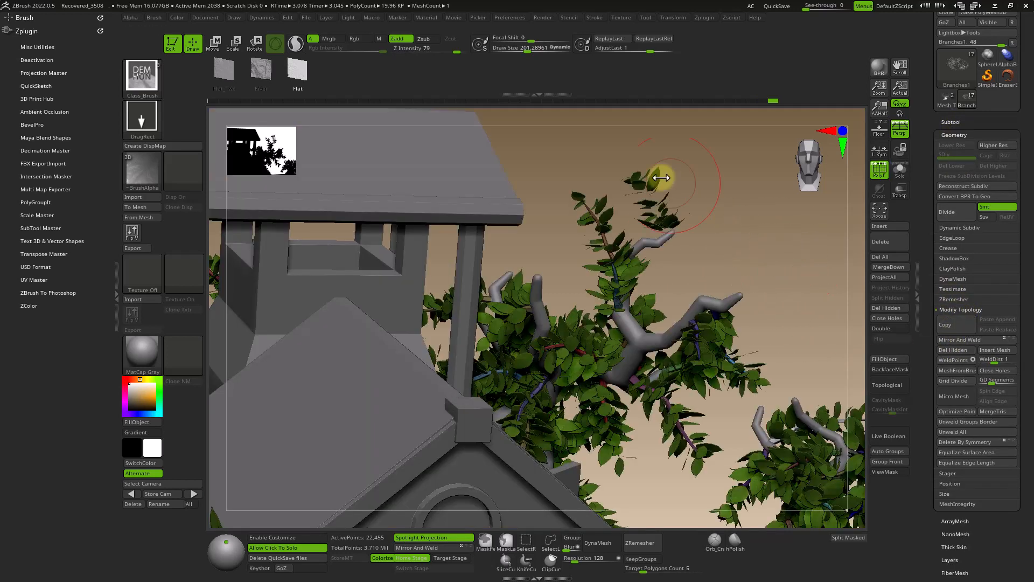
mouse_move(664, 212)
right_mouse_down("ctrl")
mouse_move(673, 216)
mouse_move(656, 271)
right_mouse_up("ctrl")
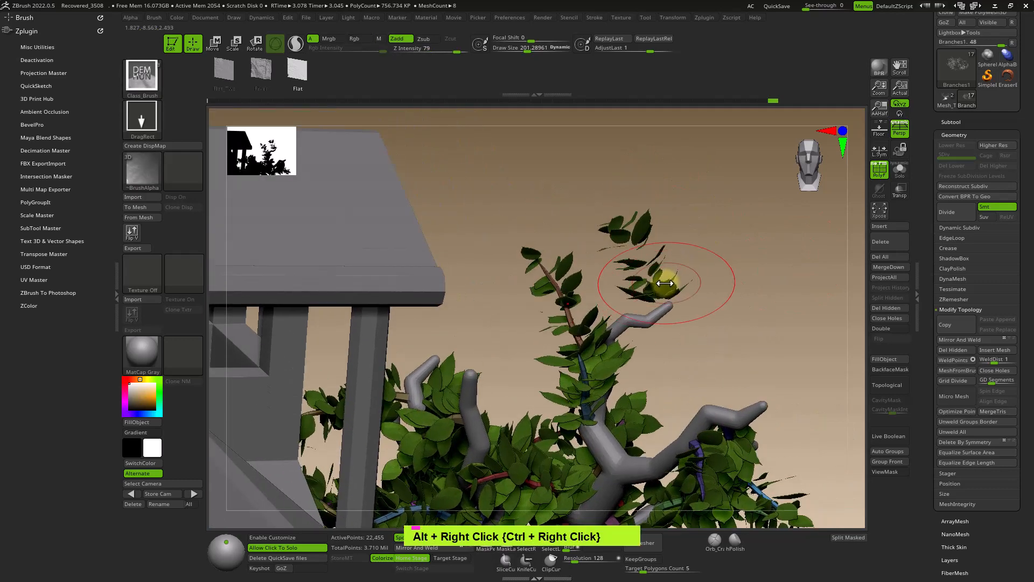
left_click(658, 277, "ctrl+shift")
key("shift+f")
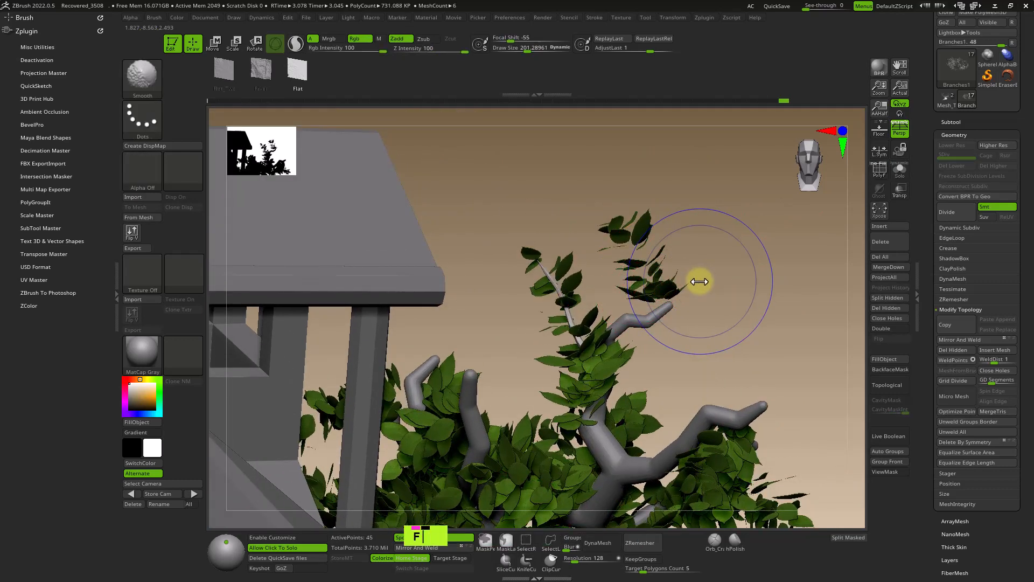
key("shift+f")
Step: Switch to the Fibers83 leaf subtool and hide Branches1
left_click(628, 227, "alt")
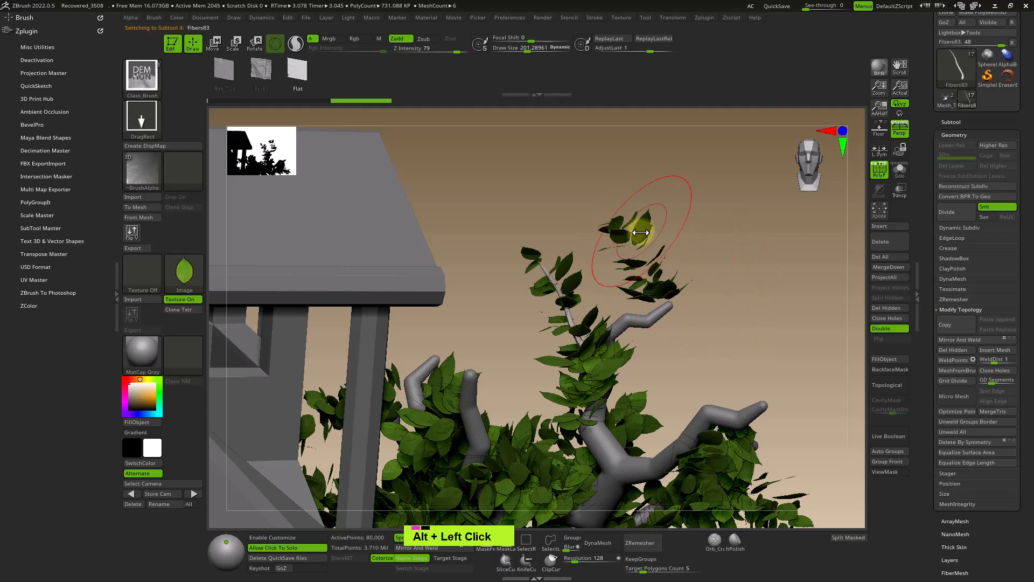
left_click(437, 396, "alt")
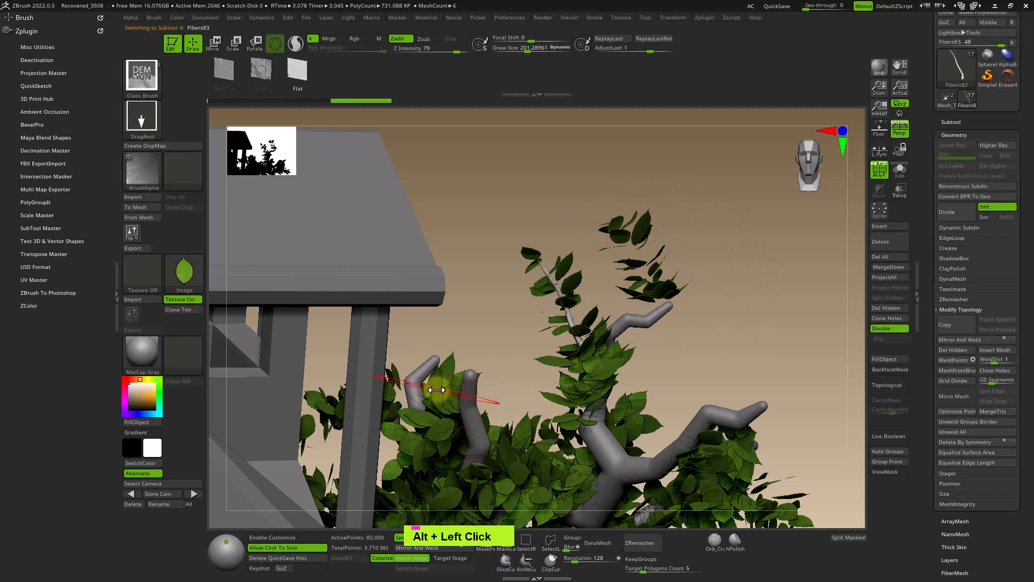
left_click(953, 122)
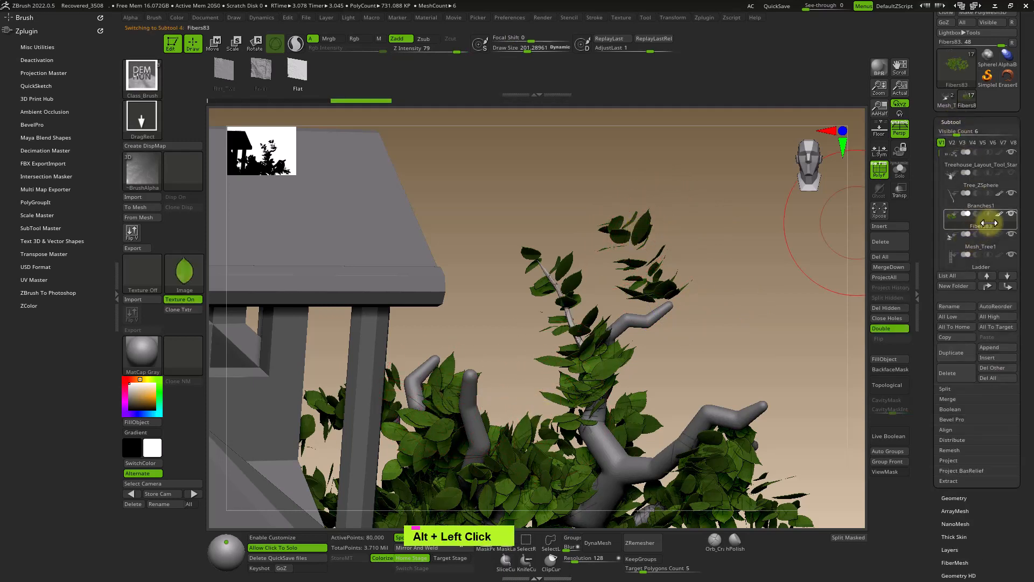
mouse_move(989, 223)
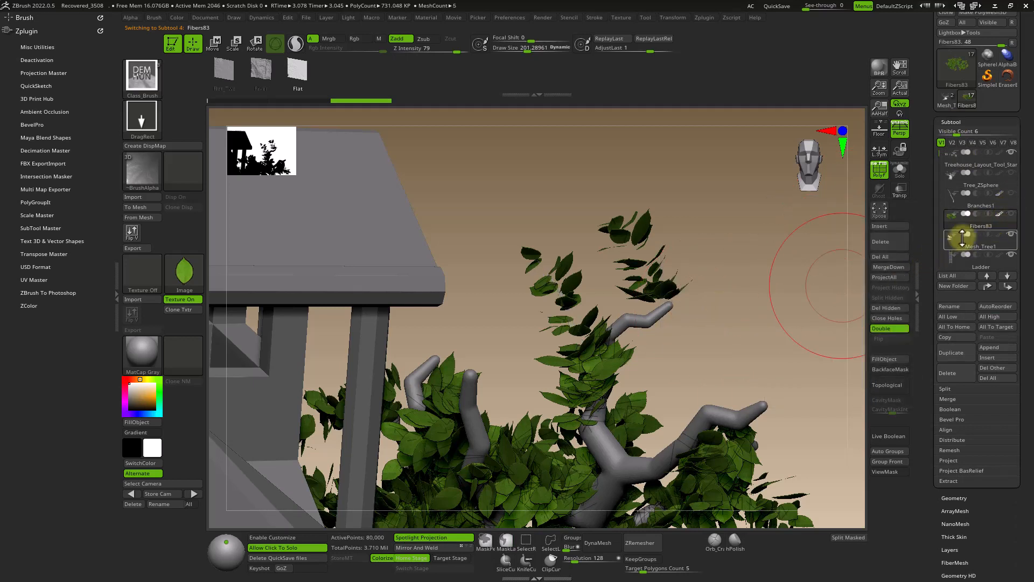
Step: Hide the floating leaf cluster above the bare branch tip in Fibers83, verify the selection by inverting visibility, and delete the hidden leaves
left_click_drag(710, 195, 644, 338, "ctrl+shift")
left_click(846, 362, "ctrl+shift")
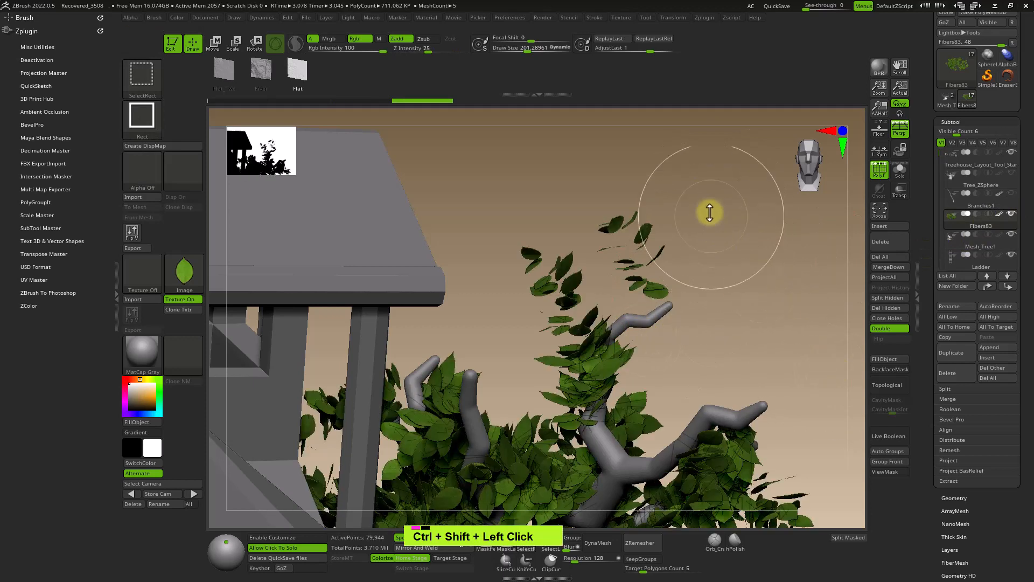
left_click_drag(691, 164, 595, 268, "ctrl+alt+shift")
left_click_drag(680, 231, 619, 300, "ctrl+alt+shift")
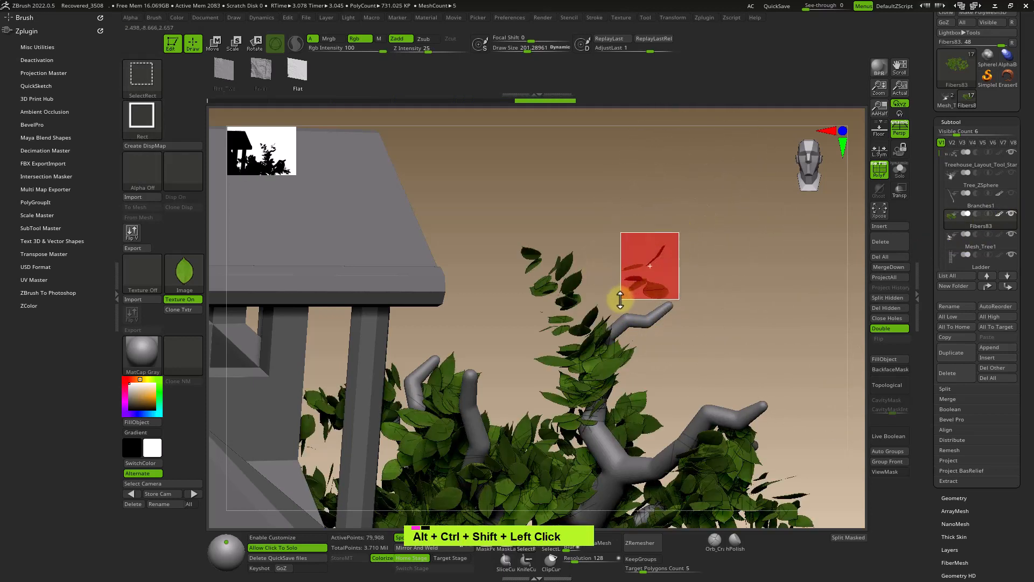
left_click(656, 353, "ctrl+alt+shift")
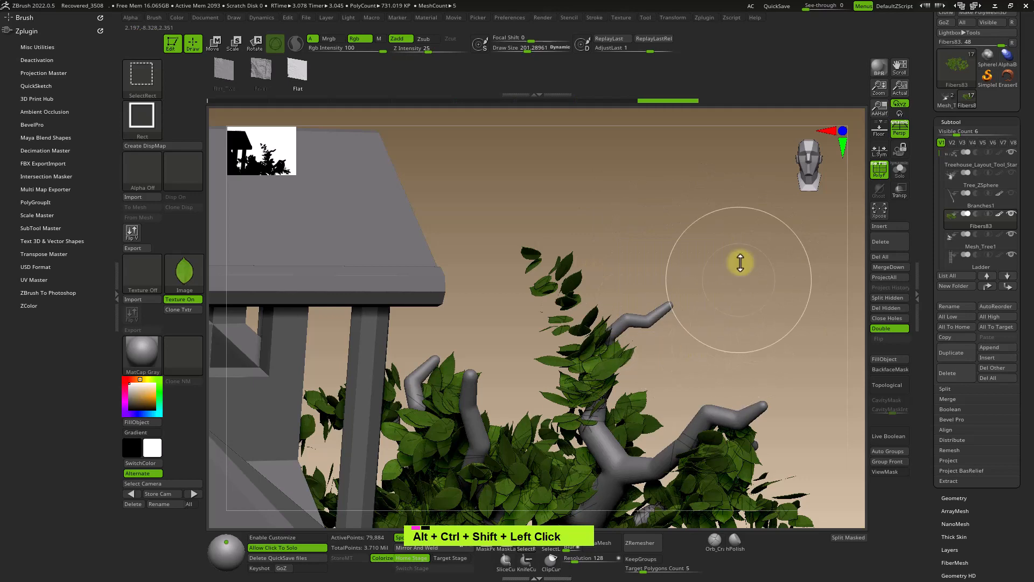
left_click(836, 371, "ctrl+shift")
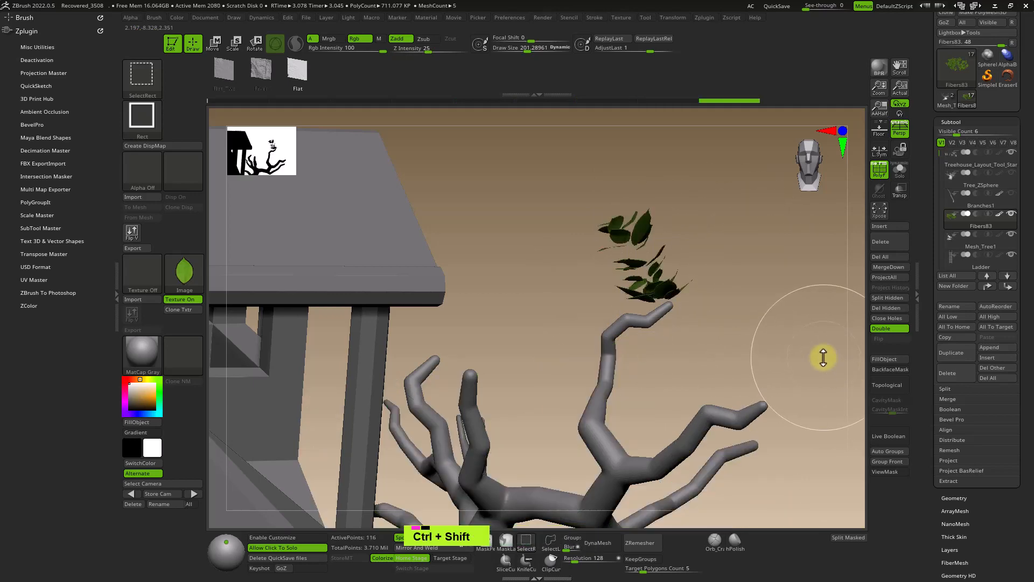
left_click(827, 423, "ctrl+shift")
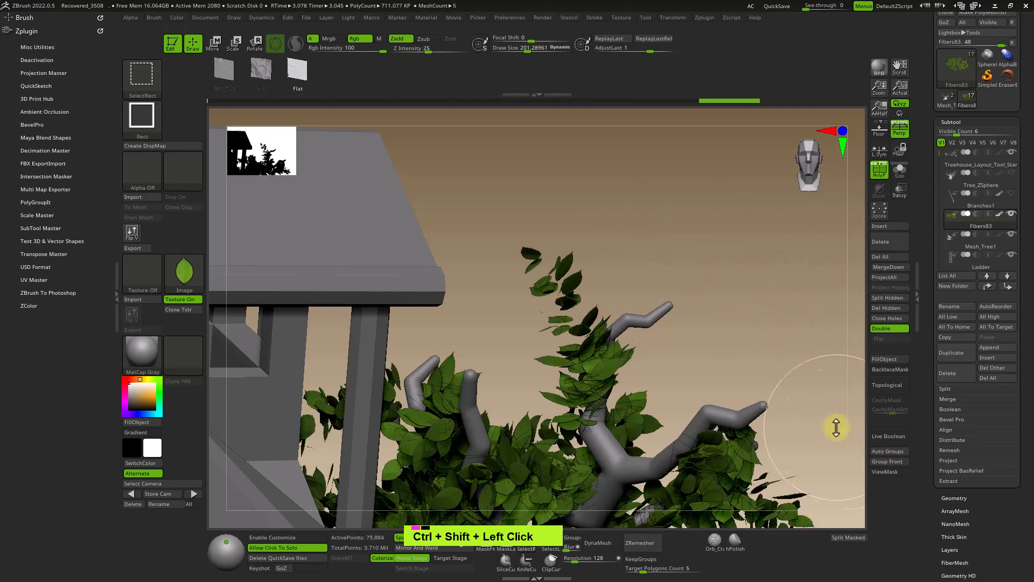
left_click(954, 498)
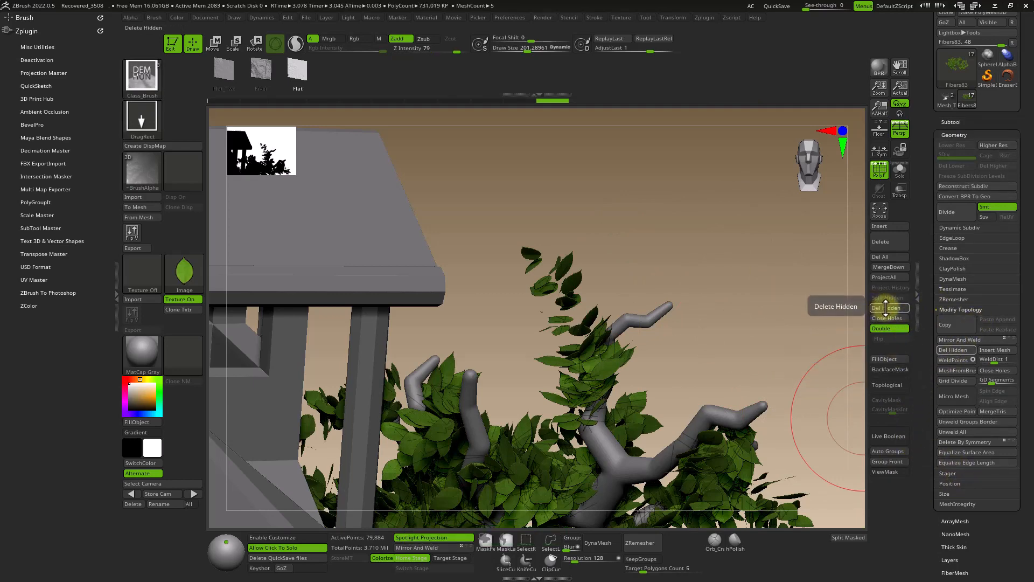
Step: Make Branches1 visible again, hide the Fibers83 leaves, and select Branches1 in the tree house scene
mouse_move(716, 265)
right_mouse_down("ctrl")
mouse_move(711, 219)
mouse_move(700, 280)
mouse_move(752, 177)
mouse_move(624, 286)
mouse_move(596, 279)
mouse_move(619, 261)
mouse_move(627, 275)
right_mouse_up("ctrl")
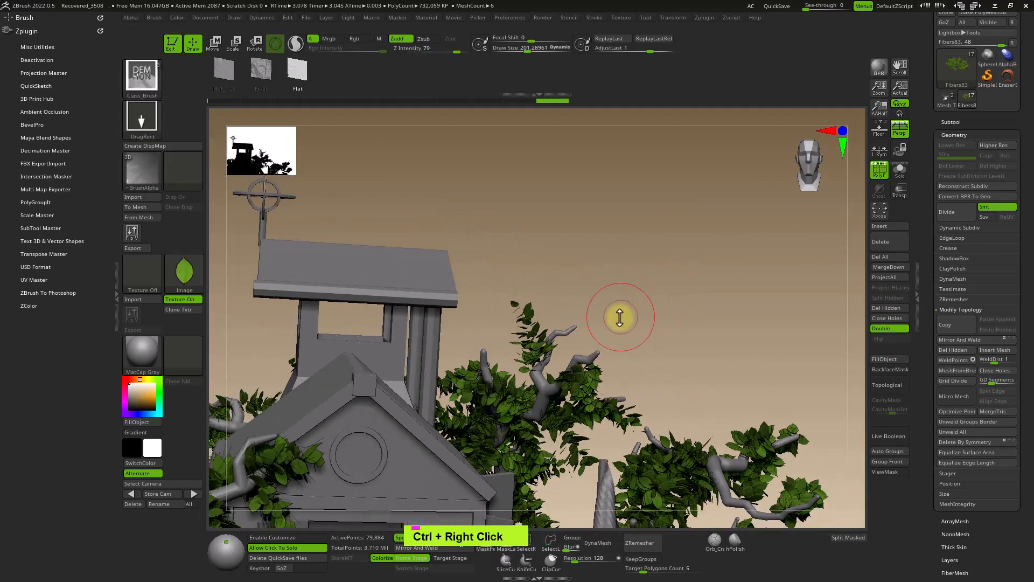
left_click(899, 170)
right_click_drag(701, 271, 701, 270, "ctrl")
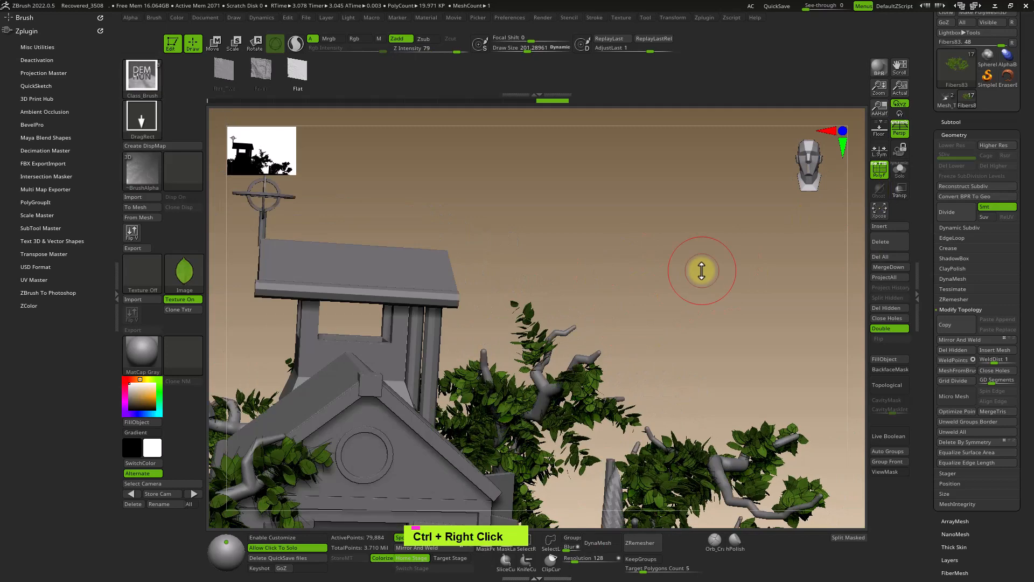
left_click(950, 121)
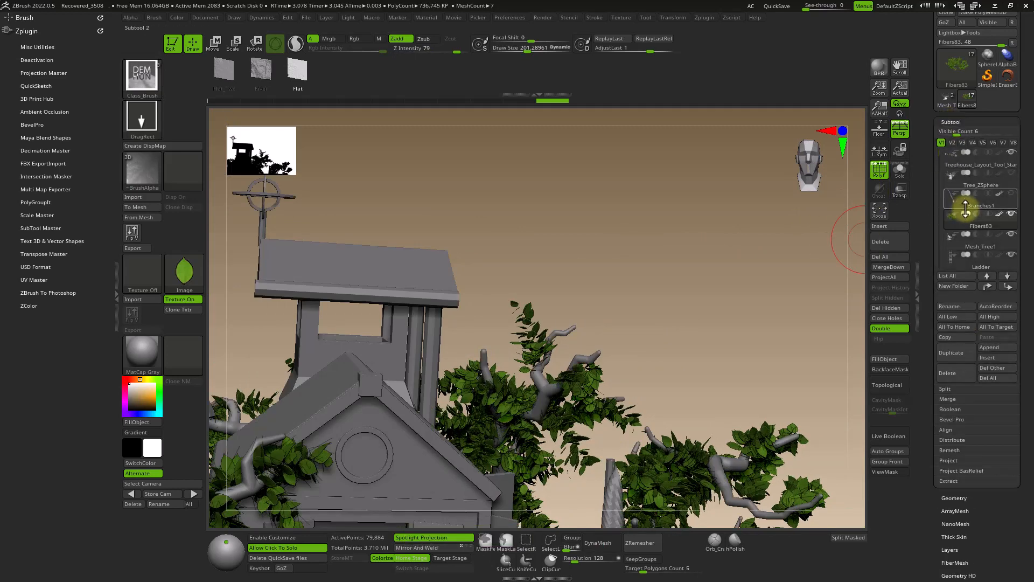
right_click_drag(579, 339, 695, 353, "ctrl")
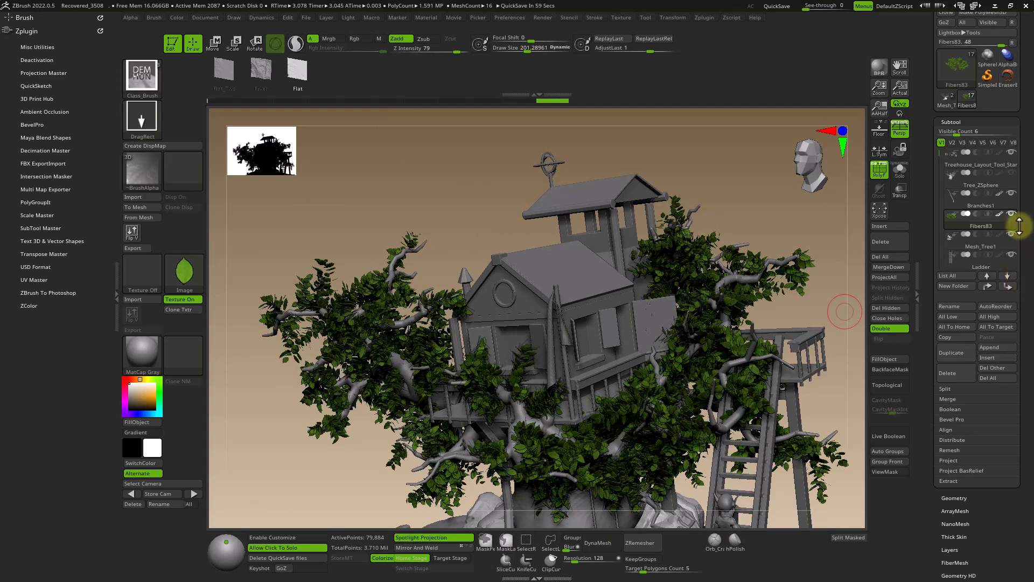
left_click(994, 207)
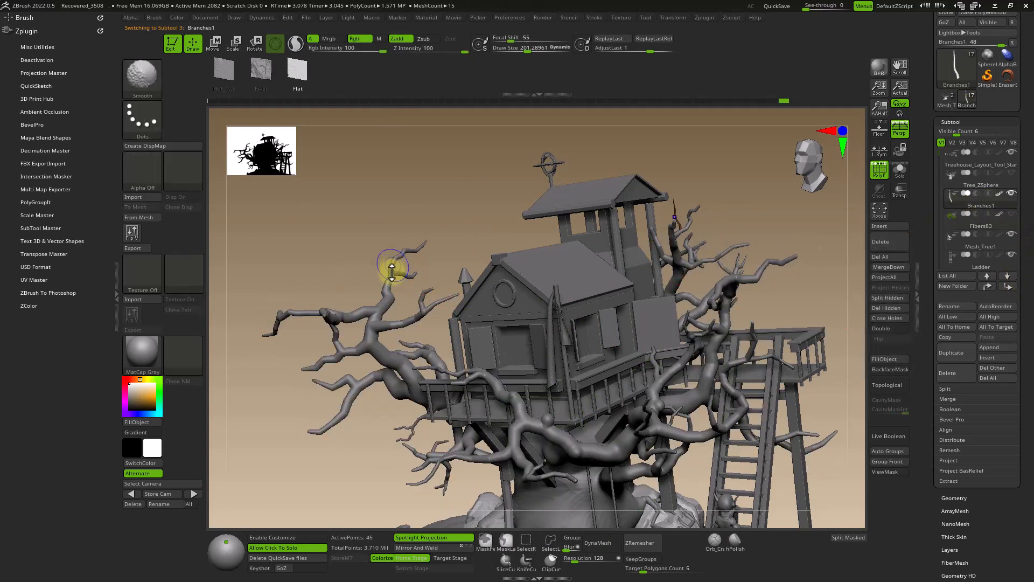
Step: Isolate the Branches1 subtool and unhide all of its hidden branch pieces
right_click(436, 271, "shift")
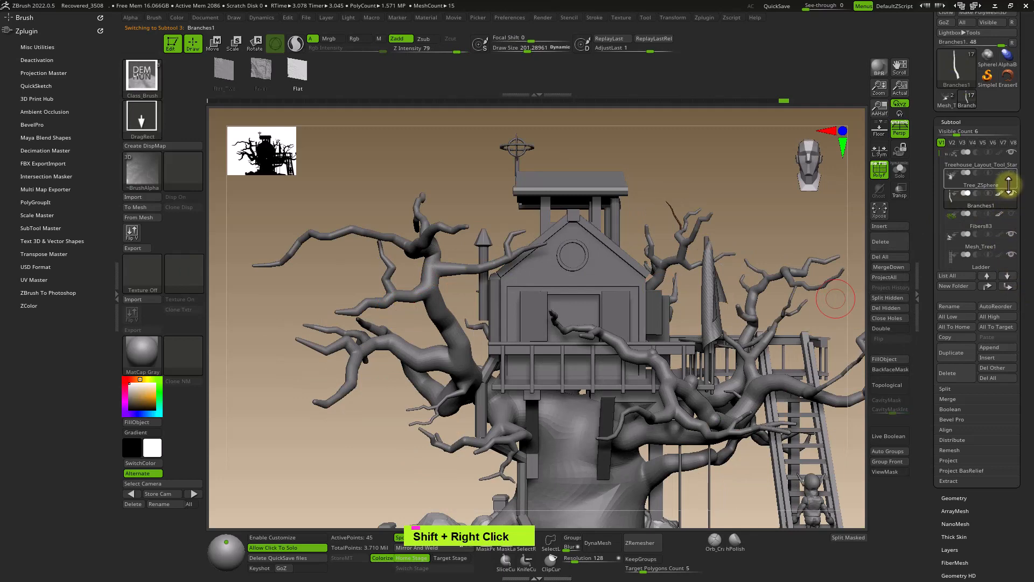
left_click(1000, 216)
left_click(975, 200)
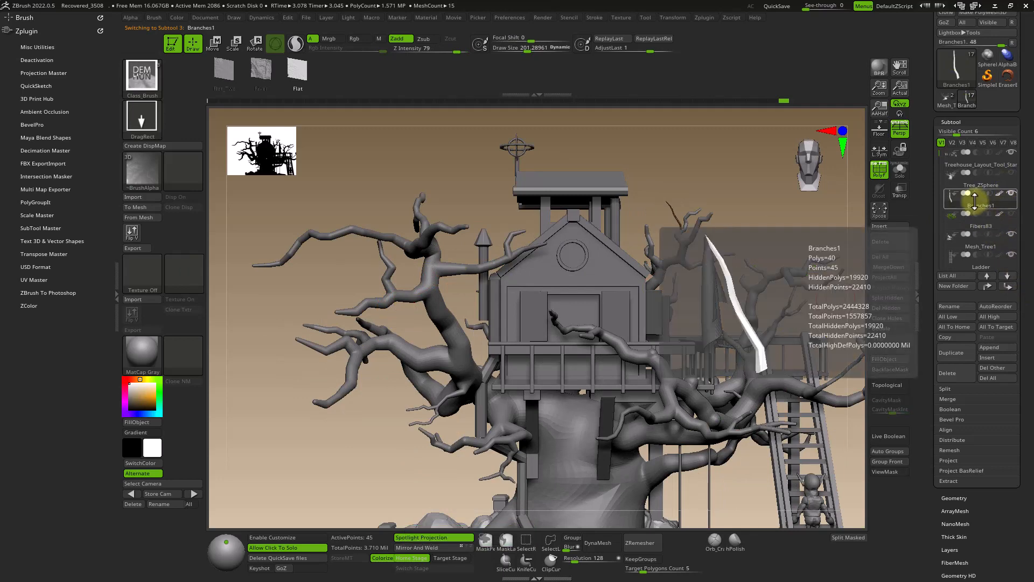
left_click(766, 233)
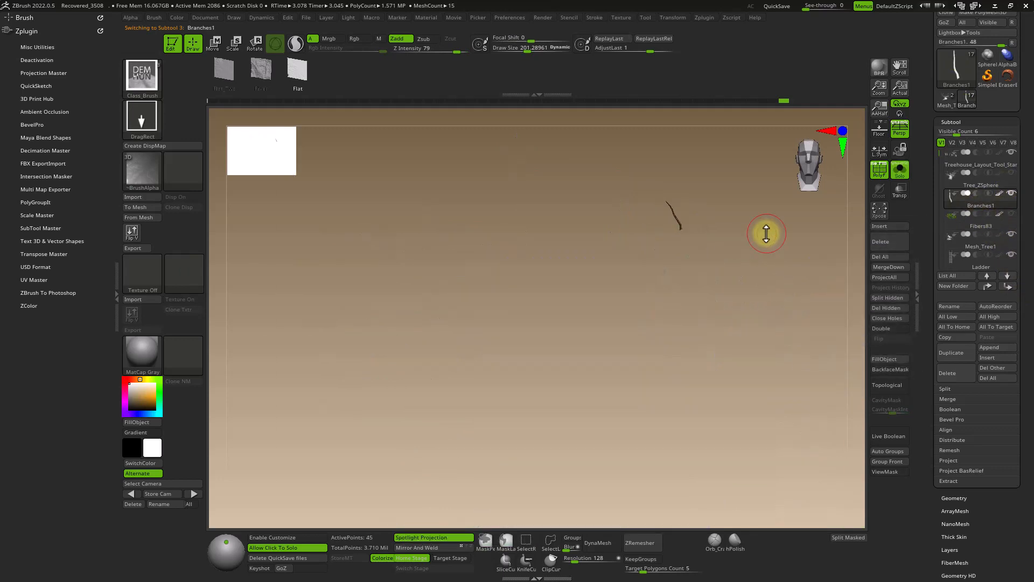
left_click(767, 230, "ctrl+shift")
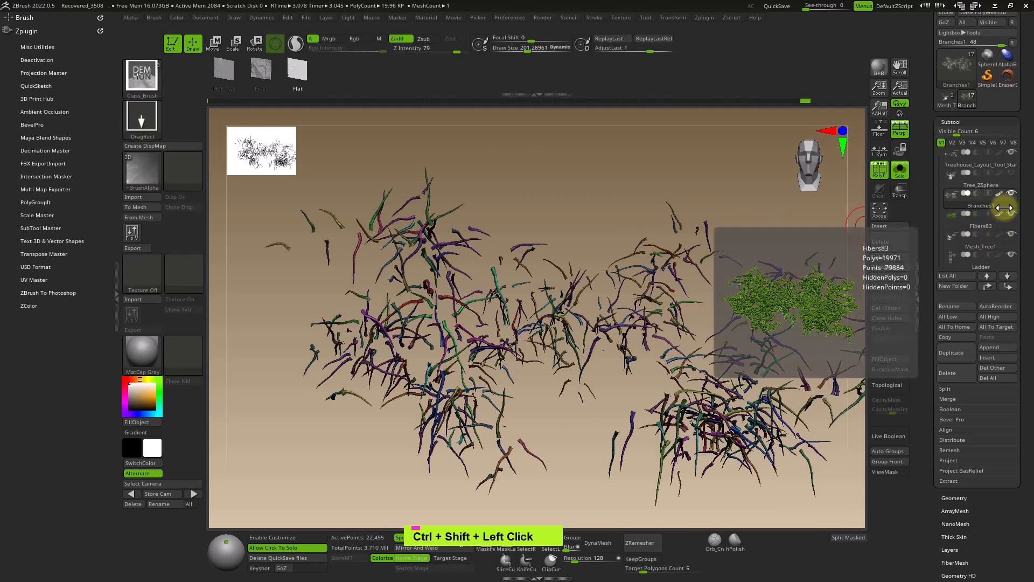
Step: Bring the full tree house scene back and hide the Fibers83 leaves
mouse_move(1006, 196)
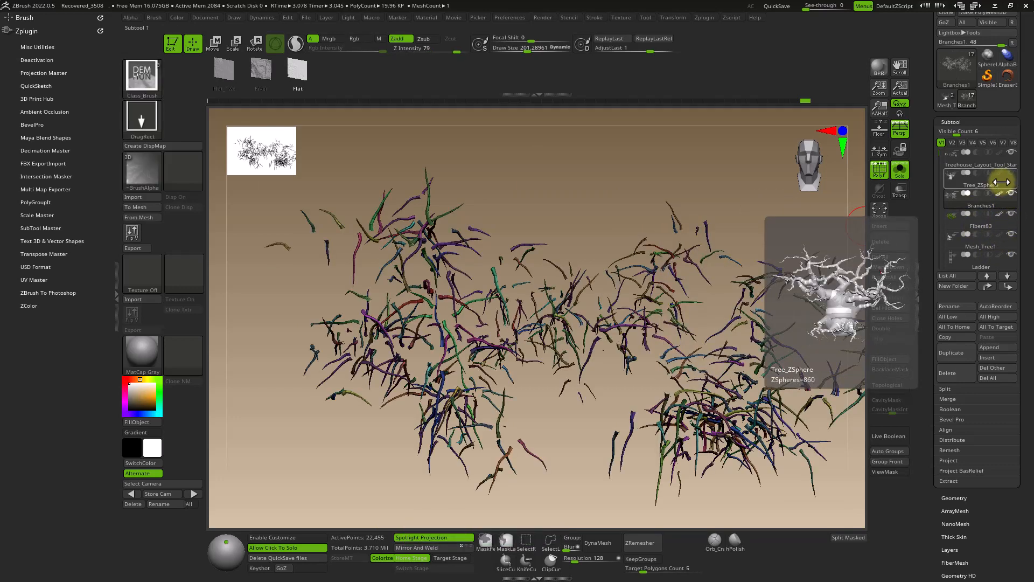
left_click(985, 235)
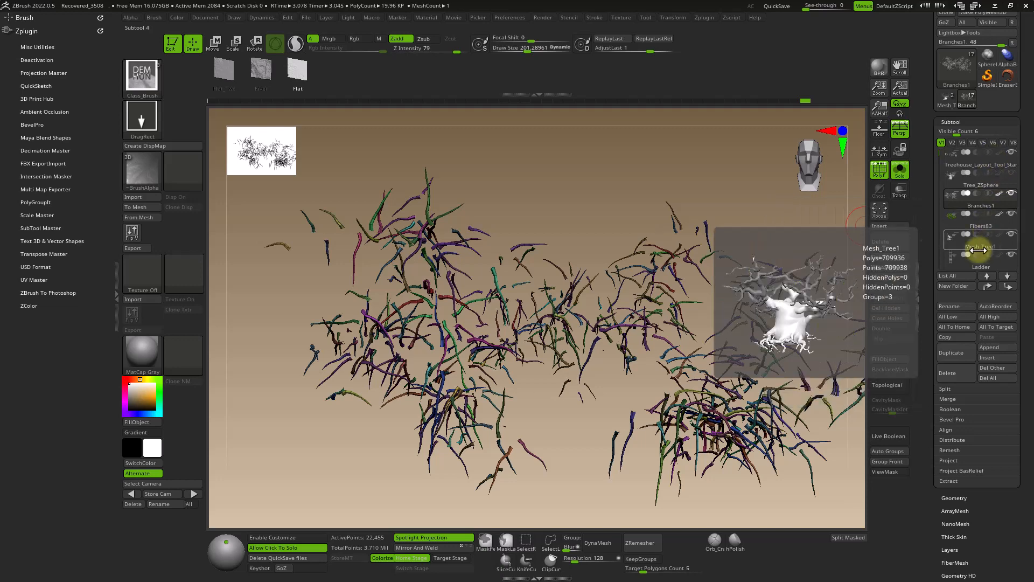
left_click(717, 173)
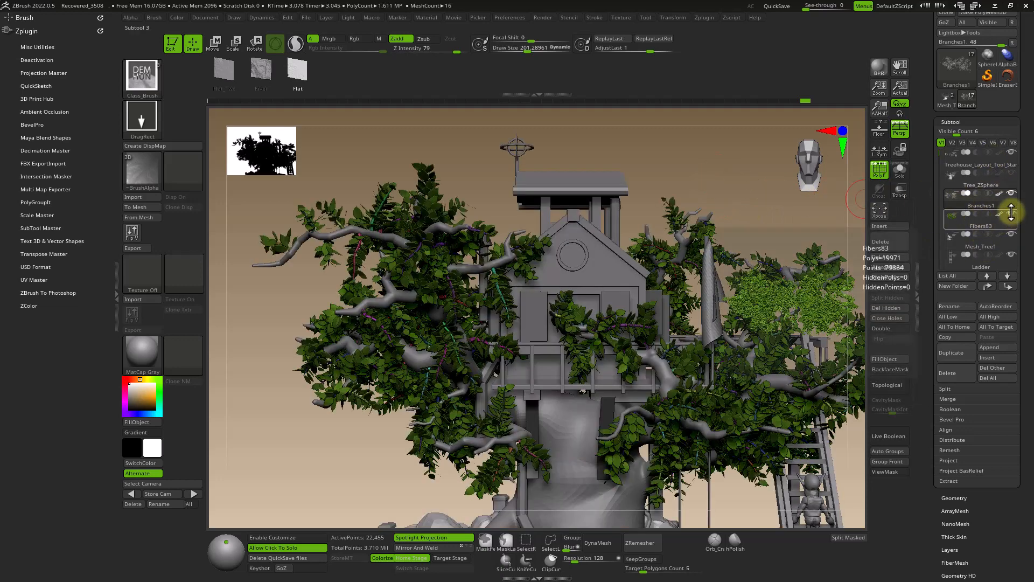
left_click(1011, 214)
Step: Try to bend the twig hanging in front of the house with the Move brush, and undo the change
right_click_drag(425, 253, 448, 335, "ctrl")
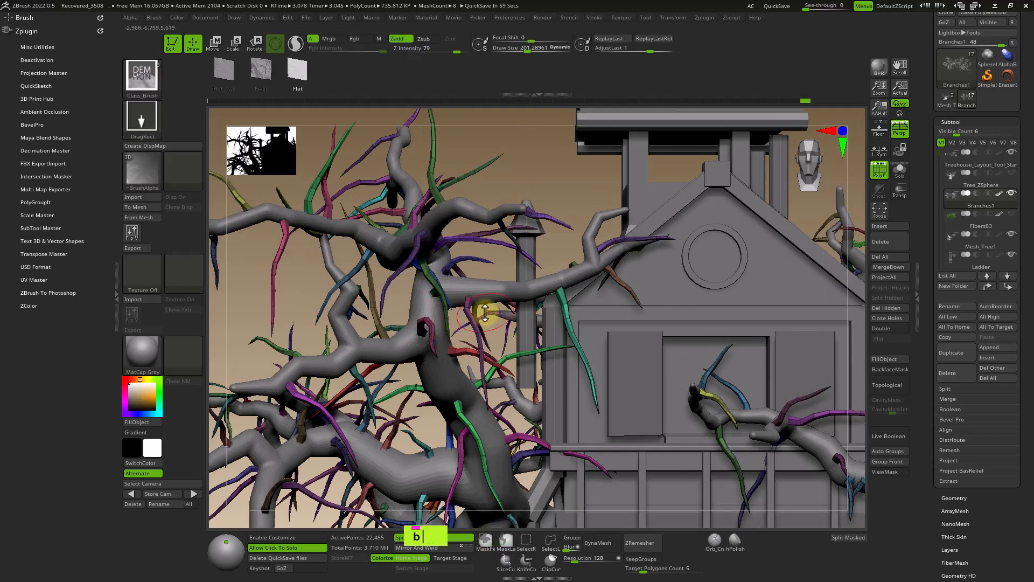
key("m")
key("v")
key("s")
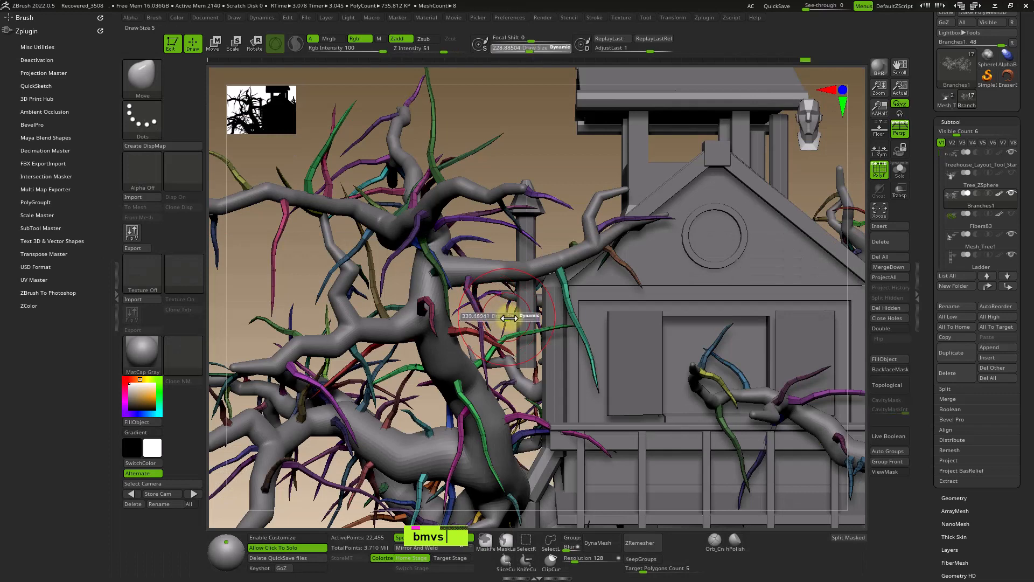
mouse_move(562, 277)
left_mouse_down()
mouse_move(580, 281)
mouse_move(560, 270)
mouse_move(657, 492)
mouse_move(562, 277)
mouse_move(561, 296)
mouse_move(492, 293)
mouse_move(575, 370)
left_mouse_up()
key("ctrl")
key("ctrl+z")
key("ctrl+z")
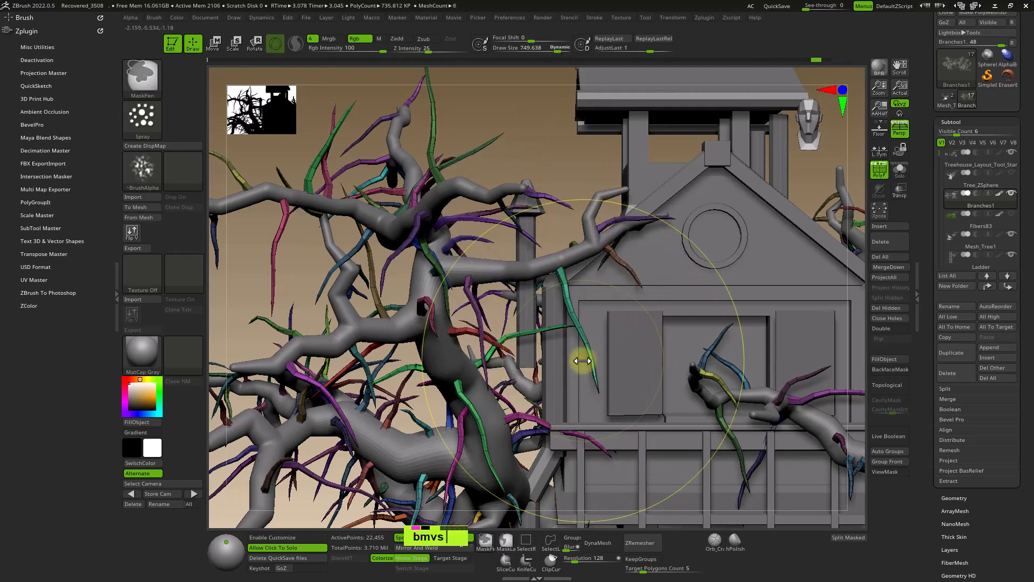
Step: Set the brush's Mask By Polygroups auto masking to 100
left_click(24, 17)
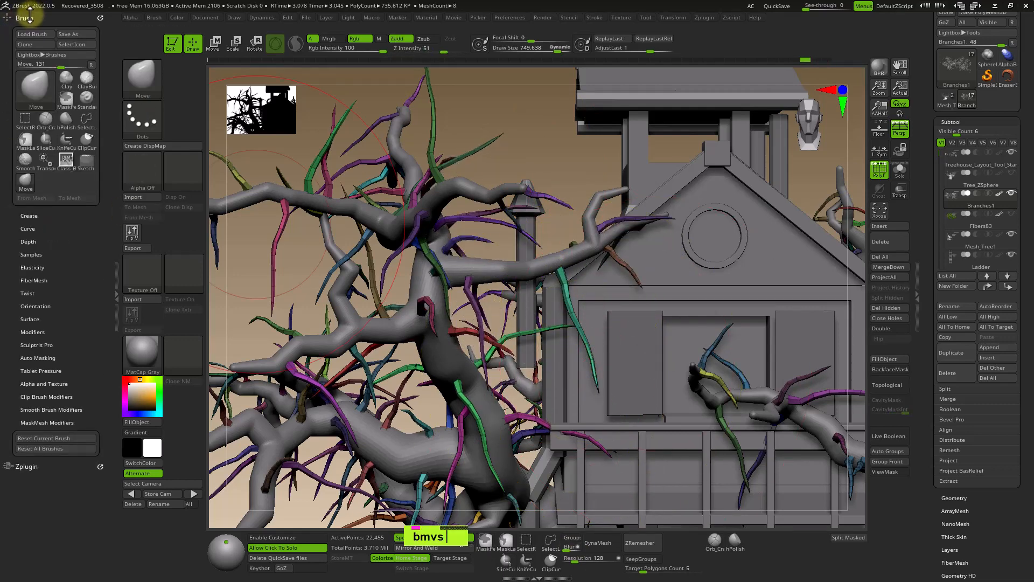
left_click(38, 358)
left_click_drag(16, 324, 11, 256)
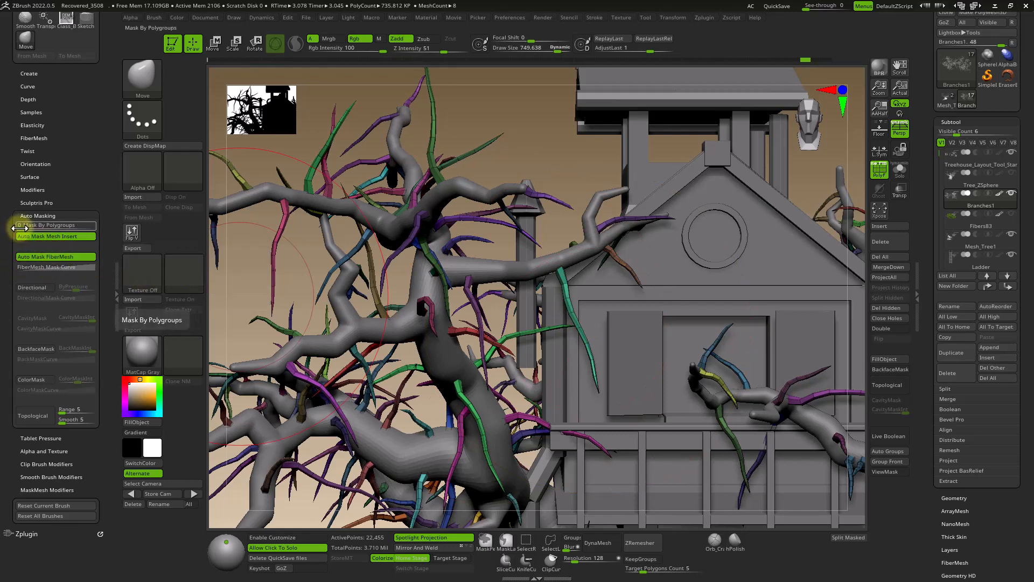
left_click_drag(20, 228, 94, 229)
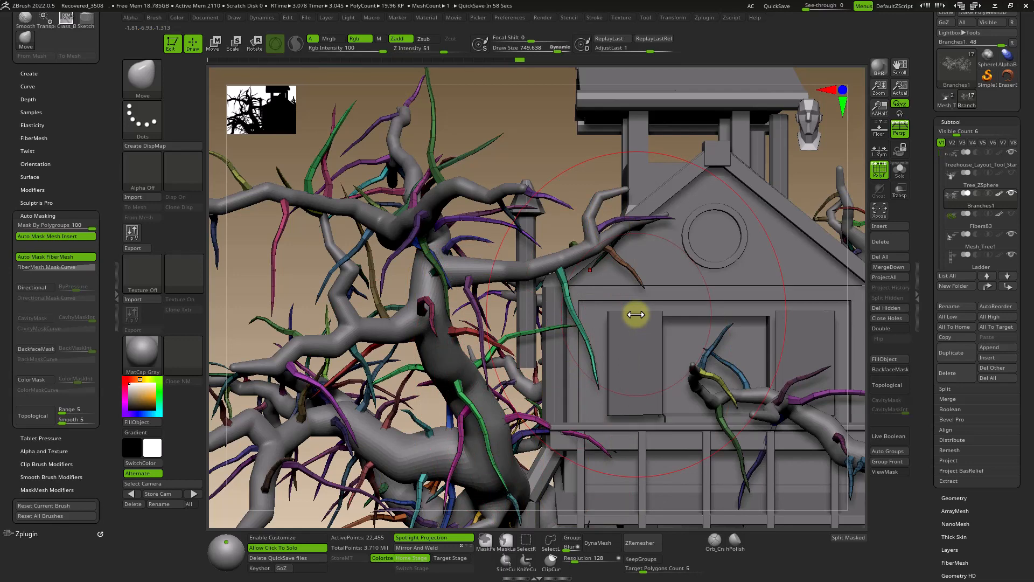
Step: Reshape the green twig hanging in front of the house using the SnakeHook brush at a draw size of about 442
key("b")
key("s")
key("h")
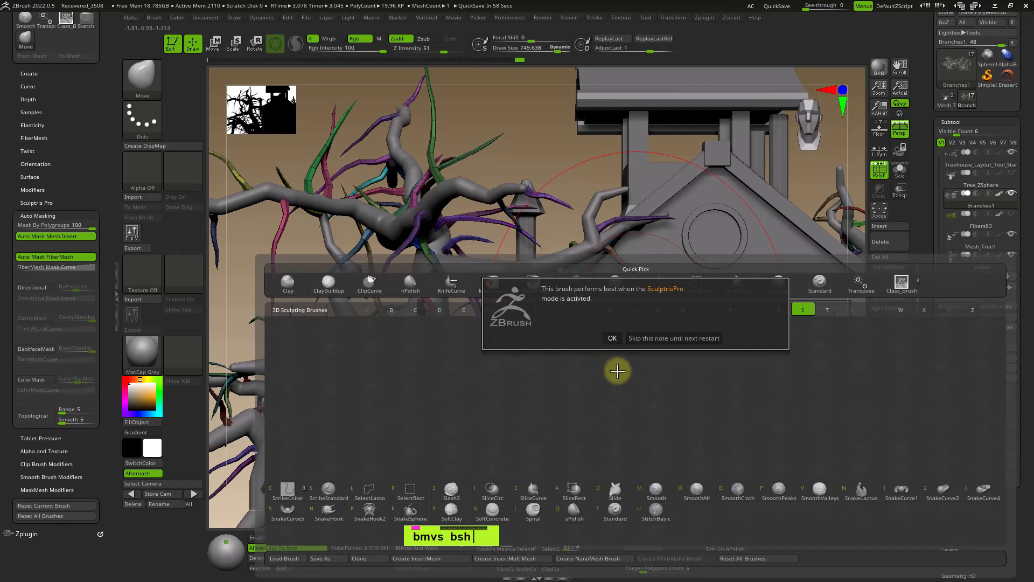
left_click(610, 339)
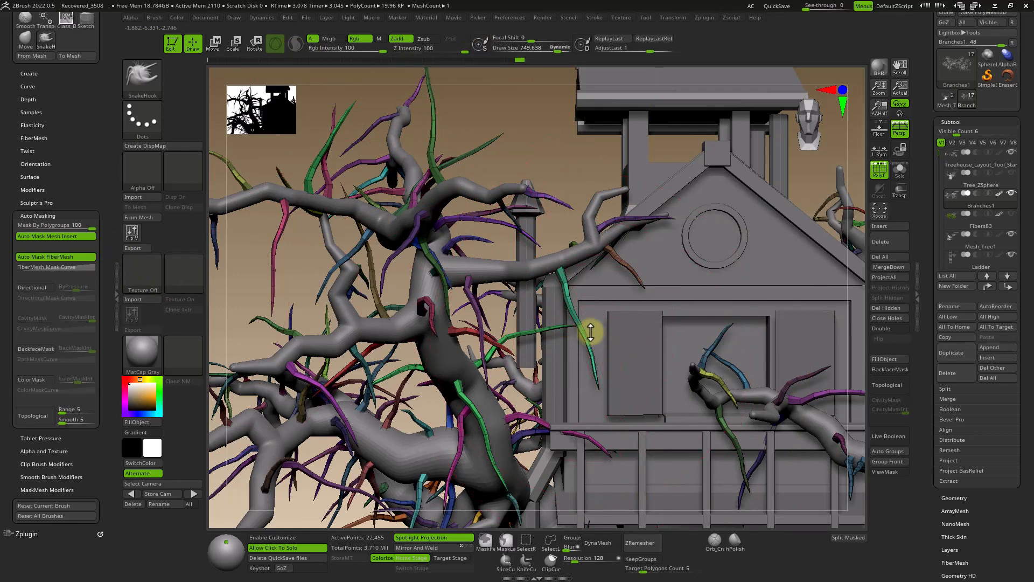
key("s")
mouse_move(583, 334)
left_mouse_down()
mouse_move(569, 337)
mouse_move(652, 292)
left_mouse_up()
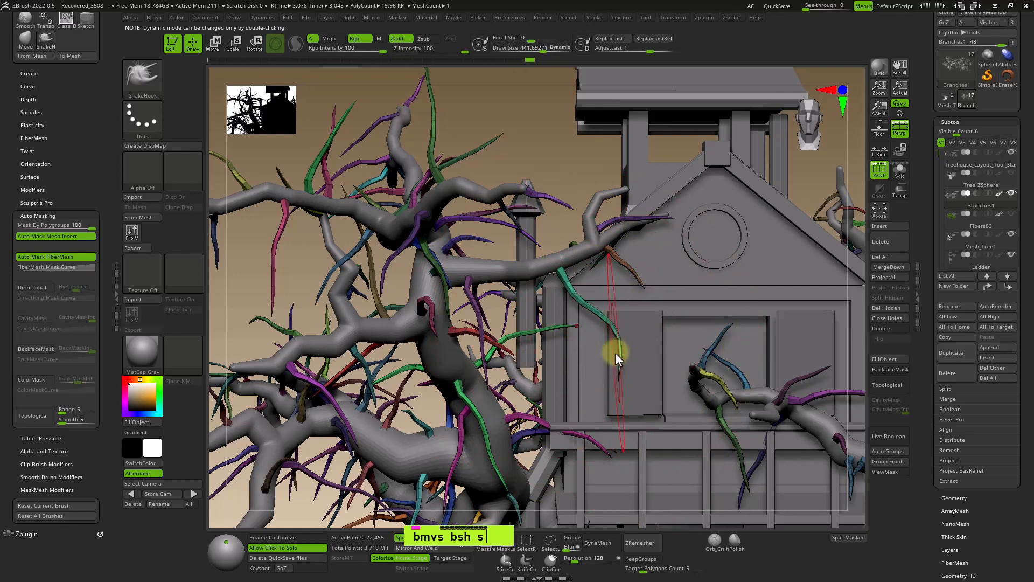
left_click_drag(619, 357, 627, 327)
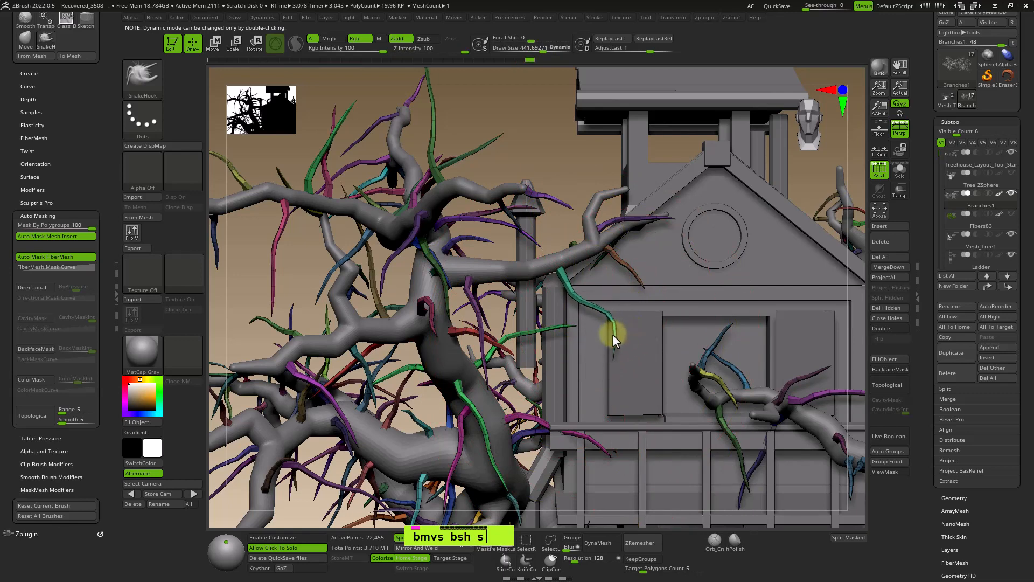
mouse_move(566, 288)
left_mouse_down()
mouse_move(536, 304)
mouse_move(529, 327)
mouse_move(537, 323)
left_mouse_up()
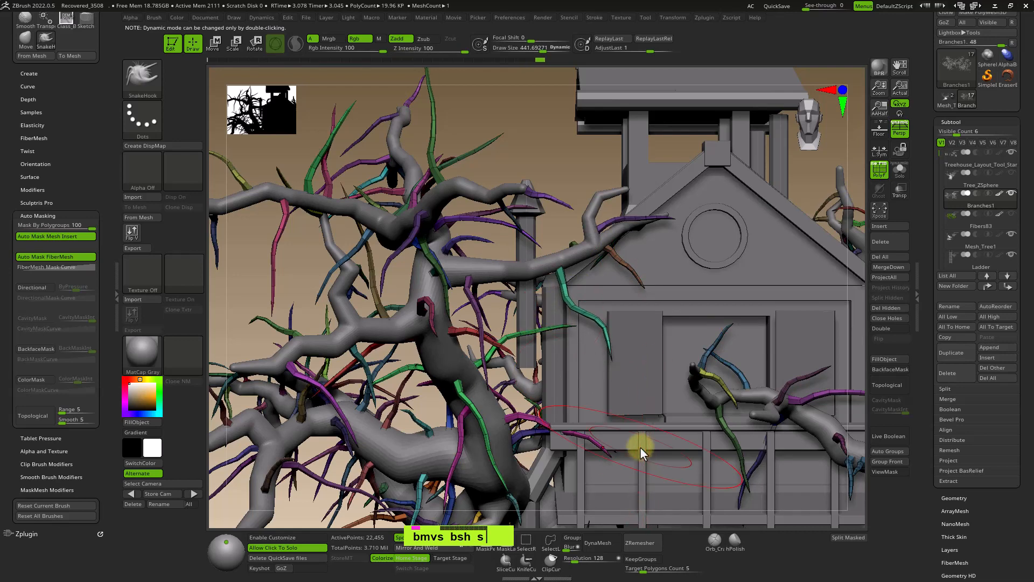
Step: Mask the whole Branches1 subtool and make the Fibers83 leaves visible again
right_click_drag(640, 447, 701, 290, "ctrl")
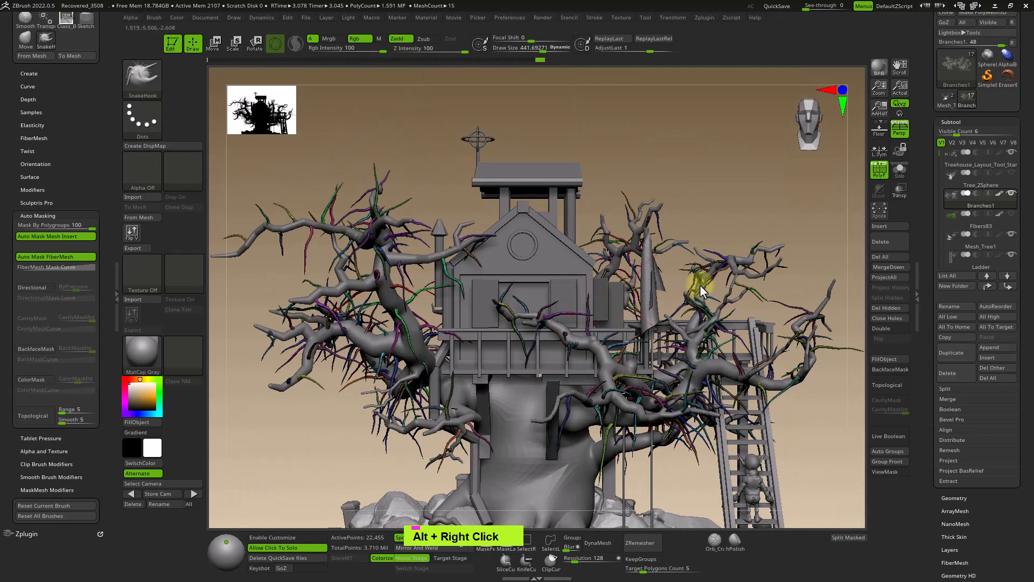
left_click(763, 190, "ctrl")
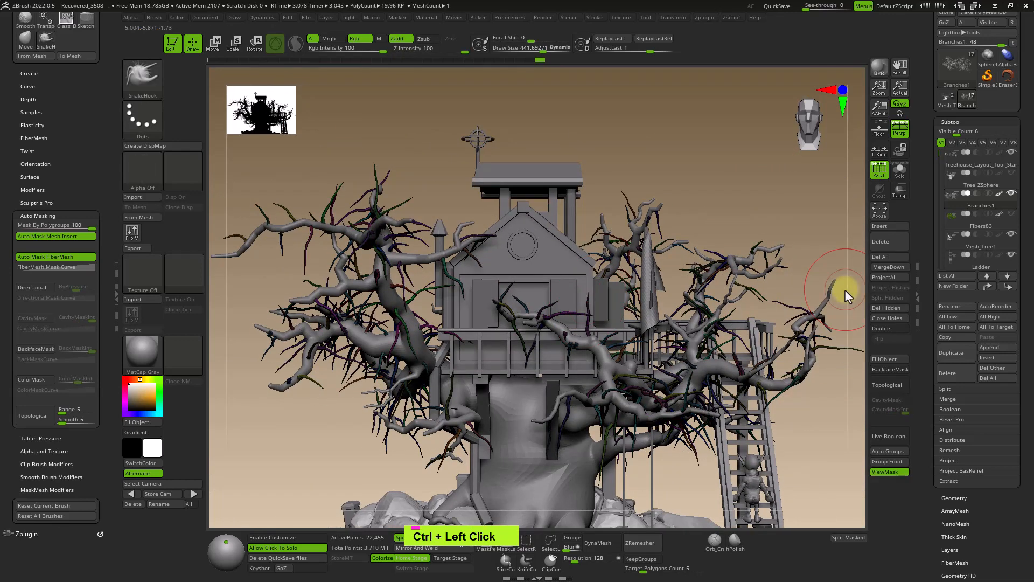
left_click(1011, 213)
right_click_drag(686, 203, 698, 232)
right_click_drag(674, 316, 630, 207, "alt")
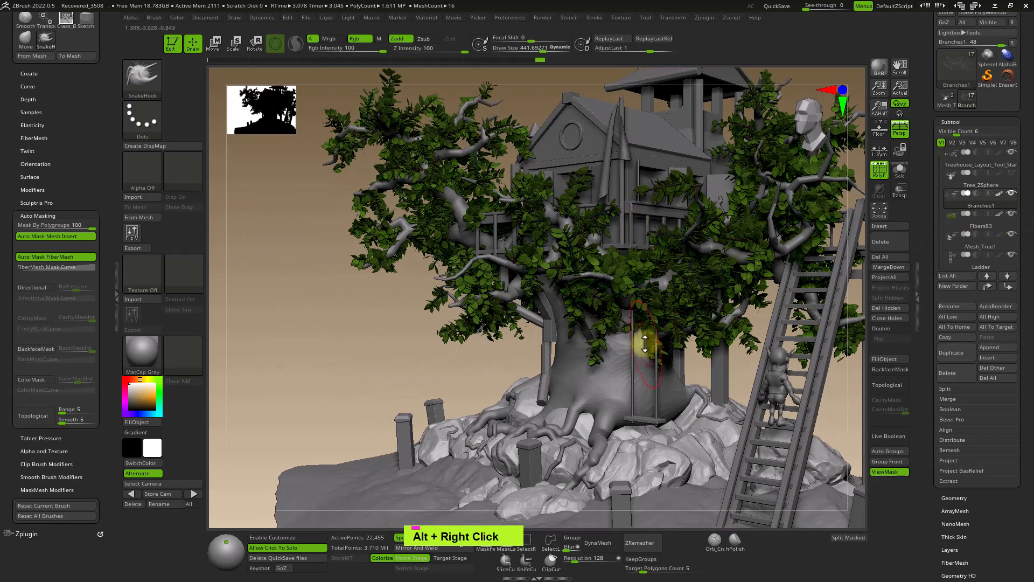
right_click_drag(646, 343, 662, 295, "ctrl")
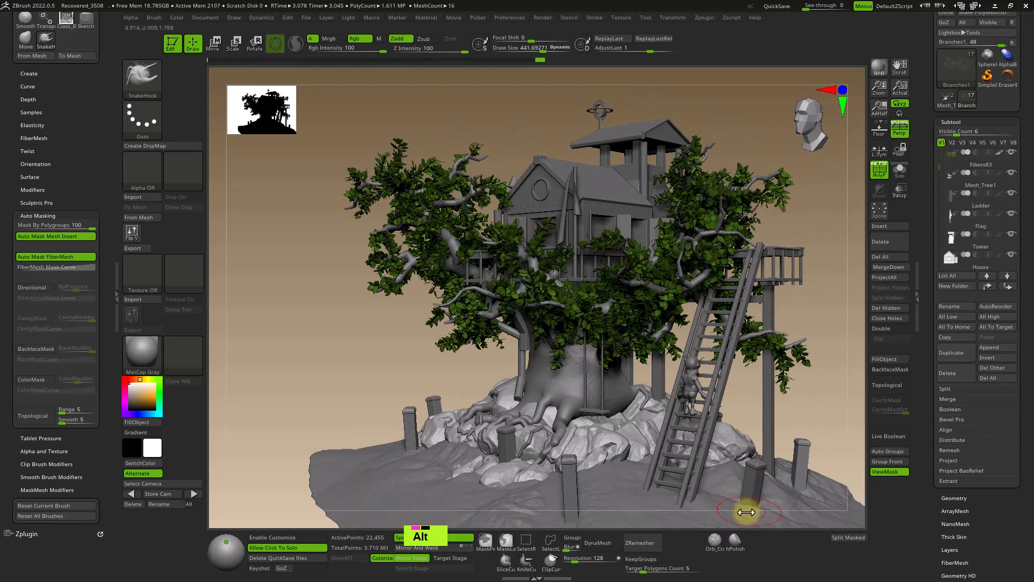
Step: Select the Ground subtool, generate a FiberMesh preview of the grass on it, and accept it as a new subtool
left_click(704, 496, "alt")
left_click(937, 441)
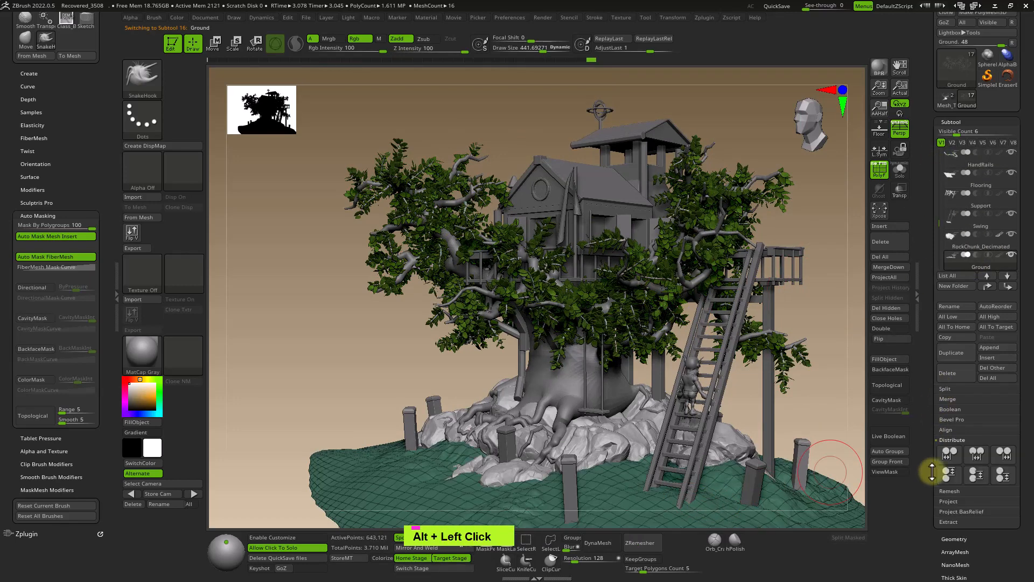
scroll(935, 485, "down", 3)
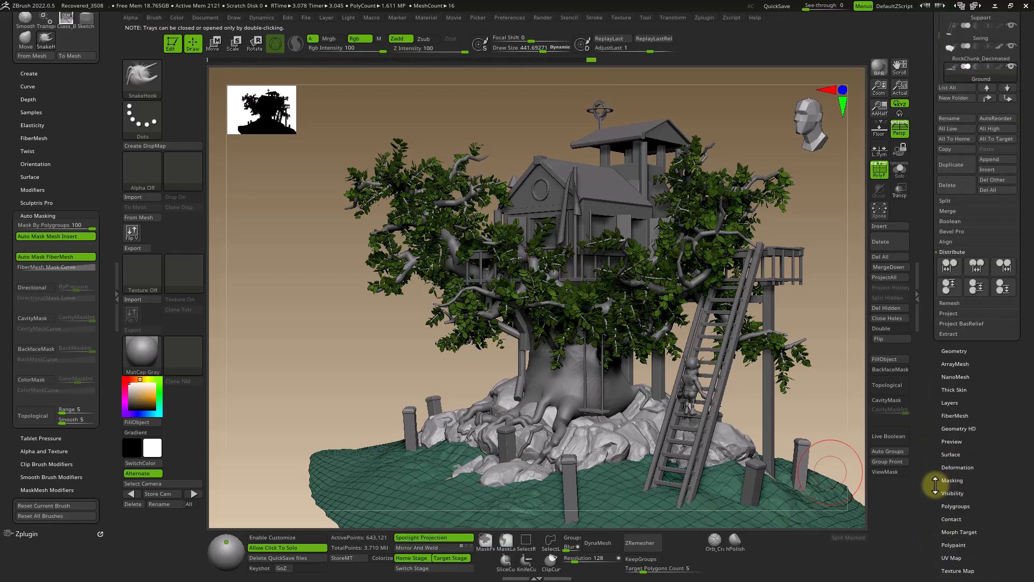
left_click(955, 416)
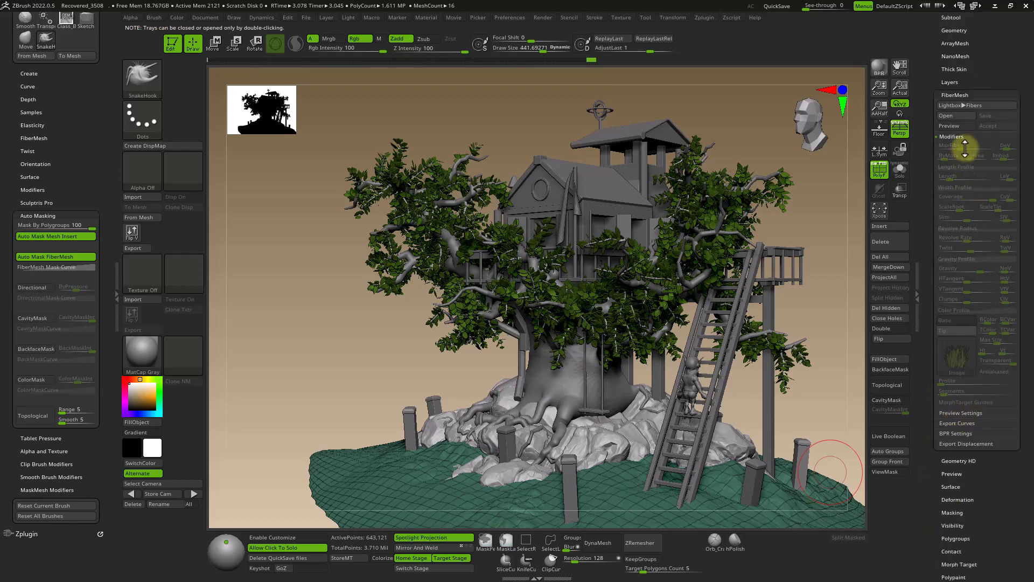
left_click(953, 125)
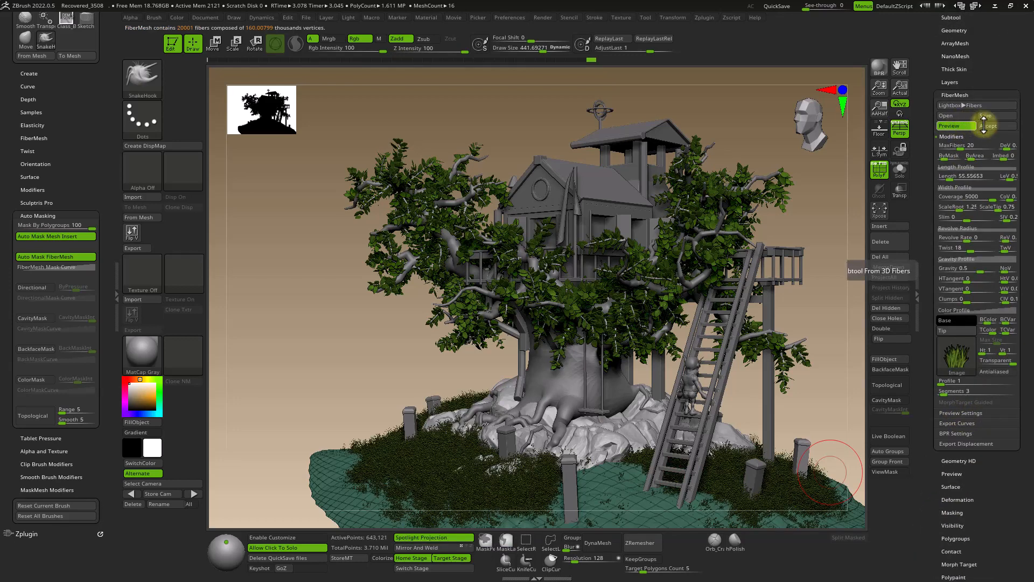
left_click(851, 149)
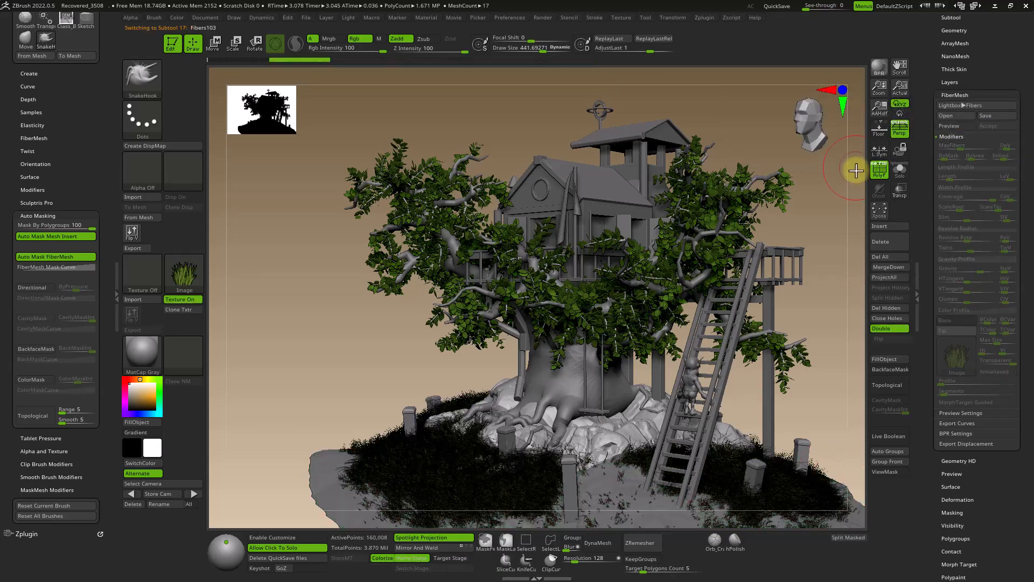
Step: Turn off the polyframe display and render the full tree house scene with BPR
right_click_drag(797, 318, 804, 268, "alt")
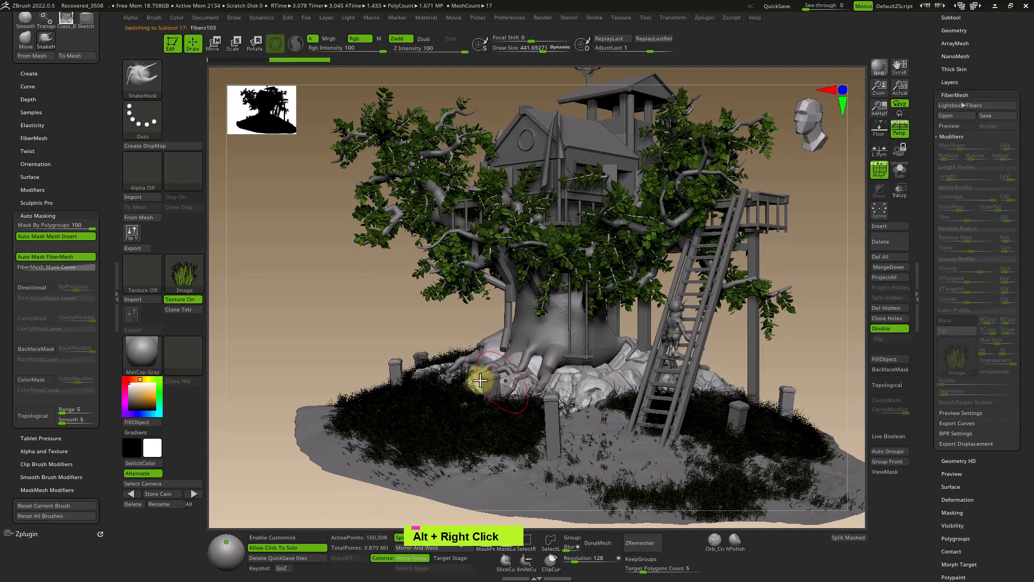
right_click_drag(477, 381, 648, 307, "ctrl")
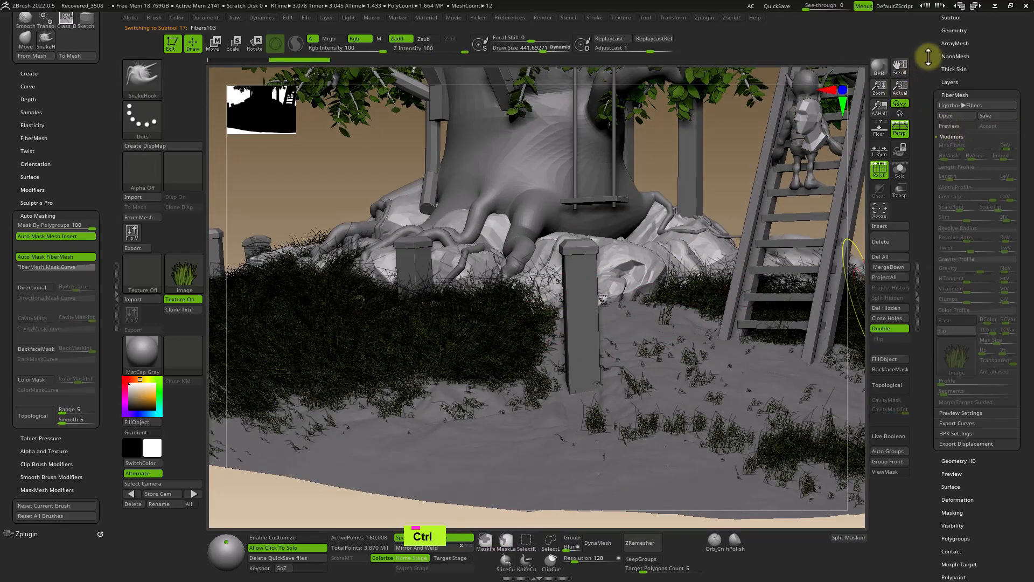
mouse_move(577, 289)
right_mouse_down("alt")
mouse_move(617, 358)
mouse_move(547, 287)
mouse_move(584, 353)
mouse_move(577, 318)
mouse_move(595, 331)
right_mouse_up("alt")
key("shift+r")
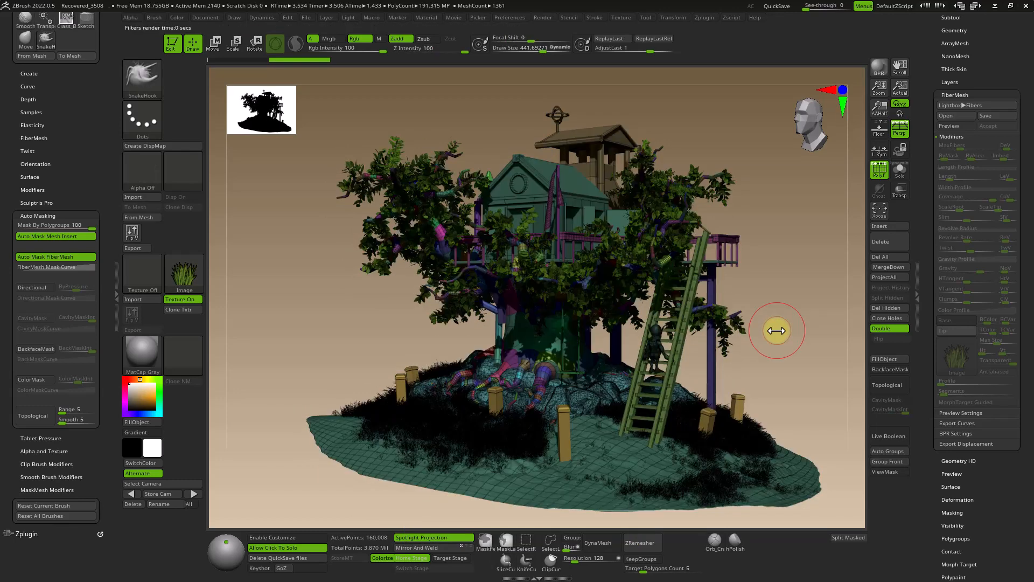
key("shift+f")
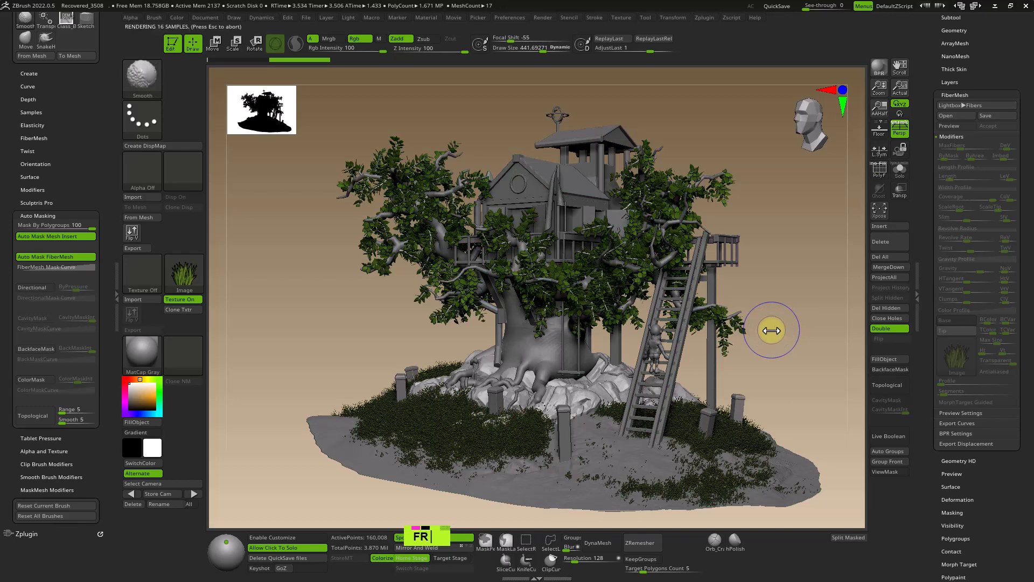